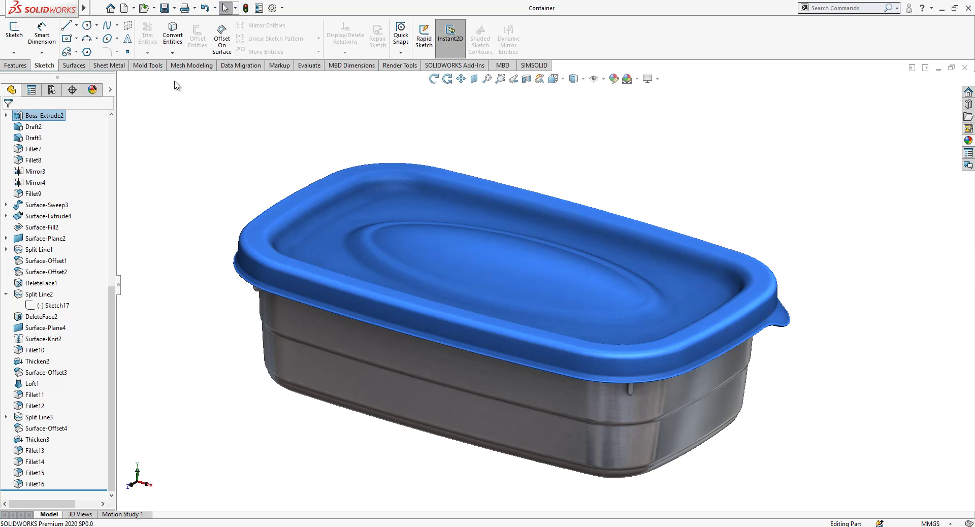
# Step: Create a new part document and start a sketch on the Top Plane
pyautogui.click(124, 8)
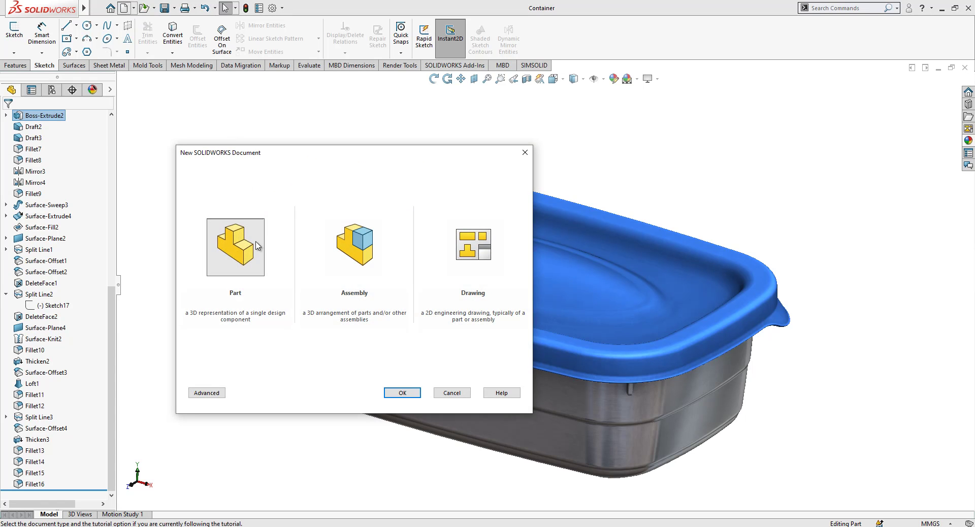
pyautogui.click(402, 393)
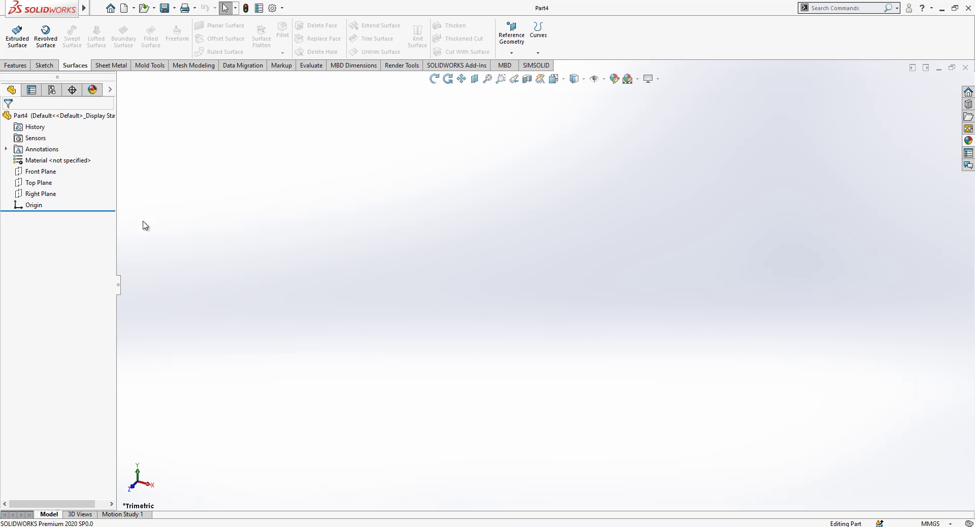
pyautogui.click(38, 182)
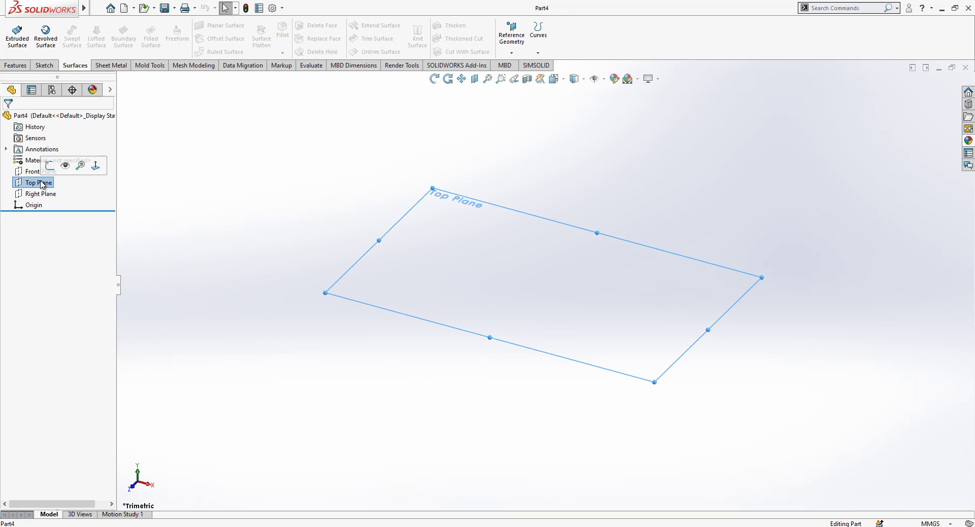
pyautogui.click(96, 164)
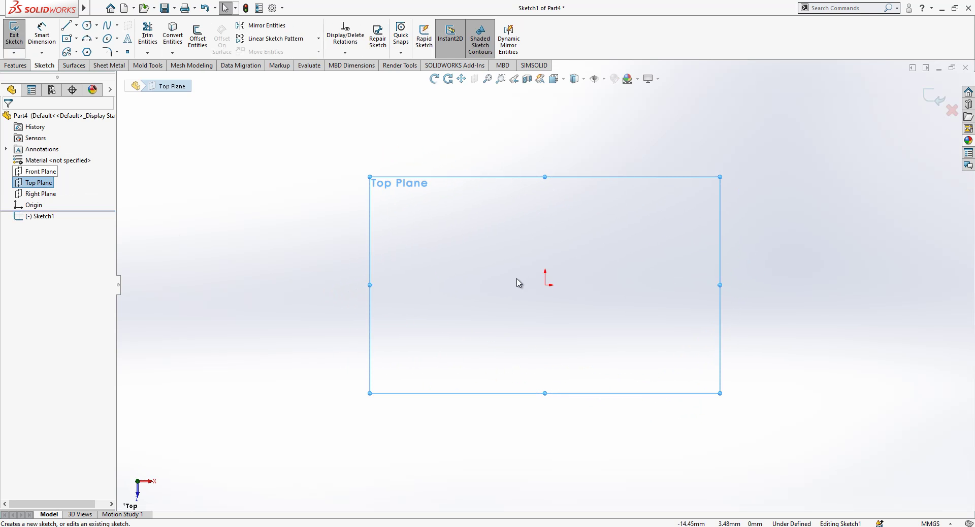
# Step: Draw a center rectangle about 197 by 103 mm, centered on the origin
pyautogui.click(67, 41)
pyautogui.click(546, 285)
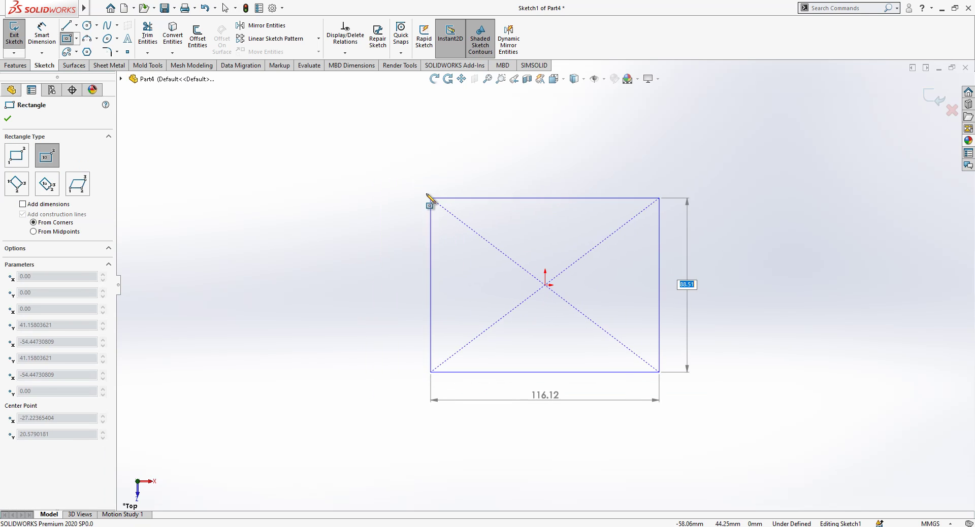
pyautogui.click(352, 184)
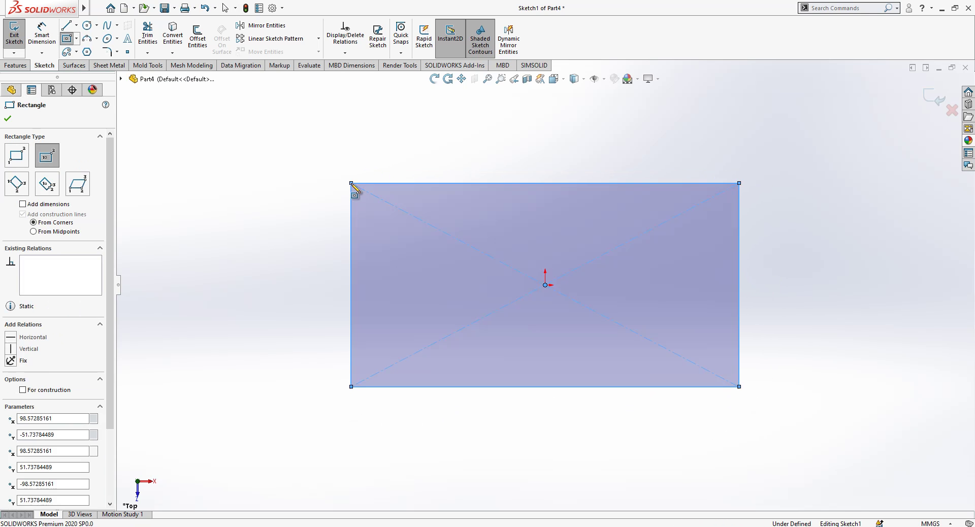
pyautogui.press('Escape')
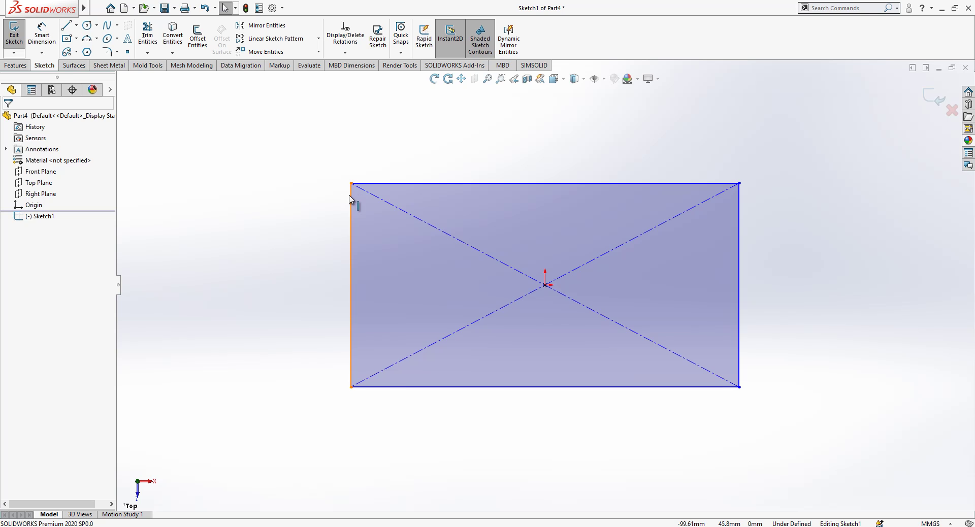
# Step: Convert all four sides of the rectangle to construction geometry
pyautogui.click(350, 196)
pyautogui.rightClick(351, 196)
pyautogui.click(379, 208)
pyautogui.click(379, 208)
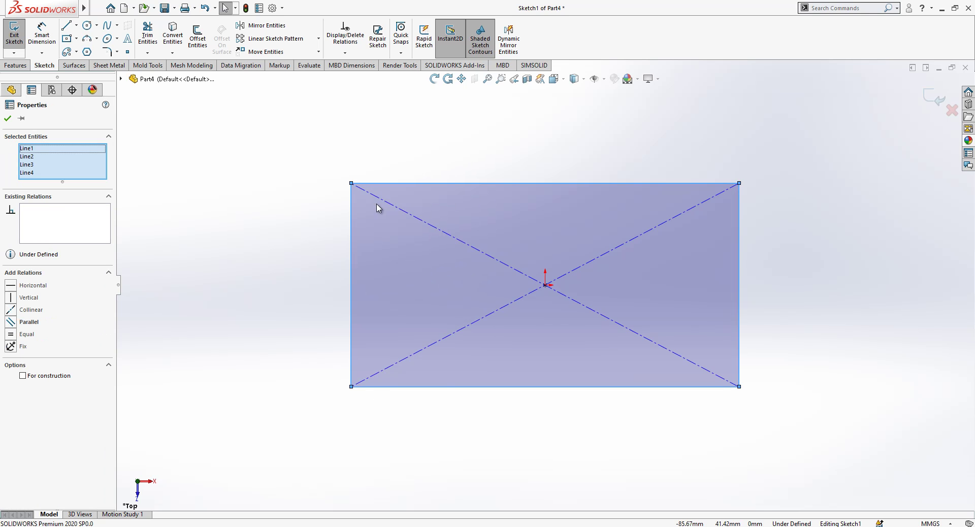
pyautogui.press('Escape')
pyautogui.click(354, 228)
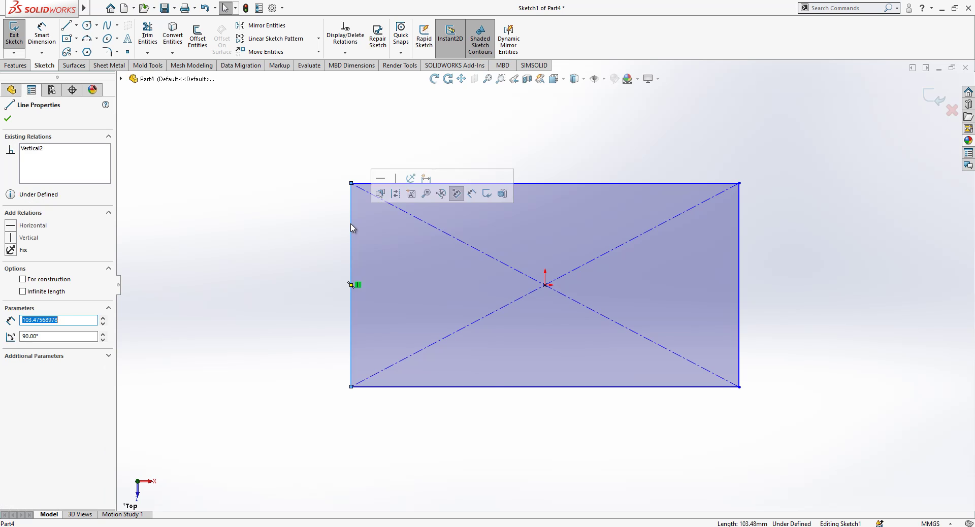
pyautogui.rightClick(354, 230)
pyautogui.click(356, 231)
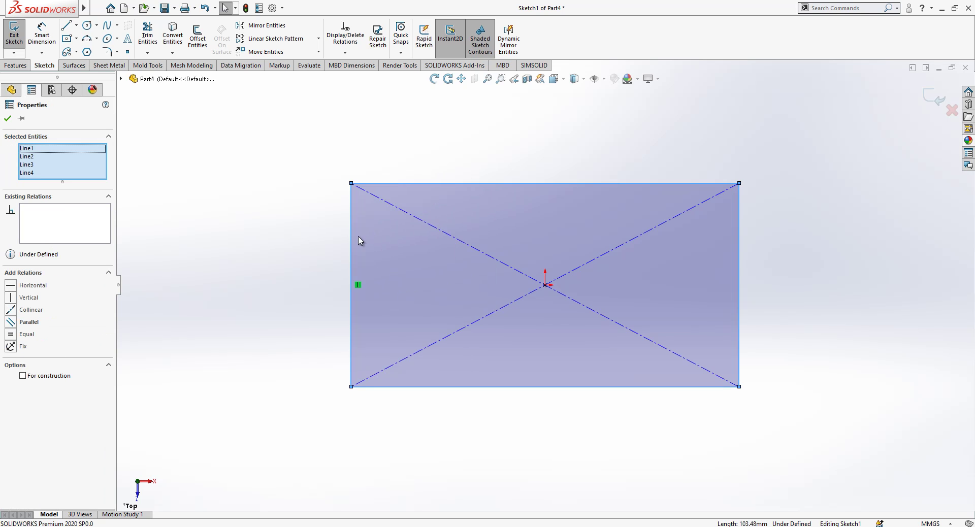
pyautogui.click(33, 378)
pyautogui.click(183, 293)
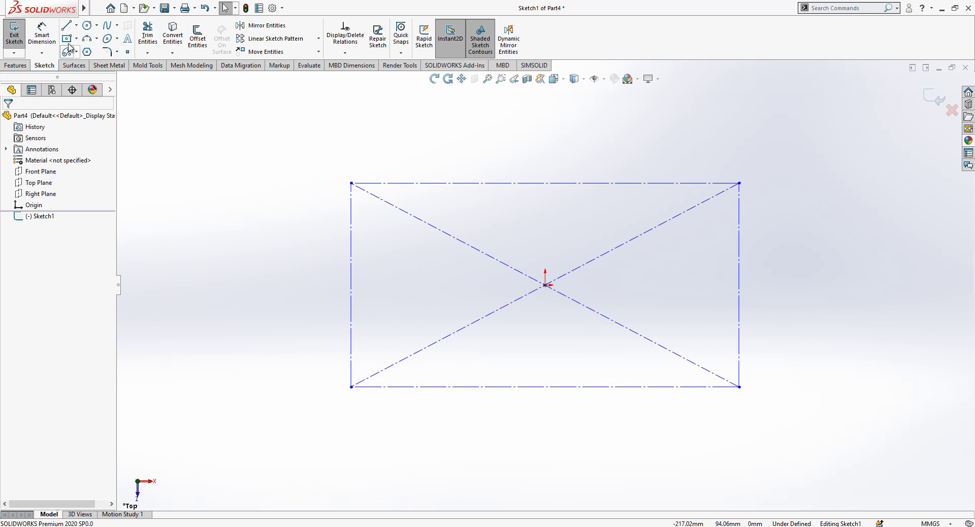
# Step: Dimension the construction rectangle 70 mm high and 125 mm wide
pyautogui.click(42, 35)
pyautogui.click(351, 254)
pyautogui.click(315, 264)
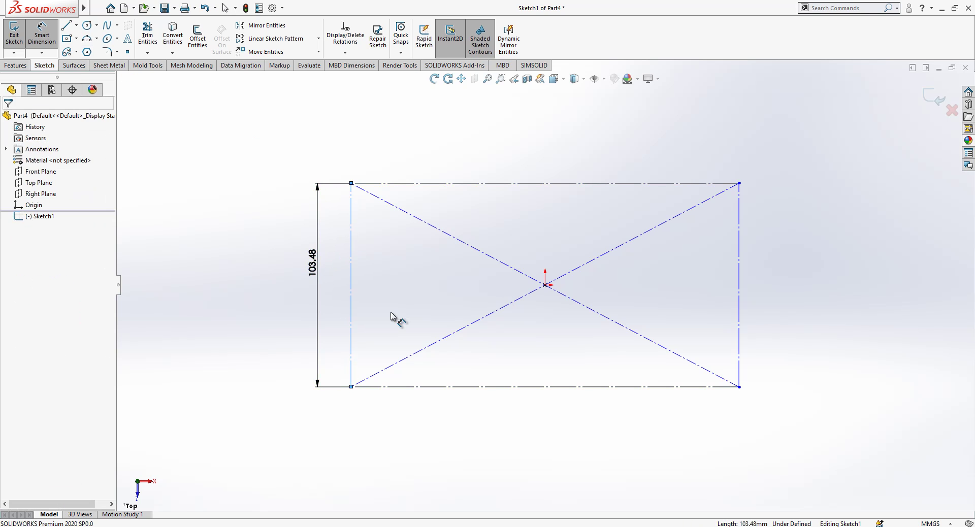
pyautogui.write('70')
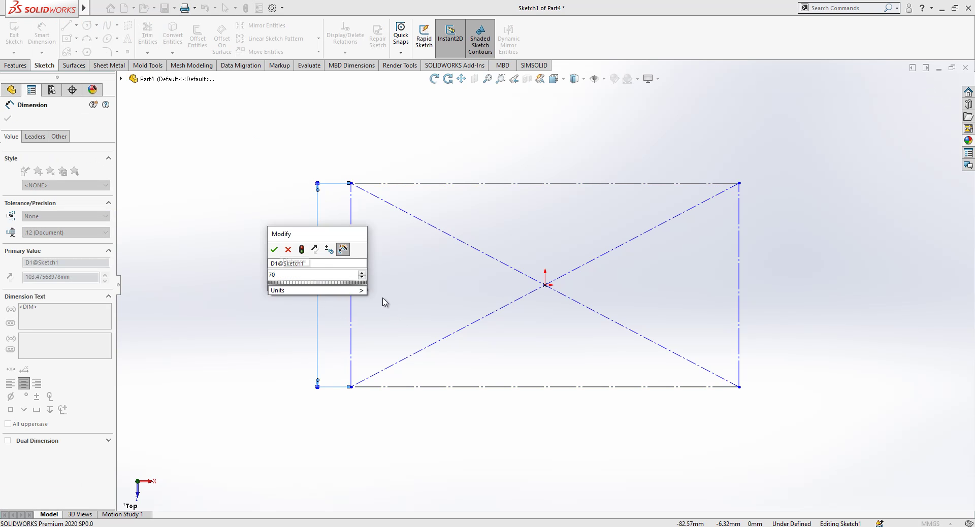
pyautogui.press('Return')
pyautogui.click(452, 184)
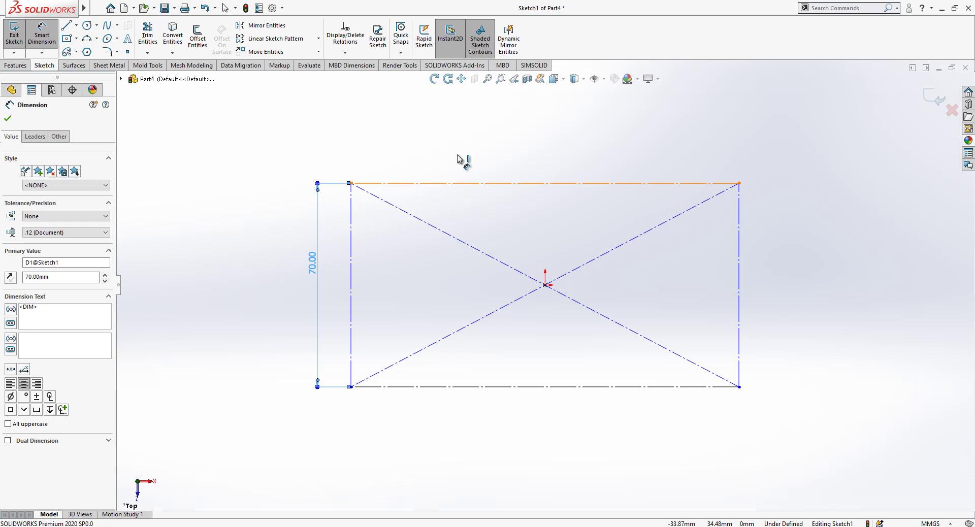
pyautogui.click(457, 154)
pyautogui.write('125')
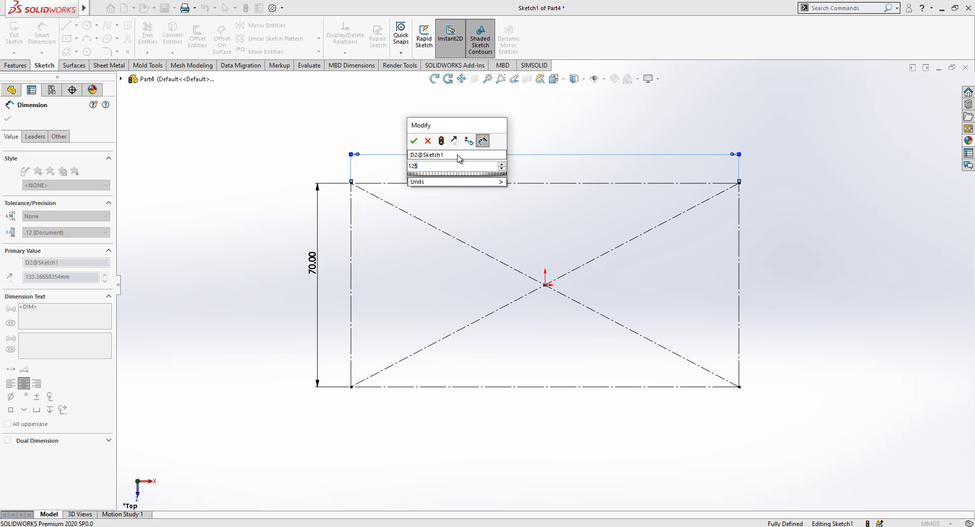
pyautogui.press('Return')
pyautogui.press('Escape')
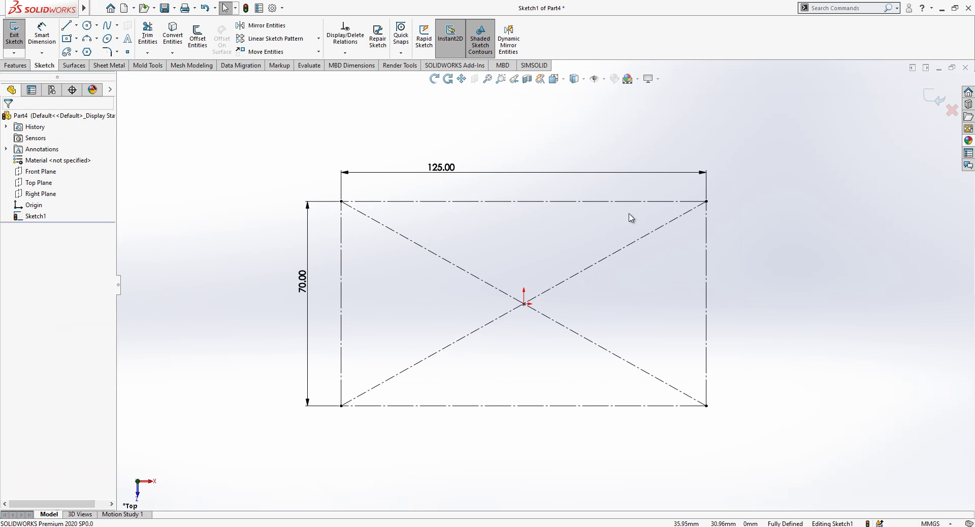
# Step: Draw construction lines from the origin to the midpoints of the rectangle's upper and left edges
pyautogui.click(70, 26)
pyautogui.click(524, 303)
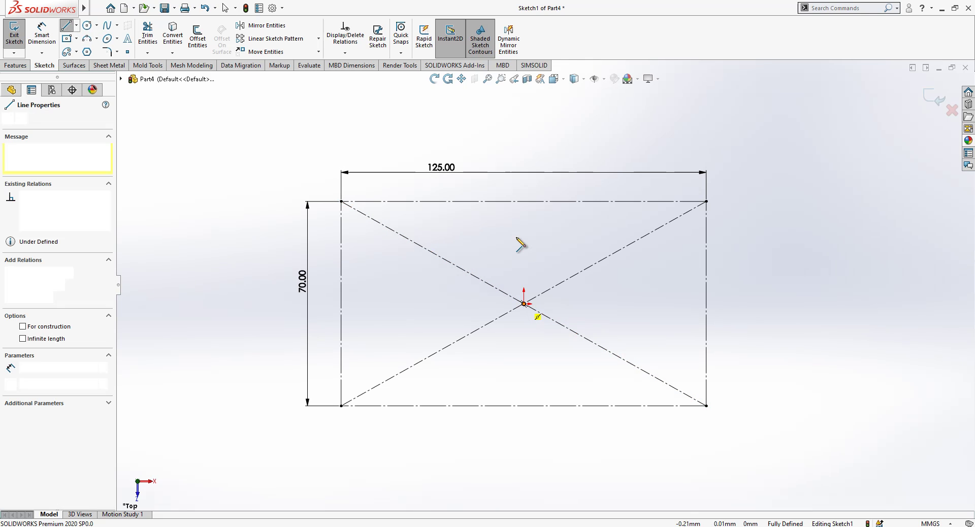
pyautogui.click(524, 201)
pyautogui.press('Escape')
pyautogui.click(525, 220)
pyautogui.press('Escape')
pyautogui.press('l')
pyautogui.click(524, 304)
pyautogui.click(341, 304)
pyautogui.press('Escape')
pyautogui.click(391, 304)
pyautogui.click(420, 277)
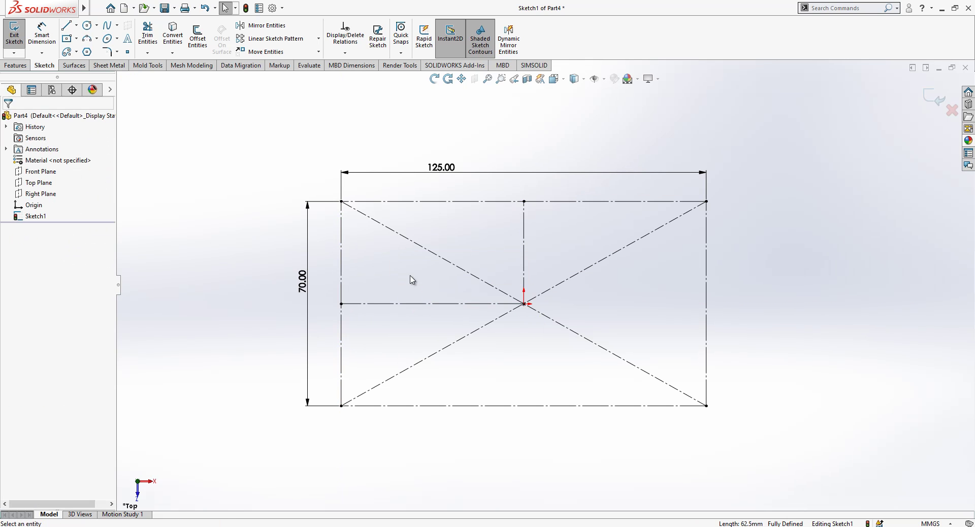
# Step: Draw a shallow three-point arc about 108 mm wide just below the rectangle's upper edge, bulging upward
pyautogui.click(87, 39)
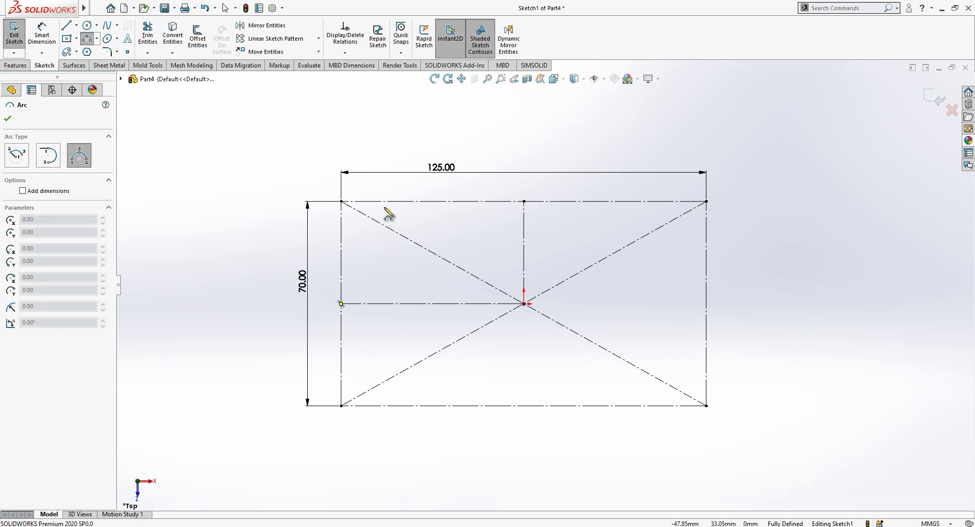
pyautogui.click(368, 233)
pyautogui.click(681, 232)
pyautogui.click(527, 216)
pyautogui.press('Escape')
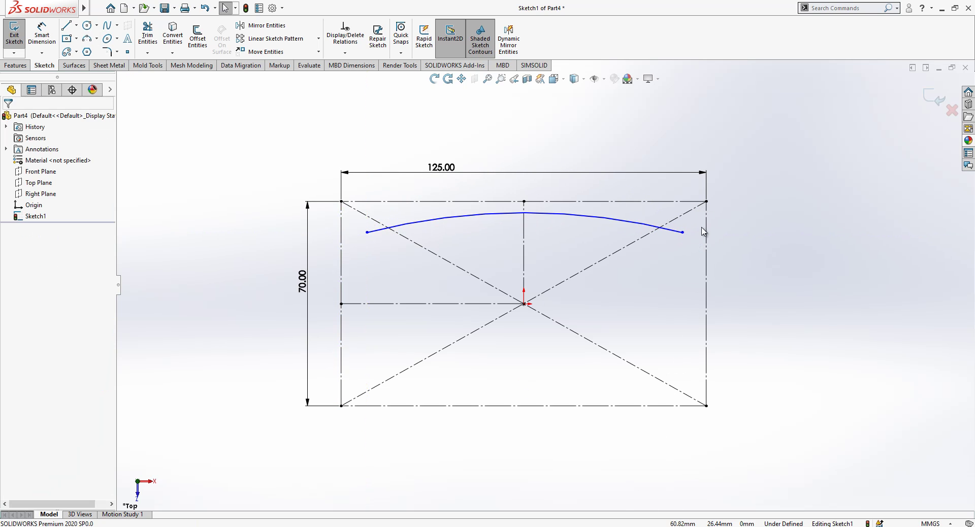
# Step: Make the upper arc's two endpoints symmetric about the vertical construction line
pyautogui.click(682, 232)
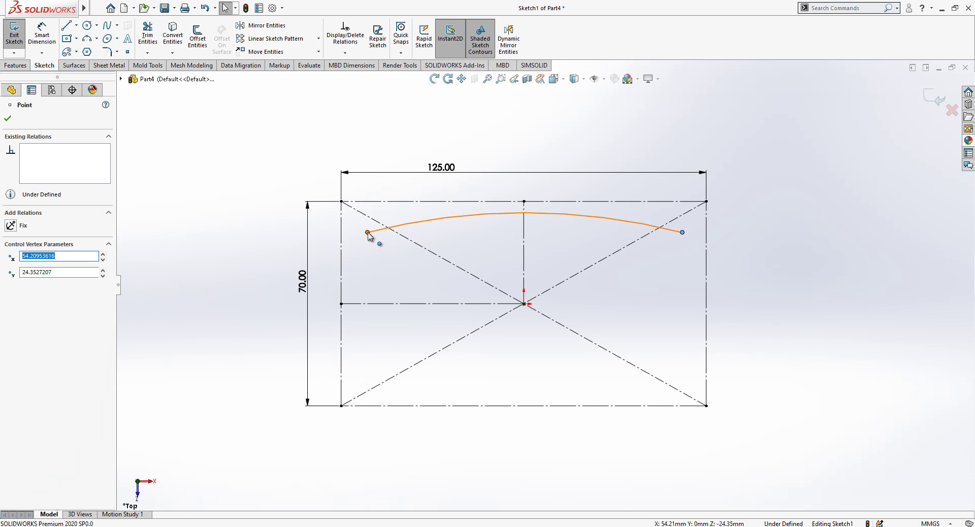
pyautogui.keyDown('ctrl'); pyautogui.click(525, 242); pyautogui.keyUp('ctrl')
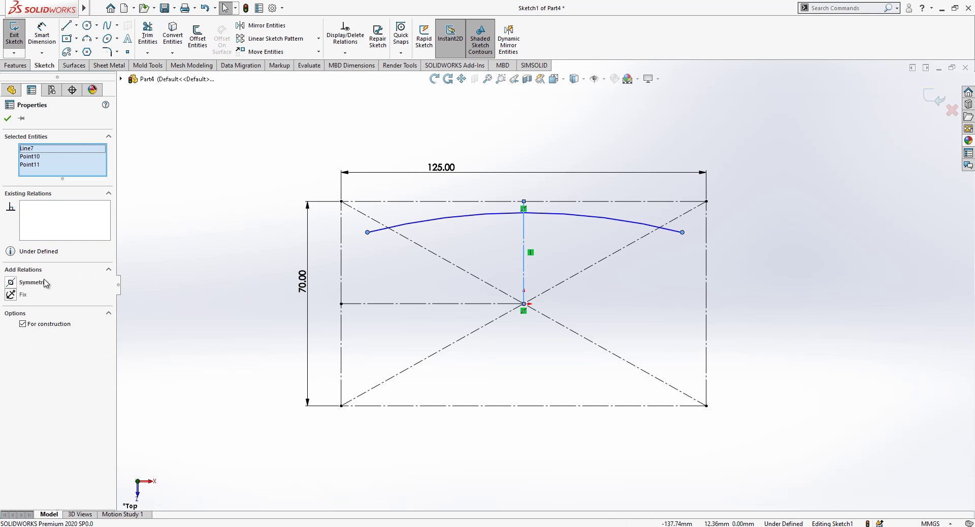
pyautogui.press('Escape')
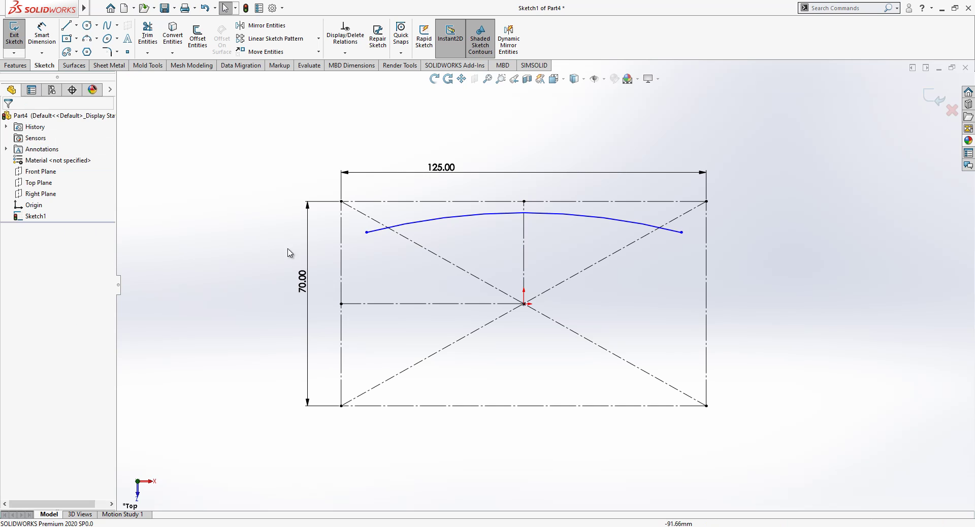
# Step: Make the upper arc tangent to the rectangle's upper edge
pyautogui.click(548, 214)
pyautogui.keyDown('ctrl'); pyautogui.click(548, 203); pyautogui.keyUp('ctrl')
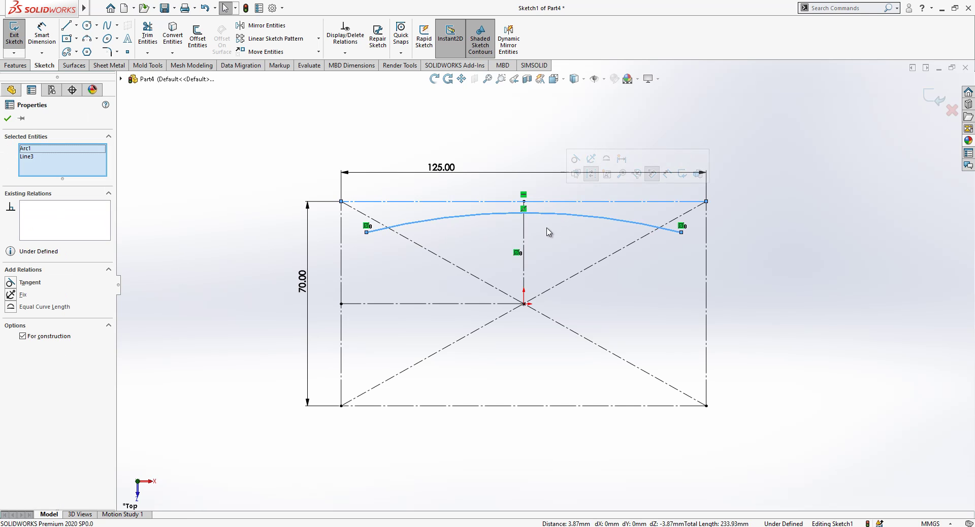
pyautogui.press('Escape')
pyautogui.moveTo(551, 233); pyautogui.dragTo(547, 265)
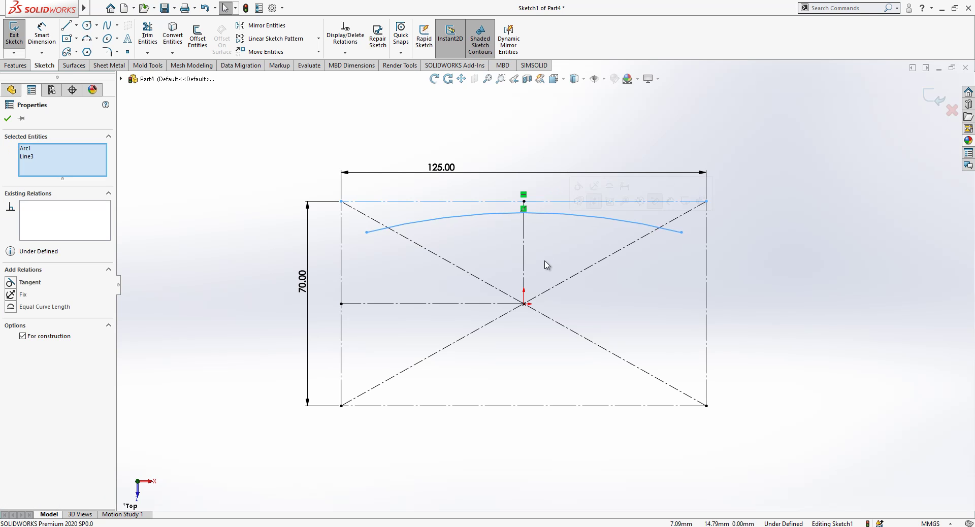
pyautogui.click(31, 282)
pyautogui.press('Escape')
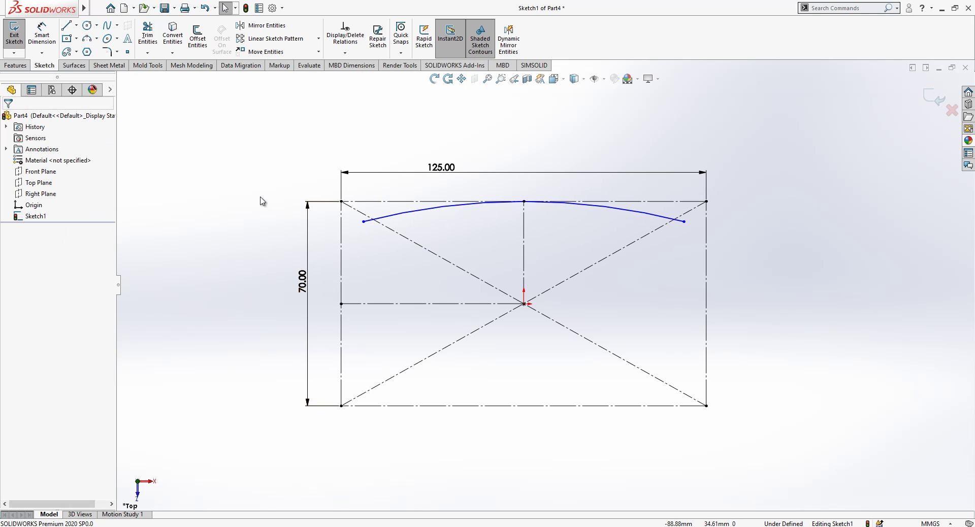
# Step: Draw a shallow three-point arc about 49 mm tall just inside the rectangle's left edge, bulging outward
pyautogui.click(87, 38)
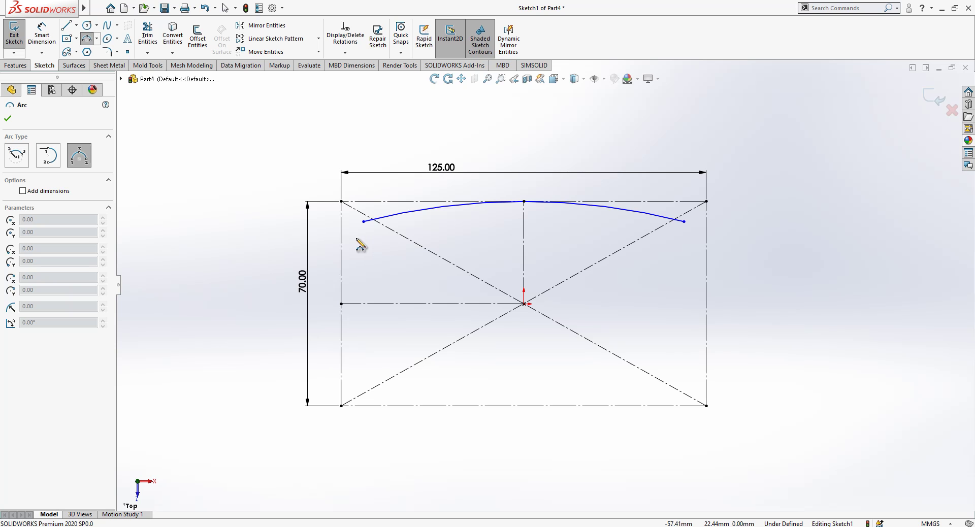
pyautogui.click(364, 222)
pyautogui.click(365, 380)
pyautogui.click(354, 307)
pyautogui.press('Escape')
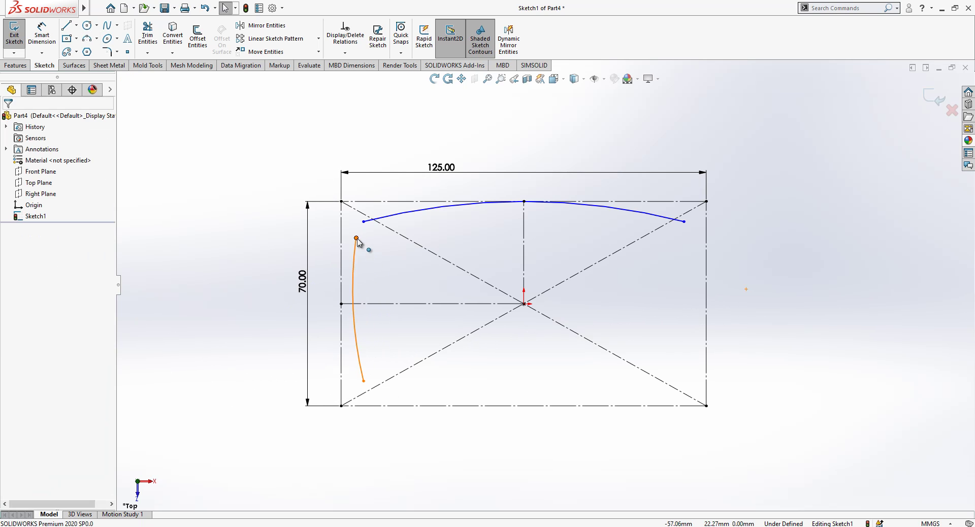
# Step: Make the left arc's two endpoints symmetric about the horizontal construction line
pyautogui.click(356, 238)
pyautogui.keyDown('ctrl'); pyautogui.click(363, 380); pyautogui.keyUp('ctrl')
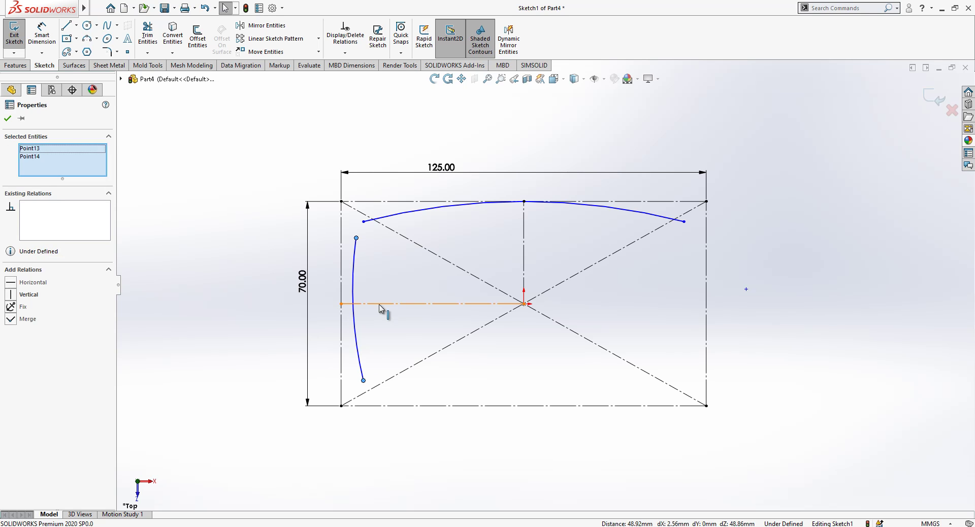
pyautogui.keyDown('ctrl'); pyautogui.click(381, 306); pyautogui.keyUp('ctrl')
pyautogui.click(32, 283)
pyautogui.press('Escape')
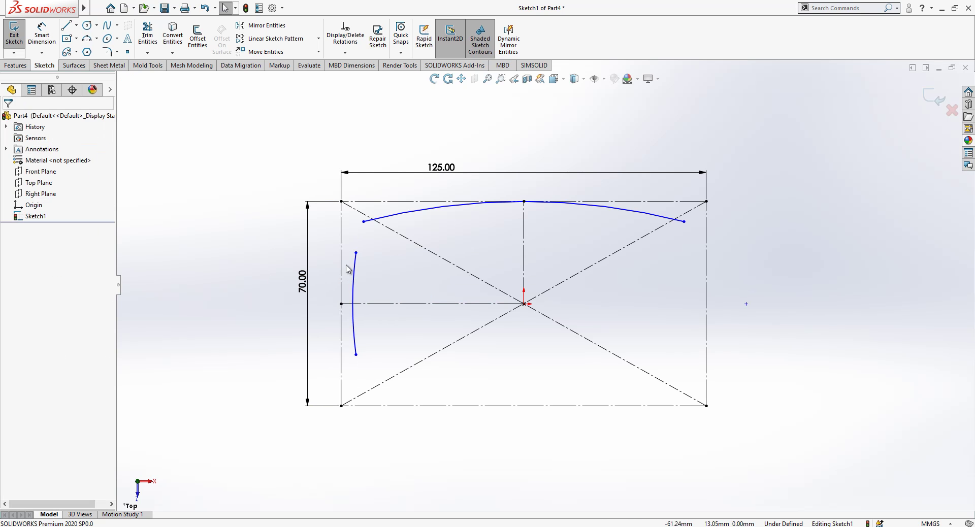
# Step: Make the left arc tangent to the rectangle's left edge
pyautogui.click(355, 269)
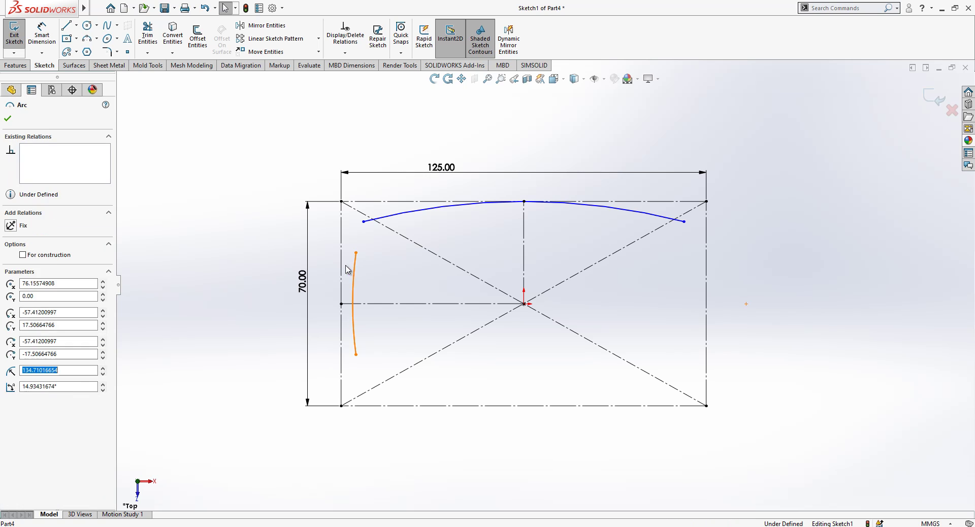
pyautogui.keyDown('ctrl'); pyautogui.click(341, 274); pyautogui.keyUp('ctrl')
pyautogui.moveTo(378, 277); pyautogui.dragTo(335, 284)
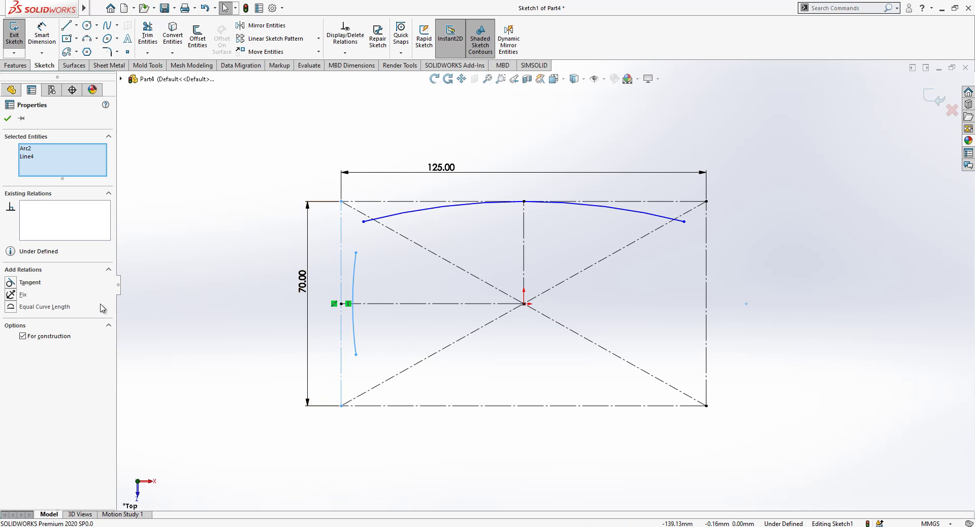
pyautogui.click(33, 287)
pyautogui.press('Escape')
# Step: Merge the left end of the upper arc with the upper end of the left arc
pyautogui.click(364, 223)
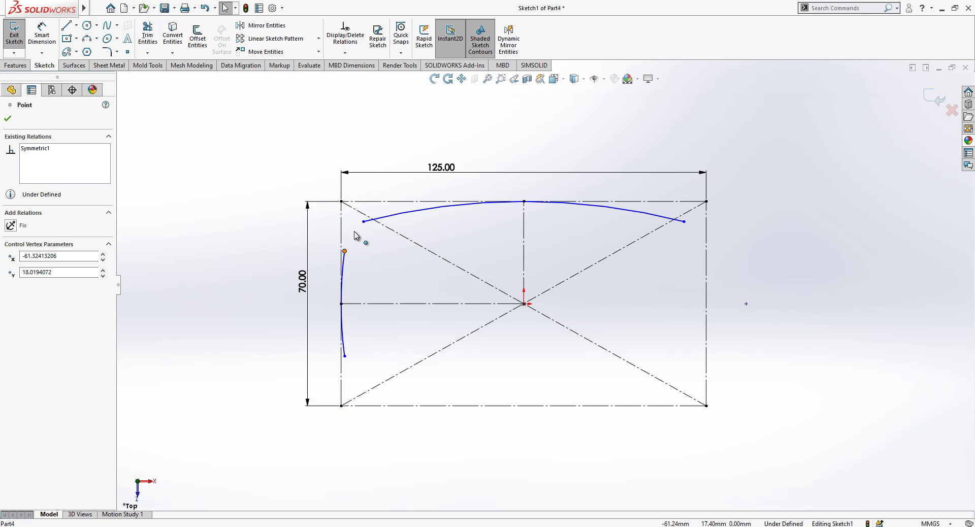
pyautogui.keyDown('ctrl'); pyautogui.click(685, 222); pyautogui.keyUp('ctrl')
pyautogui.click(47, 319)
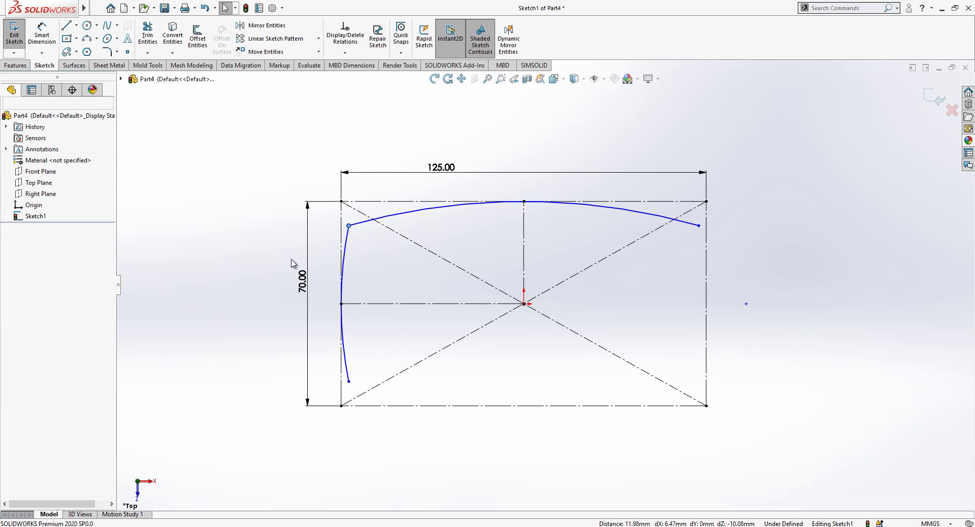
# Step: Mirror the left arc about the vertical construction line to create the right side of the profile
pyautogui.click(354, 246)
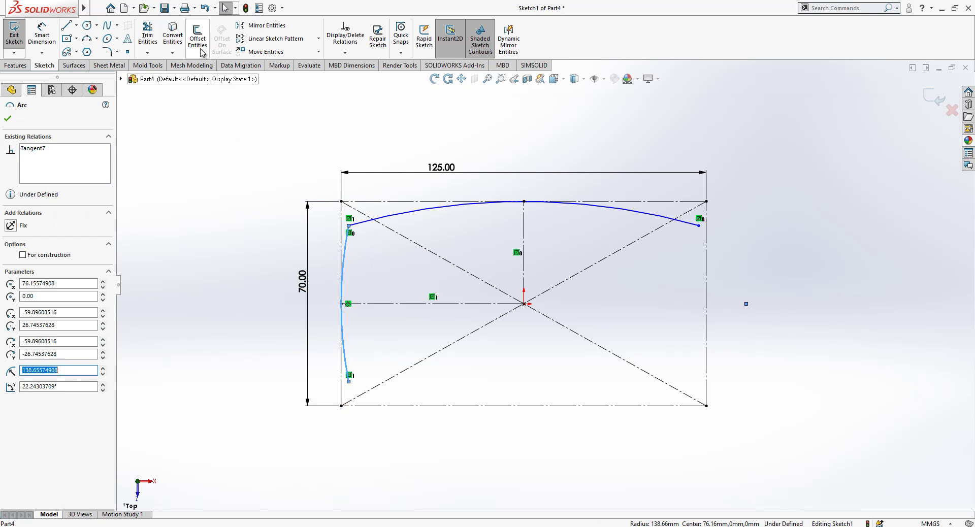
pyautogui.click(272, 29)
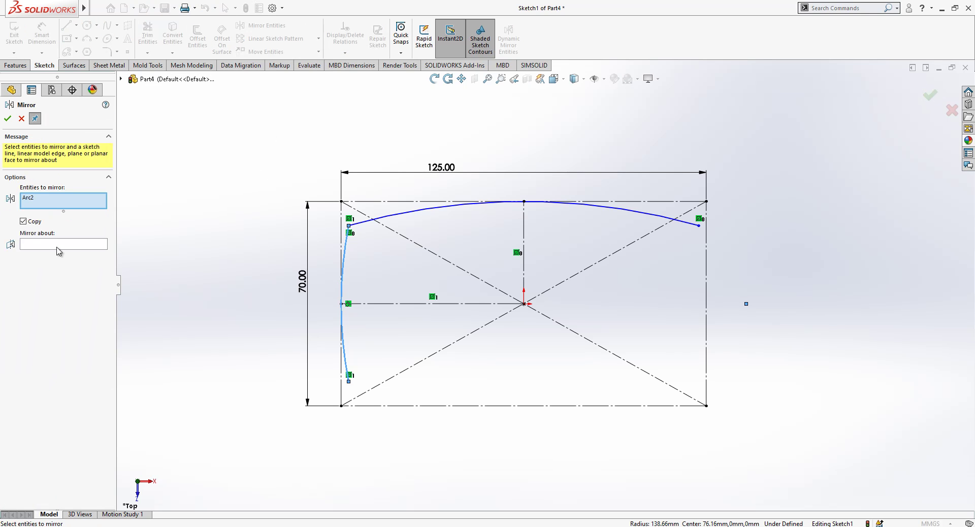
pyautogui.click(58, 246)
pyautogui.click(525, 226)
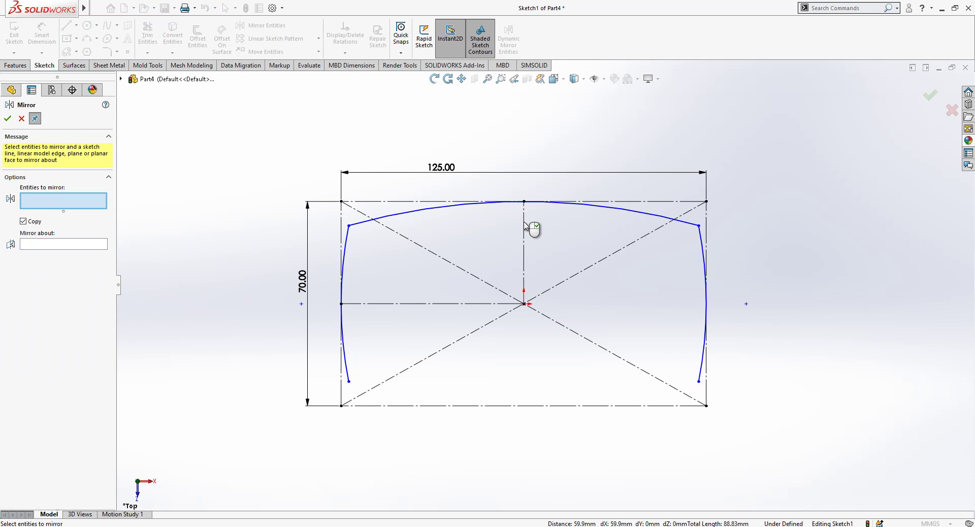
pyautogui.press('Return')
# Step: Mirror the upper arc about the horizontal construction line to close the profile along its lower side
pyautogui.click(283, 30)
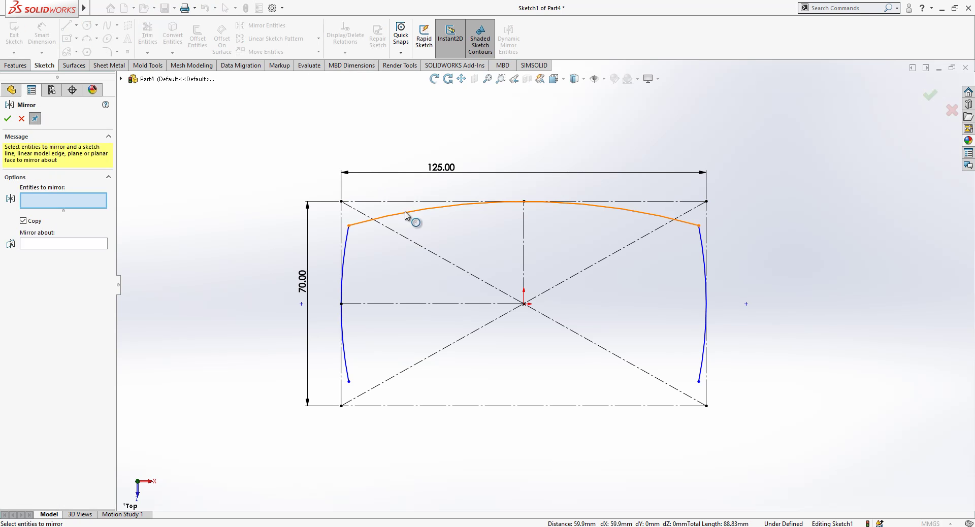
pyautogui.click(394, 216)
pyautogui.click(94, 245)
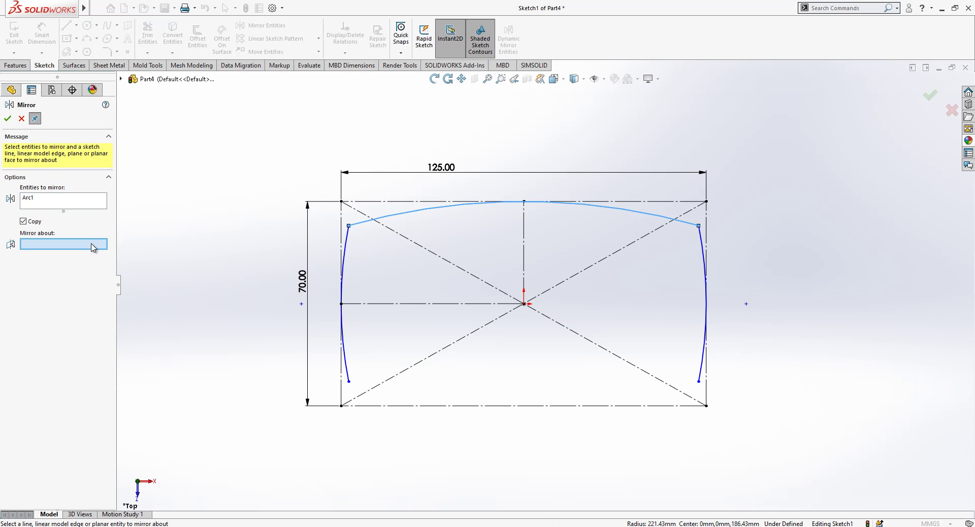
pyautogui.click(412, 304)
pyautogui.rightClick(412, 303)
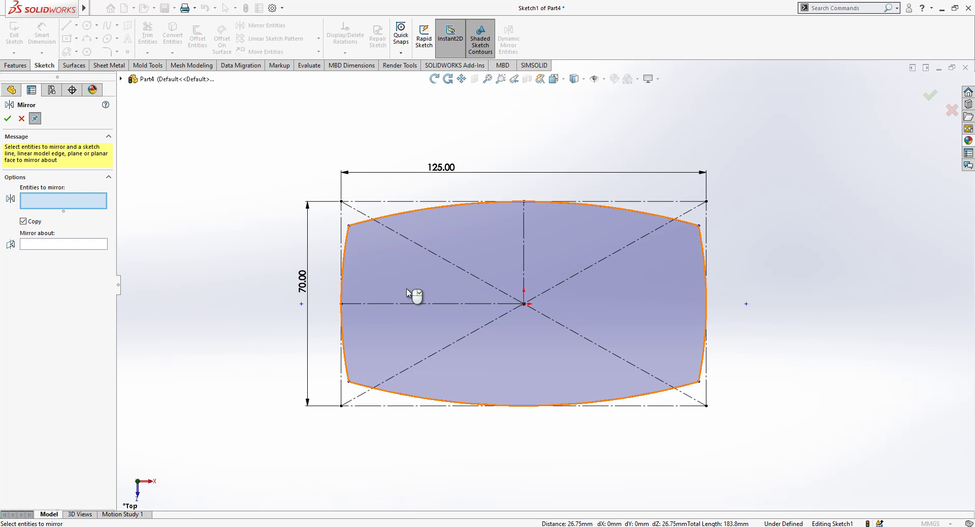
pyautogui.press('Escape')
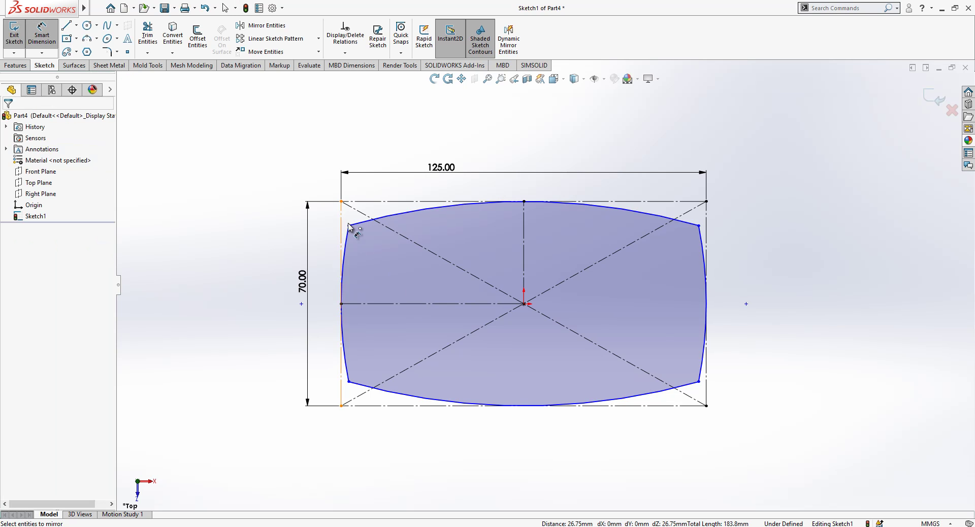
# Step: Dimension the horizontal offset between the profile's upper-left corner and the rectangle's left edge as 3 mm
pyautogui.click(348, 226)
pyautogui.click(342, 218)
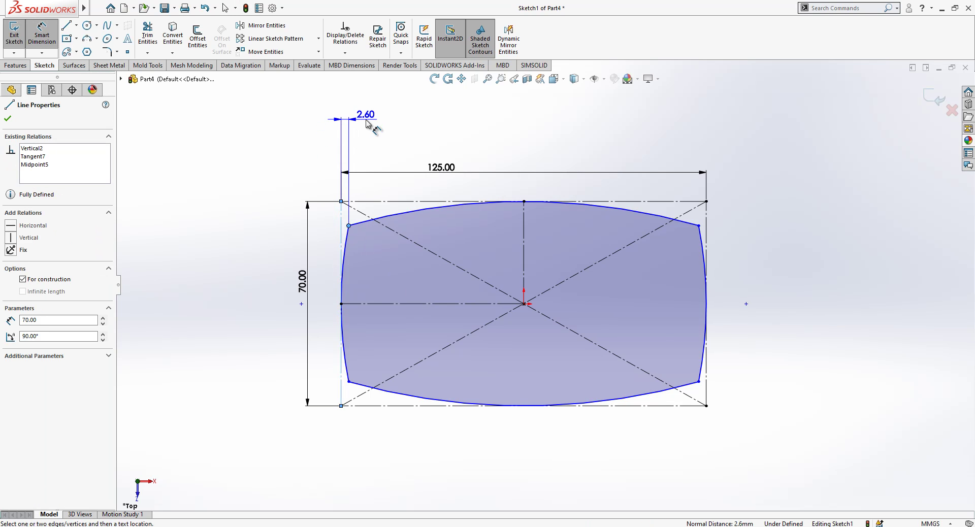
pyautogui.click(369, 124)
pyautogui.write('3')
pyautogui.press('Return')
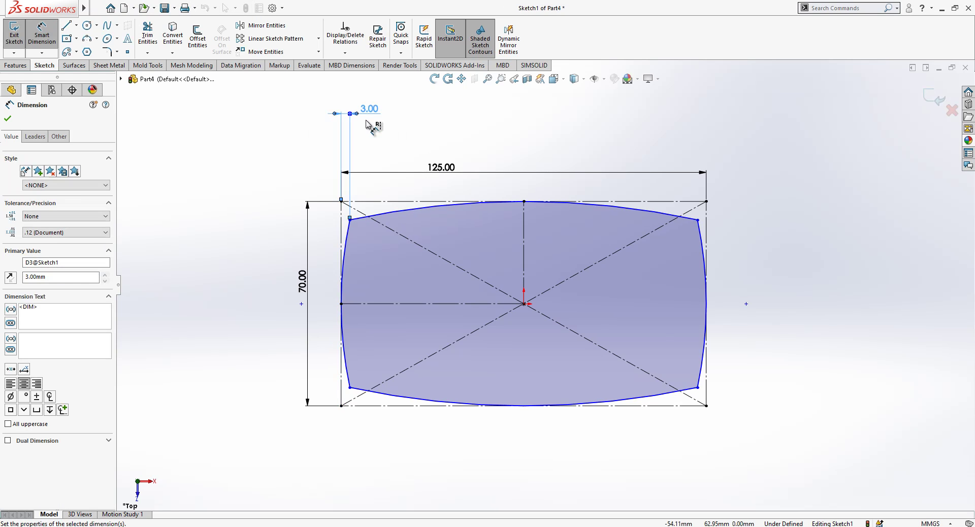
# Step: Dimension the vertical offset between the profile's upper-right corner and the rectangle's top edge as 3 mm, and close the sketch
pyautogui.click(697, 220)
pyautogui.click(702, 202)
pyautogui.click(750, 216)
pyautogui.write('3')
pyautogui.press('Return')
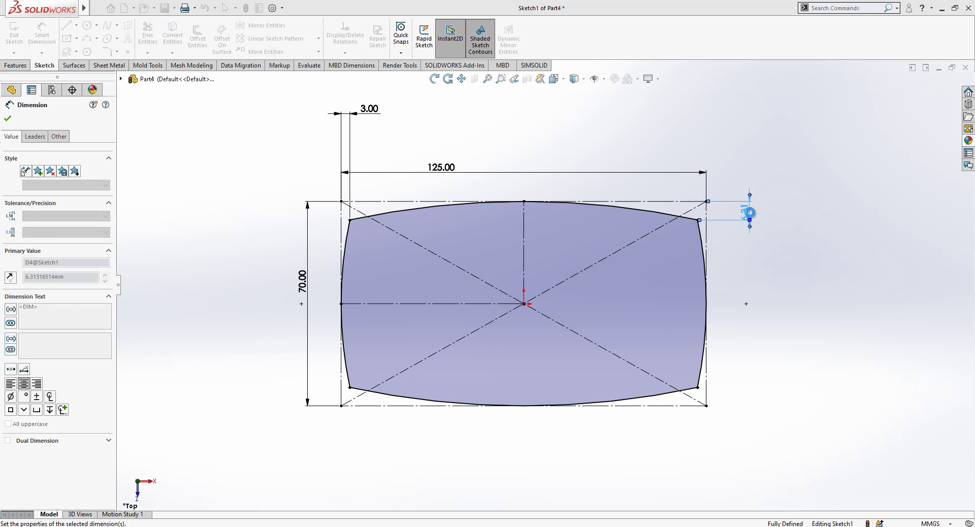
pyautogui.click(806, 261)
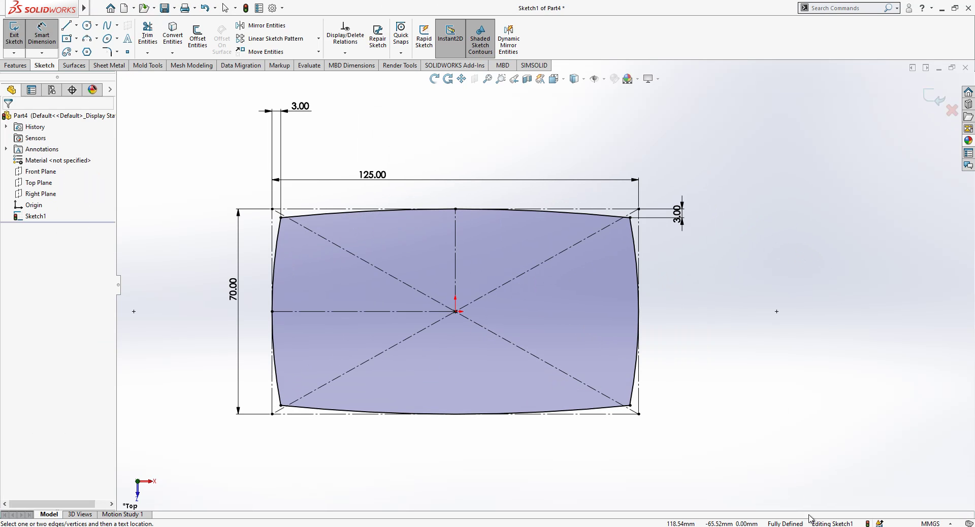
pyautogui.click(928, 97)
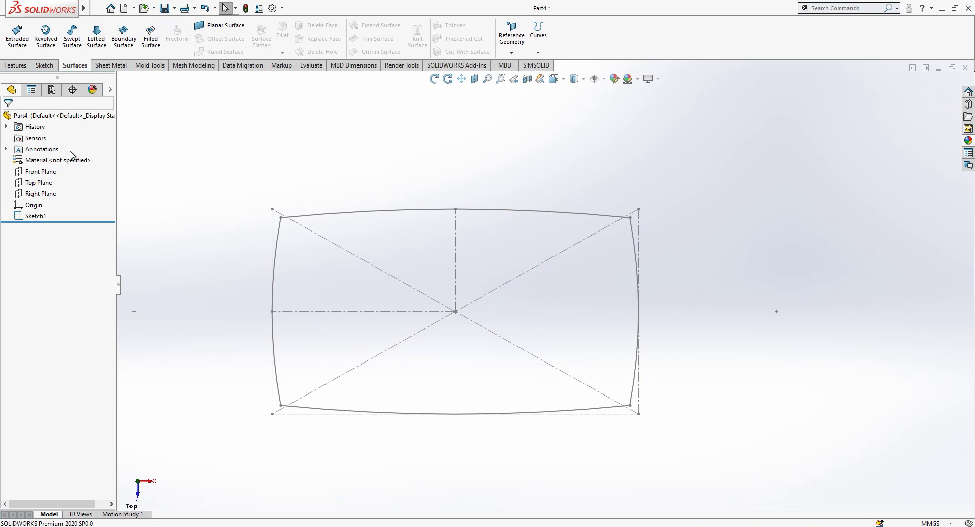
# Step: Start a second sketch on the Top Plane and convert the curved profile of Sketch1 into it
pyautogui.click(28, 184)
pyautogui.click(37, 183)
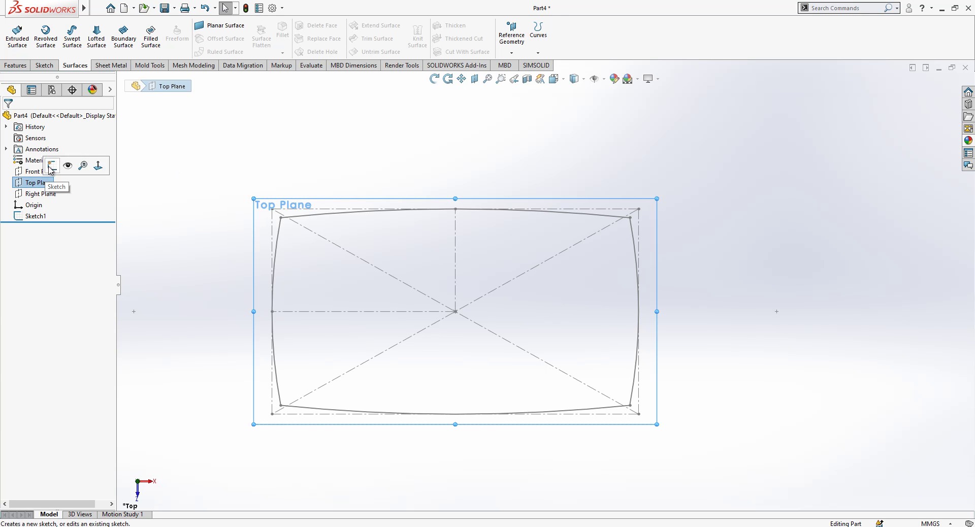
pyautogui.click(51, 166)
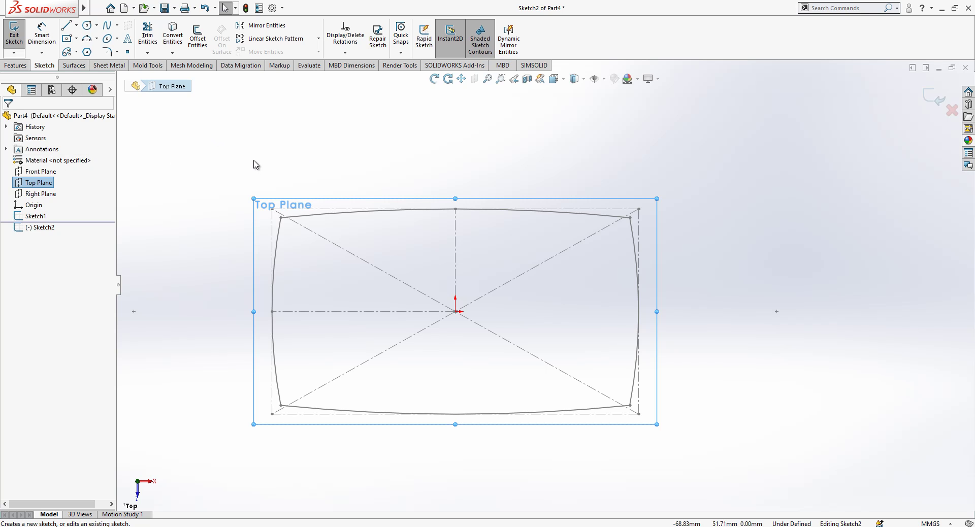
pyautogui.click(34, 215)
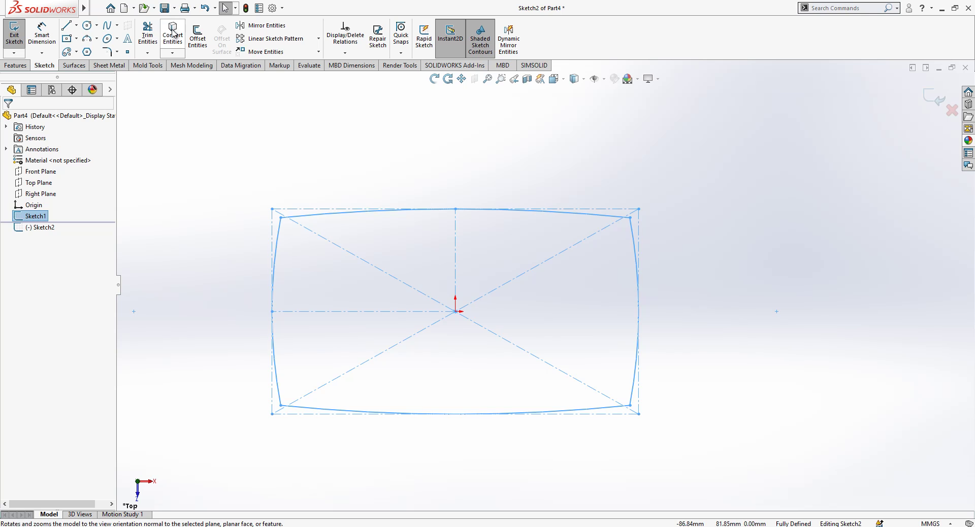
pyautogui.click(173, 34)
# Step: Round all four corners of the converted profile with 15 mm sketch fillets
pyautogui.click(108, 52)
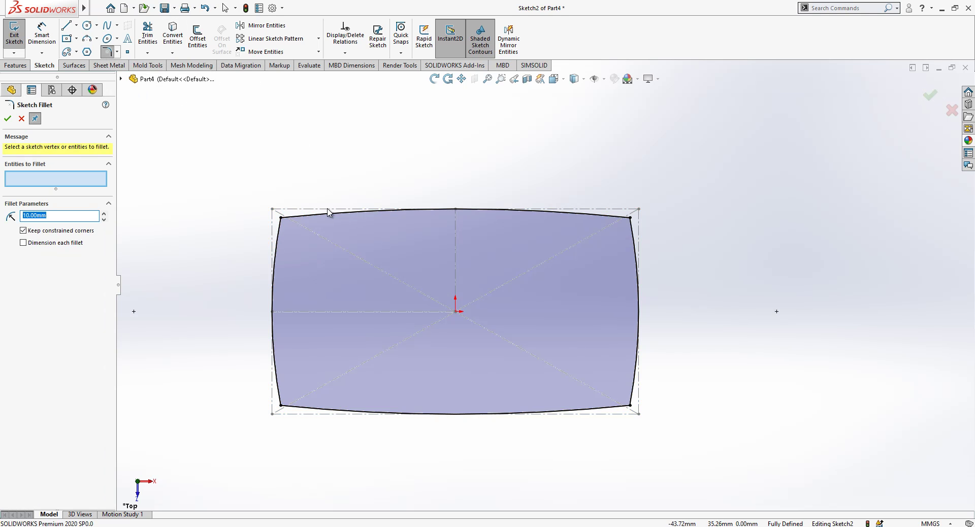
pyautogui.write('15')
pyautogui.moveTo(708, 168)
pyautogui.mouseDown()
pyautogui.moveTo(392, 391)
pyautogui.moveTo(236, 459)
pyautogui.mouseUp()
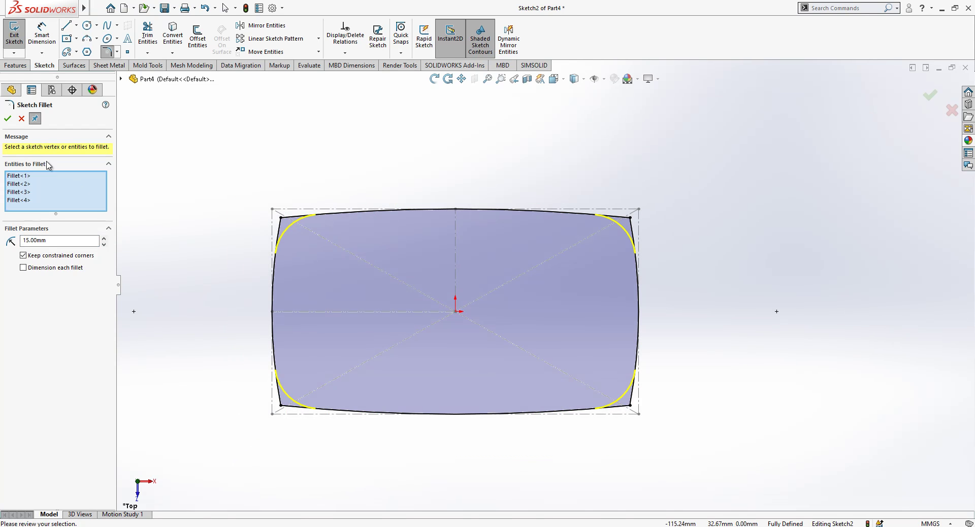
pyautogui.click(7, 119)
# Step: Close the filleted sketch and hide Sketch1 so that only the rounded profile is displayed
pyautogui.moveTo(516, 289)
pyautogui.mouseDown(button='middle')
pyautogui.moveTo(586, 192)
pyautogui.moveTo(526, 206)
pyautogui.moveTo(503, 239)
pyautogui.moveTo(528, 235)
pyautogui.mouseUp(button='middle')
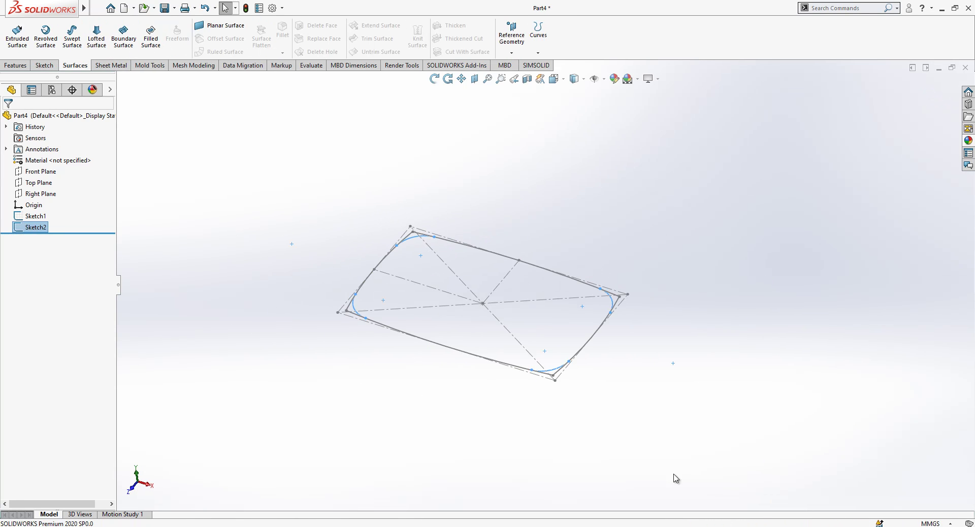
pyautogui.click(35, 216)
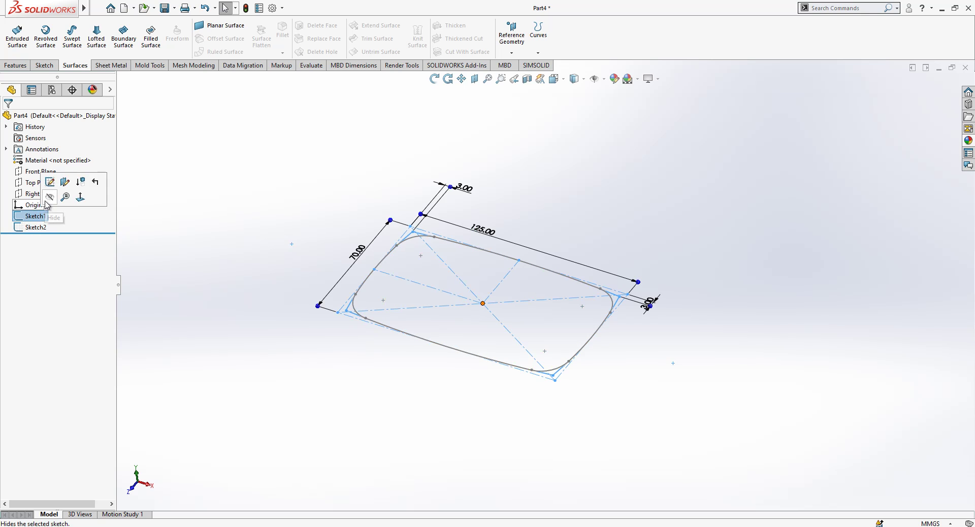
pyautogui.click(291, 203)
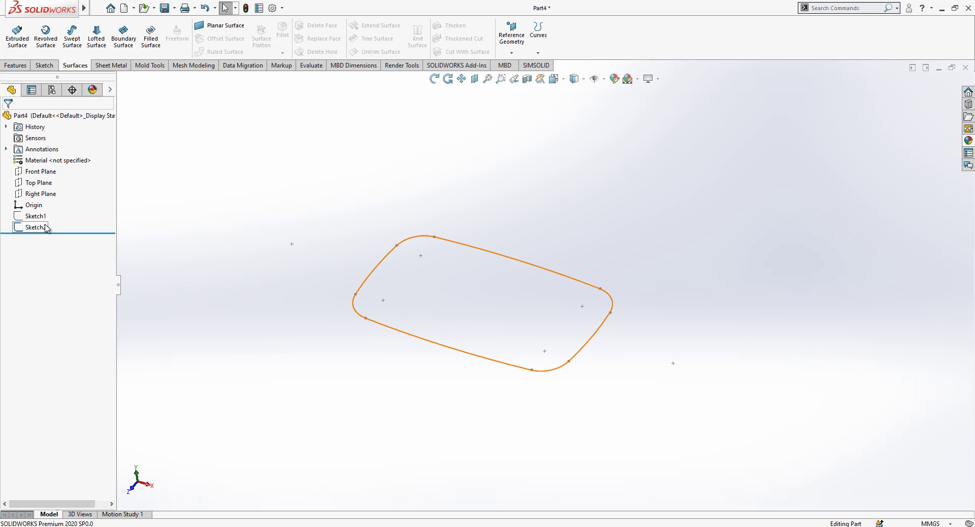
# Step: Sketch on the Front Plane a vertical line about 49 mm up from the origin, continued by a horizontal line to the right
pyautogui.click(40, 171)
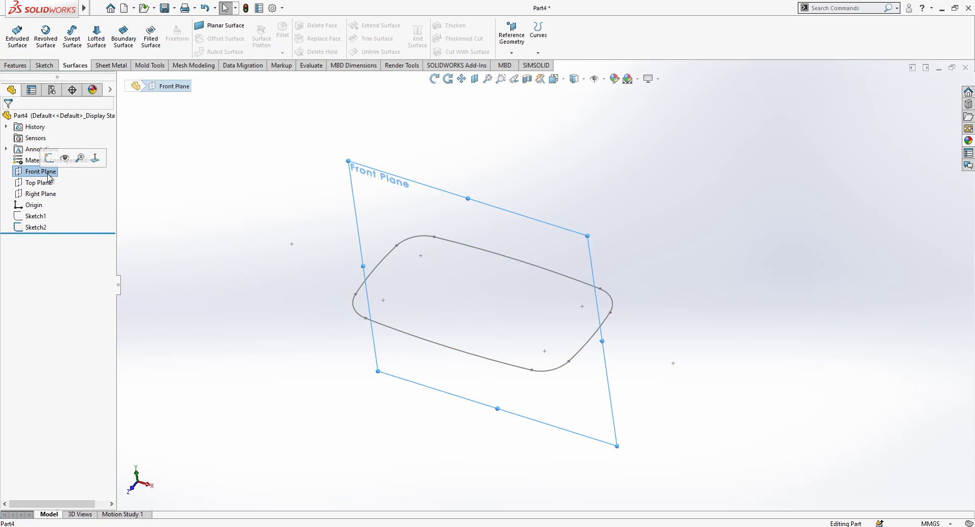
pyautogui.click(95, 158)
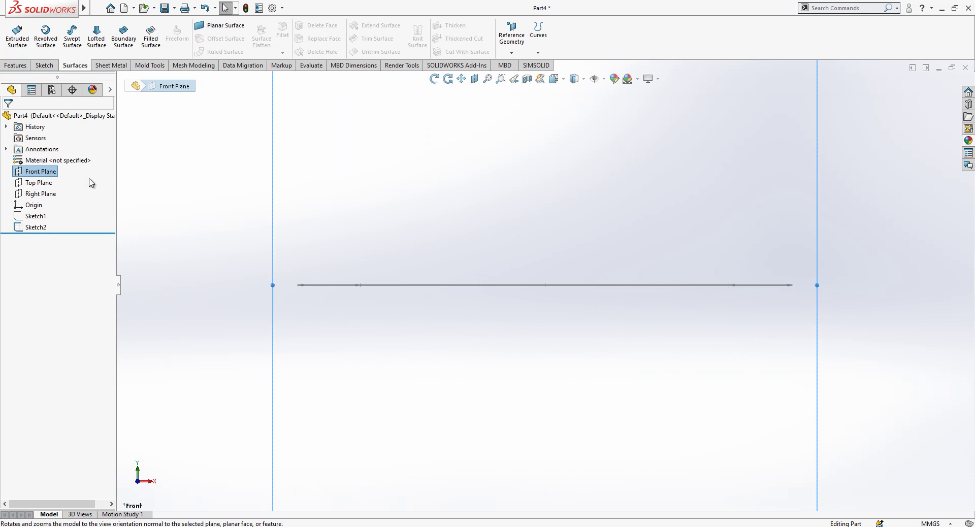
pyautogui.click(53, 172)
pyautogui.click(61, 159)
pyautogui.click(103, 196)
pyautogui.click(57, 173)
pyautogui.click(78, 157)
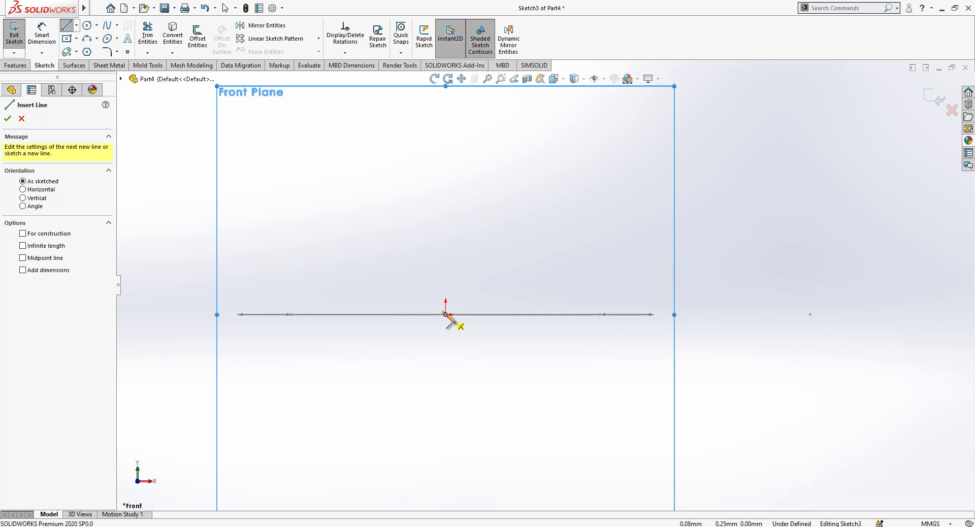
pyautogui.moveTo(446, 315); pyautogui.dragTo(446, 214)
pyautogui.click(446, 153)
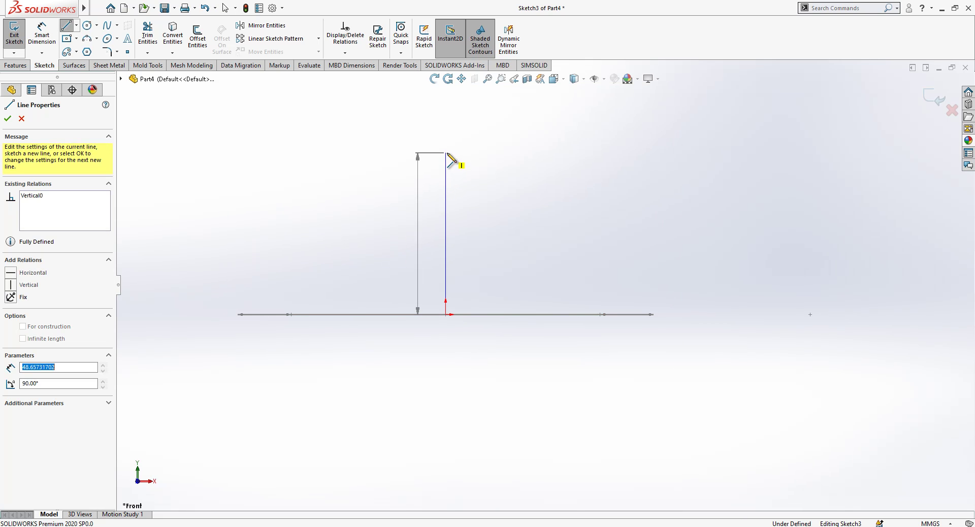
pyautogui.click(667, 153)
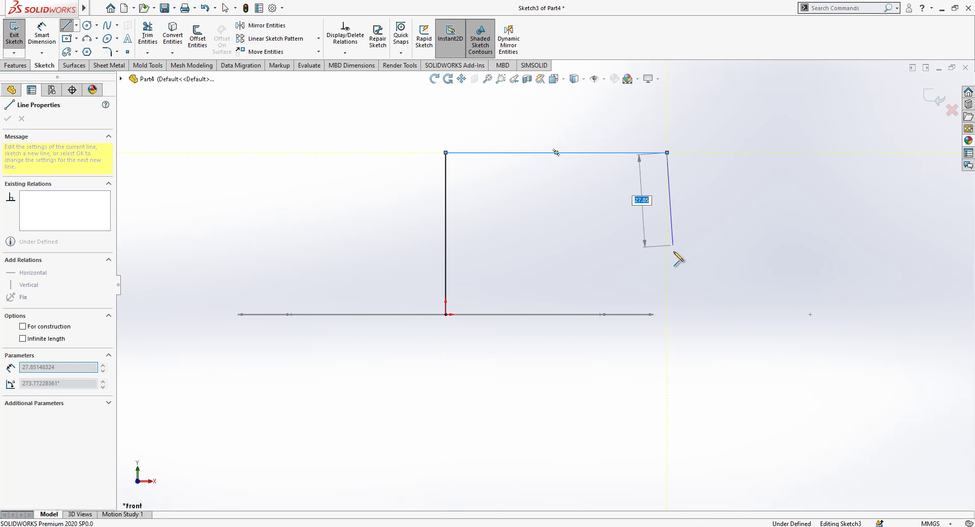
pyautogui.press('Escape')
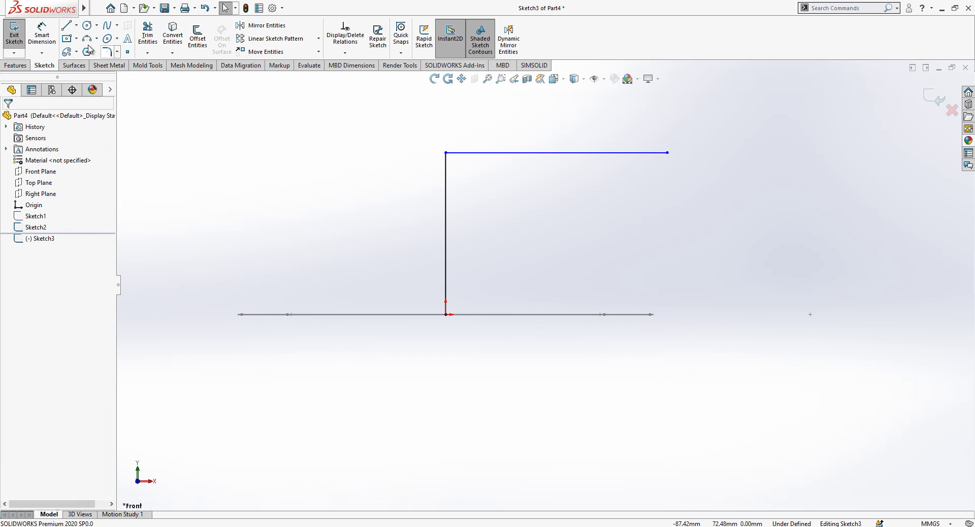
# Step: Draw a second horizontal line rightward from the origin and convert all three sketch lines to construction geometry
pyautogui.click(66, 25)
pyautogui.click(446, 315)
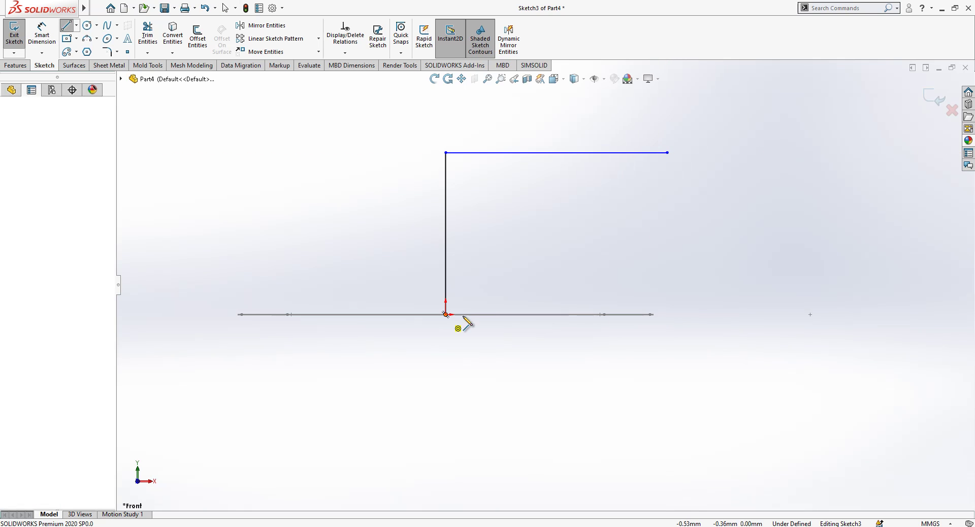
pyautogui.click(689, 315)
pyautogui.press('Escape')
pyautogui.moveTo(745, 115); pyautogui.dragTo(361, 387)
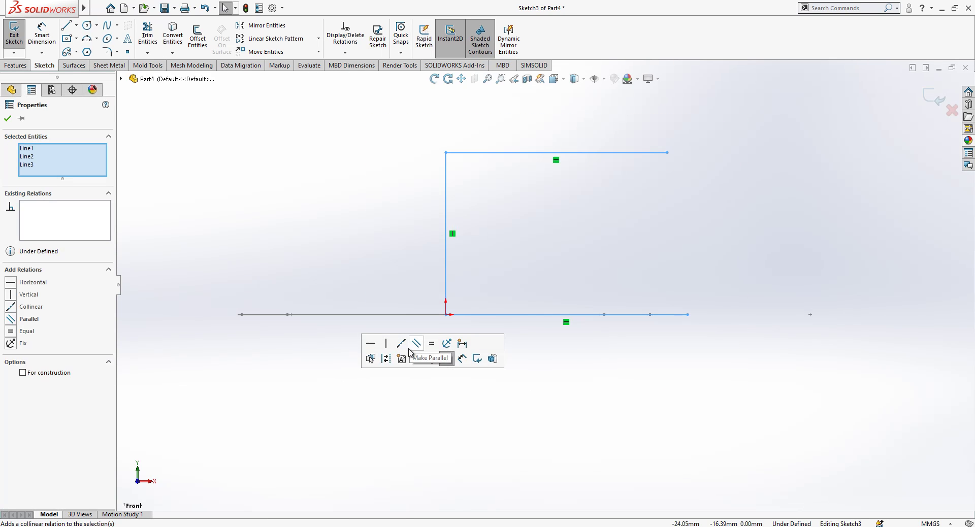
pyautogui.click(385, 359)
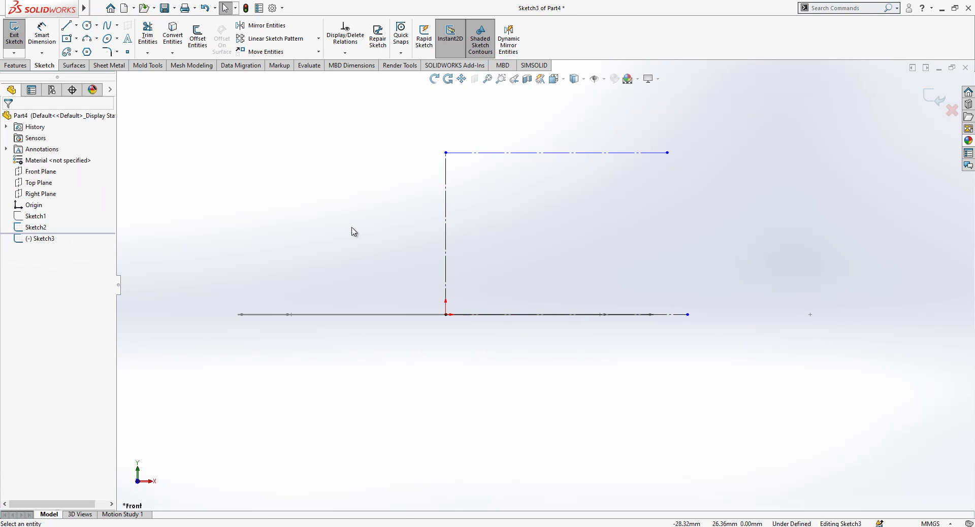
# Step: Dimension the vertical construction line's length as 40 mm
pyautogui.click(41, 35)
pyautogui.click(446, 239)
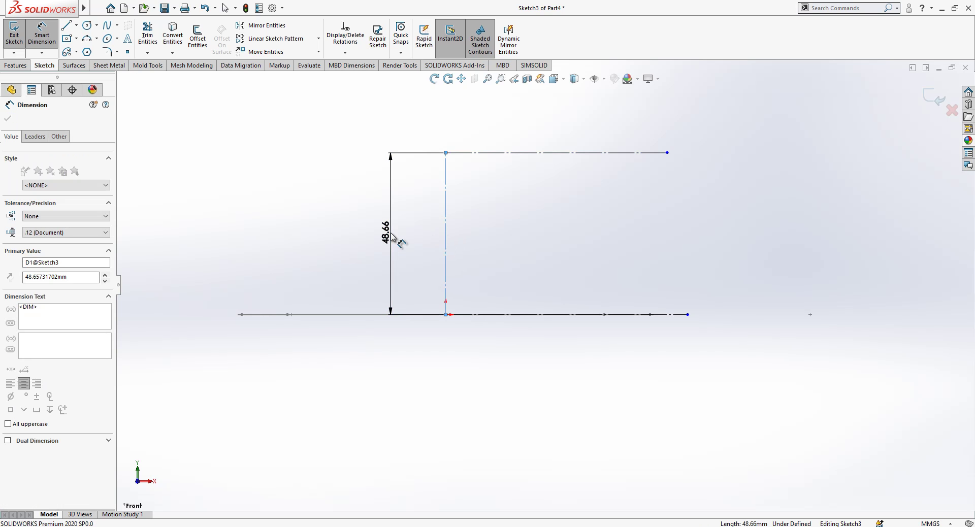
pyautogui.click(394, 239)
pyautogui.write('40')
pyautogui.press('Return')
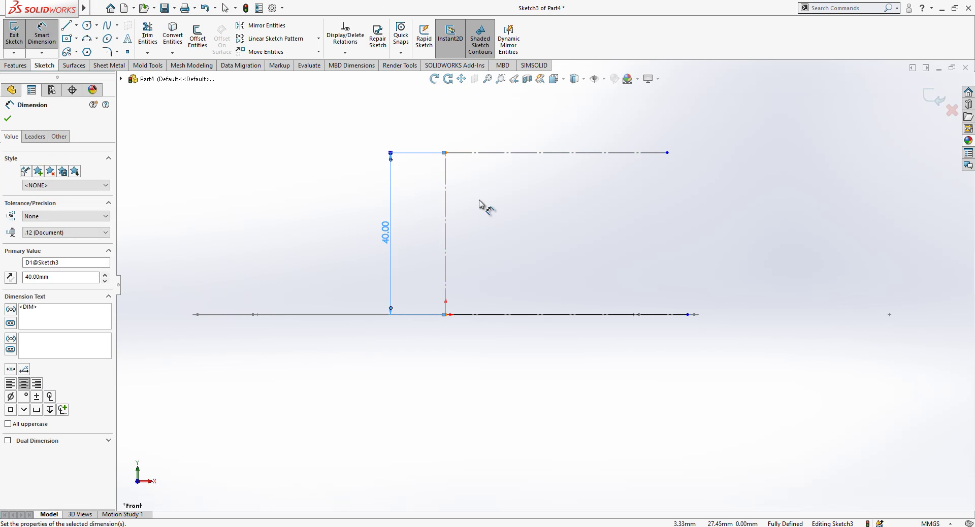
# Step: Dimension the upper horizontal construction line's length as 65 mm
pyautogui.click(538, 152)
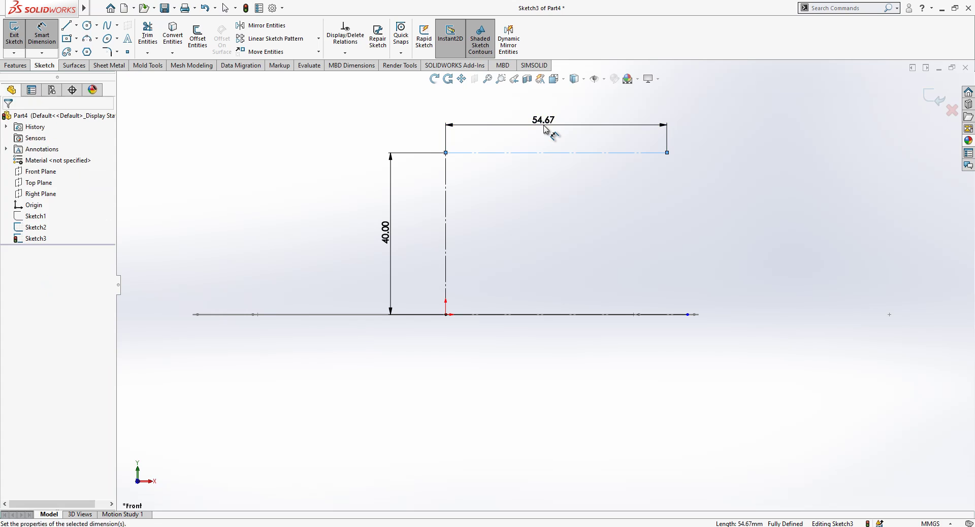
pyautogui.click(546, 129)
pyautogui.write('65')
pyautogui.press('Return')
pyautogui.press('Escape')
# Step: Try to attach the lower construction line's free end to the right arc of the base profile, and undo that relation
pyautogui.moveTo(649, 174); pyautogui.dragTo(711, 301, button='middle')
pyautogui.click(685, 327)
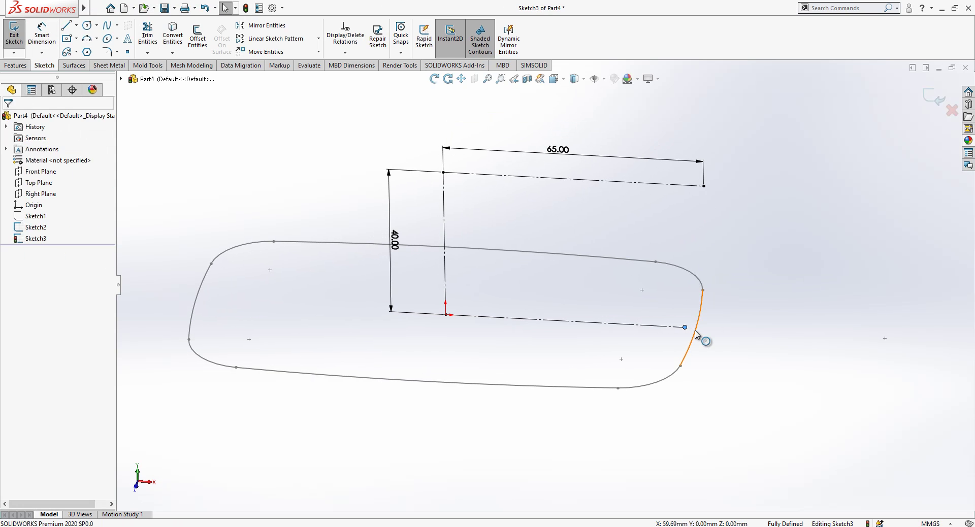
pyautogui.keyDown('ctrl'); pyautogui.click(696, 338); pyautogui.keyUp('ctrl')
pyautogui.press('Escape')
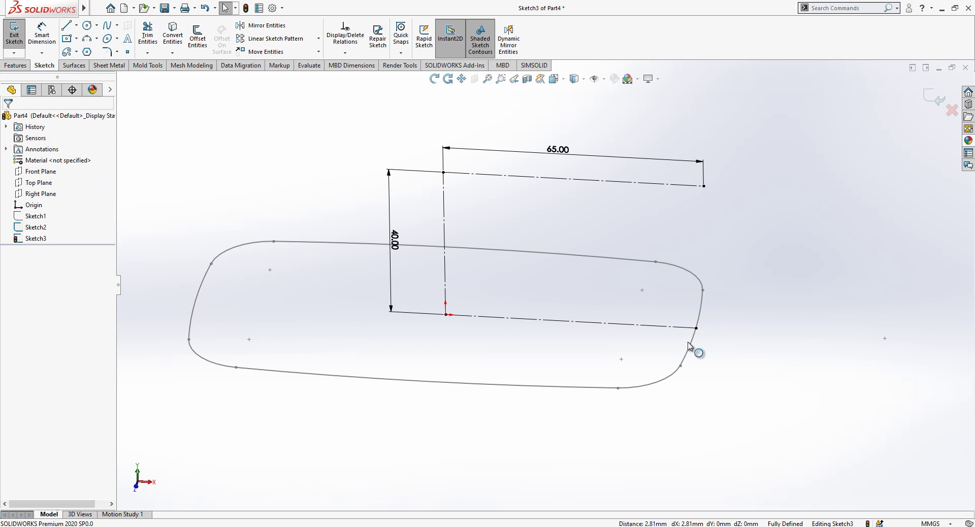
pyautogui.hotkey('ctrl', 'z')
# Step: Add a pierce relation between the lower construction line's free end and the right arc of the base profile
pyautogui.click(697, 330)
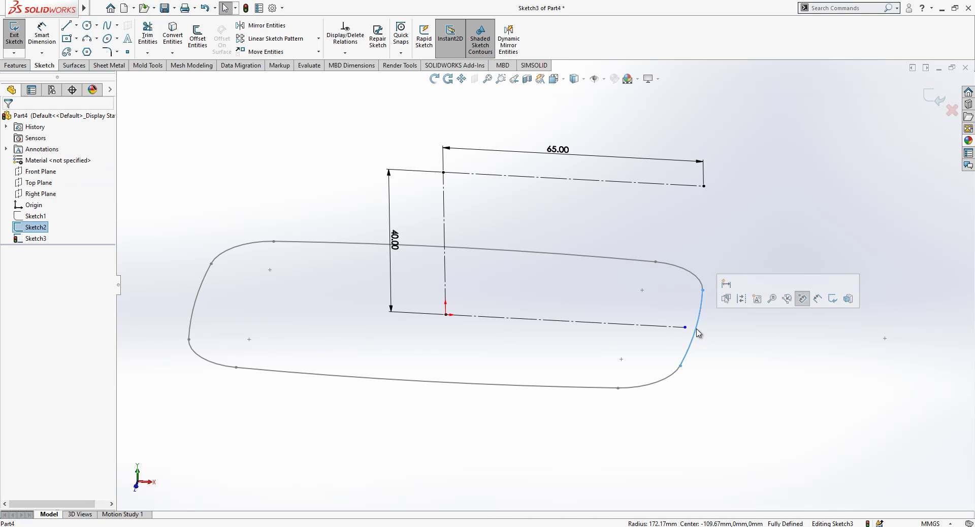
pyautogui.keyDown('ctrl'); pyautogui.click(687, 328); pyautogui.keyUp('ctrl')
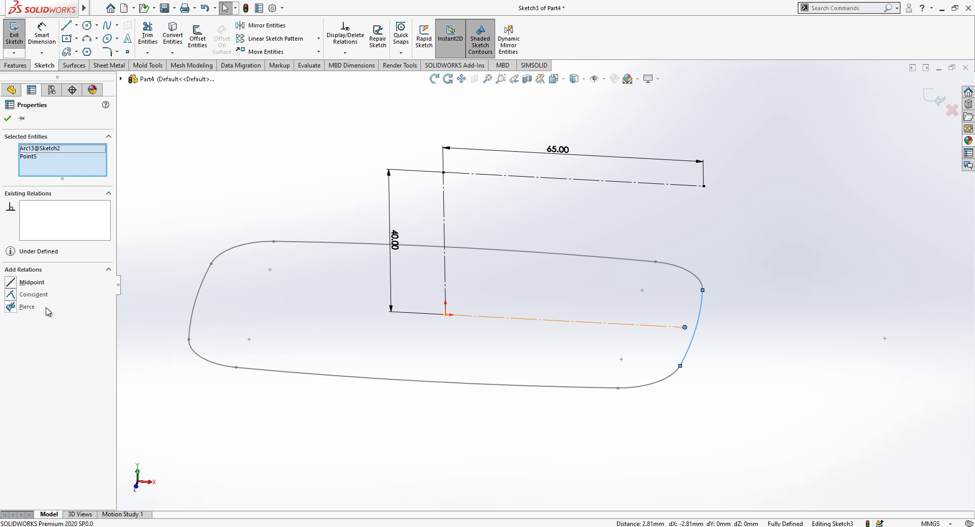
pyautogui.click(27, 307)
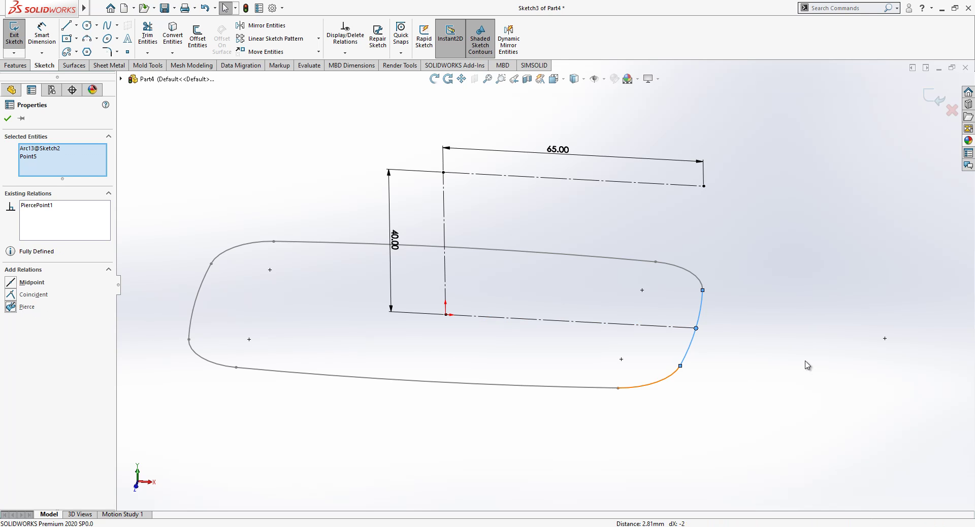
pyautogui.click(808, 366)
# Step: In the front view, draw a three-point arc joining the free ends of the upper and lower construction lines
pyautogui.click(555, 80)
pyautogui.click(435, 379)
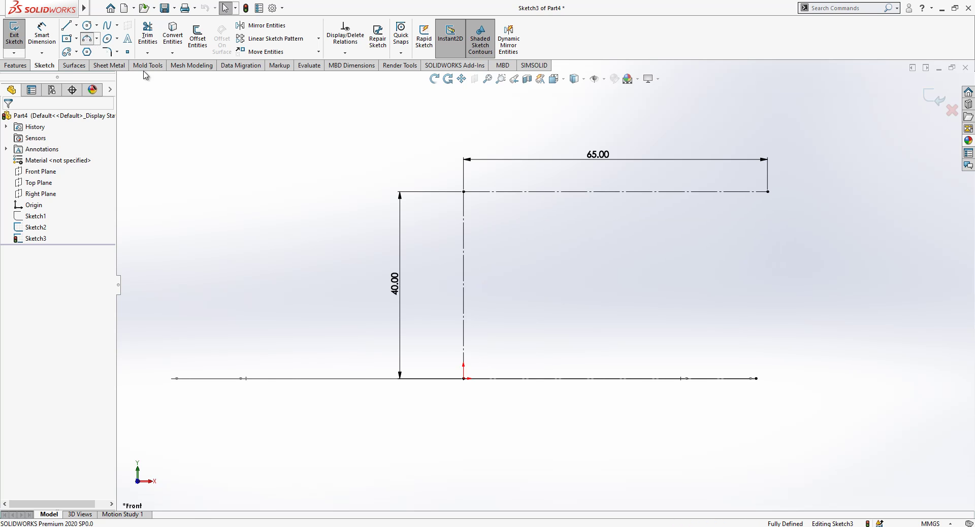
pyautogui.click(768, 191)
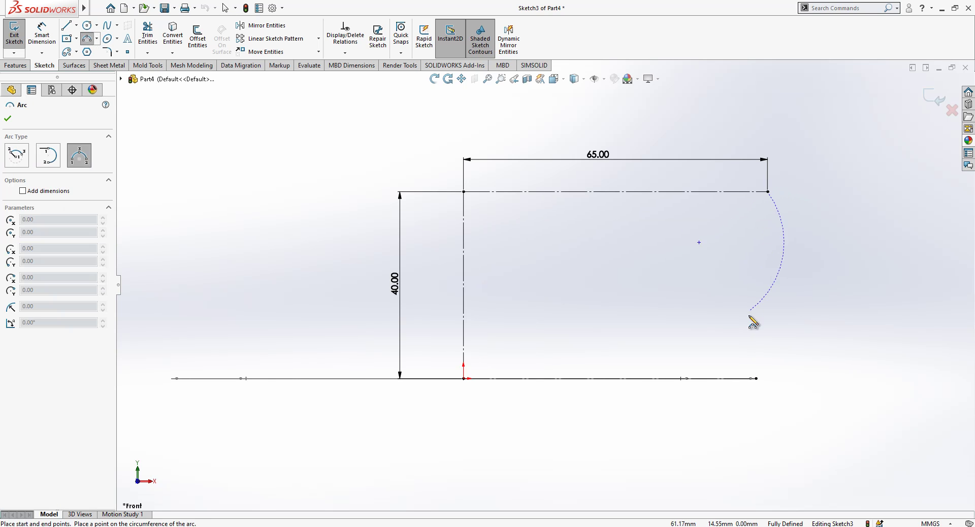
pyautogui.click(757, 378)
pyautogui.click(771, 278)
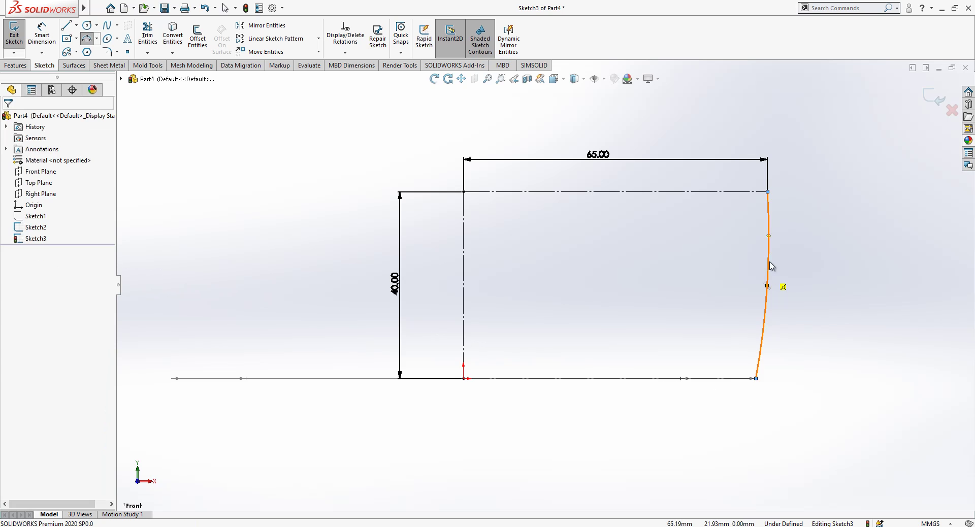
# Step: Draw a vertical construction line about 18 mm long upward from the side arc's upper end
pyautogui.press('l')
pyautogui.moveTo(768, 191)
pyautogui.mouseDown()
pyautogui.moveTo(777, 124)
pyautogui.moveTo(768, 108)
pyautogui.mouseUp()
pyautogui.click(777, 151)
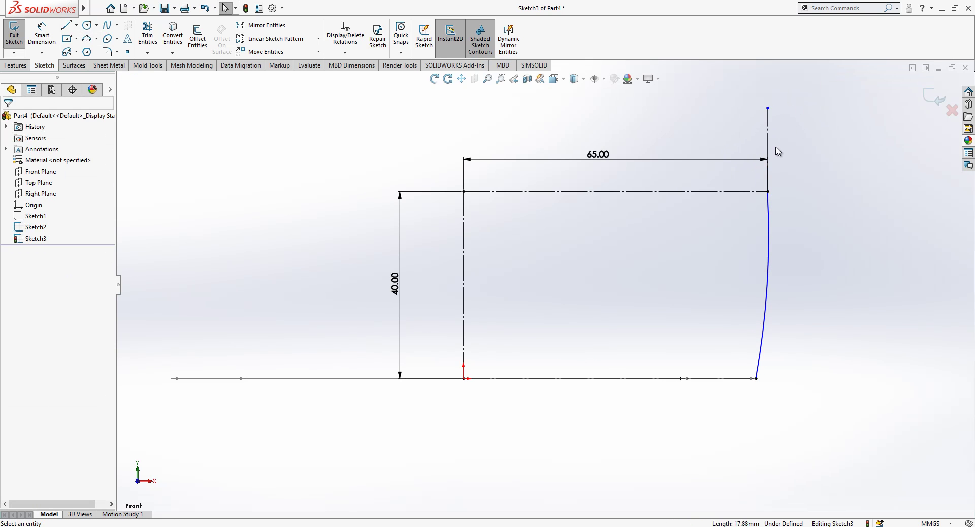
# Step: Make the side arc tangent to the vertical construction line above it and exit the sketch
pyautogui.click(770, 153)
pyautogui.keyDown('ctrl'); pyautogui.click(774, 222); pyautogui.keyUp('ctrl')
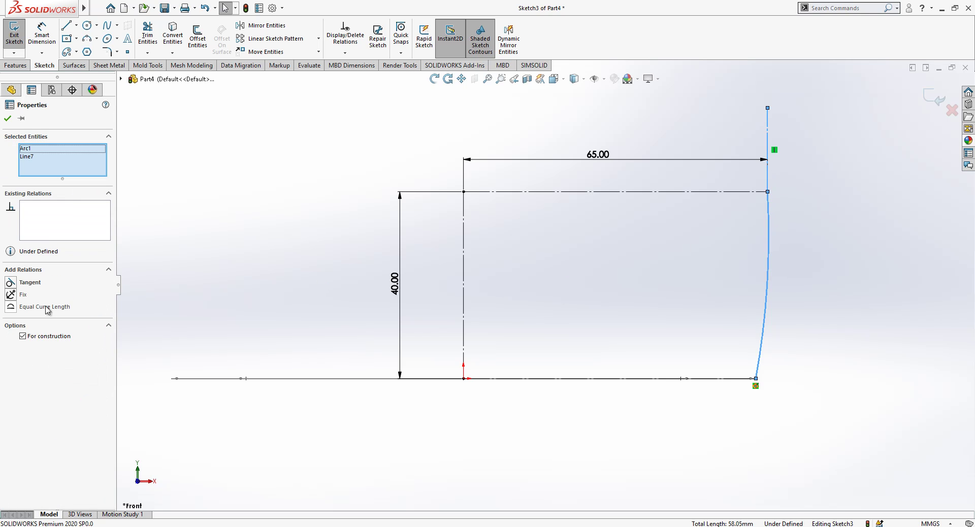
pyautogui.click(31, 285)
pyautogui.click(791, 374)
pyautogui.scroll(-2, 843, 327)
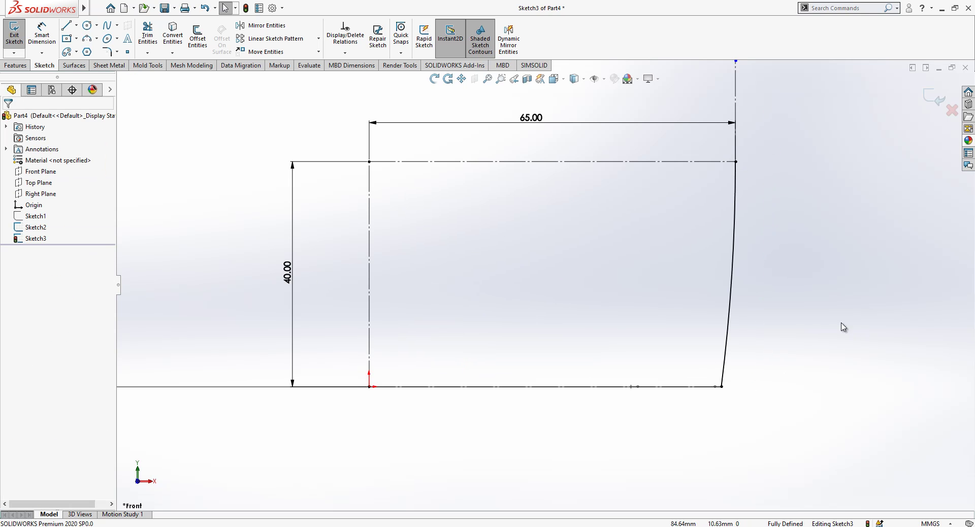
pyautogui.scroll(1, 730, 311)
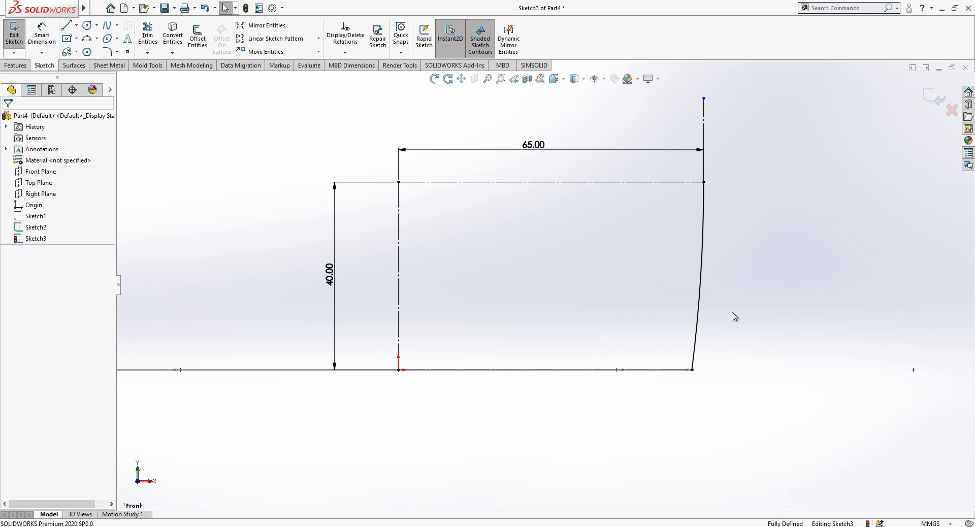
pyautogui.scroll(-1, 737, 318)
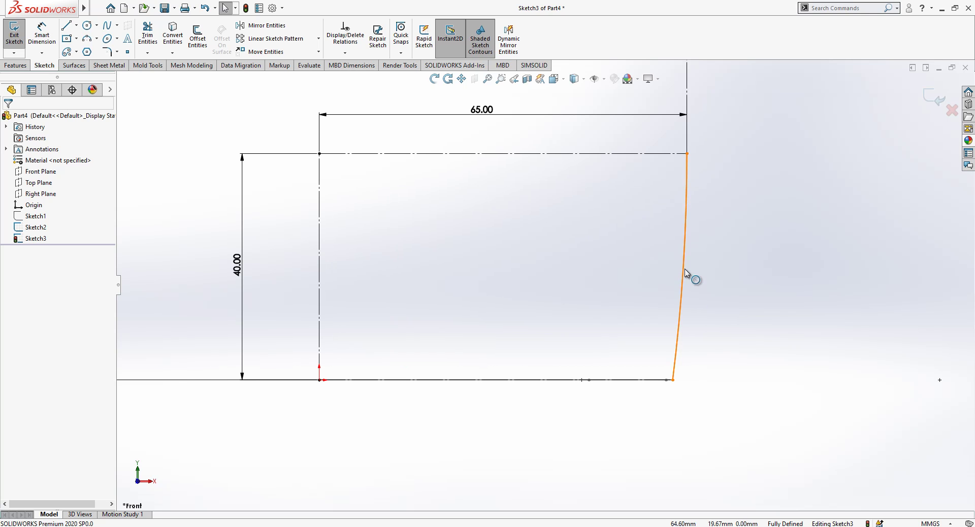
pyautogui.click(934, 98)
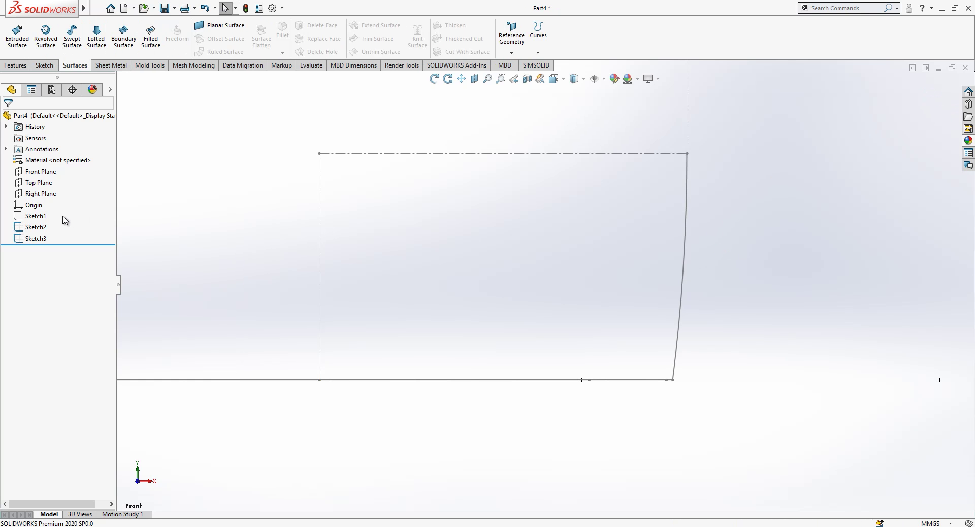
# Step: Start a new sketch on the Front Plane and convert the side arc of Sketch3 into it
pyautogui.click(41, 171)
pyautogui.click(51, 157)
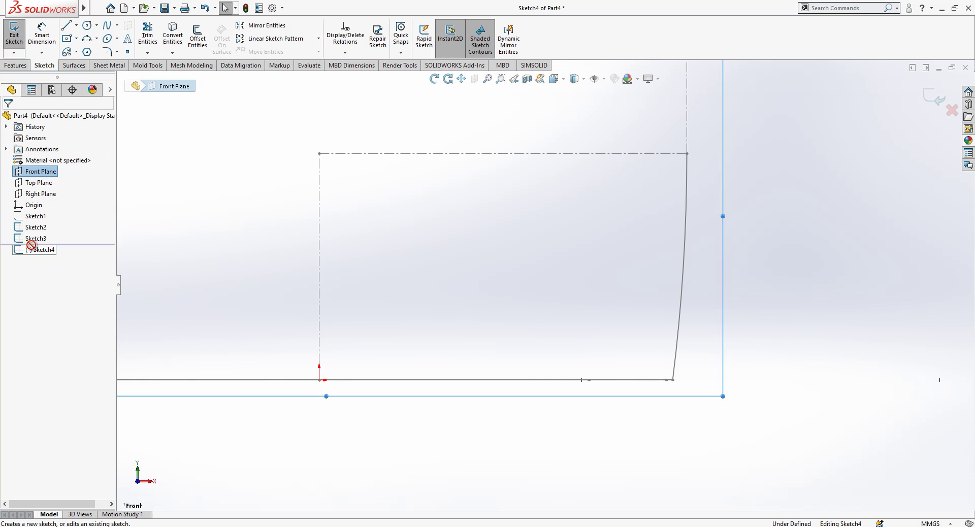
pyautogui.click(35, 239)
pyautogui.click(174, 35)
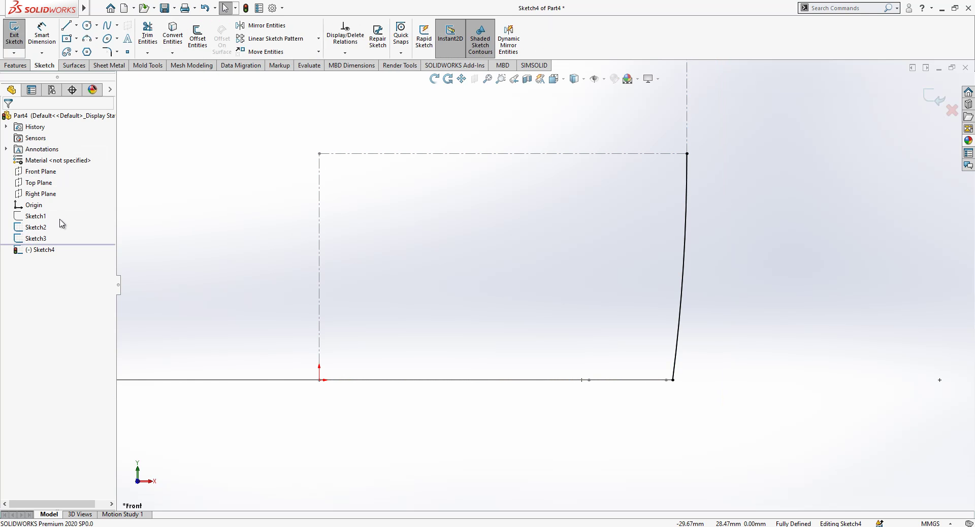
# Step: Hide Sketch3
pyautogui.click(41, 243)
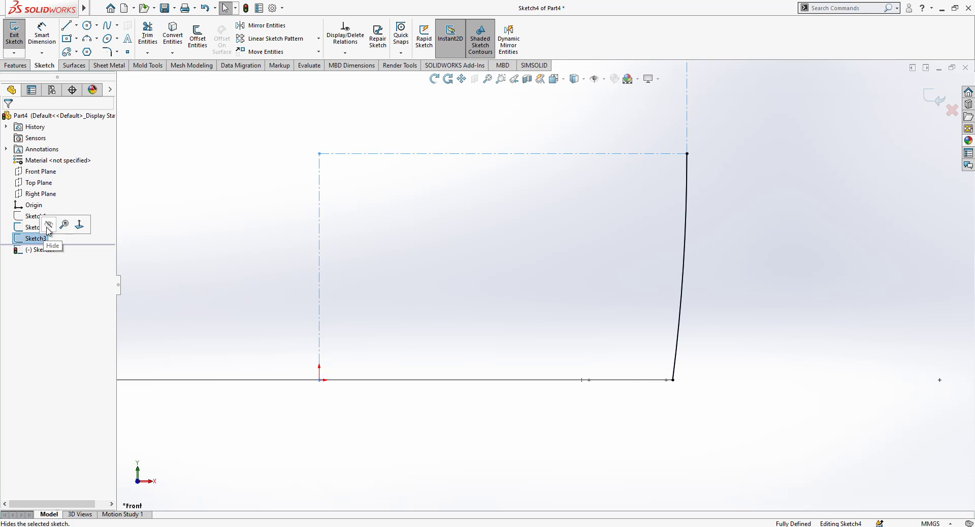
pyautogui.click(49, 226)
pyautogui.press('z')
# Step: Draw a vertical line up from the origin and a horizontal line from its top to the side arc's upper end
pyautogui.press('l')
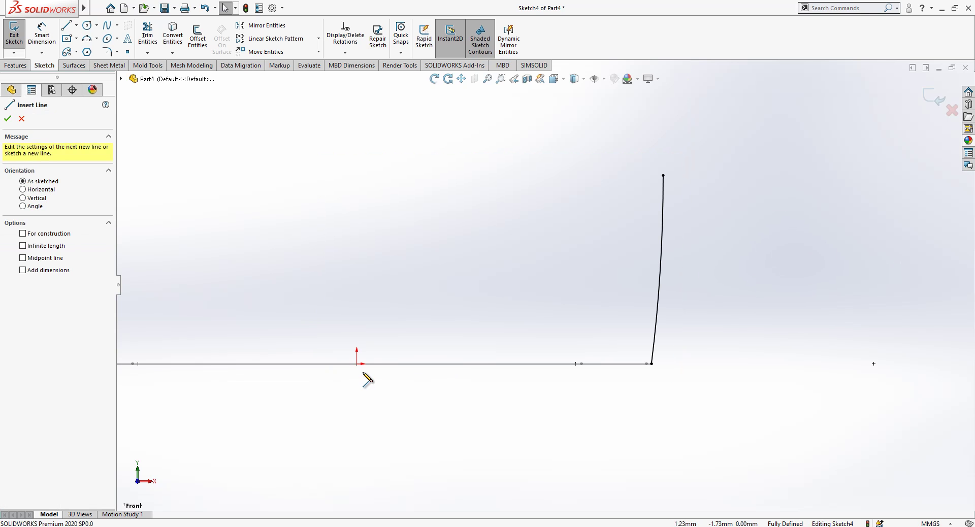
pyautogui.click(357, 363)
pyautogui.click(358, 176)
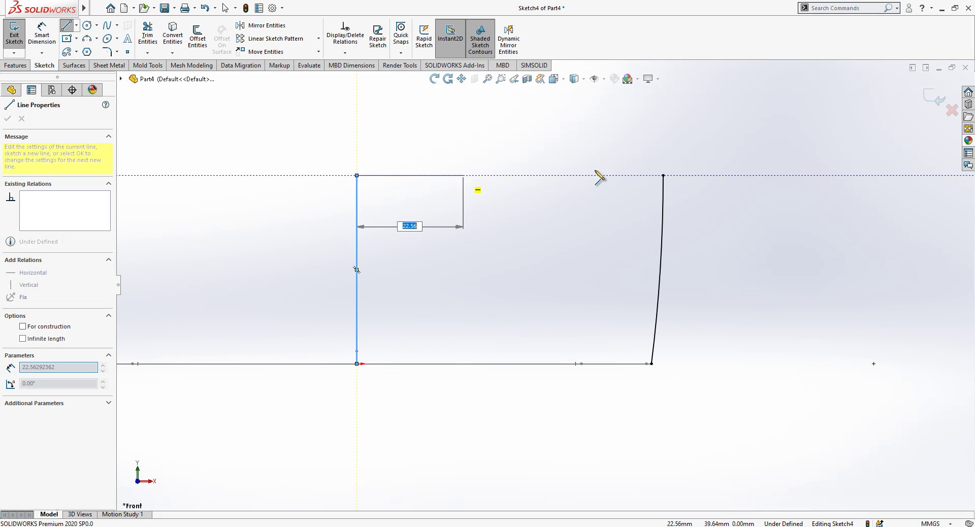
pyautogui.click(663, 176)
pyautogui.press('Escape')
# Step: Convert the vertical line, the horizontal line and the side arc to construction geometry
pyautogui.moveTo(447, 152); pyautogui.dragTo(340, 198)
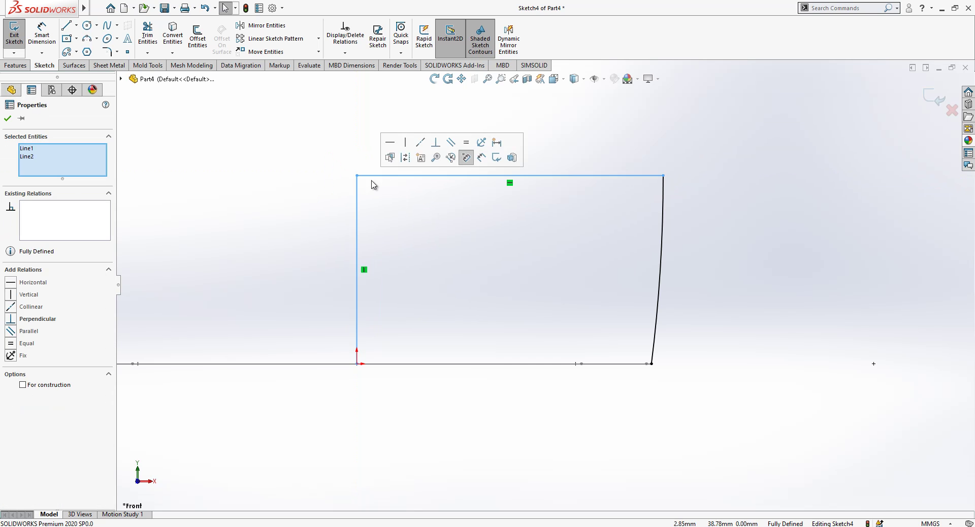
pyautogui.click(406, 158)
pyautogui.click(660, 328)
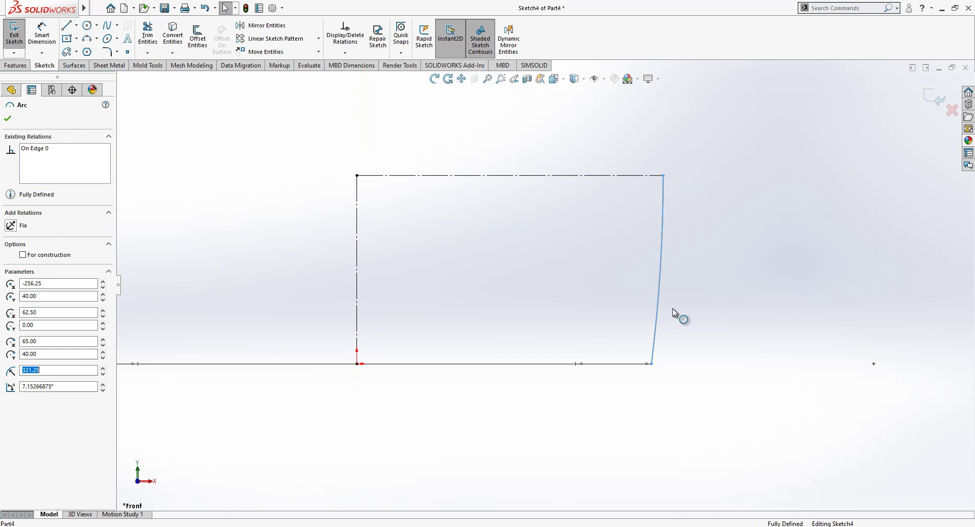
pyautogui.click(703, 295)
# Step: Draw a vertical construction line about 6 mm long upward from the side arc's lower end
pyautogui.scroll(-1, 716, 336)
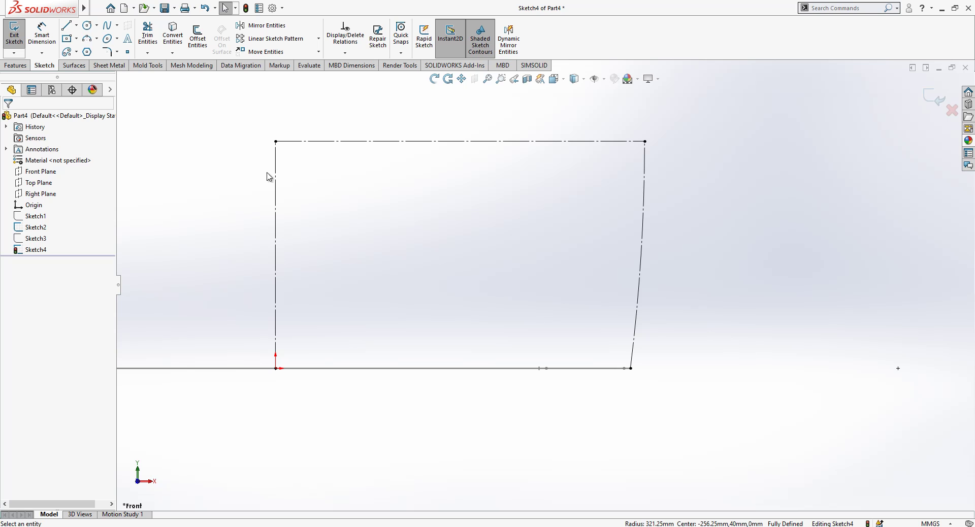
pyautogui.click(87, 40)
pyautogui.scroll(-1, 628, 354)
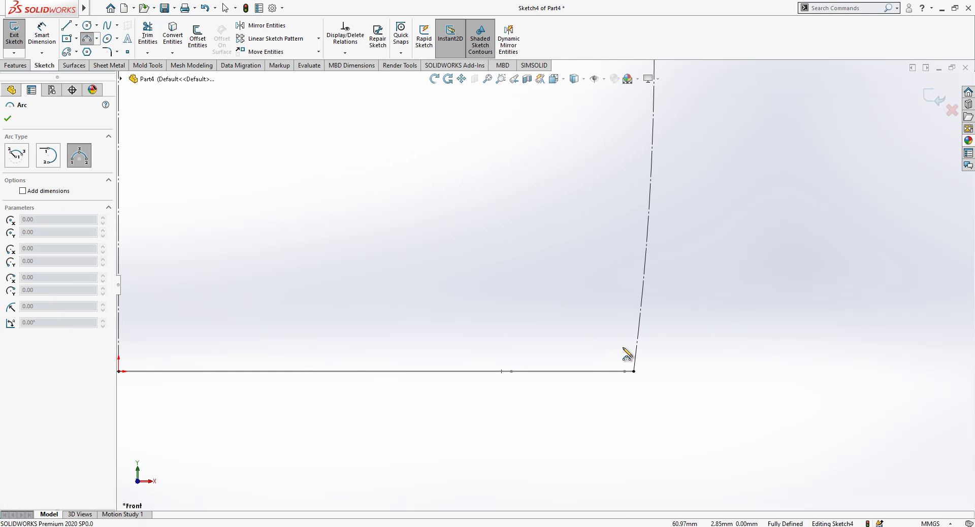
pyautogui.click(64, 26)
pyautogui.moveTo(636, 371); pyautogui.dragTo(634, 322)
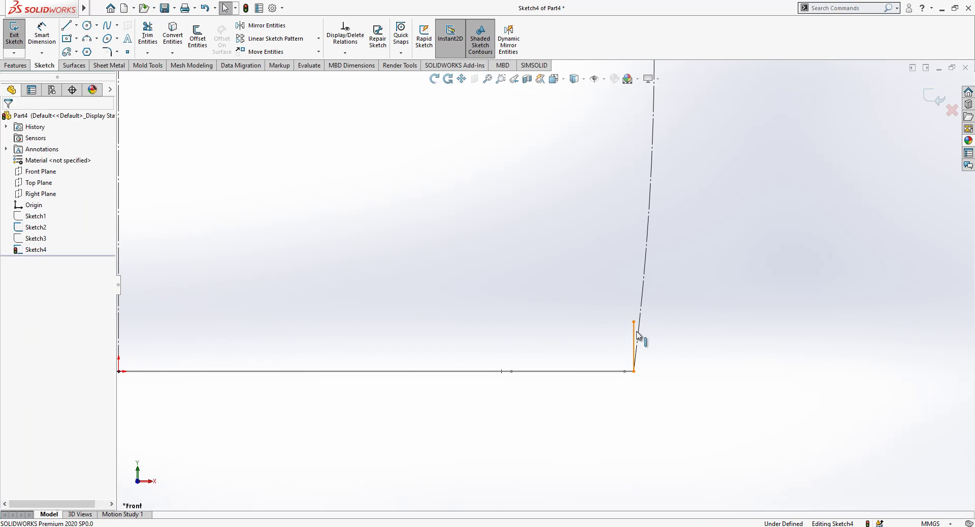
pyautogui.click(639, 336)
pyautogui.click(682, 305)
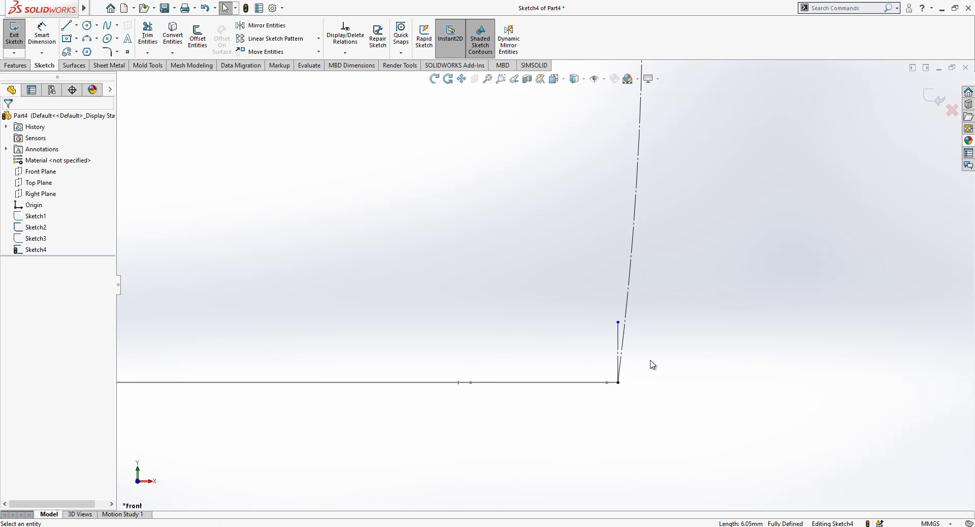
# Step: Dimension the short vertical construction line's length as 4 mm
pyautogui.moveTo(652, 365); pyautogui.dragTo(631, 324, button='right')
pyautogui.click(621, 338)
pyautogui.click(677, 341)
pyautogui.write('4')
pyautogui.press('Return')
pyautogui.press('Escape')
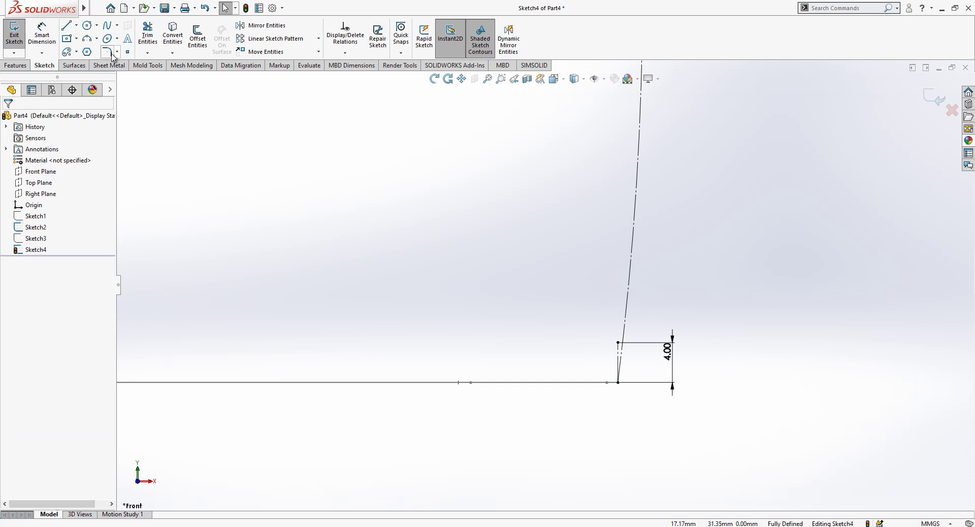
# Step: Draw a three-point arc of about 3.7 mm radius from the short vertical line's top end down to the base profile
pyautogui.click(87, 39)
pyautogui.click(618, 343)
pyautogui.click(582, 382)
pyautogui.click(607, 374)
pyautogui.press('Escape')
# Step: Make the small corner arc tangent to the base profile edge and to the short vertical construction line
pyautogui.click(618, 369)
pyautogui.click(618, 368)
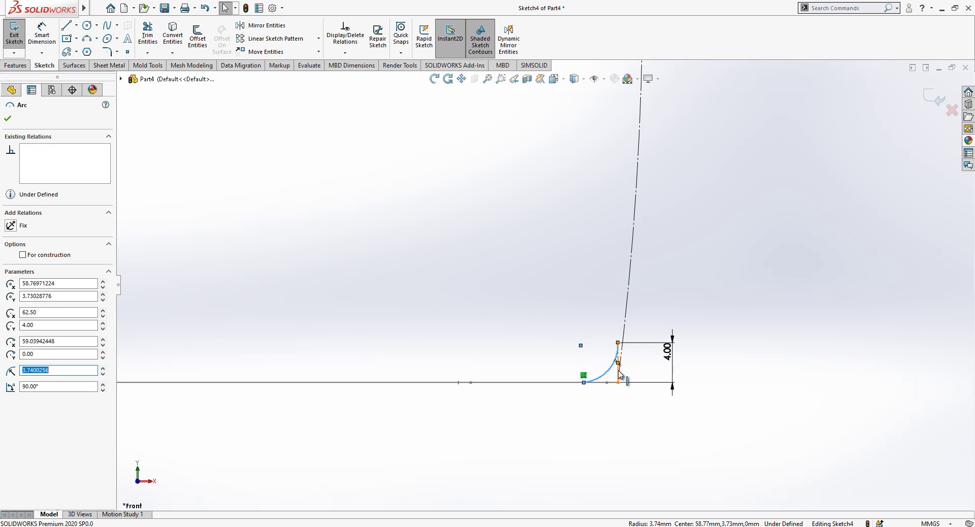
pyautogui.keyDown('ctrl'); pyautogui.click(571, 383); pyautogui.keyUp('ctrl')
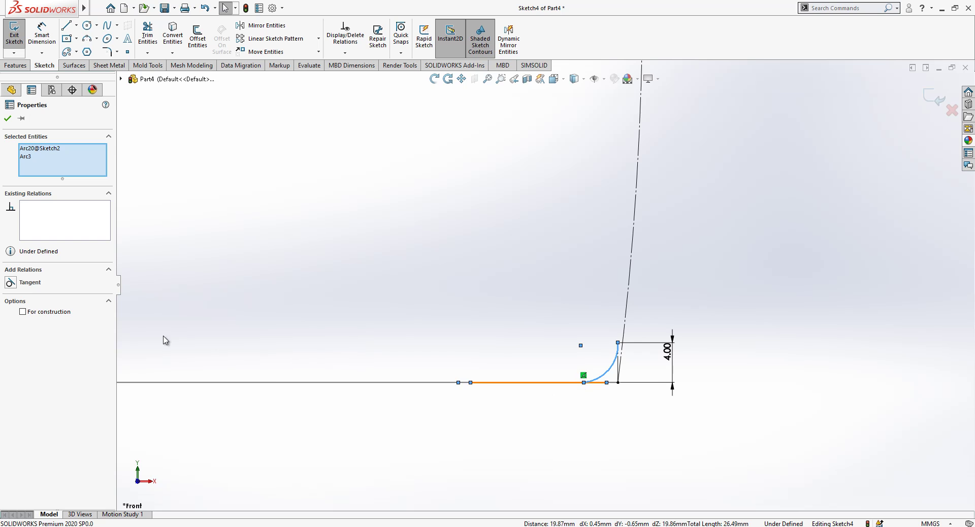
pyautogui.press('Escape')
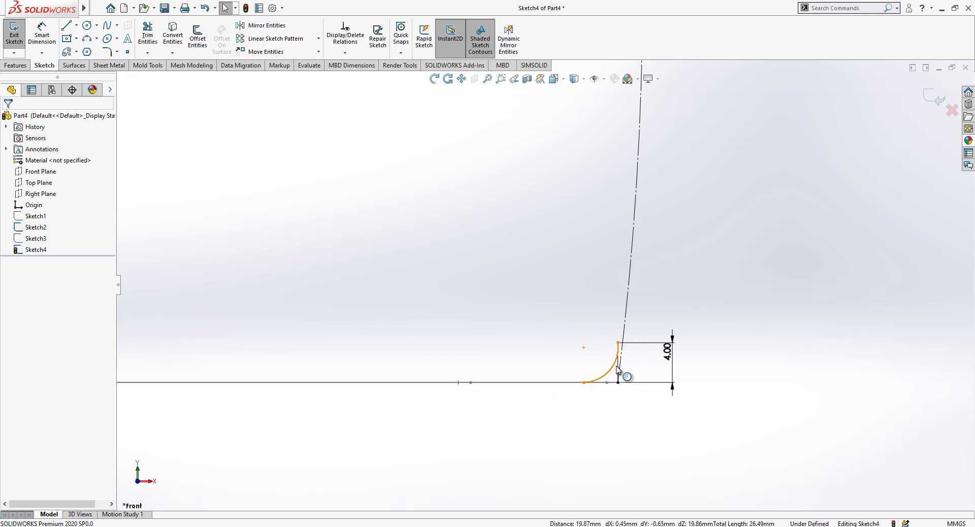
pyautogui.click(620, 373)
pyautogui.keyDown('ctrl'); pyautogui.click(619, 363); pyautogui.keyUp('ctrl')
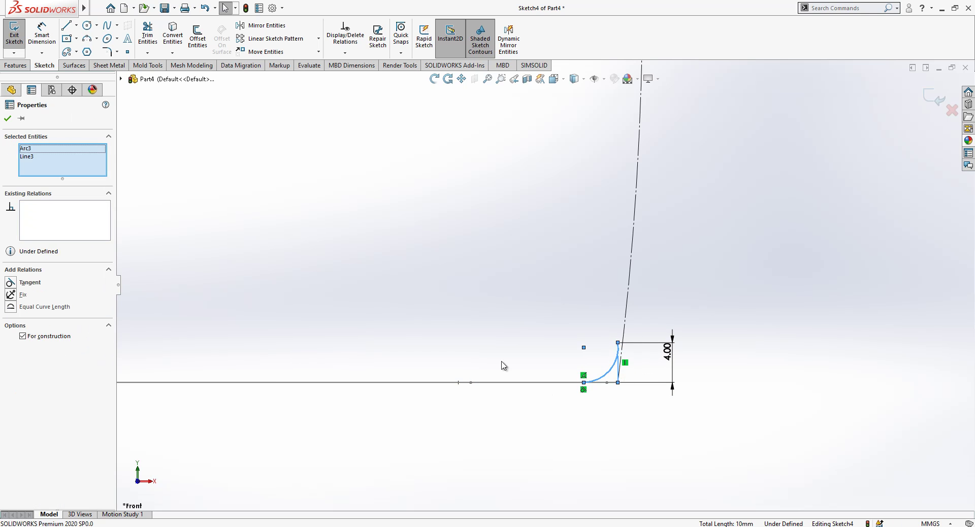
pyautogui.click(30, 284)
pyautogui.press('Escape')
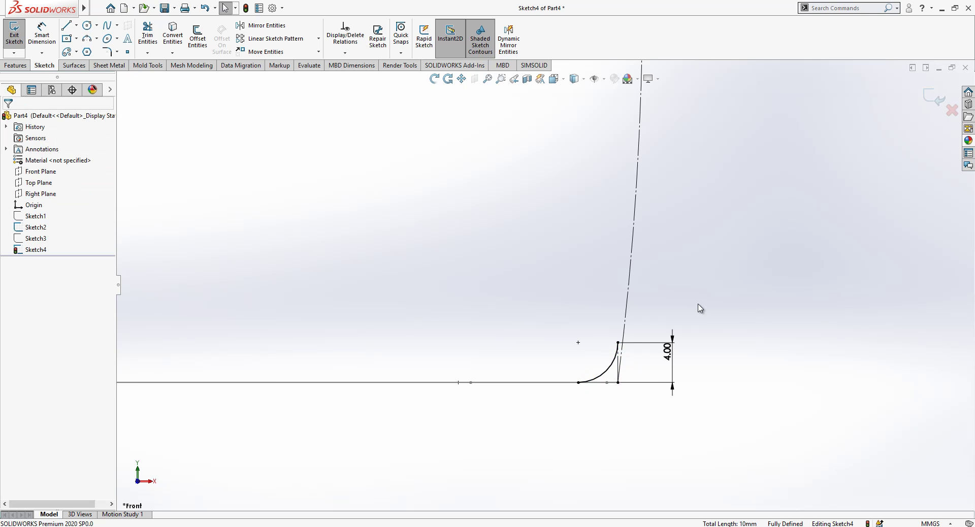
# Step: Draw a horizontal line about 1.7 mm long outward from the corner arc's upper end, crossing the side arc
pyautogui.scroll(-2, 706, 311)
pyautogui.press('l')
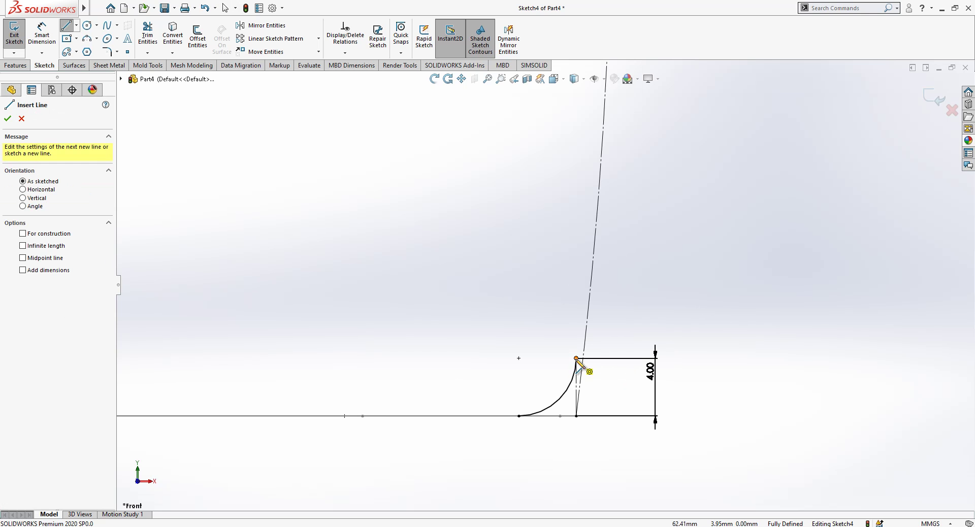
pyautogui.click(577, 359)
pyautogui.scroll(-4, 606, 370)
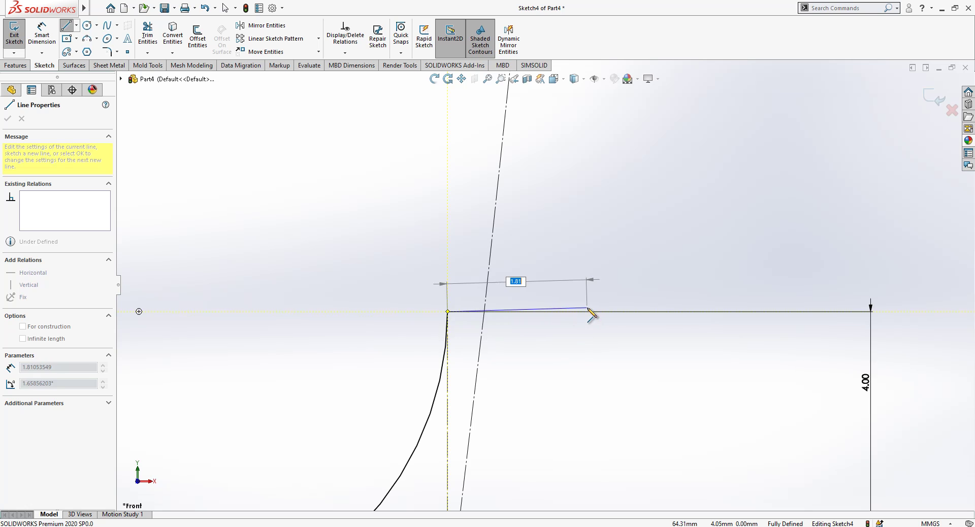
pyautogui.click(580, 312)
pyautogui.press('Escape')
# Step: Dimension the short horizontal line's length as 0.5 mm
pyautogui.click(571, 312)
pyautogui.click(564, 364)
pyautogui.write('0.5')
pyautogui.press('Return')
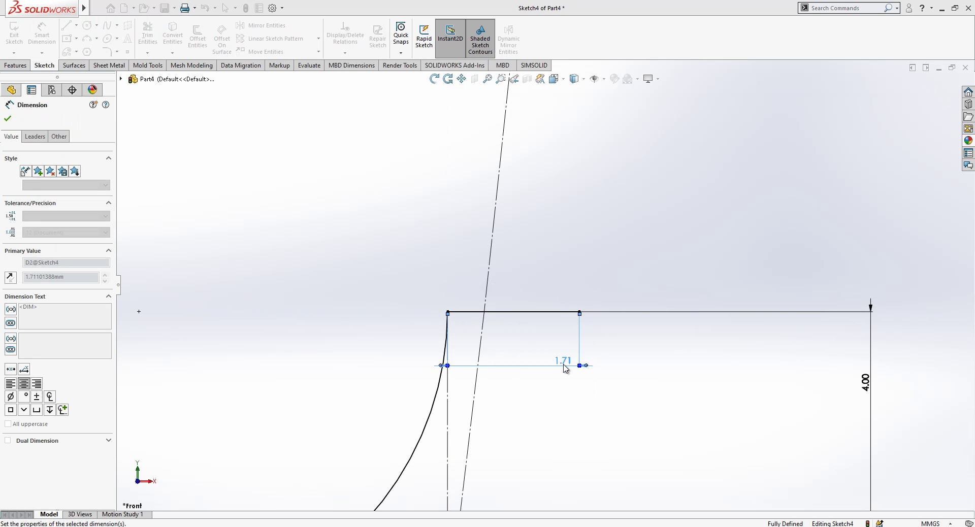
pyautogui.press('Escape')
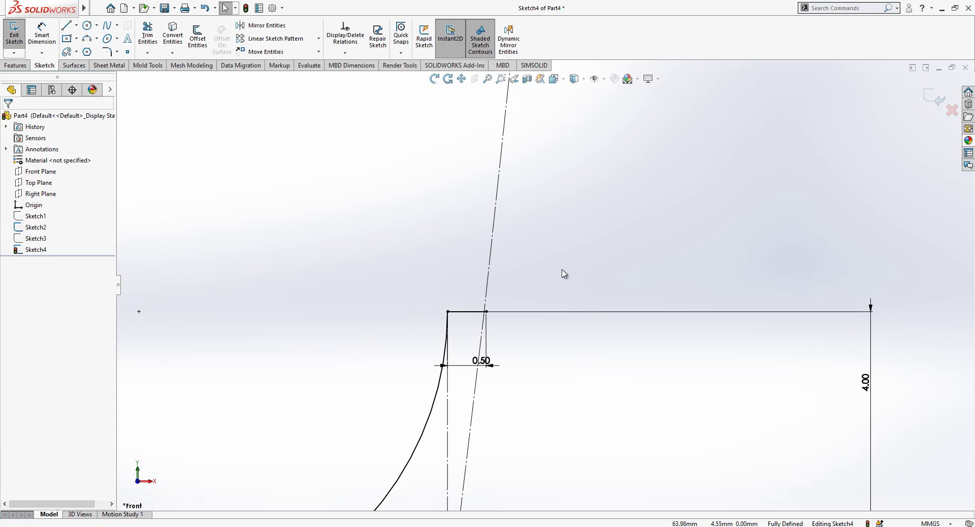
pyautogui.click(496, 275)
pyautogui.click(173, 38)
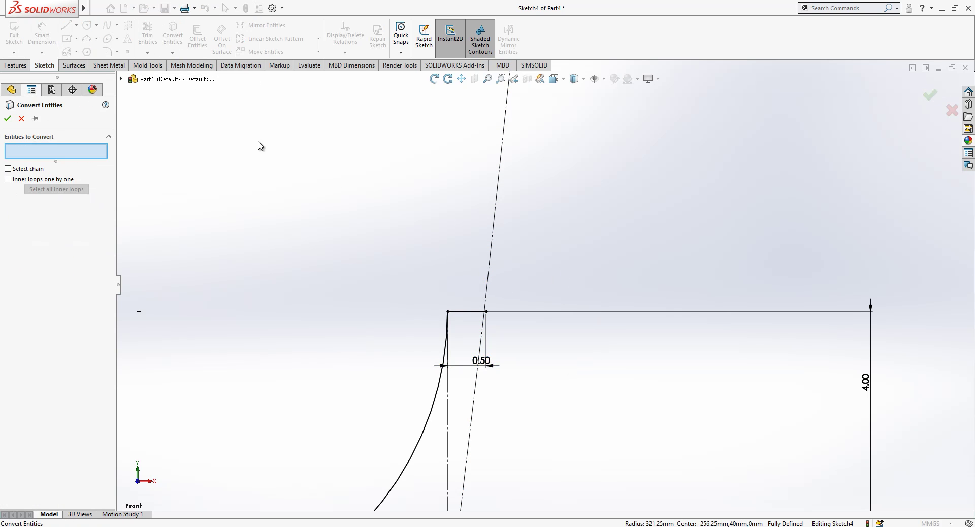
pyautogui.press('Escape')
# Step: Offset the construction side-wall arc 0.5 mm outward
pyautogui.click(493, 233)
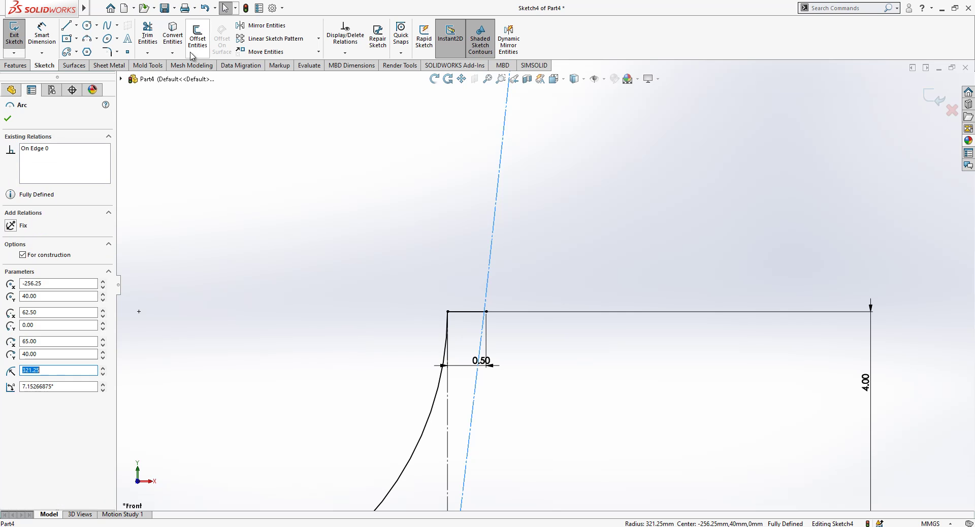
pyautogui.click(197, 36)
pyautogui.scroll(5, 559, 282)
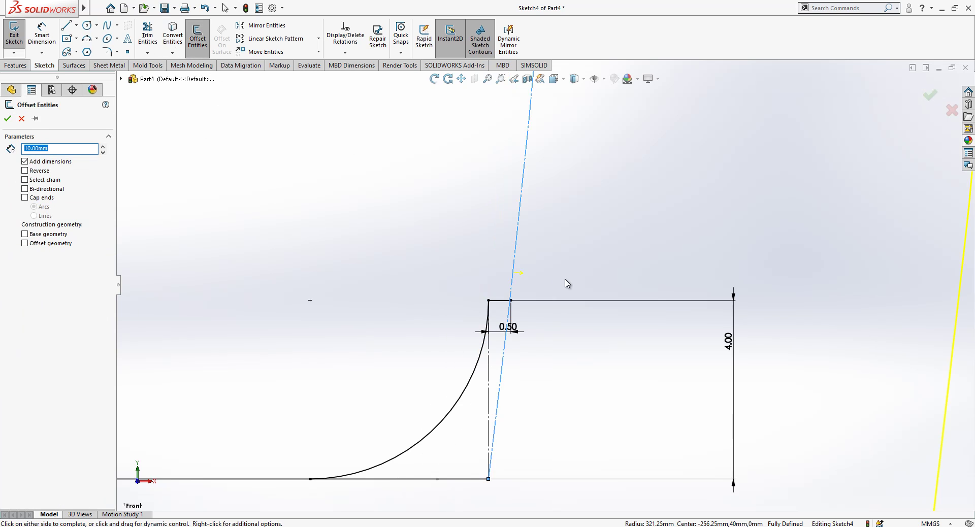
pyautogui.scroll(-5, 579, 287)
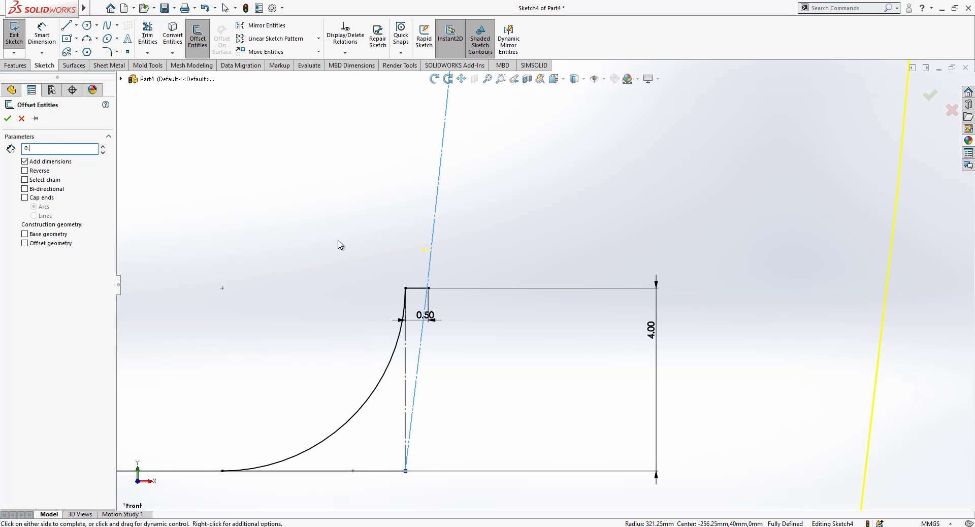
pyautogui.press('Return')
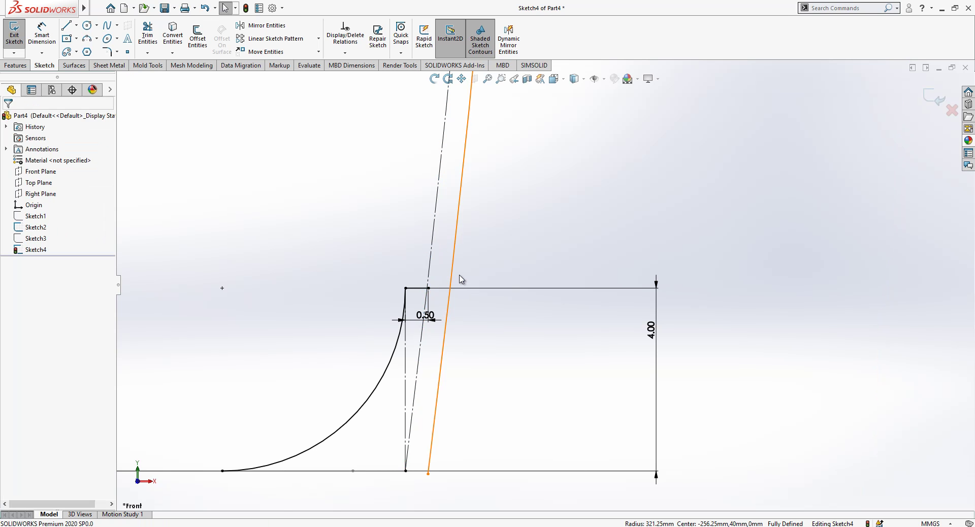
# Step: Delete the 0.5 mm offset dimension between the construction side arc and its offset copy
pyautogui.scroll(10, 508, 282)
pyautogui.scroll(-6, 539, 189)
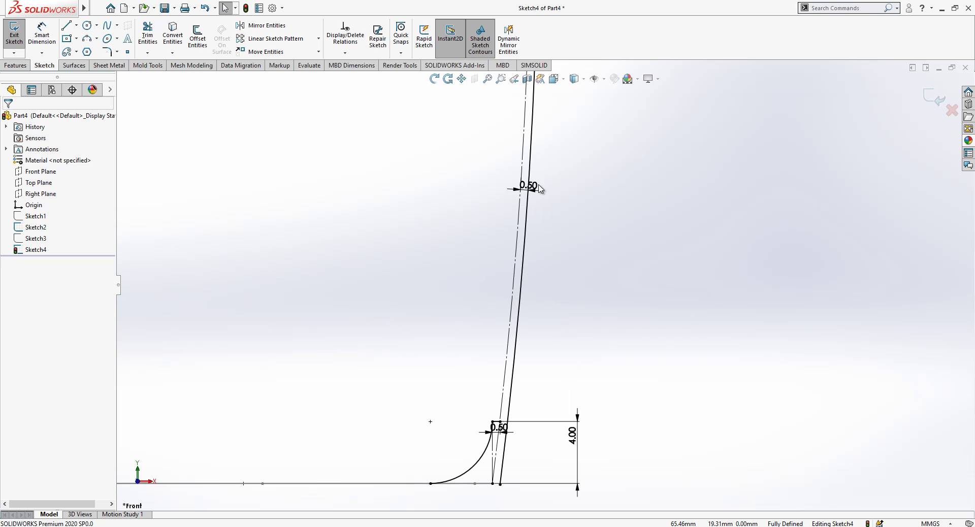
pyautogui.click(530, 186)
pyautogui.press('Delete')
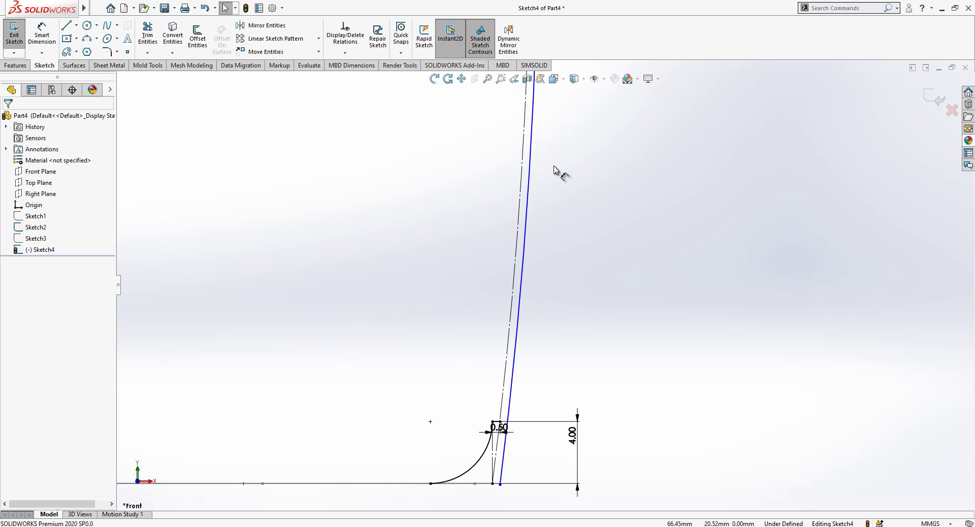
# Step: Make the offset side arc coincident with the outer endpoint of the 0.5 mm horizontal step line
pyautogui.scroll(-4, 510, 407)
pyautogui.click(534, 335)
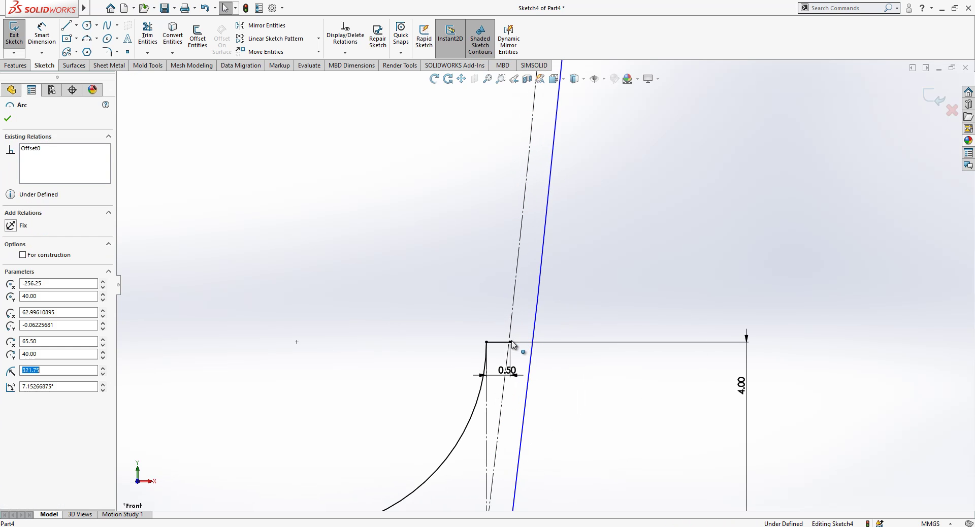
pyautogui.click(561, 389)
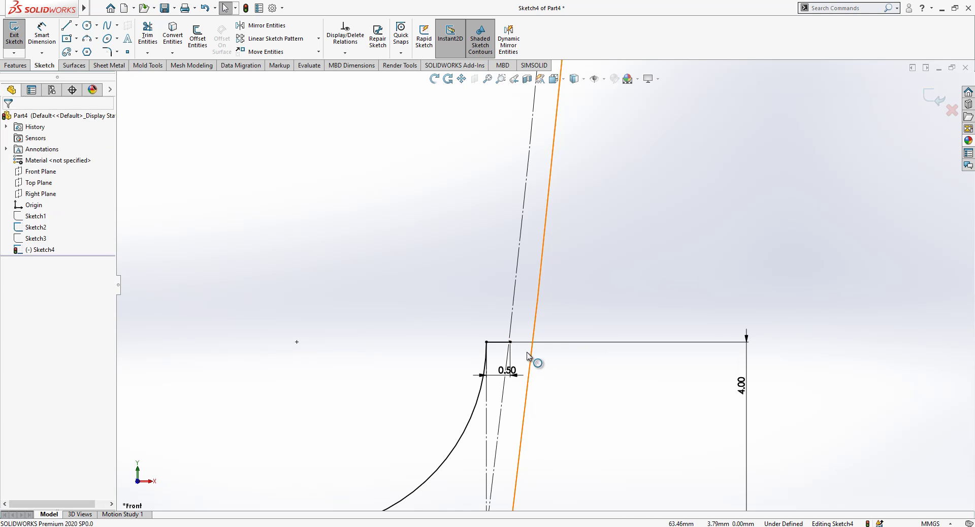
pyautogui.click(511, 342)
pyautogui.keyDown('ctrl'); pyautogui.click(532, 346); pyautogui.keyUp('ctrl')
pyautogui.click(33, 306)
pyautogui.click(348, 292)
# Step: Draw a horizontal line about 1.2 mm long outward from the offset side arc, about 3.8 mm above the lower step line
pyautogui.scroll(2, 551, 303)
pyautogui.scroll(-1, 579, 298)
pyautogui.scroll(-2, 519, 296)
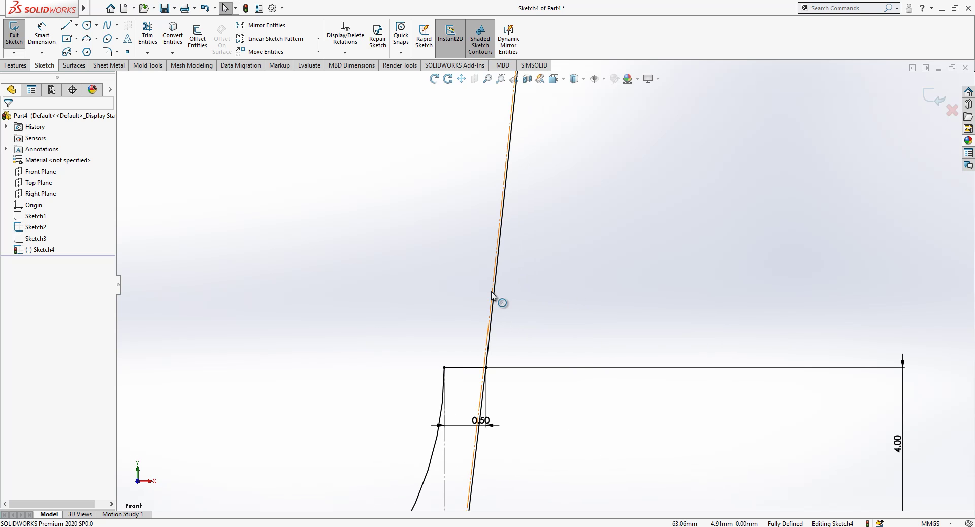
pyautogui.scroll(2, 529, 315)
pyautogui.press('l')
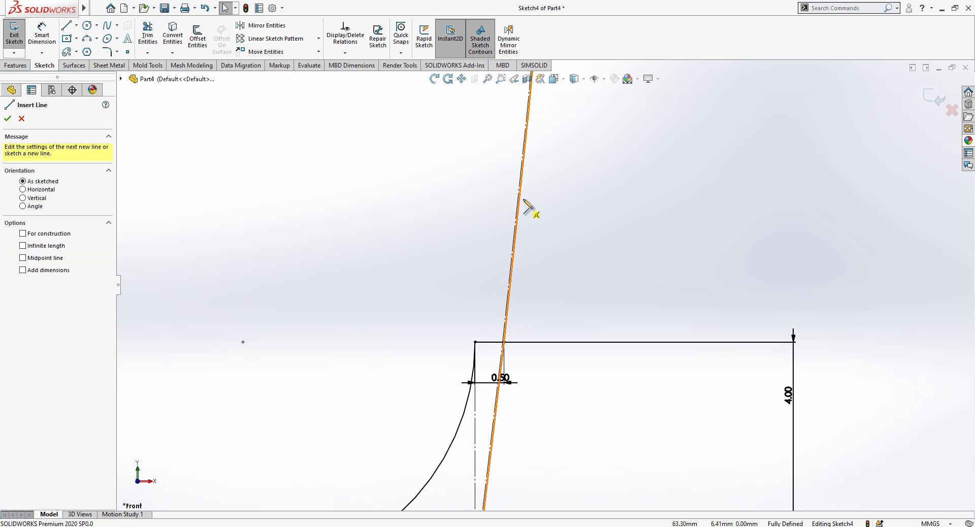
pyautogui.click(528, 120)
pyautogui.click(598, 120)
pyautogui.press('Escape')
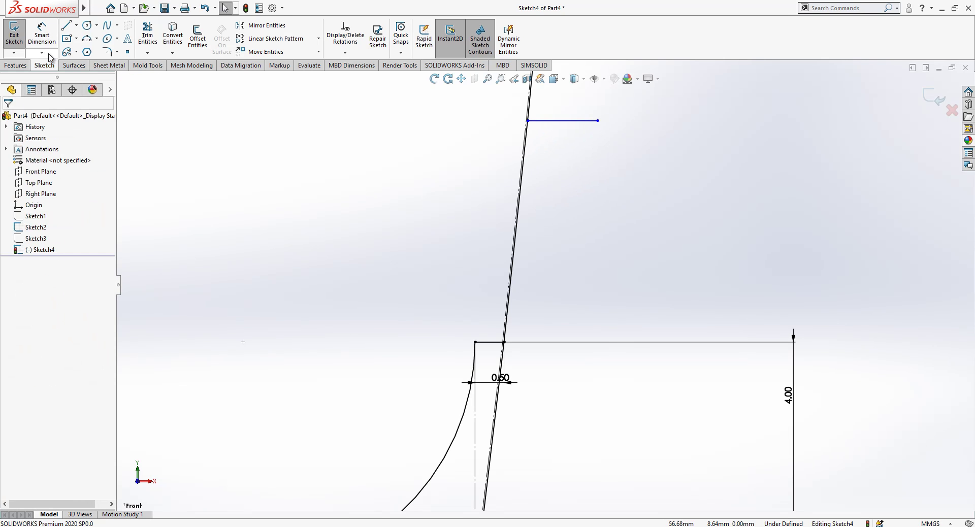
# Step: Dimension the vertical distance between the new horizontal line and the lower step line as 14 mm
pyautogui.click(45, 38)
pyautogui.click(571, 121)
pyautogui.click(488, 341)
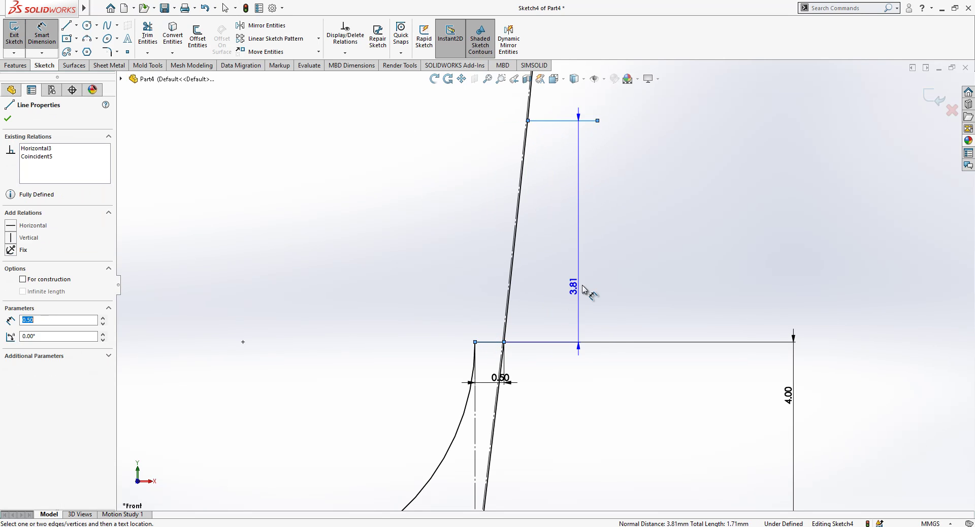
pyautogui.click(633, 282)
pyautogui.write('14')
pyautogui.press('Return')
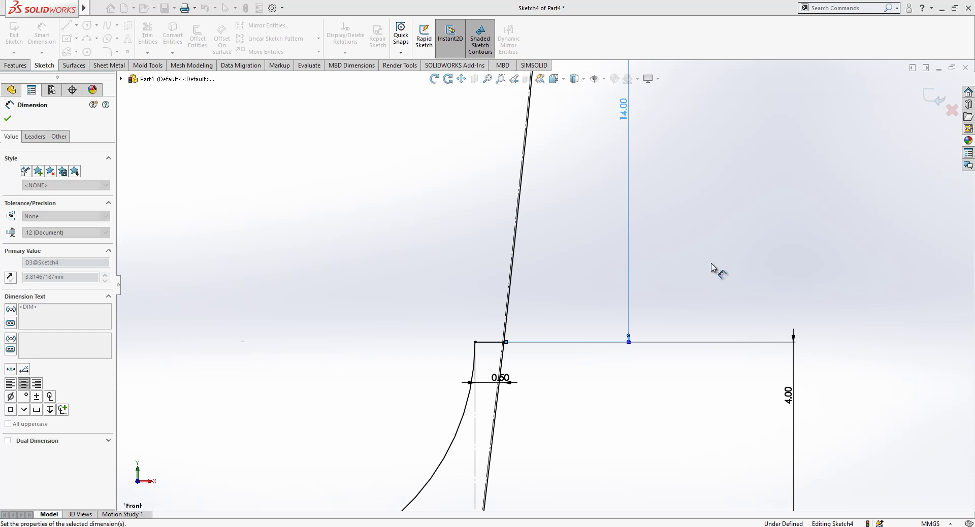
pyautogui.press('Escape')
pyautogui.click(491, 342)
pyautogui.scroll(5, 490, 343)
pyautogui.scroll(-6, 591, 247)
pyautogui.keyDown('ctrl'); pyautogui.click(555, 190); pyautogui.keyUp('ctrl')
pyautogui.scroll(5, 569, 214)
pyautogui.click(627, 306)
pyautogui.scroll(-1, 554, 452)
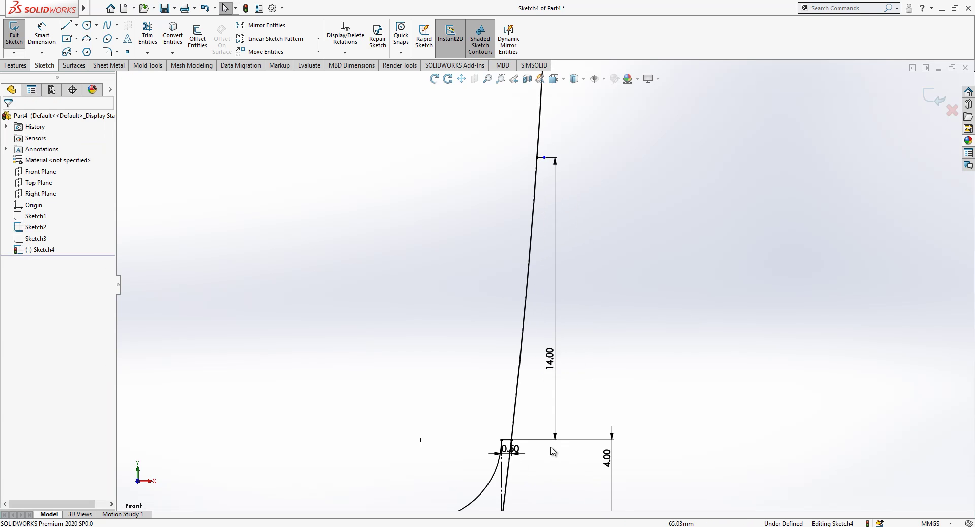
# Step: Make the upper horizontal step line equal in length to the 0.5 mm lower step line
pyautogui.scroll(-2, 508, 442)
pyautogui.click(509, 413)
pyautogui.scroll(3, 553, 417)
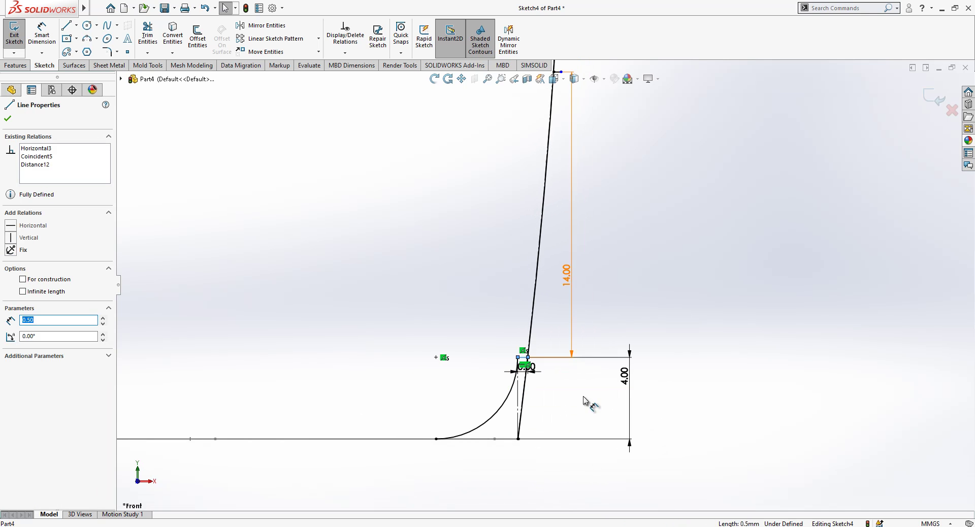
pyautogui.scroll(-4, 569, 122)
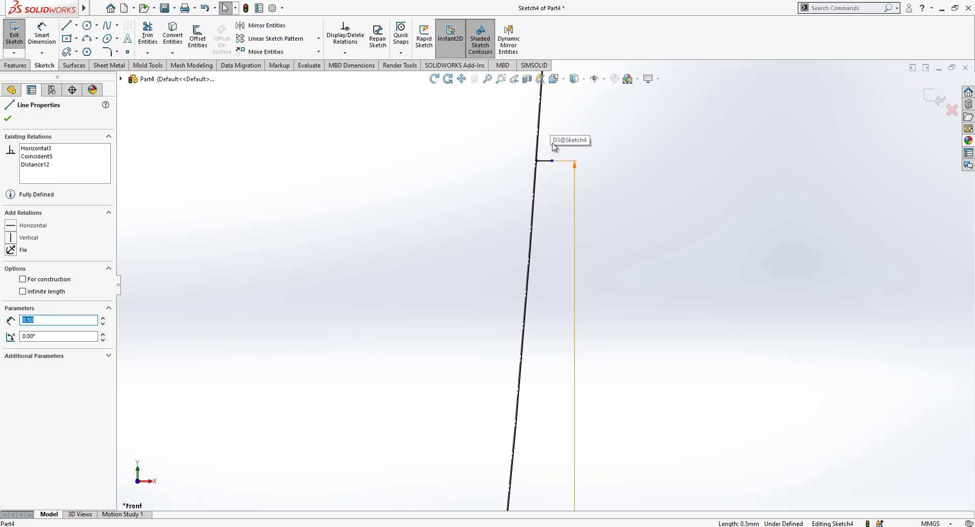
pyautogui.keyDown('ctrl'); pyautogui.click(548, 175); pyautogui.keyUp('ctrl')
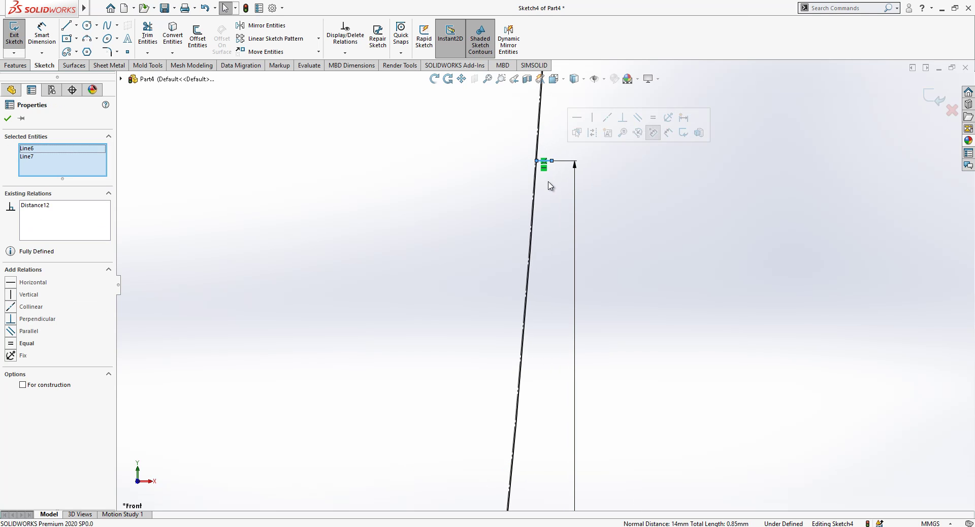
pyautogui.click(27, 345)
pyautogui.press('Escape')
# Step: Trim away the part of the offset side arc that lies below the lower step line
pyautogui.scroll(-4, 559, 161)
pyautogui.scroll(5, 538, 183)
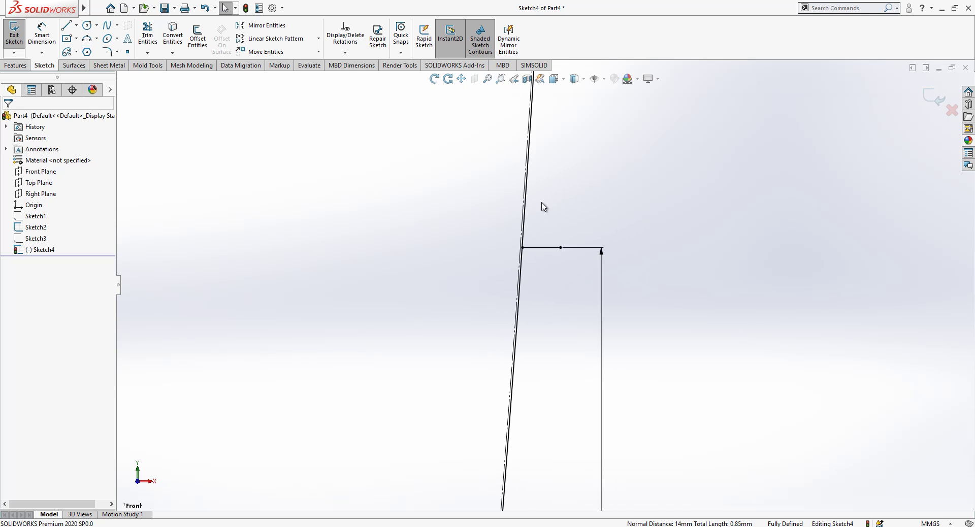
pyautogui.scroll(-10, 533, 414)
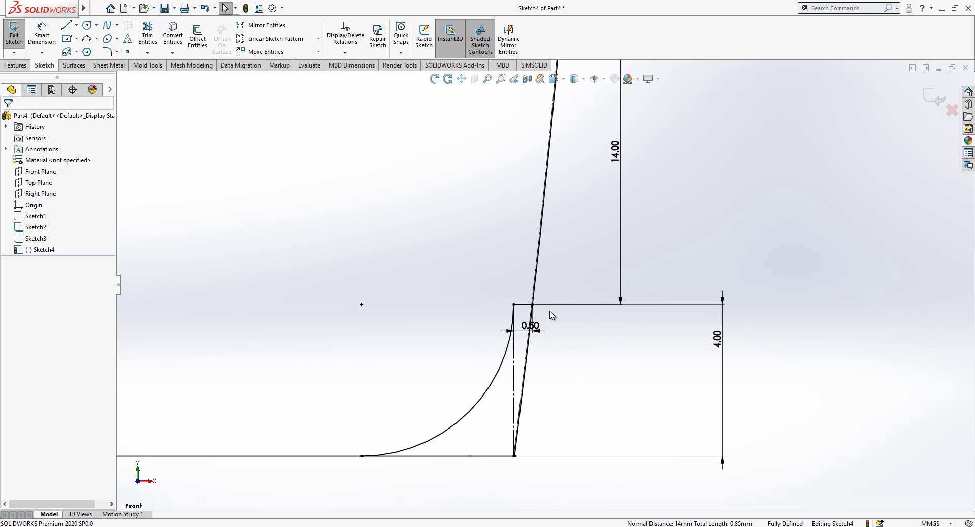
pyautogui.click(148, 36)
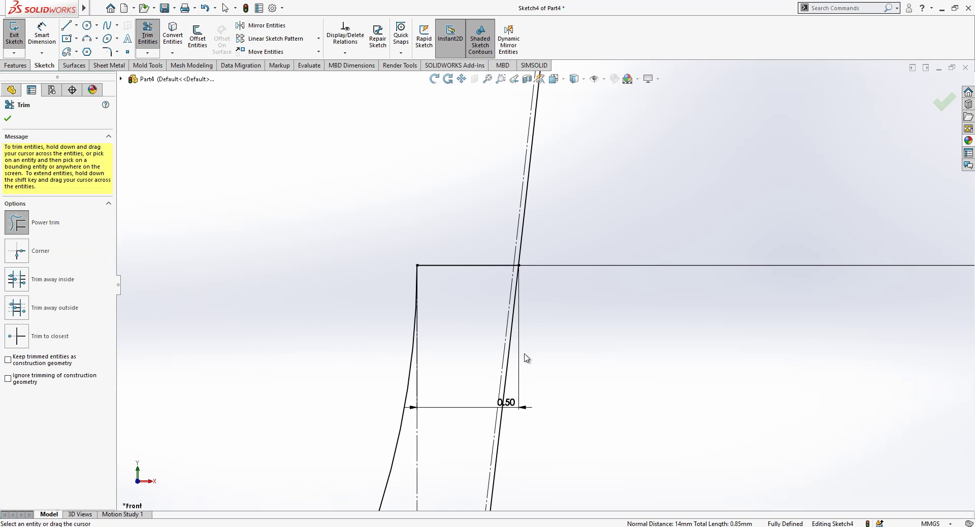
pyautogui.scroll(6, 598, 328)
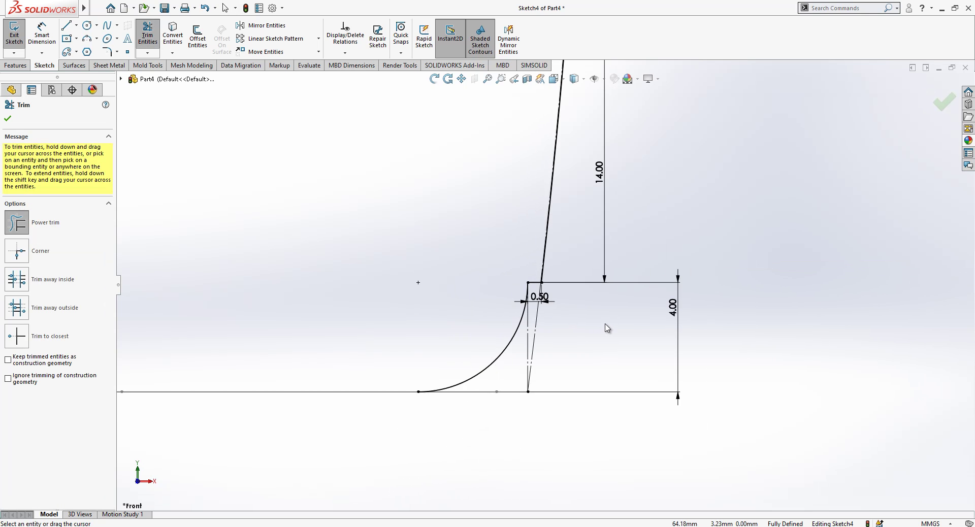
pyautogui.scroll(-4, 534, 182)
pyautogui.press('Escape')
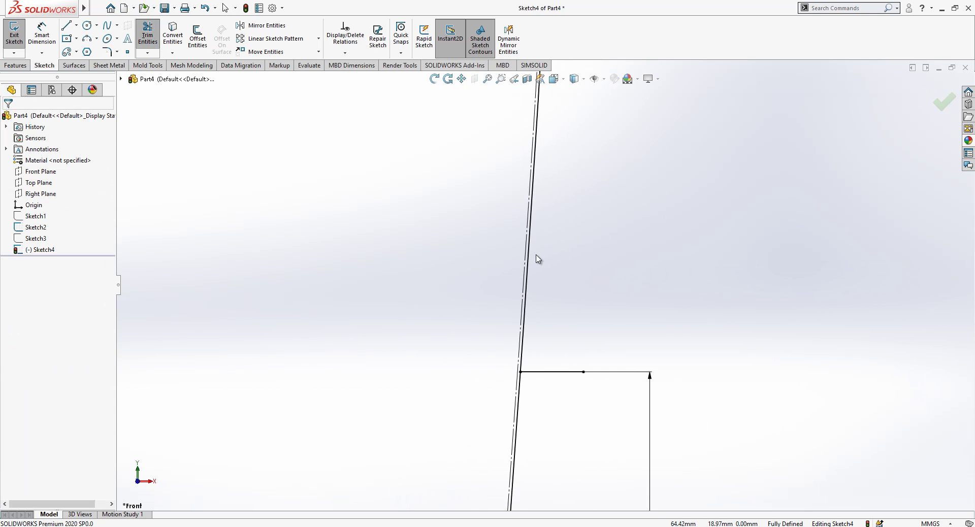
# Step: Offset the trimmed side arc another 0.5 mm outward and delete the resulting offset dimension
pyautogui.click(531, 254)
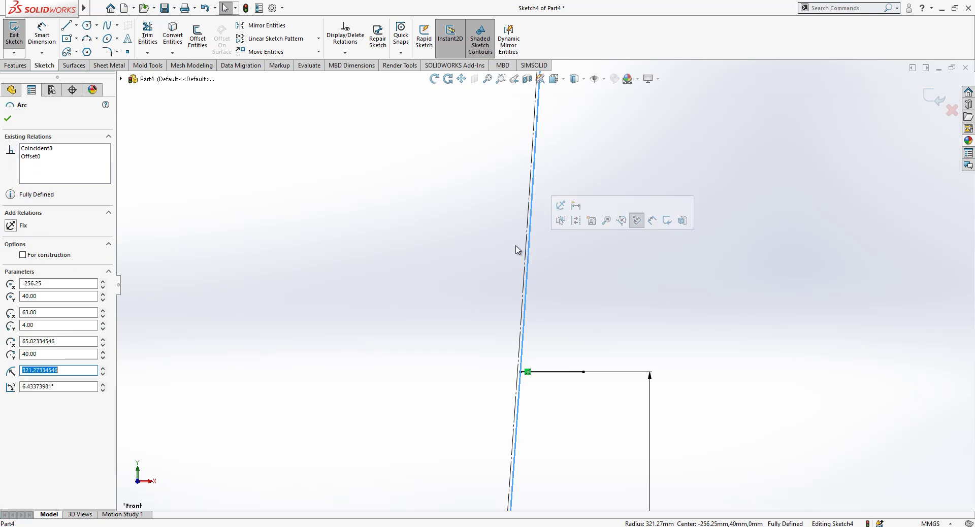
pyautogui.click(198, 37)
pyautogui.click(8, 119)
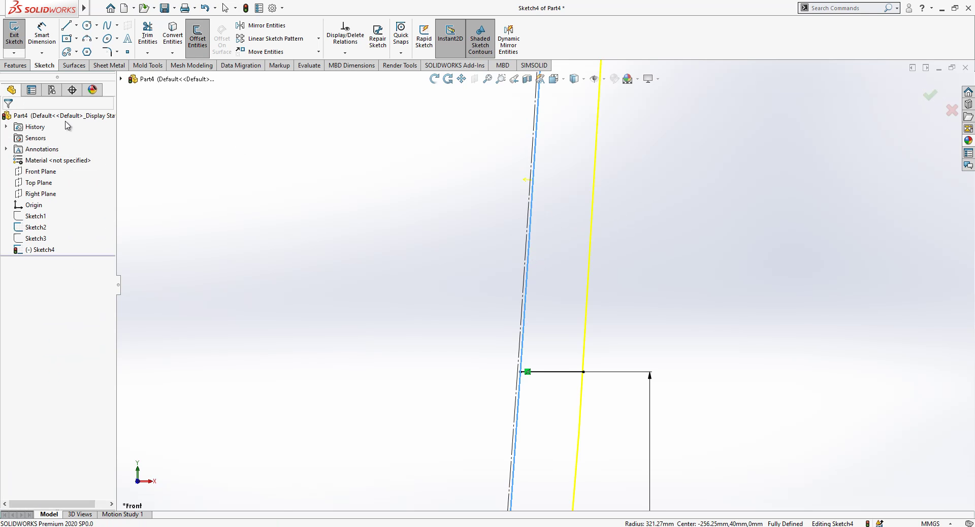
pyautogui.scroll(3, 661, 192)
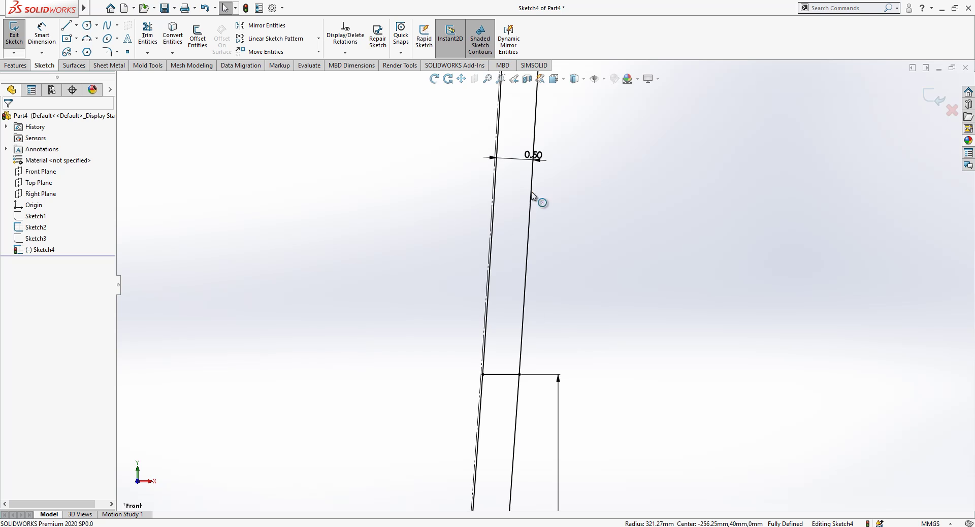
pyautogui.moveTo(537, 160); pyautogui.dragTo(604, 173)
pyautogui.press('Delete')
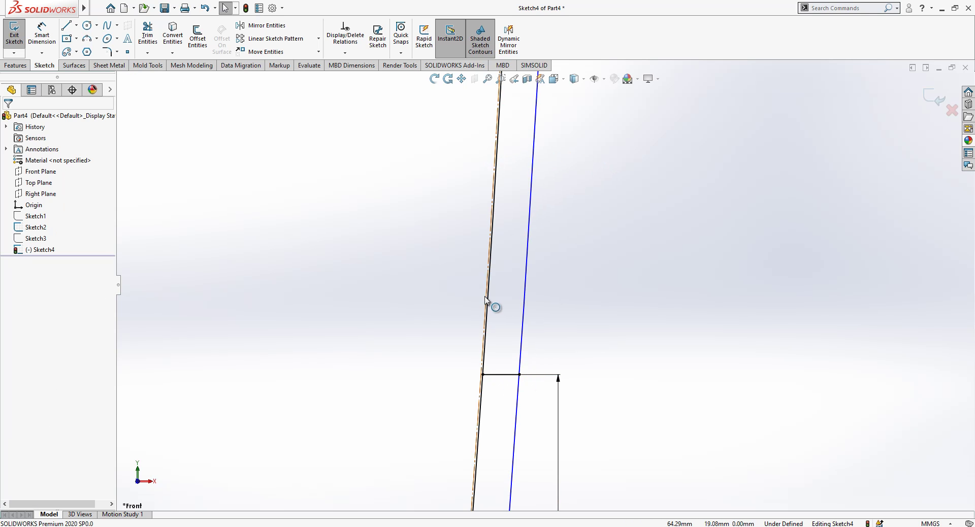
# Step: Make the second offset arc coincident with the outer endpoint of the upper step line
pyautogui.scroll(-5, 528, 391)
pyautogui.click(521, 295)
pyautogui.keyDown('ctrl'); pyautogui.click(523, 281); pyautogui.keyUp('ctrl')
pyautogui.click(46, 311)
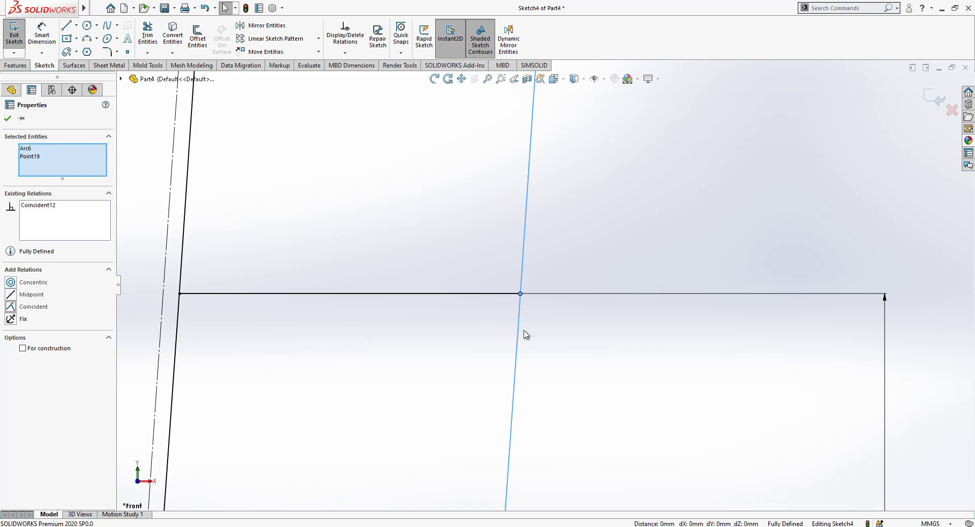
pyautogui.click(577, 353)
# Step: Trim away the part of the second offset arc that lies below the upper step line
pyautogui.scroll(10, 577, 353)
pyautogui.scroll(3, 574, 358)
pyautogui.scroll(-3, 546, 406)
pyautogui.click(148, 38)
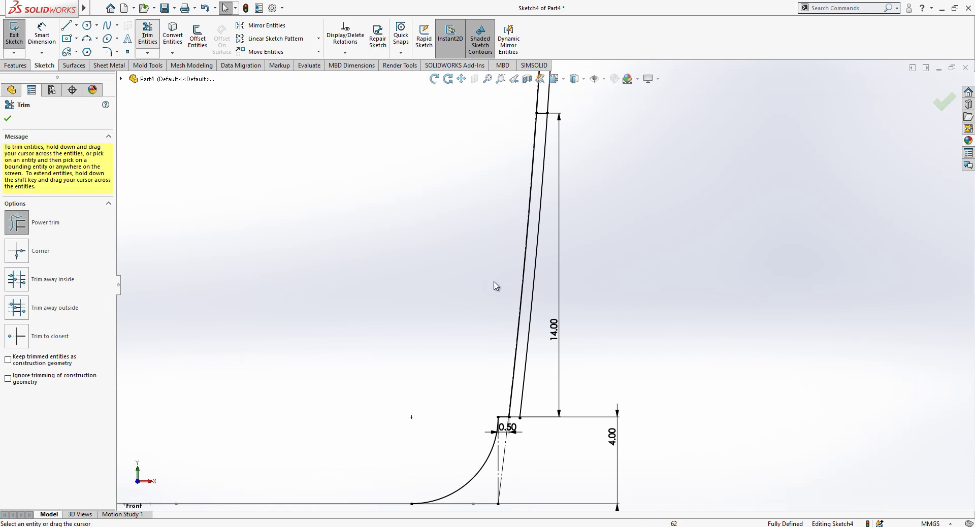
pyautogui.scroll(7, 534, 325)
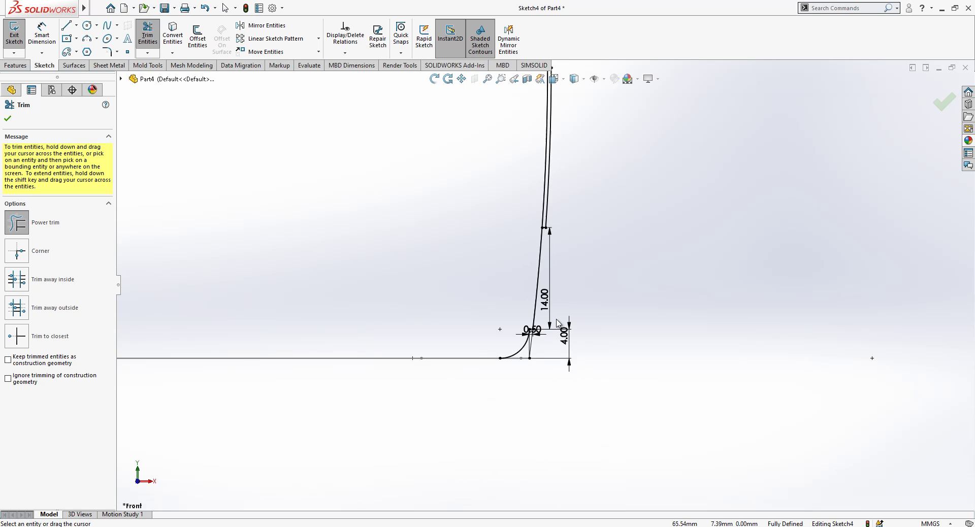
pyautogui.scroll(-4, 560, 170)
pyautogui.press('Escape')
pyautogui.press('Escape')
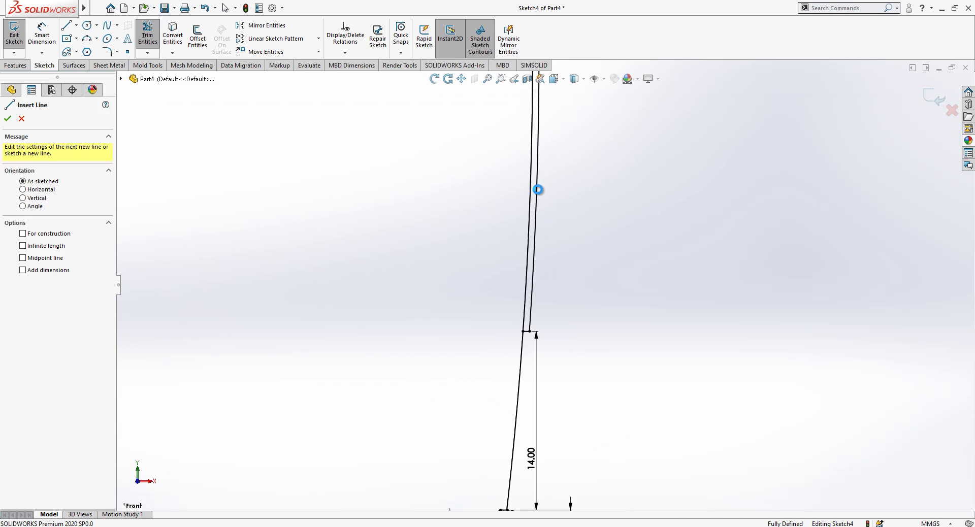
# Step: Trim away the part of the first offset arc that lies above the upper step line
pyautogui.scroll(-6, 532, 309)
pyautogui.scroll(-2, 523, 372)
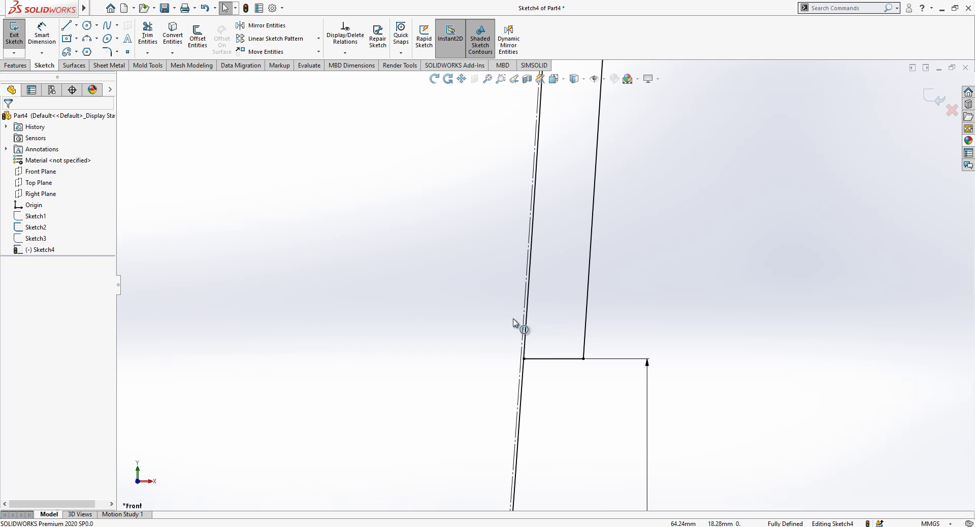
pyautogui.click(147, 35)
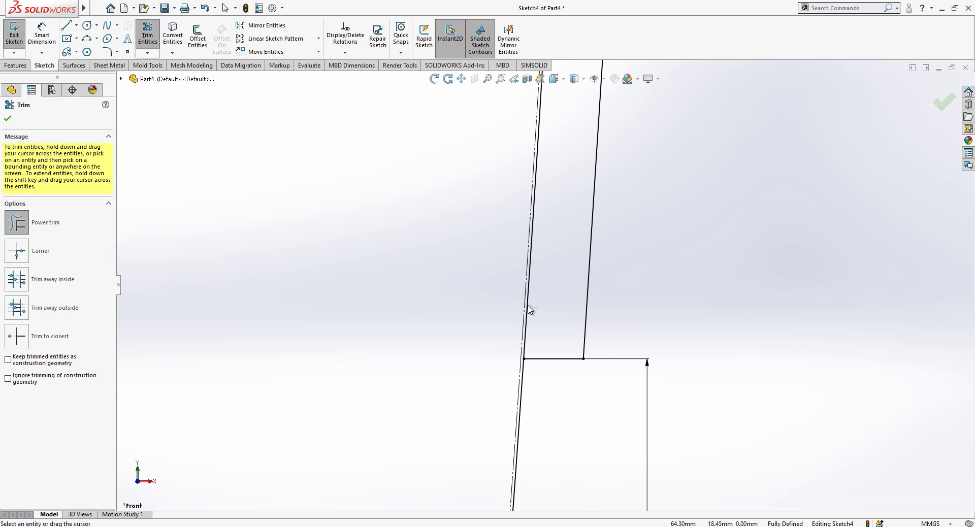
pyautogui.scroll(10, 603, 318)
# Step: Draw a horizontal line about 1.9 mm long outward from the outermost side arc, about 12.4 mm above the second step line
pyautogui.moveTo(546, 229); pyautogui.dragTo(542, 229, button='right')
pyautogui.click(533, 227)
pyautogui.click(564, 229)
pyautogui.press('Escape')
# Step: Make the newly drawn third step line equal in length to the second step line
pyautogui.click(556, 227)
pyautogui.scroll(-2, 522, 428)
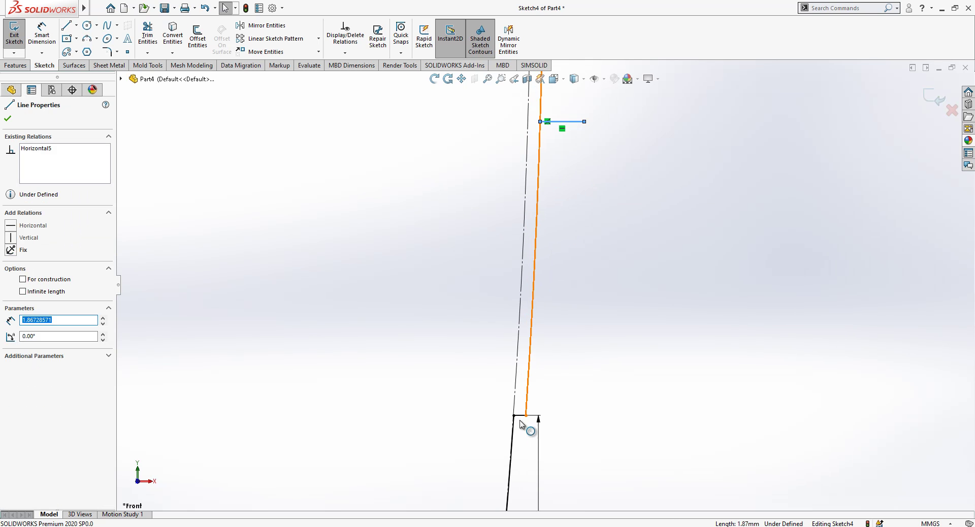
pyautogui.scroll(-1, 523, 412)
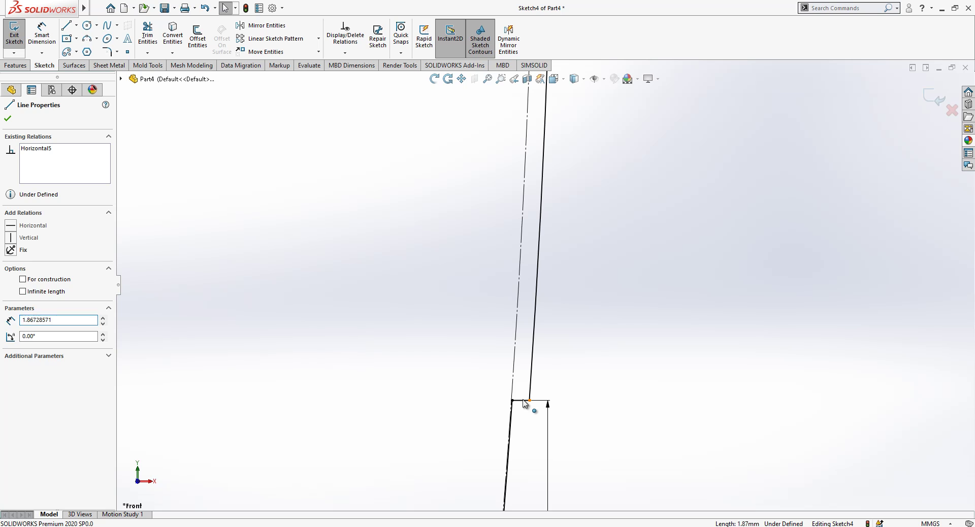
pyautogui.keyDown('ctrl'); pyautogui.click(510, 414); pyautogui.keyUp('ctrl')
pyautogui.click(671, 344)
pyautogui.scroll(3, 670, 344)
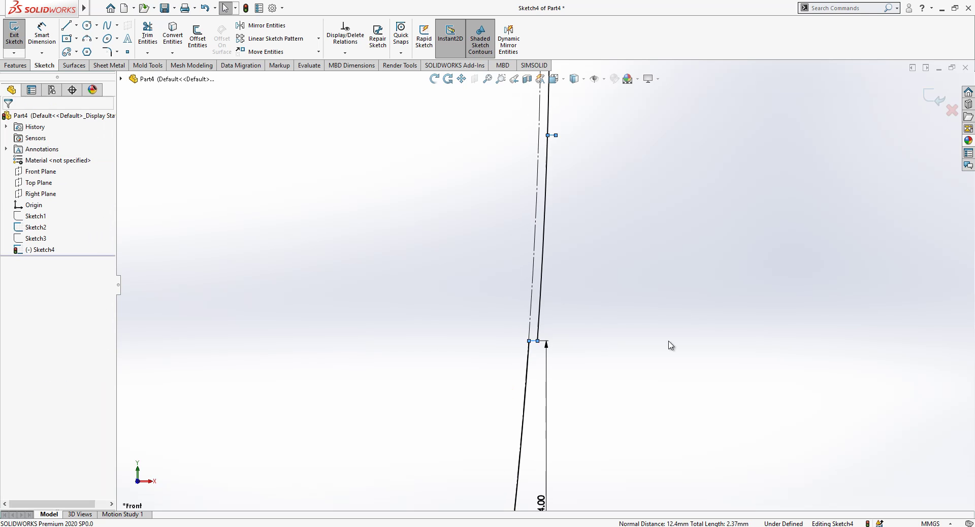
pyautogui.click(43, 38)
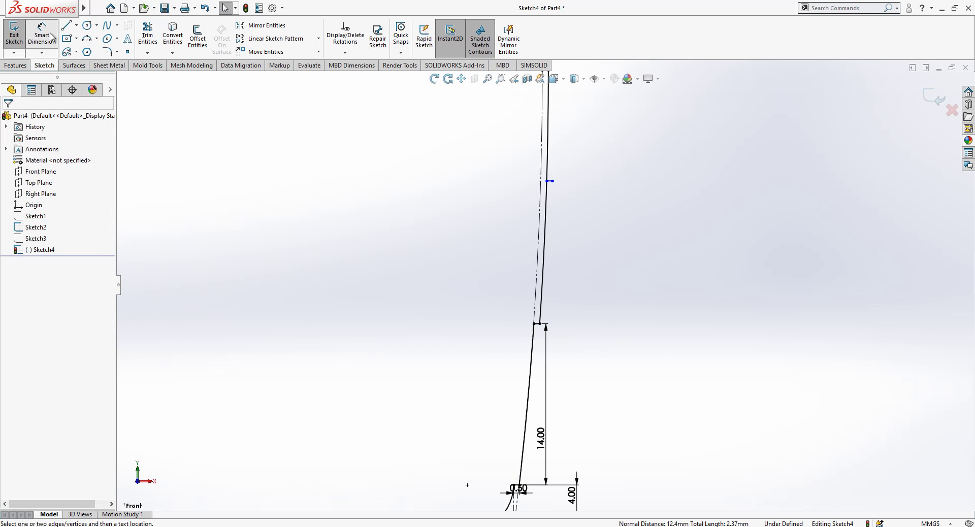
pyautogui.click(552, 182)
pyautogui.press('Escape')
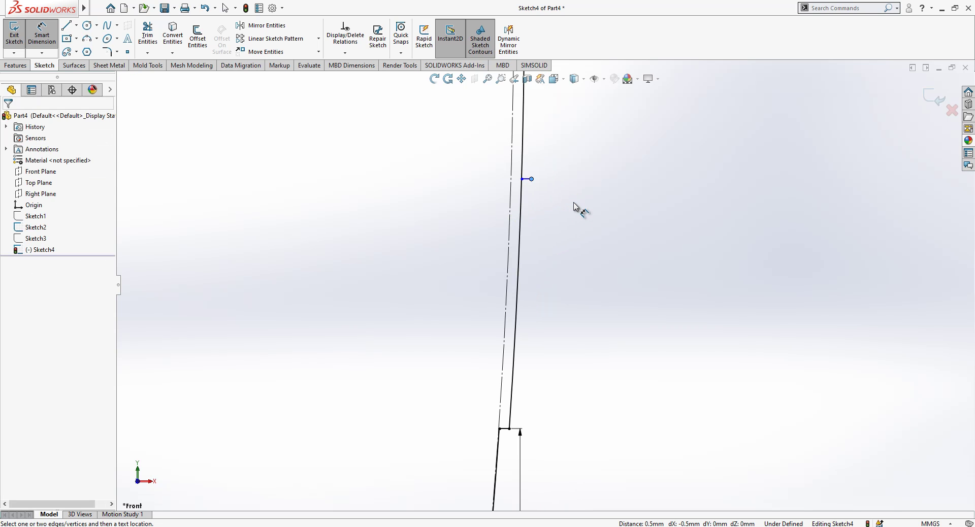
pyautogui.press('Escape')
pyautogui.scroll(-3, 524, 191)
pyautogui.scroll(1, 519, 201)
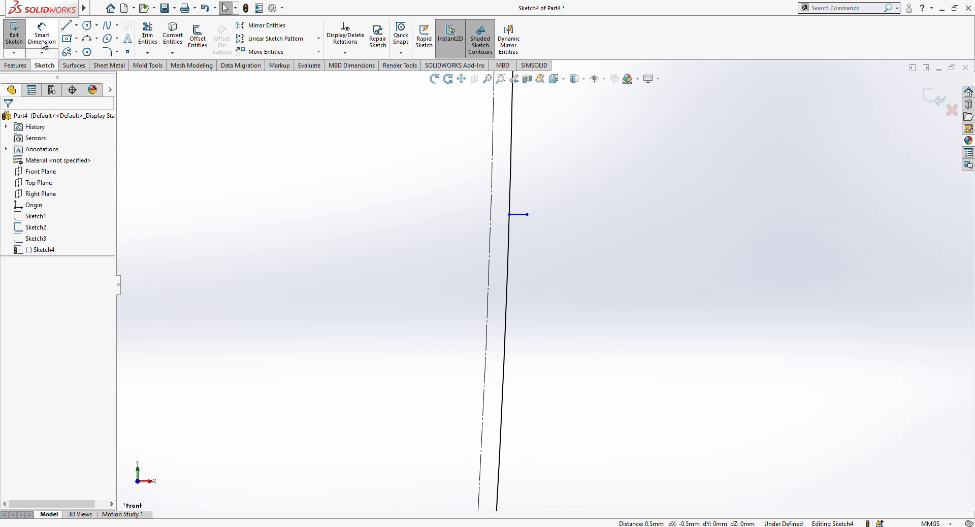
# Step: Dimension the vertical distance between the outer endpoints of the second and third step lines to 14 mm
pyautogui.click(43, 37)
pyautogui.click(528, 214)
pyautogui.scroll(4, 548, 249)
pyautogui.scroll(-1, 538, 315)
pyautogui.click(521, 441)
pyautogui.click(595, 360)
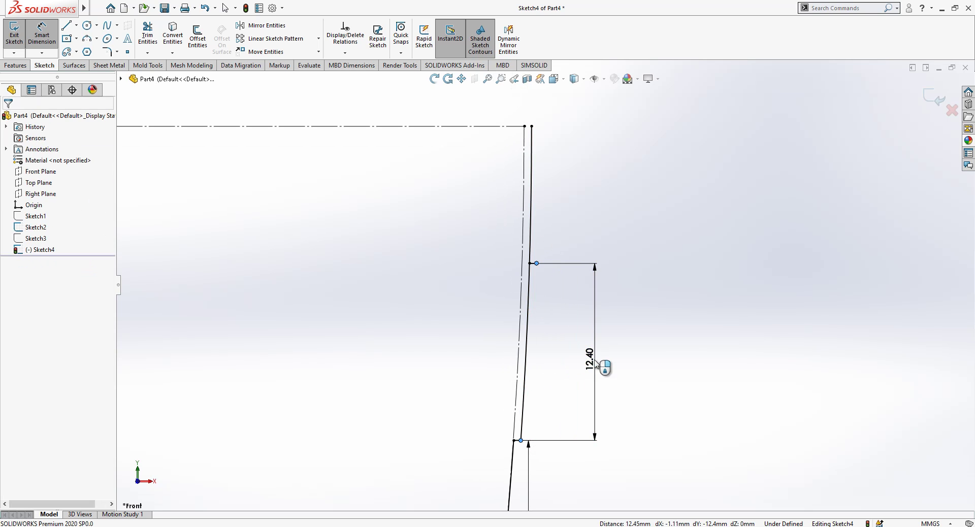
pyautogui.write('14')
pyautogui.press('Return')
pyautogui.press('Escape')
# Step: Offset the outermost side arc outward by 0.5 mm and delete the resulting offset dimension
pyautogui.scroll(5, 673, 295)
pyautogui.scroll(-1, 608, 310)
pyautogui.scroll(-1, 607, 310)
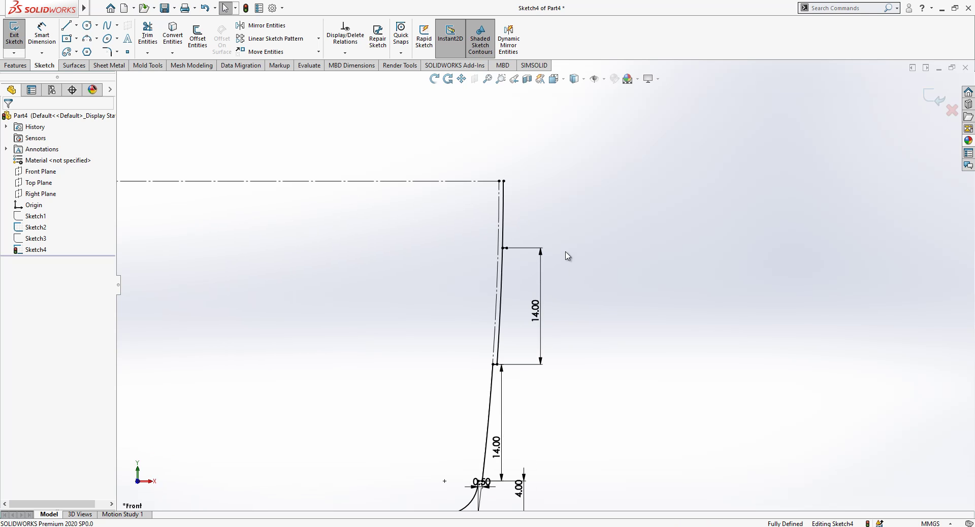
pyautogui.scroll(-6, 536, 235)
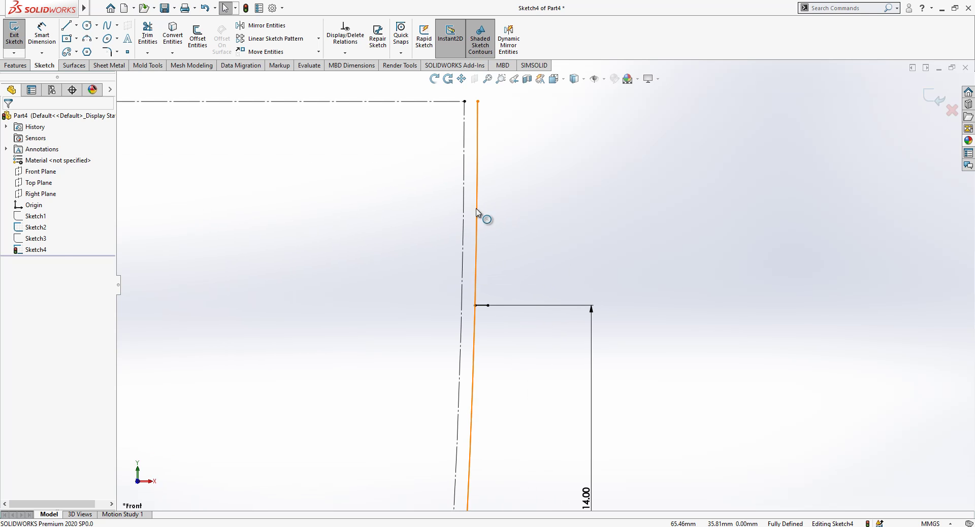
pyautogui.click(476, 212)
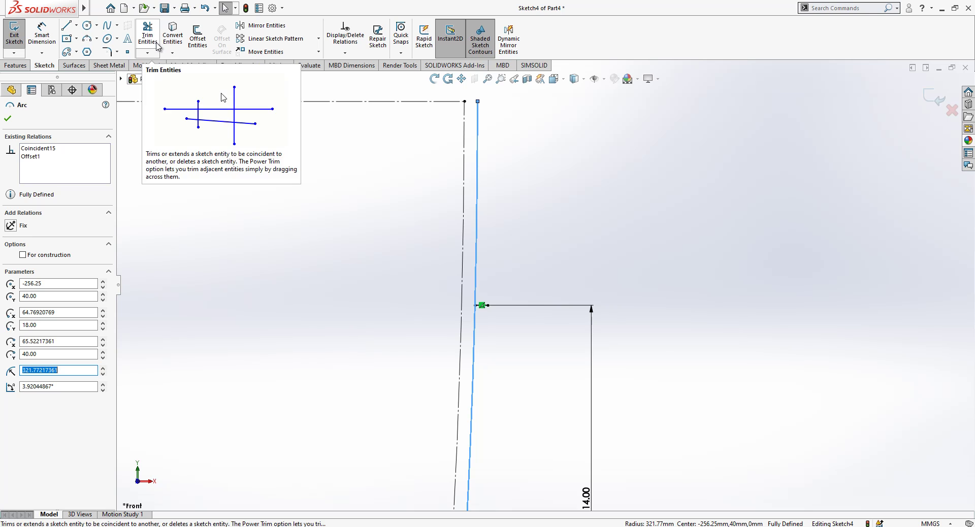
pyautogui.click(197, 37)
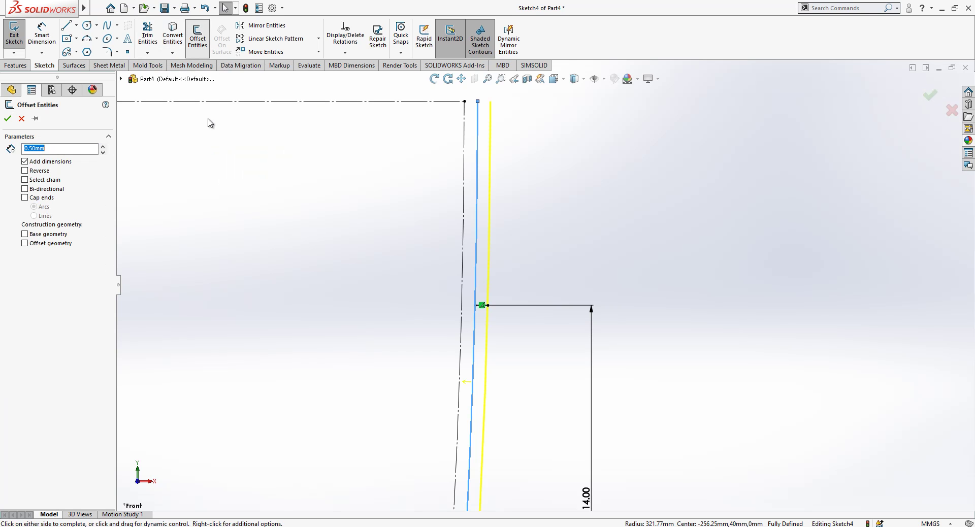
pyautogui.click(7, 120)
pyautogui.moveTo(491, 411); pyautogui.dragTo(579, 229)
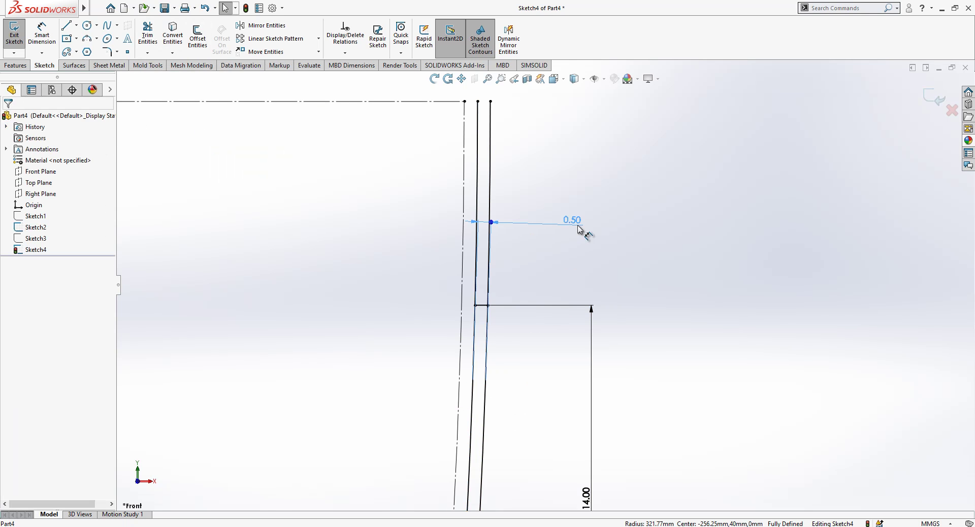
pyautogui.press('Delete')
# Step: Make the outer endpoint of the third step line coincident with the new offset arc
pyautogui.click(487, 305)
pyautogui.click(489, 311)
pyautogui.keyDown('ctrl'); pyautogui.click(488, 306); pyautogui.keyUp('ctrl')
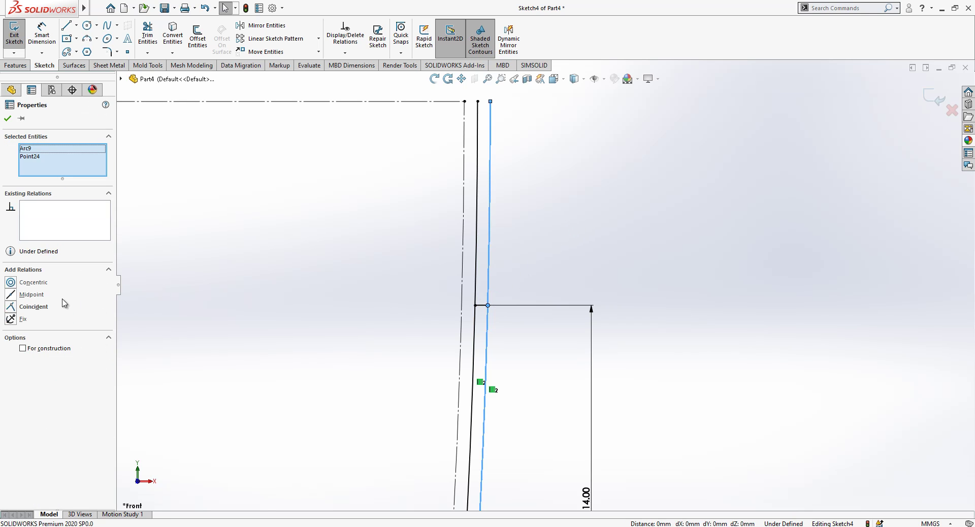
pyautogui.click(43, 311)
pyautogui.press('Escape')
# Step: Trim away the previous side arc above the third step line and the new offset arc below it
pyautogui.press('t')
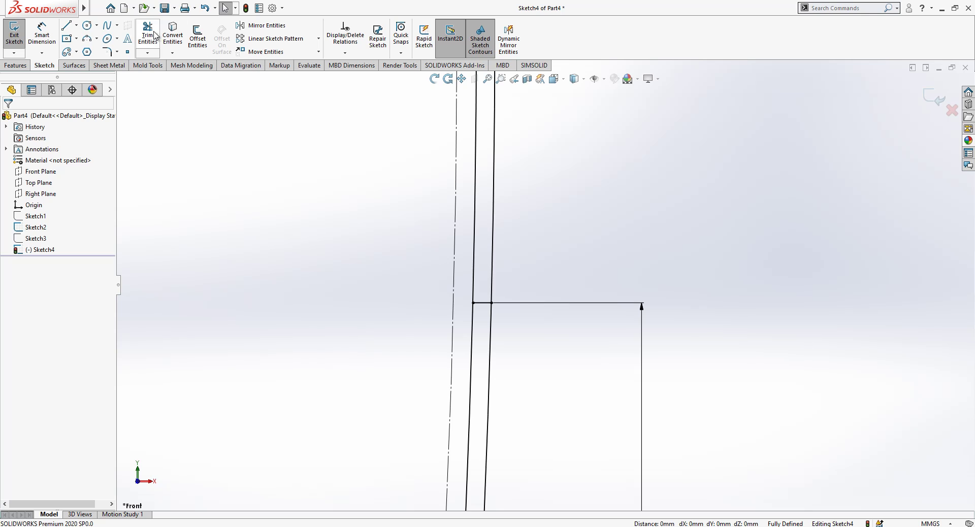
pyautogui.moveTo(454, 222); pyautogui.dragTo(481, 243)
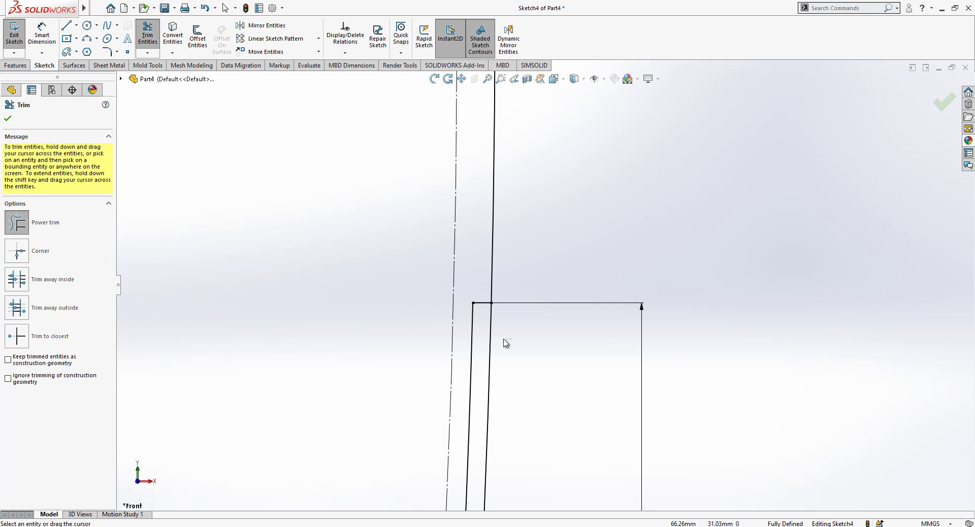
pyautogui.scroll(6, 489, 336)
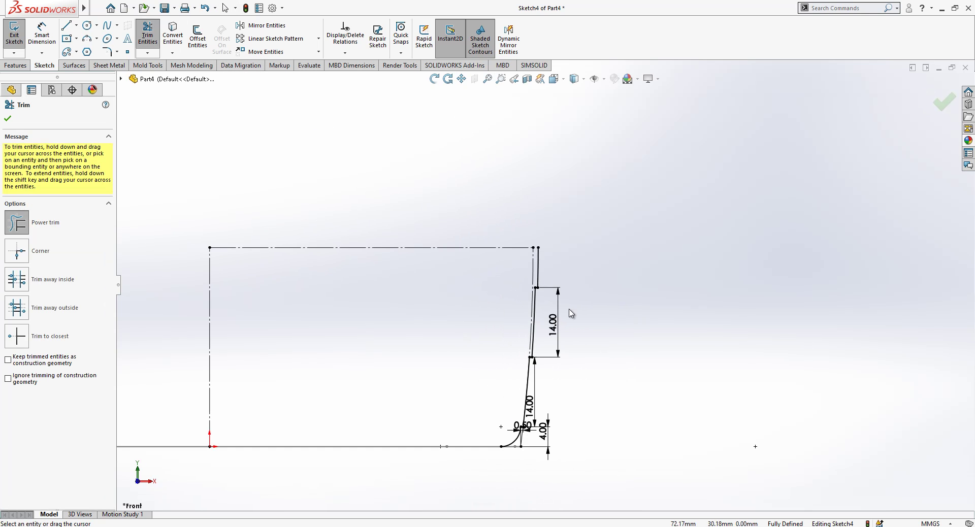
pyautogui.scroll(-3, 555, 202)
pyautogui.press('Escape')
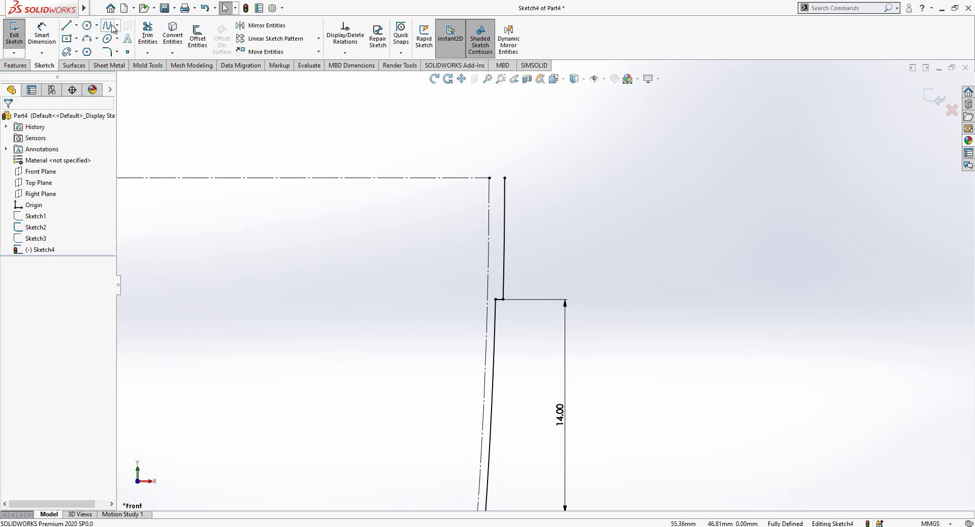
# Step: Draw a horizontal rim line about 5.6 mm long outward from the wall's upper end, followed by a downward slanted line about 6.3 mm long
pyautogui.click(66, 25)
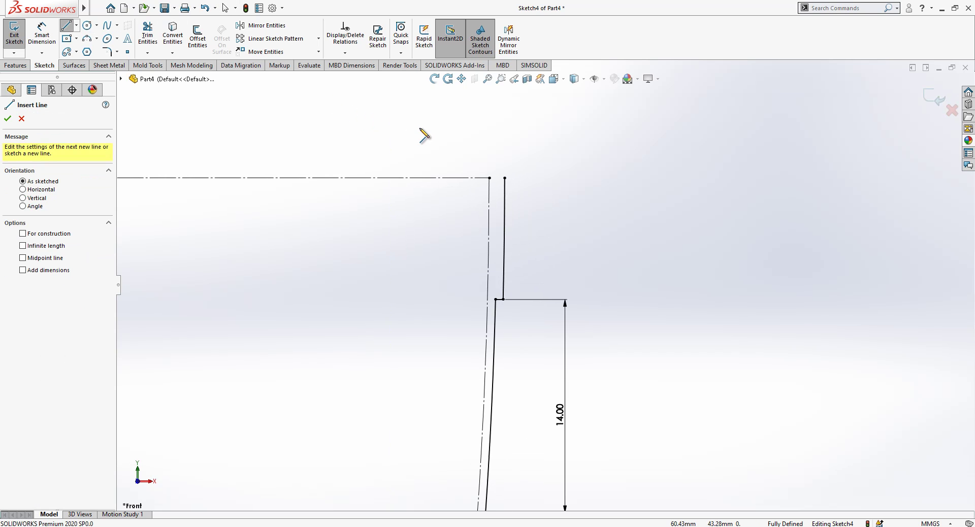
pyautogui.click(505, 178)
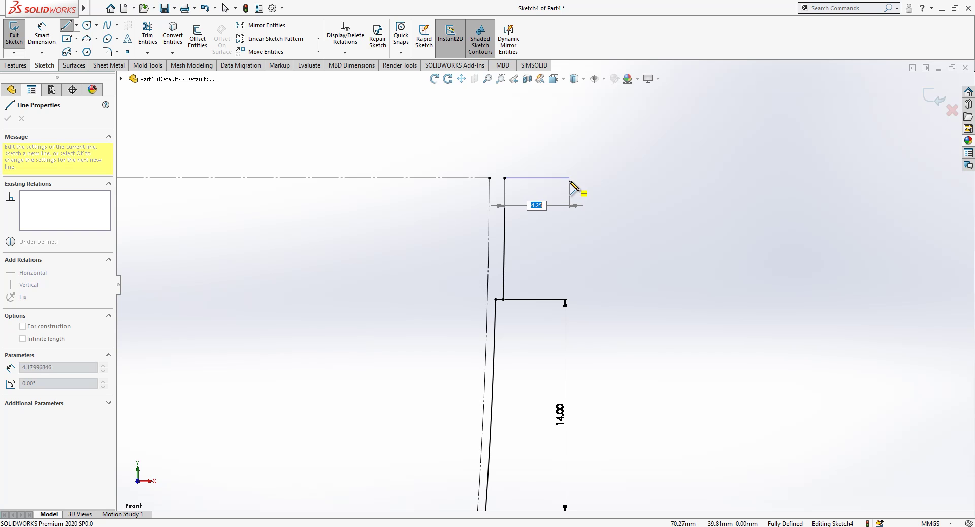
pyautogui.click(589, 177)
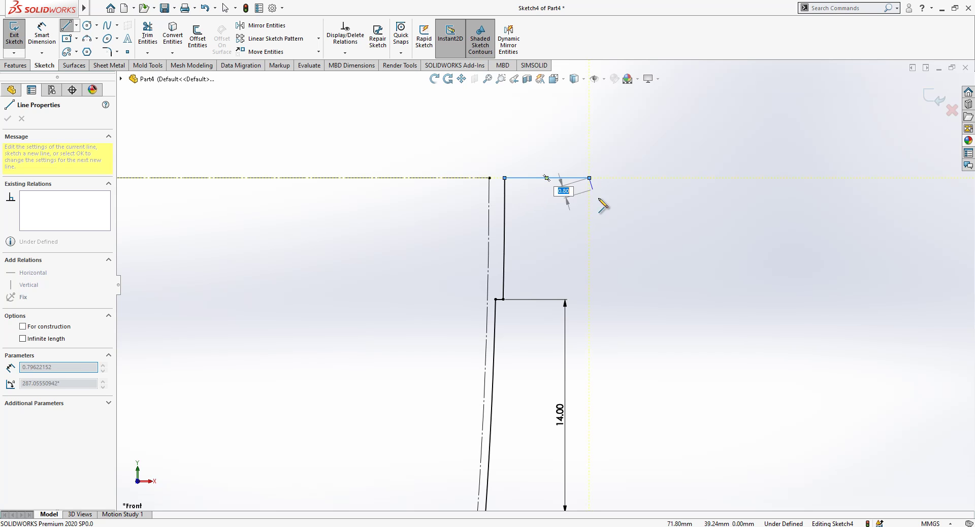
pyautogui.click(616, 270)
pyautogui.press('Escape')
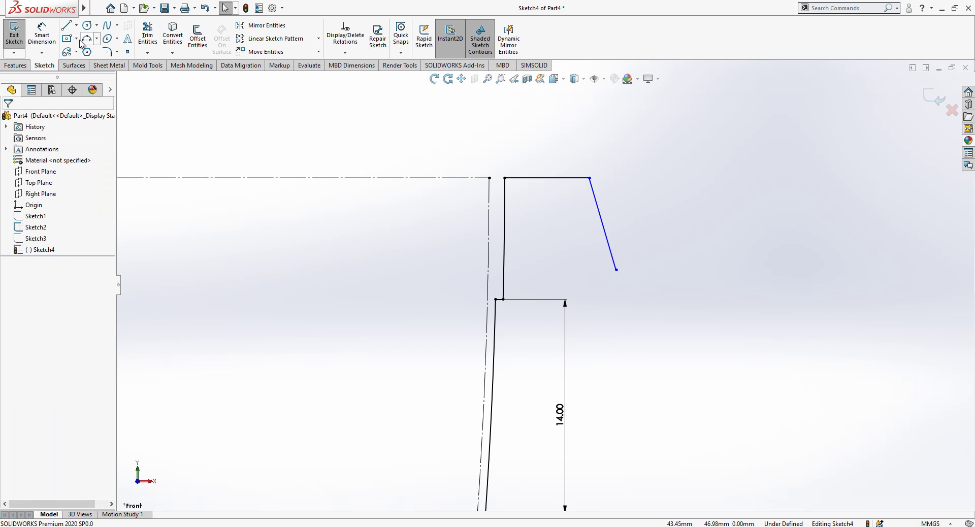
# Step: Dimension the horizontal rim line to 4.5 mm
pyautogui.click(41, 35)
pyautogui.click(543, 178)
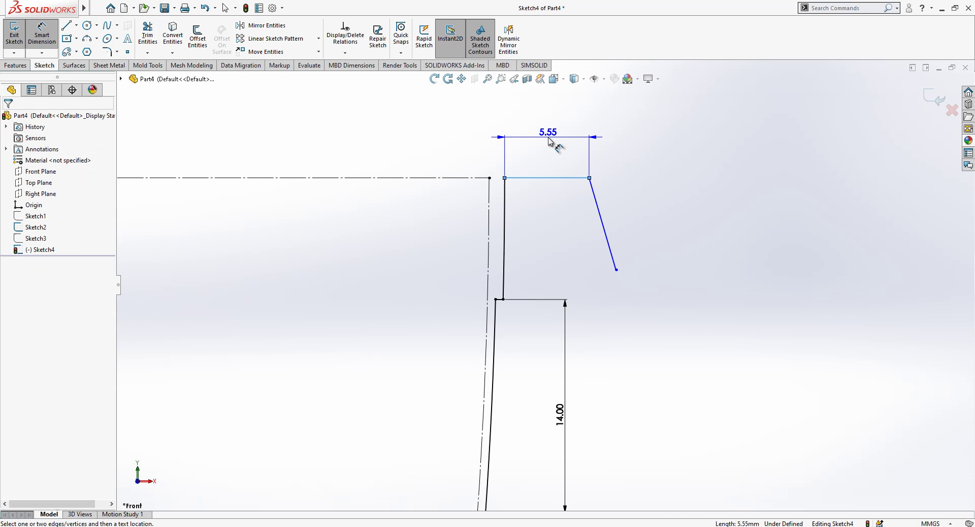
pyautogui.click(553, 144)
pyautogui.write('4.5')
pyautogui.press('Return')
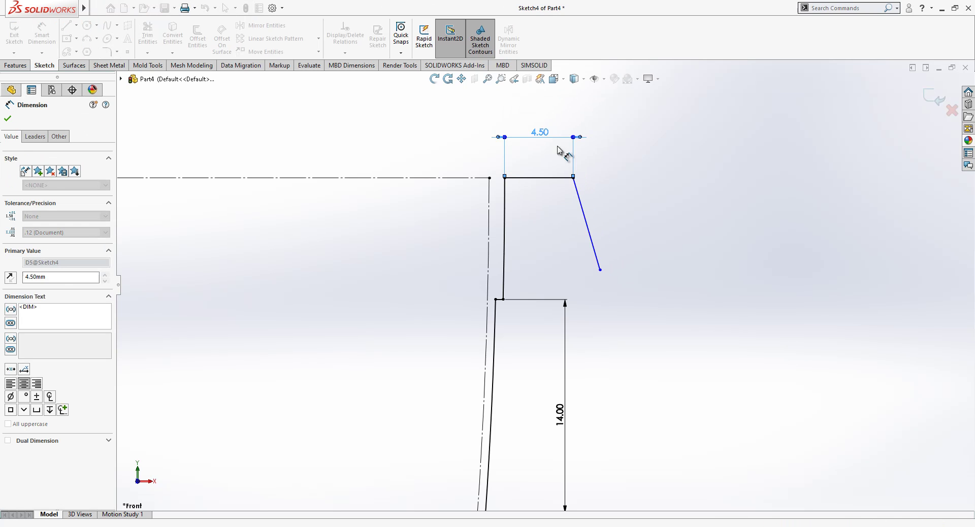
pyautogui.click(579, 201)
pyautogui.press('Escape')
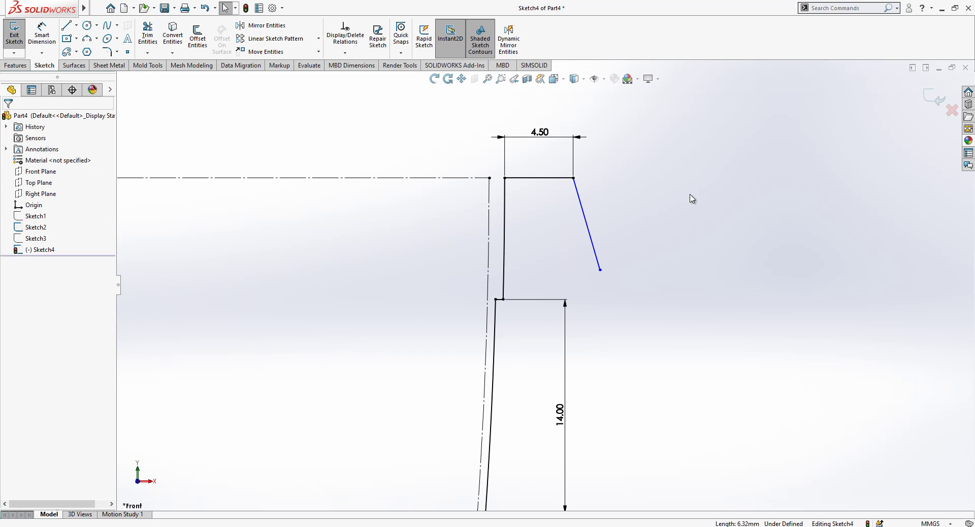
# Step: Draw a vertical construction line about 5 mm long upward from the outer end of the horizontal centerline
pyautogui.press('l')
pyautogui.moveTo(489, 178); pyautogui.dragTo(489, 101)
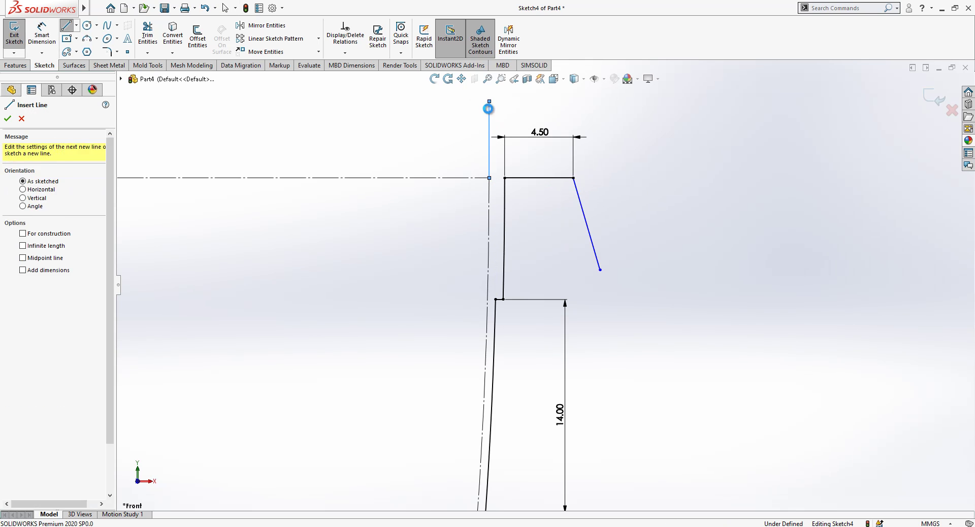
pyautogui.press('Escape')
pyautogui.click(489, 114)
pyautogui.click(532, 86)
# Step: Set the angle between the slanted rim line and the vertical construction line to 2 degrees
pyautogui.press('d')
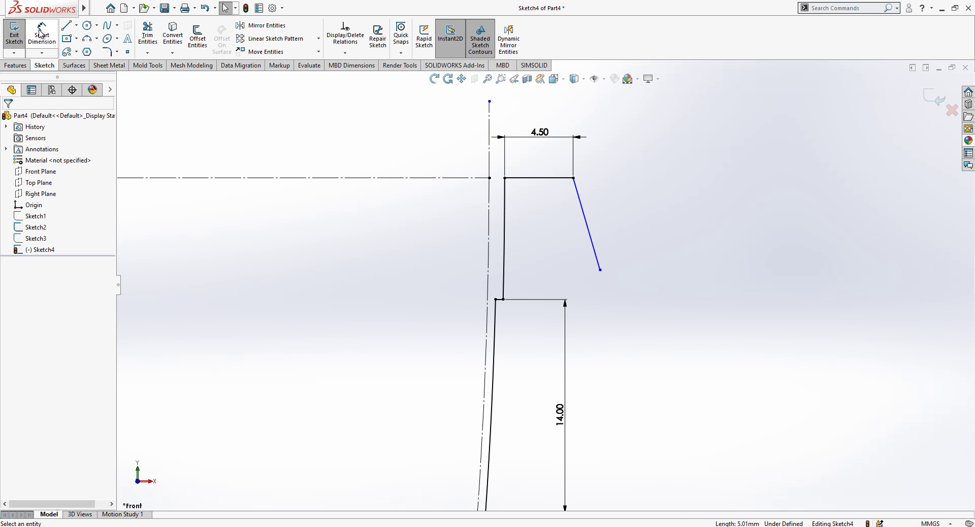
pyautogui.click(487, 167)
pyautogui.click(588, 228)
pyautogui.click(584, 349)
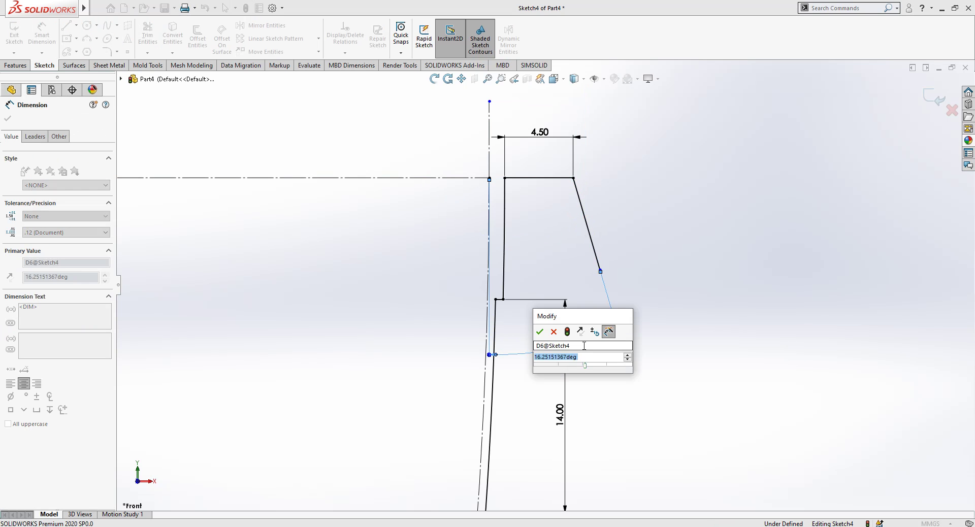
pyautogui.press('Return')
# Step: Dimension the slanted rim line's length to 2.75 mm
pyautogui.click(584, 233)
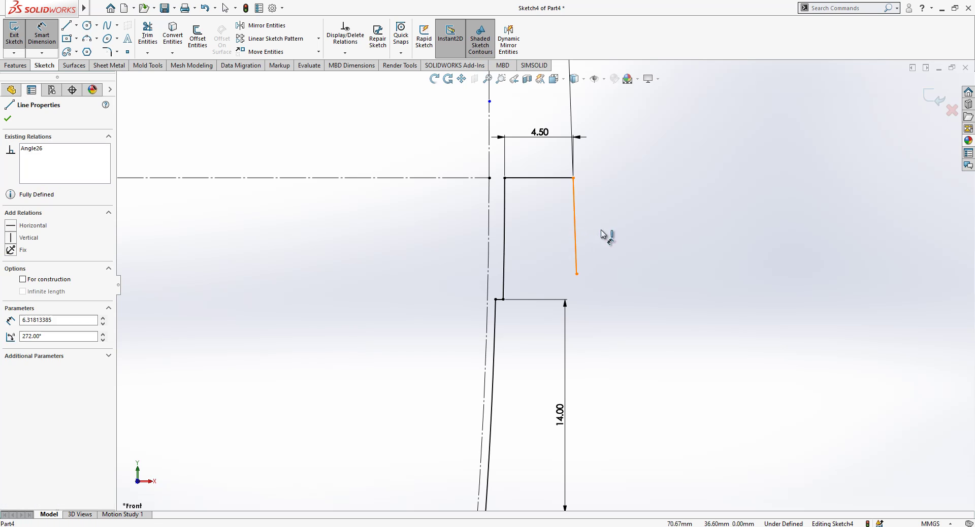
pyautogui.click(727, 158)
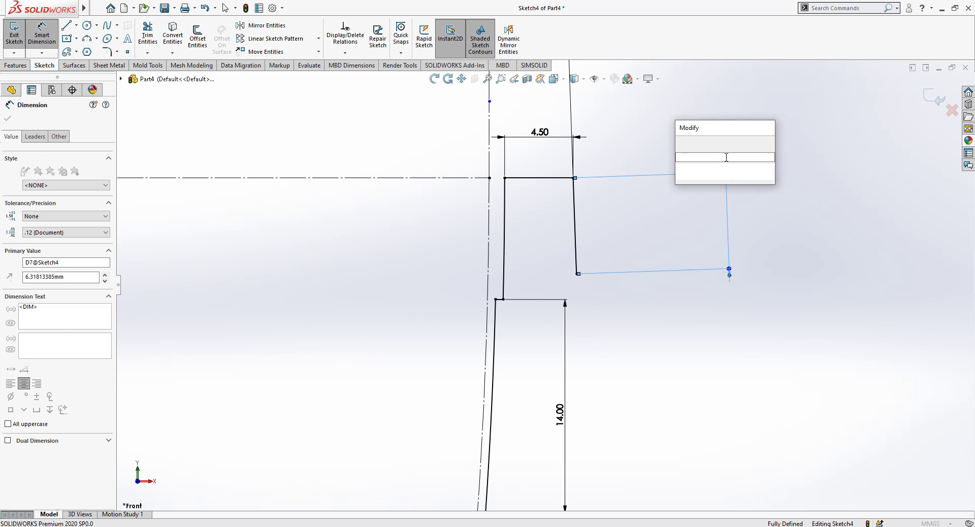
pyautogui.write('2.75')
pyautogui.press('Return')
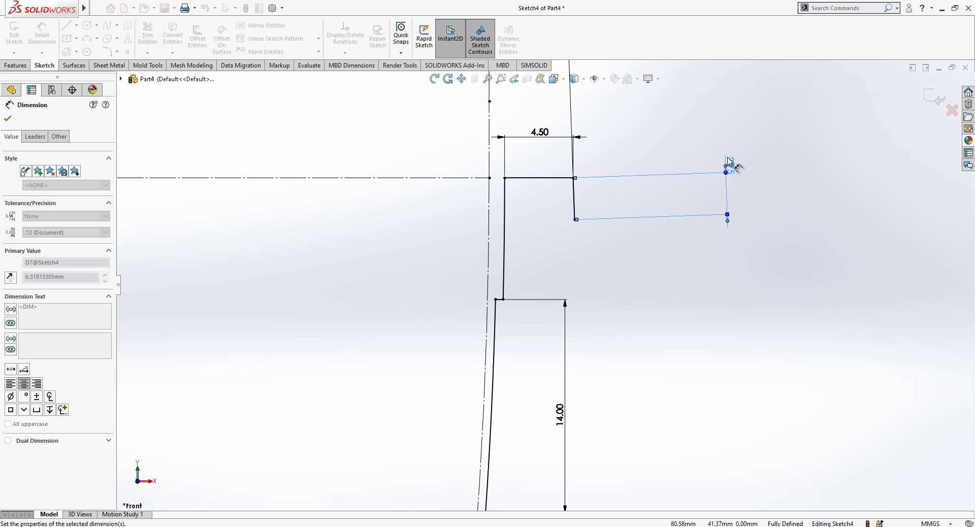
pyautogui.click(777, 251)
pyautogui.press('Escape')
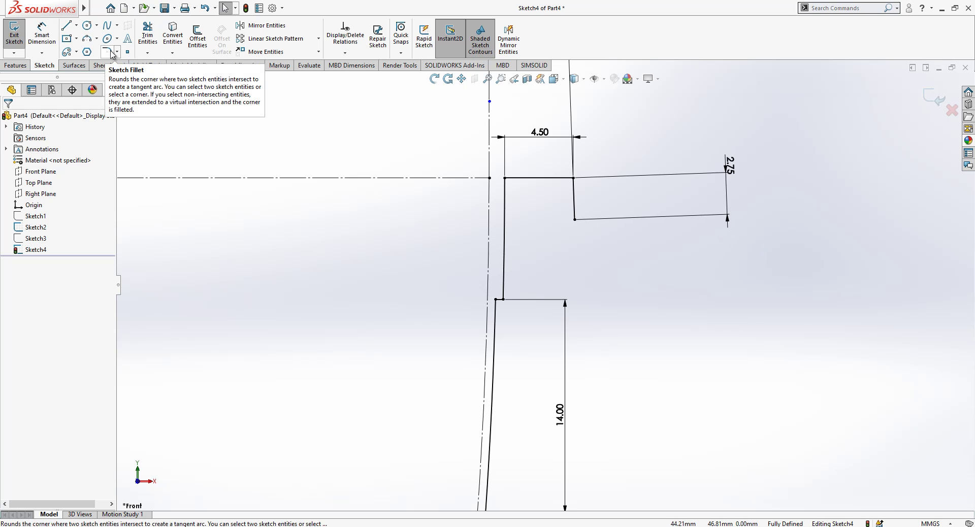
# Step: Try to round both corners of the horizontal rim line with 1 mm sketch fillets
pyautogui.click(111, 52)
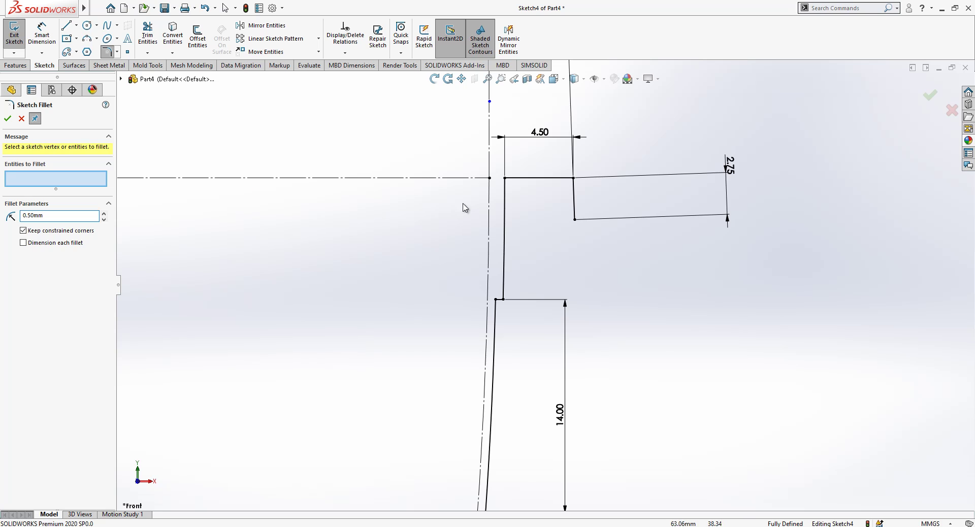
pyautogui.click(506, 179)
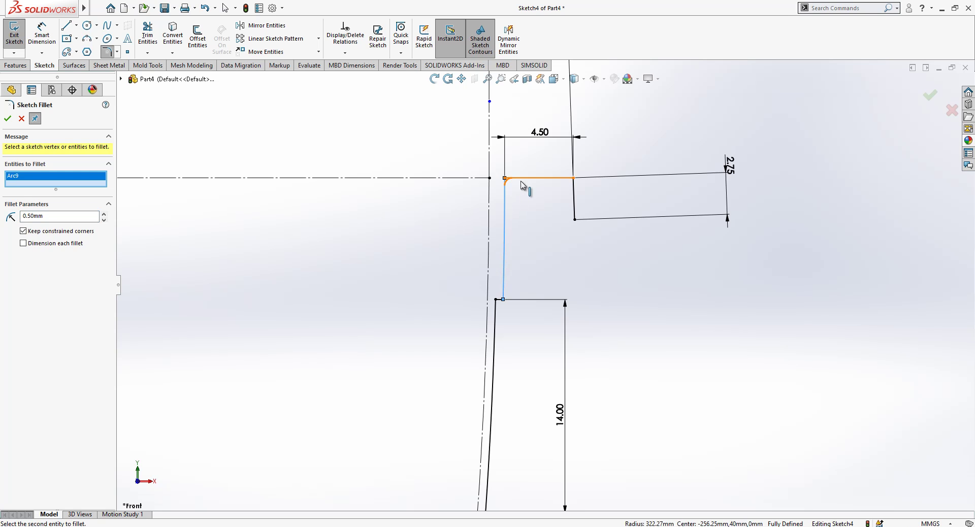
pyautogui.click(575, 192)
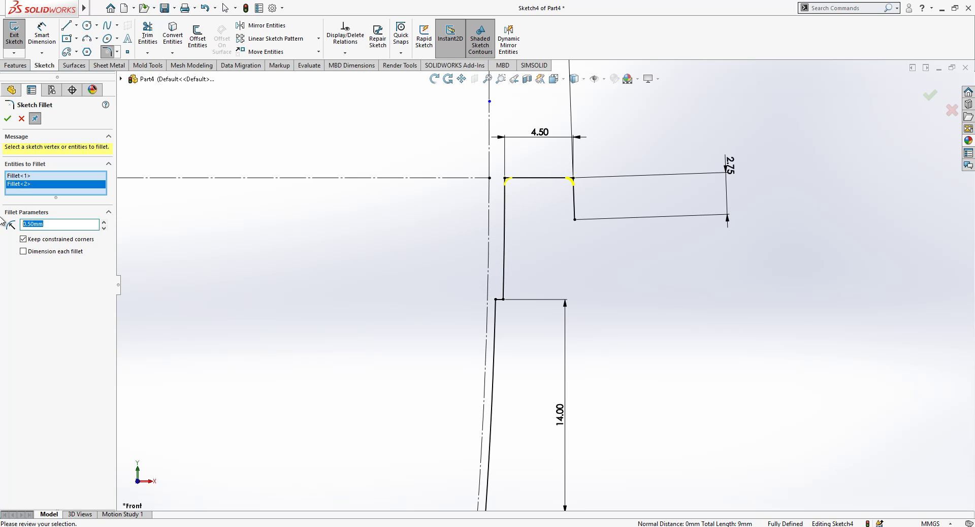
pyautogui.press('Return')
pyautogui.press('Escape')
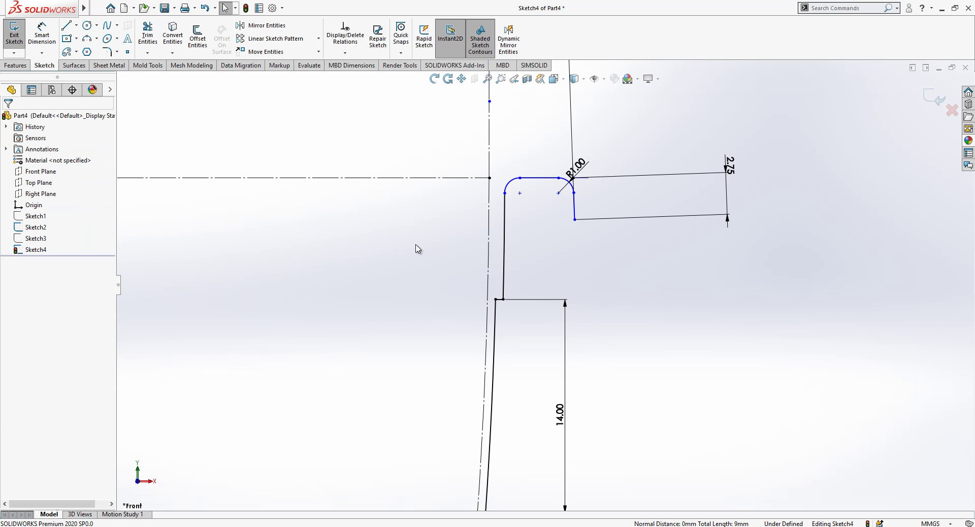
# Step: Undo the sketch fillets on the two rim corners
pyautogui.scroll(-1, 538, 181)
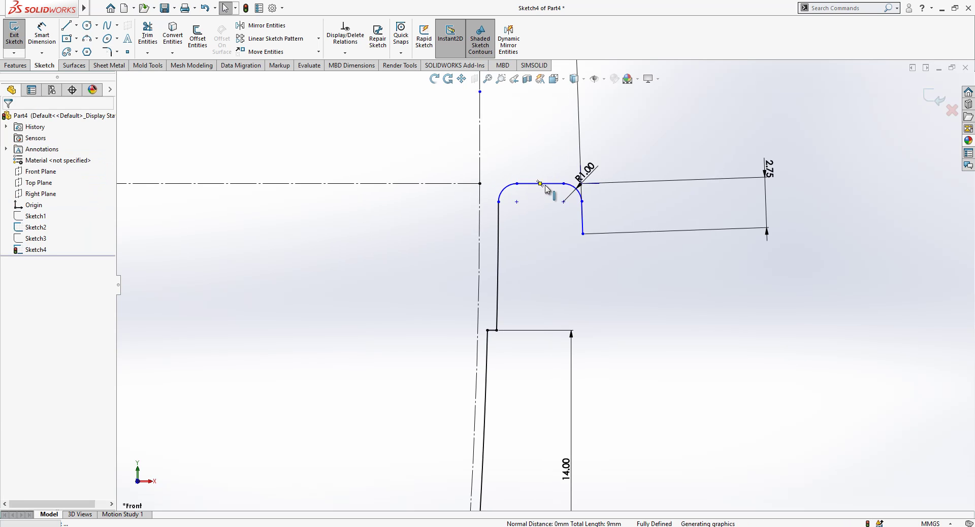
pyautogui.hotkey('ctrl', 'z')
pyautogui.click(542, 259)
pyautogui.scroll(2, 548, 259)
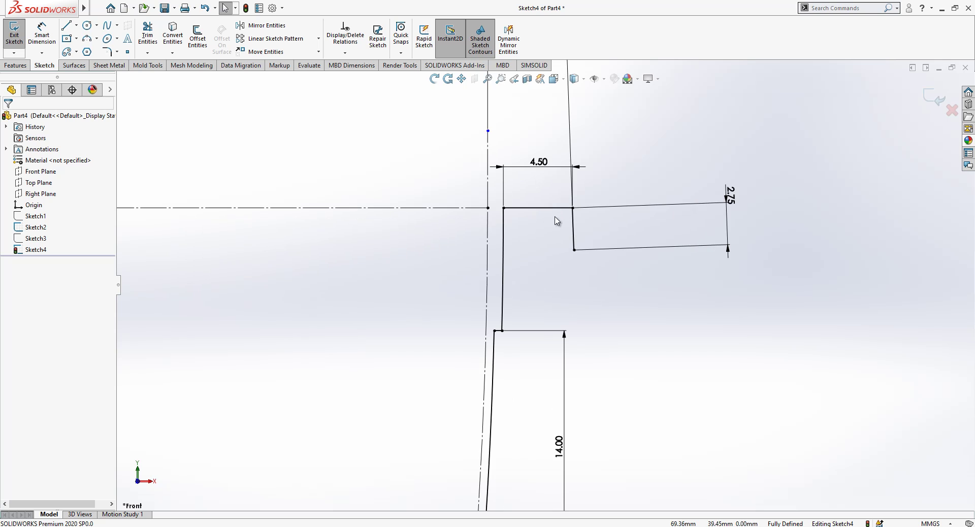
# Step: Exit the side-wall profile sketch and view it at an angle together with the base outline
pyautogui.click(936, 97)
pyautogui.scroll(4, 574, 196)
pyautogui.moveTo(570, 276)
pyautogui.mouseDown(button='middle')
pyautogui.moveTo(554, 328)
pyautogui.moveTo(570, 342)
pyautogui.moveTo(550, 349)
pyautogui.mouseUp(button='middle')
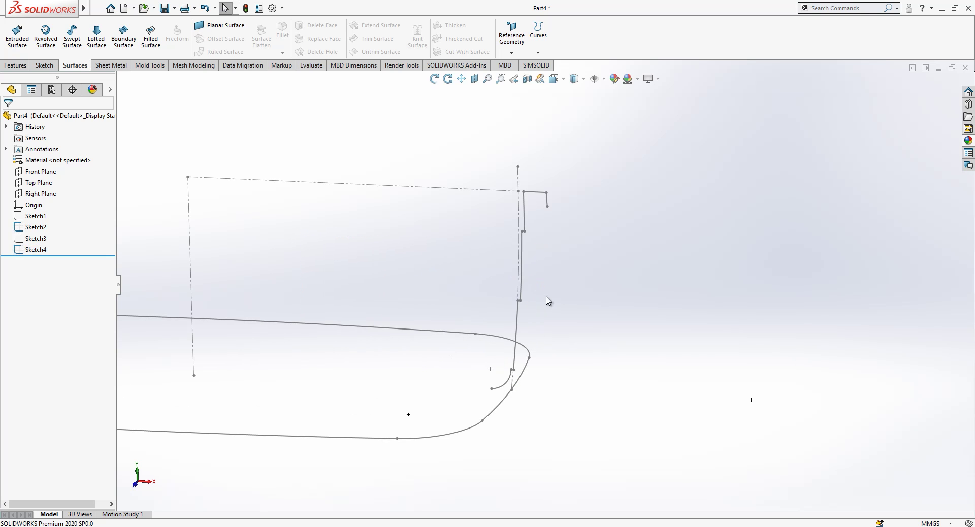
# Step: Examine the lower arc and stepped wall of the side-wall profile against the base outline
pyautogui.scroll(-5, 518, 376)
pyautogui.click(513, 374)
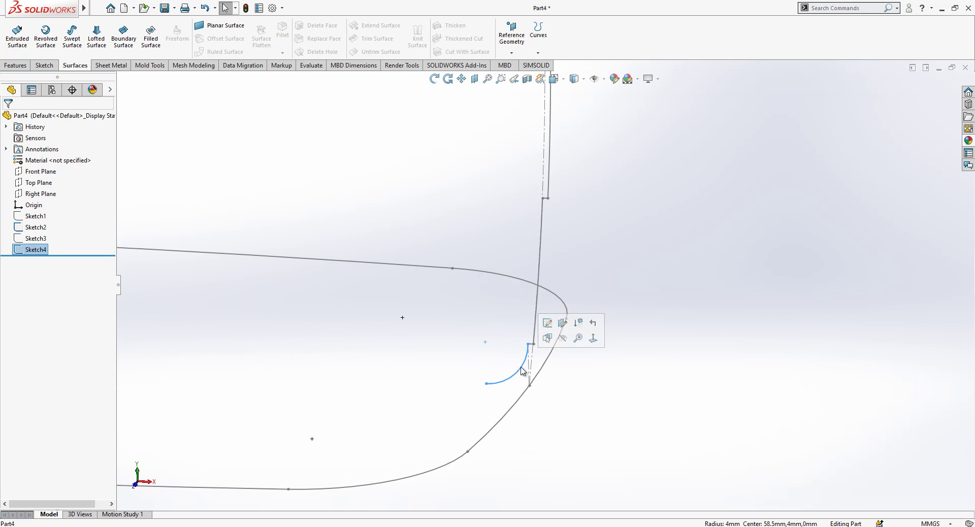
pyautogui.scroll(-3, 533, 341)
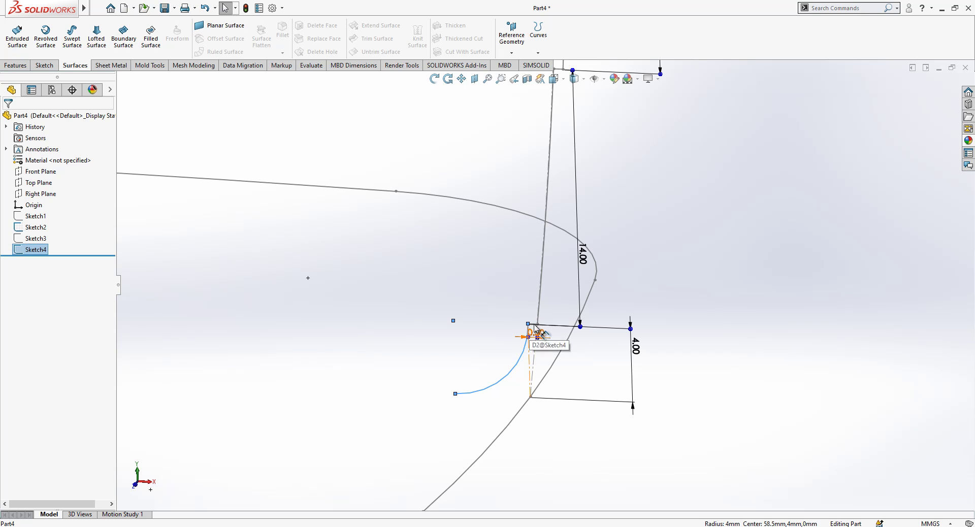
pyautogui.click(715, 353)
pyautogui.scroll(2, 544, 328)
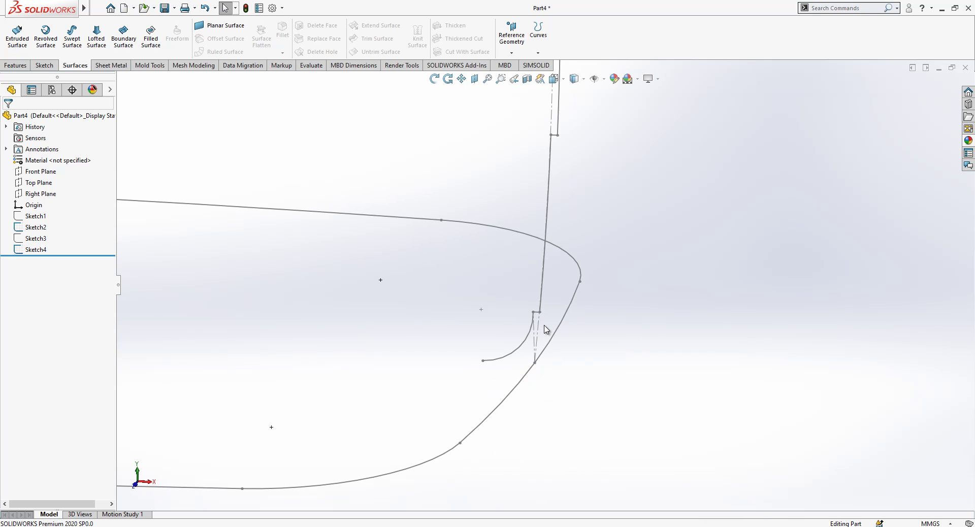
pyautogui.scroll(-3, 558, 153)
pyautogui.click(550, 128)
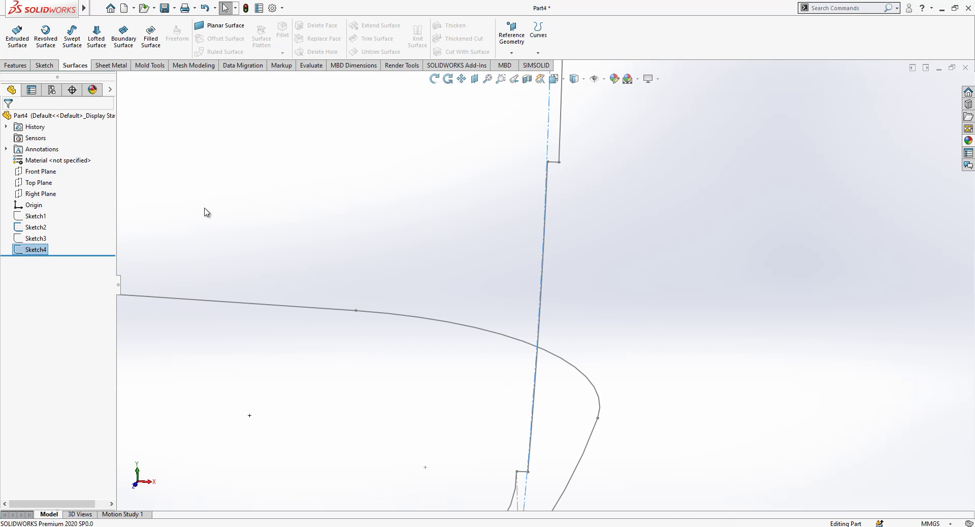
pyautogui.scroll(3, 577, 263)
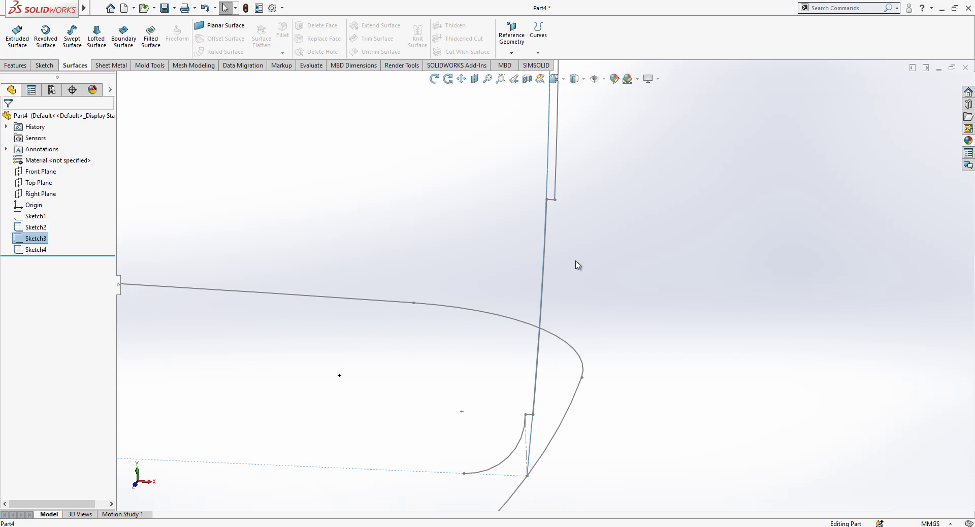
# Step: Isolate Sketch3 by hiding the other sketches, open it for editing, inspect its side arc and exit it
pyautogui.click(36, 238)
pyautogui.click(45, 225)
pyautogui.click(40, 250)
pyautogui.click(46, 233)
pyautogui.click(36, 227)
pyautogui.click(45, 213)
pyautogui.click(435, 243)
pyautogui.click(35, 239)
pyautogui.click(42, 209)
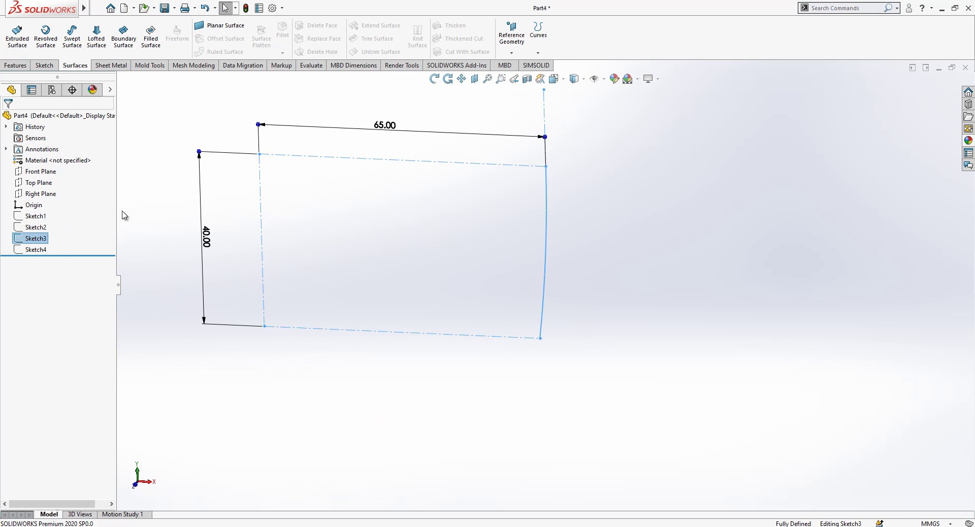
pyautogui.click(545, 202)
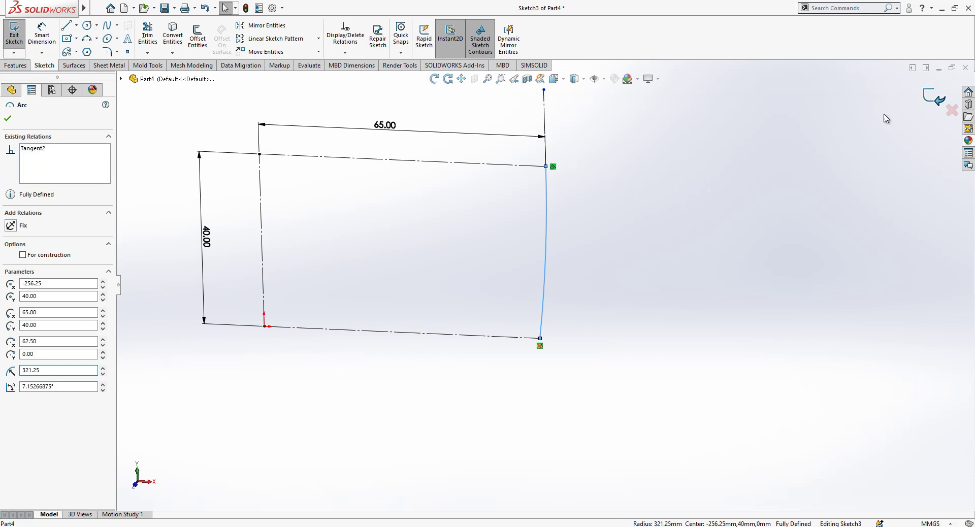
pyautogui.click(934, 97)
# Step: Hide Sketch3, show Sketch4 on its own and examine the stepped wall profile
pyautogui.click(36, 238)
pyautogui.click(48, 223)
pyautogui.click(35, 250)
pyautogui.click(60, 233)
pyautogui.scroll(-1, 615, 248)
pyautogui.scroll(-2, 525, 257)
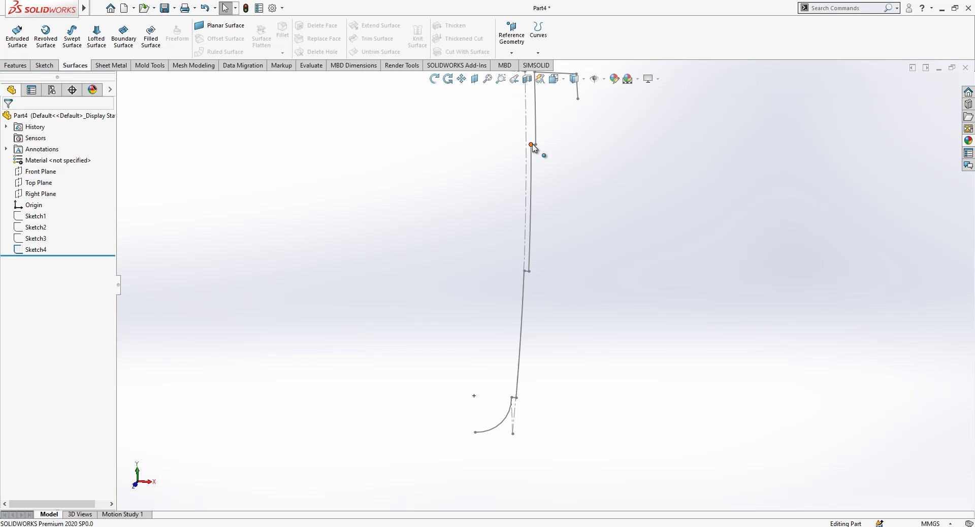
pyautogui.scroll(2, 554, 219)
pyautogui.scroll(-1, 559, 148)
# Step: Show the base outline Sketch2 together with the side-wall profile and view both at an angle
pyautogui.click(38, 249)
pyautogui.click(63, 219)
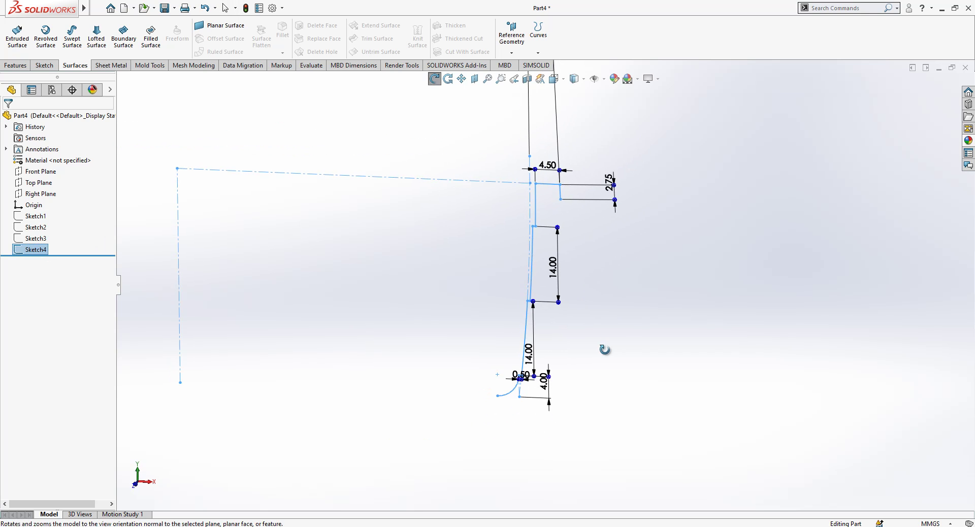
pyautogui.click(622, 357)
pyautogui.click(46, 228)
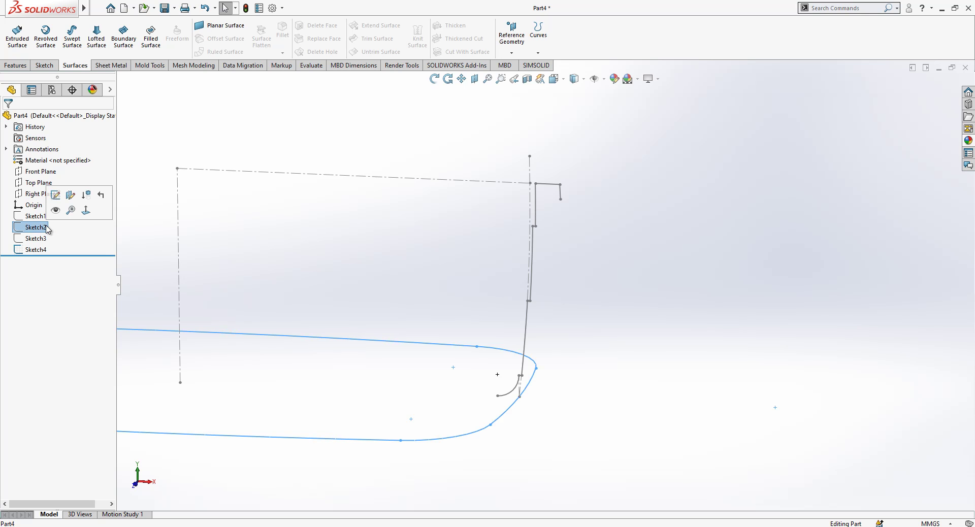
pyautogui.click(621, 344)
pyautogui.moveTo(620, 344); pyautogui.dragTo(560, 351, button='middle')
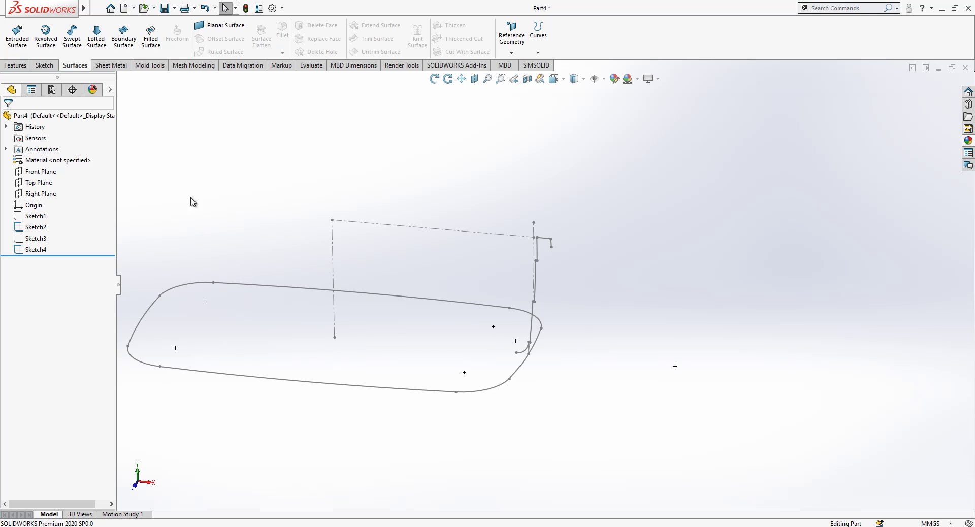
# Step: Create a swept surface using the side-wall profile Sketch4 along the base outline Sketch2 as path
pyautogui.click(72, 35)
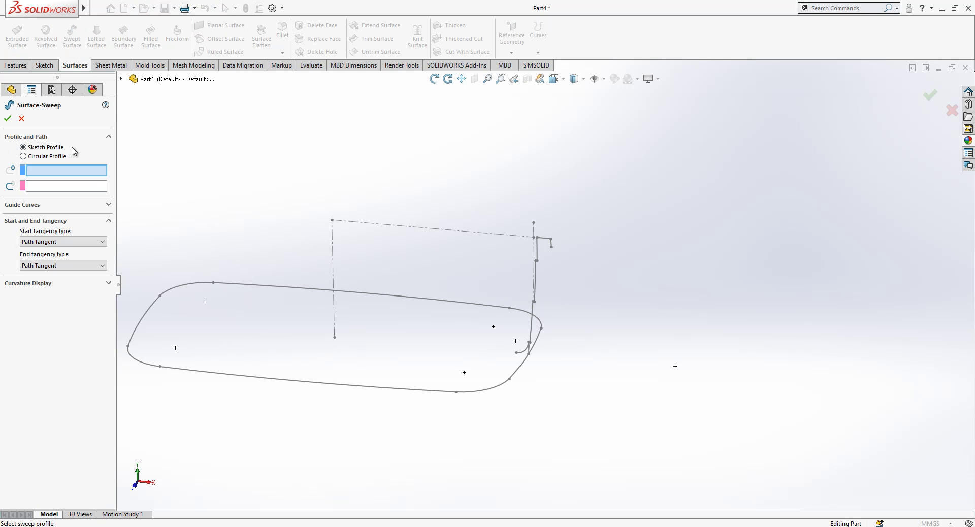
pyautogui.click(532, 328)
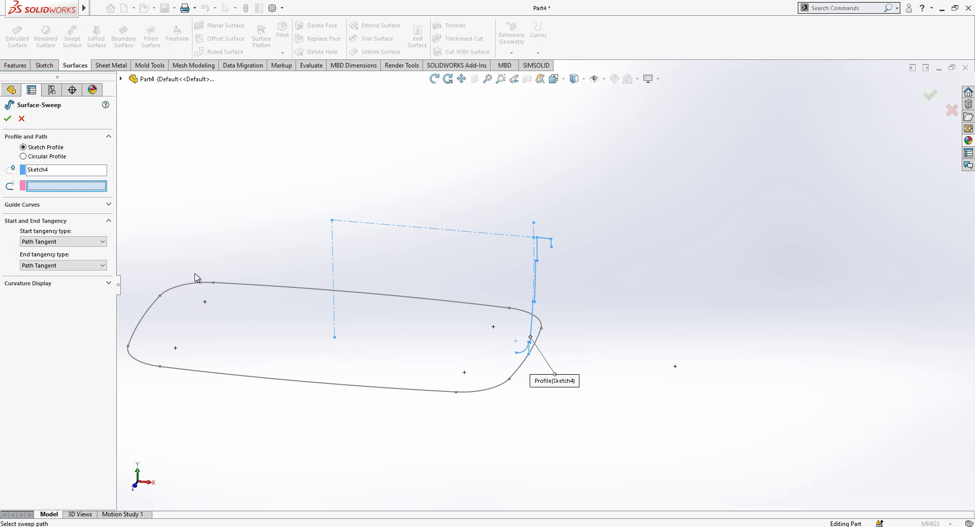
pyautogui.click(487, 310)
pyautogui.moveTo(572, 311)
pyautogui.mouseDown(button='middle')
pyautogui.moveTo(610, 366)
pyautogui.moveTo(575, 312)
pyautogui.mouseUp(button='middle')
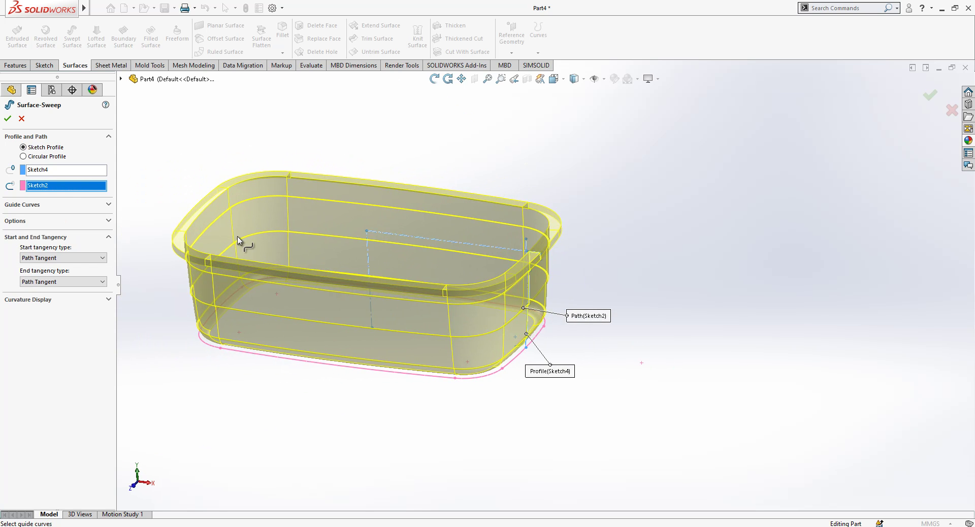
pyautogui.press('Return')
# Step: Hide the sweep's profile and path sketches and view the container wall surface at an angle
pyautogui.moveTo(543, 196)
pyautogui.mouseDown(button='middle')
pyautogui.moveTo(640, 298)
pyautogui.moveTo(650, 267)
pyautogui.mouseUp(button='middle')
pyautogui.click(524, 269)
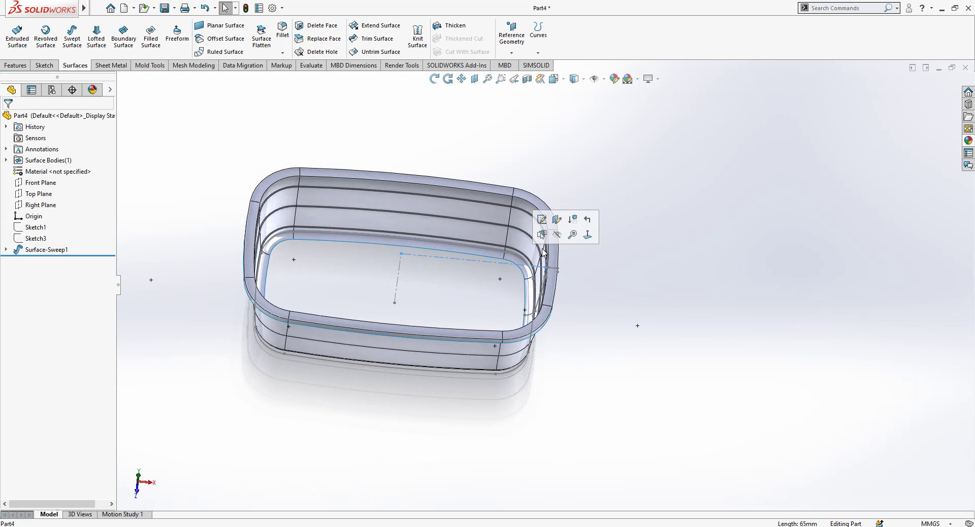
pyautogui.moveTo(576, 310); pyautogui.dragTo(513, 280, button='middle')
pyautogui.click(537, 307)
pyautogui.hotkey('ctrl', '7')
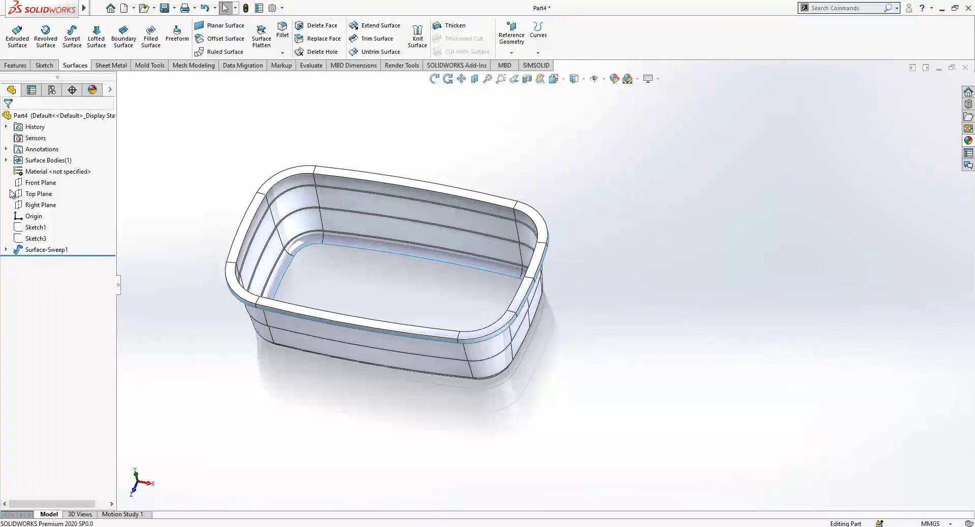
# Step: Start a sketch on the Top Plane and draw an ellipse centred on the origin with radii of about 50 and 28.5 mm
pyautogui.click(26, 195)
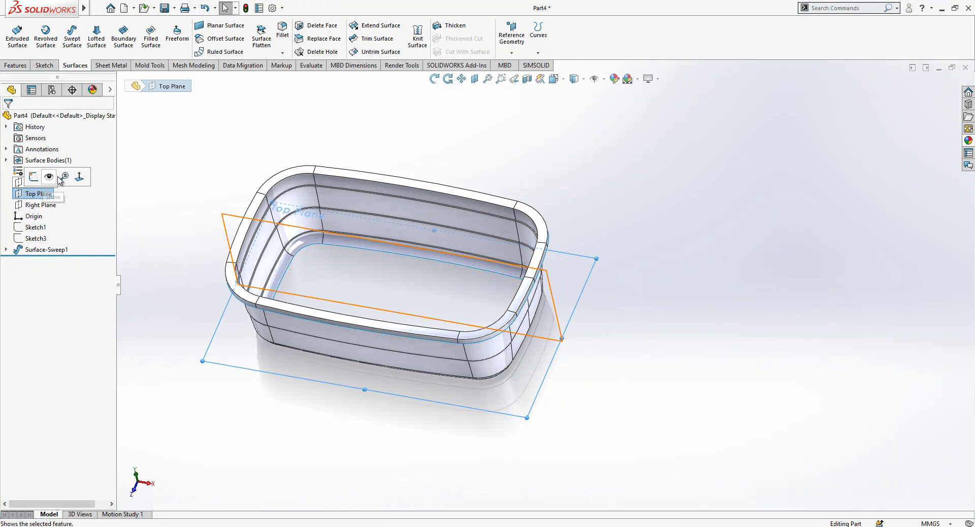
pyautogui.click(79, 182)
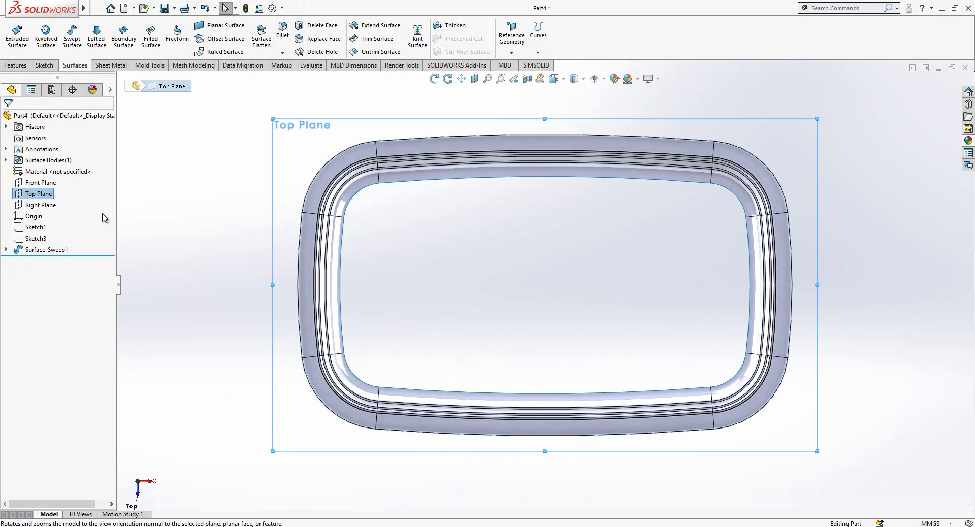
pyautogui.rightClick(51, 197)
pyautogui.click(97, 193)
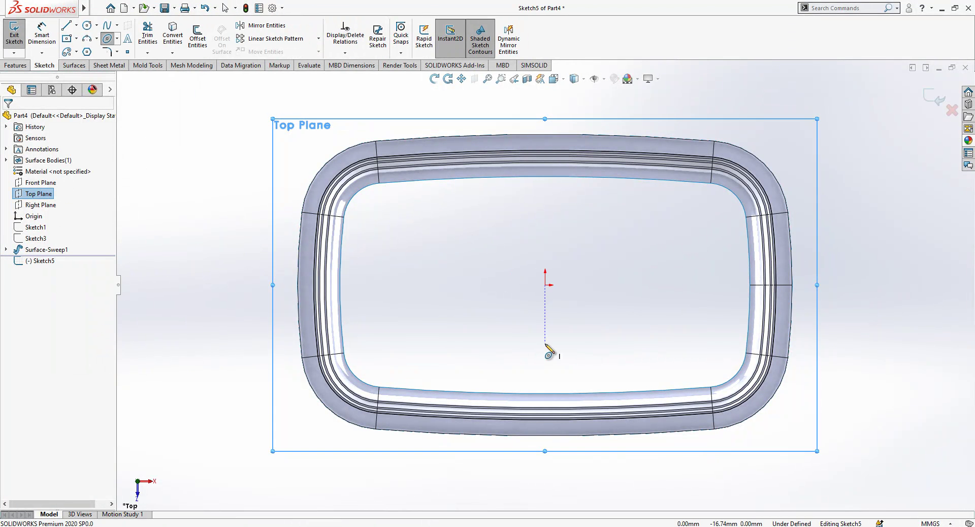
pyautogui.click(546, 285)
pyautogui.click(546, 285)
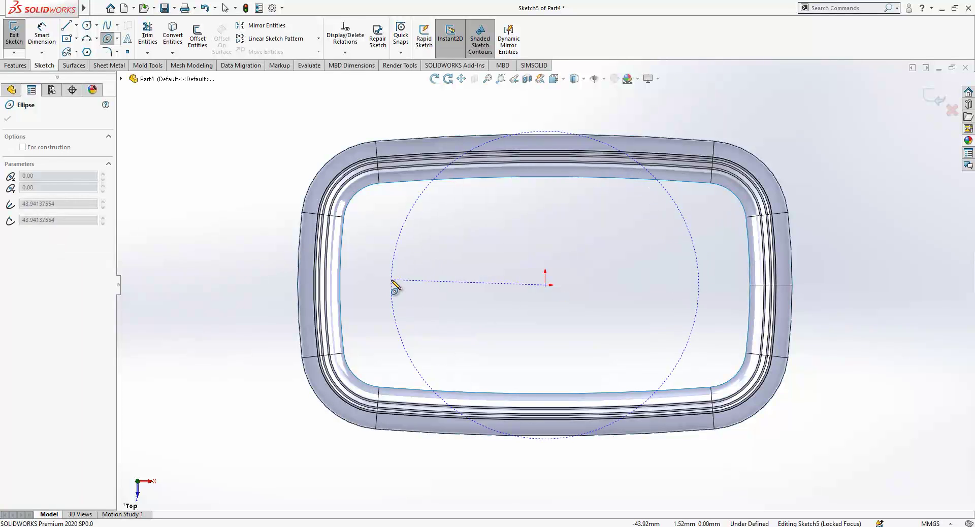
pyautogui.click(370, 285)
pyautogui.click(533, 187)
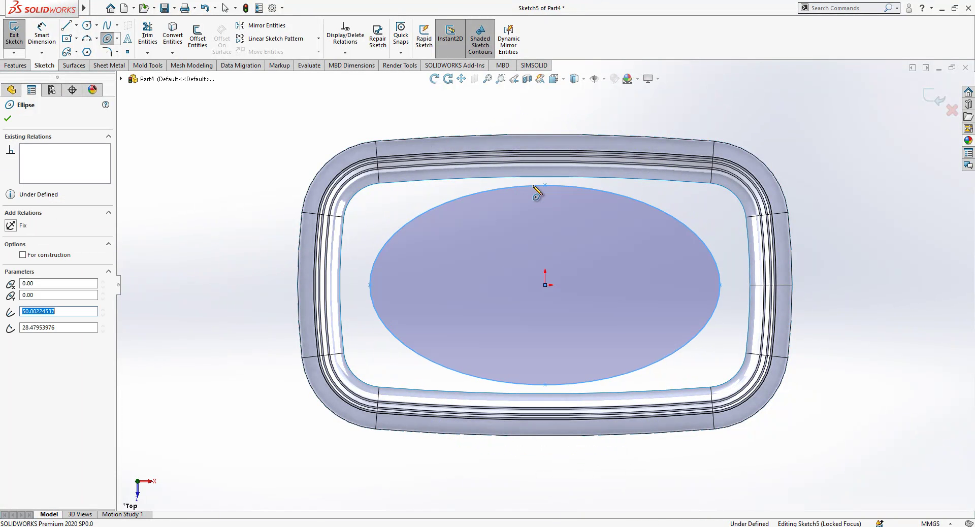
pyautogui.press('Escape')
pyautogui.click(42, 36)
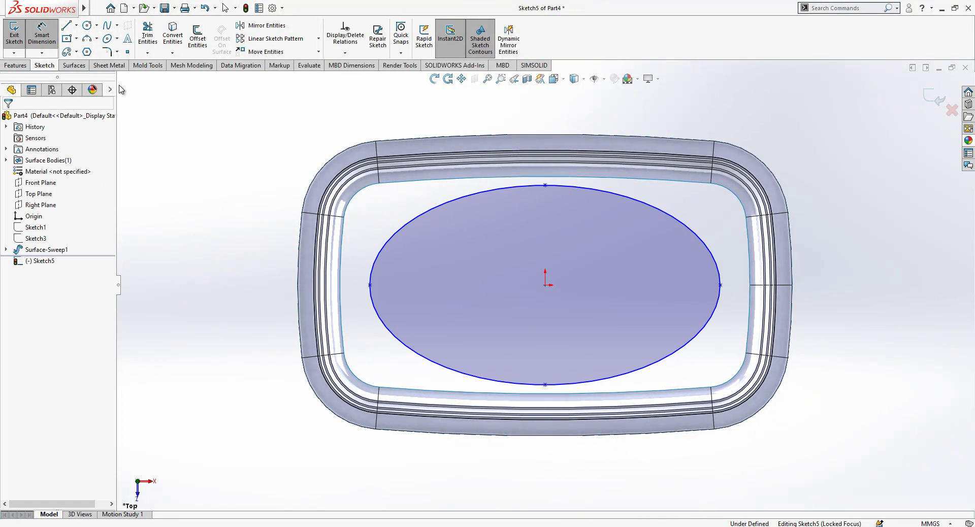
pyautogui.press('Escape')
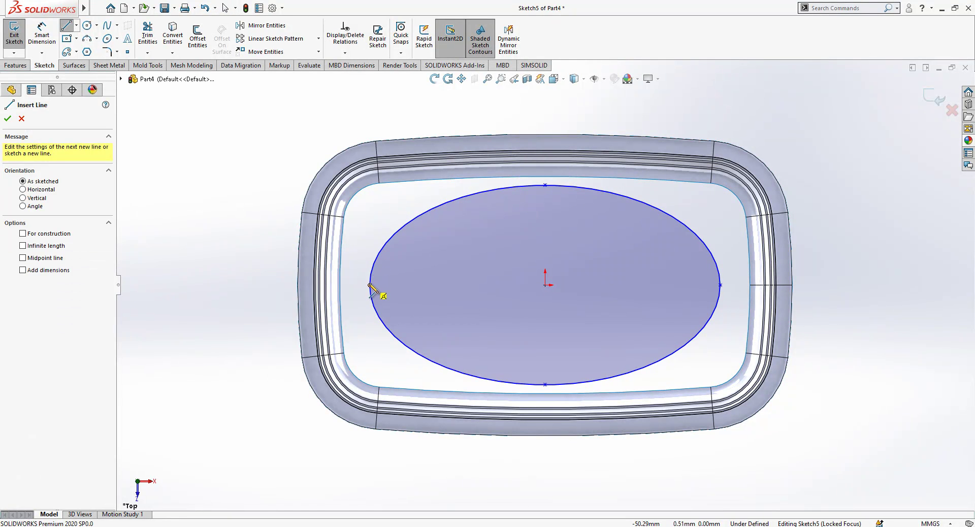
# Step: Draw a horizontal and a vertical line from the origin to the ellipse's axis points and make both construction lines
pyautogui.click(371, 285)
pyautogui.click(545, 285)
pyautogui.click(545, 185)
pyautogui.press('Escape')
pyautogui.click(497, 286)
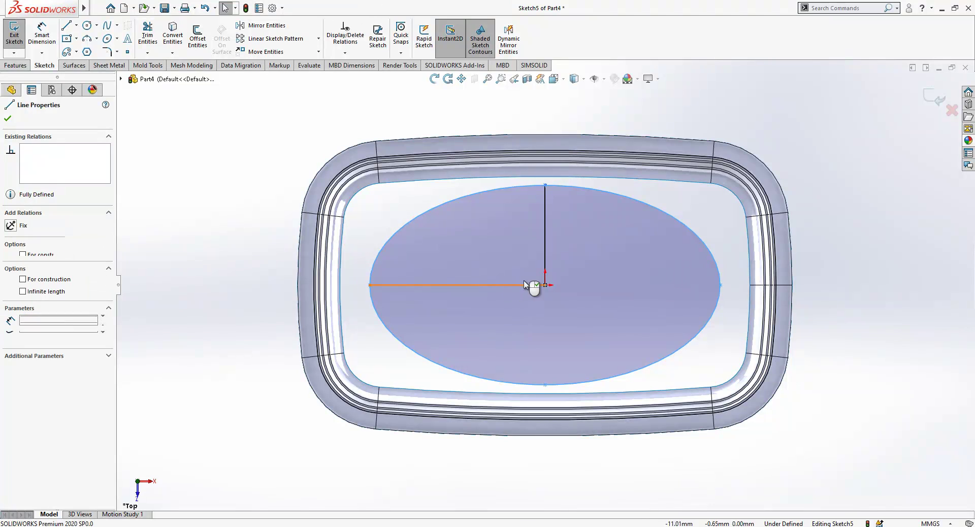
pyautogui.click(571, 320)
pyautogui.click(546, 234)
pyautogui.click(649, 209)
# Step: Dimension the ellipse's overall height between its upper and lower points to 57.5 mm
pyautogui.click(42, 36)
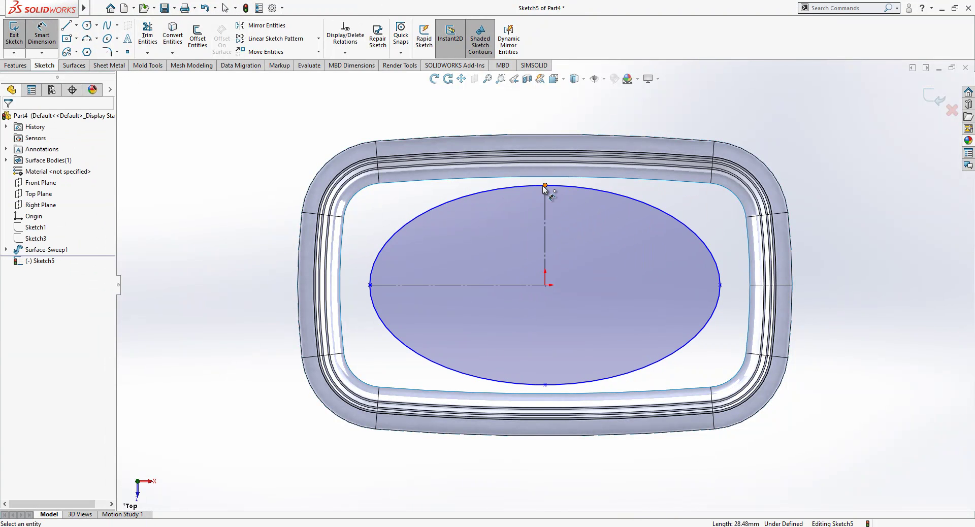
pyautogui.click(545, 186)
pyautogui.click(545, 385)
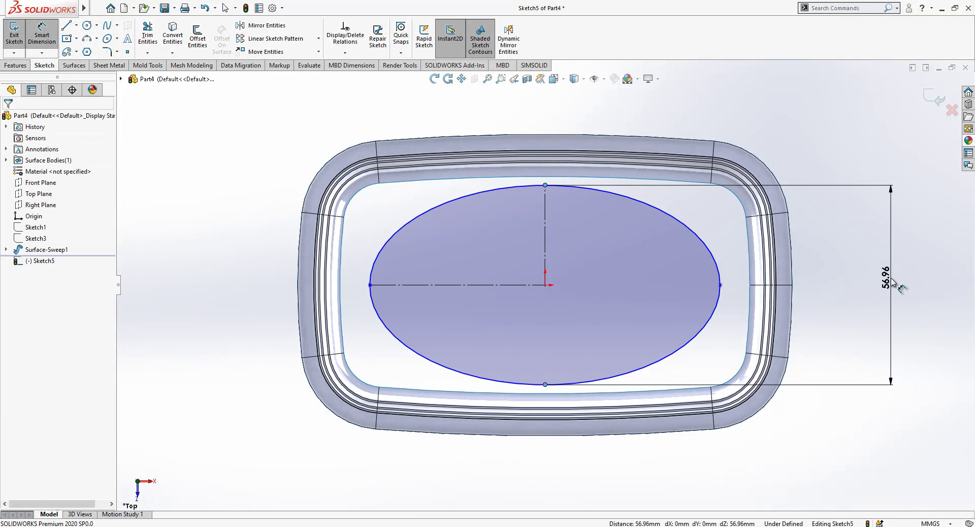
pyautogui.click(892, 283)
pyautogui.write('6')
pyautogui.press('BackSpace')
pyautogui.write('57.5')
pyautogui.press('Return')
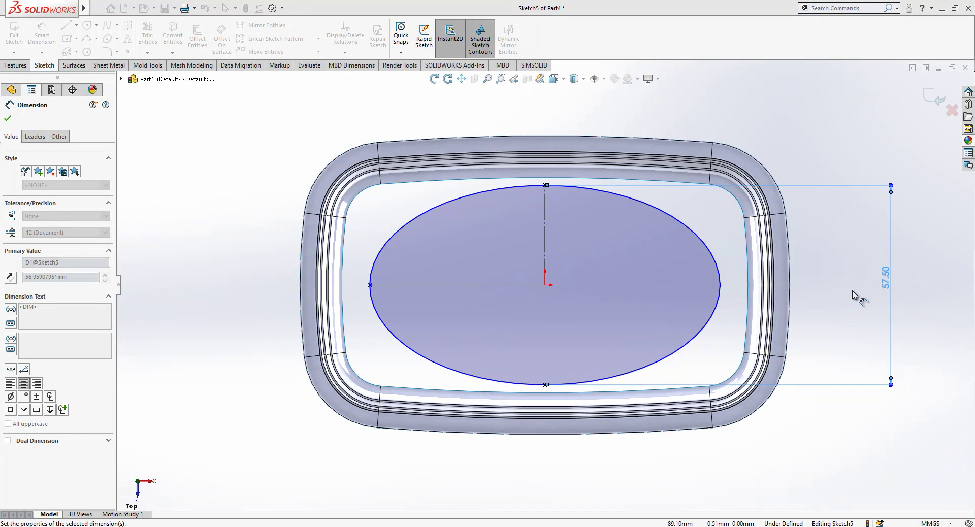
# Step: Dimension the ellipse's overall width to 105 mm and exit the sketch
pyautogui.click(721, 286)
pyautogui.click(370, 285)
pyautogui.click(514, 116)
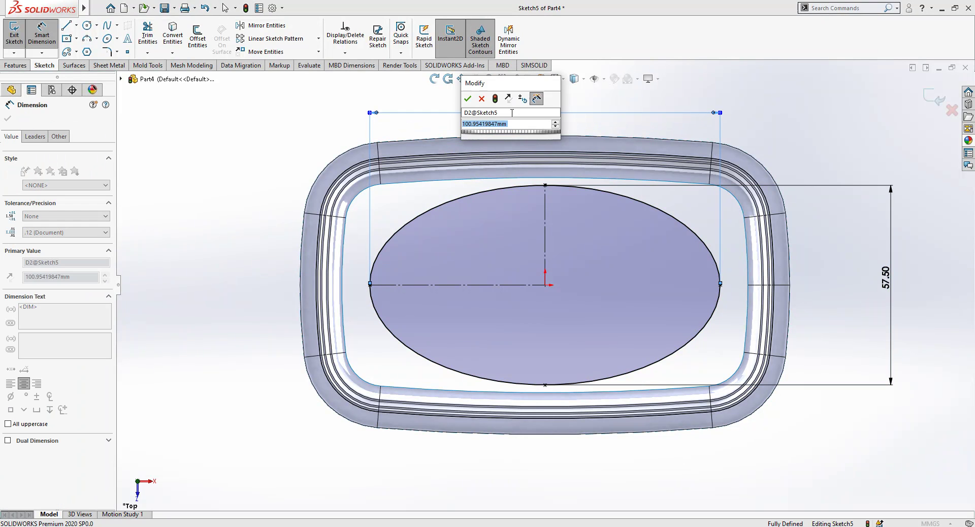
pyautogui.write('105')
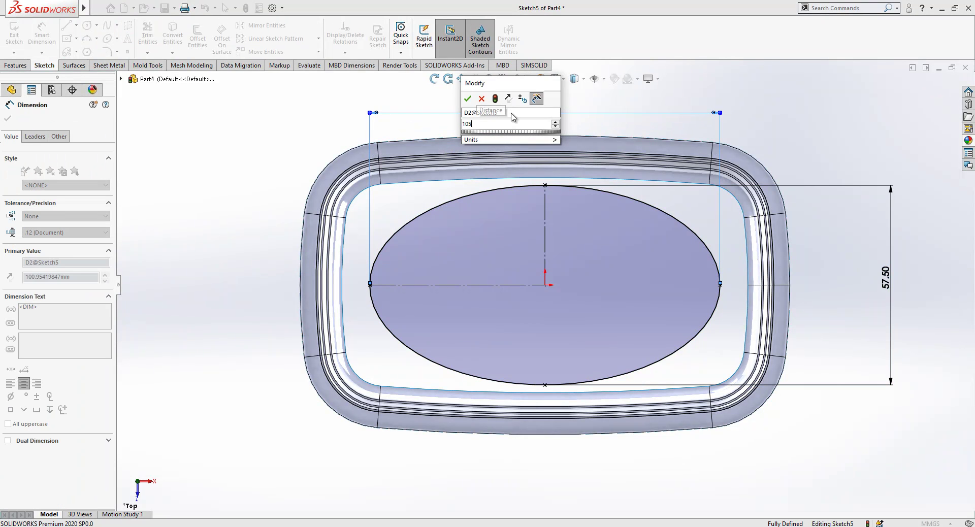
pyautogui.press('Return')
pyautogui.click(215, 219)
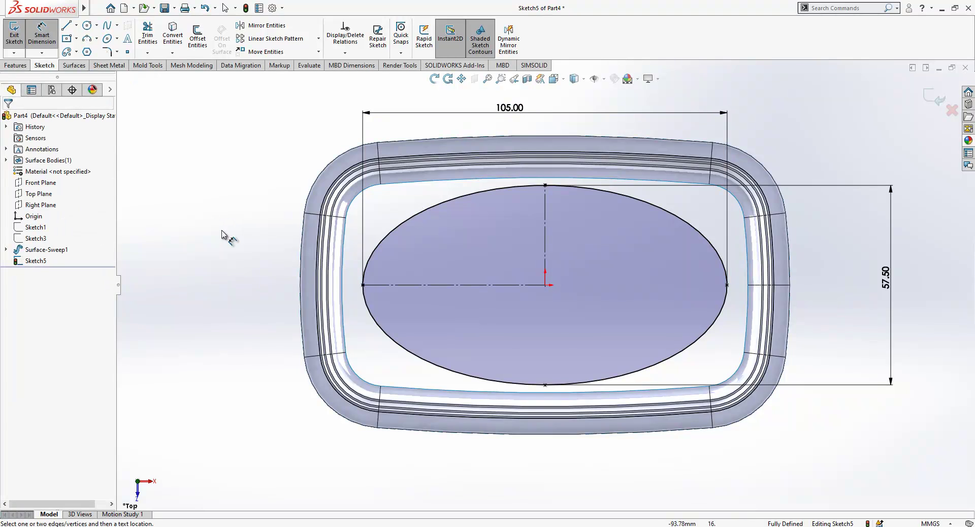
pyautogui.press('f')
pyautogui.click(932, 97)
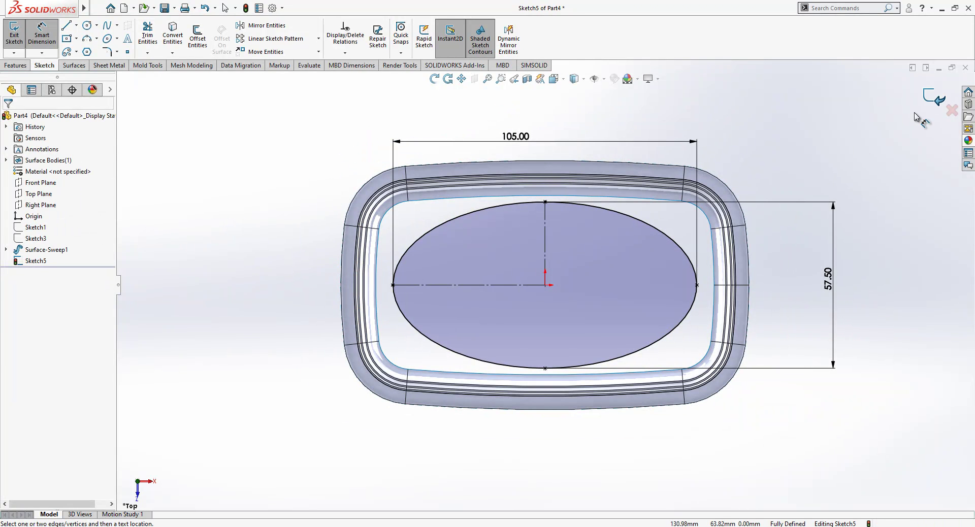
# Step: Start a sketch on the Front Plane and hide the swept surface body
pyautogui.moveTo(607, 348)
pyautogui.mouseDown(button='middle')
pyautogui.moveTo(605, 294)
pyautogui.moveTo(651, 115)
pyautogui.mouseUp(button='middle')
pyautogui.scroll(3, 628, 324)
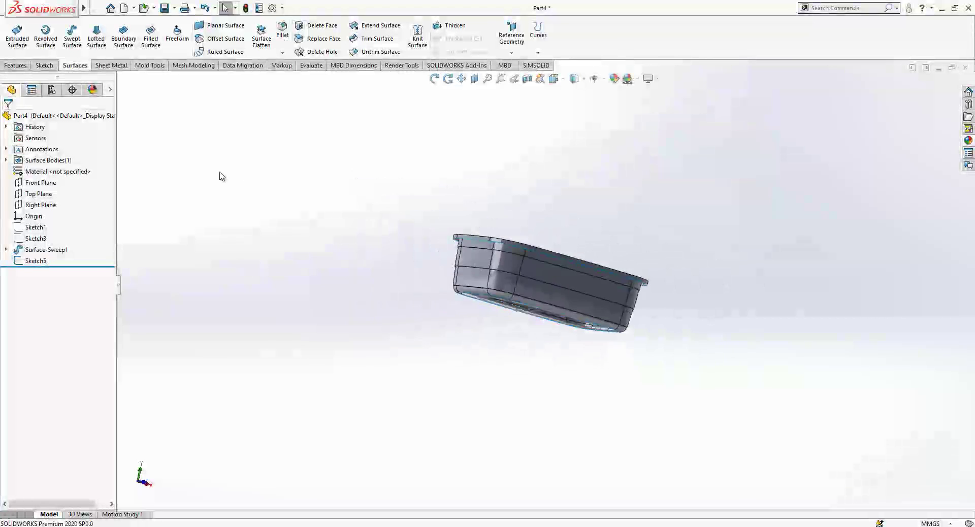
pyautogui.click(39, 197)
pyautogui.moveTo(273, 226); pyautogui.dragTo(226, 316, button='middle')
pyautogui.click(313, 331)
pyautogui.scroll(1, 314, 333)
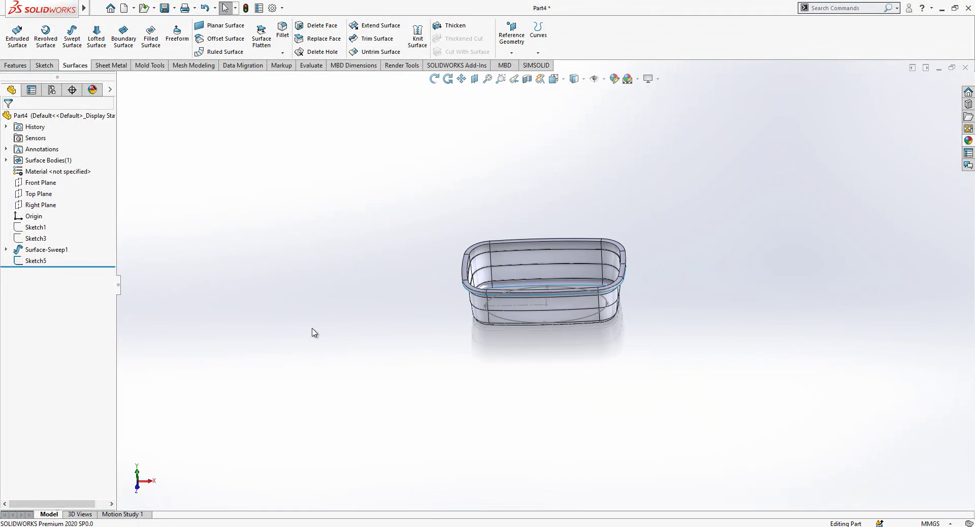
pyautogui.click(37, 183)
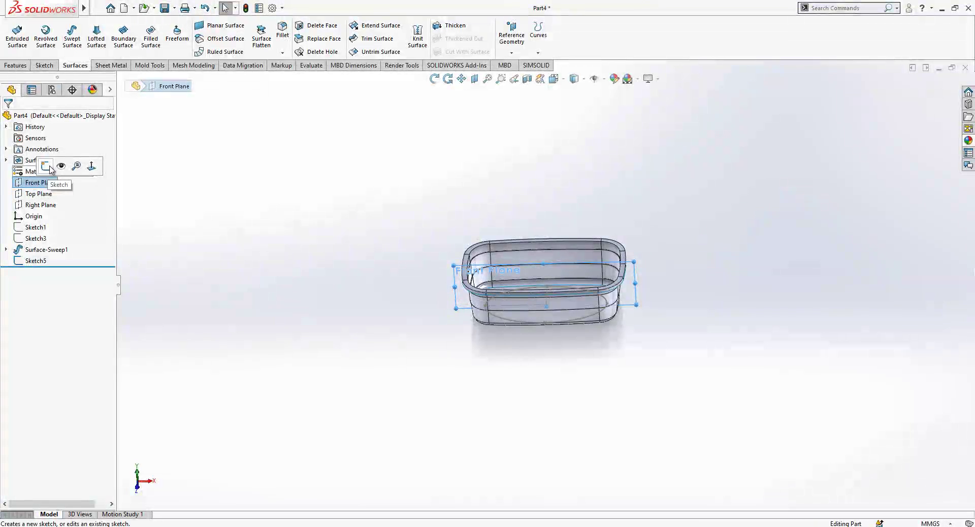
pyautogui.click(43, 166)
pyautogui.moveTo(594, 303); pyautogui.dragTo(583, 197, button='middle')
pyautogui.scroll(-1, 579, 218)
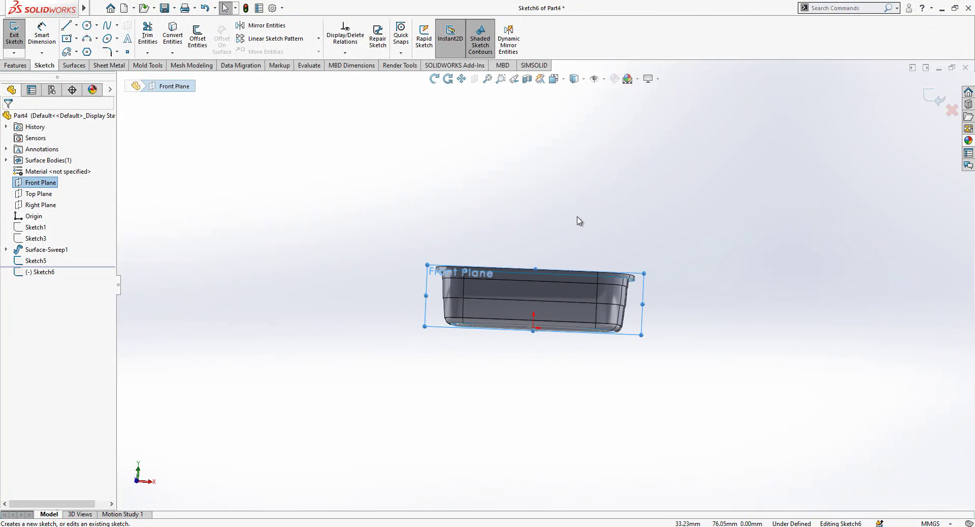
pyautogui.click(47, 160)
pyautogui.click(84, 142)
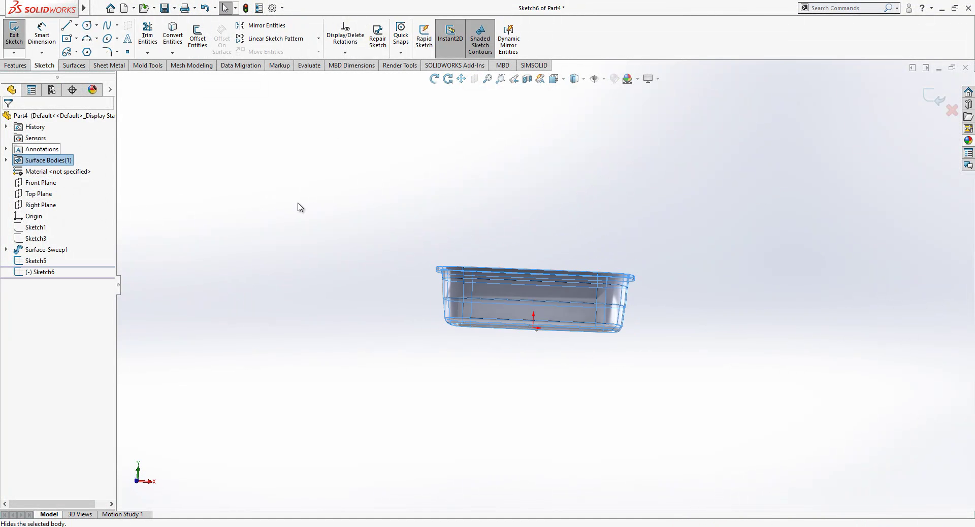
# Step: Draw a shallow three-point arc spanning both sides of the origin, rising about 2.4 mm above it at the middle
pyautogui.click(38, 182)
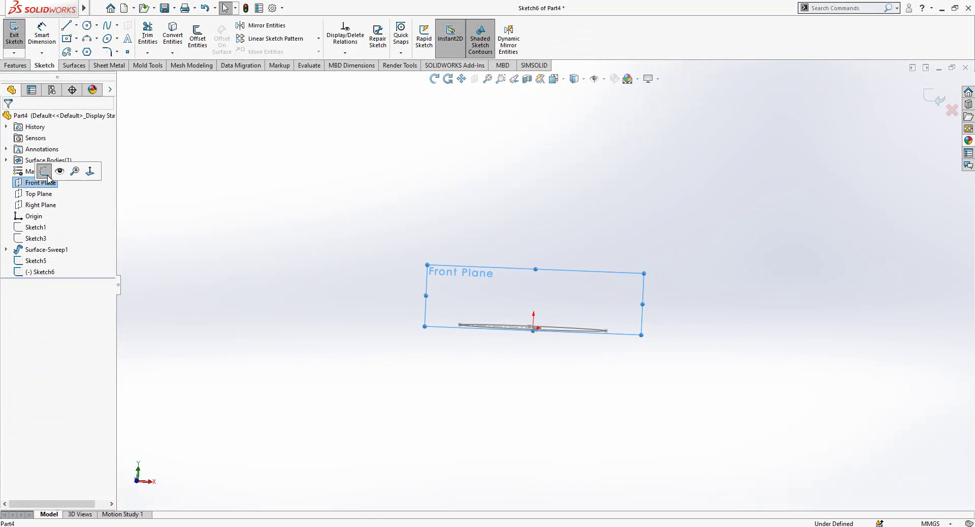
pyautogui.click(88, 173)
pyautogui.click(87, 39)
pyautogui.click(298, 285)
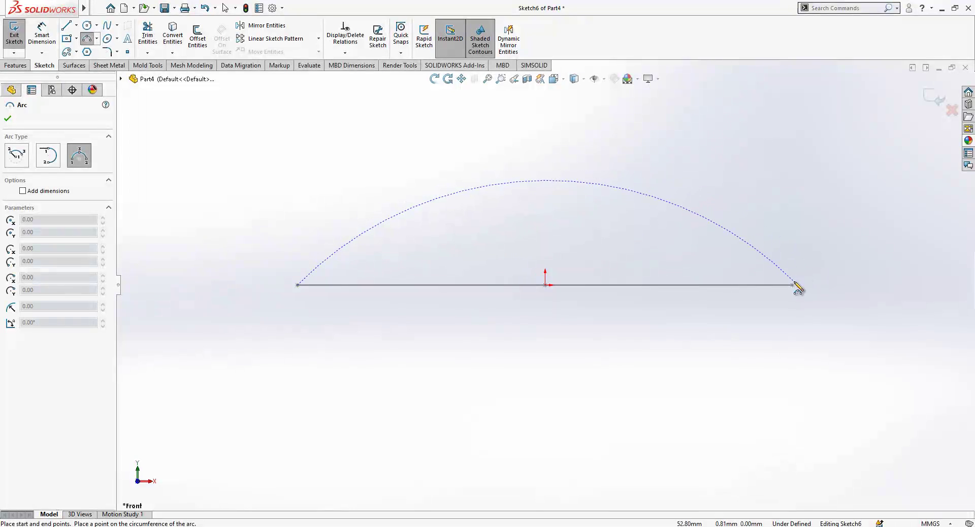
pyautogui.click(793, 284)
pyautogui.click(546, 275)
pyautogui.press('Escape')
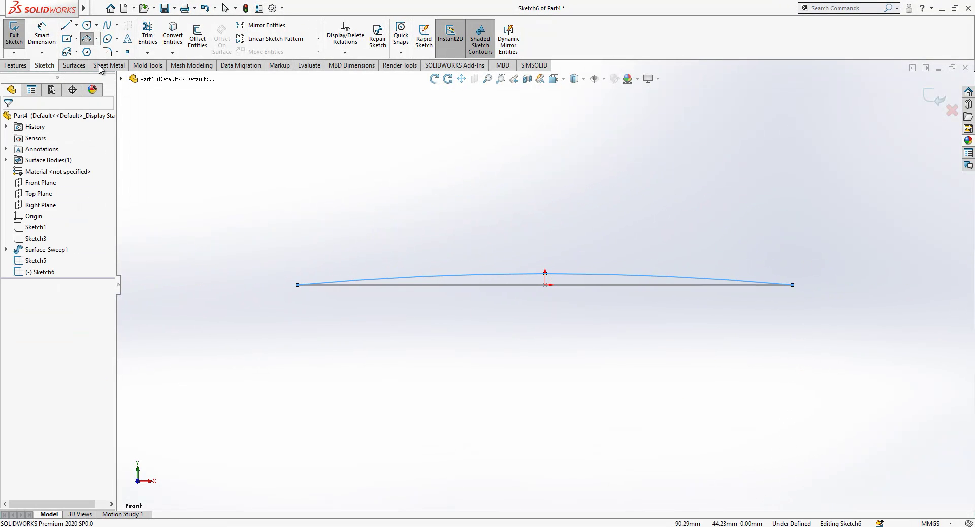
# Step: Draw a vertical line from the origin to the top of the arc and make it a construction line
pyautogui.click(66, 25)
pyautogui.scroll(-2, 553, 284)
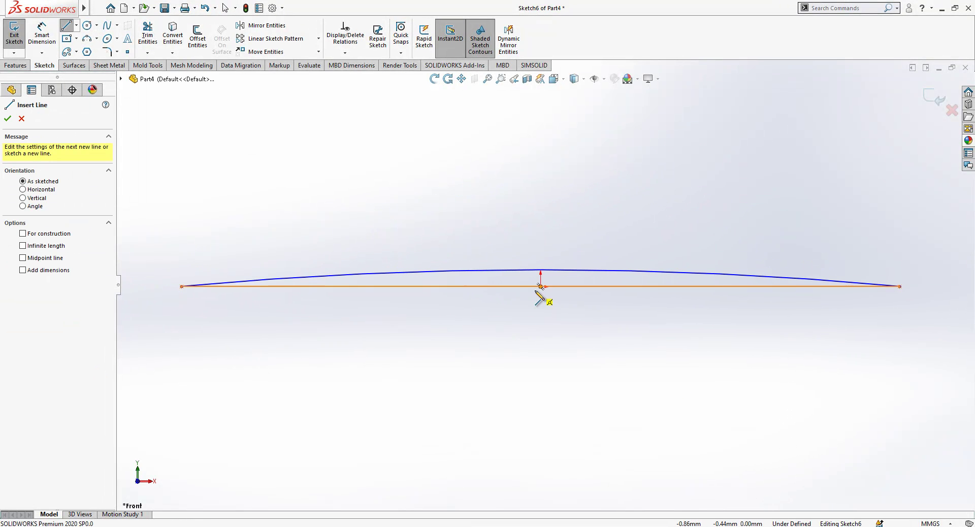
pyautogui.click(540, 286)
pyautogui.click(541, 270)
pyautogui.press('Escape')
pyautogui.press('Escape')
pyautogui.scroll(-2, 549, 283)
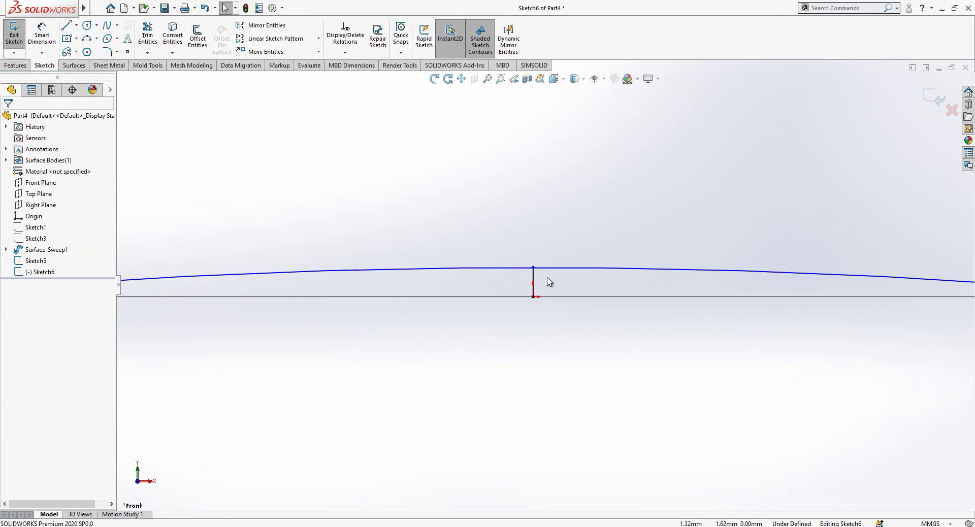
pyautogui.click(534, 282)
pyautogui.click(391, 176)
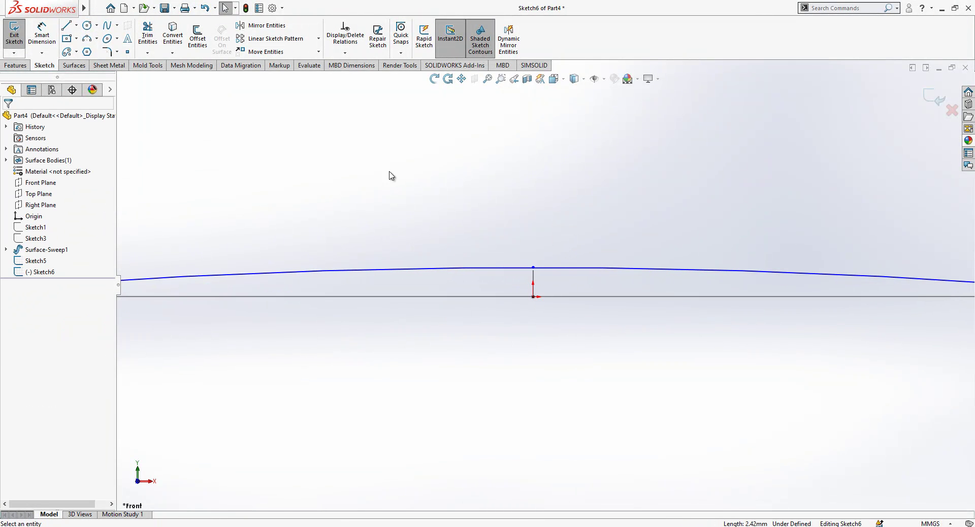
# Step: Dimension the vertical construction line under the arc to 3.5 mm
pyautogui.click(47, 34)
pyautogui.doubleClick(565, 285)
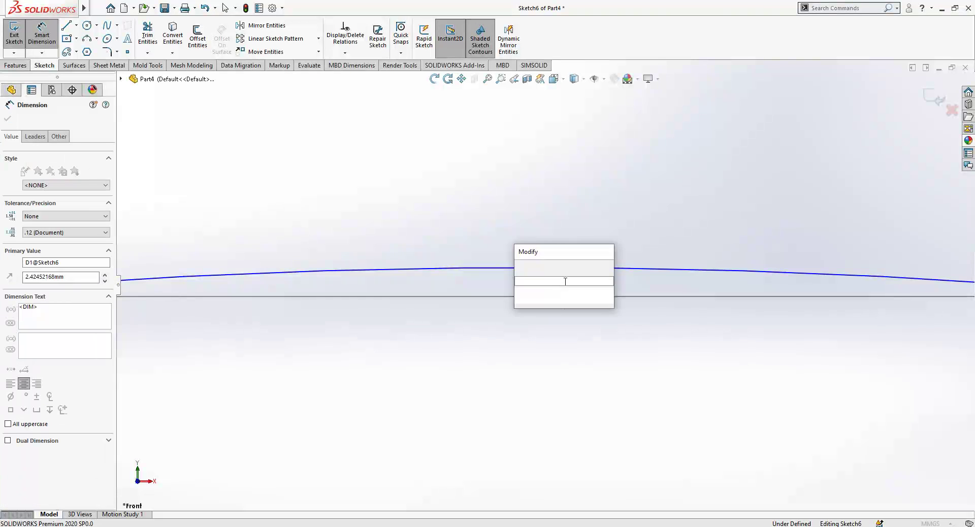
pyautogui.write('3.5')
pyautogui.press('Return')
pyautogui.press('Escape')
pyautogui.moveTo(574, 246); pyautogui.dragTo(587, 289, button='middle')
pyautogui.press('Escape')
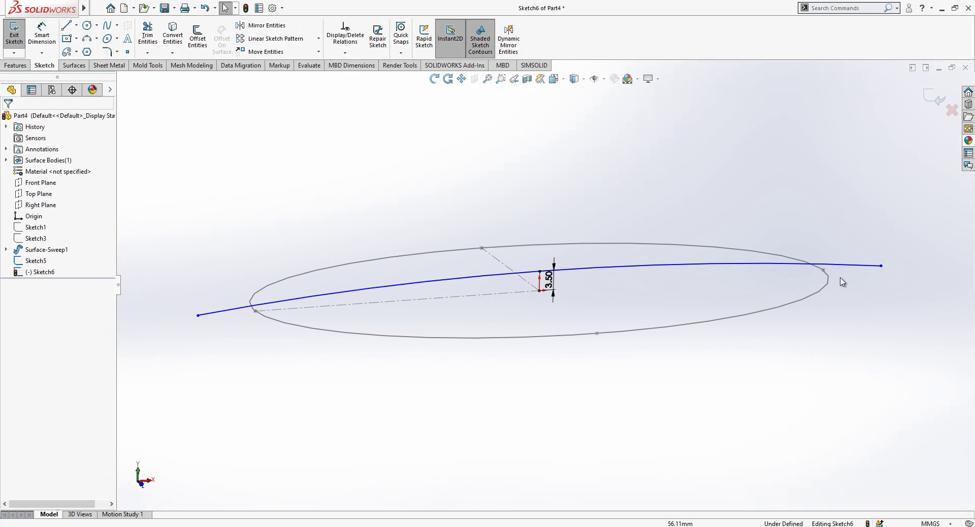
# Step: Make the arc's end point coincident with the ellipse at the end of its long axis
pyautogui.click(882, 267)
pyautogui.keyDown('ctrl'); pyautogui.click(823, 272); pyautogui.keyUp('ctrl')
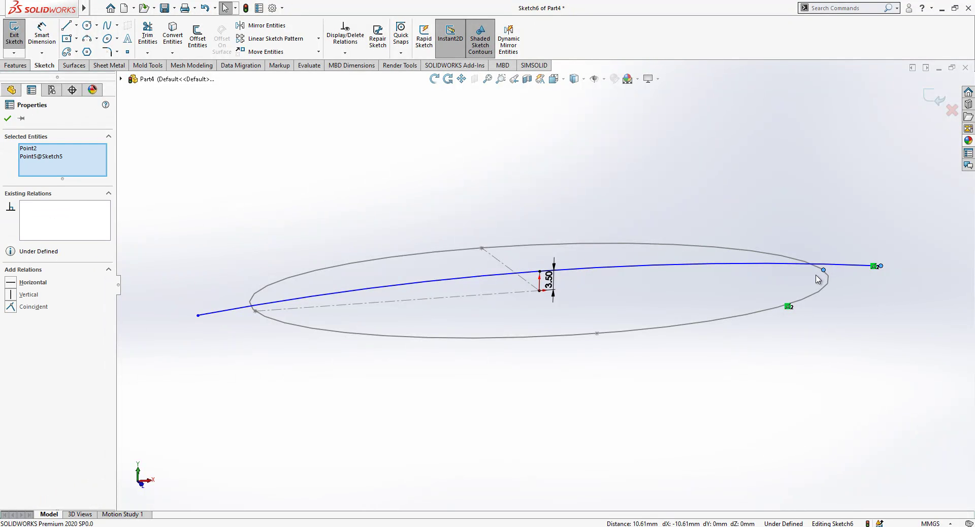
pyautogui.click(831, 342)
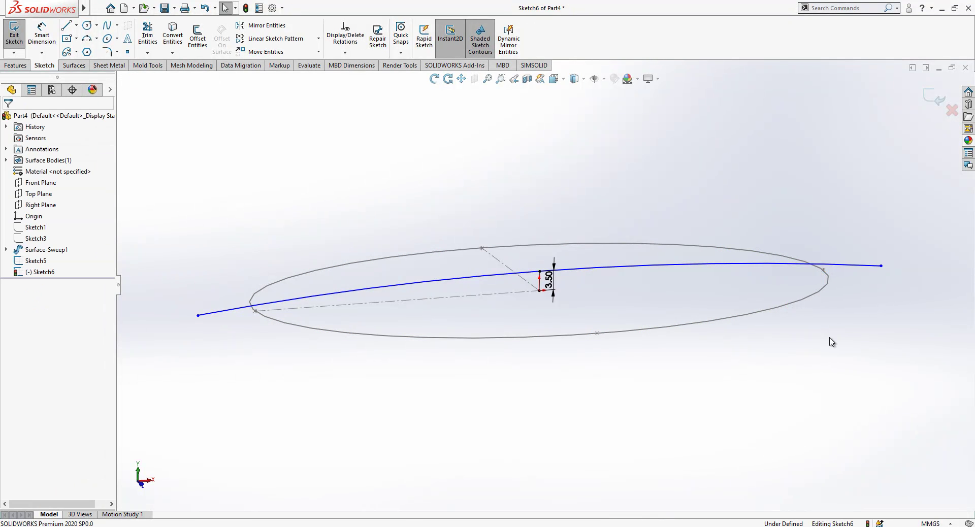
pyautogui.click(881, 266)
pyautogui.keyDown('ctrl'); pyautogui.click(789, 306); pyautogui.keyUp('ctrl')
pyautogui.click(10, 307)
pyautogui.click(272, 375)
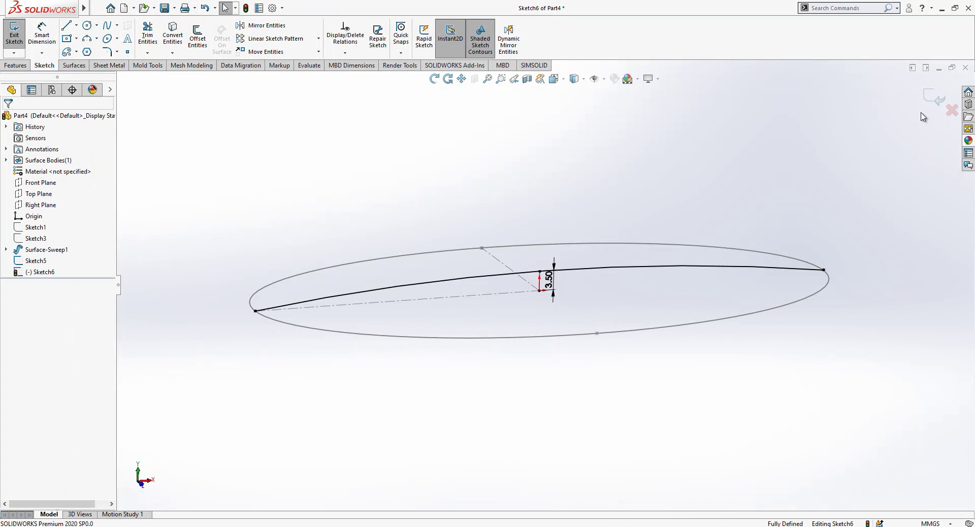
# Step: Exit the arc sketch and start a new sketch on the Right Plane
pyautogui.click(37, 204)
pyautogui.click(45, 190)
pyautogui.moveTo(517, 311)
pyautogui.mouseDown(button='middle')
pyautogui.moveTo(666, 283)
pyautogui.moveTo(643, 349)
pyautogui.mouseUp(button='middle')
pyautogui.moveTo(591, 242); pyautogui.dragTo(584, 196, button='middle')
pyautogui.click(569, 200)
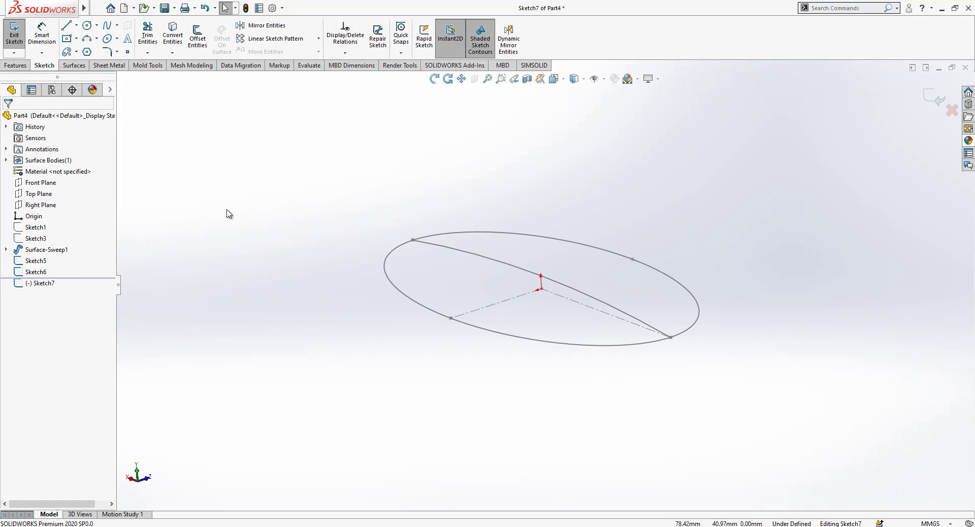
pyautogui.click(49, 204)
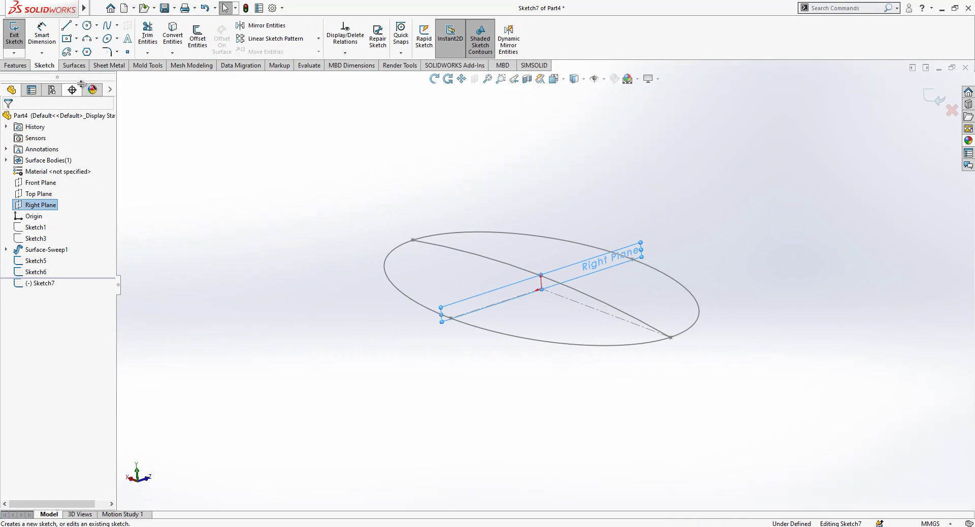
# Step: Draw a three-point arc between the ellipse's two short-axis points, bulging up to the top of the first arc
pyautogui.click(88, 40)
pyautogui.scroll(-2, 521, 290)
pyautogui.click(420, 331)
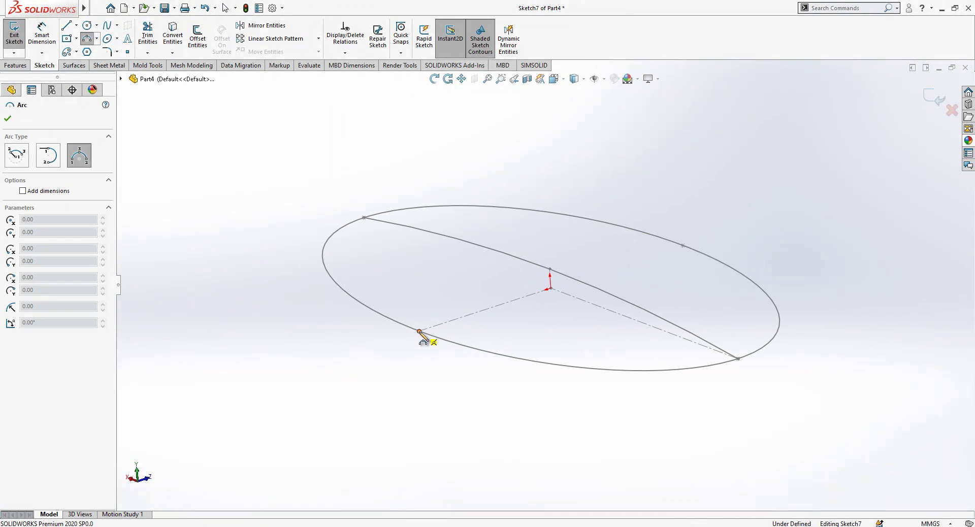
pyautogui.click(682, 246)
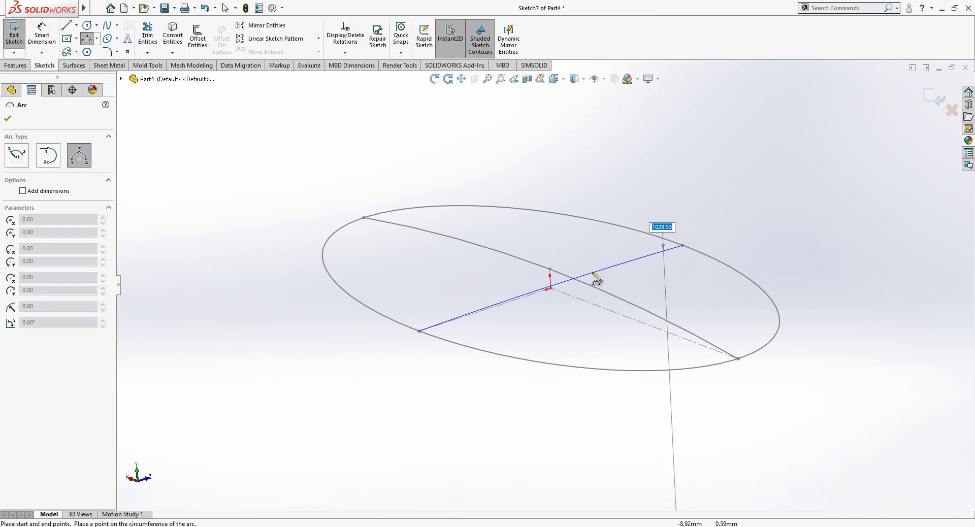
pyautogui.click(550, 269)
pyautogui.press('Escape')
# Step: Make the new arc coincident with the top point of the first arc's vertical line and exit the sketch
pyautogui.click(557, 268)
pyautogui.keyDown('ctrl'); pyautogui.click(550, 269); pyautogui.keyUp('ctrl')
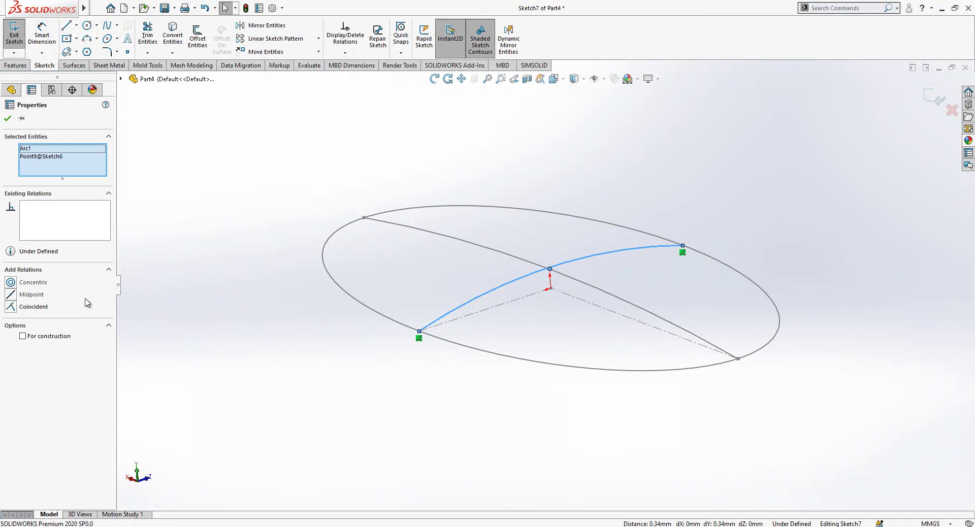
pyautogui.click(33, 307)
pyautogui.click(398, 382)
pyautogui.moveTo(513, 346)
pyautogui.mouseDown(button='middle')
pyautogui.moveTo(605, 334)
pyautogui.moveTo(598, 346)
pyautogui.mouseUp(button='middle')
pyautogui.click(938, 100)
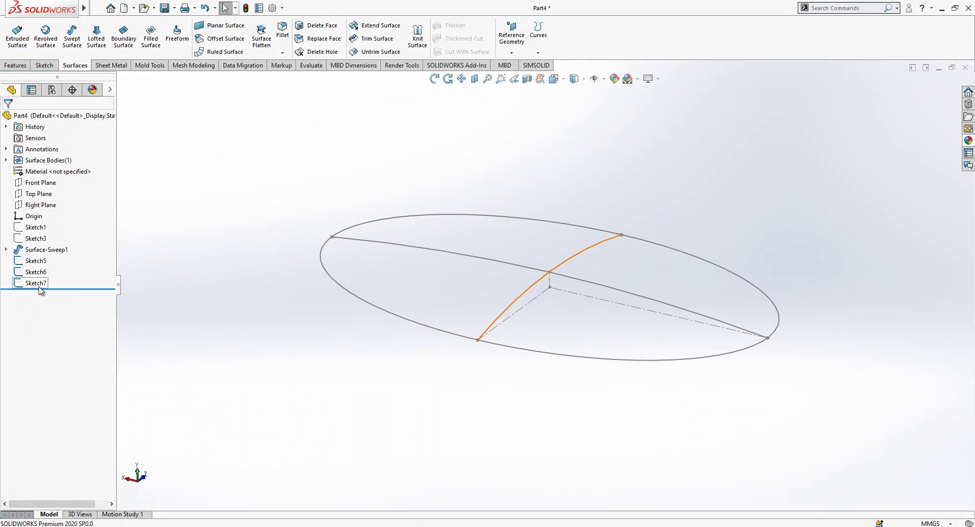
# Step: Create a filled surface with the ellipse as patch boundary, Contact edge setting, and both arcs as constraint curves
pyautogui.click(151, 40)
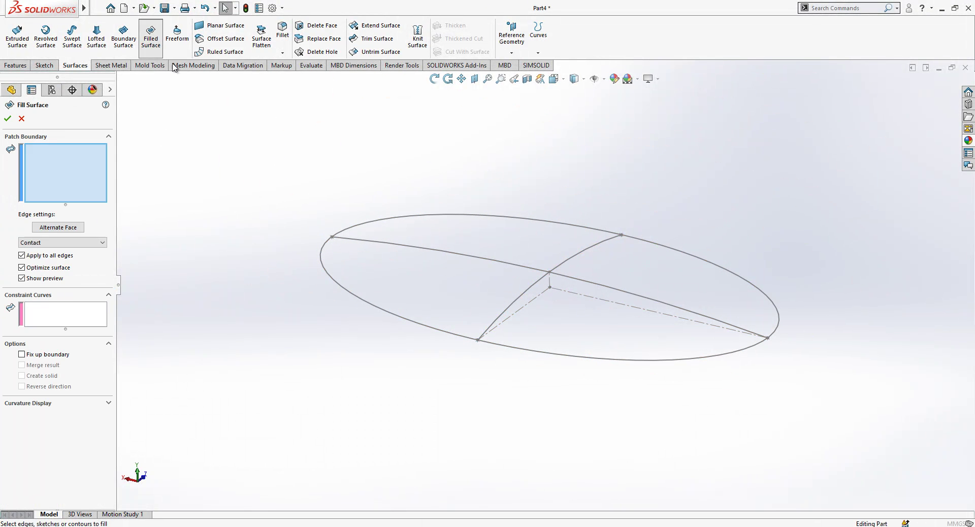
pyautogui.click(381, 223)
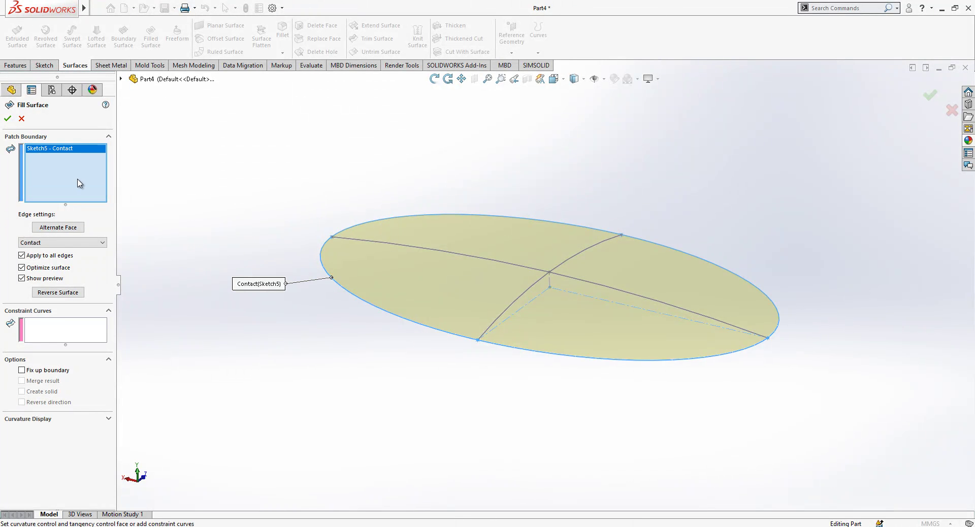
pyautogui.click(66, 330)
pyautogui.click(521, 299)
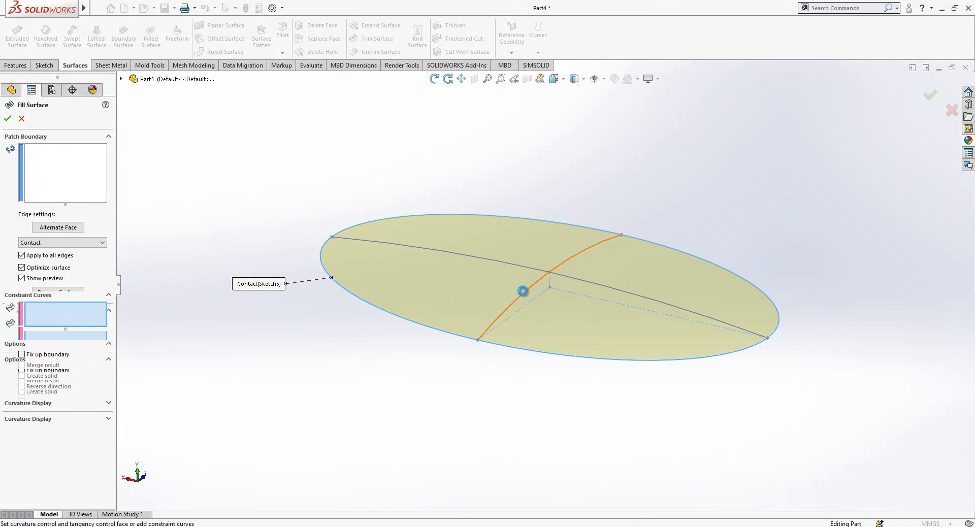
pyautogui.click(526, 272)
pyautogui.moveTo(561, 290)
pyautogui.mouseDown(button='middle')
pyautogui.moveTo(658, 236)
pyautogui.moveTo(684, 283)
pyautogui.moveTo(671, 283)
pyautogui.moveTo(718, 265)
pyautogui.moveTo(697, 305)
pyautogui.mouseUp(button='middle')
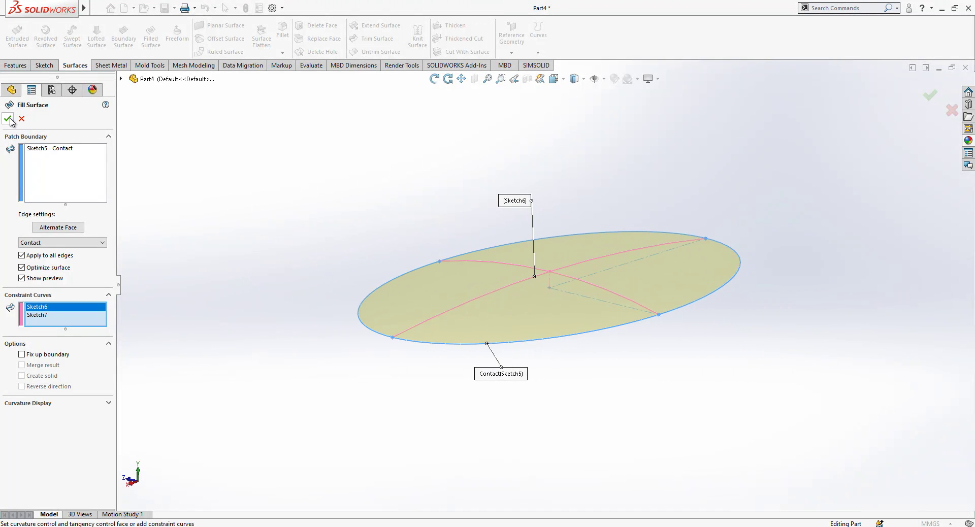
pyautogui.click(7, 118)
pyautogui.moveTo(616, 274); pyautogui.dragTo(427, 250, button='middle')
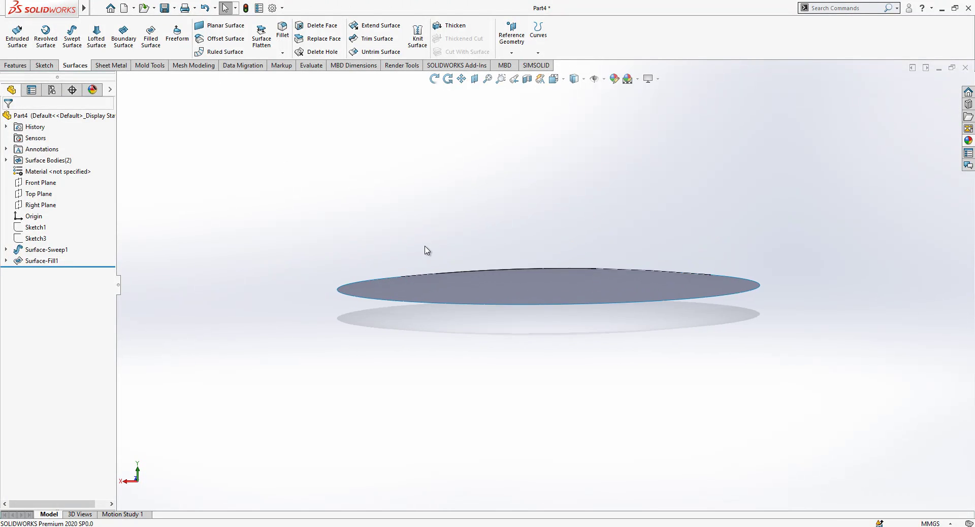
# Step: Show the hidden Surface-Sweep1 body again
pyautogui.click(6, 160)
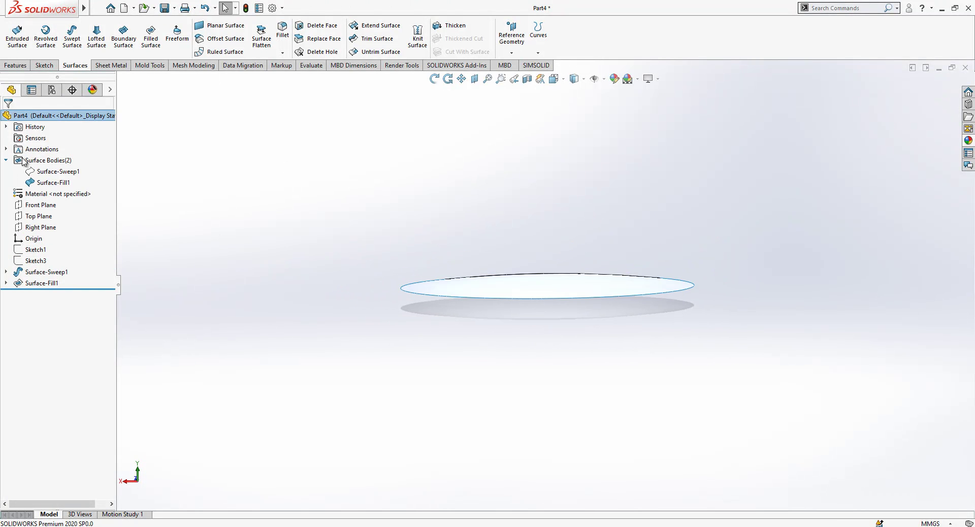
pyautogui.click(57, 172)
pyautogui.click(77, 152)
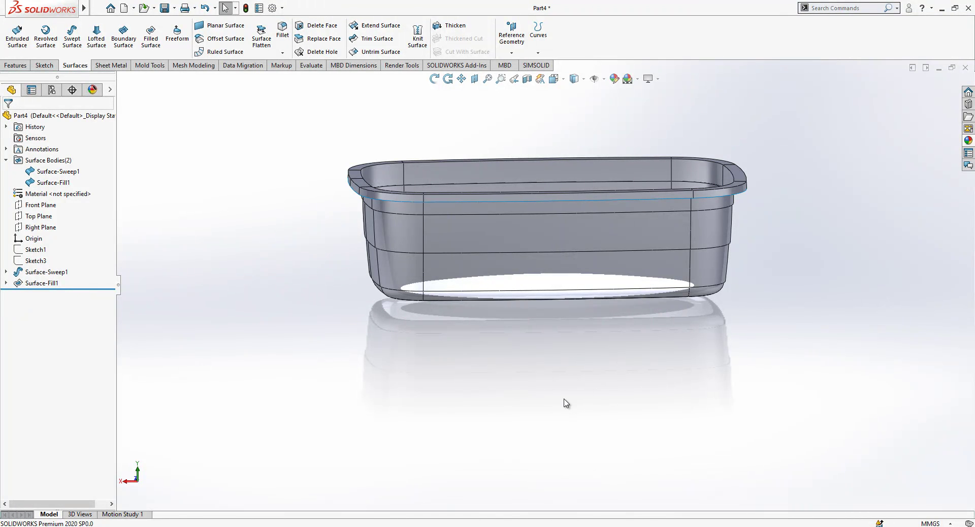
# Step: Start a sketch on the Top Plane and convert the filled surface's elliptical edge into it
pyautogui.moveTo(588, 405); pyautogui.dragTo(38, 231, button='middle')
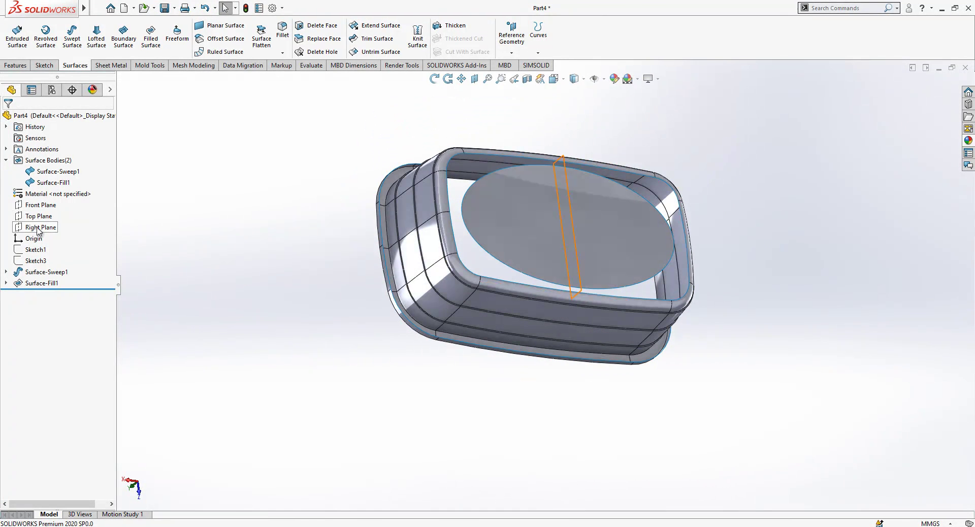
pyautogui.click(41, 213)
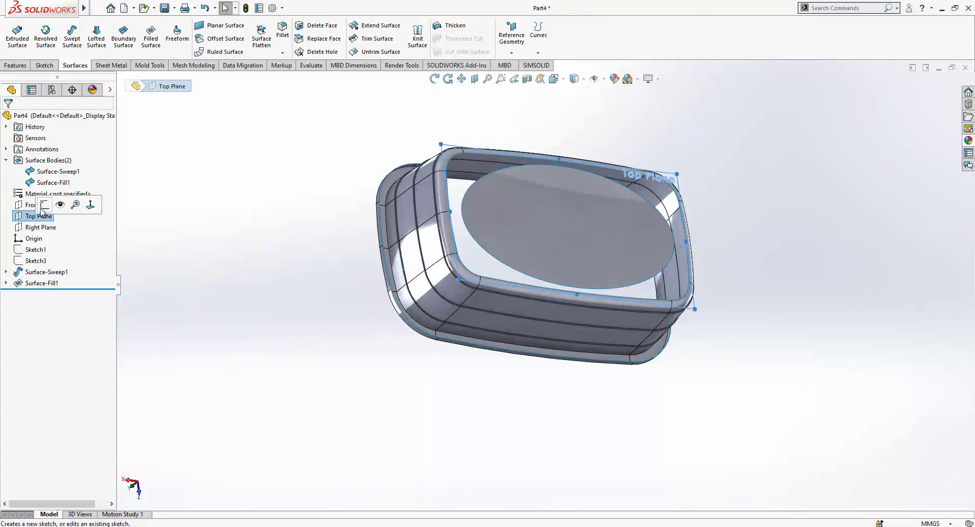
pyautogui.click(45, 204)
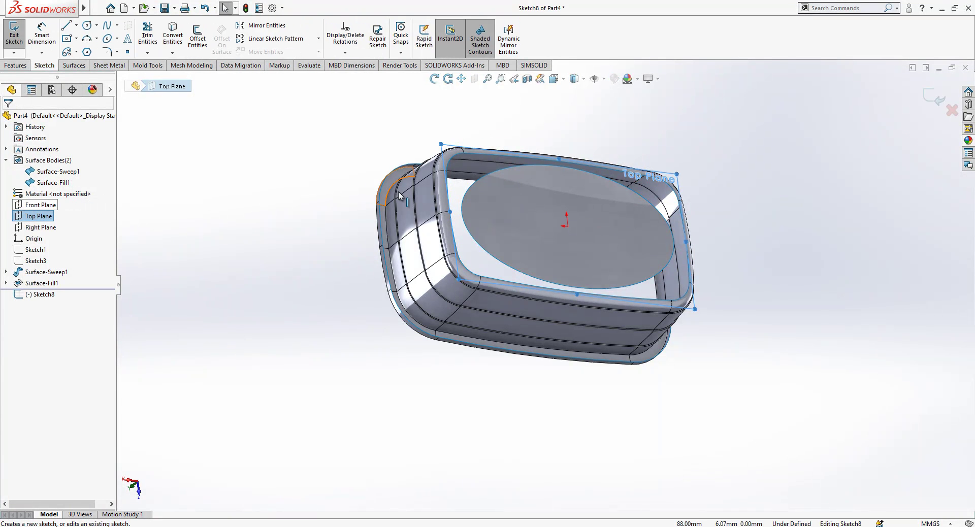
pyautogui.click(477, 182)
pyautogui.click(179, 35)
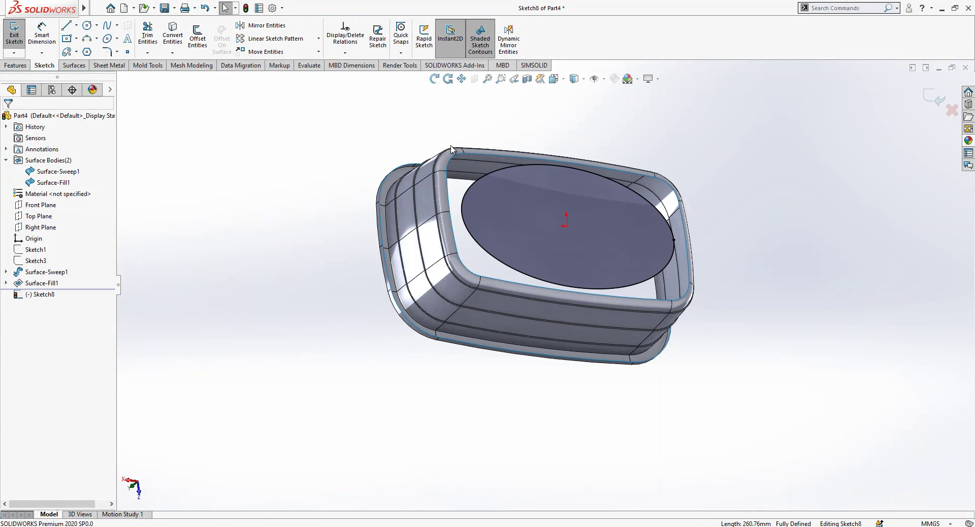
# Step: Convert the tangent chain of inner edges around the swept wall's bottom opening into the sketch and exit the sketch
pyautogui.rightClick(457, 162)
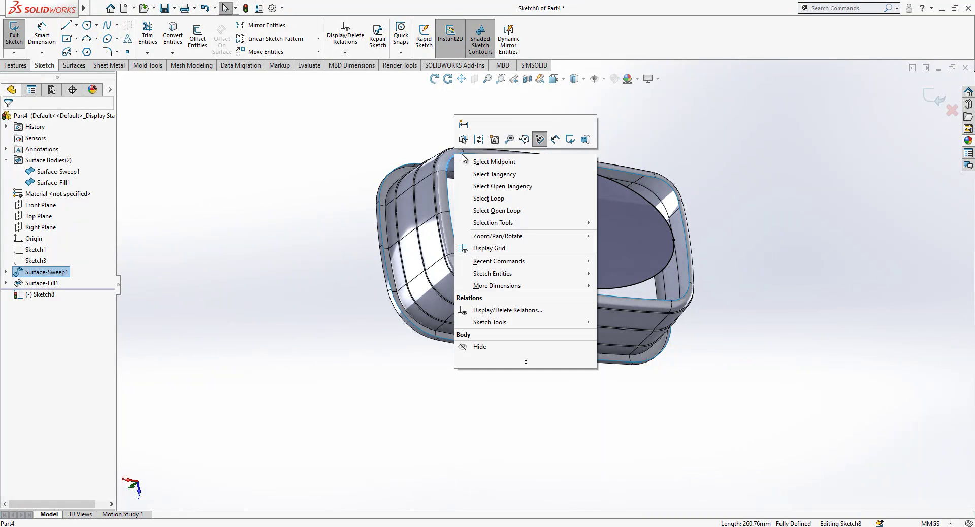
pyautogui.click(495, 175)
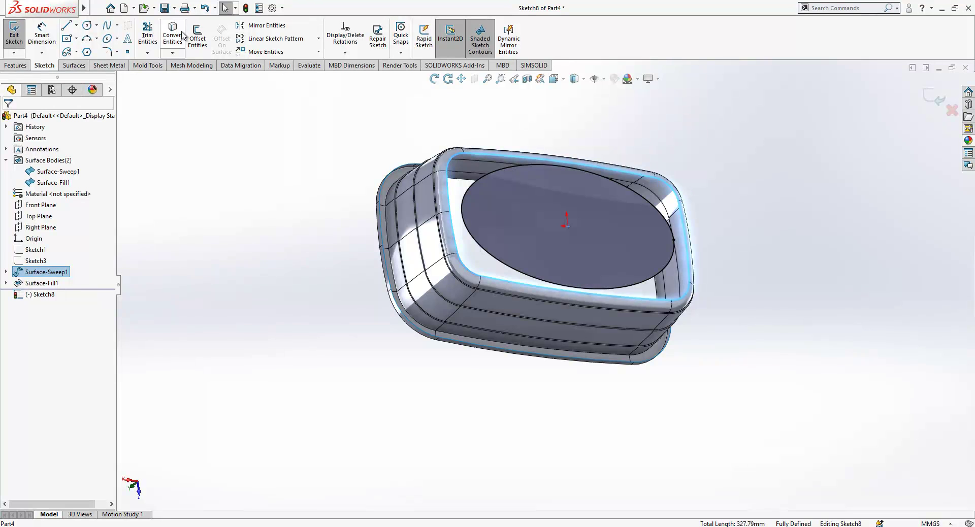
pyautogui.moveTo(263, 96); pyautogui.dragTo(760, 228, button='middle')
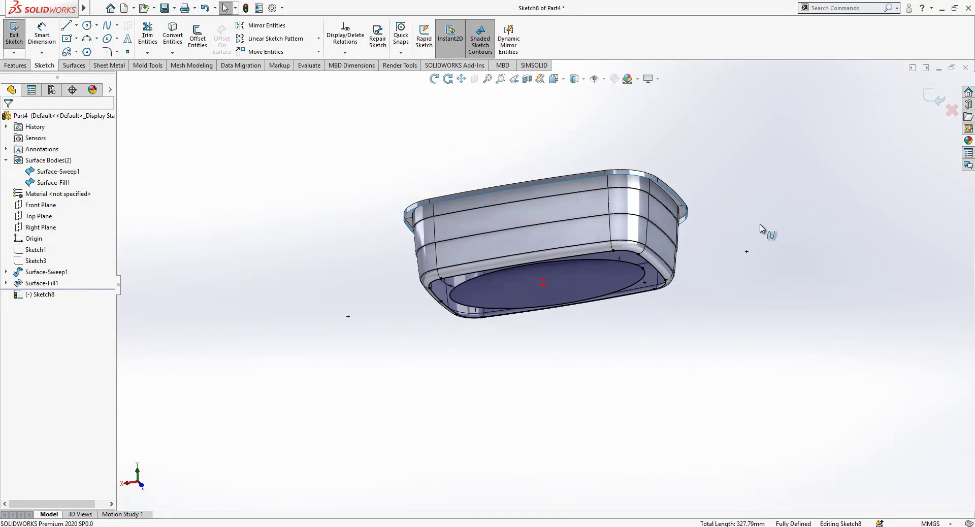
pyautogui.click(928, 100)
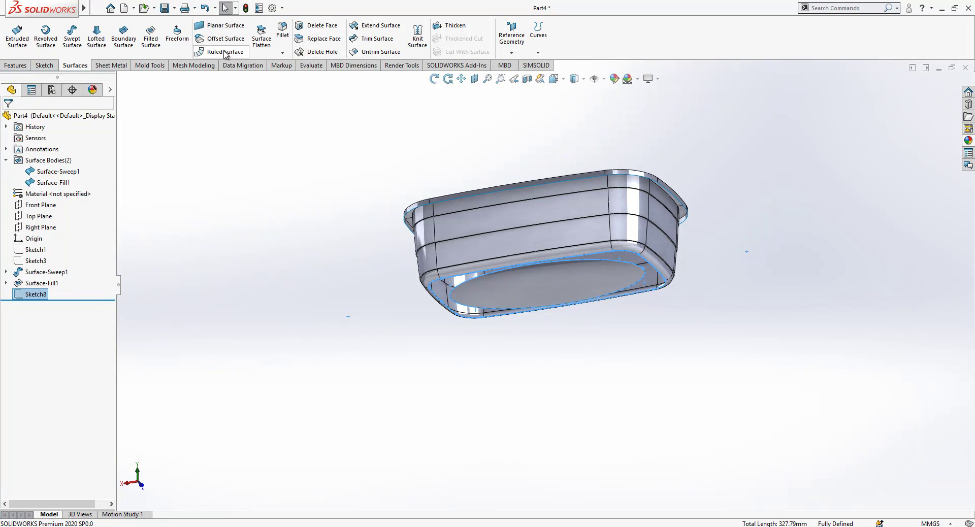
# Step: Create a planar surface from the sketch, filling the bottom between the ellipse and the swept wall
pyautogui.click(214, 26)
pyautogui.moveTo(576, 289); pyautogui.dragTo(609, 385, button='middle')
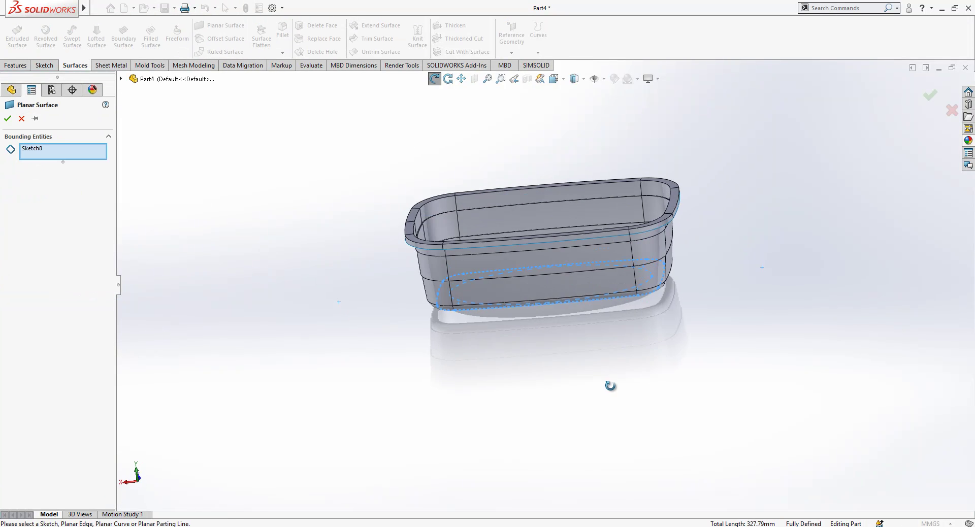
pyautogui.press('Return')
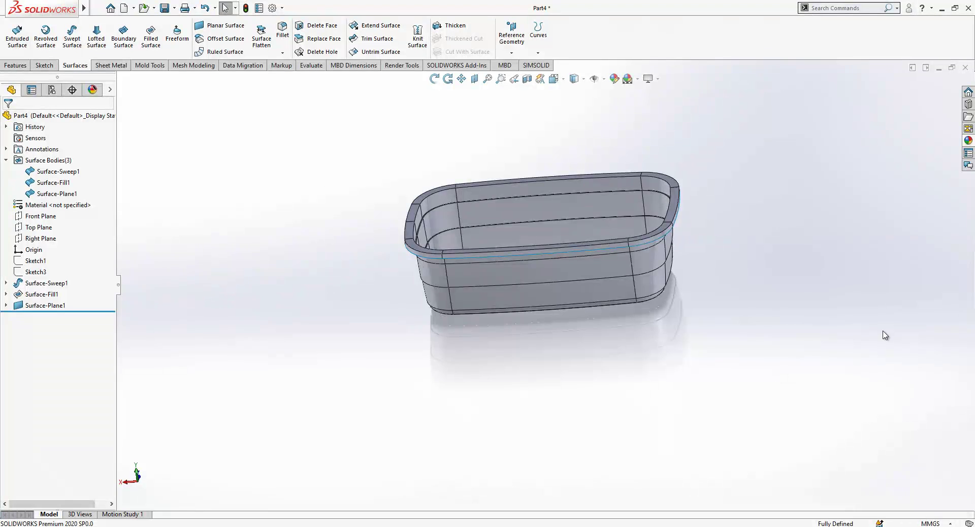
# Step: Try to knit Surface-Sweep1, Surface-Fill1 and Surface-Plane1 together, and undo the knit
pyautogui.moveTo(613, 203); pyautogui.dragTo(624, 235, button='middle')
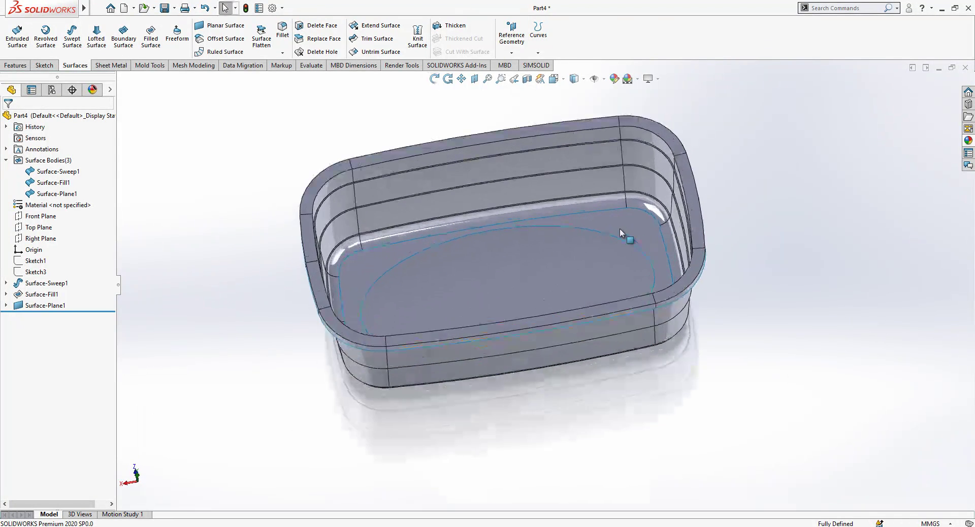
pyautogui.scroll(3, 627, 257)
pyautogui.scroll(-3, 539, 190)
pyautogui.click(418, 38)
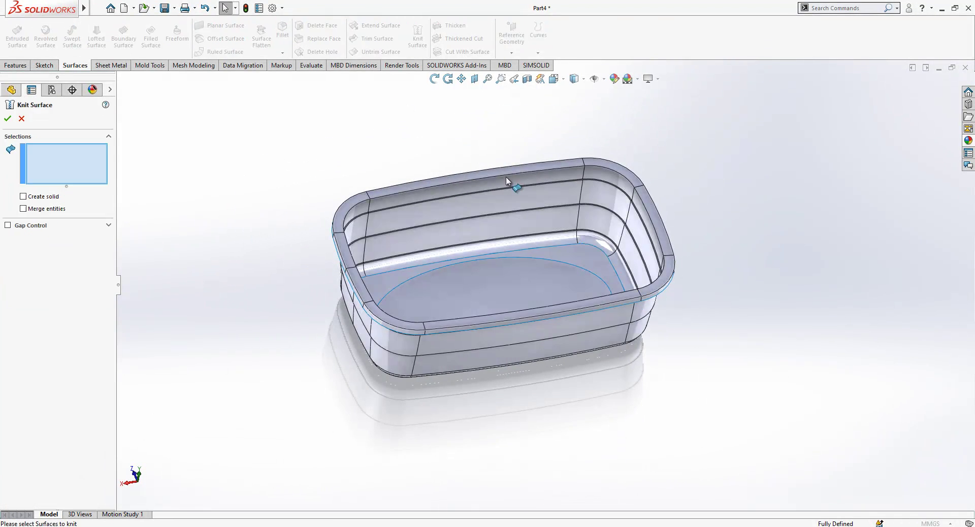
pyautogui.click(508, 180)
pyautogui.click(412, 268)
pyautogui.click(393, 278)
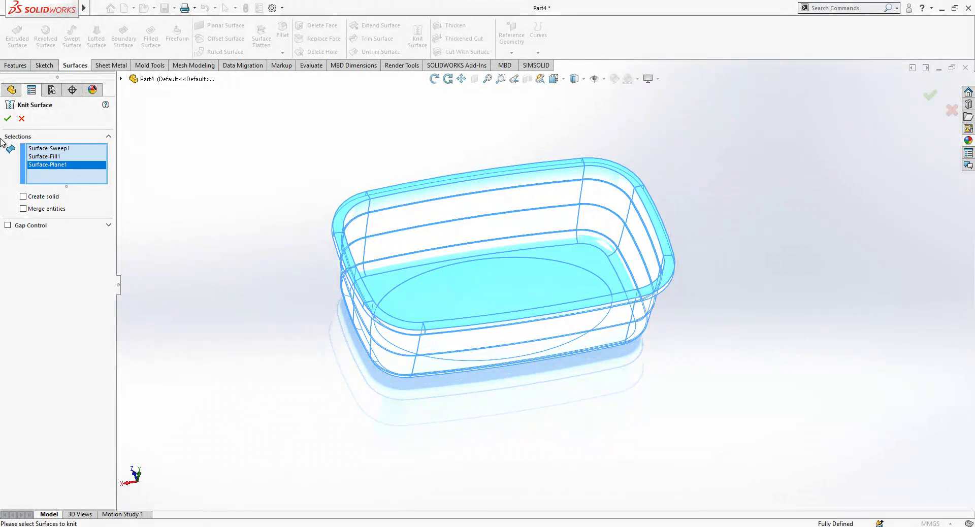
pyautogui.press('Return')
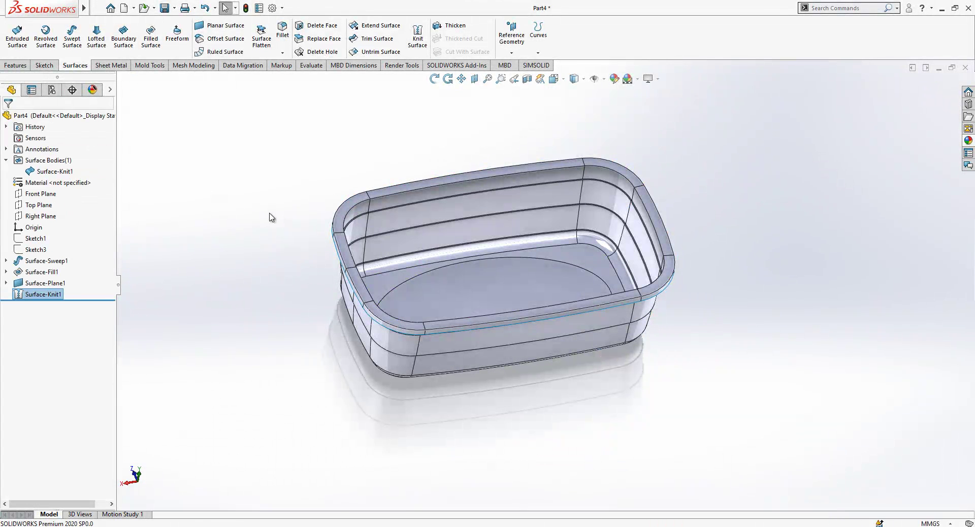
pyautogui.hotkey('ctrl', 'z')
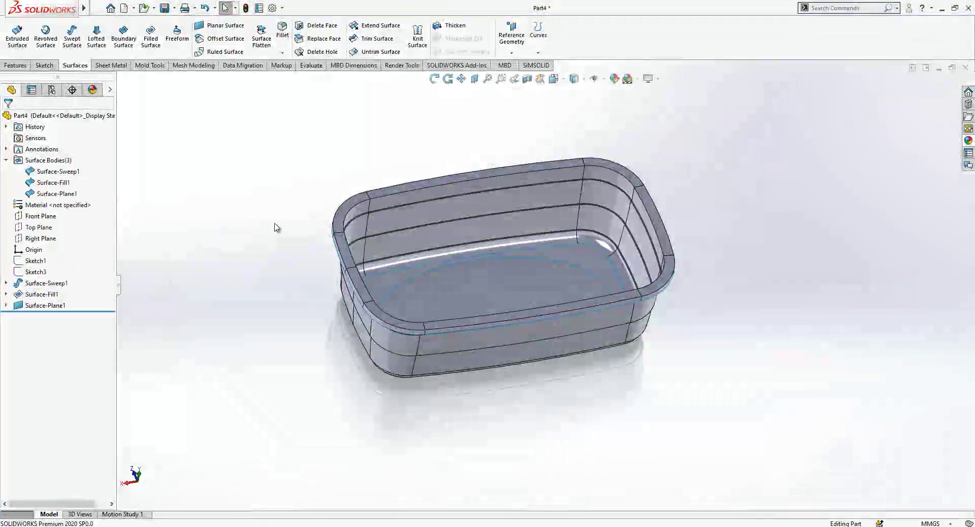
# Step: Knit the swept wall, the planar bottom and the domed fill into one surface body without creating a solid
pyautogui.click(393, 207)
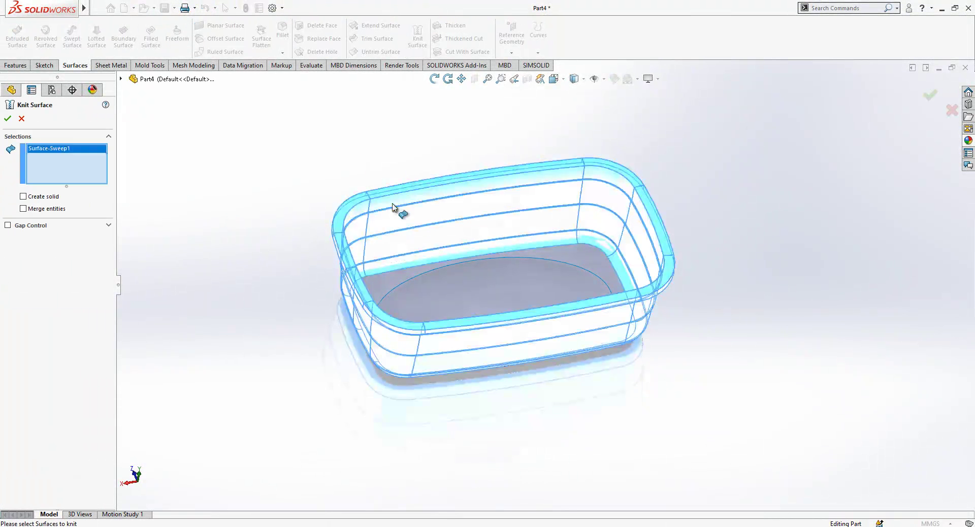
pyautogui.click(396, 280)
pyautogui.click(426, 294)
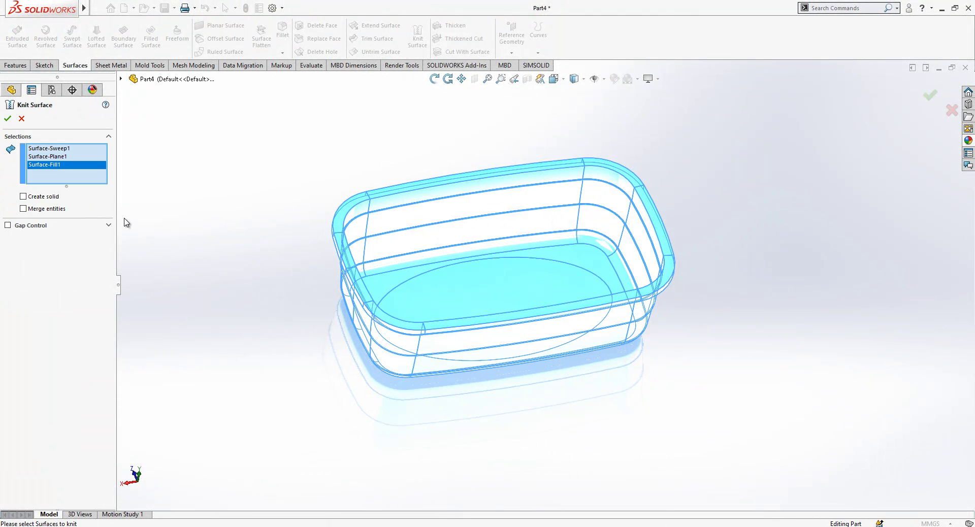
pyautogui.press('Return')
# Step: Fillet the elliptical edge on the container's bottom with a 10 mm radius
pyautogui.moveTo(648, 322); pyautogui.dragTo(583, 300, button='middle')
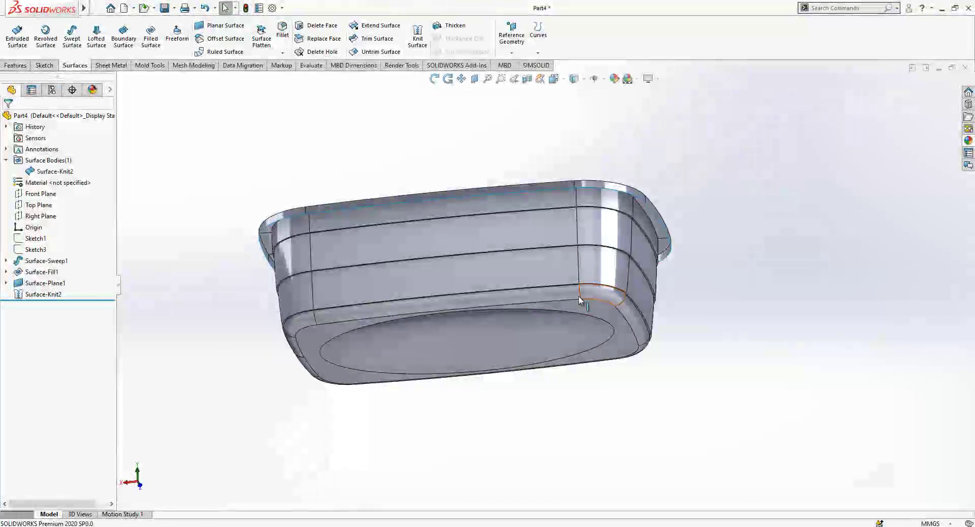
pyautogui.click(562, 314)
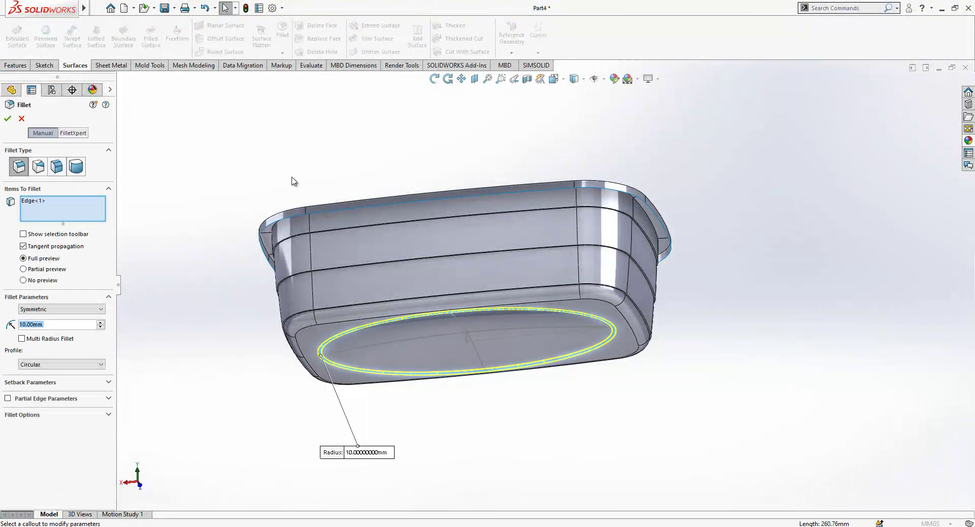
pyautogui.press('Return')
# Step: Fillet the three tangent edge loops running around the container's stepped side wall with a 2 mm radius
pyautogui.moveTo(424, 267); pyautogui.dragTo(441, 417, button='middle')
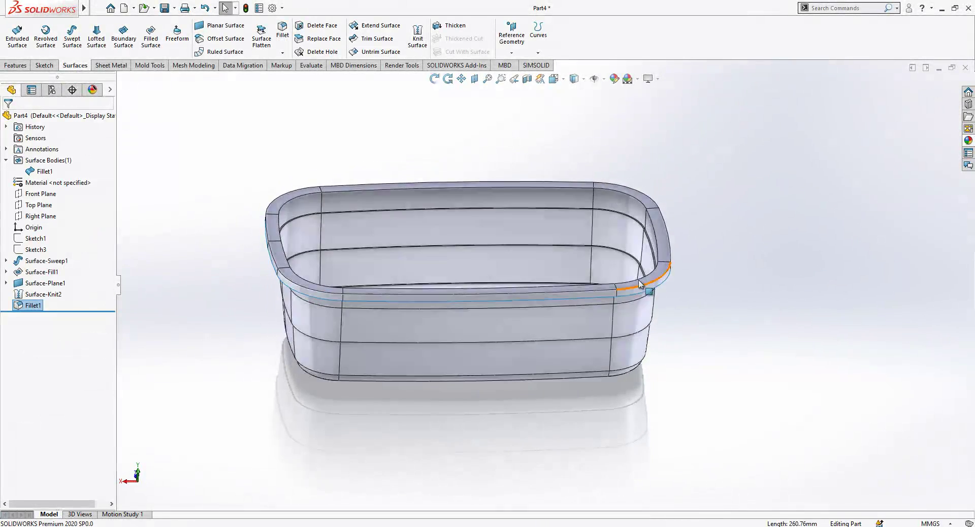
pyautogui.scroll(-3, 640, 267)
pyautogui.moveTo(641, 266)
pyautogui.mouseDown(button='middle')
pyautogui.moveTo(633, 305)
pyautogui.moveTo(629, 279)
pyautogui.mouseUp(button='middle')
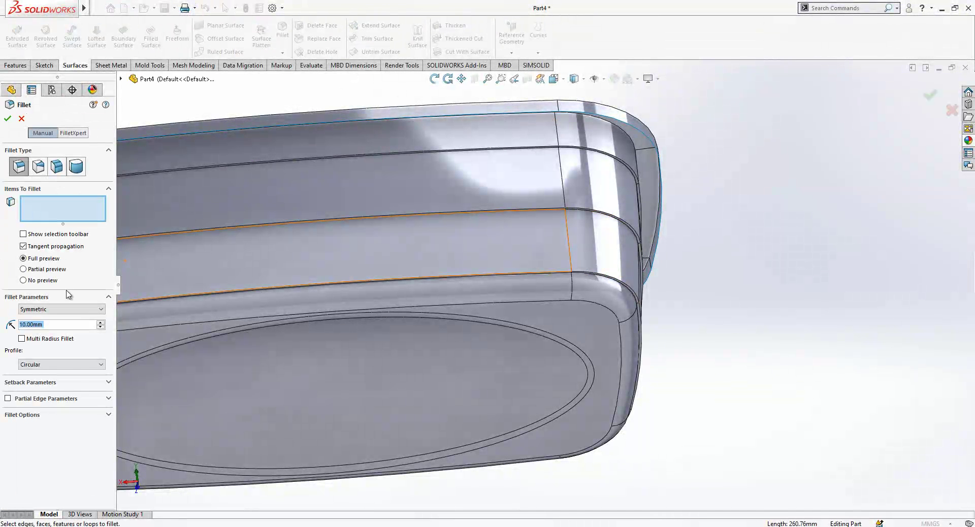
pyautogui.write('2')
pyautogui.press('Return')
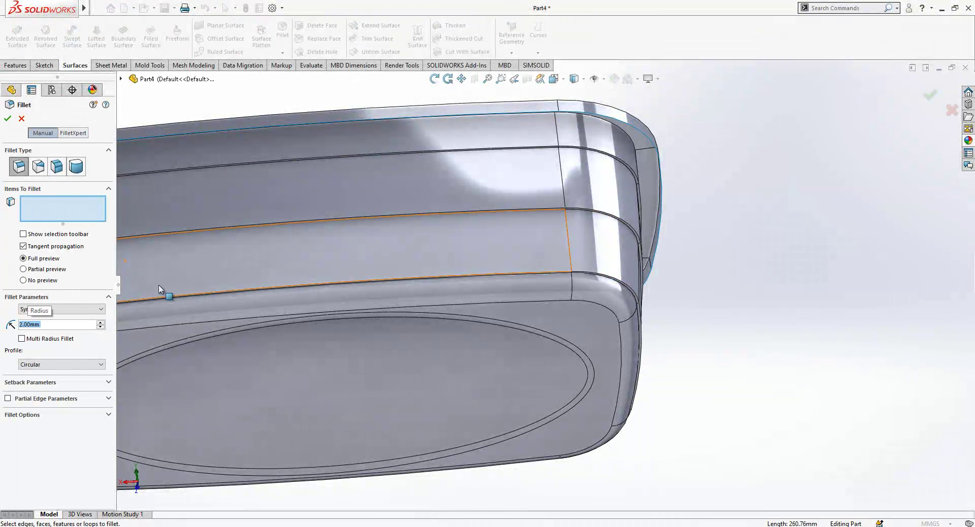
pyautogui.click(639, 298)
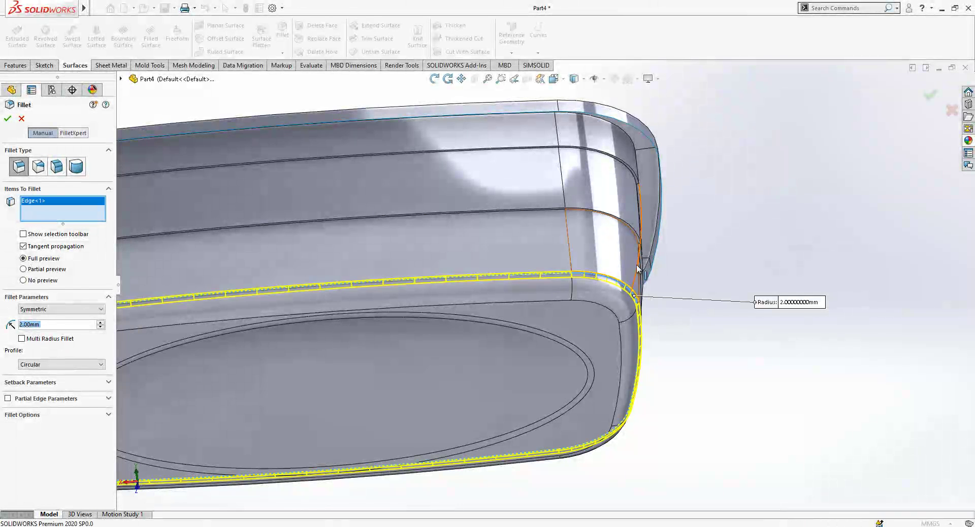
pyautogui.click(626, 228)
pyautogui.click(619, 164)
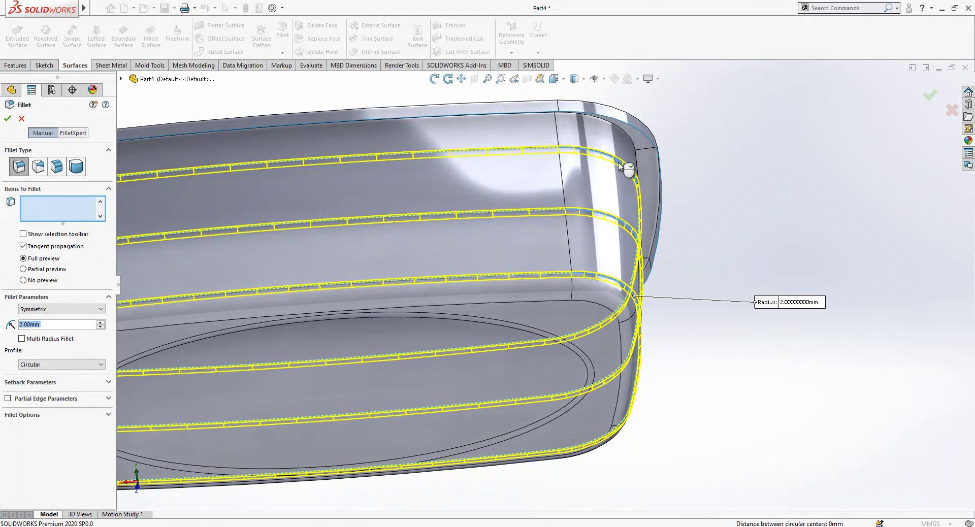
pyautogui.rightClick(701, 283)
pyautogui.click(675, 352)
# Step: Fillet the remaining upper edge loop of each of the three wall steps with a 2 mm radius
pyautogui.scroll(-1, 599, 132)
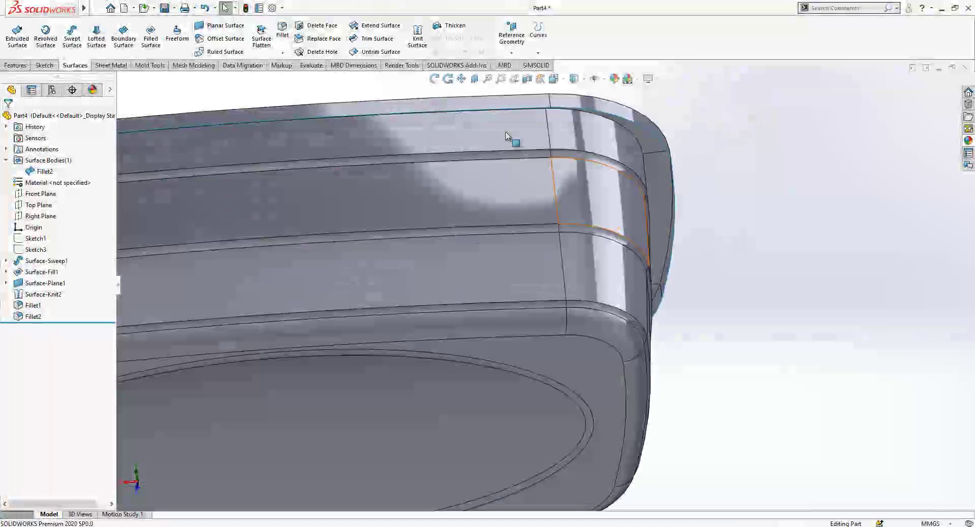
pyautogui.click(284, 32)
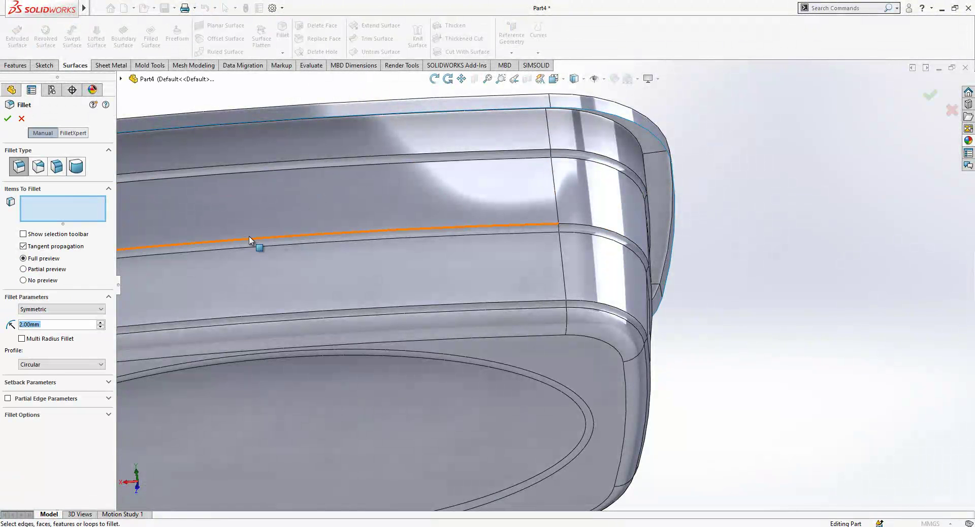
pyautogui.click(588, 150)
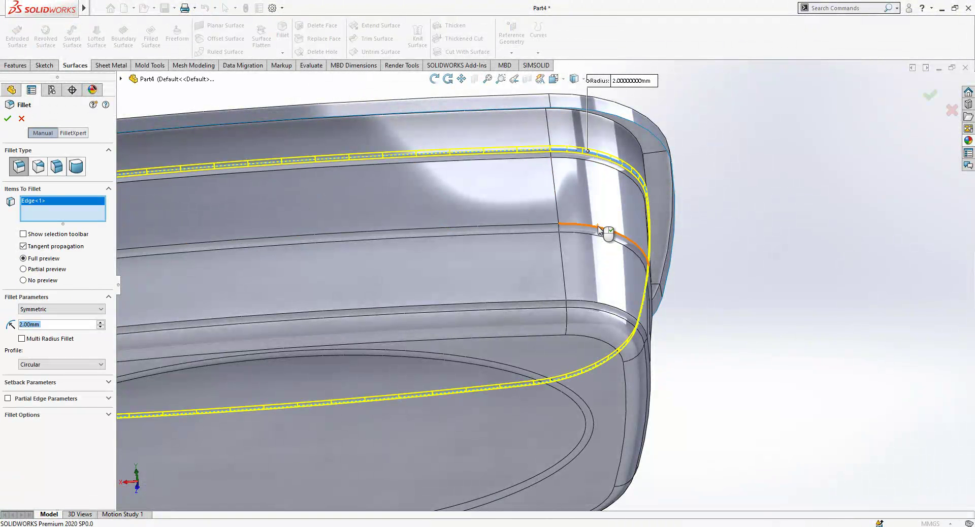
pyautogui.click(596, 227)
pyautogui.click(598, 307)
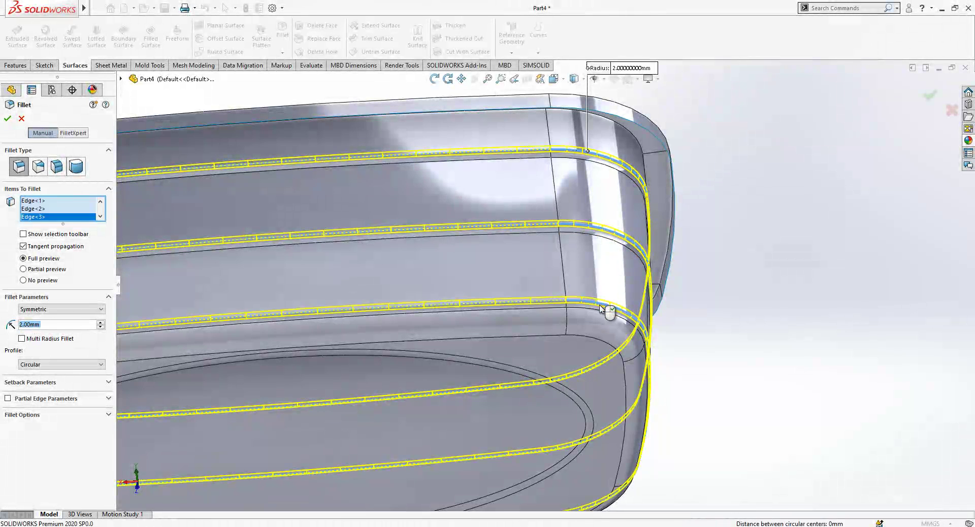
pyautogui.press('Return')
# Step: Fillet the inner and outer edge loops of the container's top rim with a 1 mm radius
pyautogui.press('f')
pyautogui.moveTo(721, 317); pyautogui.dragTo(588, 295, button='middle')
pyautogui.scroll(-2, 588, 295)
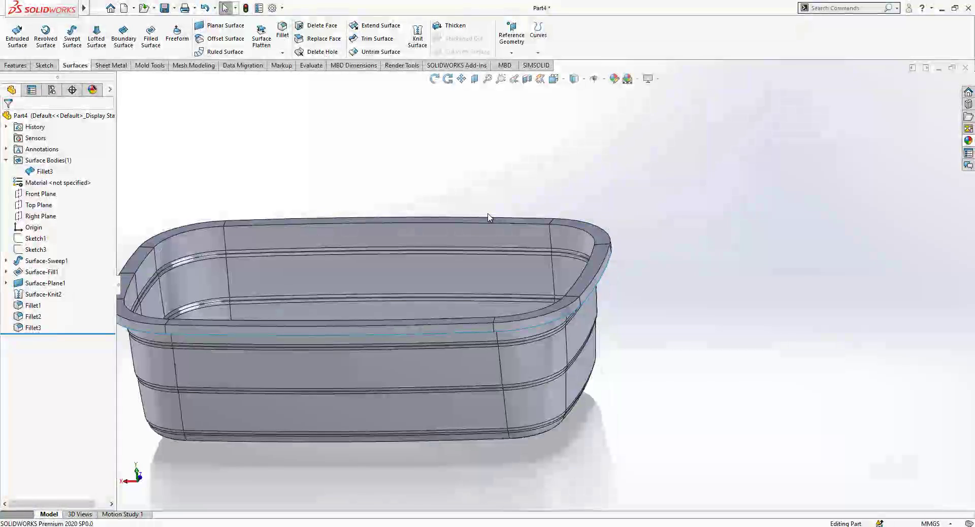
pyautogui.press('Return')
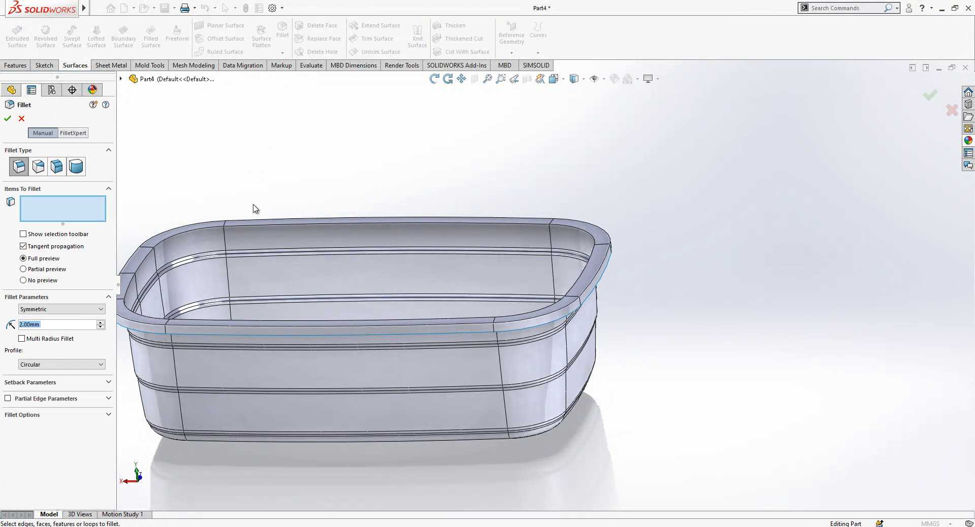
pyautogui.write('1')
pyautogui.press('Return')
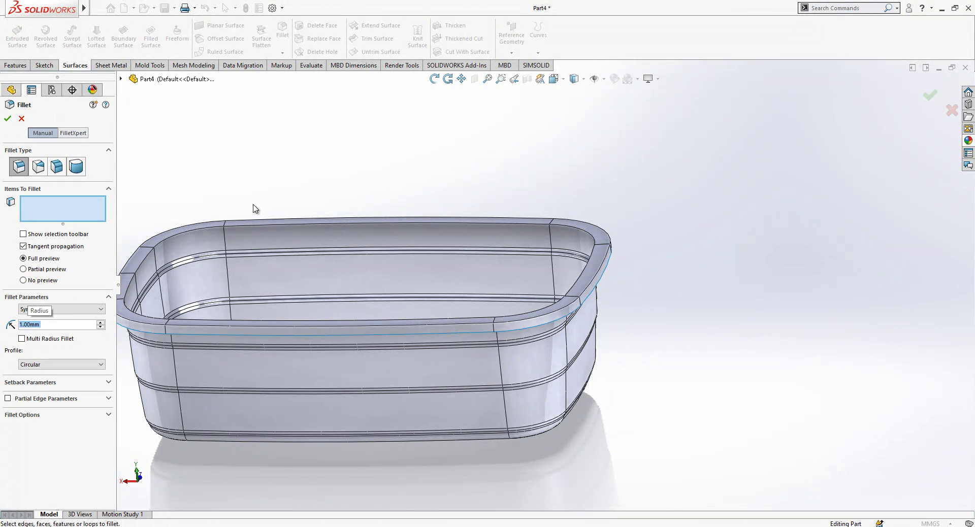
pyautogui.click(588, 233)
pyautogui.click(602, 261)
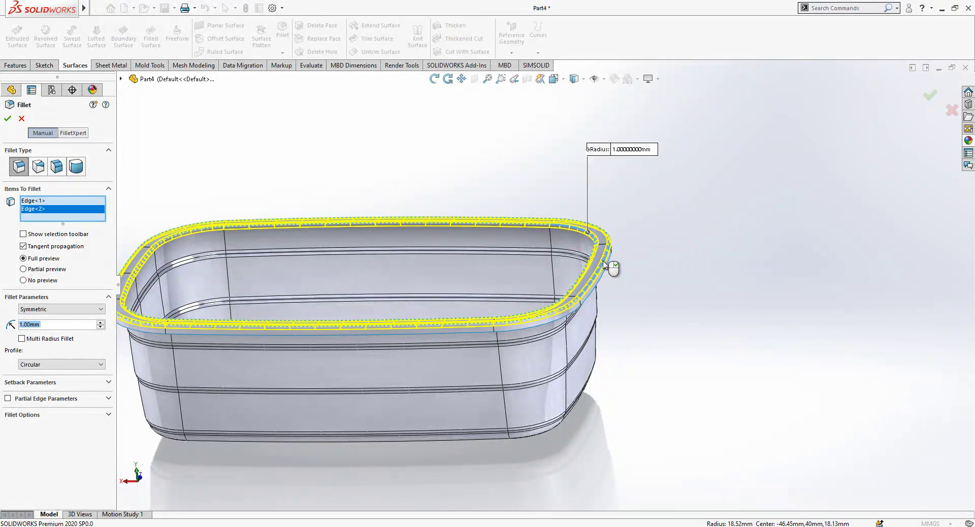
pyautogui.press('Return')
# Step: Display the model shaded without edges and thicken the filleted surface body on both sides
pyautogui.moveTo(657, 315); pyautogui.dragTo(559, 84, button='middle')
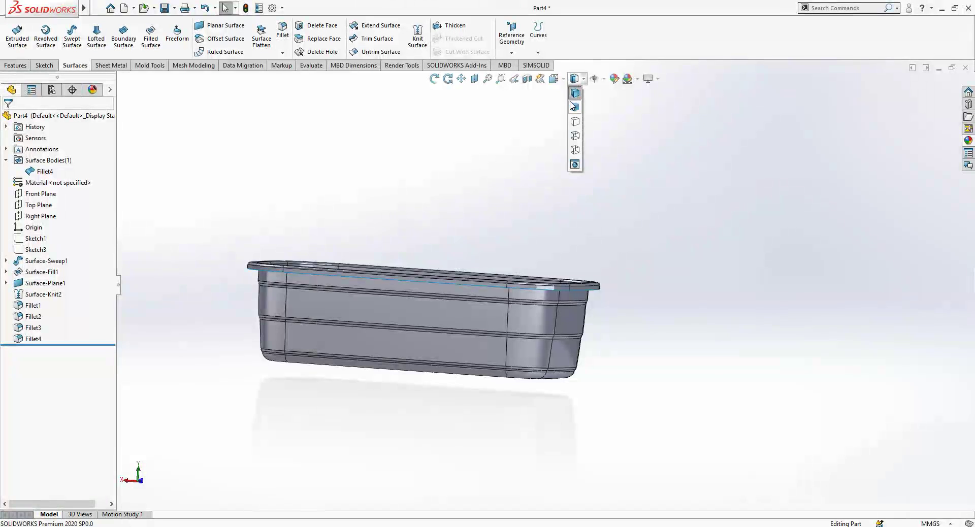
pyautogui.moveTo(434, 204); pyautogui.dragTo(267, 313, button='middle')
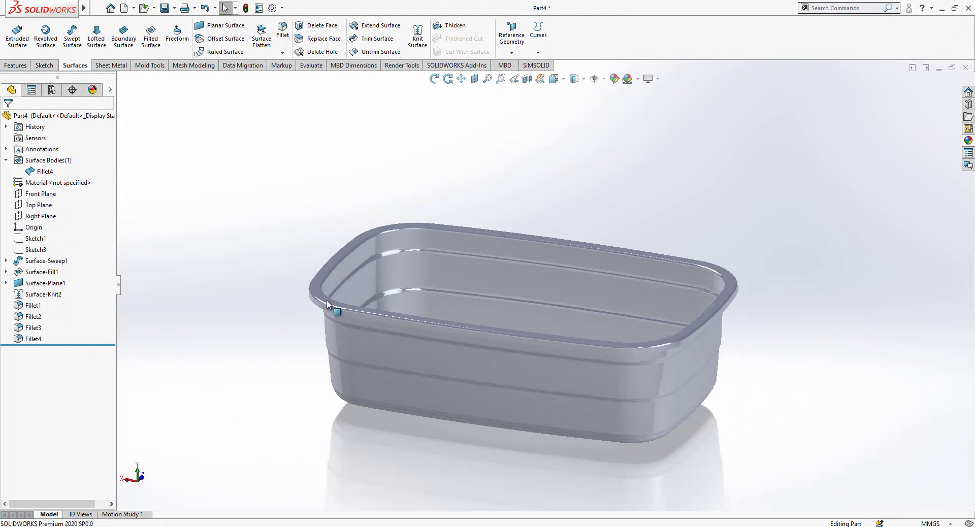
pyautogui.click(450, 28)
pyautogui.click(409, 272)
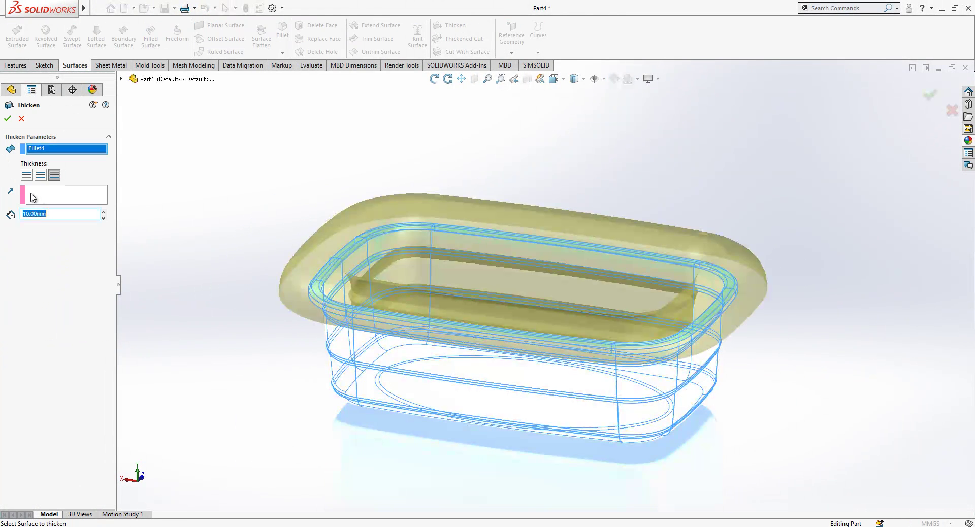
pyautogui.click(43, 176)
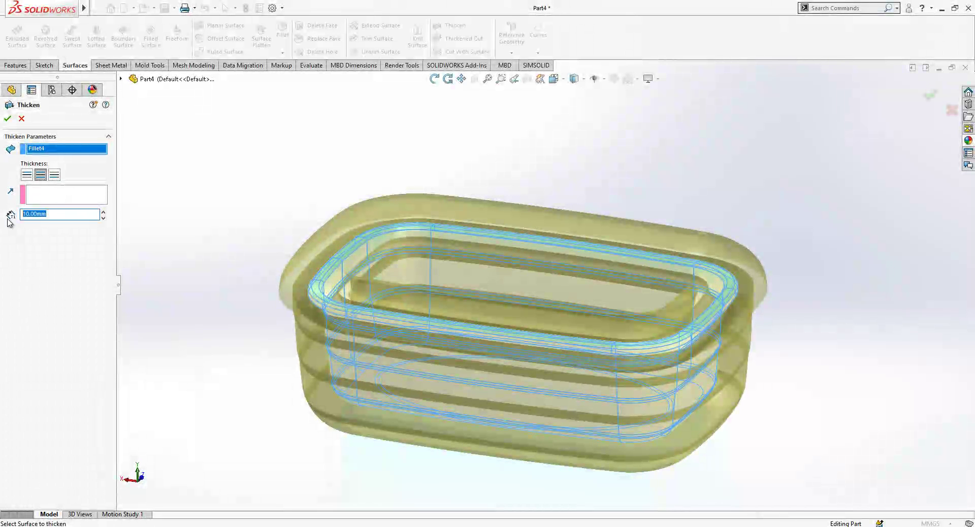
pyautogui.press('Return')
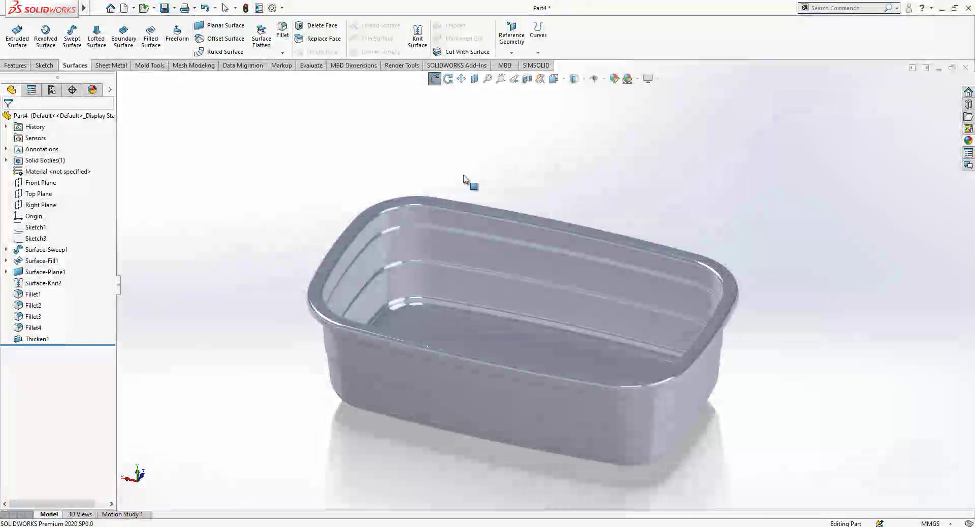
# Step: Restore the shaded-with-edges display and inspect the container's wall in a section view through the Front Plane
pyautogui.click(576, 79)
pyautogui.click(578, 101)
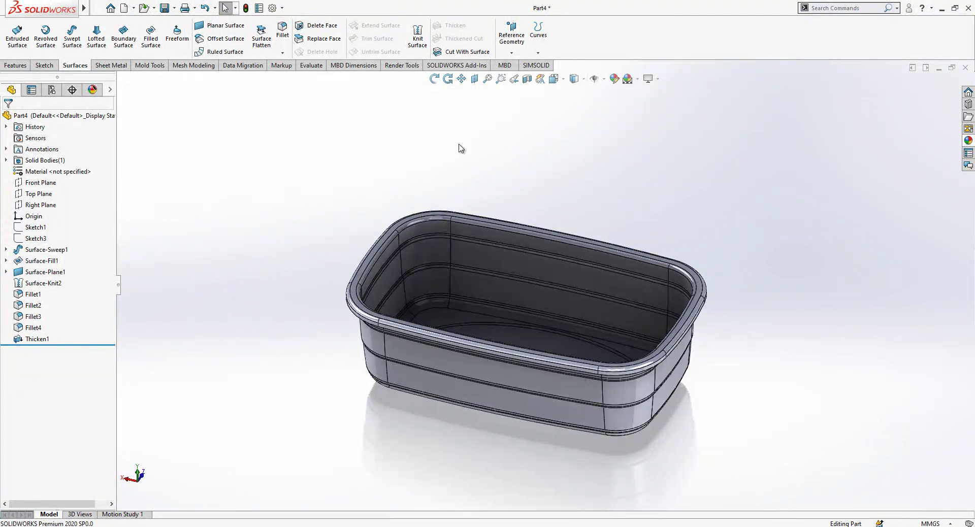
pyautogui.click(32, 186)
pyautogui.click(528, 79)
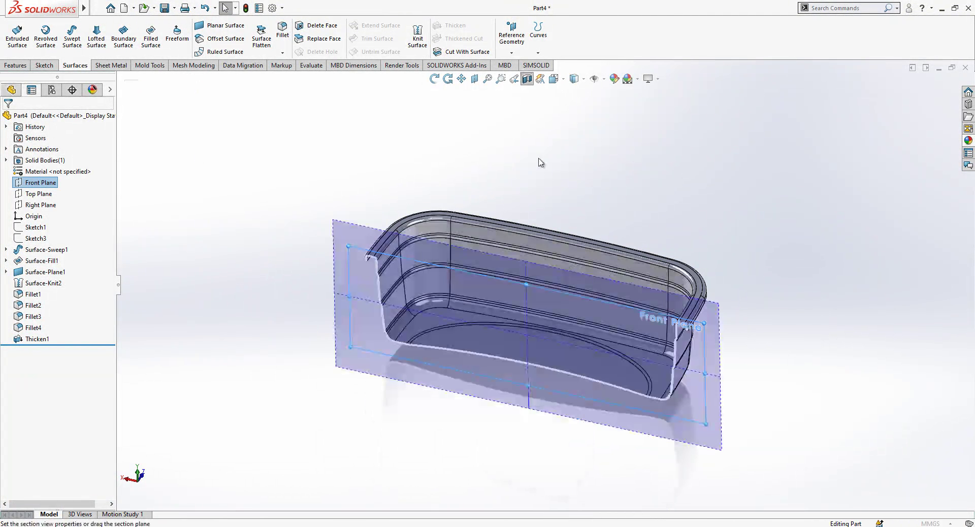
pyautogui.moveTo(526, 212); pyautogui.dragTo(503, 233, button='middle')
pyautogui.click(527, 79)
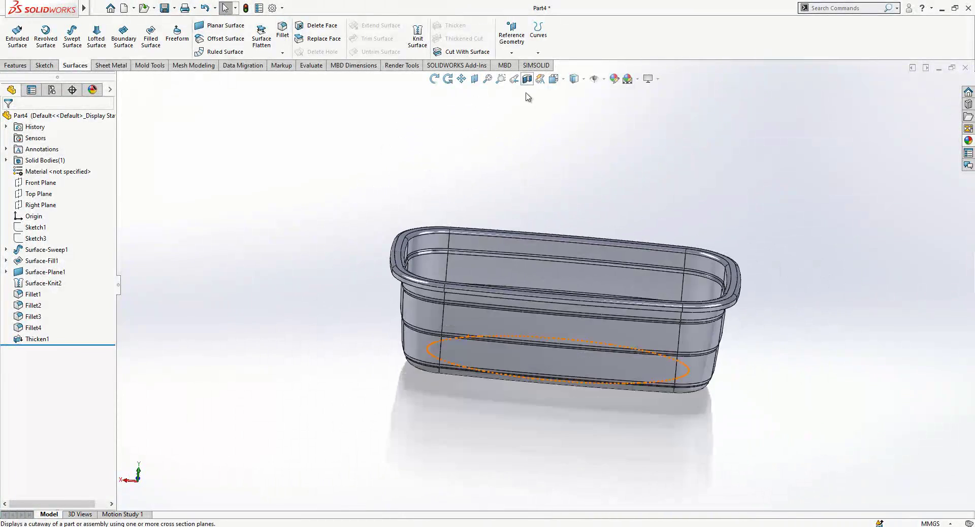
# Step: Select the flat face surrounding the elliptical dome on the underside of the container
pyautogui.moveTo(571, 331); pyautogui.dragTo(572, 120, button='middle')
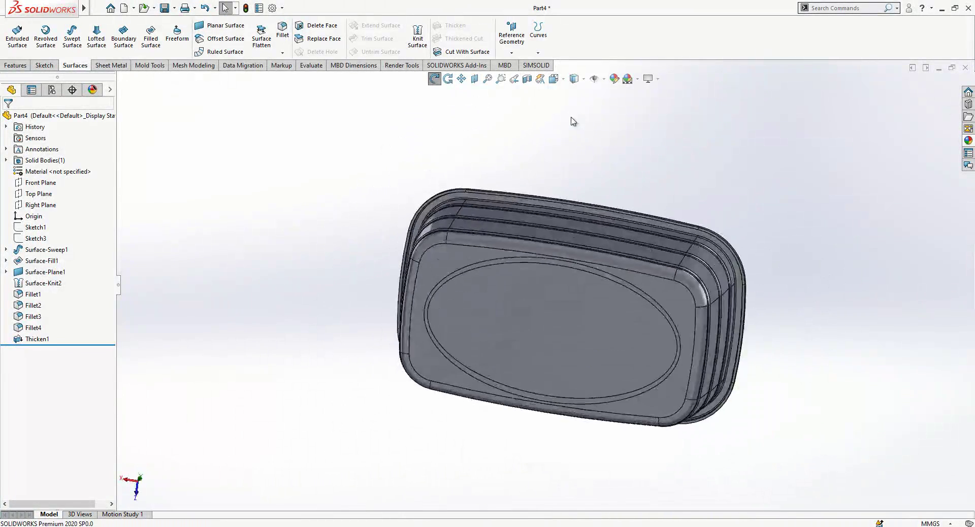
pyautogui.click(655, 294)
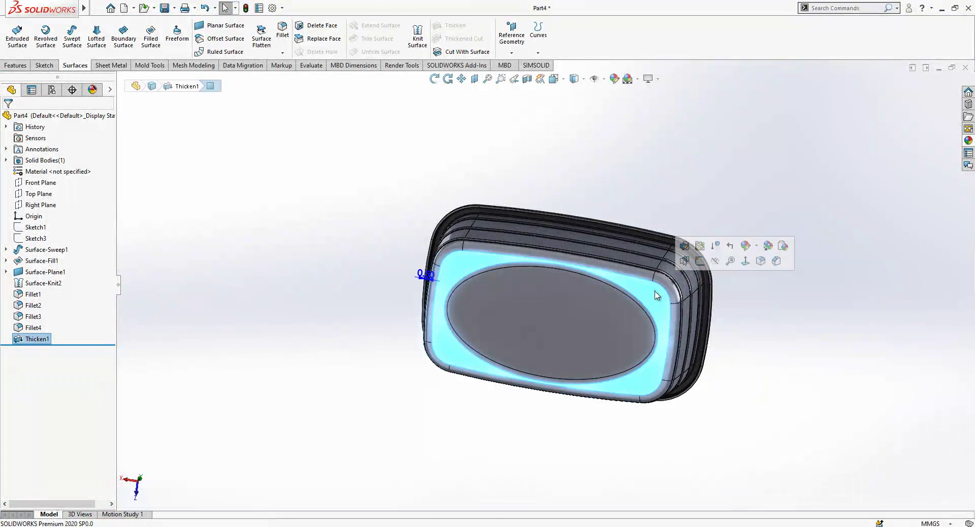
# Step: Start a sketch on the tray's flat bottom face and offset the upper-left corner arc 3 mm inward
pyautogui.click(745, 261)
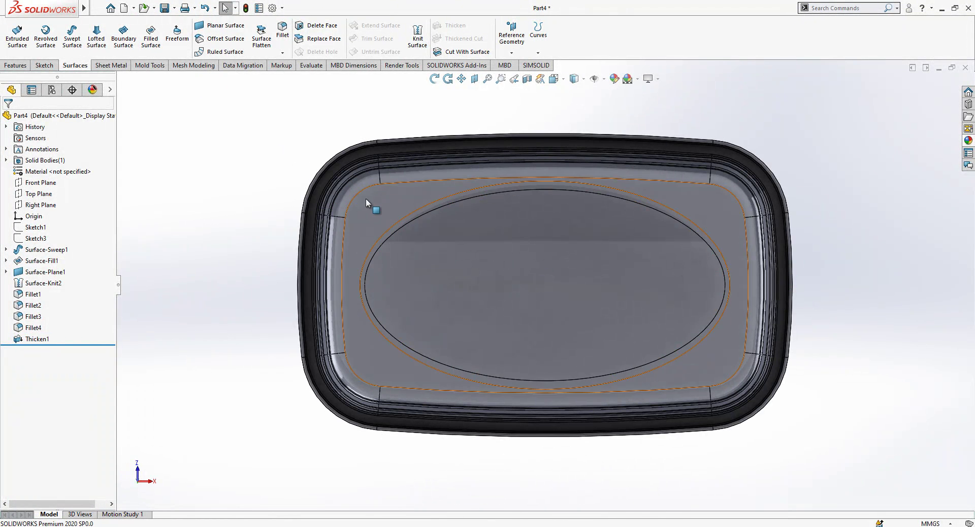
pyautogui.click(366, 199)
pyautogui.click(407, 169)
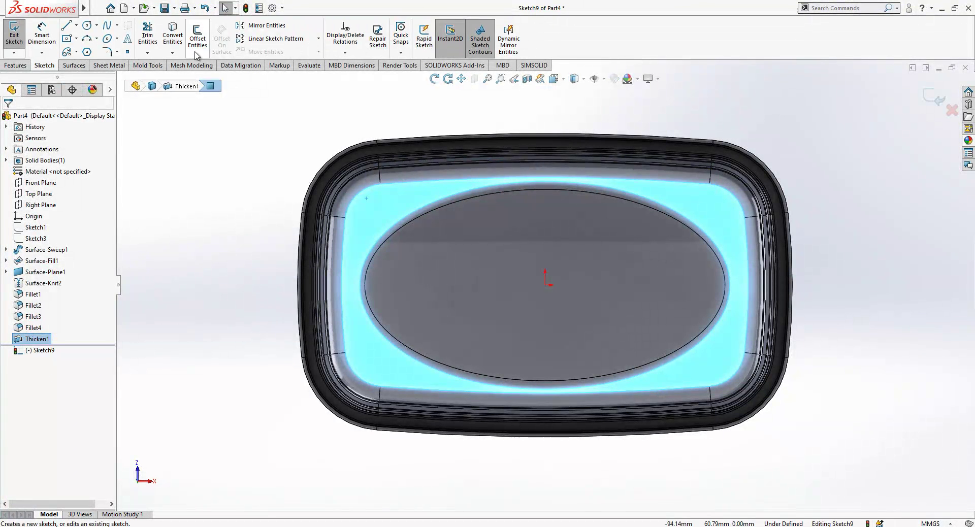
pyautogui.press('Escape')
pyautogui.click(198, 35)
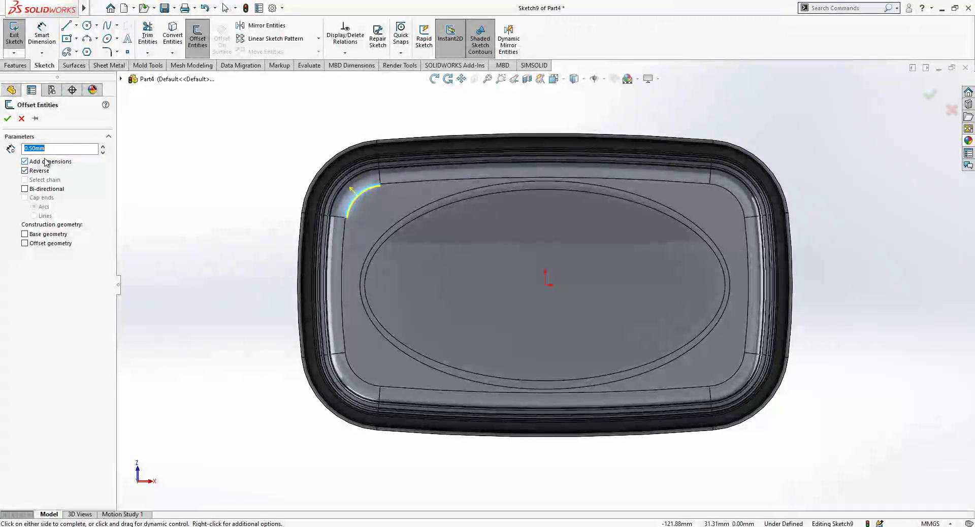
pyautogui.press('Return')
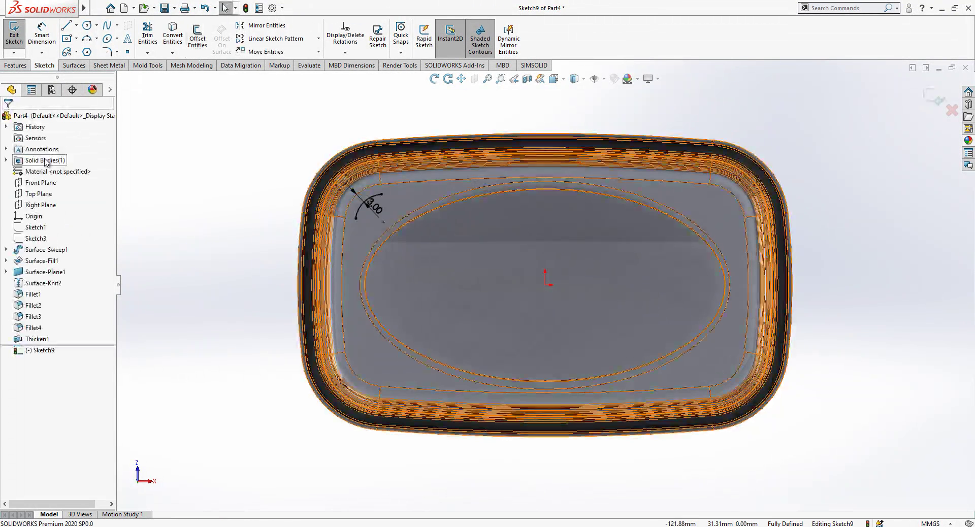
# Step: Offset the new corner arc another 1.5 mm inward to form a second concentric arc
pyautogui.scroll(-2, 320, 192)
pyautogui.click(412, 206)
pyautogui.click(198, 36)
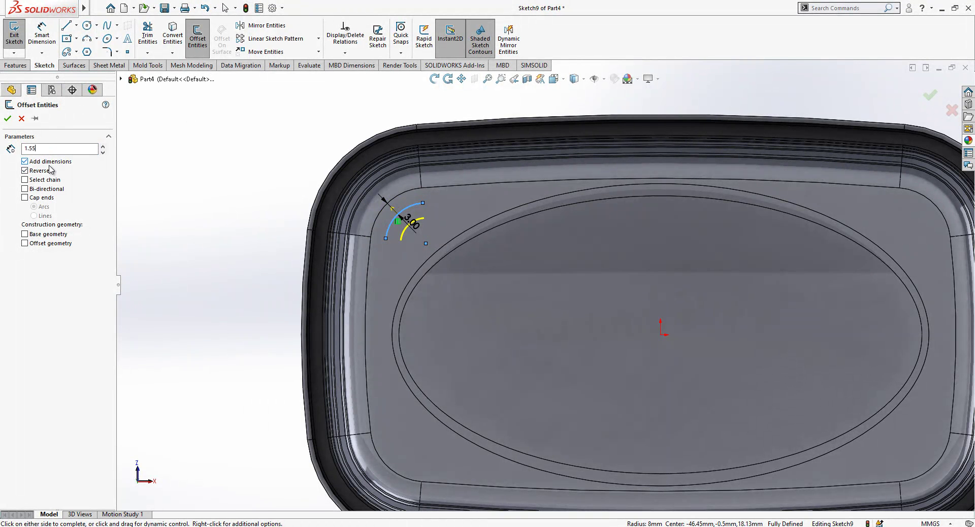
pyautogui.press('Return')
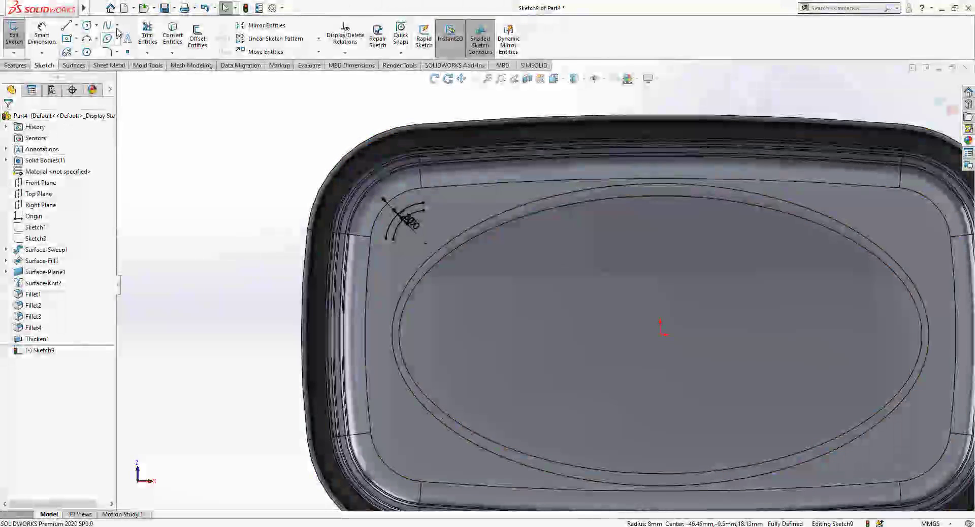
# Step: Close the profile between the two corner arcs with a short straight line at each end
pyautogui.click(66, 26)
pyautogui.scroll(3, 406, 224)
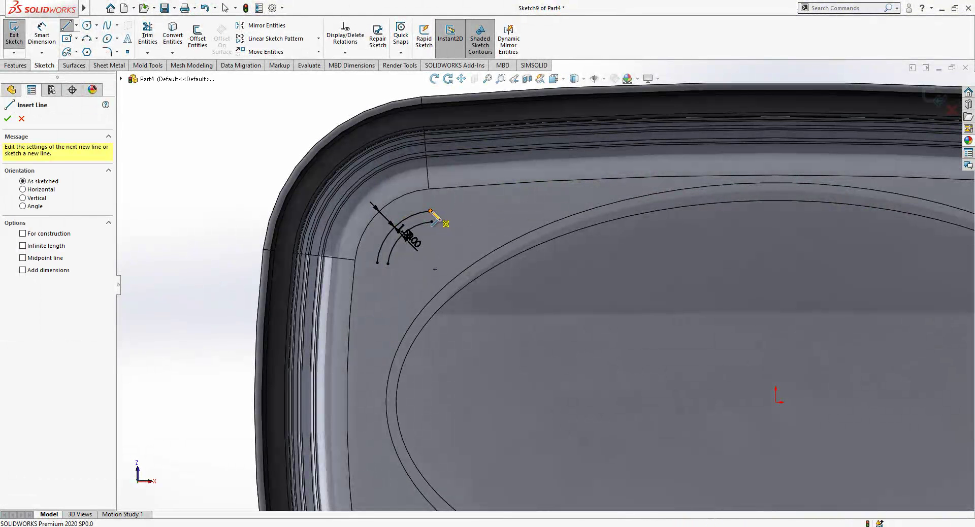
pyautogui.click(431, 211)
pyautogui.click(432, 221)
pyautogui.press('Escape')
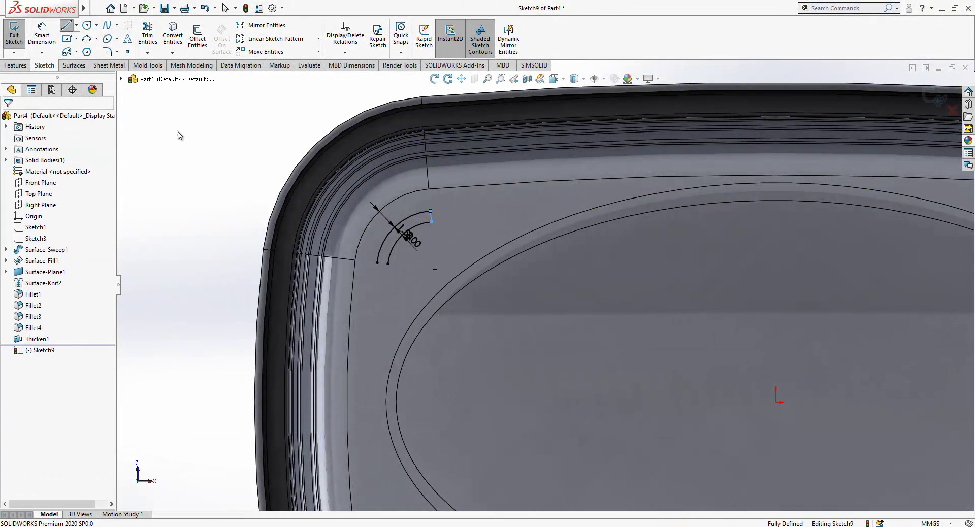
pyautogui.click(67, 25)
pyautogui.click(377, 263)
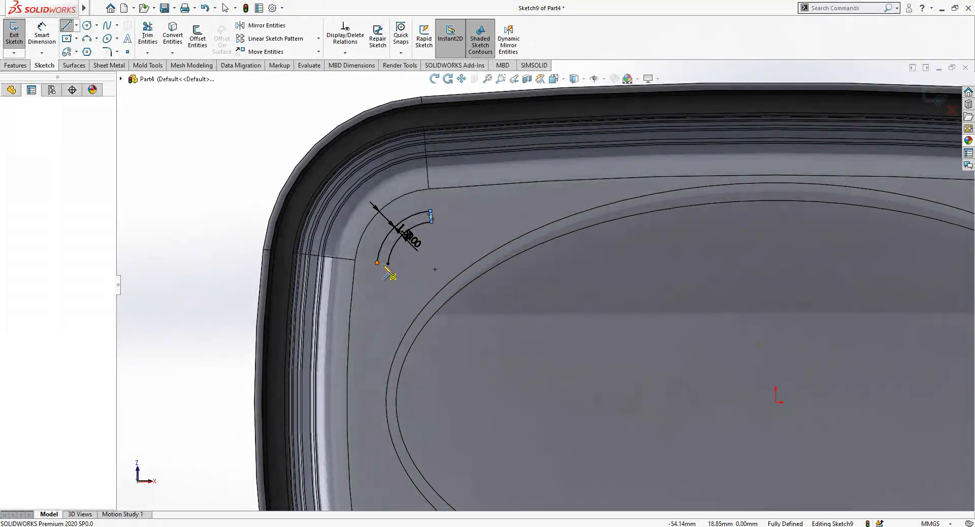
pyautogui.click(388, 264)
pyautogui.press('Escape')
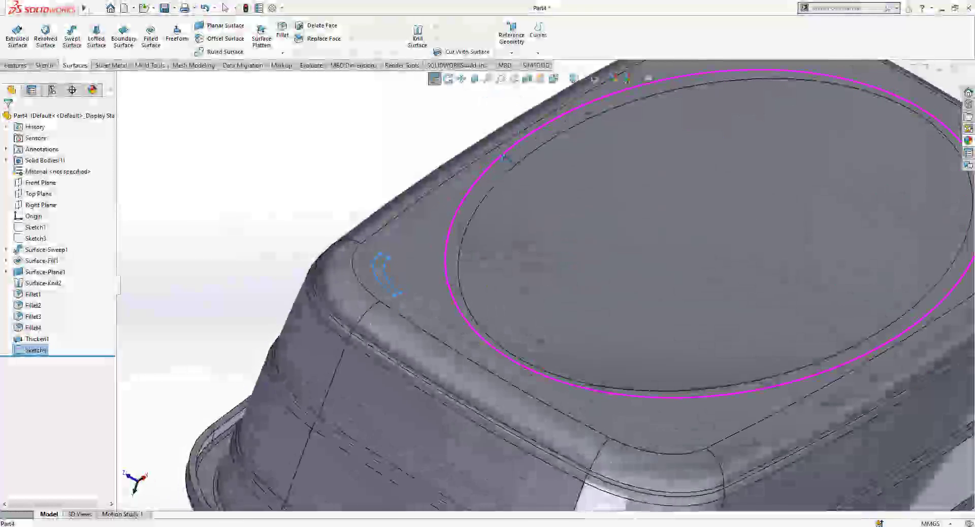
# Step: Extrude the curved corner profile 1.5 mm as a merged boss with a 5° draft
pyautogui.click(39, 65)
pyautogui.click(22, 38)
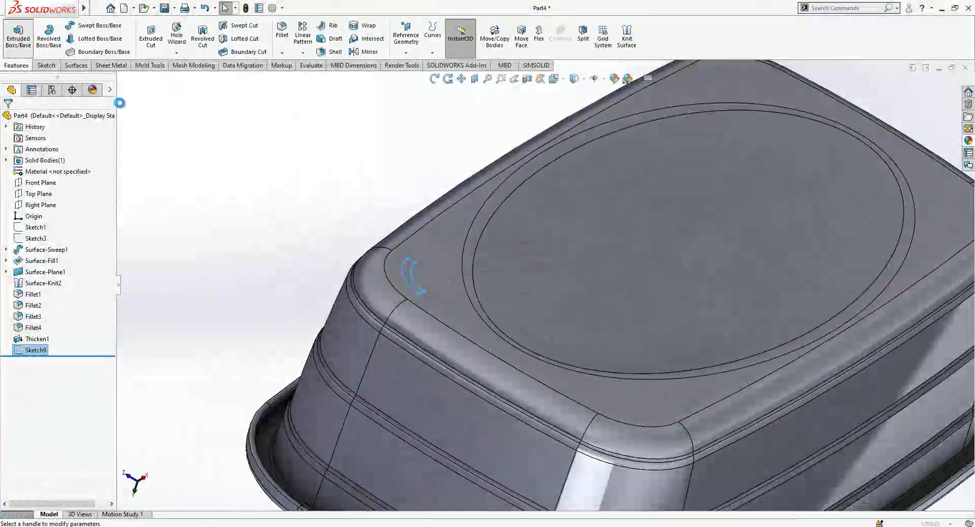
pyautogui.write('1.5')
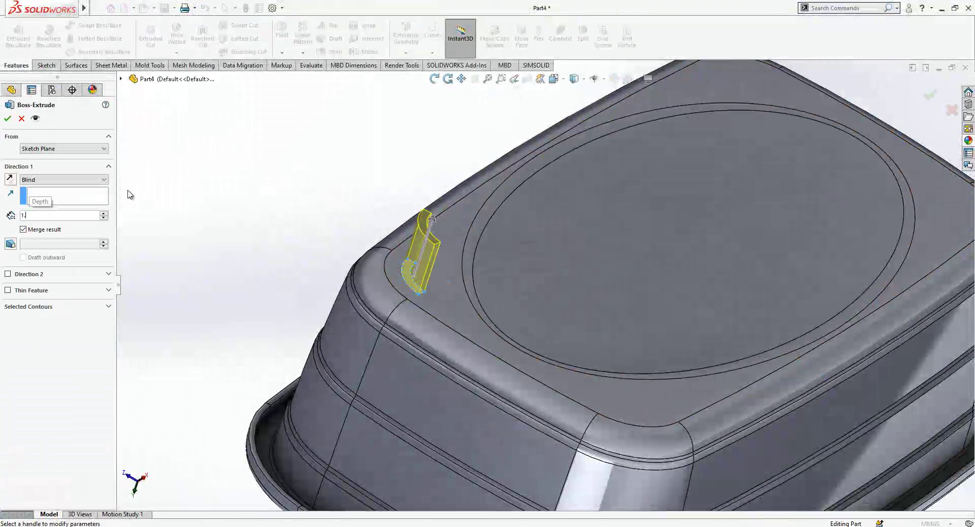
pyautogui.press('Return')
pyautogui.click(14, 244)
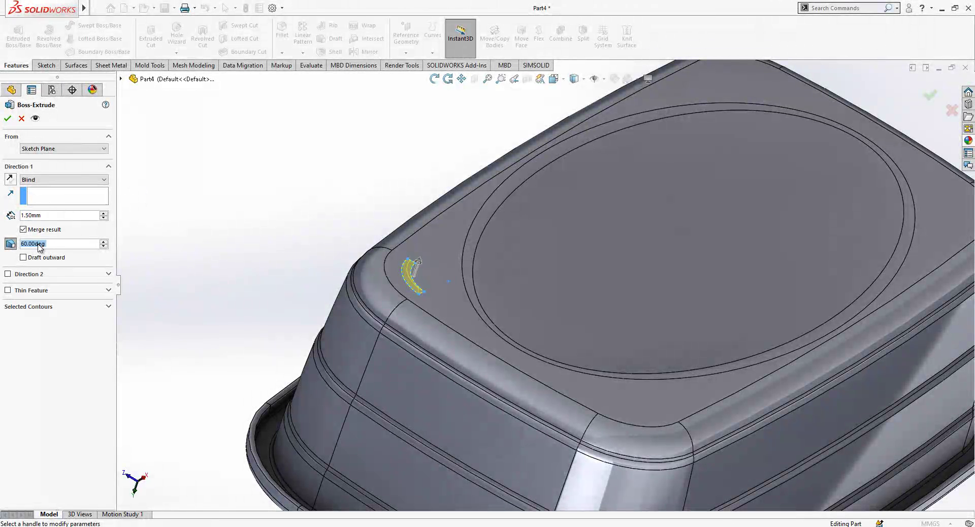
pyautogui.write('5')
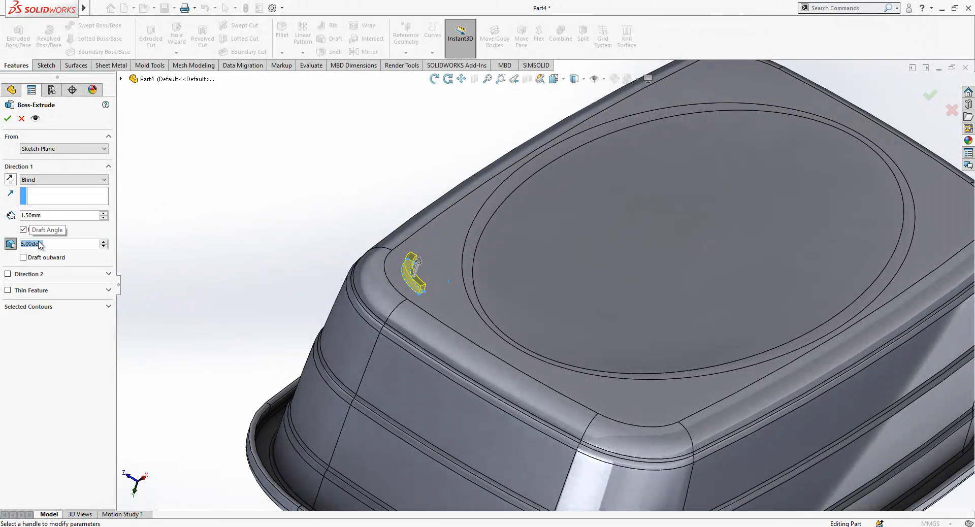
pyautogui.press('Return')
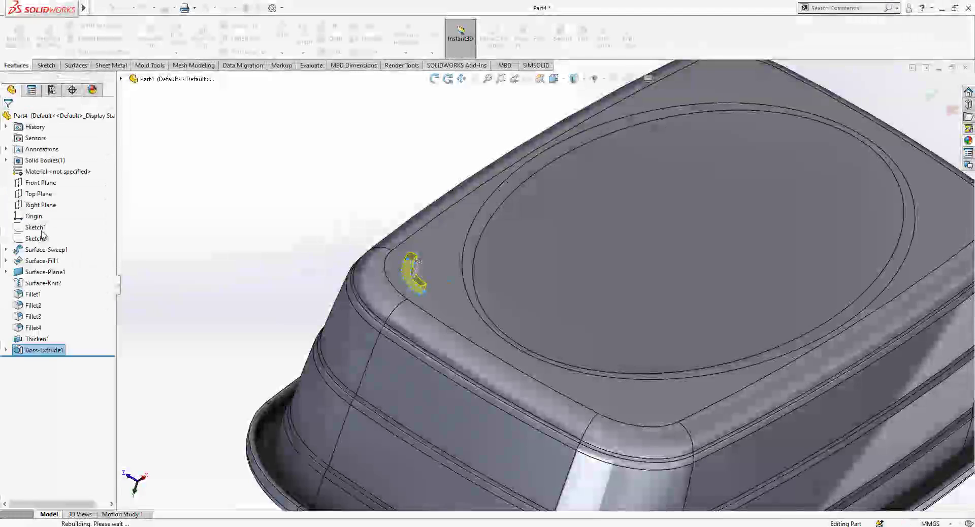
# Step: Draft the curved foot's two end faces by 30°, using the flat bottom face as the neutral plane
pyautogui.moveTo(270, 176); pyautogui.dragTo(563, 218, button='middle')
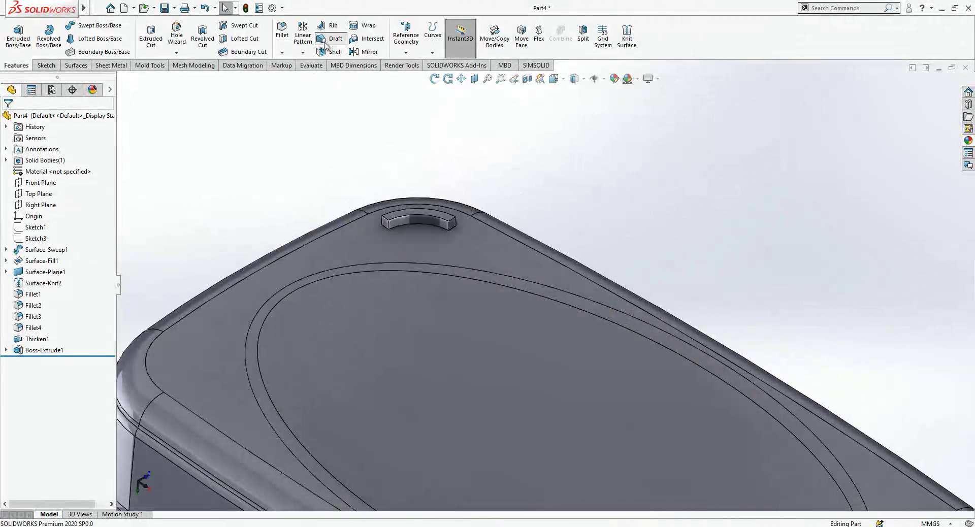
pyautogui.click(330, 41)
pyautogui.click(494, 250)
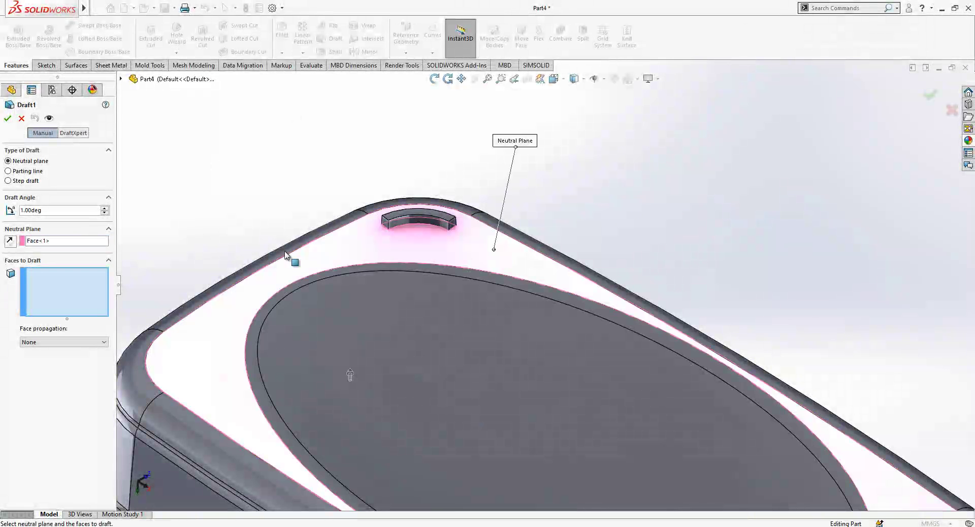
pyautogui.scroll(-5, 465, 275)
pyautogui.click(482, 219)
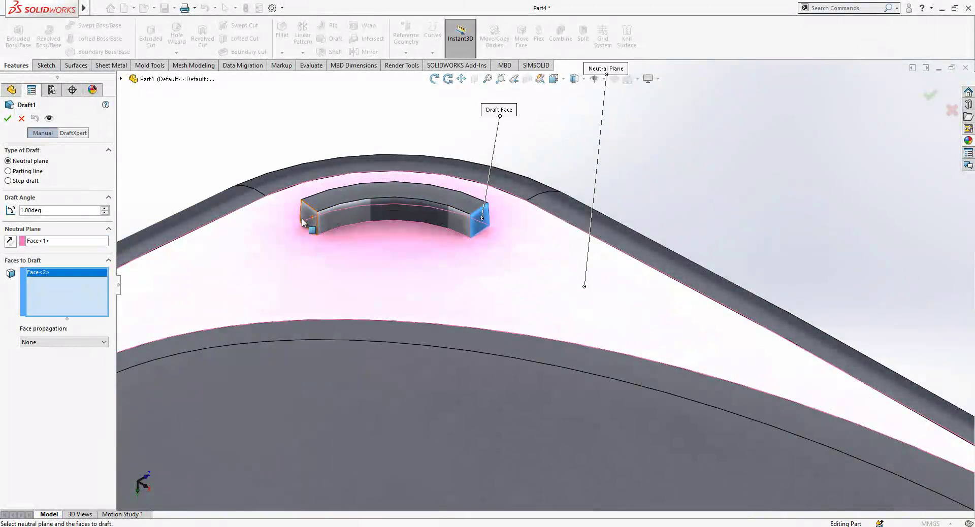
pyautogui.click(308, 216)
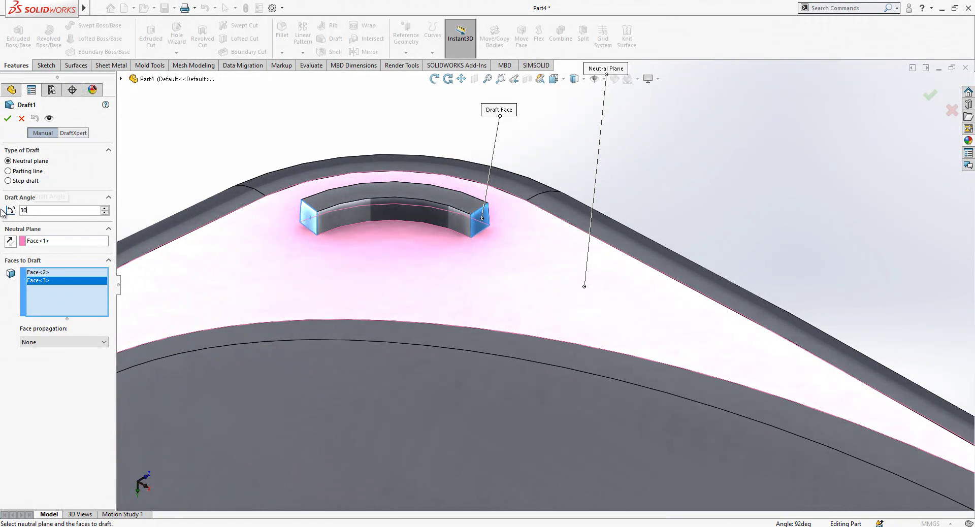
pyautogui.press('Return')
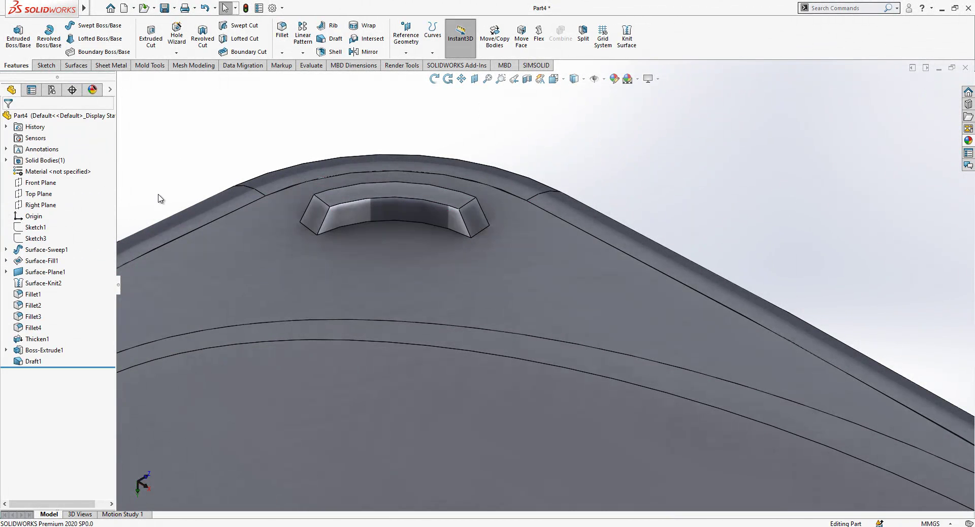
# Step: Remove the draft feature from the curved foot's end faces
pyautogui.click(33, 361)
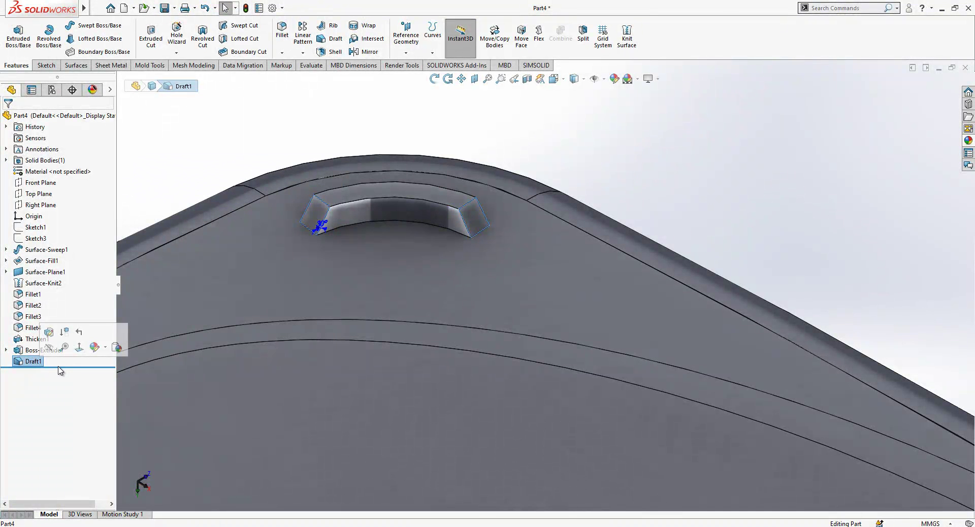
pyautogui.moveTo(58, 366); pyautogui.dragTo(58, 357)
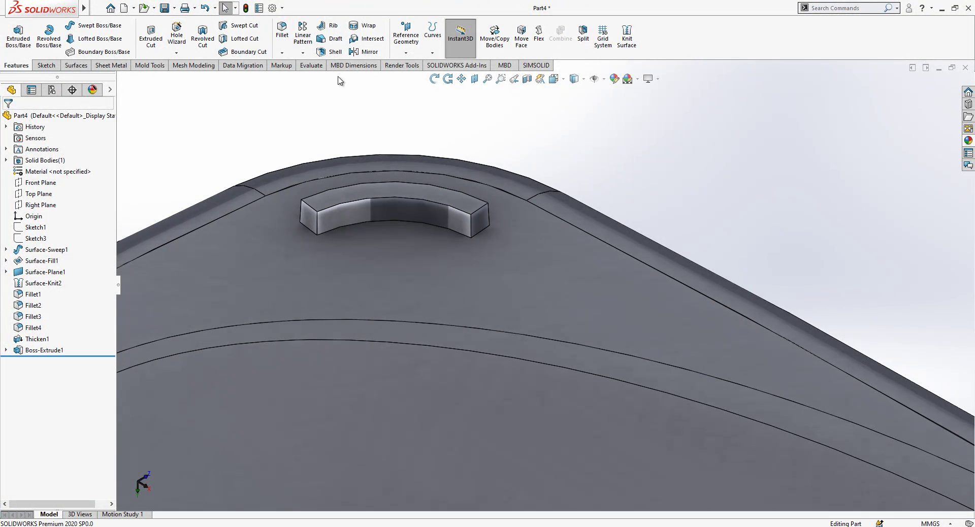
pyautogui.moveTo(427, 175); pyautogui.dragTo(277, 277, button='middle')
pyautogui.click(42, 350)
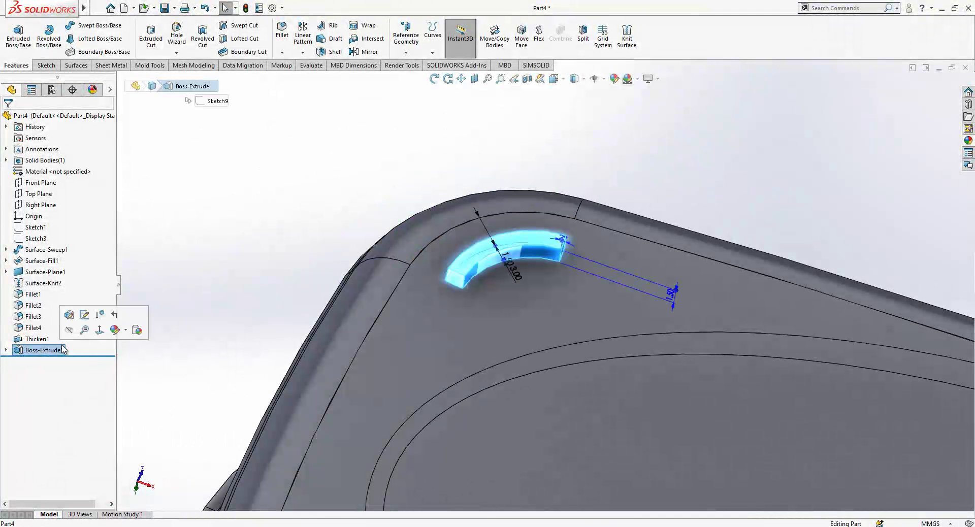
# Step: Apply a 30° neutral-plane draft to both end faces of the curved foot, relative to the flat bottom face
pyautogui.moveTo(550, 286); pyautogui.dragTo(470, 283, button='middle')
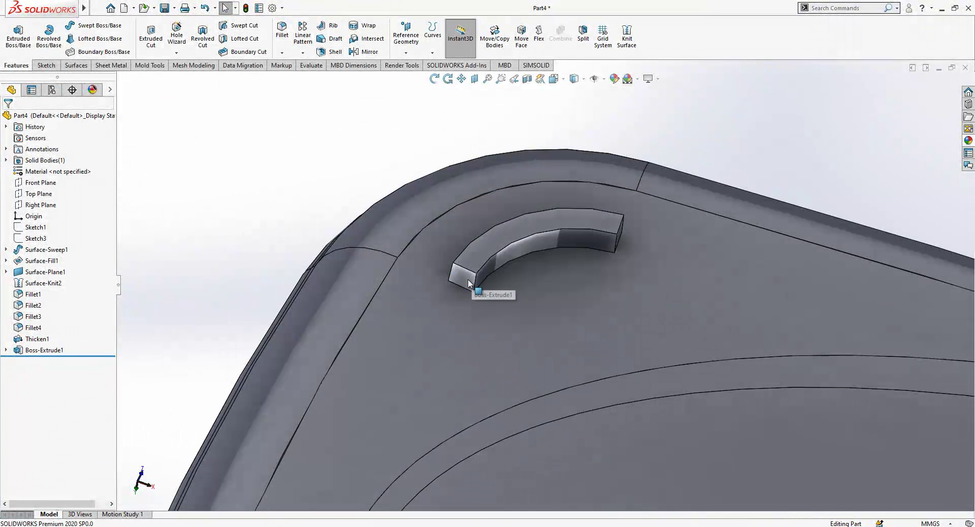
pyautogui.click(333, 39)
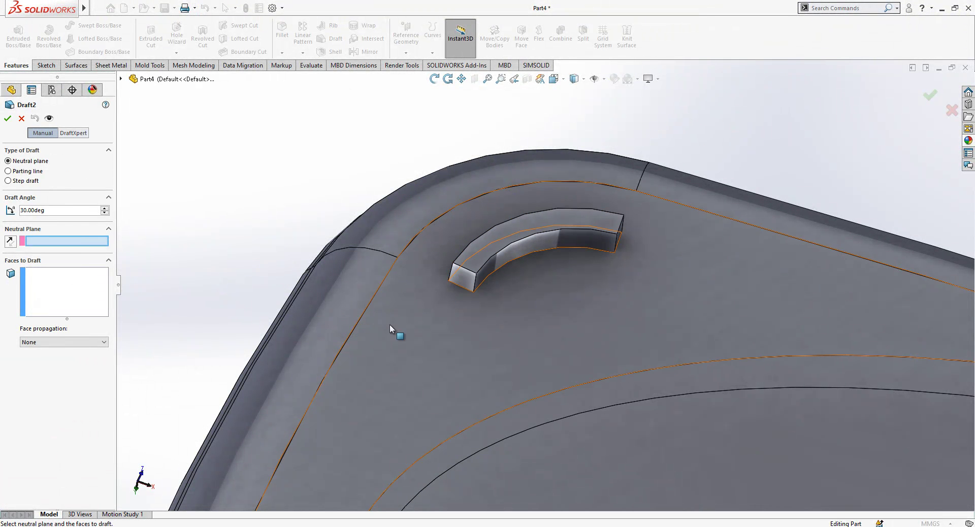
pyautogui.click(402, 330)
pyautogui.click(462, 277)
pyautogui.moveTo(461, 277); pyautogui.dragTo(640, 271, button='middle')
pyautogui.click(640, 270)
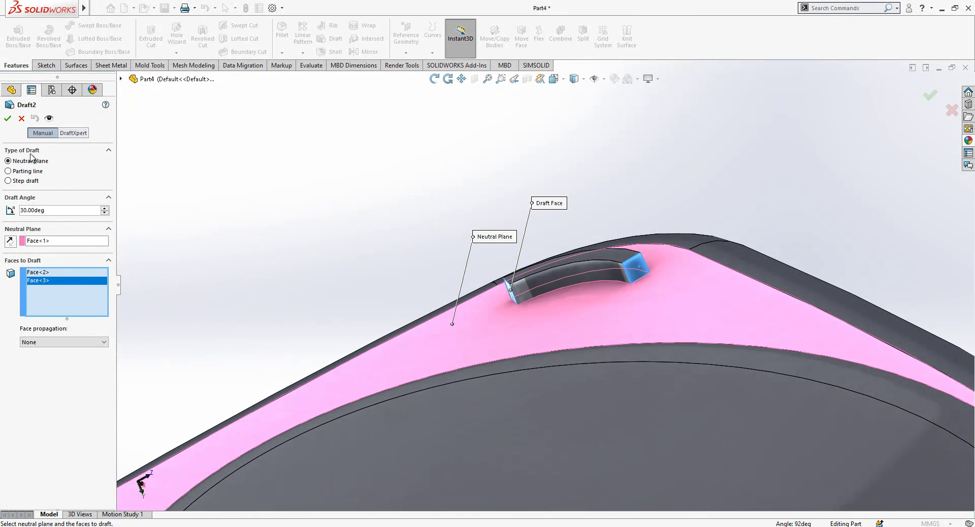
pyautogui.press('Return')
# Step: Fillet the upper edges at both ends of the curved foot with a 2 mm radius
pyautogui.moveTo(340, 187); pyautogui.dragTo(619, 267, button='middle')
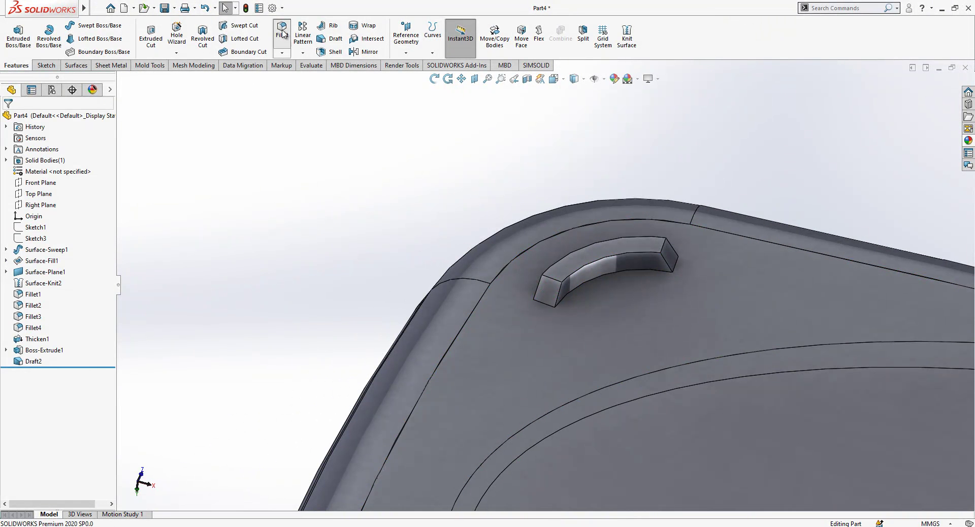
pyautogui.press('f')
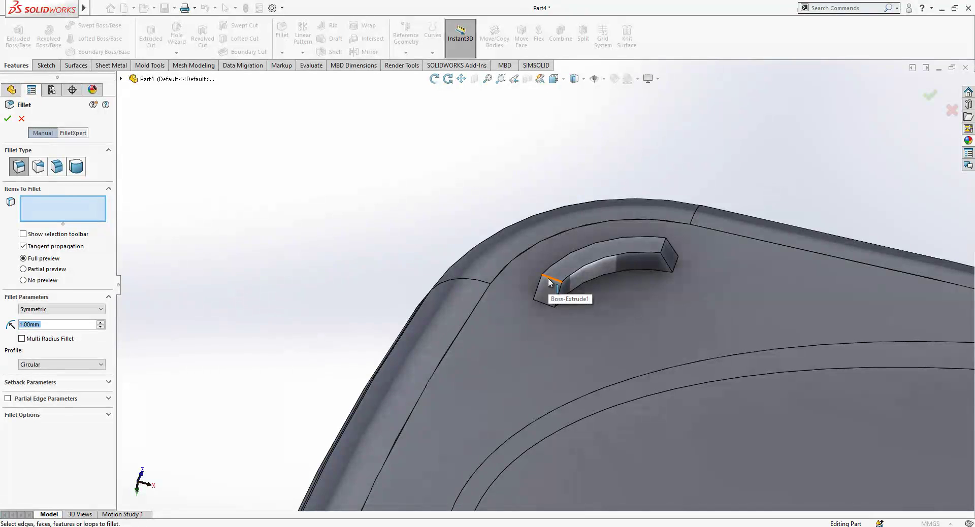
pyautogui.click(548, 280)
pyautogui.click(667, 251)
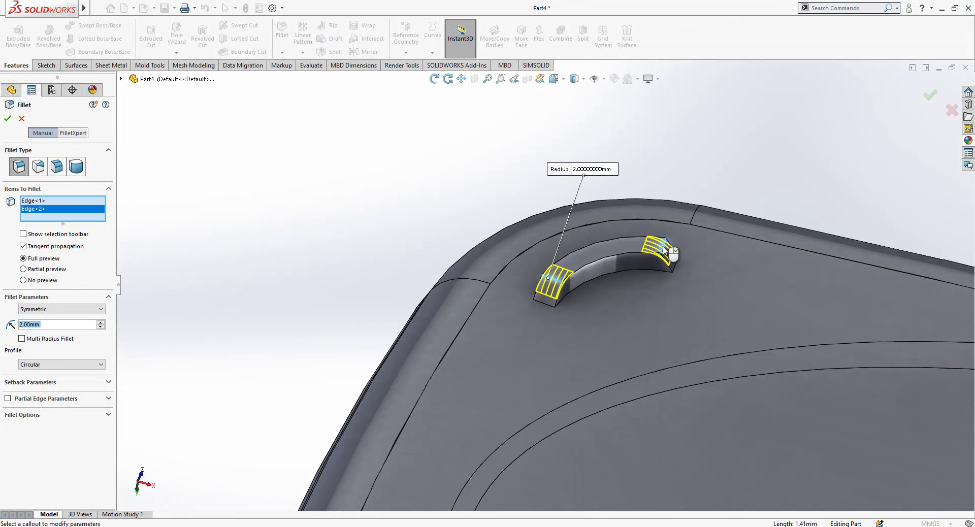
pyautogui.press('Return')
# Step: Set the radius of the fillet on the curved foot's end edges to 1 mm
pyautogui.scroll(-3, 569, 235)
pyautogui.scroll(5, 584, 396)
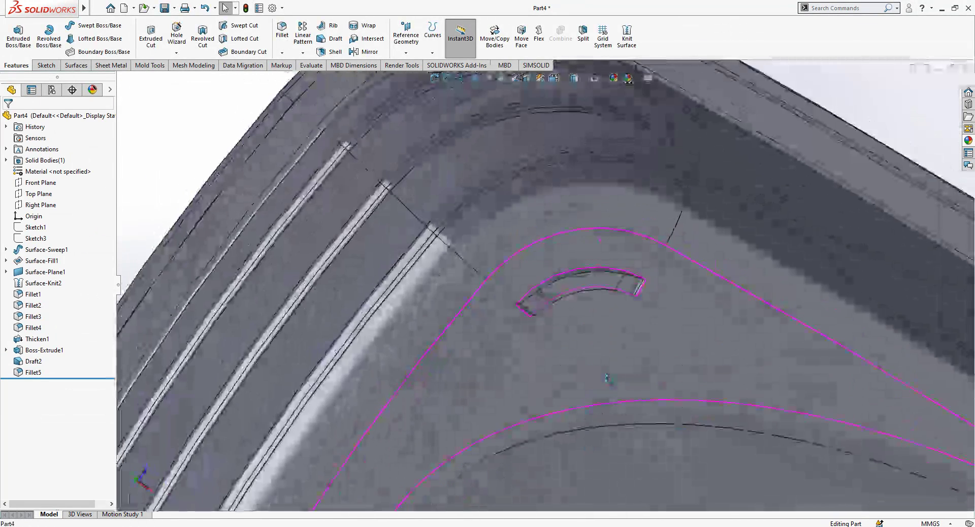
pyautogui.click(28, 373)
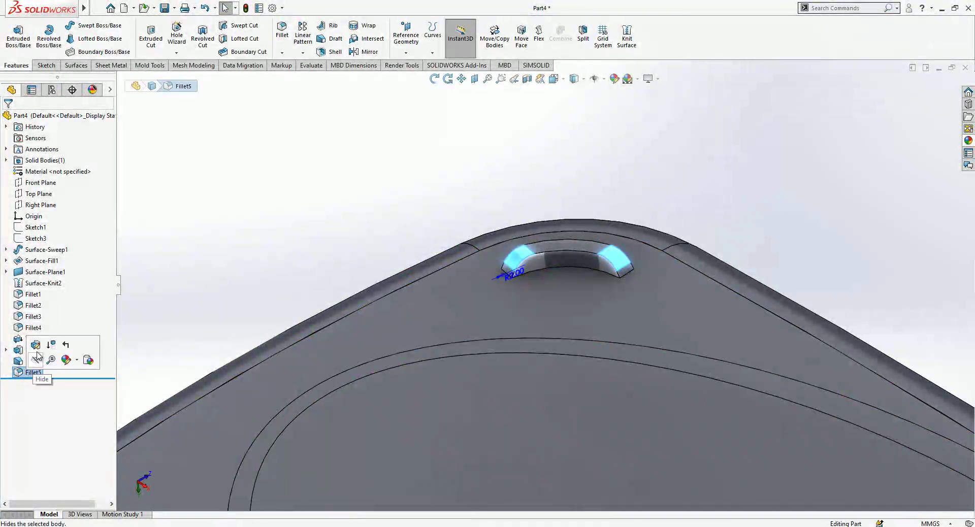
pyautogui.write('1.00mm')
pyautogui.press('Return')
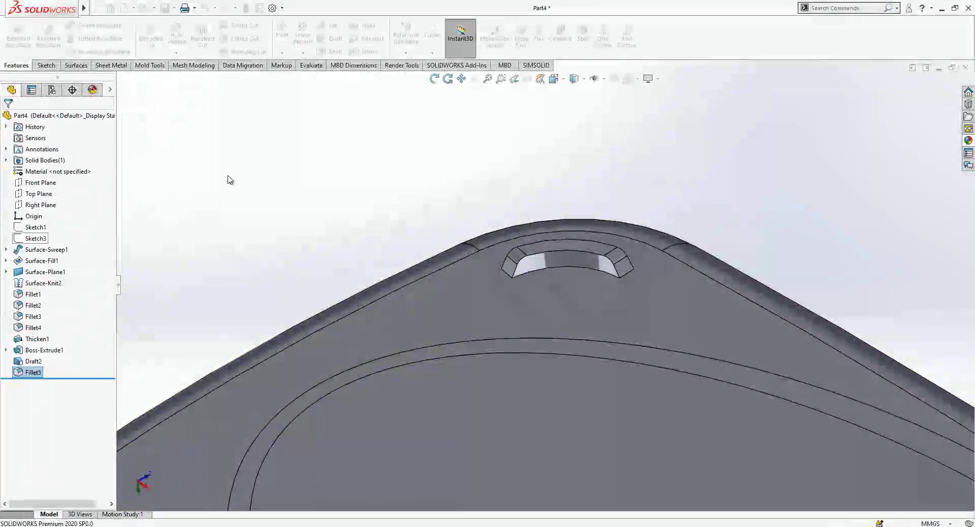
# Step: Fillet the inner and outer curved upper edges of the foot with a 0.2 mm radius
pyautogui.moveTo(464, 203); pyautogui.dragTo(508, 285, button='middle')
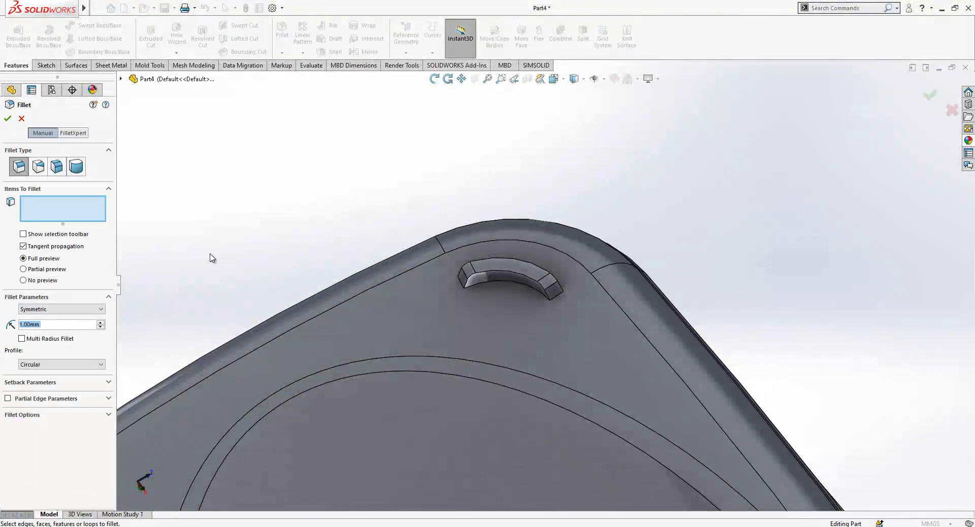
pyautogui.write('1')
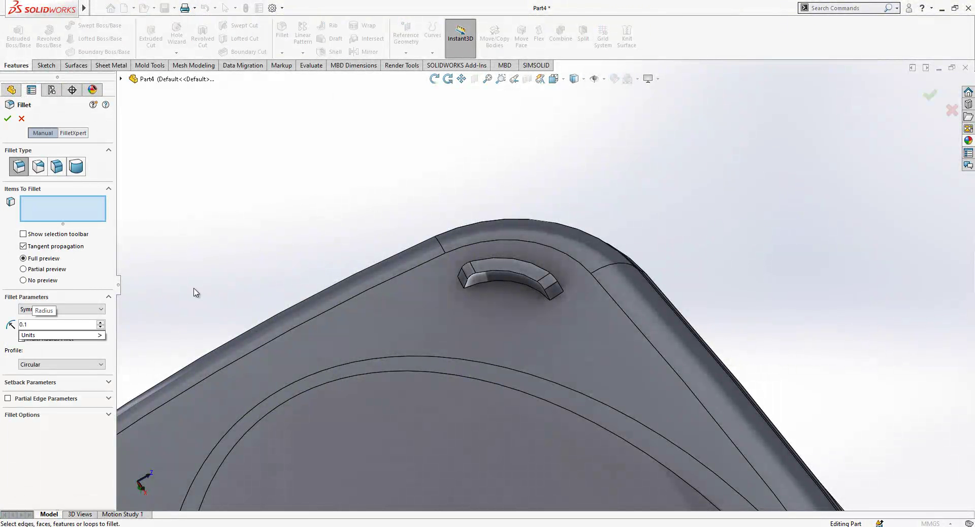
pyautogui.click(502, 274)
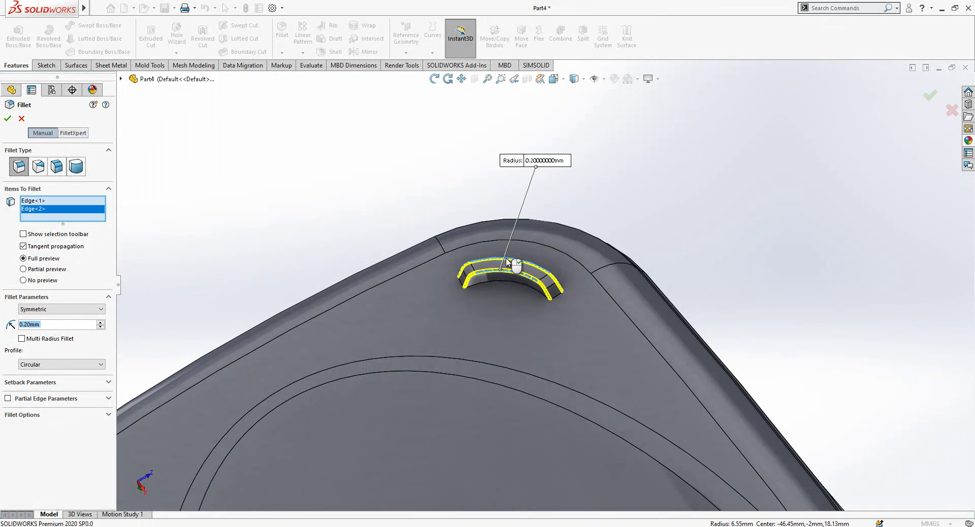
pyautogui.press('Return')
# Step: Examine the whole tray from above and from the underside around the finished curved foot
pyautogui.moveTo(412, 172); pyautogui.dragTo(548, 292, button='middle')
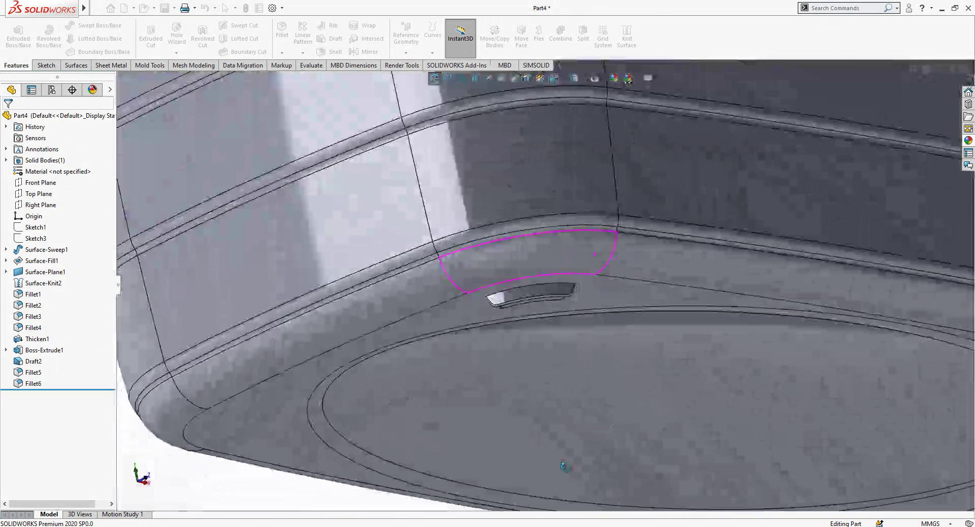
pyautogui.scroll(5, 546, 286)
pyautogui.moveTo(616, 264); pyautogui.dragTo(550, 396, button='middle')
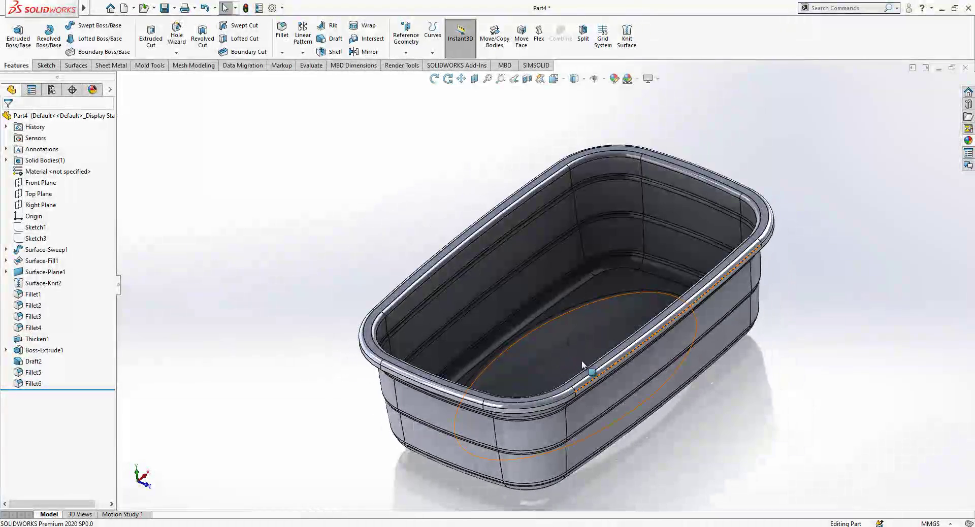
pyautogui.moveTo(573, 336)
pyautogui.mouseDown(button='middle')
pyautogui.moveTo(609, 355)
pyautogui.moveTo(479, 274)
pyautogui.moveTo(538, 300)
pyautogui.moveTo(529, 213)
pyautogui.moveTo(511, 232)
pyautogui.moveTo(548, 166)
pyautogui.moveTo(553, 202)
pyautogui.mouseUp(button='middle')
pyautogui.click(26, 183)
pyautogui.press('Escape')
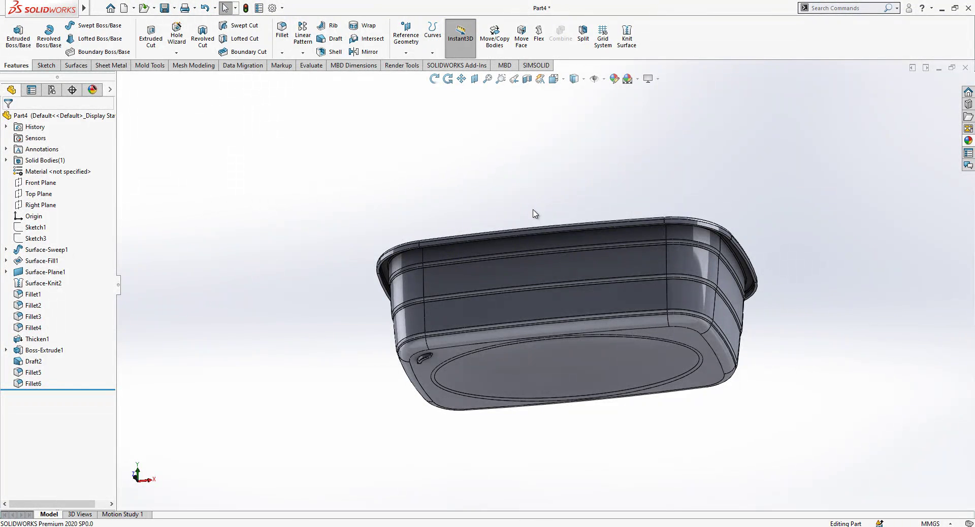
pyautogui.moveTo(559, 344); pyautogui.dragTo(490, 277, button='middle')
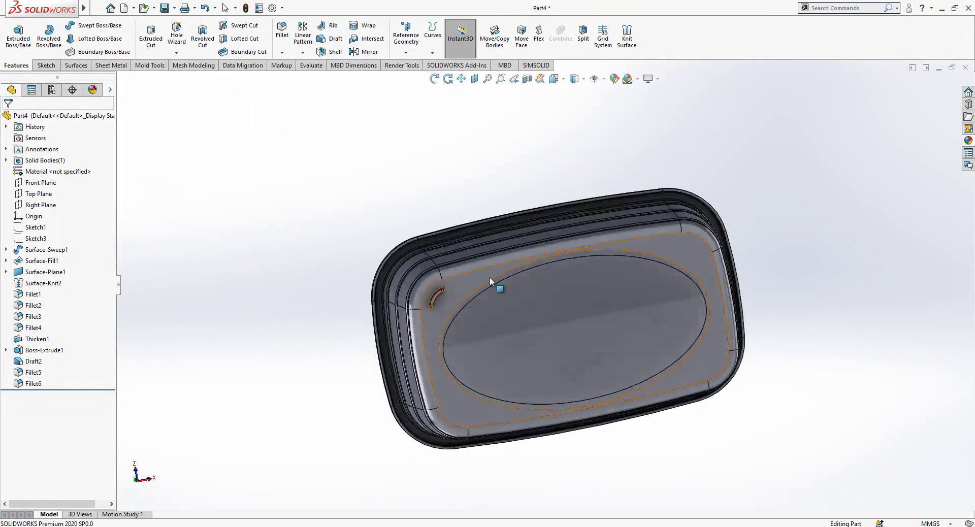
# Step: Start a new sketch on the tray's flat bottom face next to the curved foot, viewed normal to that face
pyautogui.scroll(-5, 452, 280)
pyautogui.click(460, 276)
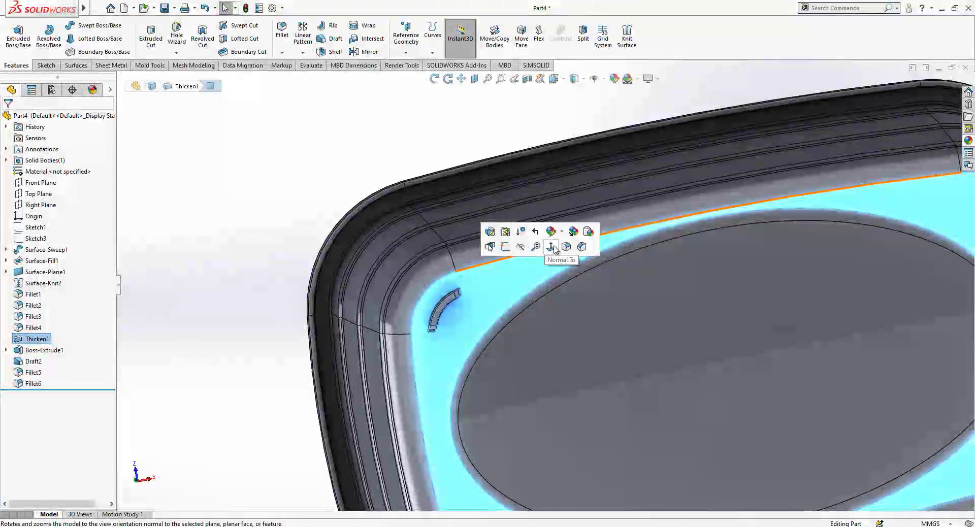
pyautogui.press('f')
pyautogui.click(269, 160)
pyautogui.scroll(-6, 383, 160)
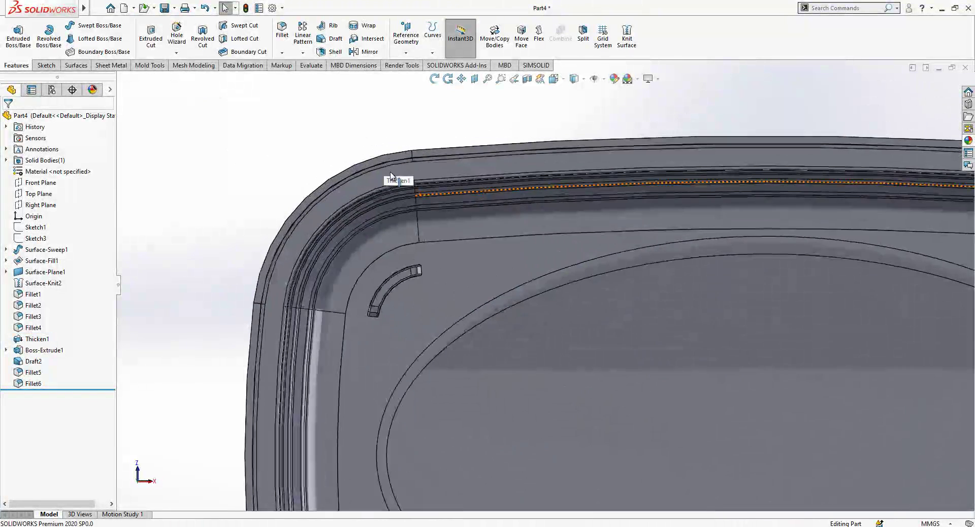
pyautogui.click(441, 252)
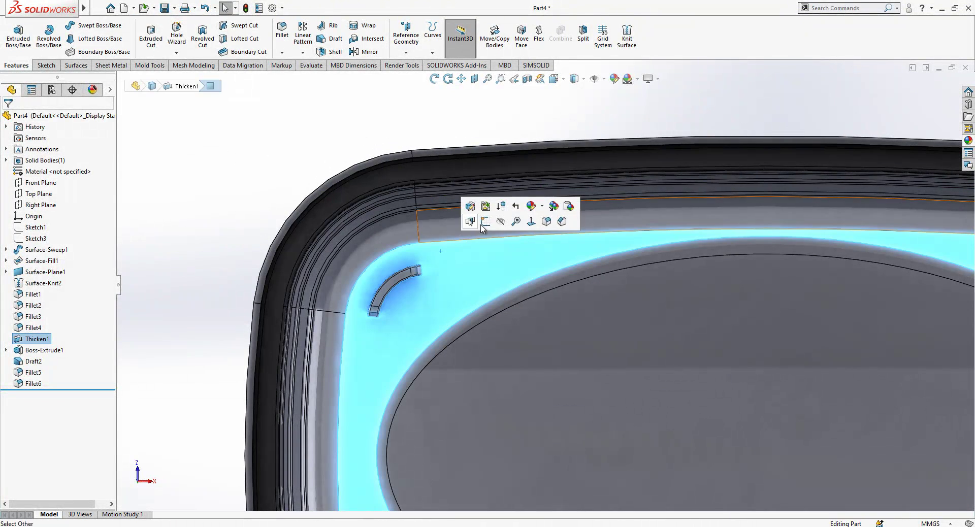
pyautogui.press('Escape')
pyautogui.click(446, 252)
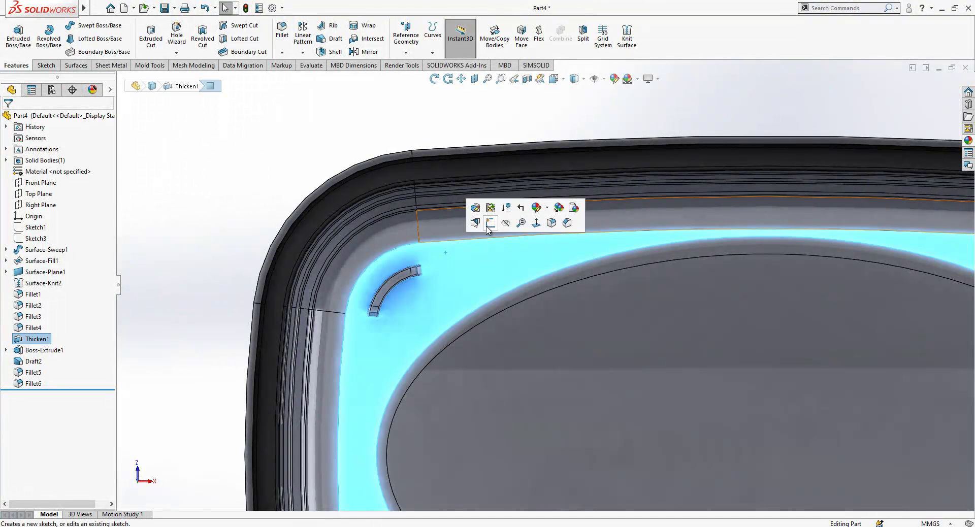
pyautogui.click(476, 222)
pyautogui.click(165, 148)
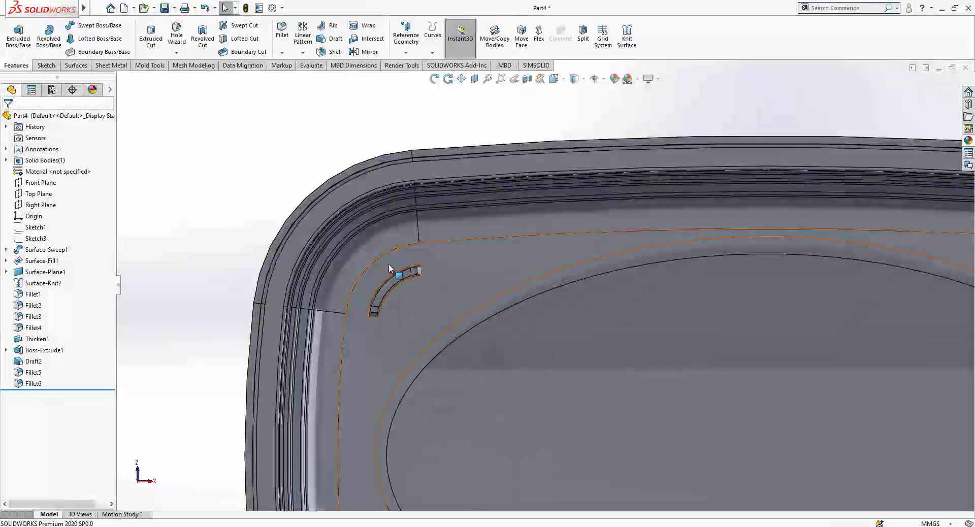
pyautogui.click(389, 263)
pyautogui.click(430, 239)
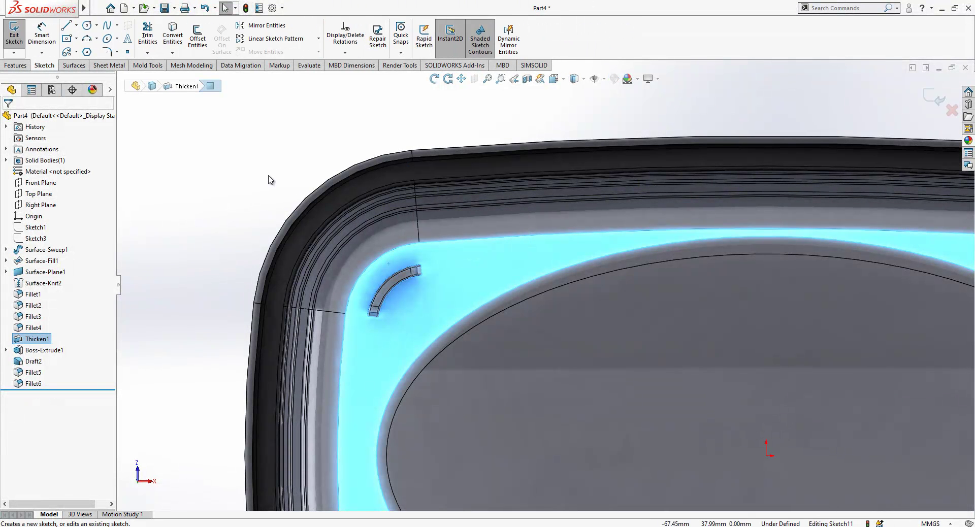
# Step: Sketch a construction line about 11 mm long from the corner arc's centre through the foot to the midpoint of the bottom face's corner edge
pyautogui.click(66, 26)
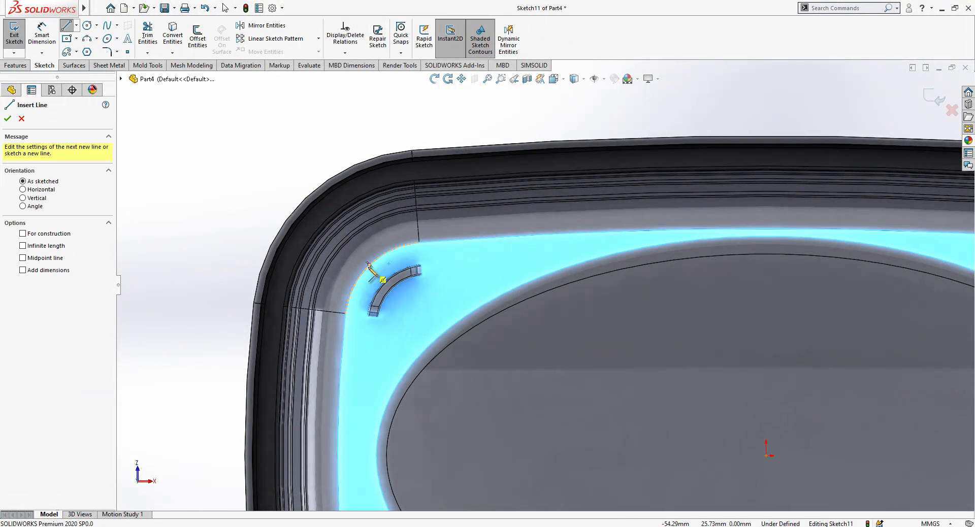
pyautogui.click(426, 323)
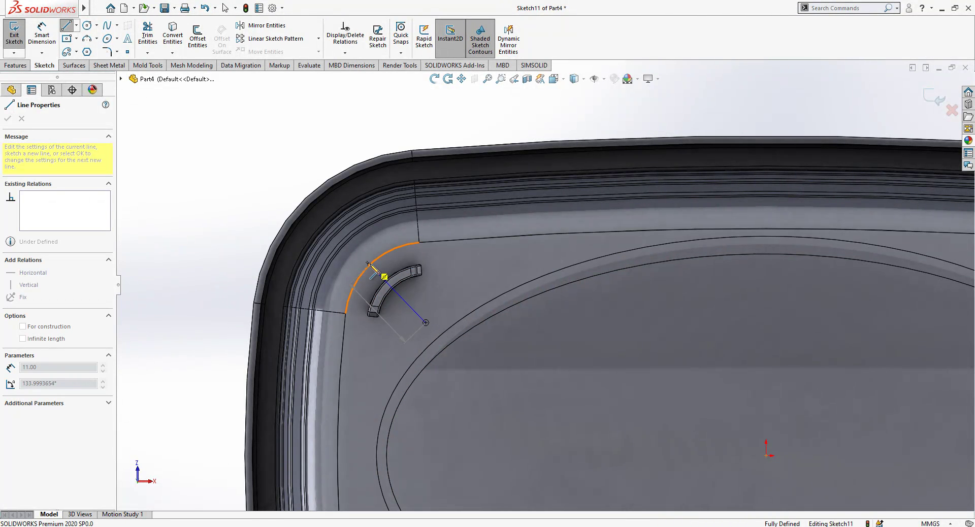
pyautogui.click(369, 264)
pyautogui.press('Escape')
pyautogui.click(392, 287)
pyautogui.click(423, 245)
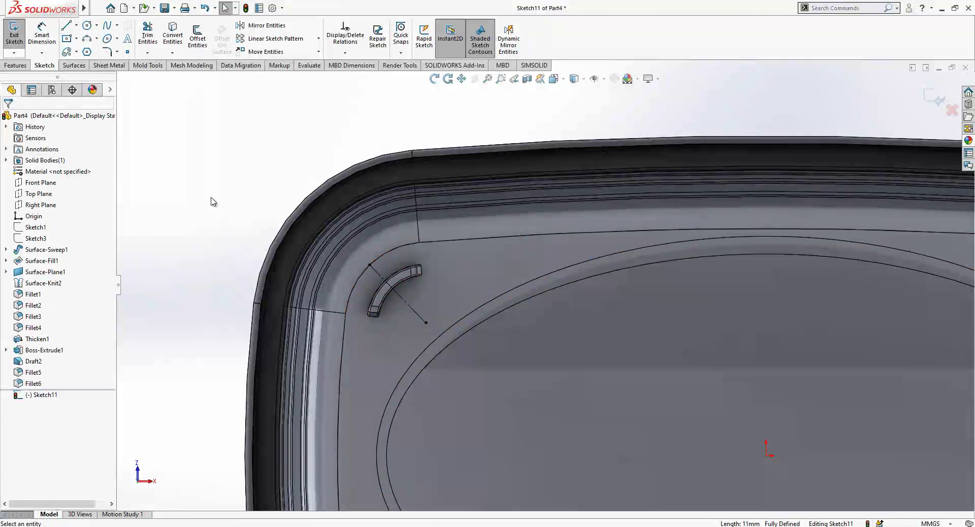
pyautogui.press('Escape')
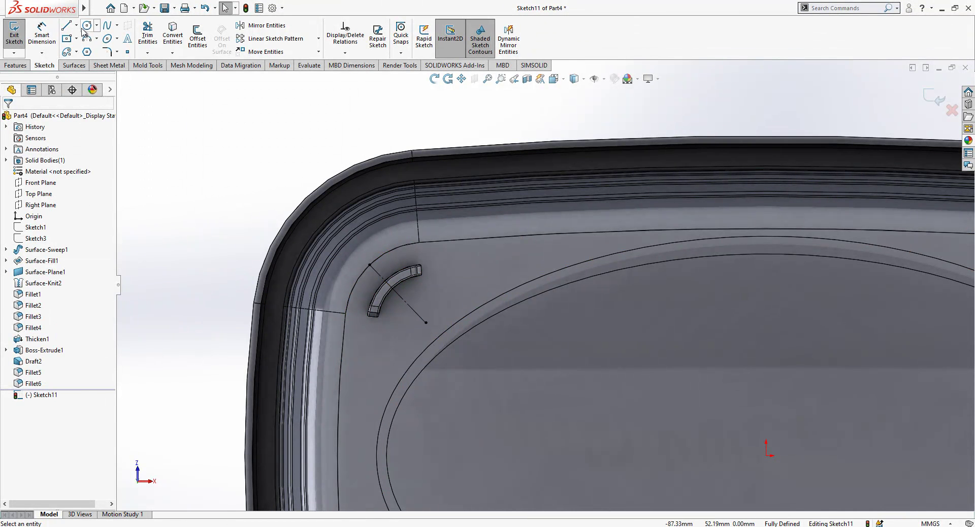
# Step: Add a construction line about 18 mm long from the corner edge's midpoint outward past the rim, collinear with the first construction line
pyautogui.press('l')
pyautogui.click(369, 264)
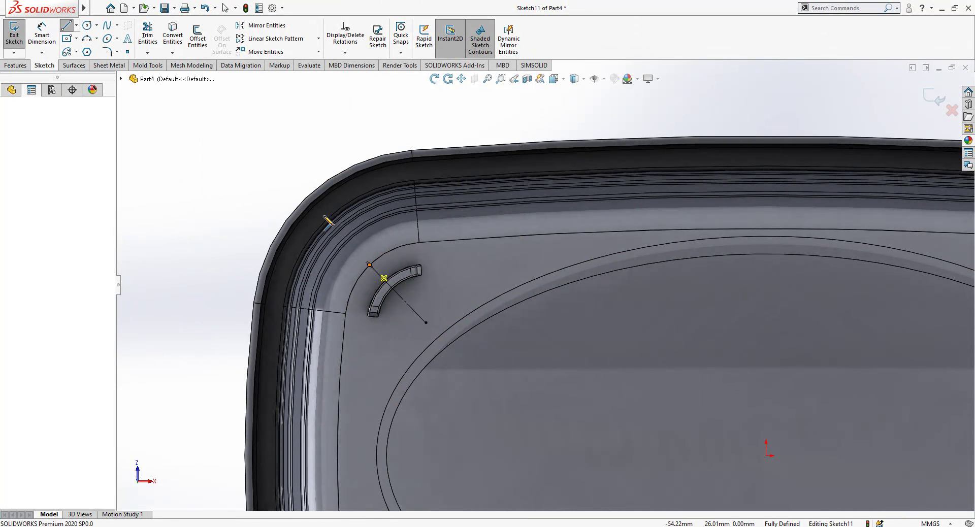
pyautogui.click(279, 166)
pyautogui.press('Escape')
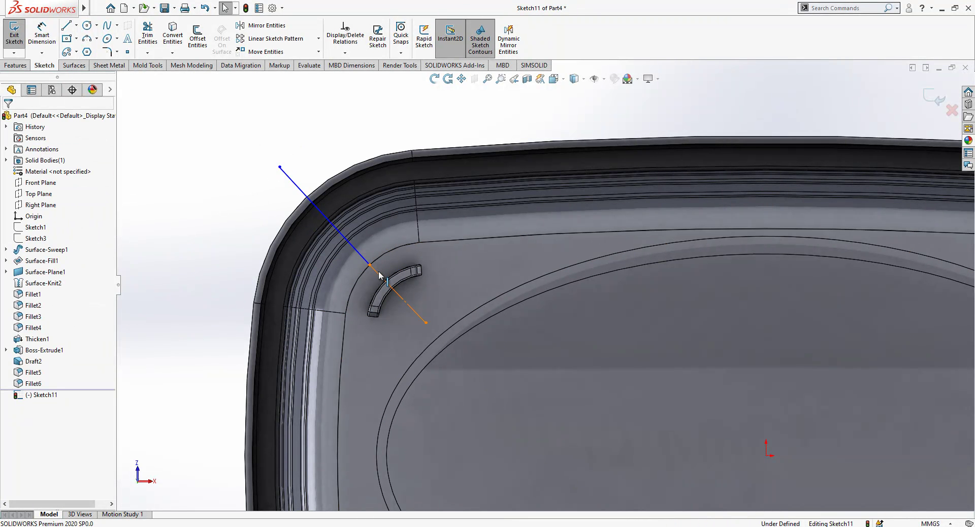
pyautogui.keyDown('ctrl'); pyautogui.click(403, 299); pyautogui.keyUp('ctrl')
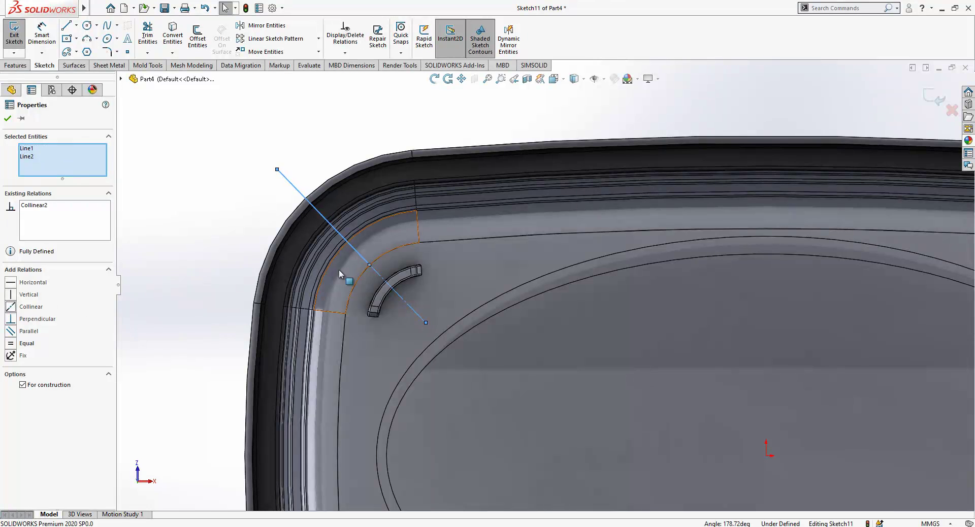
pyautogui.press('Escape')
pyautogui.click(357, 252)
pyautogui.click(403, 215)
pyautogui.press('Escape')
# Step: Sketch a 3-point centre rectangle about 2.4 mm wide, aligned with the outer construction line and crossing the rim at the tray corner
pyautogui.click(71, 42)
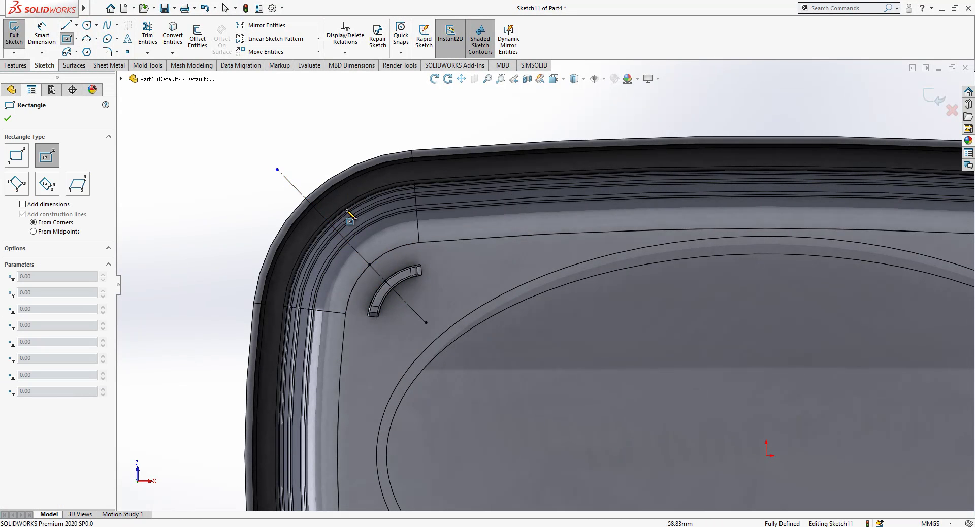
pyautogui.scroll(5, 283, 229)
pyautogui.click(47, 155)
pyautogui.click(46, 185)
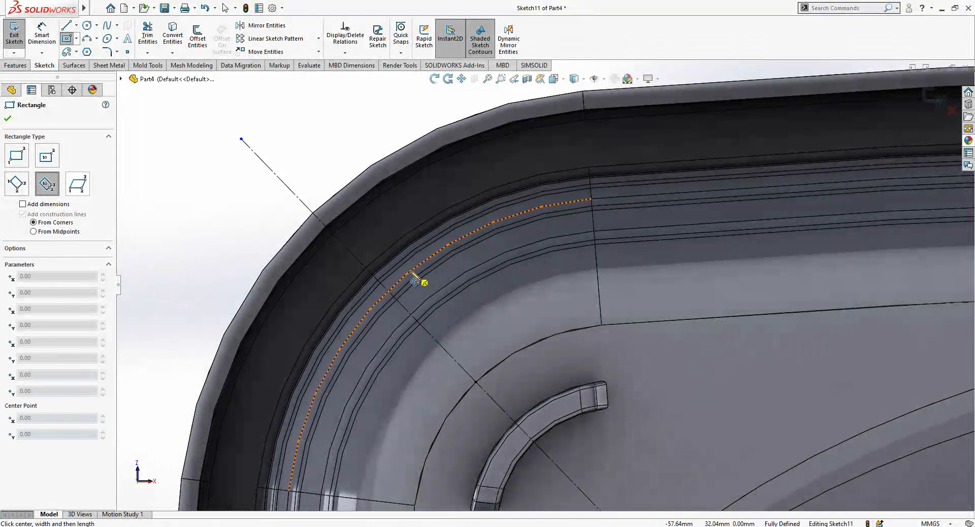
pyautogui.click(364, 266)
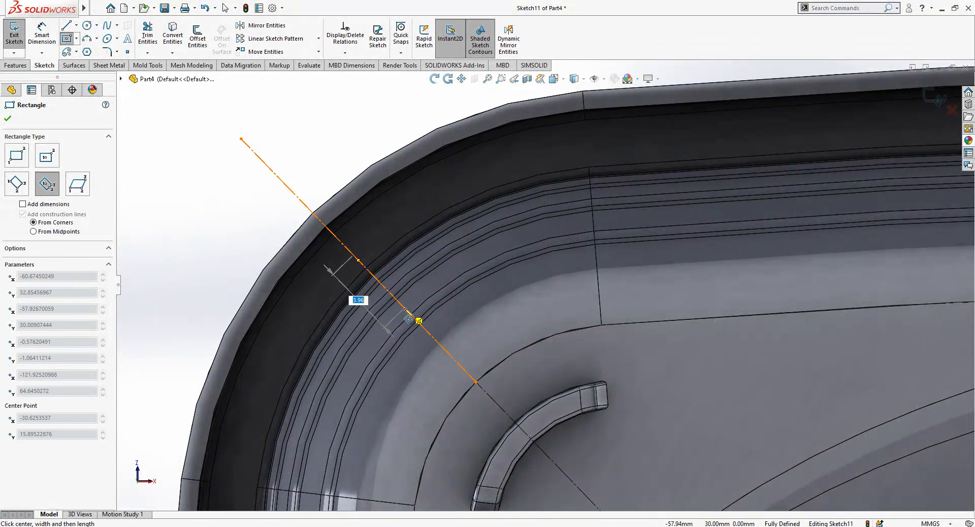
pyautogui.click(411, 295)
pyautogui.click(417, 293)
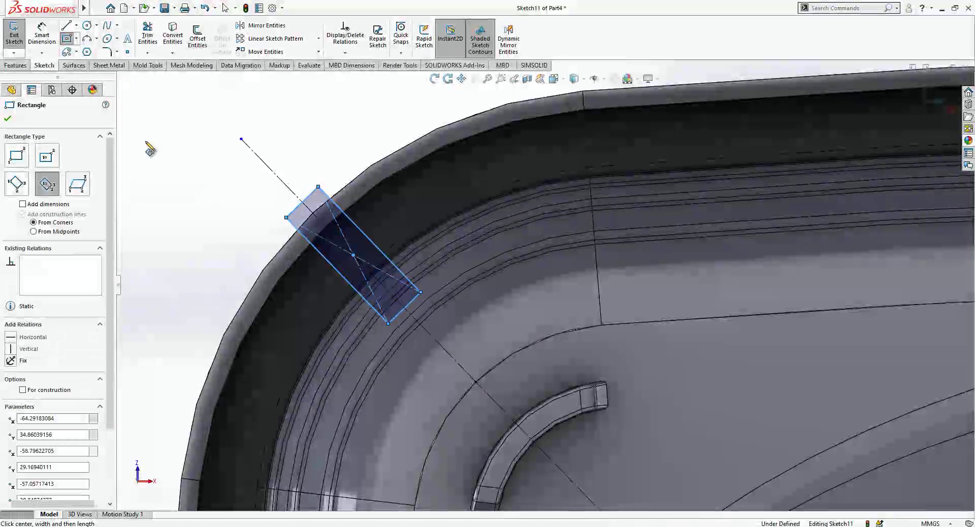
pyautogui.press('Escape')
# Step: Dimension the short side of the slanted rectangle as 1.5 mm
pyautogui.click(311, 196)
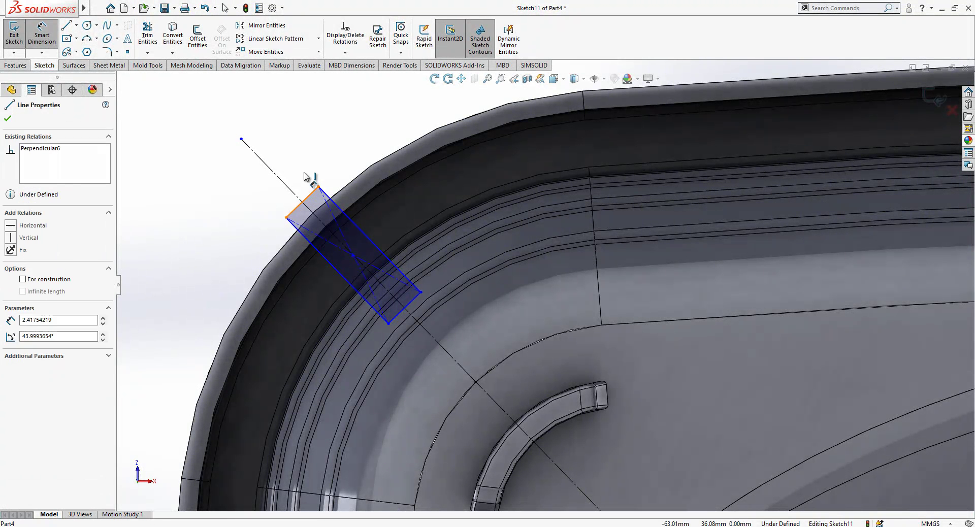
pyautogui.click(254, 128)
pyautogui.write('1.5')
pyautogui.press('Return')
pyautogui.press('Escape')
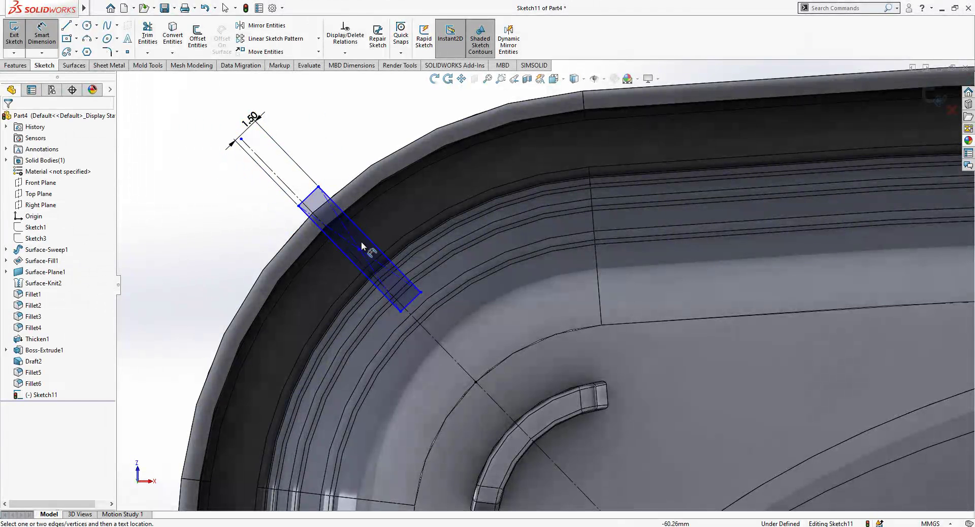
# Step: Make the rectangle's centre point coincident with the outer construction line
pyautogui.click(359, 257)
pyautogui.keyDown('ctrl'); pyautogui.click(365, 267); pyautogui.keyUp('ctrl')
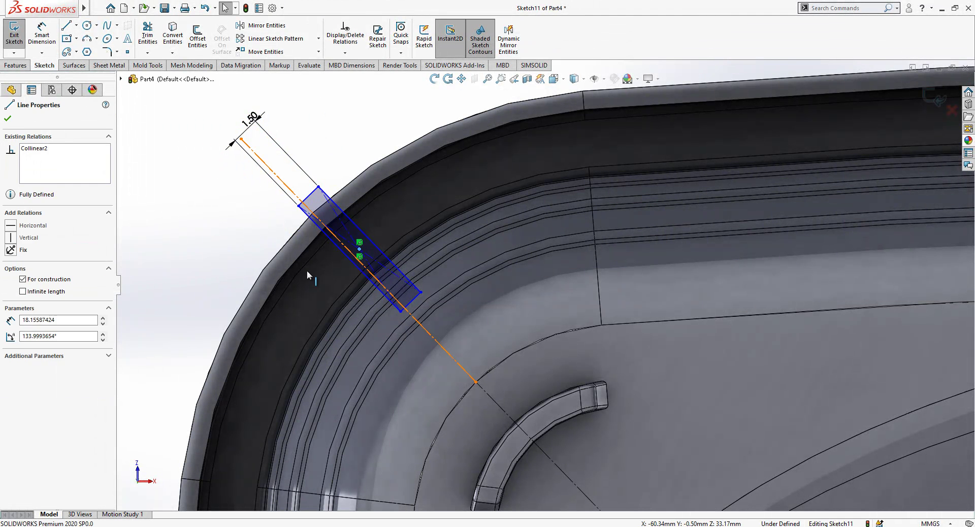
pyautogui.click(35, 295)
pyautogui.press('Escape')
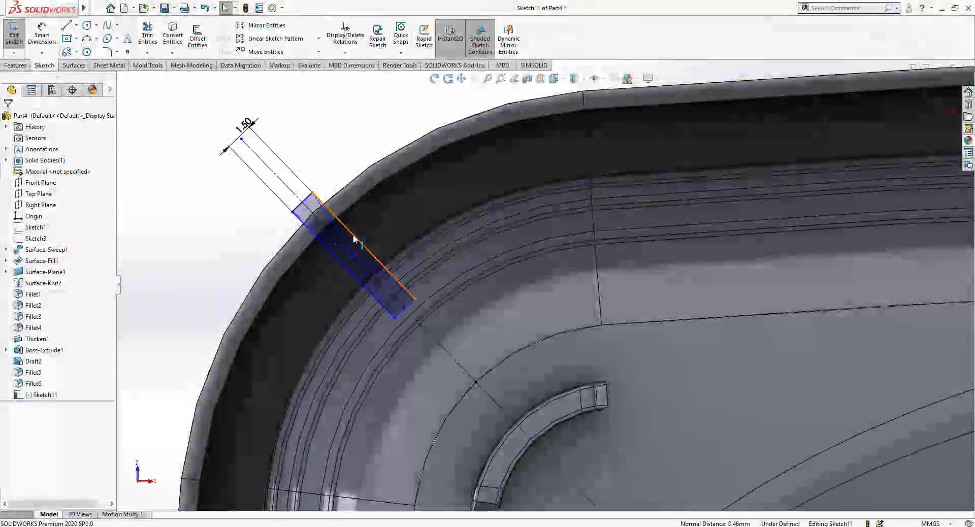
# Step: Make the rectangle's two long sides symmetric about the outer construction line
pyautogui.click(353, 233)
pyautogui.keyDown('ctrl'); pyautogui.click(341, 262); pyautogui.keyUp('ctrl')
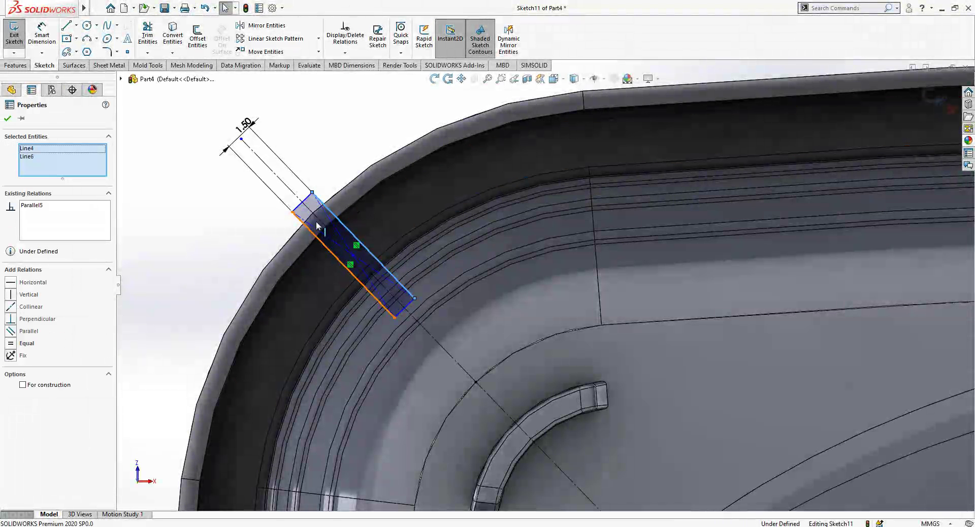
pyautogui.keyDown('ctrl'); pyautogui.click(290, 194); pyautogui.keyUp('ctrl')
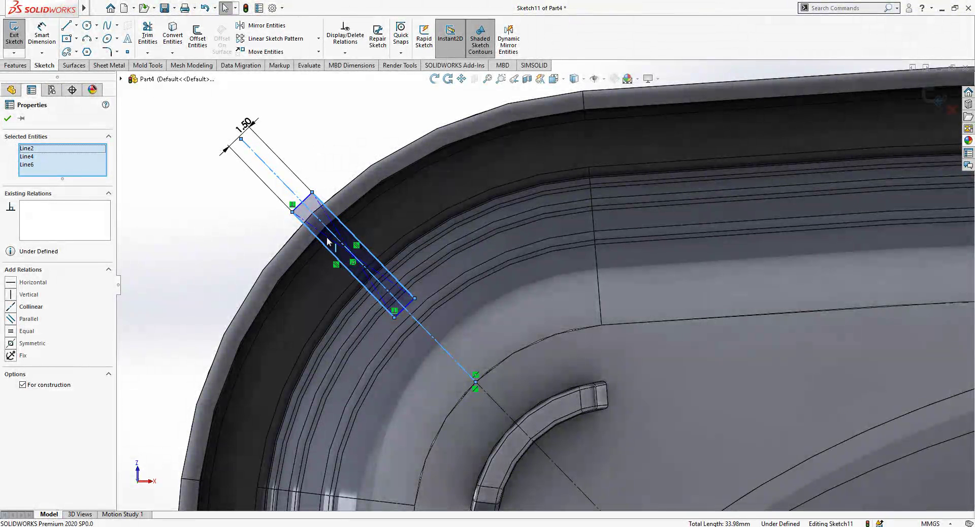
pyautogui.click(32, 344)
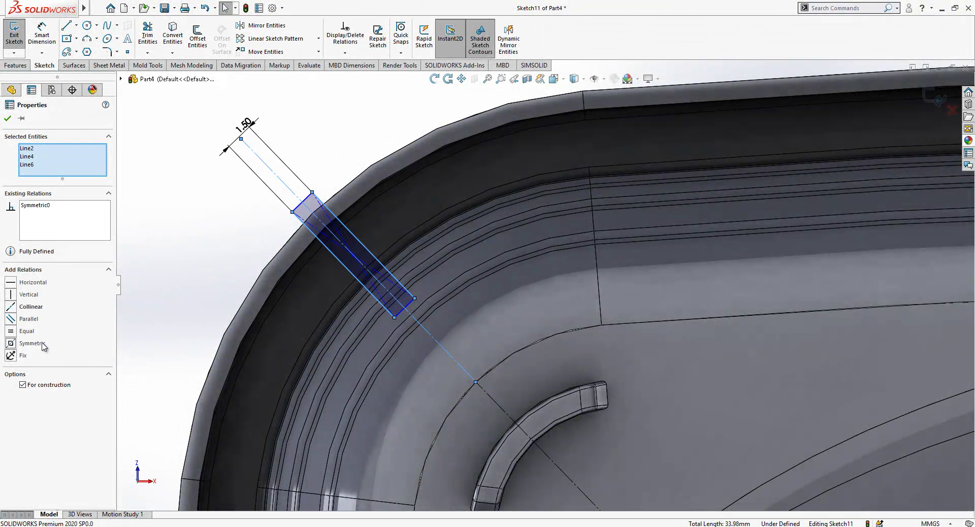
pyautogui.click(225, 262)
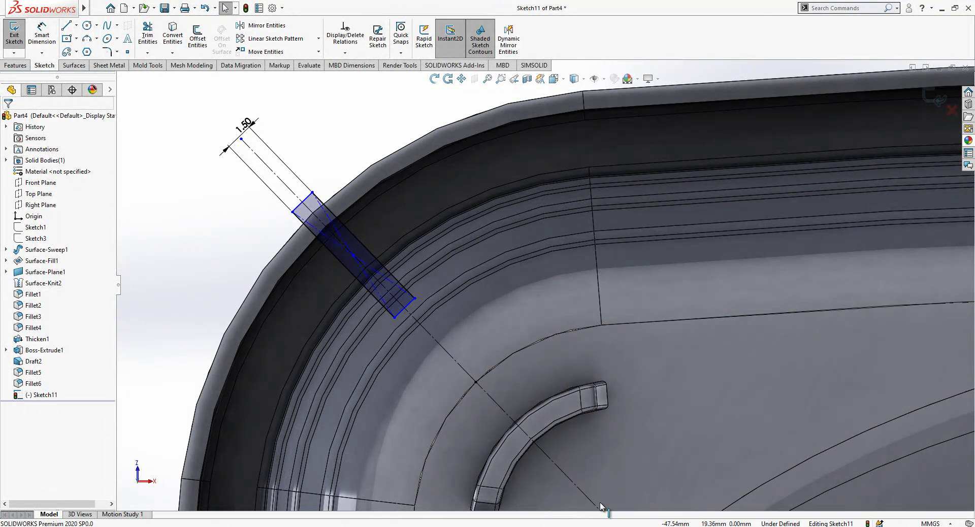
# Step: Dimension the rectangle's long side as 6 mm and slide the rectangle inward along the construction line, off the outer rim
pyautogui.moveTo(415, 299); pyautogui.dragTo(461, 351)
pyautogui.press('Escape')
pyautogui.click(44, 39)
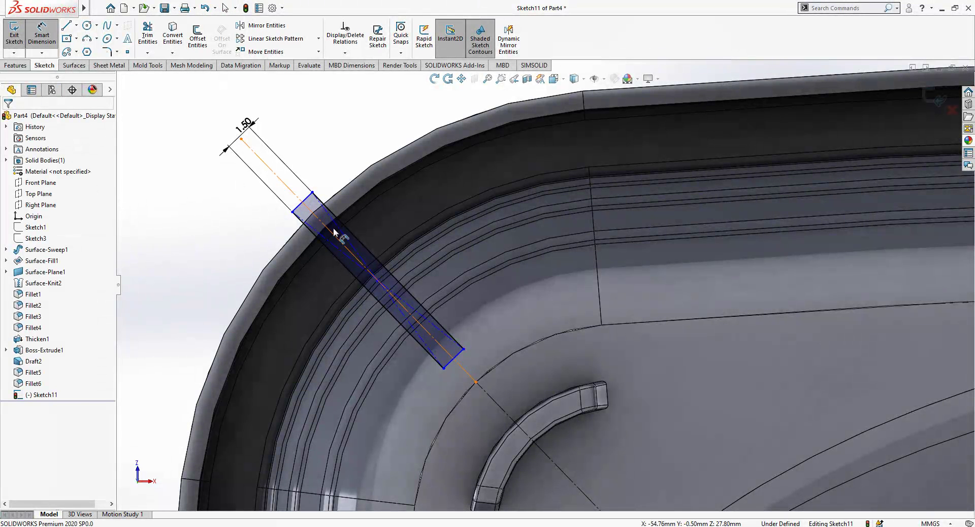
pyautogui.click(362, 242)
pyautogui.click(392, 226)
pyautogui.write('6')
pyautogui.press('Return')
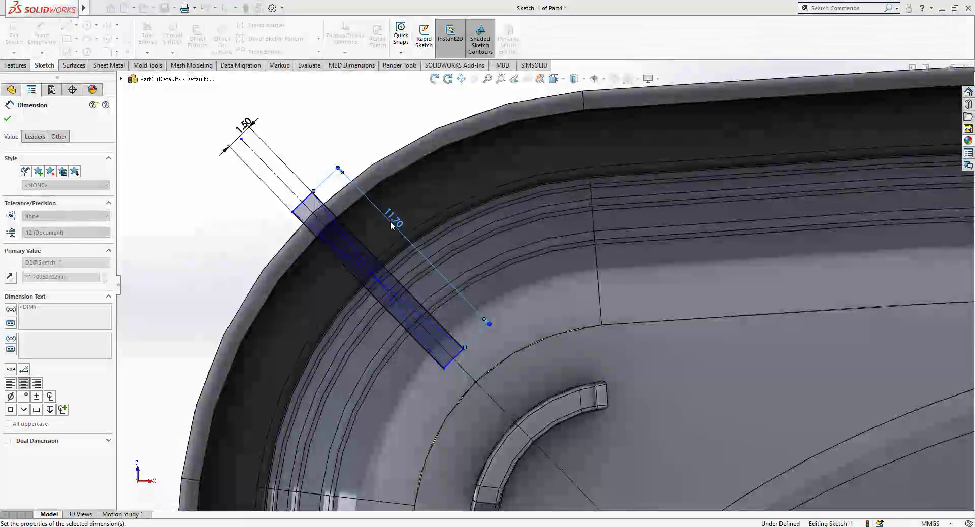
pyautogui.press('Escape')
pyautogui.moveTo(313, 192); pyautogui.dragTo(373, 239)
pyautogui.press('Escape')
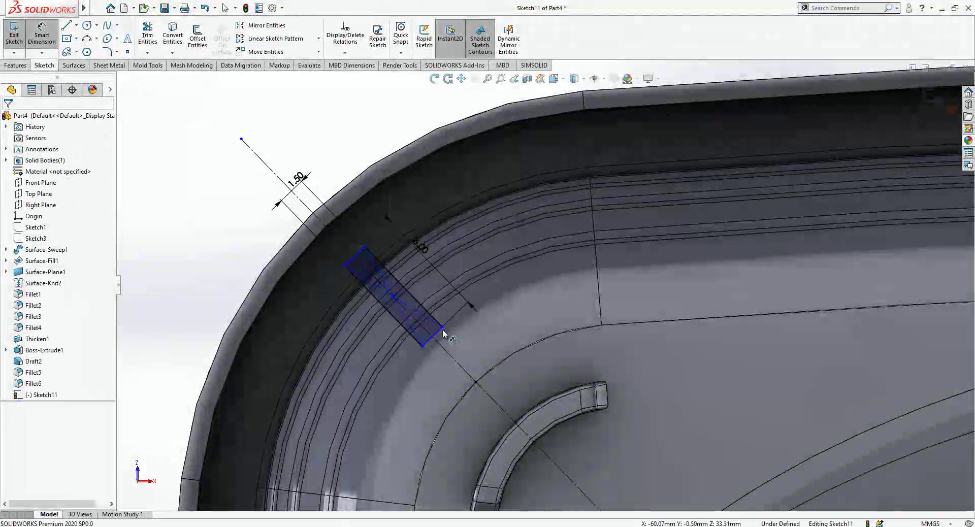
# Step: Dimension the rectangle's inner end at 4 mm from the point where the construction line meets the tray bottom's rounded edge
pyautogui.click(476, 382)
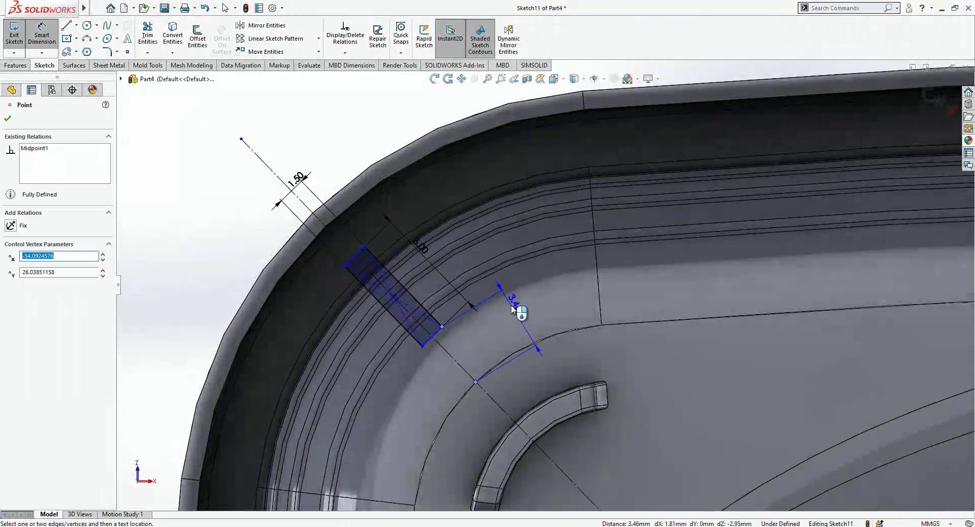
pyautogui.press('Escape')
pyautogui.click(476, 381)
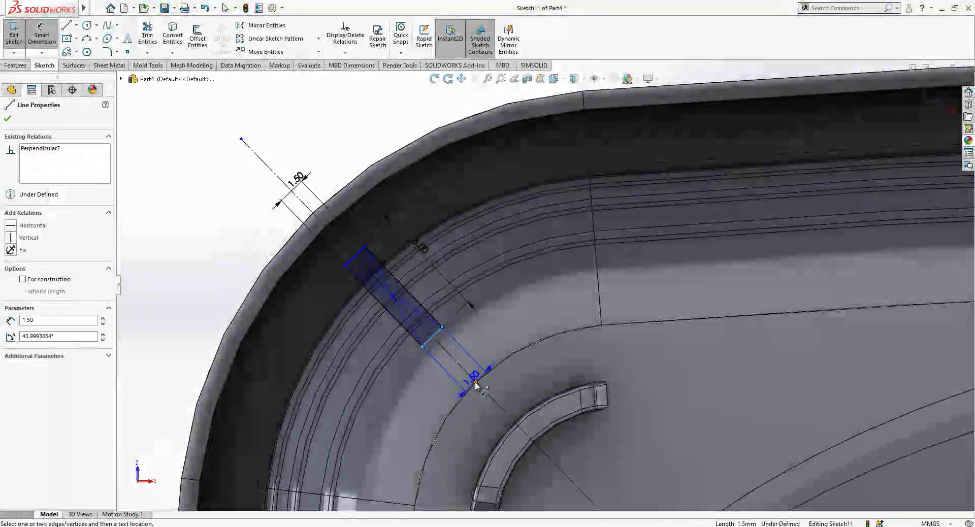
pyautogui.click(502, 329)
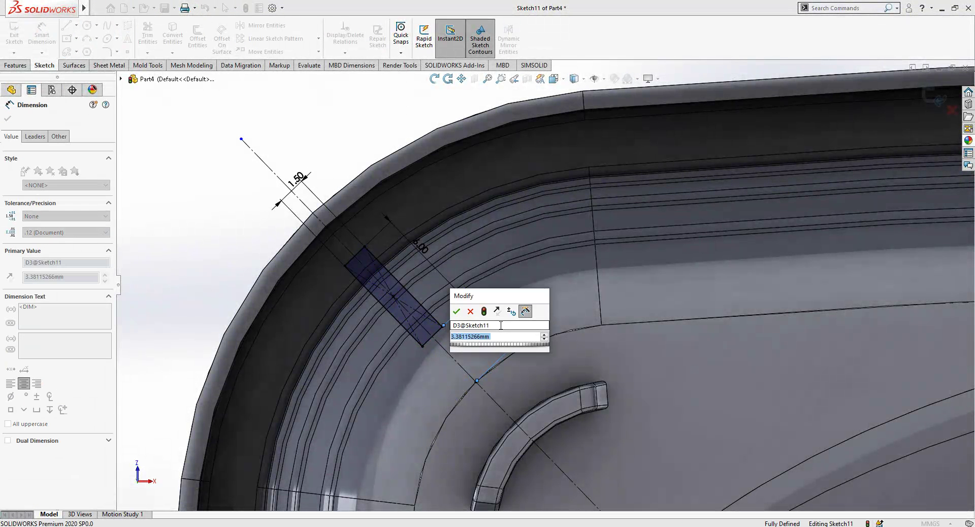
pyautogui.write('4')
pyautogui.press('Return')
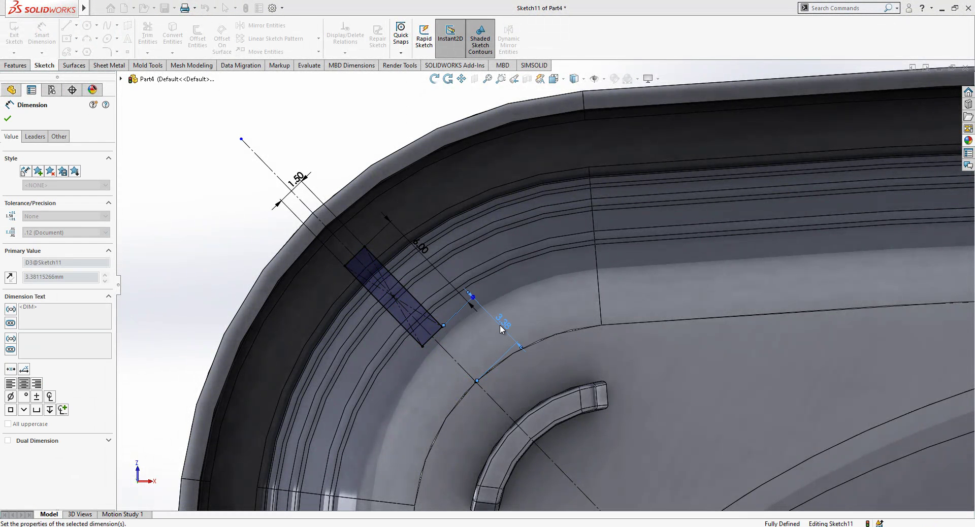
pyautogui.click(415, 242)
pyautogui.press('Return')
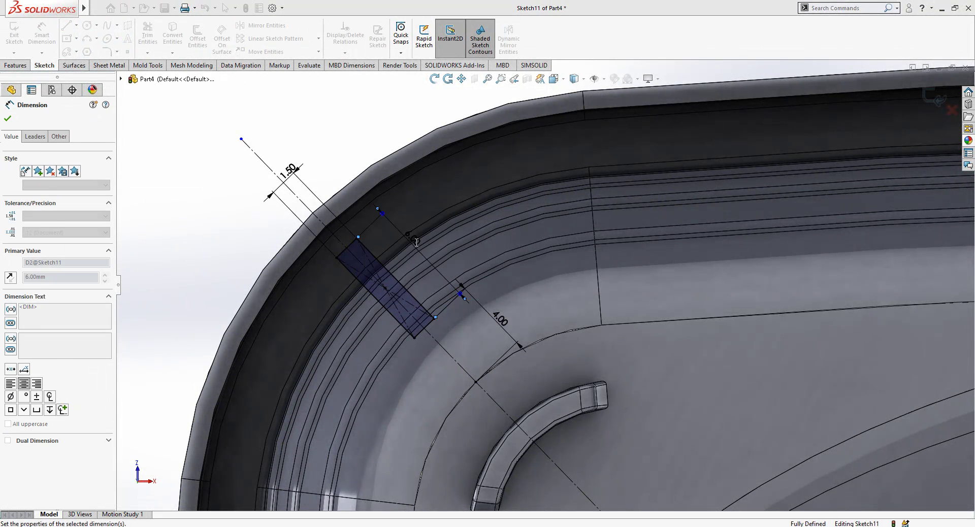
# Step: Close the sketch and set up a boss extrusion of the rectangle that ends up to the tray body
pyautogui.moveTo(417, 325)
pyautogui.mouseDown(button='middle')
pyautogui.moveTo(538, 185)
pyautogui.moveTo(454, 279)
pyautogui.moveTo(533, 270)
pyautogui.mouseUp(button='middle')
pyautogui.scroll(4, 454, 279)
pyautogui.scroll(1, 533, 270)
pyautogui.click(937, 99)
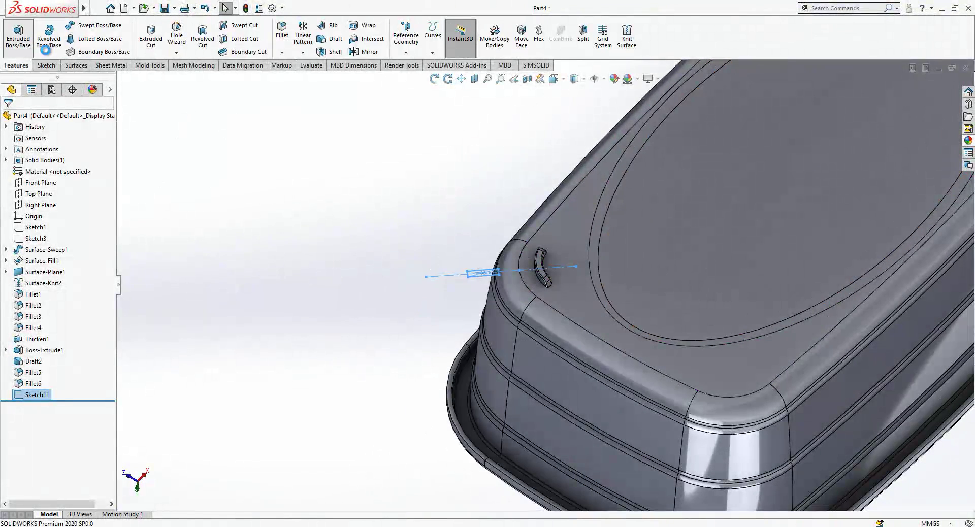
pyautogui.click(63, 179)
pyautogui.click(46, 226)
pyautogui.click(491, 371)
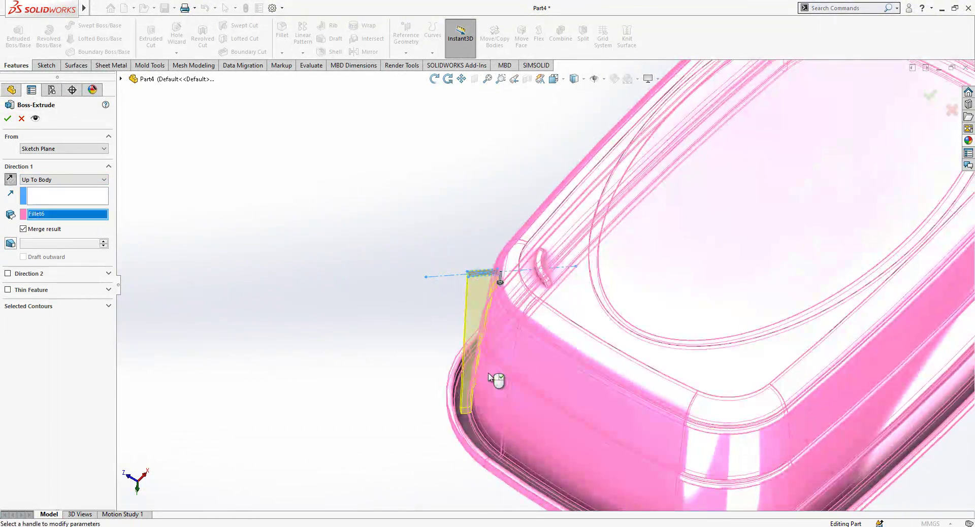
# Step: Start the extrusion at a 30 mm offset from the sketch plane and create the rib under the rim
pyautogui.moveTo(493, 370)
pyautogui.mouseDown(button='middle')
pyautogui.moveTo(540, 331)
pyautogui.moveTo(518, 351)
pyautogui.mouseUp(button='middle')
pyautogui.click(61, 149)
pyautogui.click(58, 178)
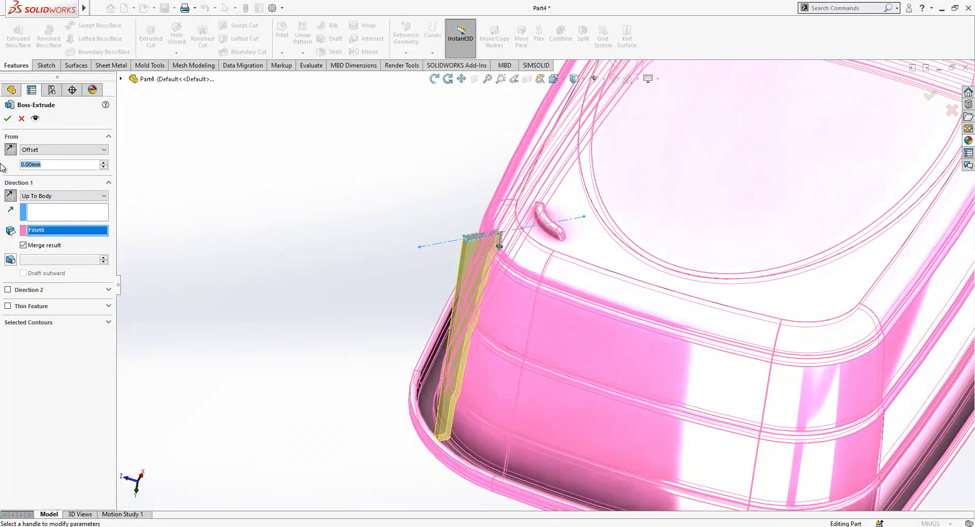
pyautogui.write('30')
pyautogui.press('Return')
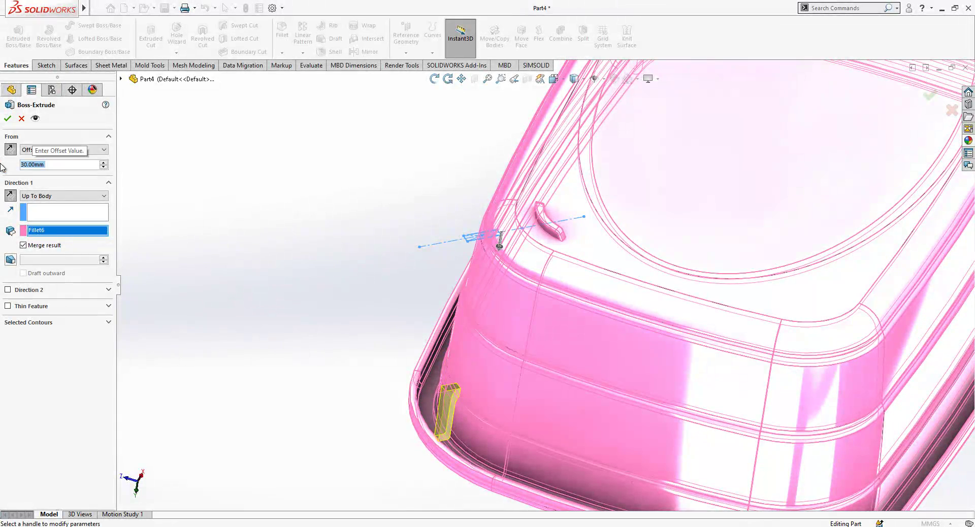
pyautogui.click(8, 119)
# Step: Set up a 2-degree neutral-plane draft using the rib's free end face as the neutral plane
pyautogui.moveTo(285, 215); pyautogui.dragTo(550, 375, button='middle')
pyautogui.scroll(5, 432, 242)
pyautogui.moveTo(432, 242); pyautogui.dragTo(450, 338, button='middle')
pyautogui.scroll(-5, 473, 179)
pyautogui.moveTo(510, 198); pyautogui.dragTo(495, 184, button='middle')
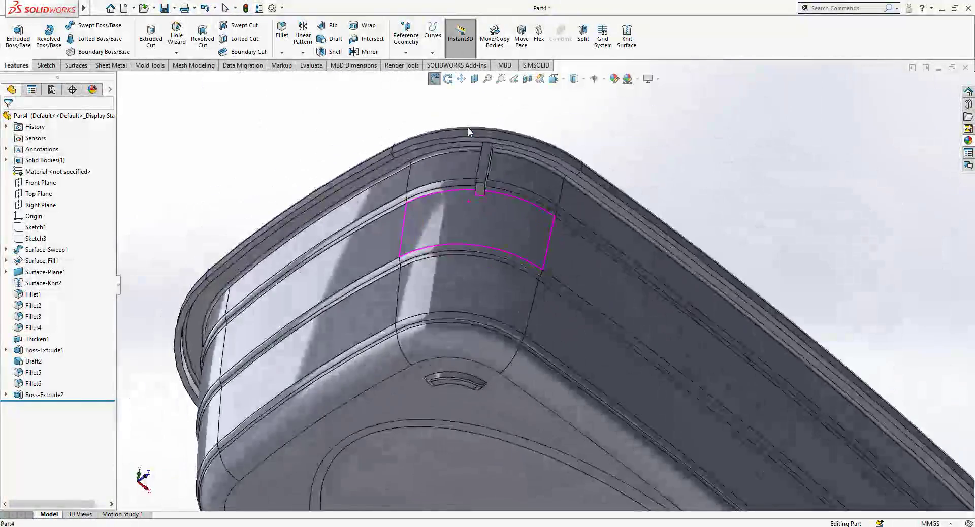
pyautogui.scroll(-5, 497, 188)
pyautogui.click(477, 249)
pyautogui.moveTo(477, 252)
pyautogui.mouseDown(button='middle')
pyautogui.moveTo(386, 179)
pyautogui.moveTo(420, 211)
pyautogui.moveTo(319, 101)
pyautogui.moveTo(479, 264)
pyautogui.mouseUp(button='middle')
pyautogui.click(319, 101)
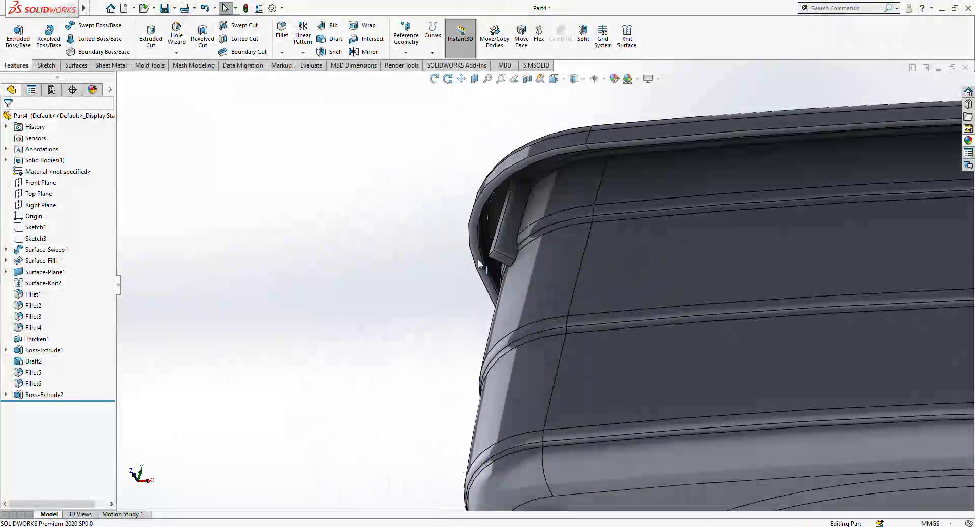
pyautogui.click(500, 265)
pyautogui.click(336, 38)
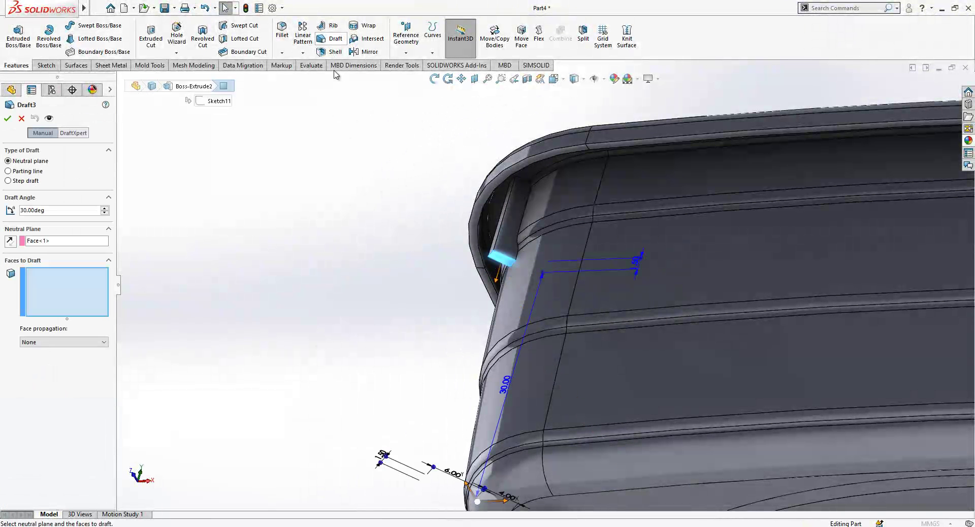
pyautogui.doubleClick(59, 212)
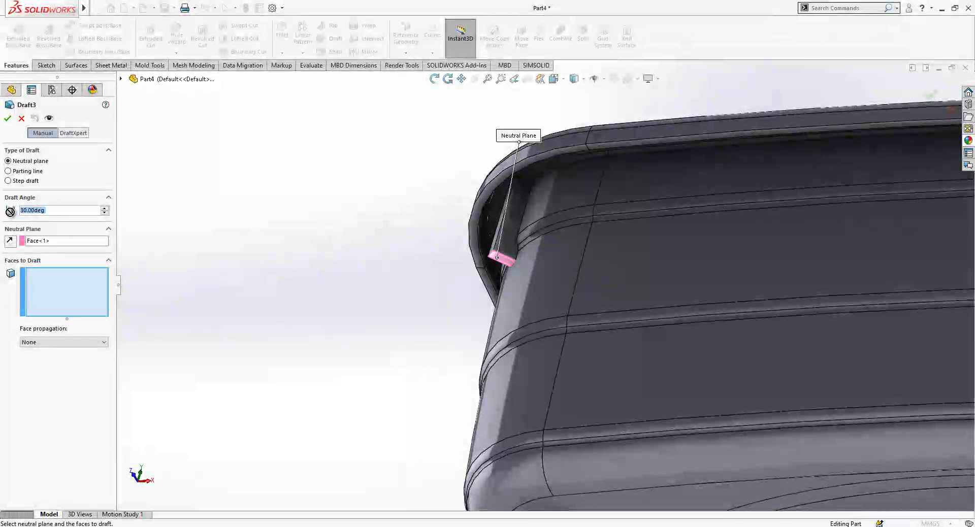
# Step: Add the rib's three exposed long faces as faces to draft and apply the draft
pyautogui.moveTo(487, 191); pyautogui.dragTo(541, 225, button='middle')
pyautogui.click(506, 245)
pyautogui.click(506, 246)
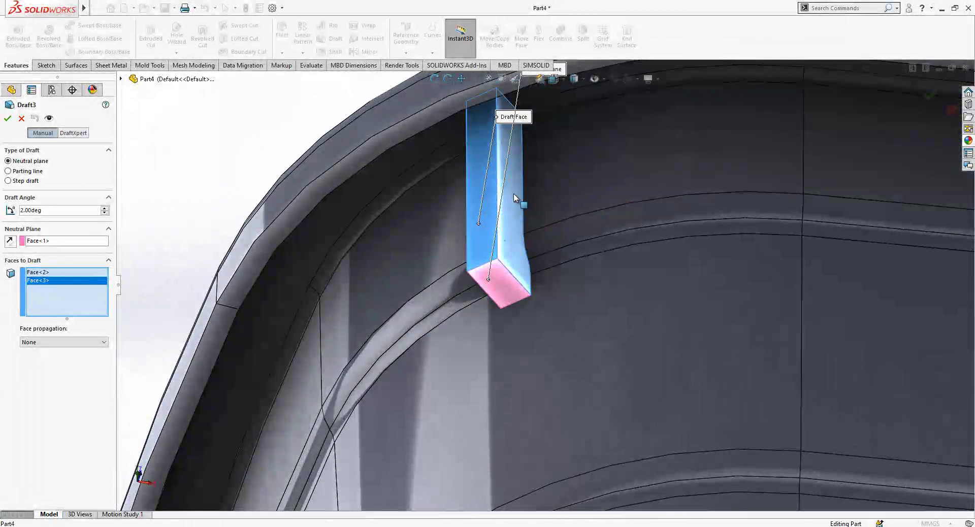
pyautogui.moveTo(486, 252); pyautogui.dragTo(443, 225, button='middle')
pyautogui.click(441, 225)
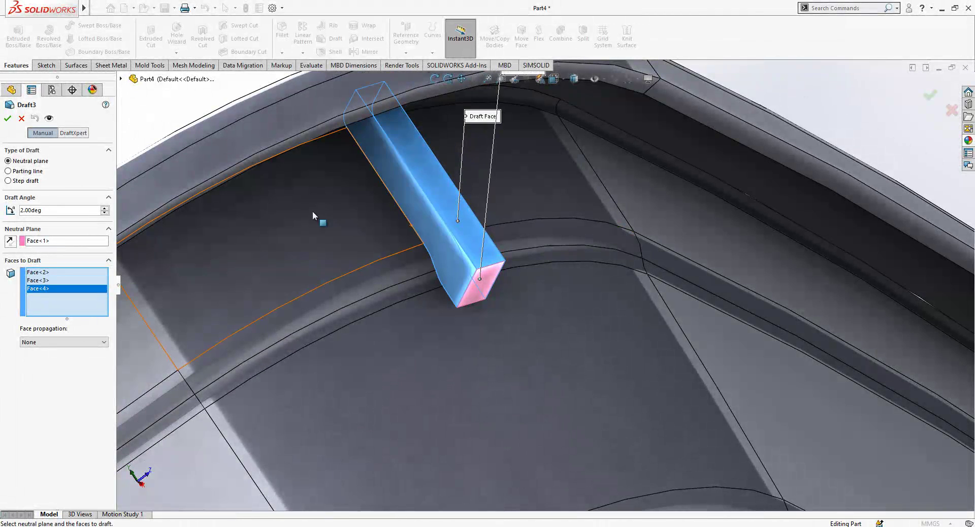
pyautogui.click(8, 119)
# Step: Edit the rib's draft and set its angle to 1 degree
pyautogui.moveTo(212, 191); pyautogui.dragTo(405, 169, button='middle')
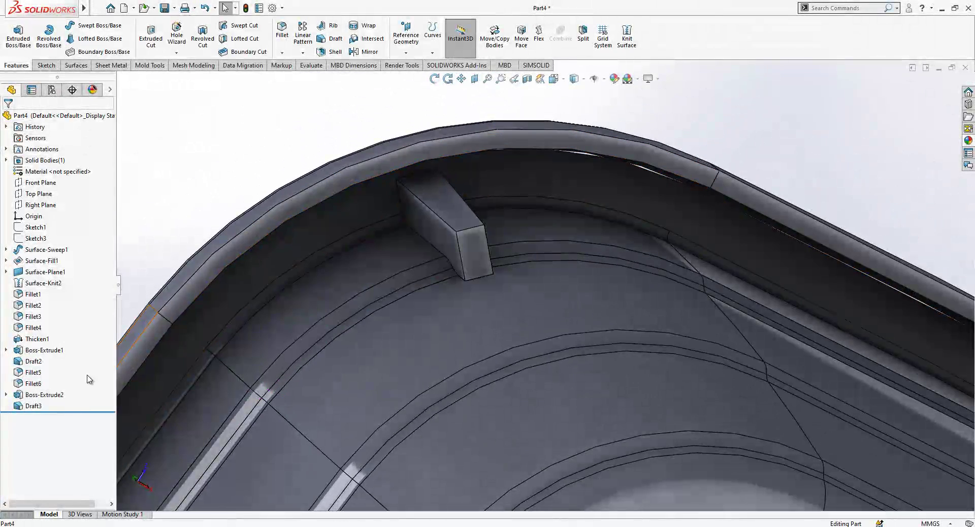
pyautogui.click(34, 405)
pyautogui.click(49, 378)
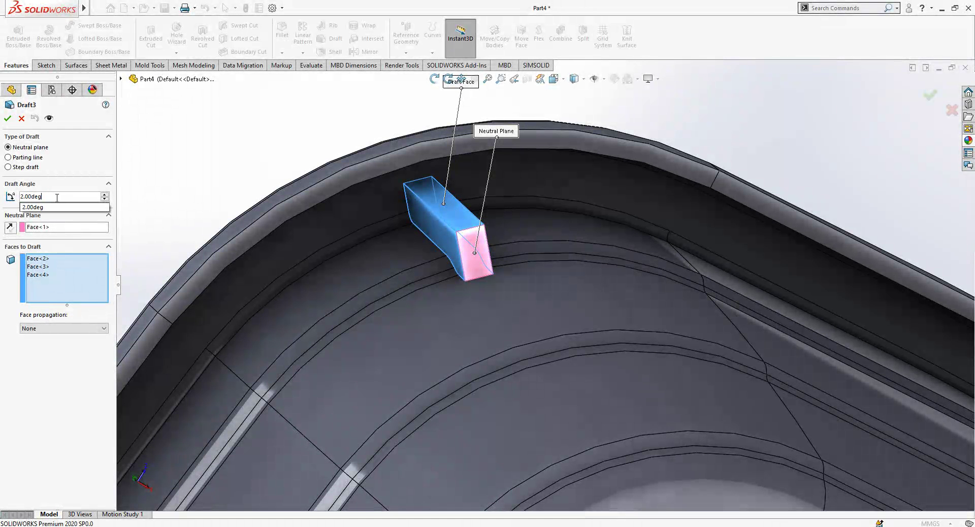
pyautogui.write('1')
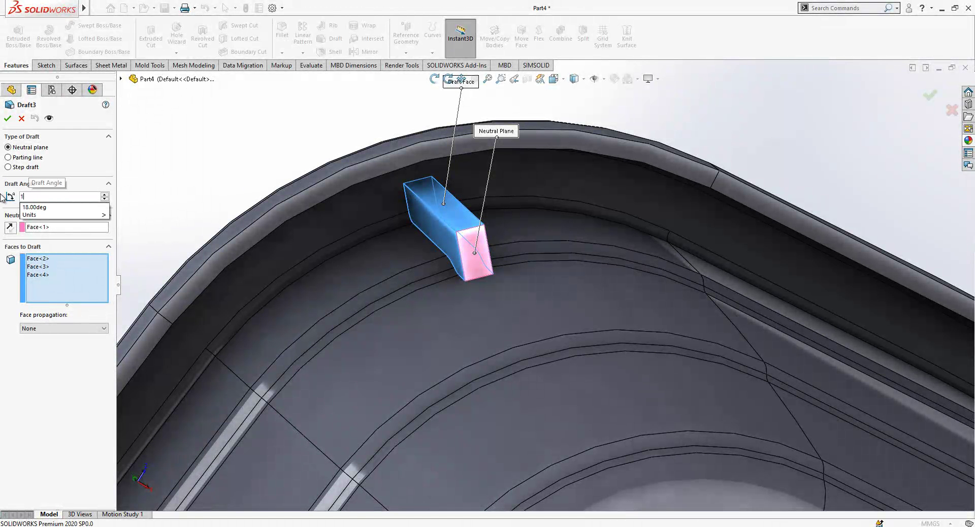
pyautogui.press('Return')
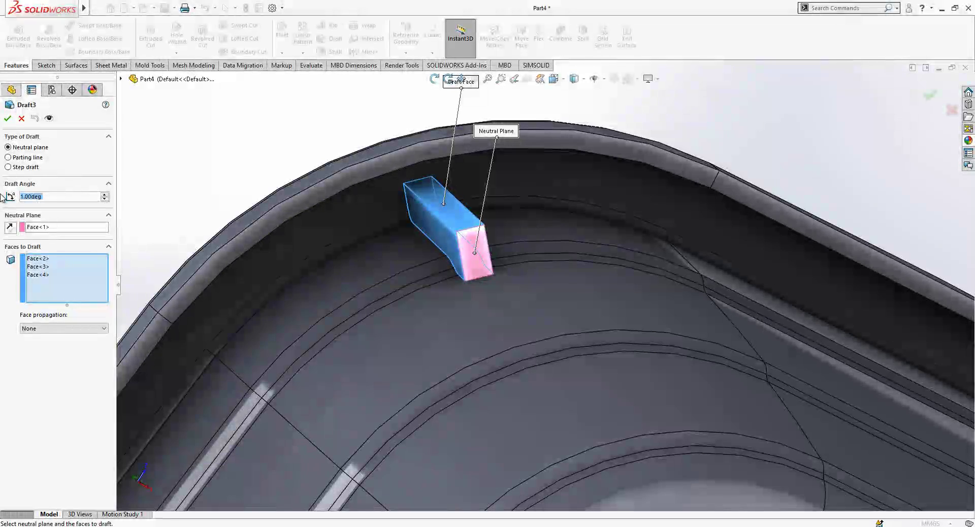
pyautogui.press('Return')
# Step: Fillet the short outer edge at the rib's free end with a 1 mm radius
pyautogui.moveTo(305, 218)
pyautogui.mouseDown(button='middle')
pyautogui.moveTo(407, 227)
pyautogui.moveTo(403, 202)
pyautogui.moveTo(471, 254)
pyautogui.moveTo(453, 279)
pyautogui.mouseUp(button='middle')
pyautogui.click(453, 275)
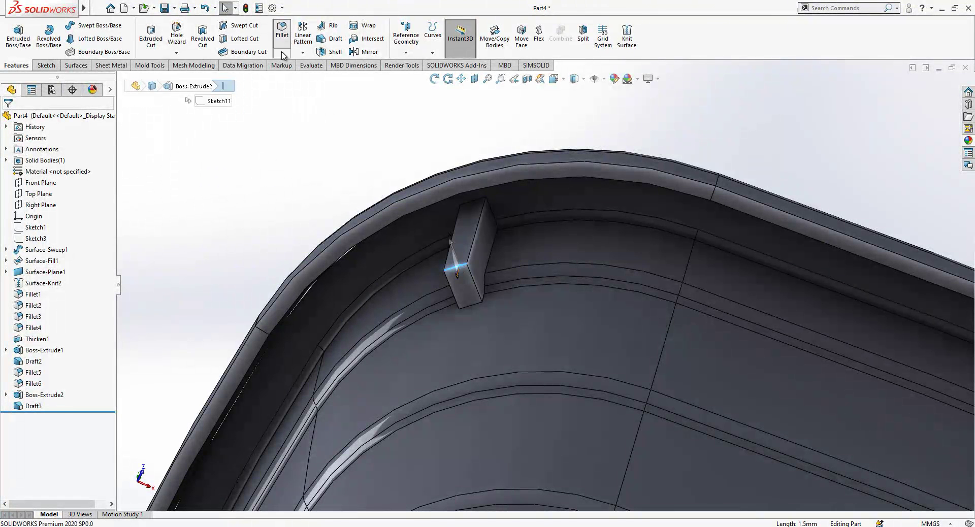
pyautogui.click(282, 51)
pyautogui.write('1')
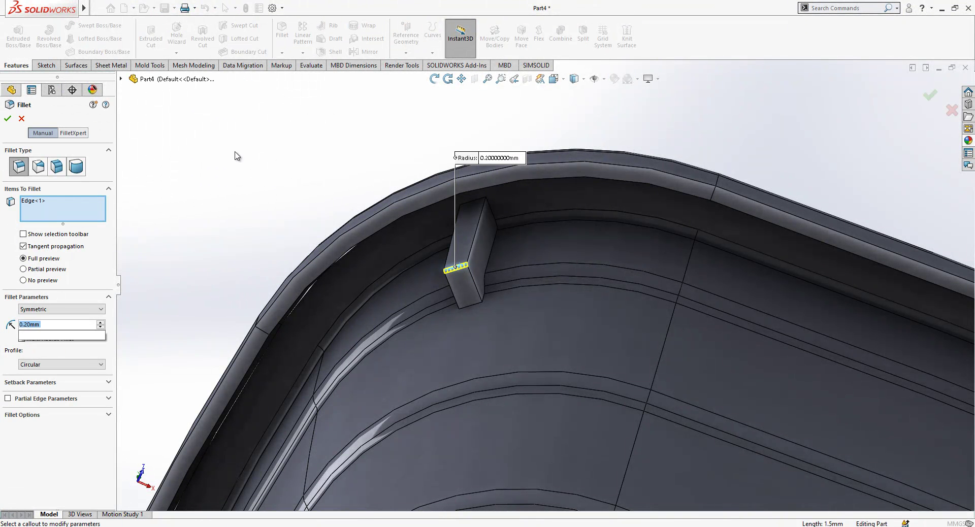
pyautogui.press('Return')
pyautogui.rightClick(242, 159)
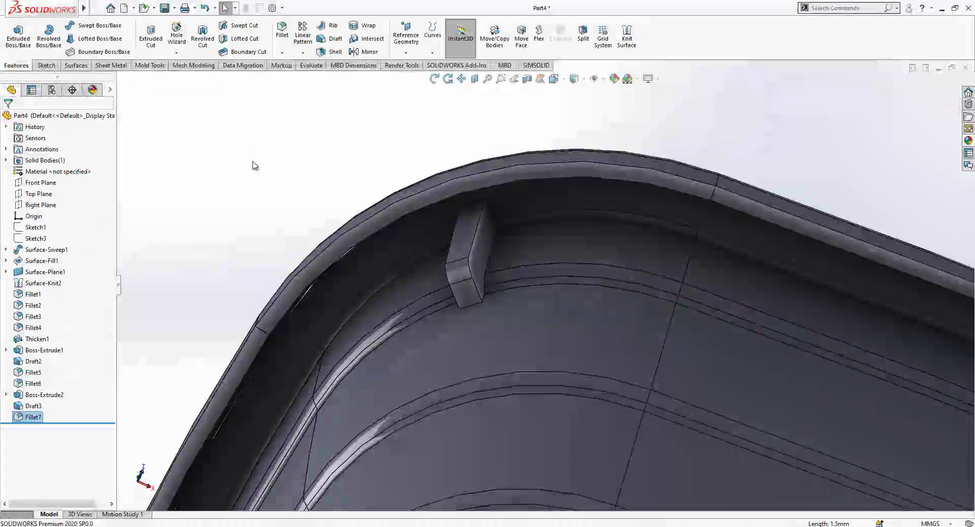
# Step: Inspect the rib on the tray, display its extrusion's dimensions and open the 1.5 mm width for editing
pyautogui.moveTo(551, 307); pyautogui.dragTo(667, 198, button='middle')
pyautogui.scroll(8, 645, 274)
pyautogui.scroll(-6, 577, 285)
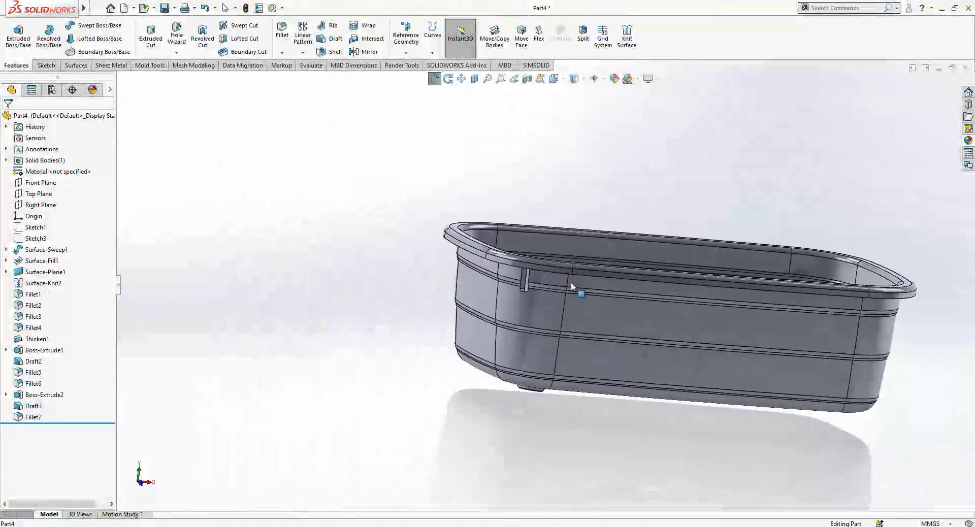
pyautogui.moveTo(511, 298); pyautogui.dragTo(589, 275, button='middle')
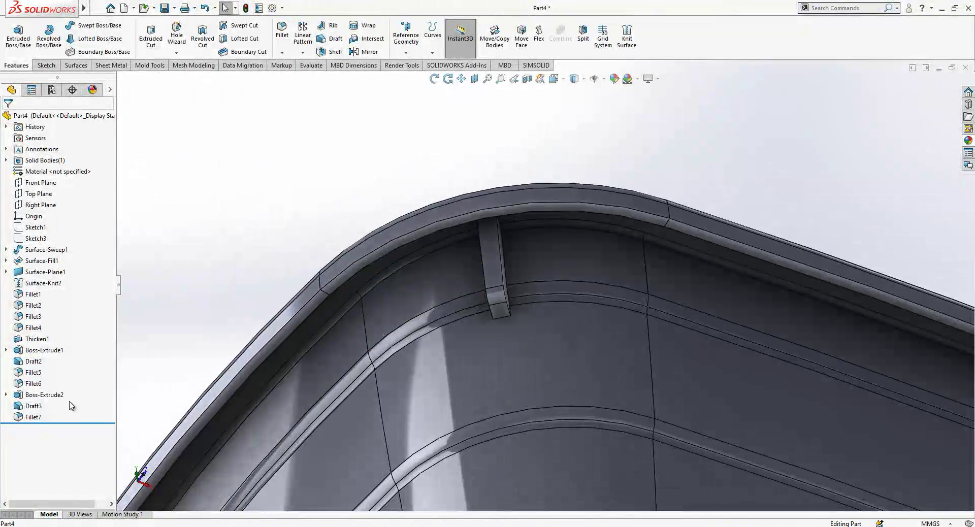
pyautogui.click(45, 395)
pyautogui.scroll(3, 531, 406)
pyautogui.scroll(-3, 528, 386)
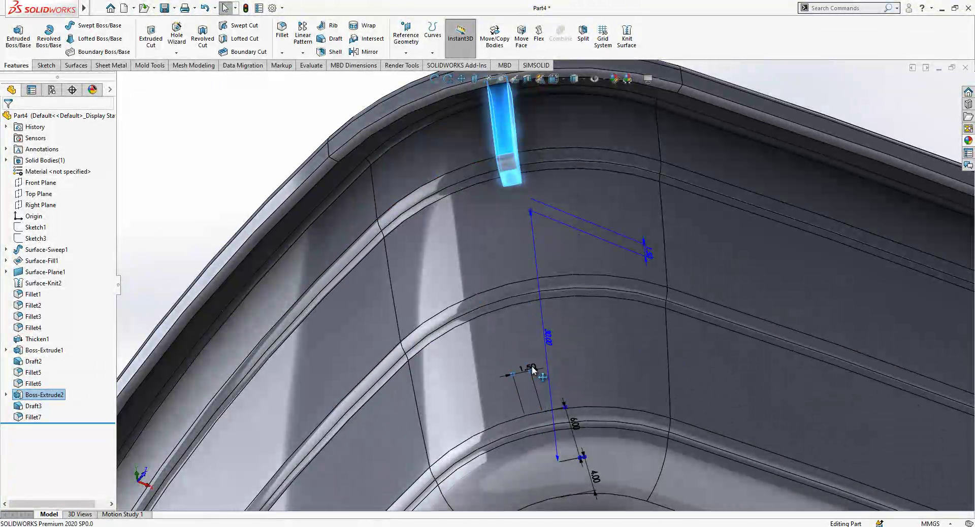
pyautogui.click(536, 369)
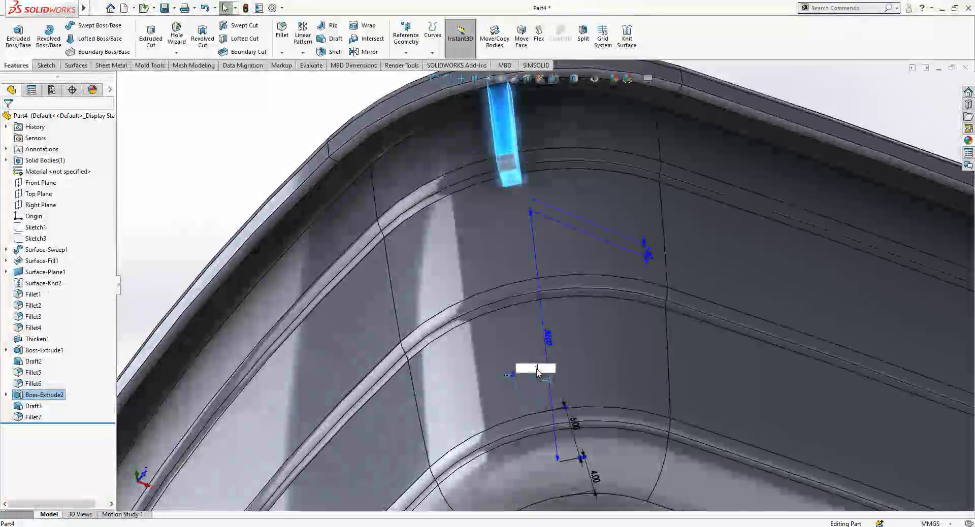
# Step: Mirror the foot and rib features, including their drafts and fillets, about the Right Plane
pyautogui.moveTo(311, 108); pyautogui.dragTo(505, 279, button='middle')
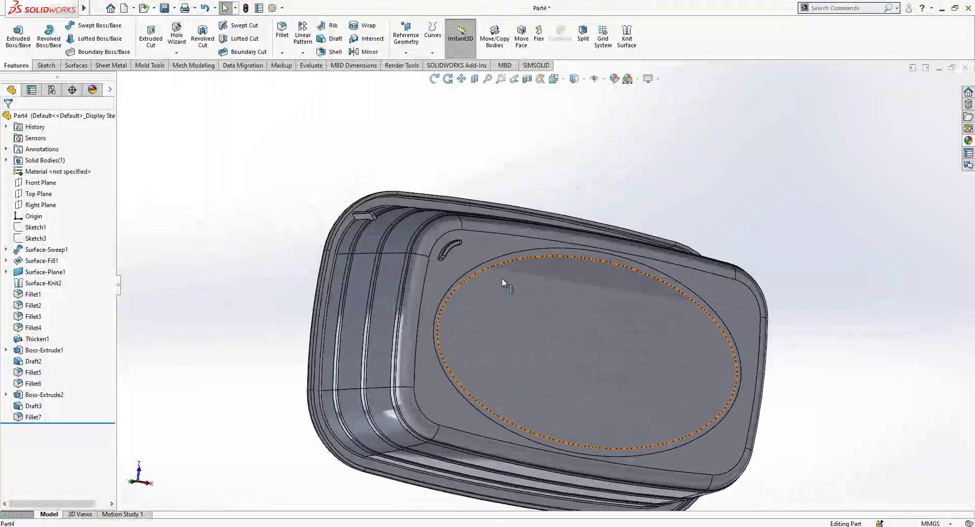
pyautogui.click(44, 350)
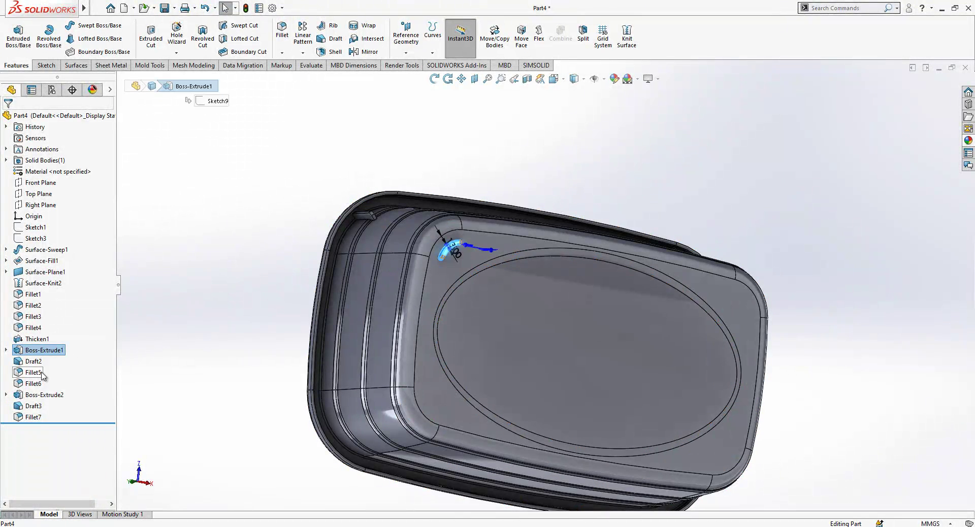
pyautogui.keyDown('shift'); pyautogui.click(34, 417); pyautogui.keyUp('shift')
pyautogui.moveTo(487, 284); pyautogui.dragTo(441, 295, button='middle')
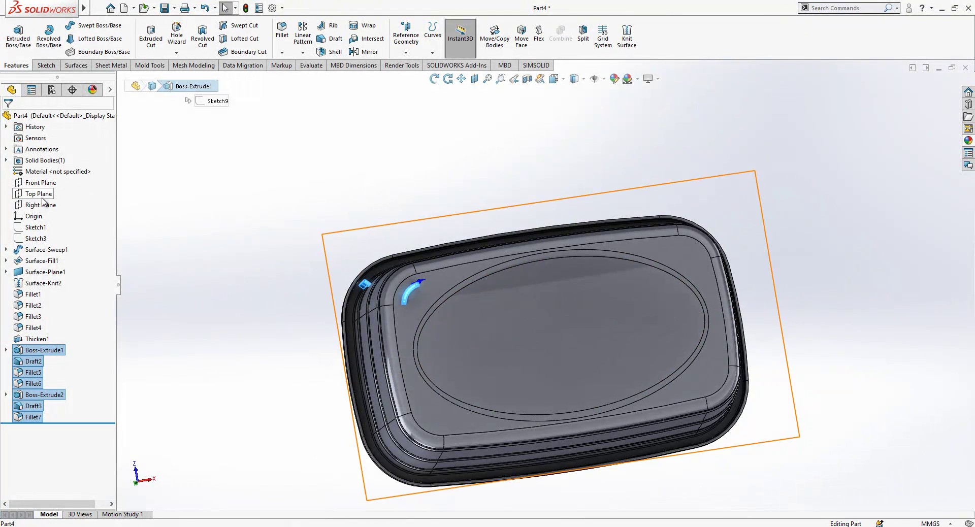
pyautogui.click(41, 205)
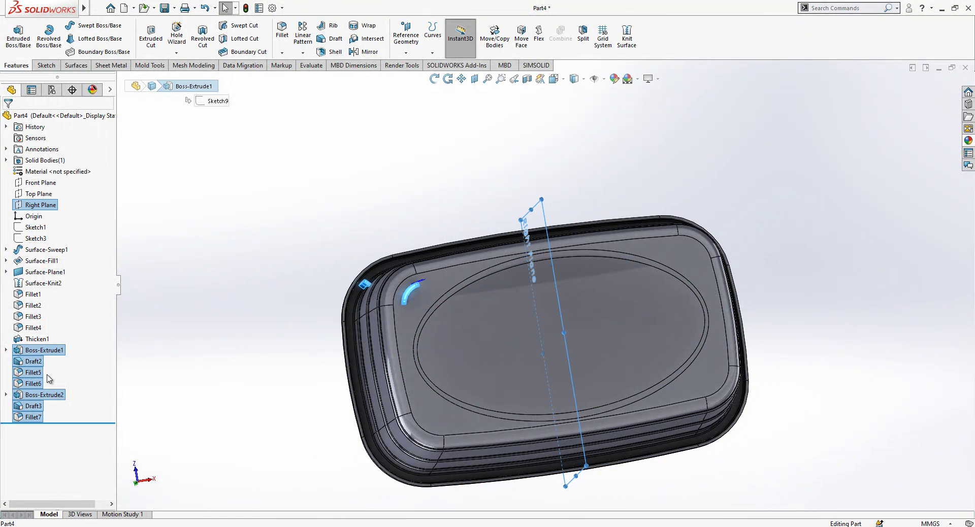
pyautogui.click(363, 51)
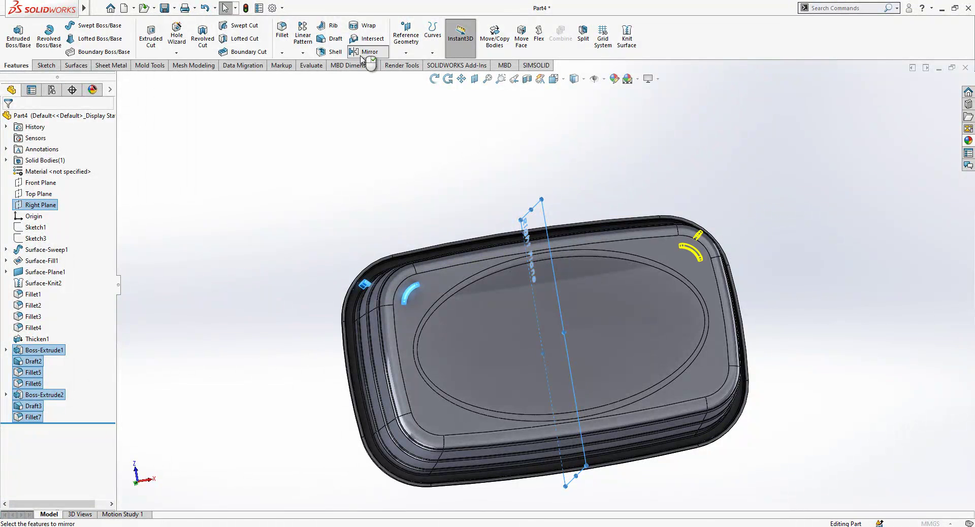
pyautogui.press('Return')
# Step: Mirror the foot and rib features together with the first mirror about the Front Plane
pyautogui.moveTo(472, 106); pyautogui.dragTo(247, 308, button='middle')
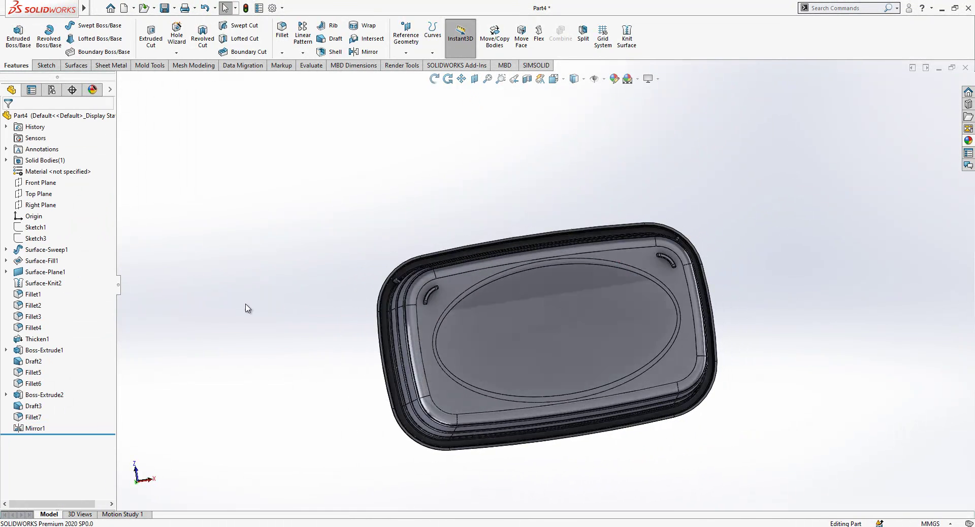
pyautogui.click(44, 350)
pyautogui.keyDown('shift'); pyautogui.click(35, 428); pyautogui.keyUp('shift')
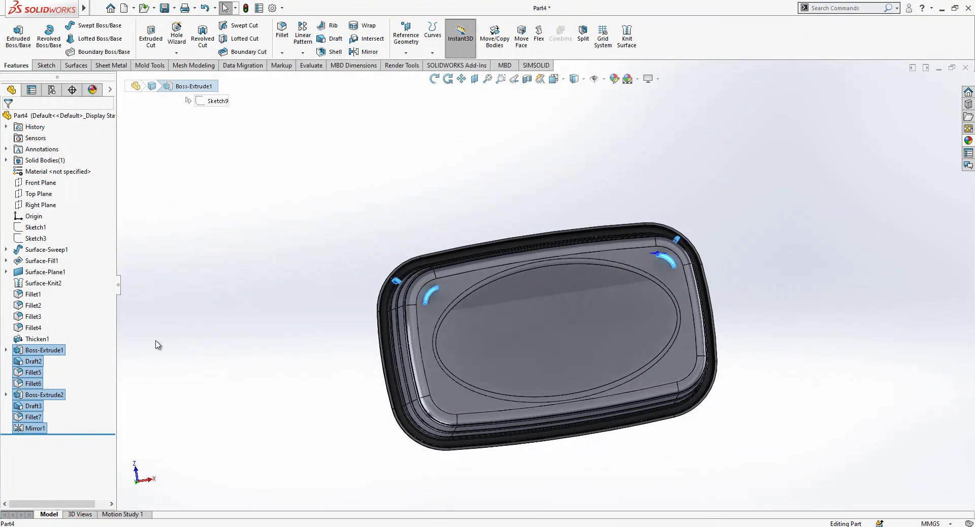
pyautogui.click(365, 51)
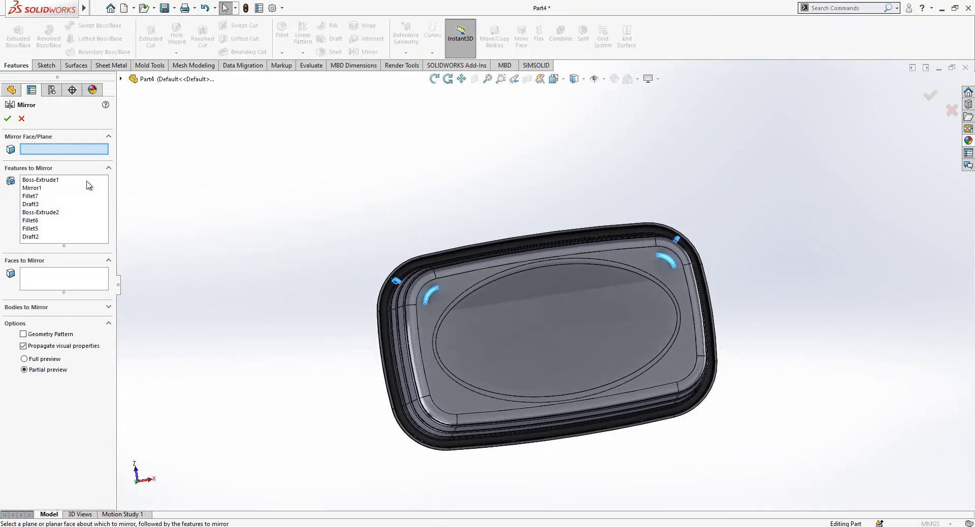
pyautogui.click(122, 79)
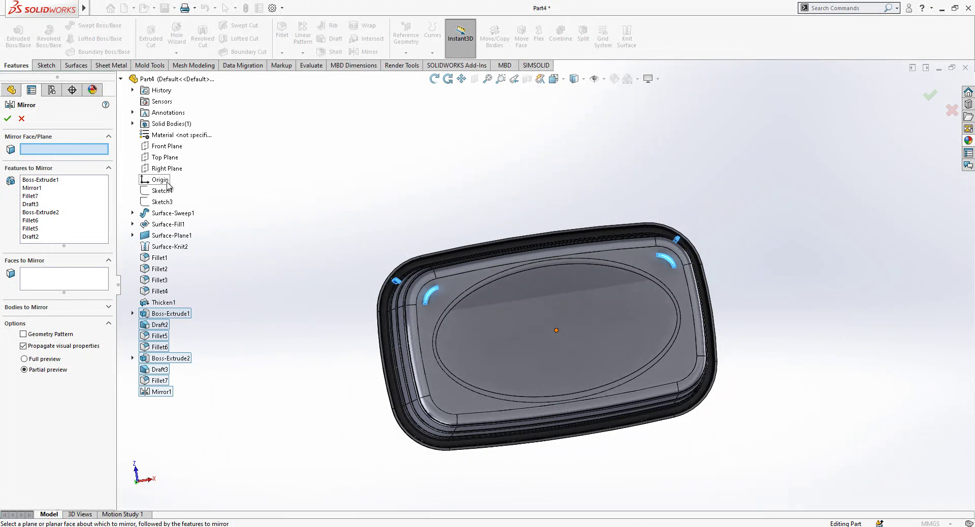
pyautogui.click(167, 146)
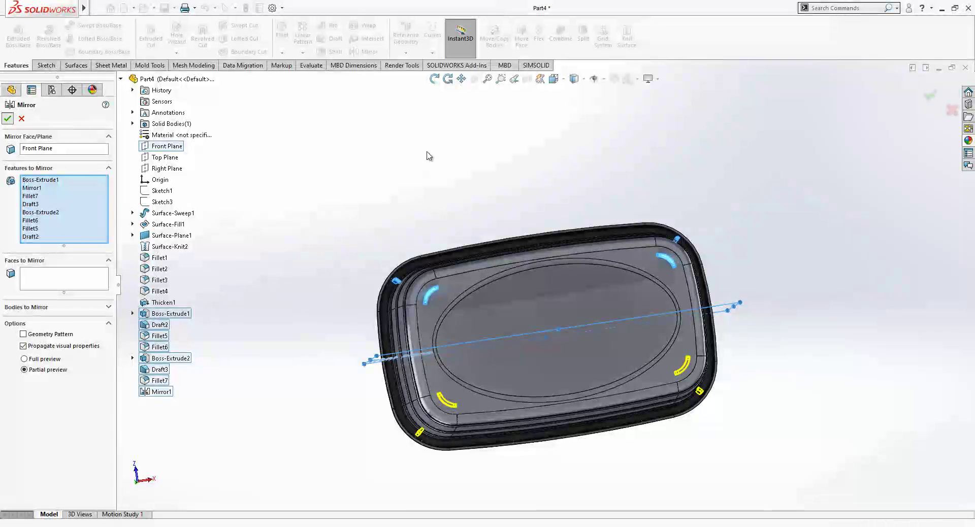
pyautogui.press('Return')
# Step: Fillet the lower outer edge of the tray's rim all around with a 0.25 mm radius
pyautogui.moveTo(463, 183); pyautogui.dragTo(634, 231, button='middle')
pyautogui.scroll(-5, 631, 261)
pyautogui.click(613, 283)
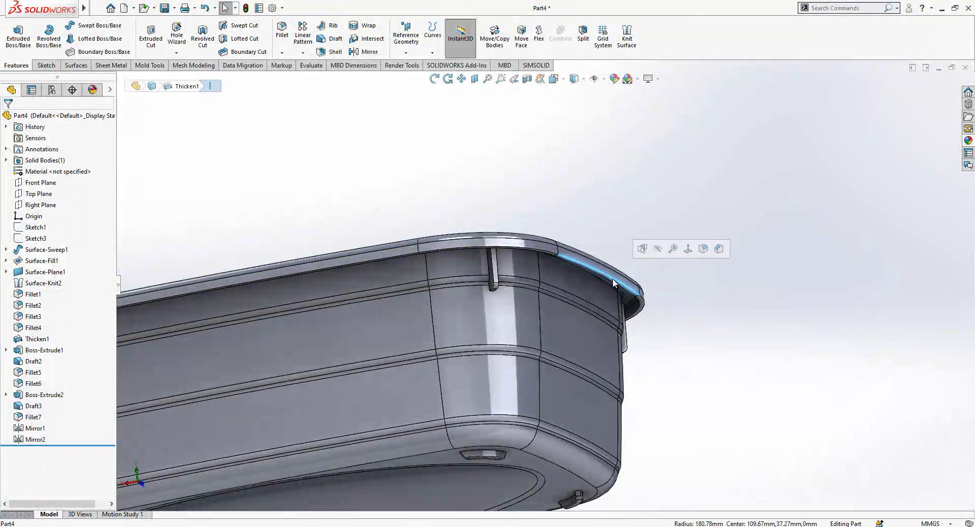
pyautogui.click(282, 30)
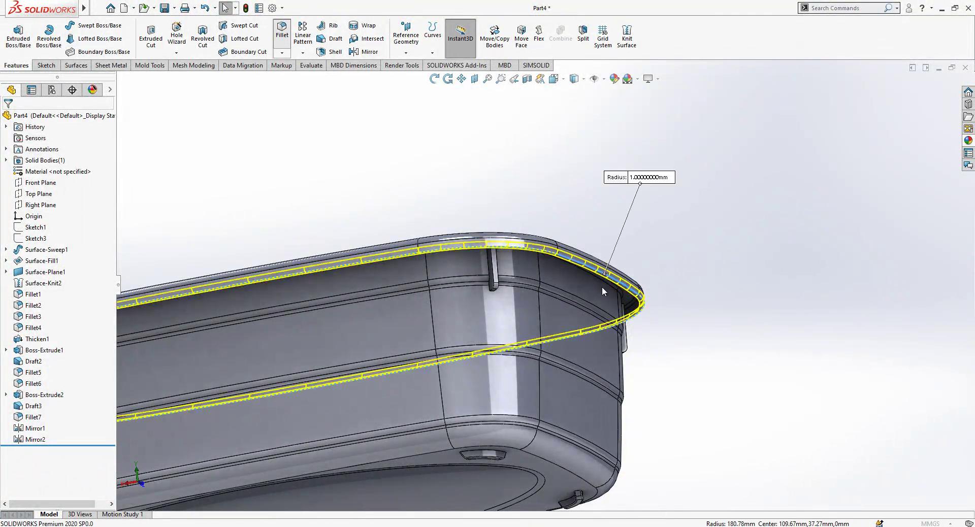
pyautogui.write('0.')
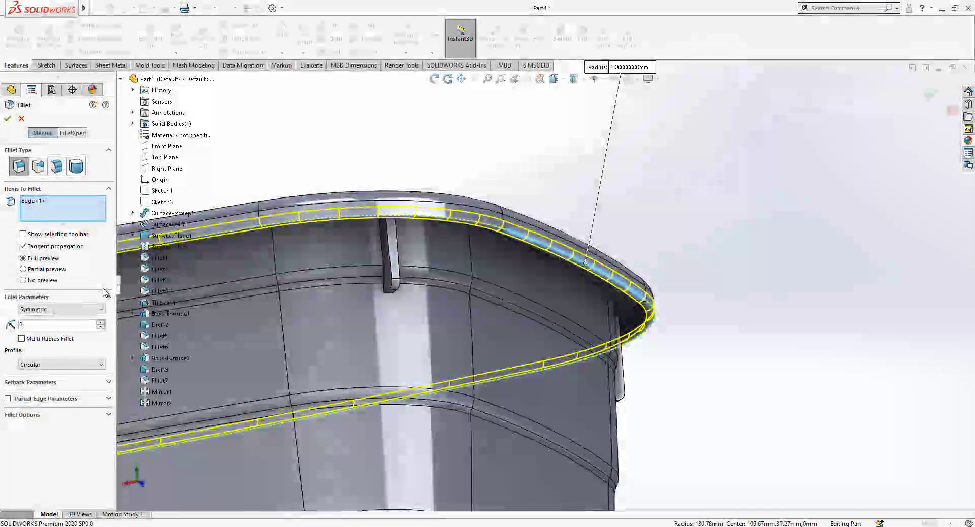
pyautogui.write('25')
pyautogui.press('Return')
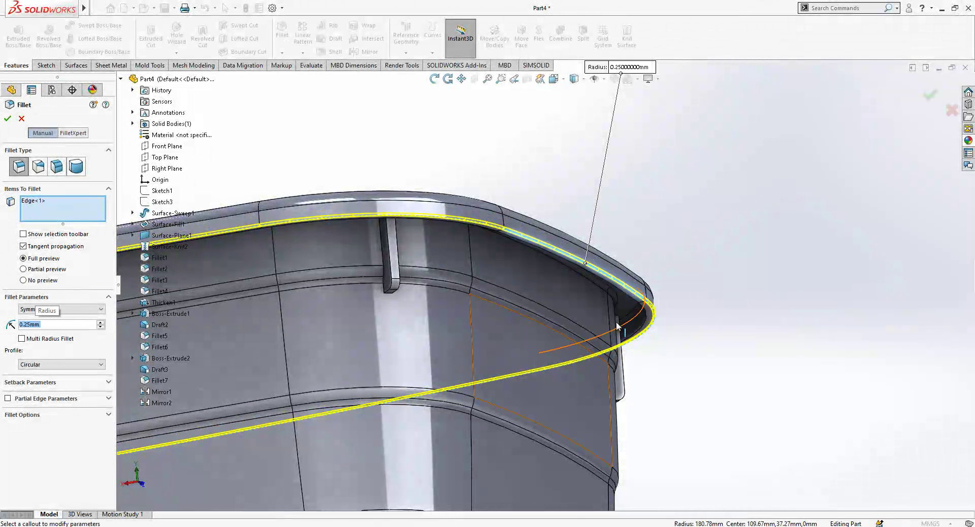
pyautogui.press('Return')
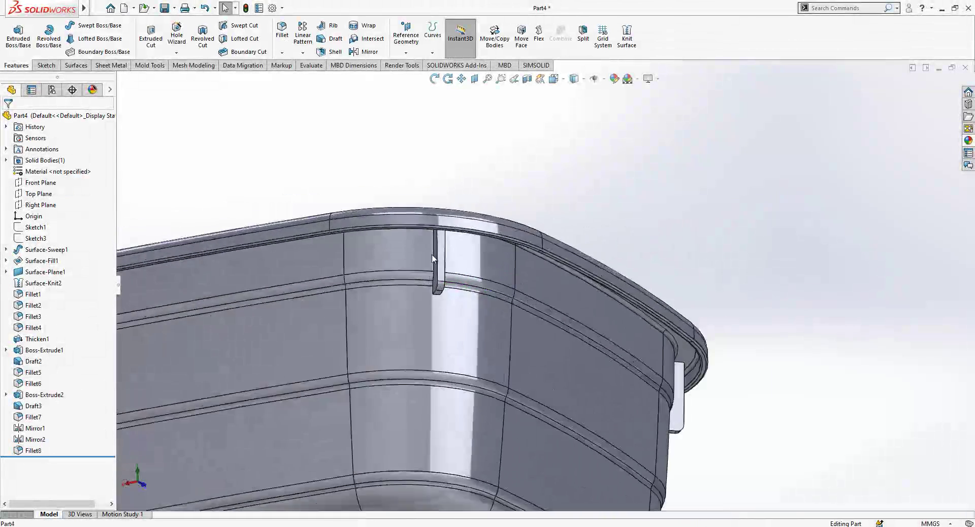
# Step: Inspect the ribs and rim, view the tray normal to the Front Plane and start a sketch on that plane
pyautogui.moveTo(445, 256); pyautogui.dragTo(486, 239, button='middle')
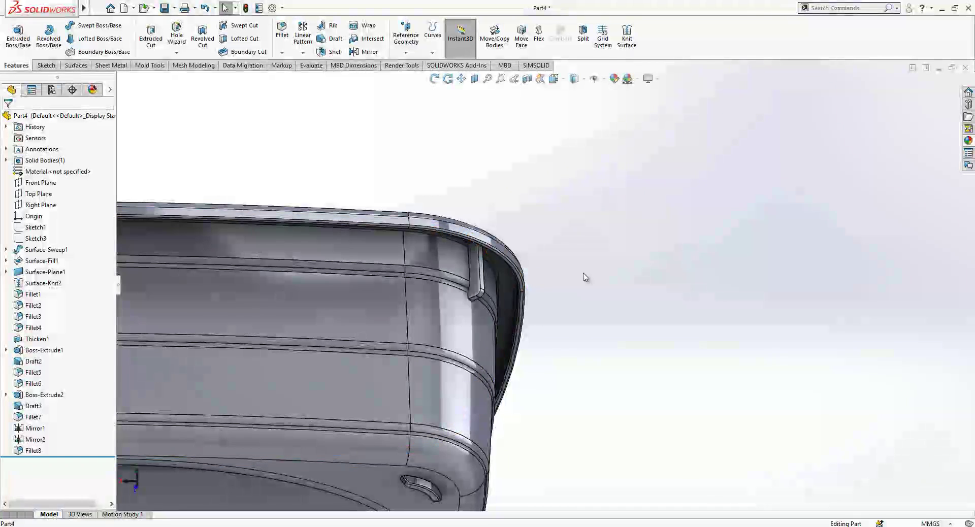
pyautogui.moveTo(516, 276); pyautogui.dragTo(462, 337, button='middle')
pyautogui.scroll(3, 468, 269)
pyautogui.scroll(5, 516, 294)
pyautogui.moveTo(574, 316); pyautogui.dragTo(498, 305, button='middle')
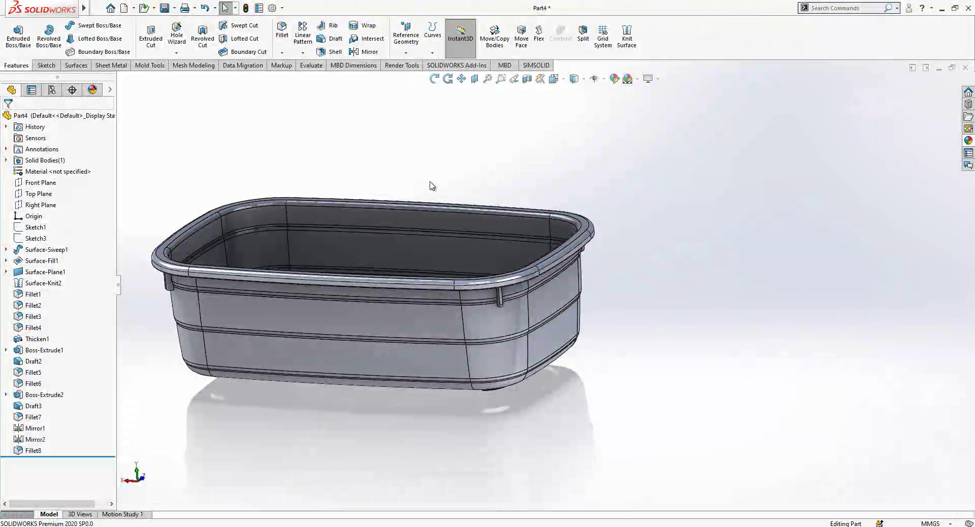
pyautogui.click(40, 182)
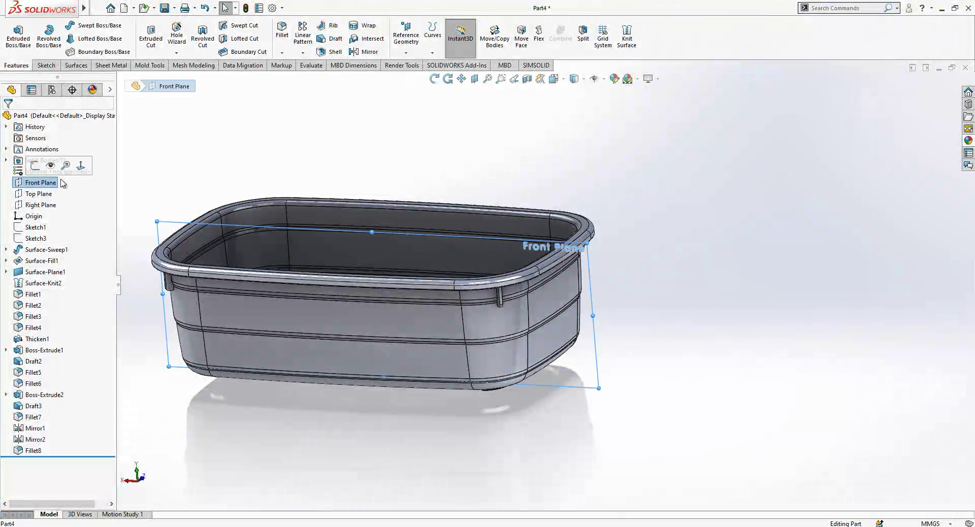
pyautogui.click(55, 164)
pyautogui.click(358, 148)
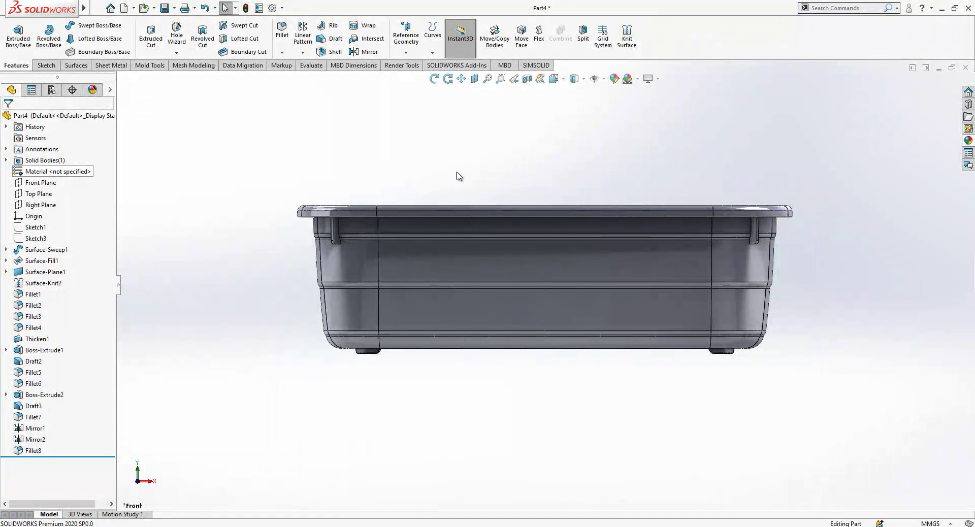
pyautogui.scroll(-2, 460, 179)
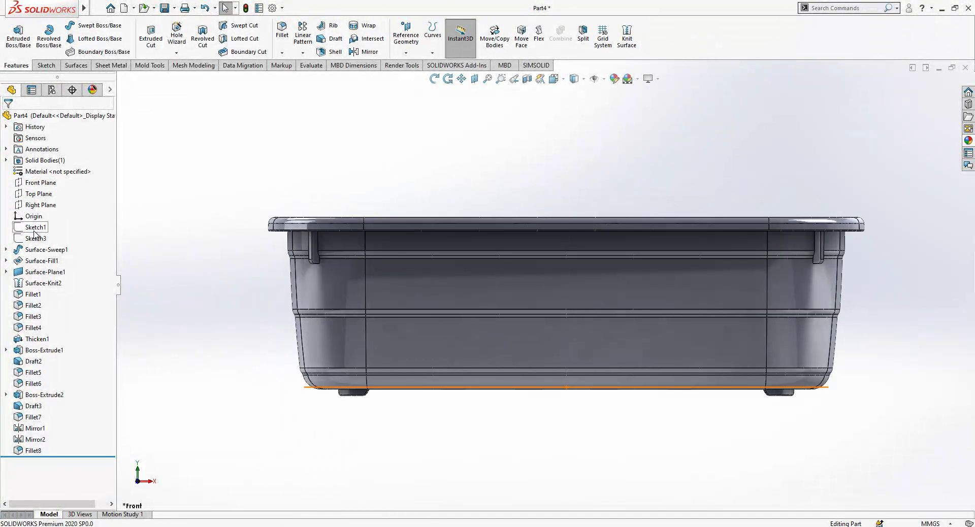
pyautogui.click(32, 183)
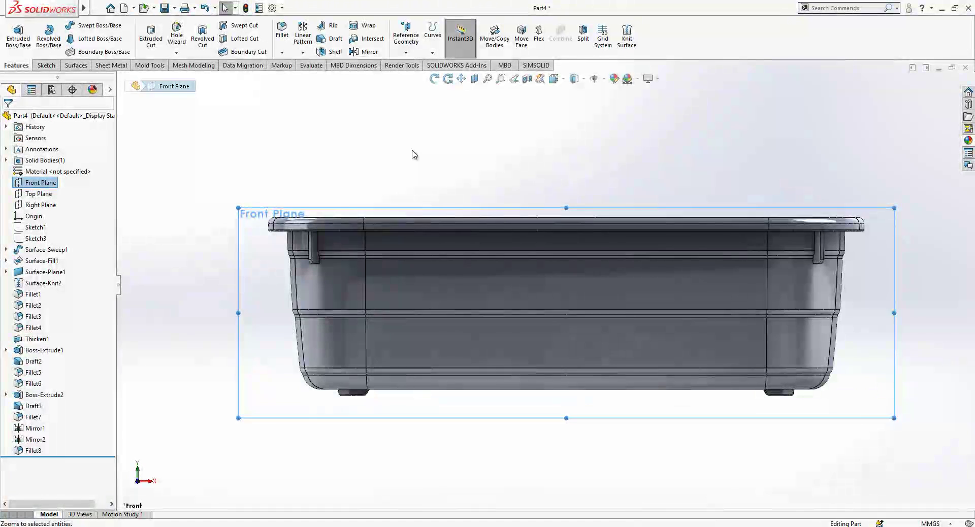
pyautogui.click(41, 183)
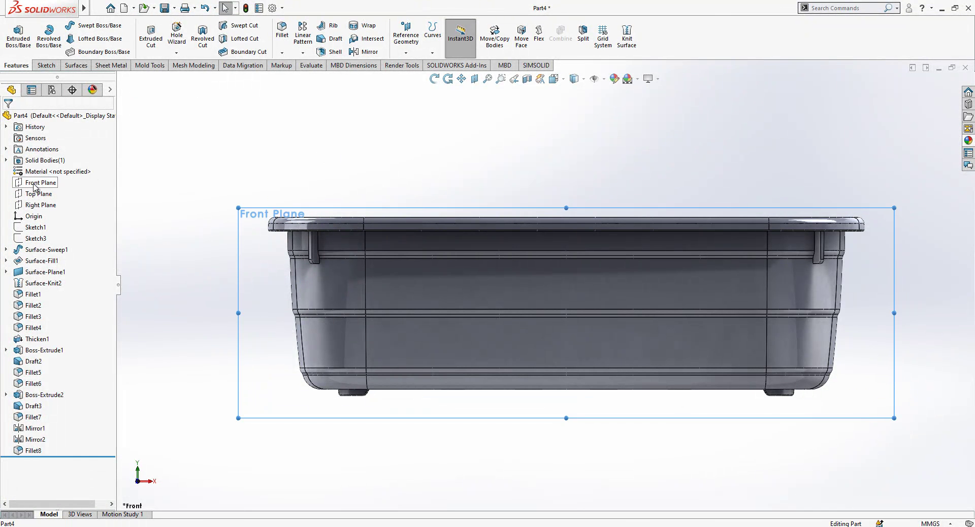
pyautogui.click(49, 164)
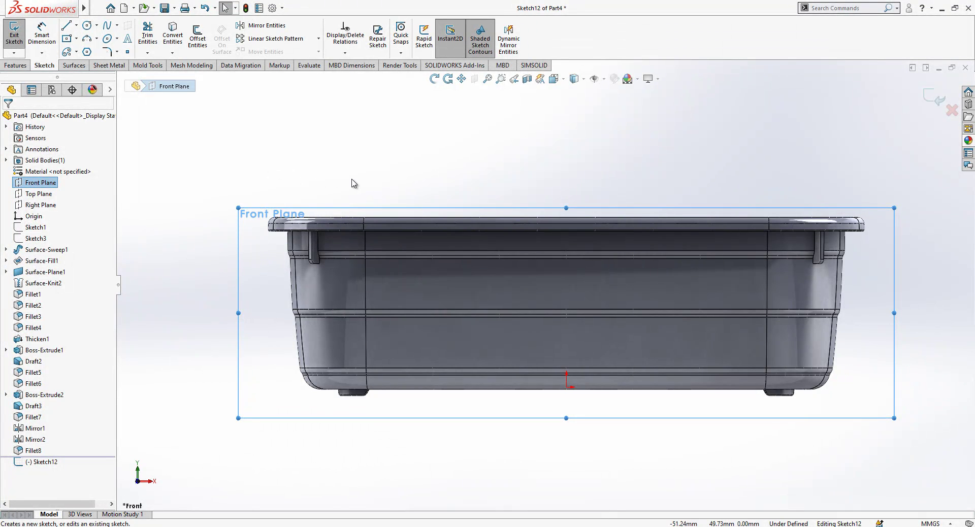
# Step: Show Sketch4, the profile sketch of the surface sweep, for reference in the open sketch
pyautogui.scroll(-4, 354, 183)
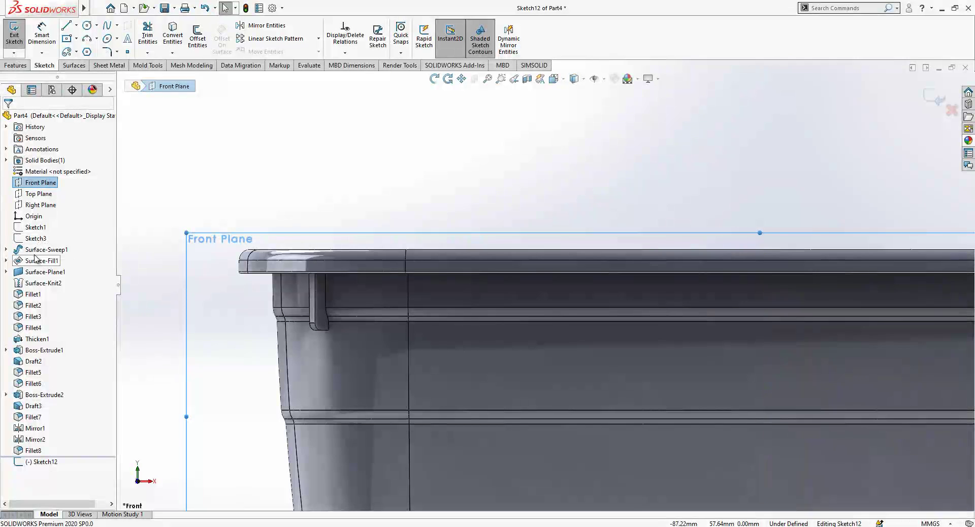
pyautogui.click(6, 250)
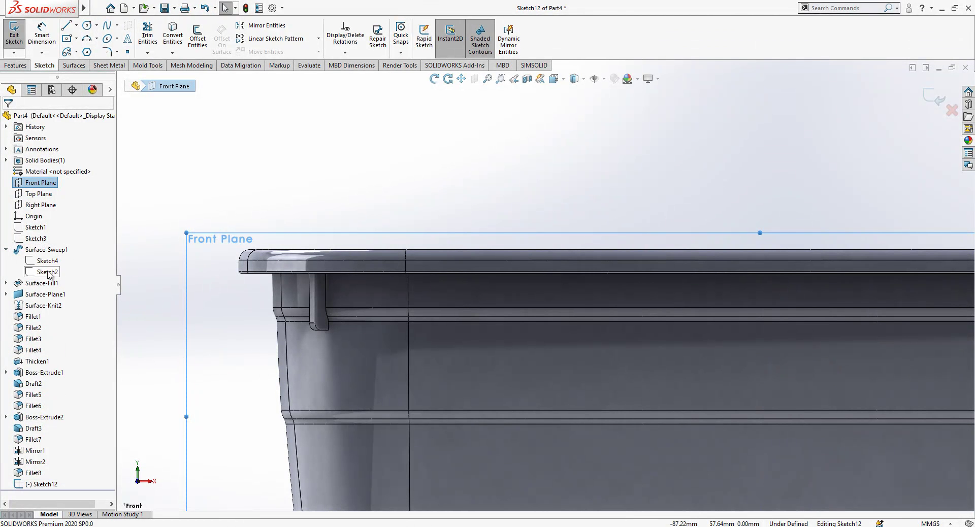
pyautogui.click(48, 261)
pyautogui.hotkey('ctrl', '8')
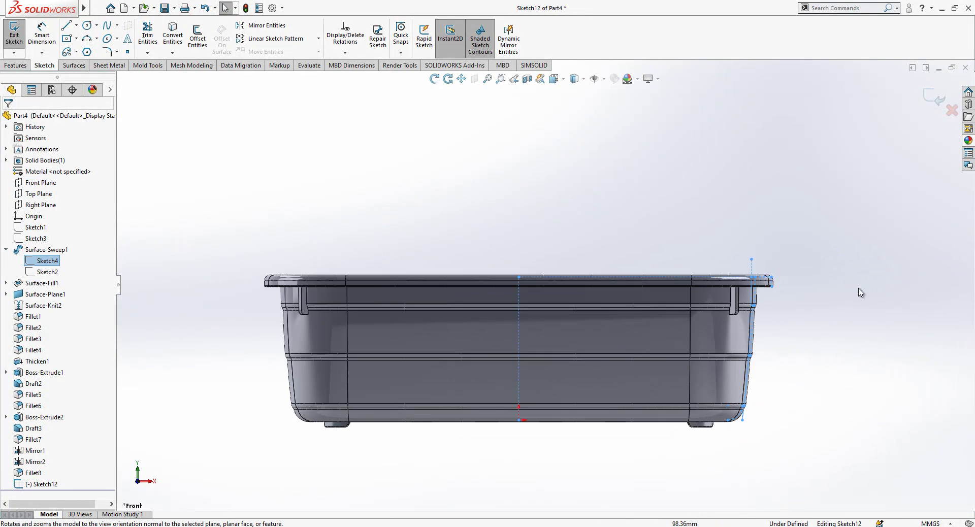
pyautogui.scroll(-5, 803, 279)
pyautogui.scroll(-1, 612, 305)
pyautogui.rightClick(33, 263)
pyautogui.click(483, 198)
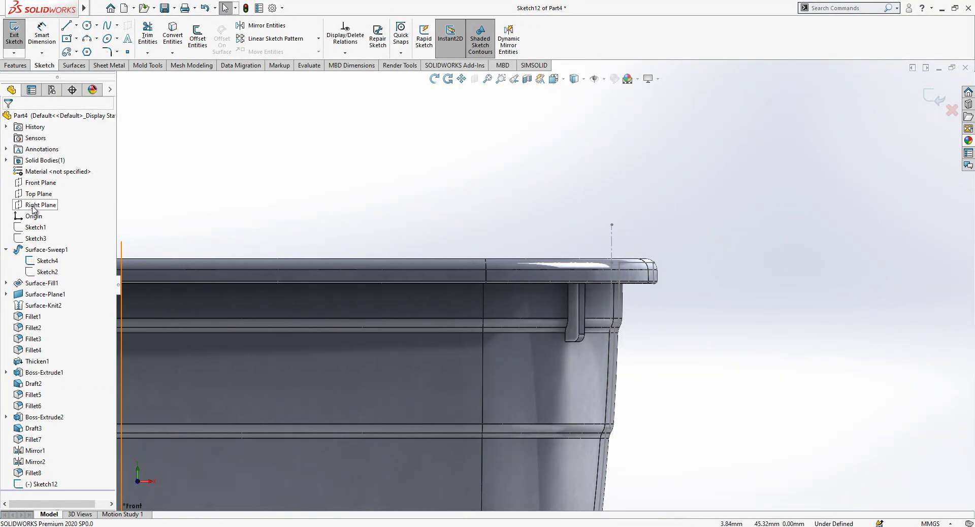
# Step: In the back view, offset the rim profile's outer side line and top line outward by 0.5 mm each
pyautogui.press('space')
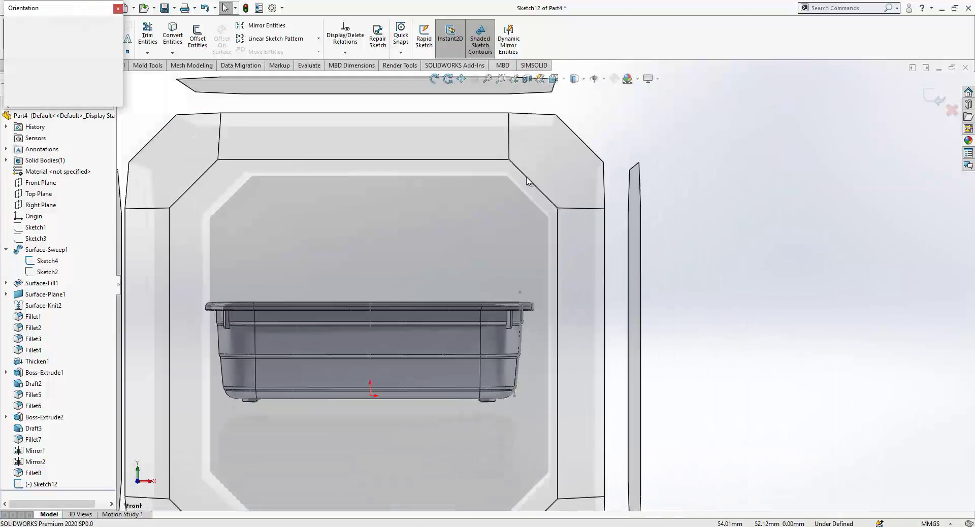
pyautogui.click(118, 70)
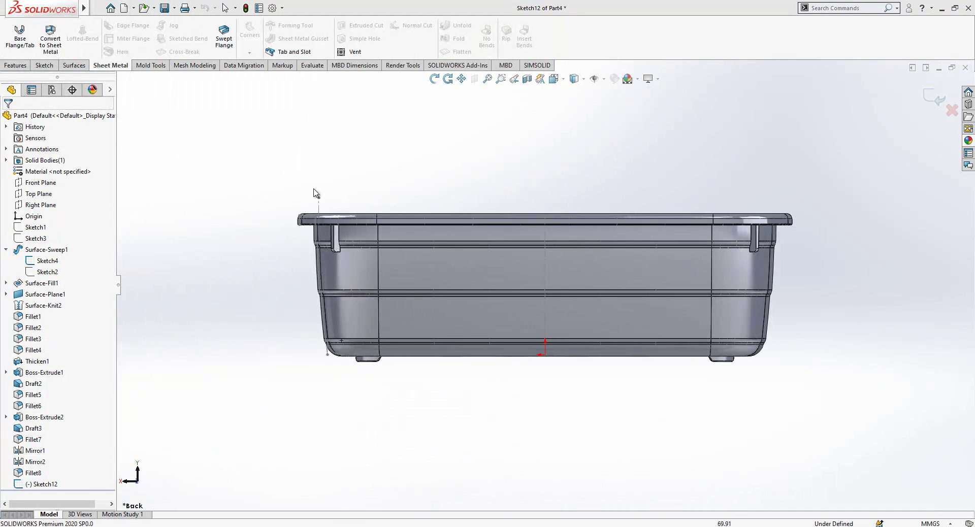
pyautogui.scroll(-9, 352, 234)
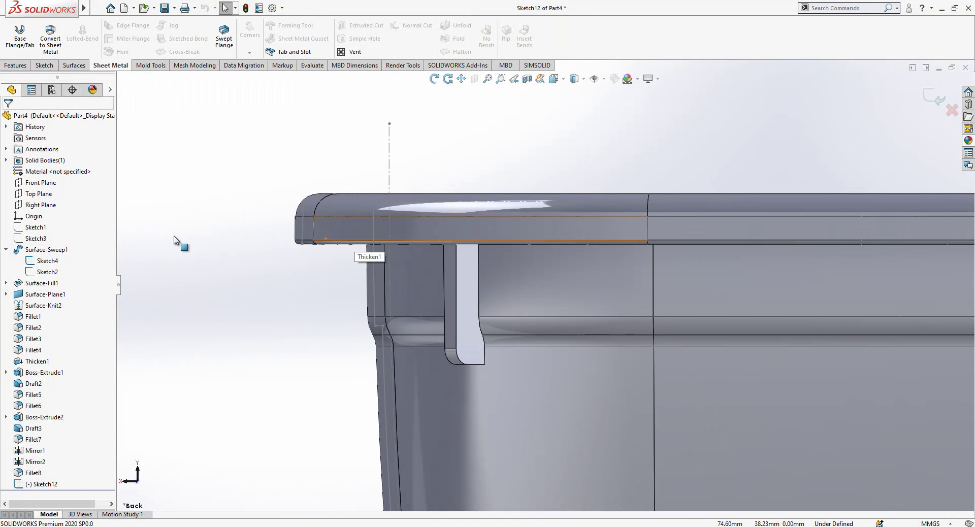
pyautogui.click(40, 182)
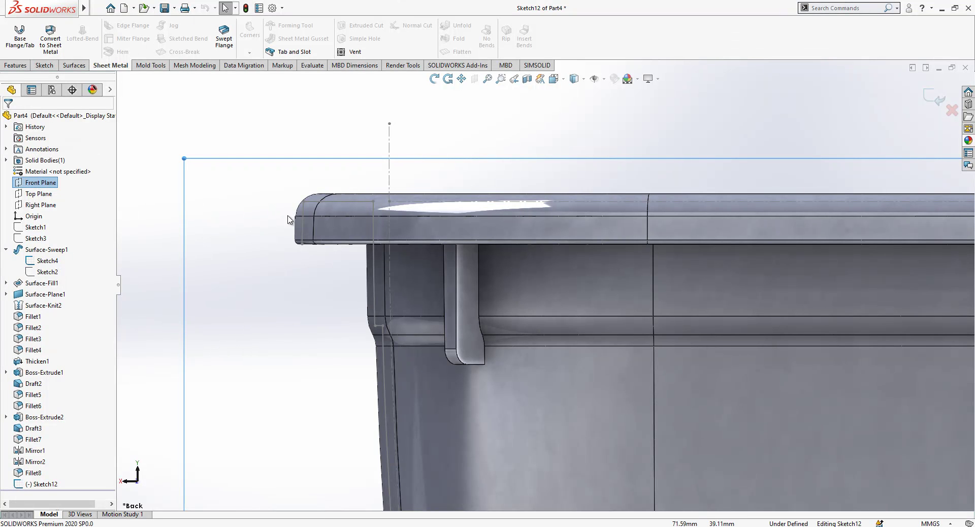
pyautogui.click(303, 228)
pyautogui.click(44, 66)
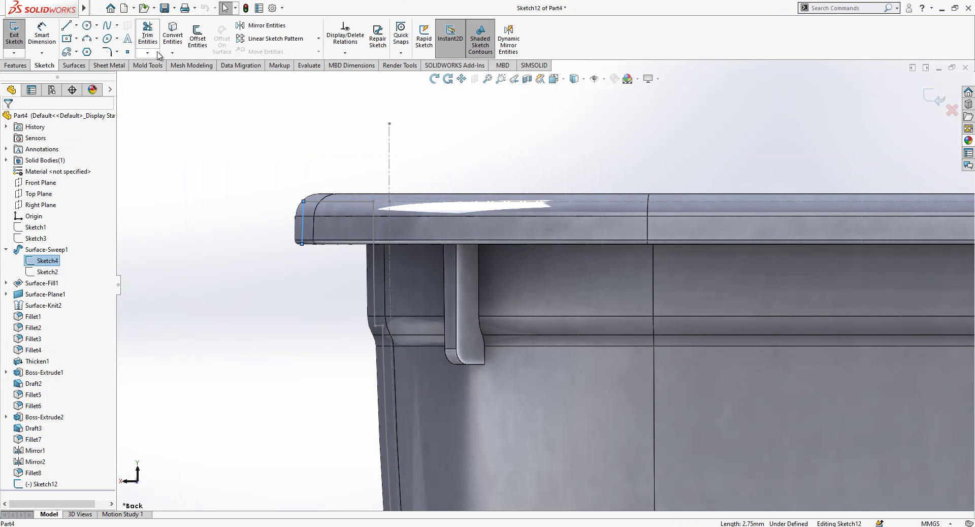
pyautogui.click(198, 37)
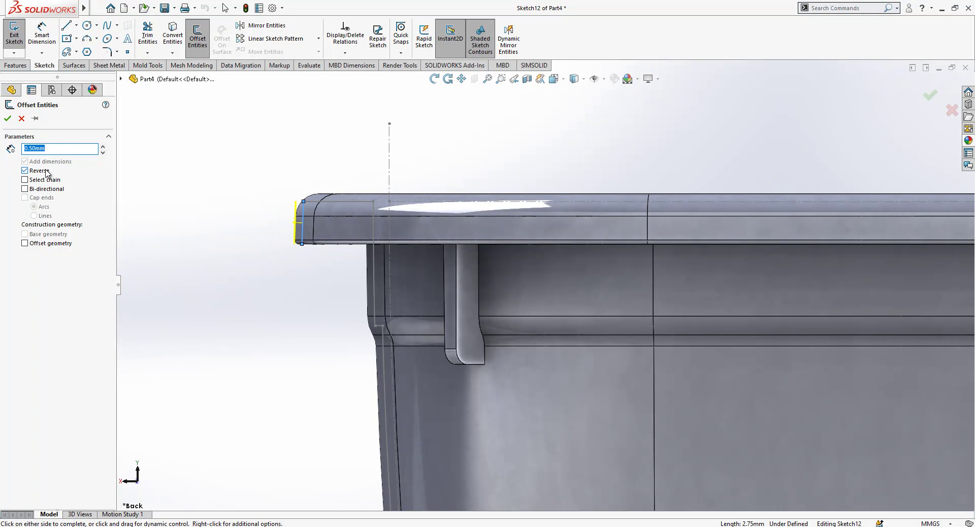
pyautogui.scroll(-2, 376, 229)
pyautogui.click(386, 230)
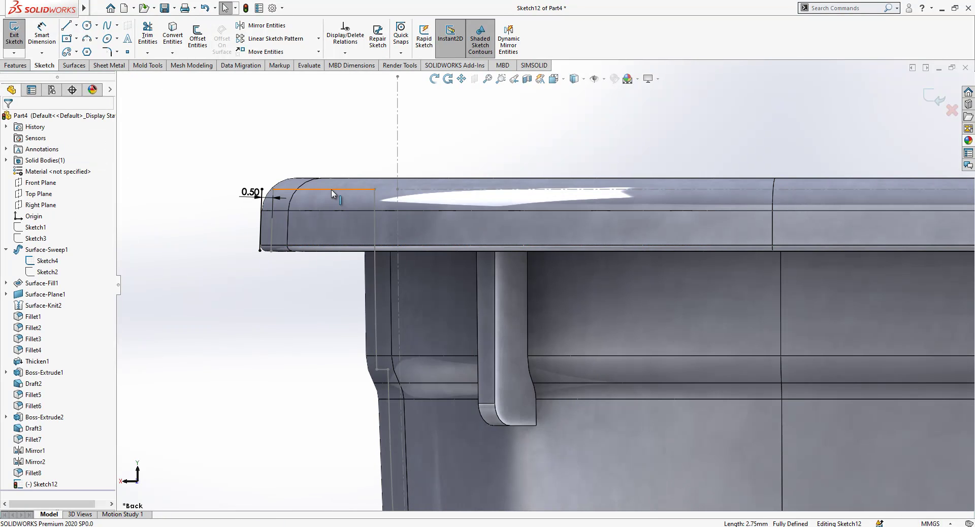
pyautogui.click(199, 38)
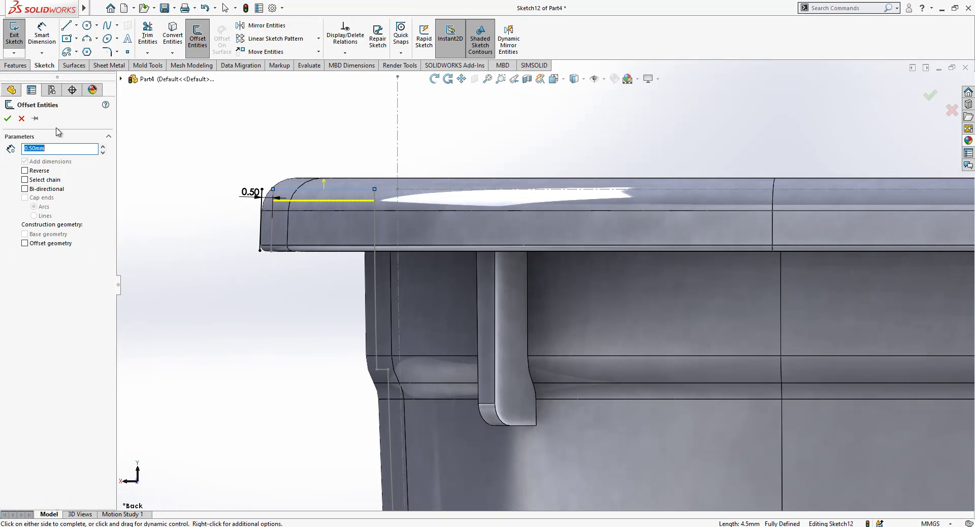
pyautogui.press('Return')
# Step: Extend the two offset lines until they cross outside the rim's corner and trim their overhanging ends to a sharp corner
pyautogui.scroll(2, 209, 203)
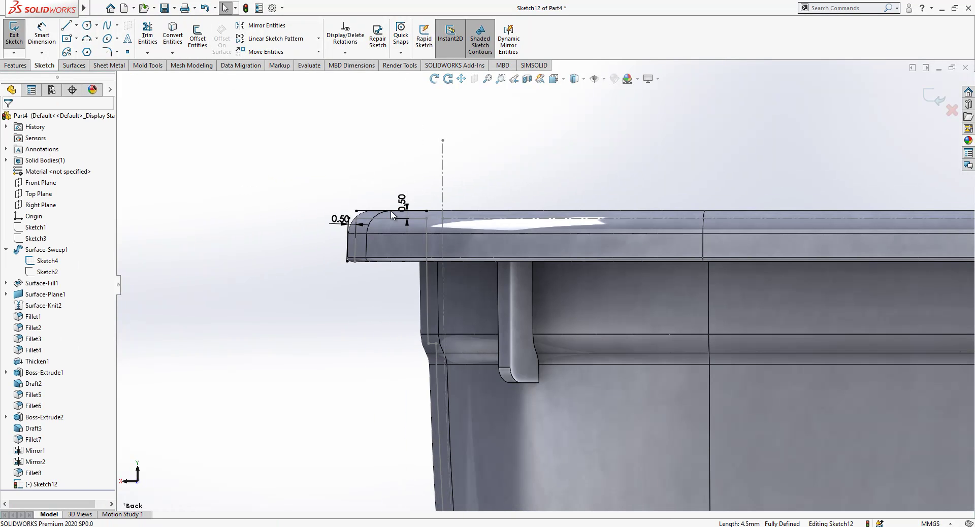
pyautogui.click(356, 211)
pyautogui.scroll(-4, 376, 226)
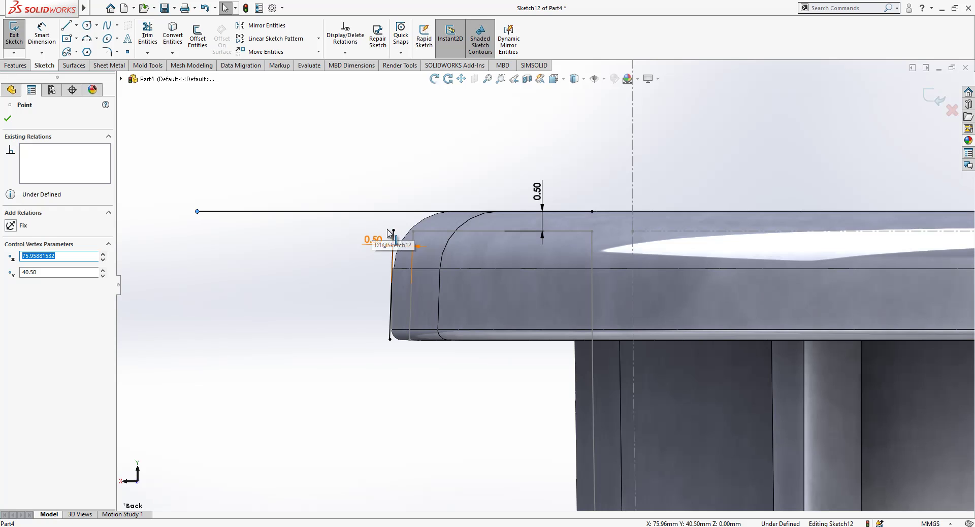
pyautogui.moveTo(394, 231); pyautogui.dragTo(396, 146)
pyautogui.click(148, 36)
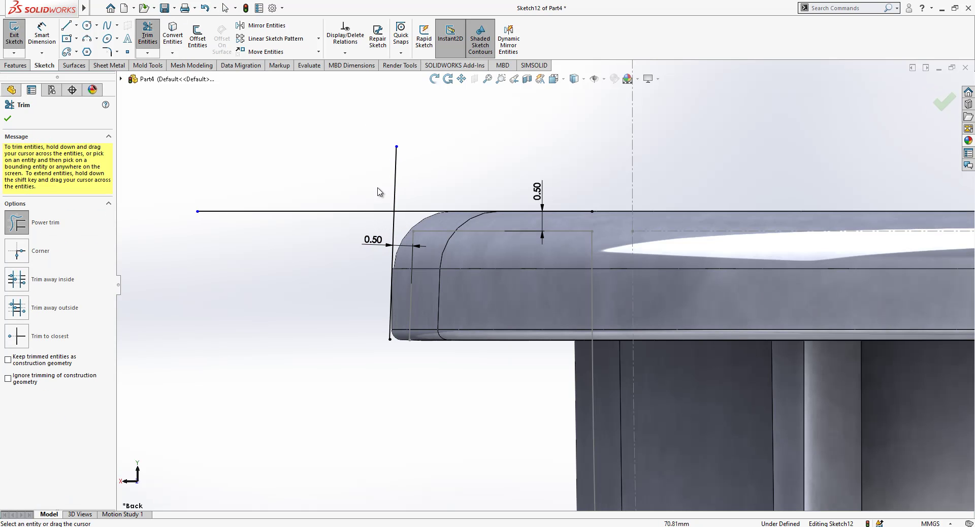
pyautogui.scroll(2, 546, 288)
pyautogui.press('Escape')
# Step: Stretch the outer side line's lower end down past the rim and set its vertical height from the top corner to 6 mm
pyautogui.moveTo(436, 324); pyautogui.dragTo(434, 416)
pyautogui.click(394, 328)
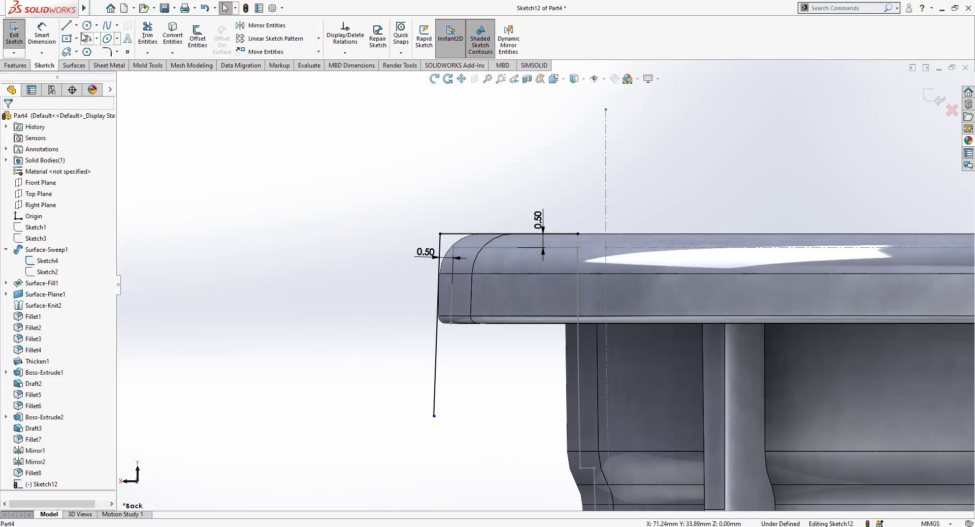
pyautogui.click(57, 32)
pyautogui.click(439, 235)
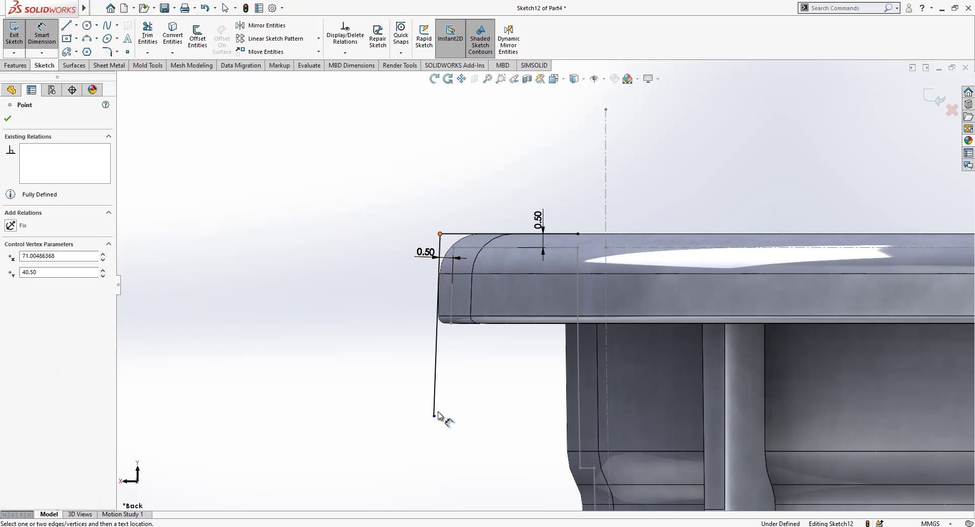
pyautogui.click(435, 416)
pyautogui.click(303, 356)
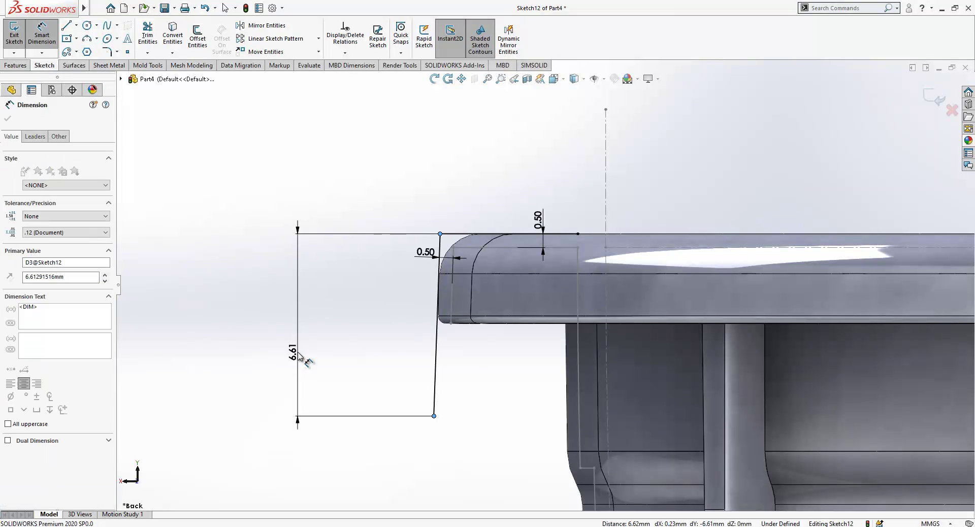
pyautogui.write('6')
pyautogui.press('Return')
pyautogui.click(262, 245)
pyautogui.scroll(2, 262, 245)
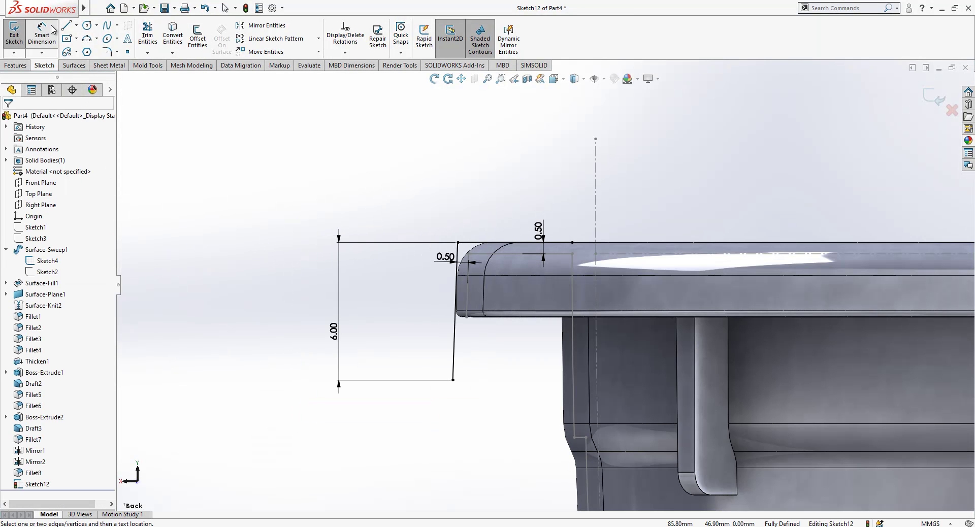
# Step: Sketch a line slanting outward and down from the side line's lower end and set its length to 2 mm
pyautogui.click(66, 25)
pyautogui.click(453, 380)
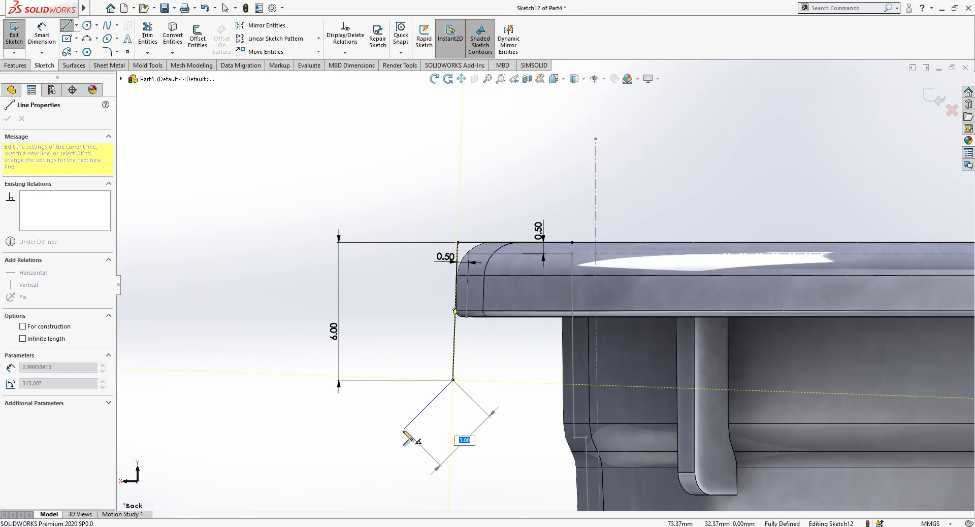
pyautogui.click(405, 440)
pyautogui.press('Escape')
pyautogui.moveTo(459, 411); pyautogui.dragTo(442, 364, button='right')
pyautogui.press('Escape')
pyautogui.click(440, 397)
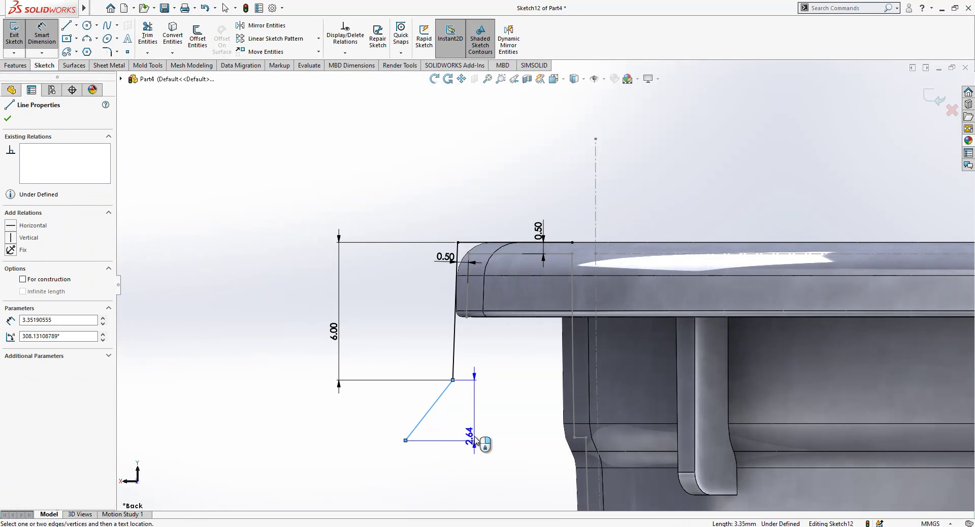
pyautogui.click(472, 459)
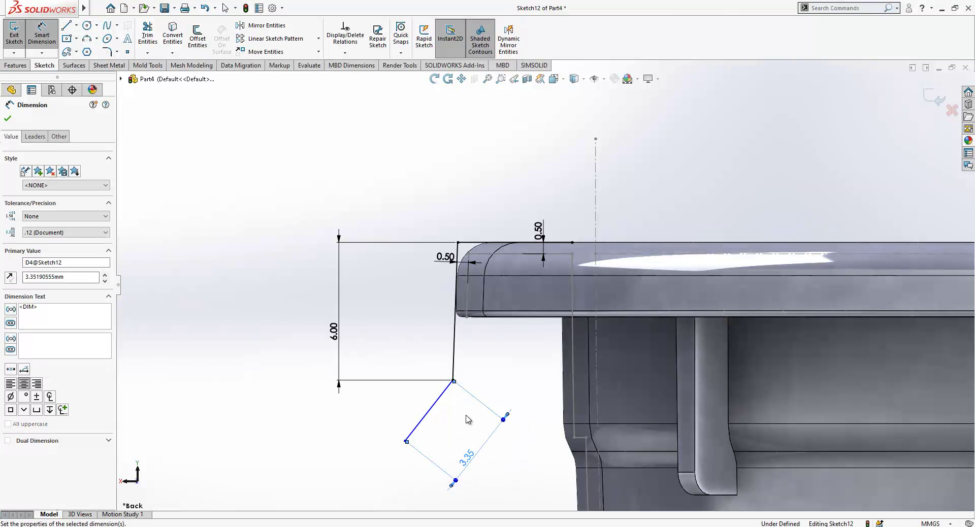
# Step: Dimension the angle between the outer side line and the short slanted line as 15°
pyautogui.click(453, 377)
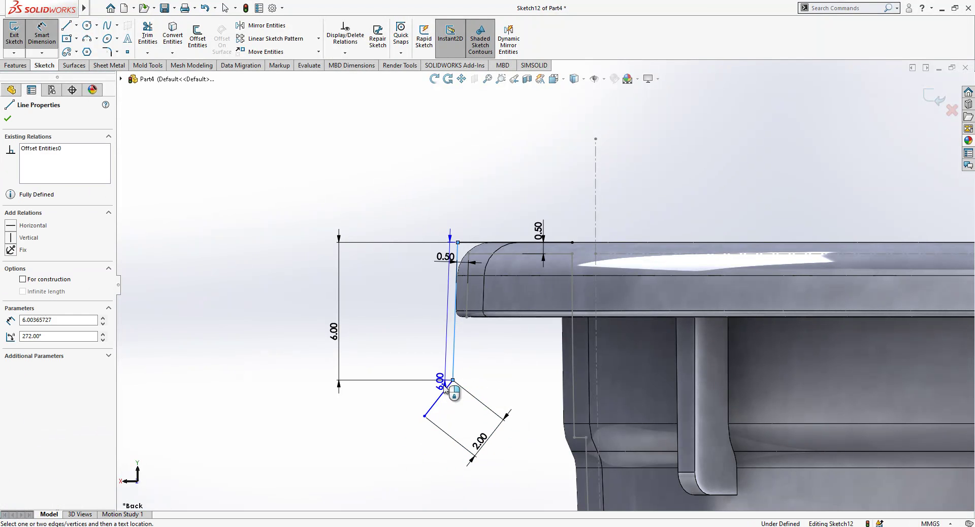
pyautogui.click(445, 395)
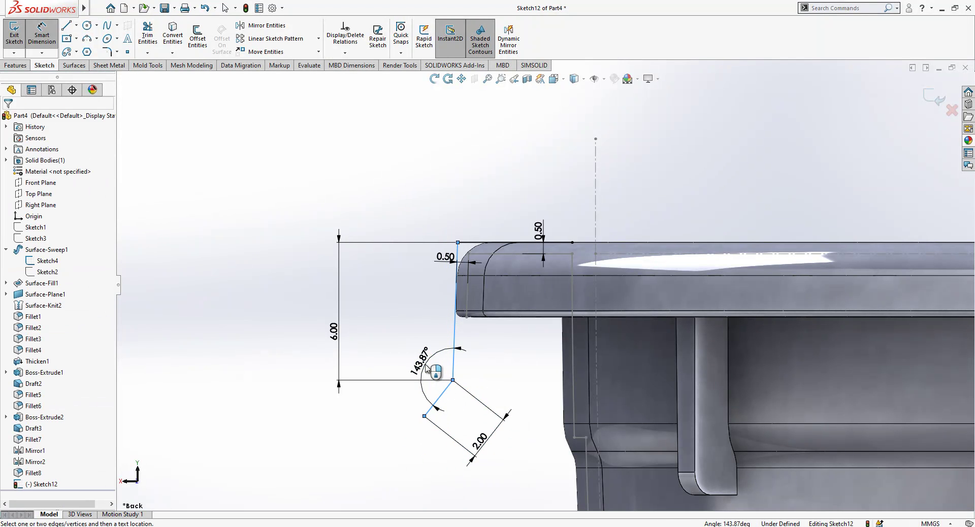
pyautogui.click(427, 368)
pyautogui.write('15')
pyautogui.press('Return')
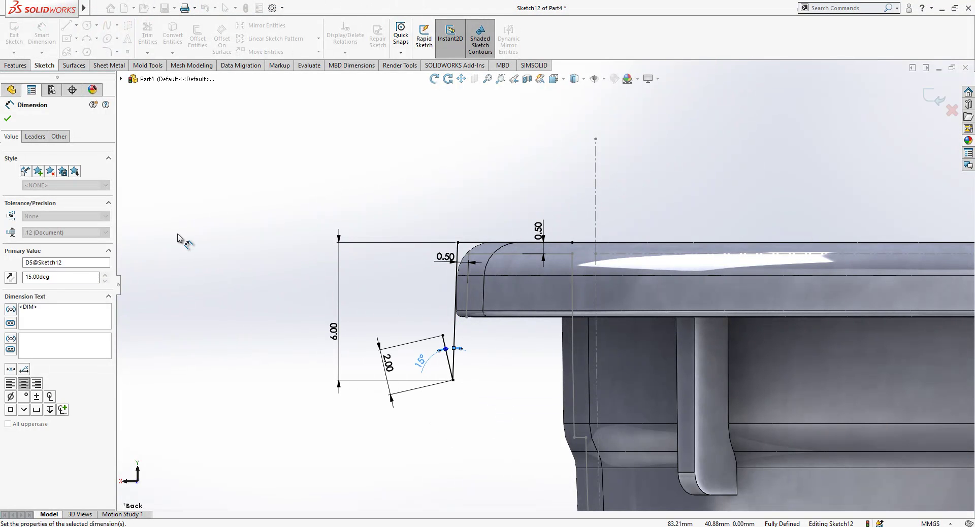
pyautogui.click(180, 240)
pyautogui.press('Escape')
# Step: Change the angle between the outer side line and the short slanted line to 150°
pyautogui.click(418, 363)
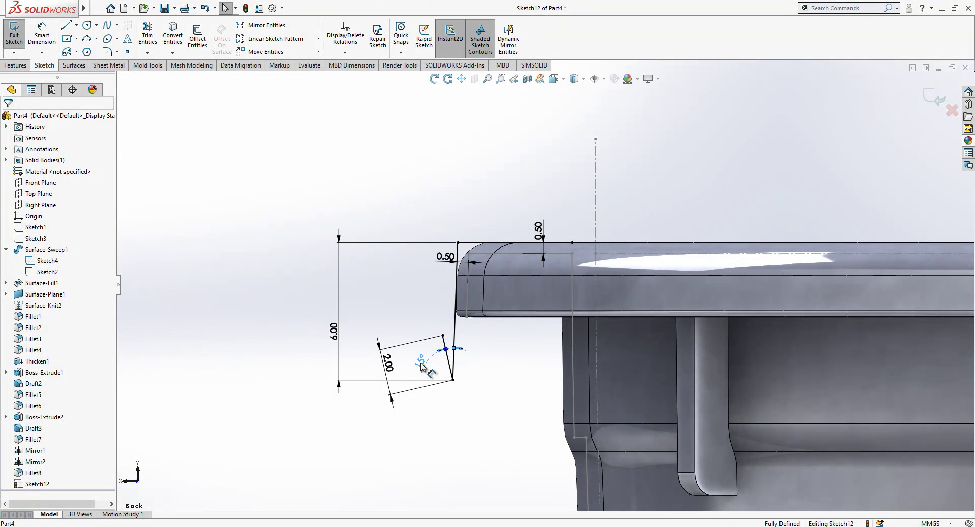
pyautogui.click(420, 362)
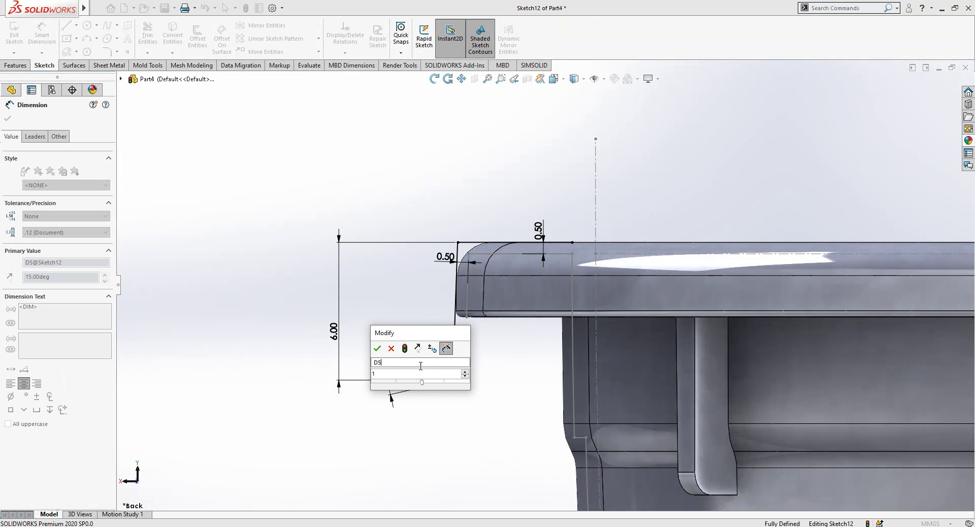
pyautogui.click(393, 374)
pyautogui.write('150')
pyautogui.press('Return')
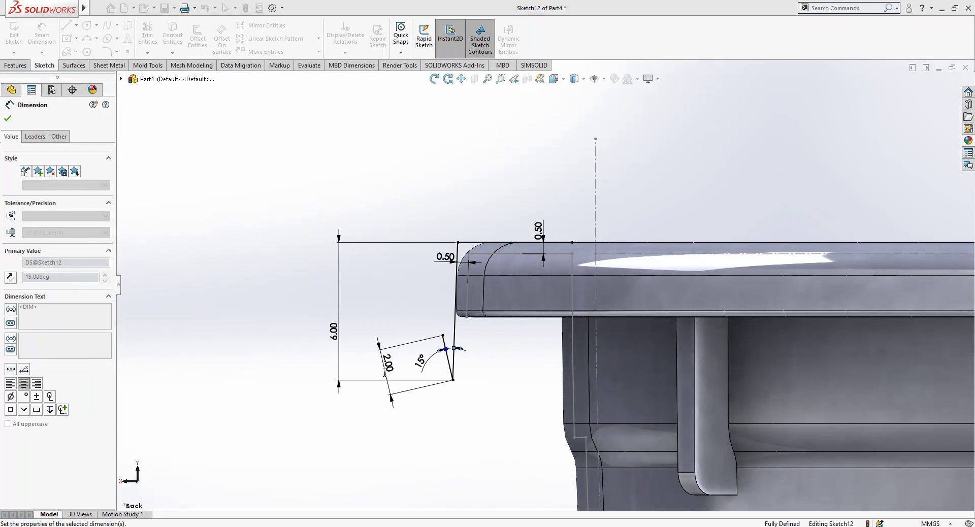
pyautogui.click(532, 365)
# Step: Section the model at the Front Plane and stretch the top line's inner end inward past the rim
pyautogui.scroll(2, 531, 360)
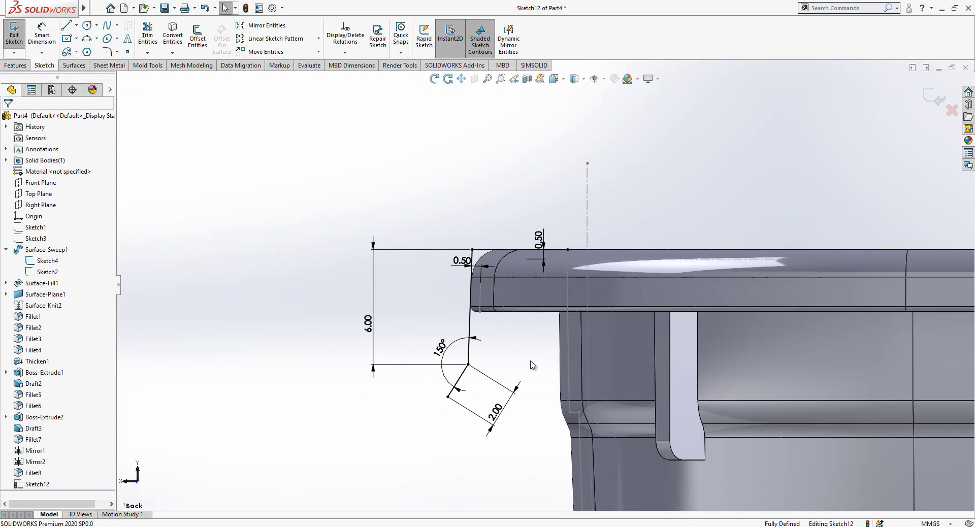
pyautogui.click(527, 79)
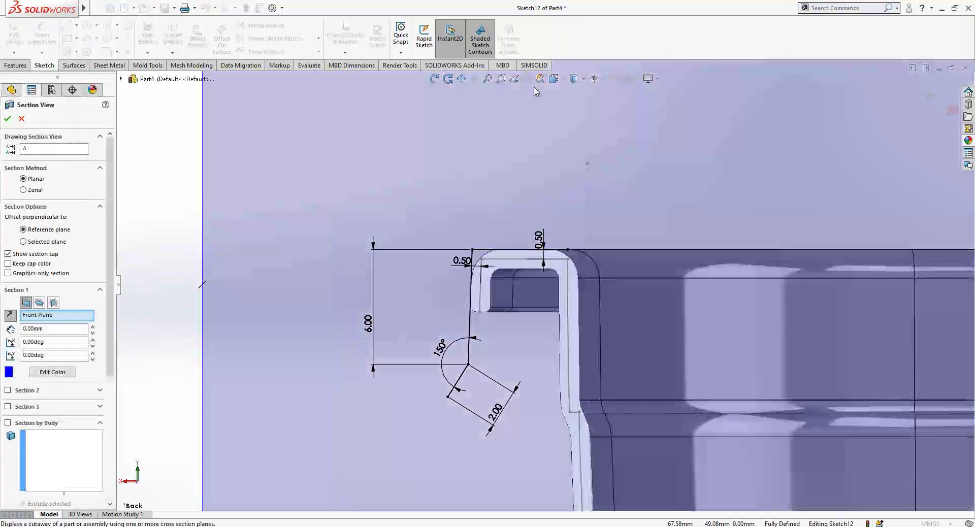
pyautogui.press('Return')
pyautogui.click(568, 250)
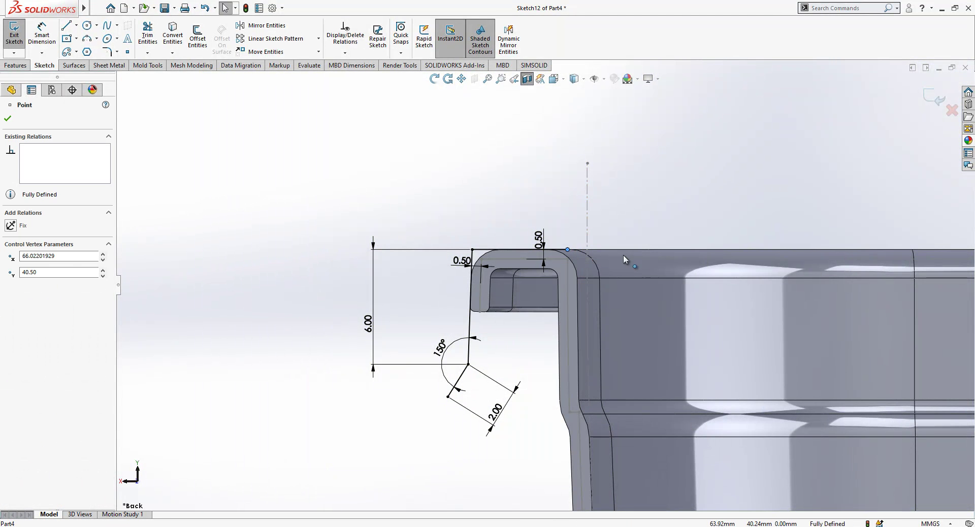
pyautogui.moveTo(567, 249); pyautogui.dragTo(668, 250)
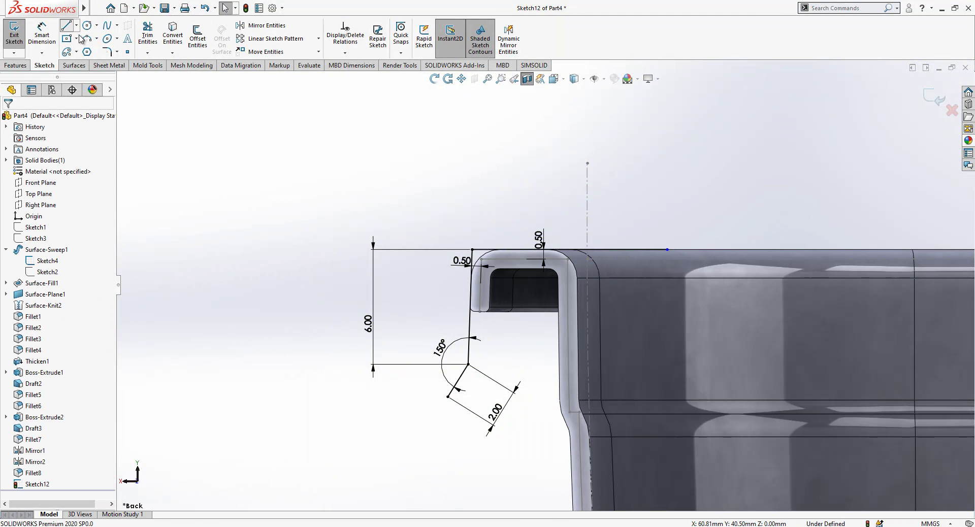
# Step: Sketch a downward slanting line from the top line, continue it with an inward horizontal line about 5.2 mm long, and trim the top line's overhang
pyautogui.click(66, 25)
pyautogui.click(615, 249)
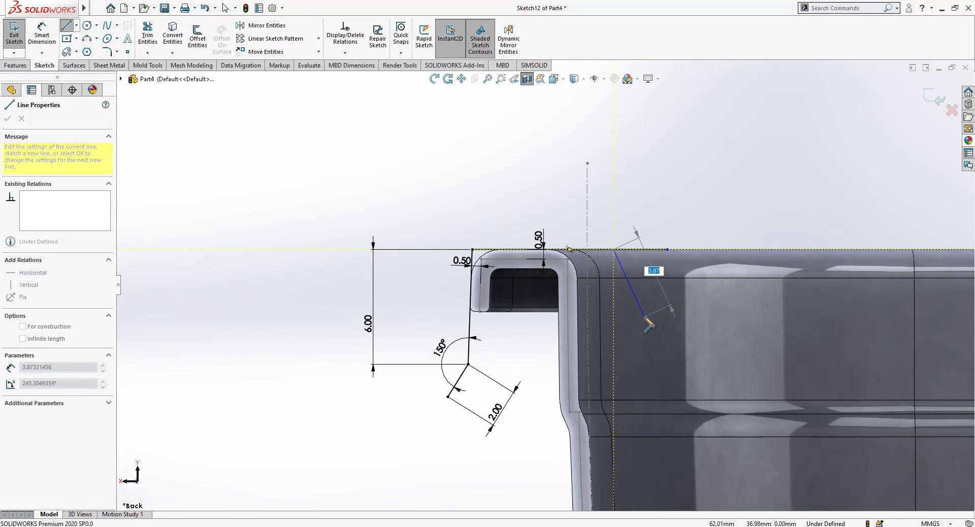
pyautogui.click(644, 316)
pyautogui.click(744, 317)
pyautogui.press('Escape')
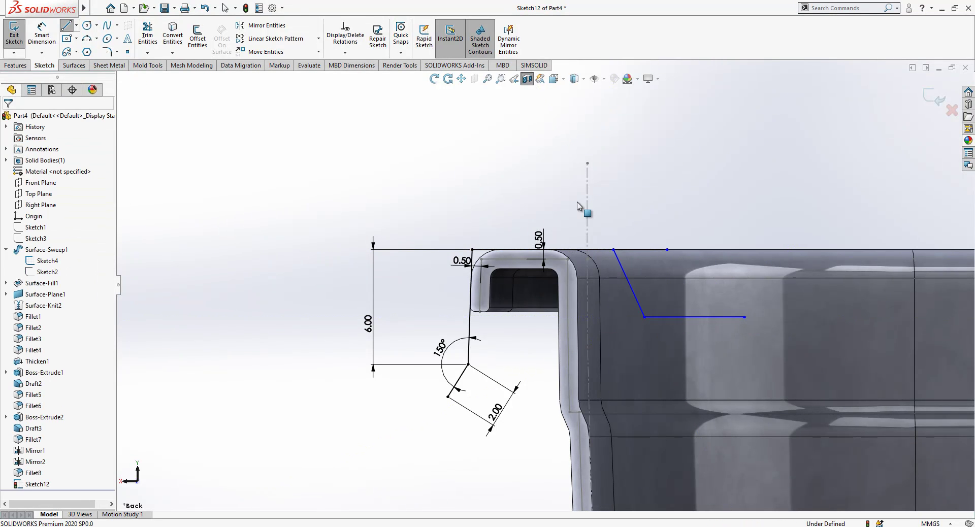
pyautogui.click(155, 42)
pyautogui.click(149, 36)
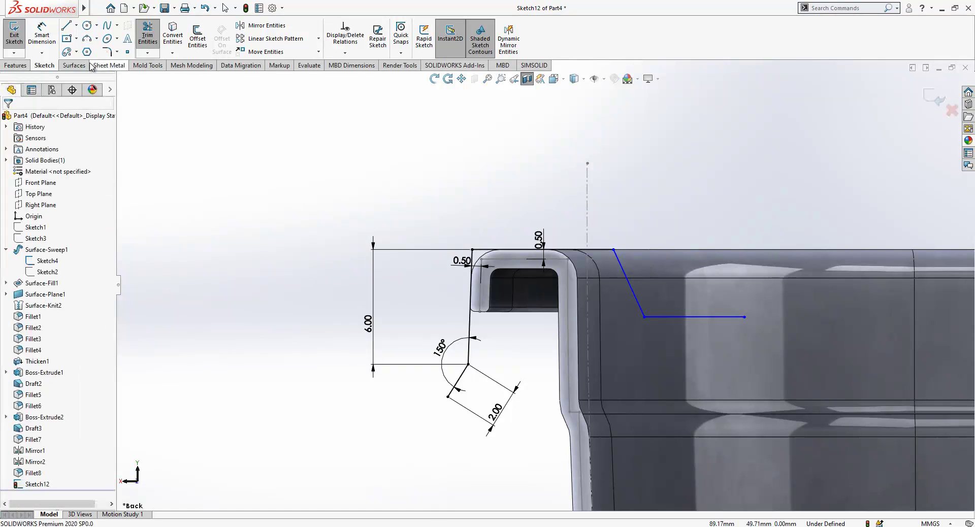
# Step: Set the length of the top line above the rim to 7 mm
pyautogui.click(42, 35)
pyautogui.click(598, 251)
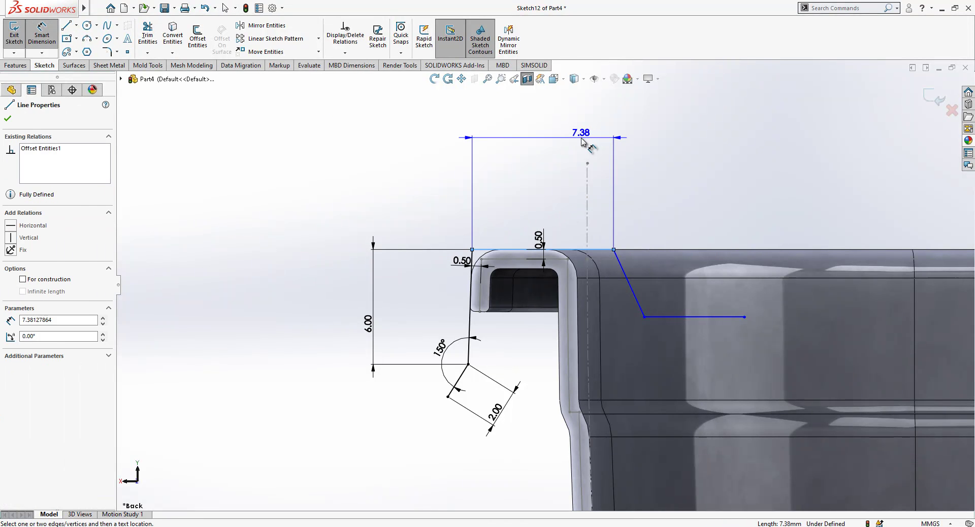
pyautogui.click(613, 154)
pyautogui.write('7')
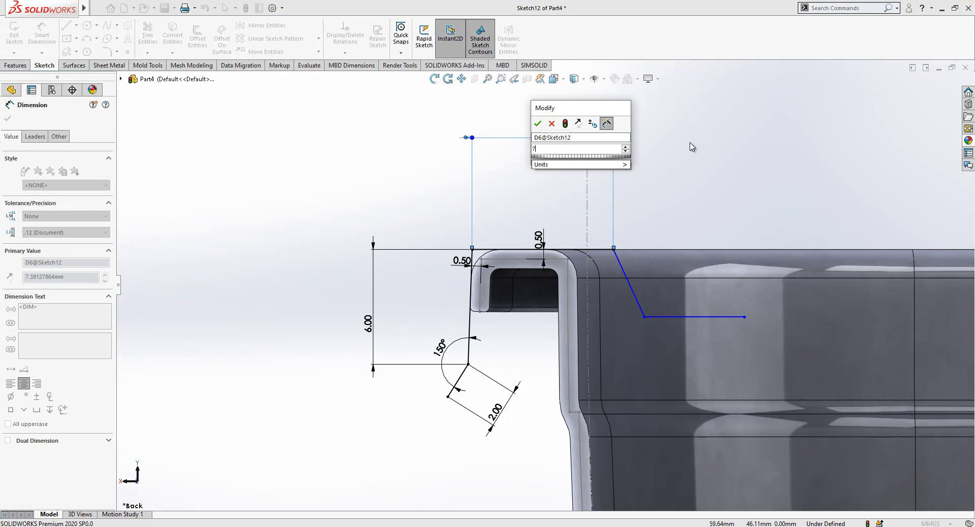
pyautogui.press('Return')
pyautogui.click(717, 158)
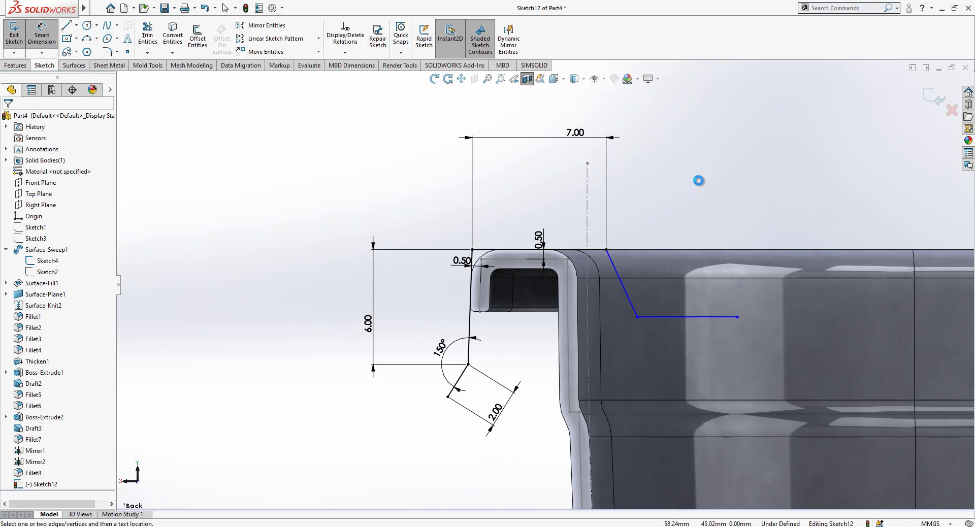
# Step: Set the angle between the top line and the inner slanted line to 120°
pyautogui.click(631, 306)
pyautogui.click(595, 249)
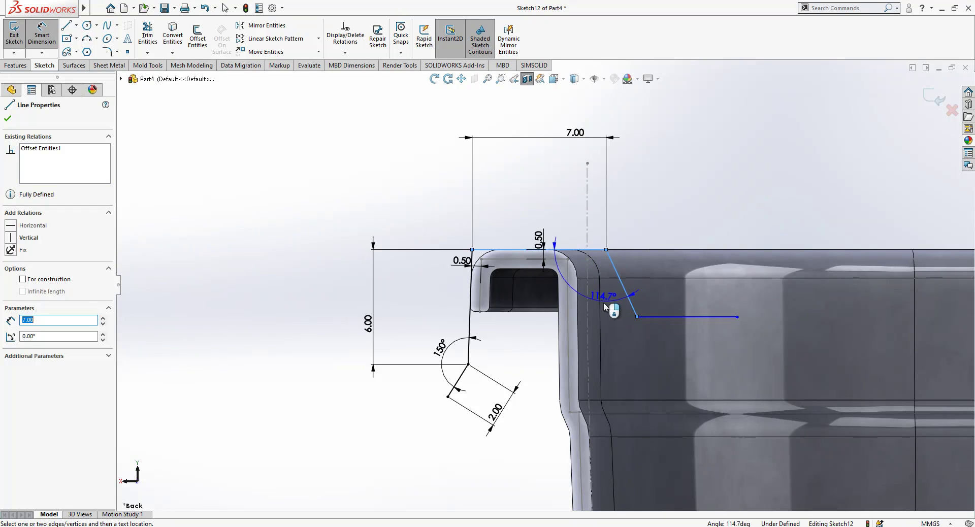
pyautogui.click(605, 304)
pyautogui.press('Return')
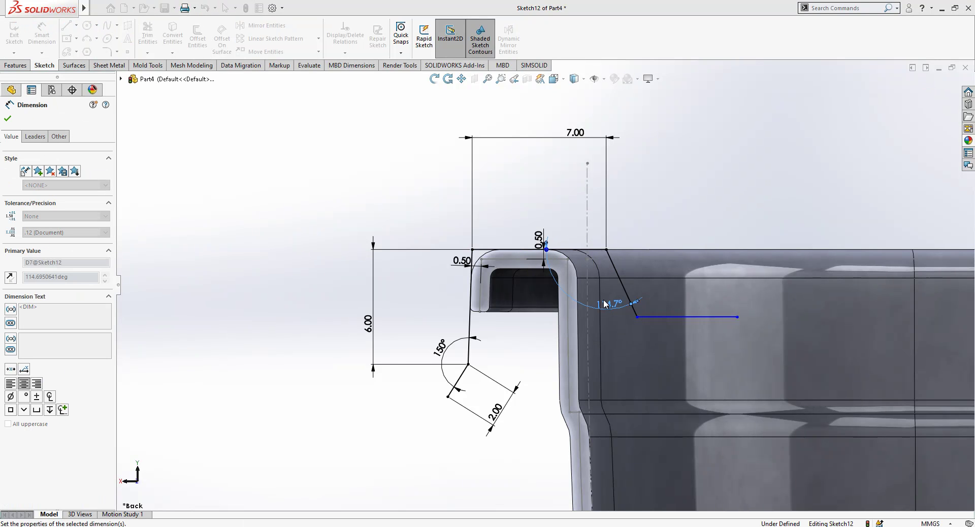
# Step: Set the inner horizontal line's length to 5 mm and its depth below the top line to 5 mm
pyautogui.click(680, 314)
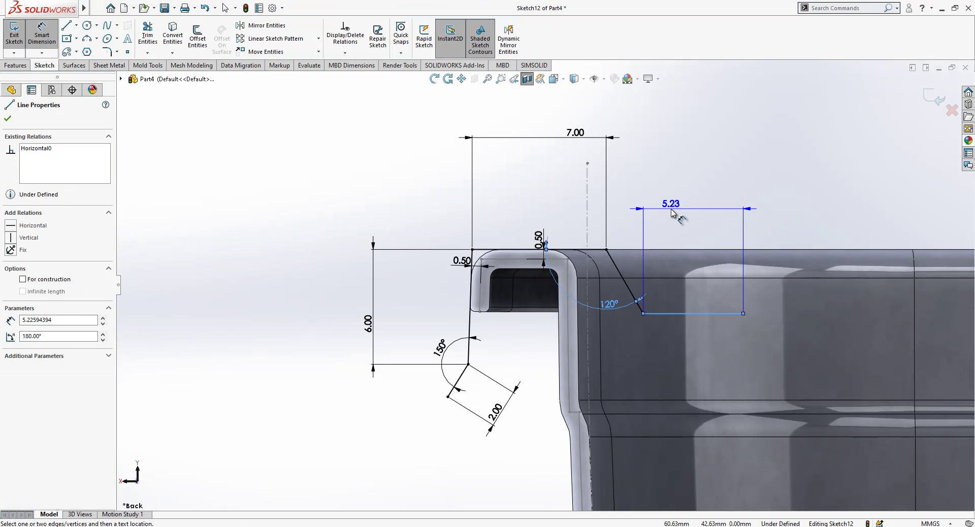
pyautogui.click(673, 213)
pyautogui.write('5')
pyautogui.press('Return')
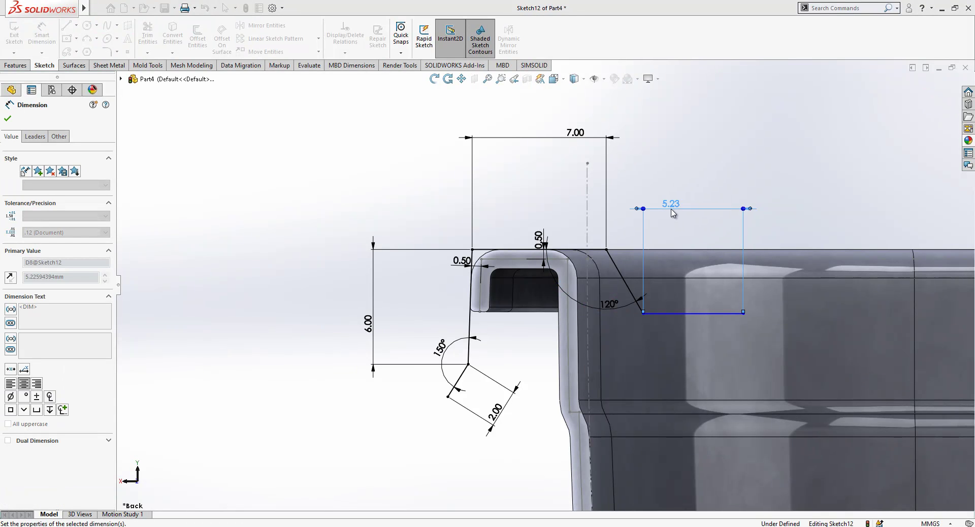
pyautogui.click(668, 315)
pyautogui.click(708, 250)
pyautogui.click(814, 216)
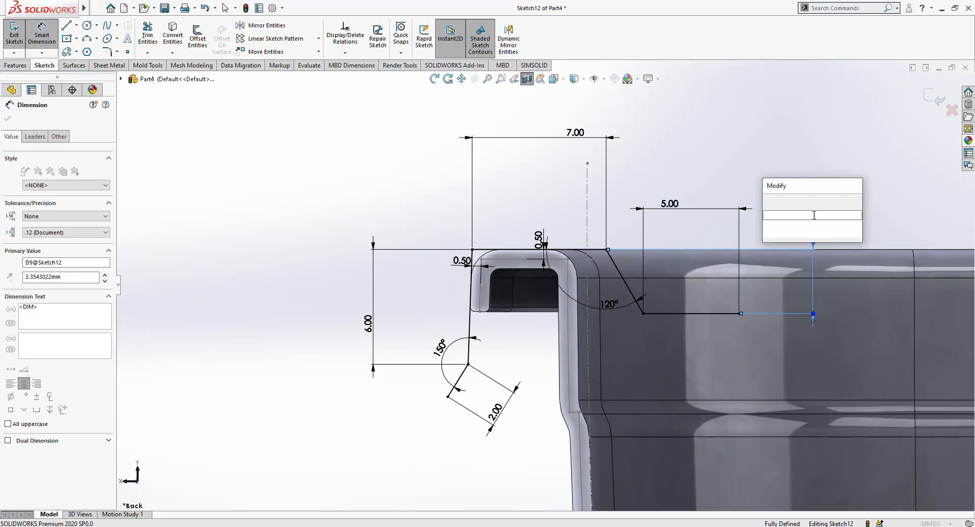
pyautogui.write('5')
pyautogui.press('Return')
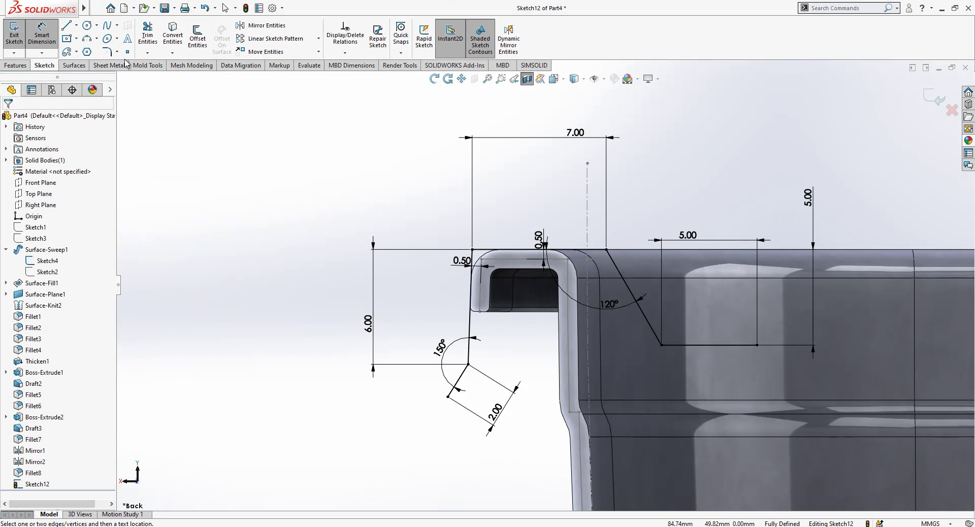
# Step: Round the profile's outer top corner with a 1 mm sketch fillet
pyautogui.click(107, 51)
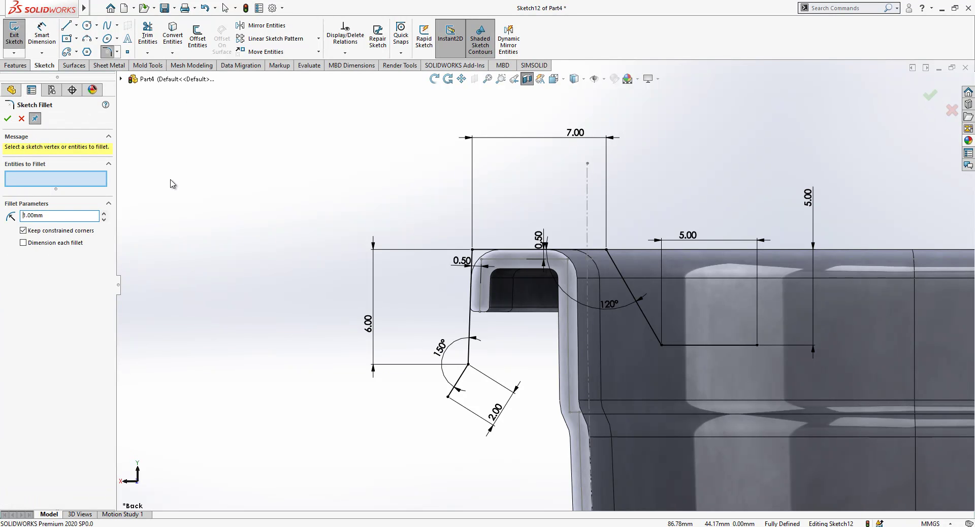
pyautogui.click(472, 263)
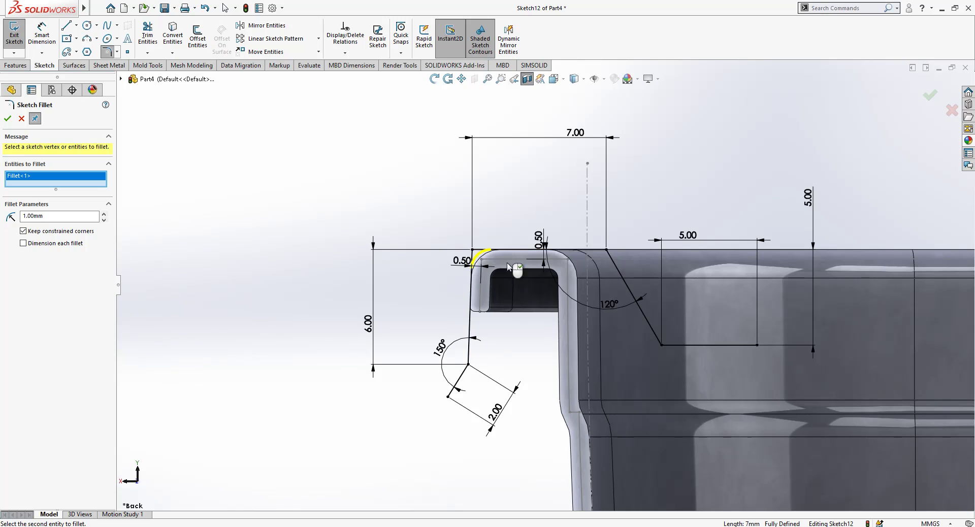
pyautogui.scroll(-6, 485, 261)
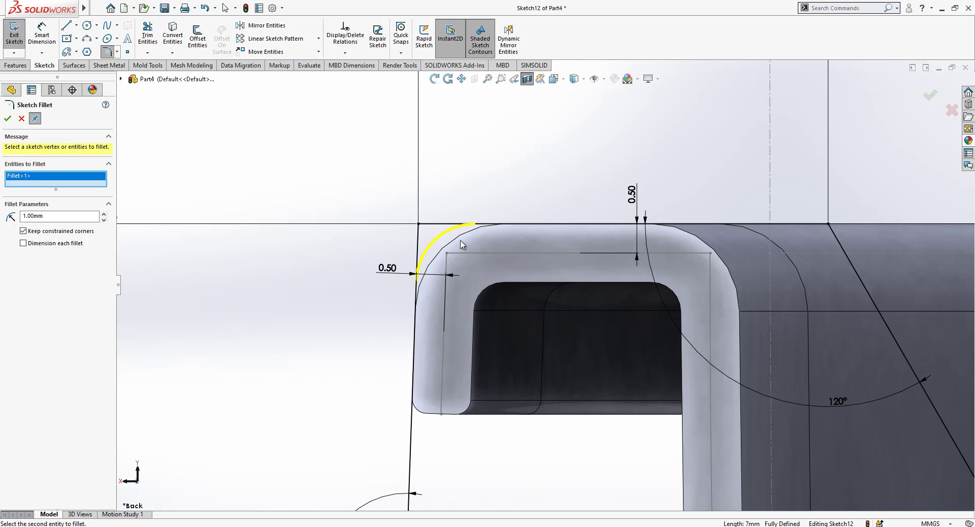
pyautogui.scroll(3, 528, 272)
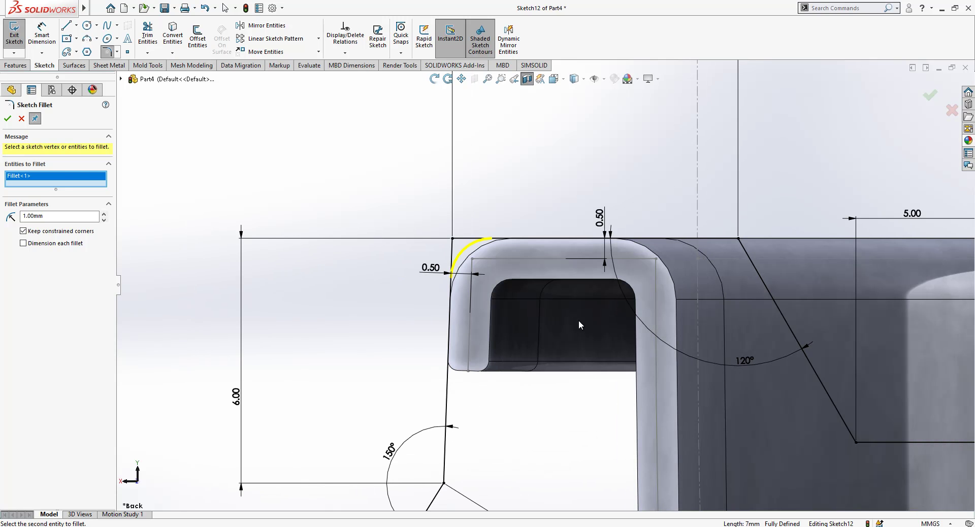
pyautogui.click(8, 119)
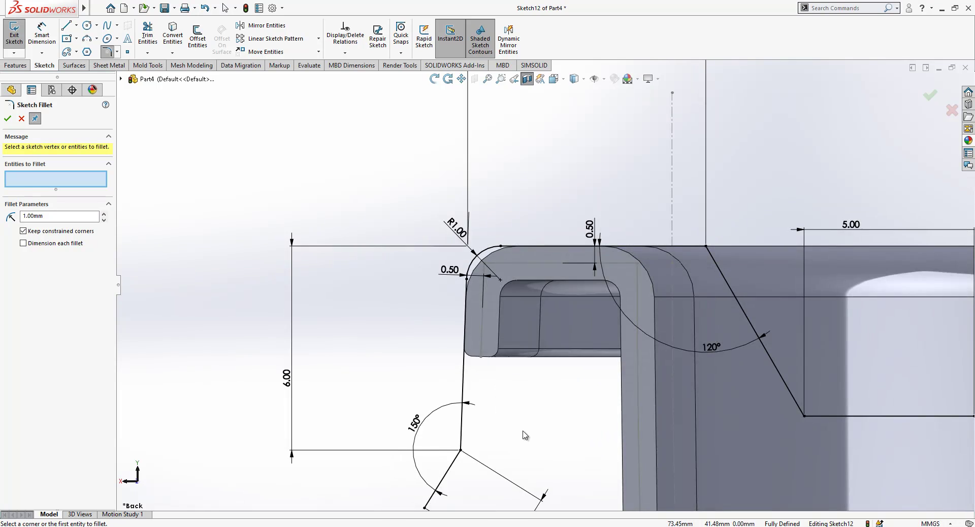
# Step: Round the profile's outer lower corner above the flare with a 2 mm sketch fillet
pyautogui.click(448, 456)
pyautogui.click(452, 431)
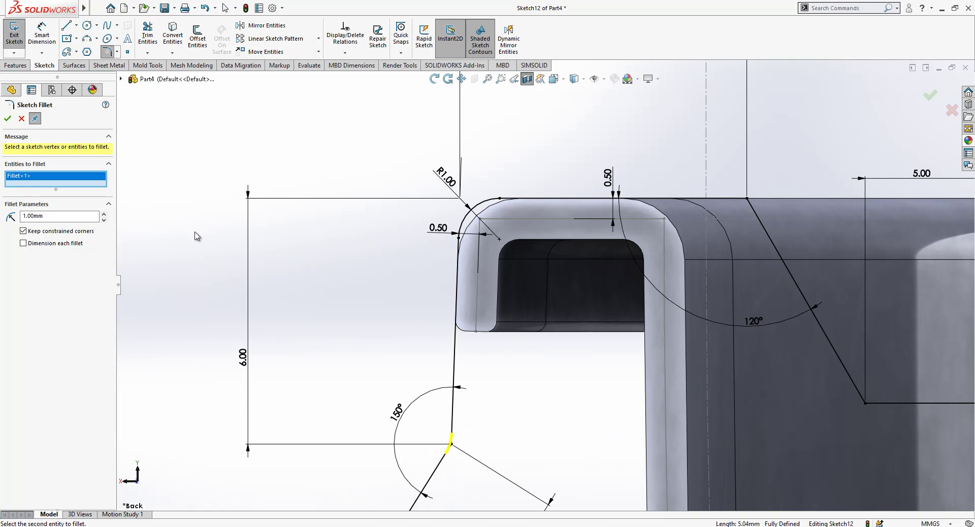
pyautogui.press('Return')
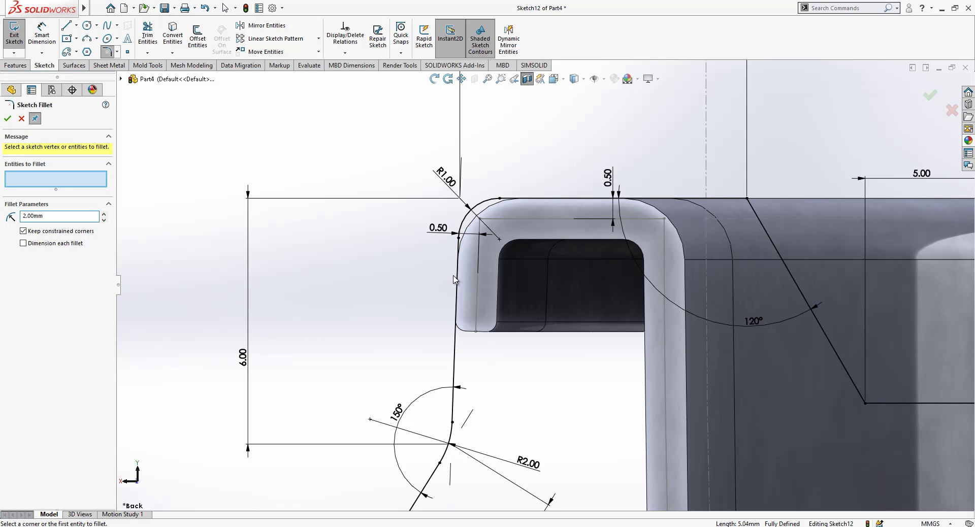
# Step: Try to round both ends of the inner slanted line with 5 mm sketch fillets, and undo the distorted result
pyautogui.scroll(2, 451, 279)
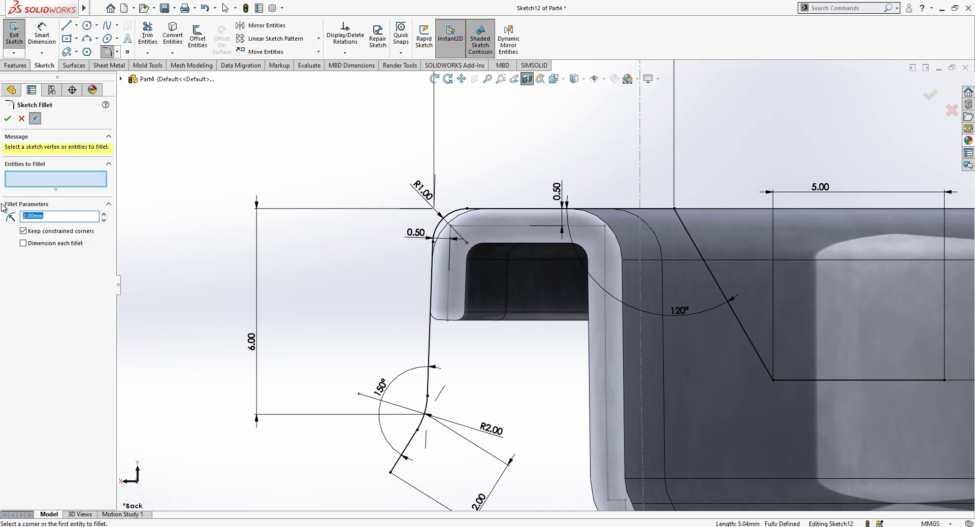
pyautogui.click(773, 380)
pyautogui.scroll(1, 721, 397)
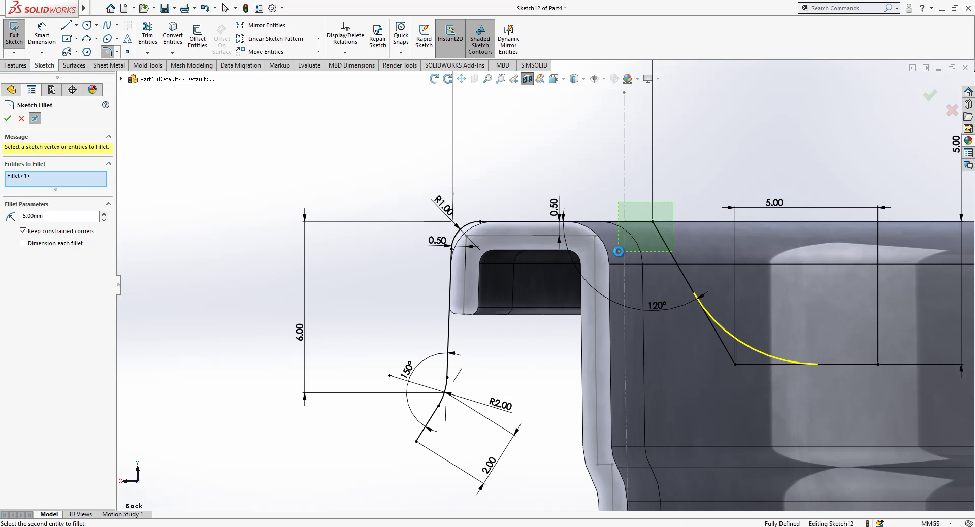
pyautogui.click(630, 222)
pyautogui.rightClick(623, 271)
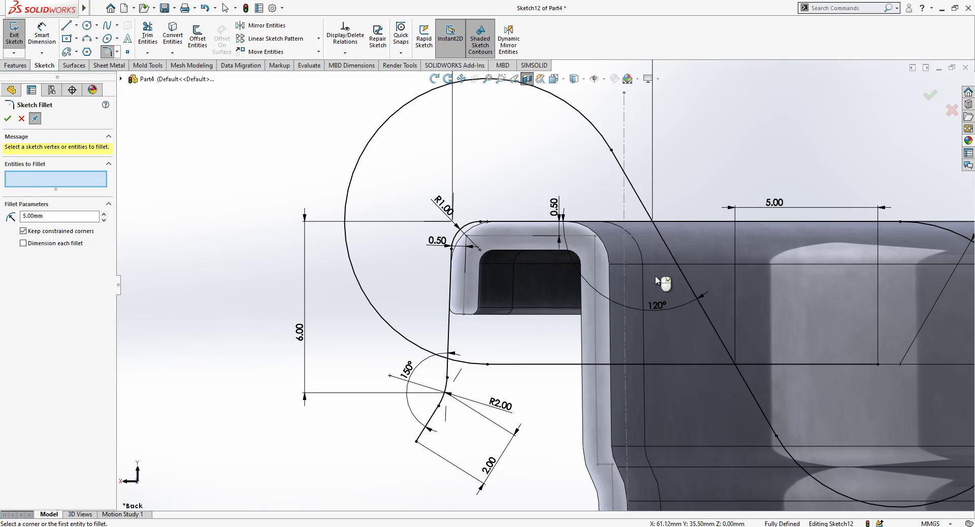
pyautogui.press('Escape')
pyautogui.hotkey('ctrl', 'z')
pyautogui.scroll(1, 656, 277)
pyautogui.press('Escape')
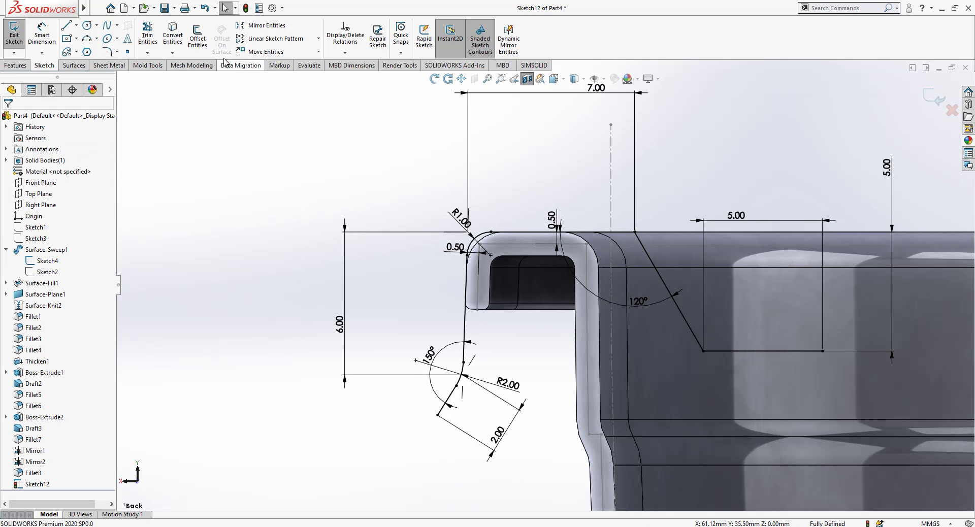
# Step: Round the inner slanted line's lower corner with a 5 mm sketch fillet and its upper corner with a 4 mm one
pyautogui.click(108, 52)
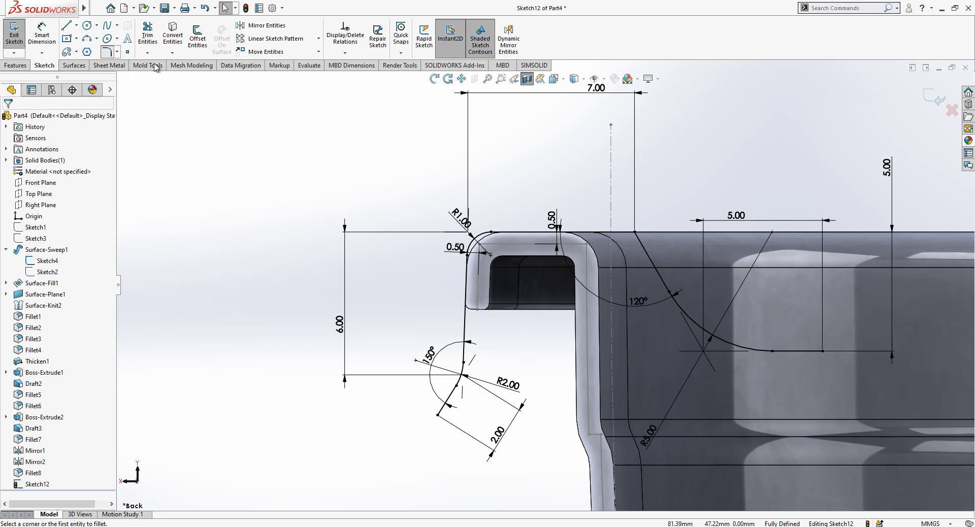
pyautogui.moveTo(711, 209); pyautogui.dragTo(627, 306)
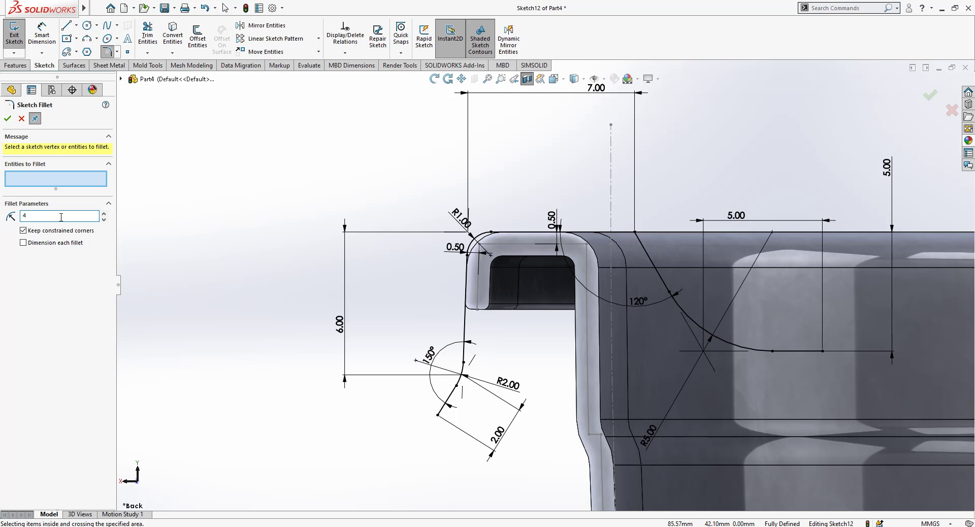
pyautogui.moveTo(671, 202); pyautogui.dragTo(585, 280)
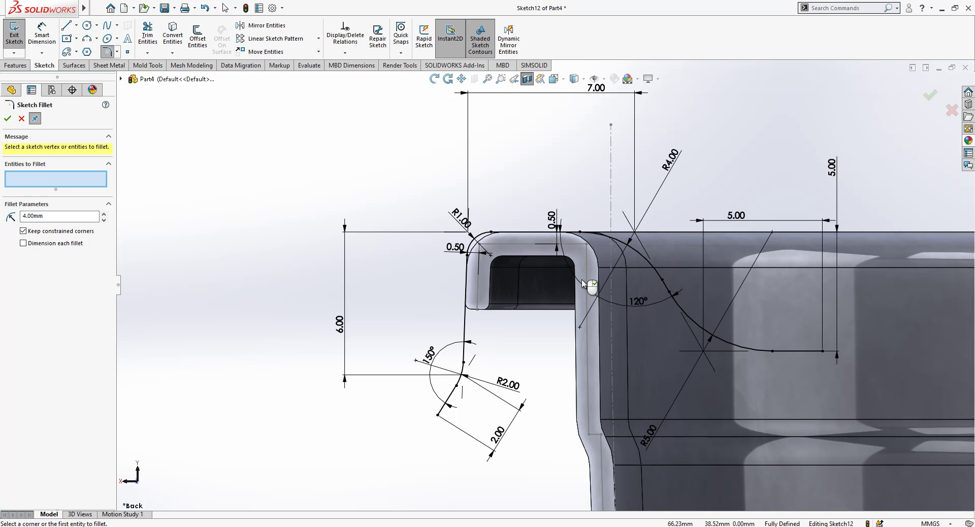
pyautogui.press('Escape')
# Step: Set the length of the top line above the rim to 6 mm and finish the profile sketch
pyautogui.click(597, 91)
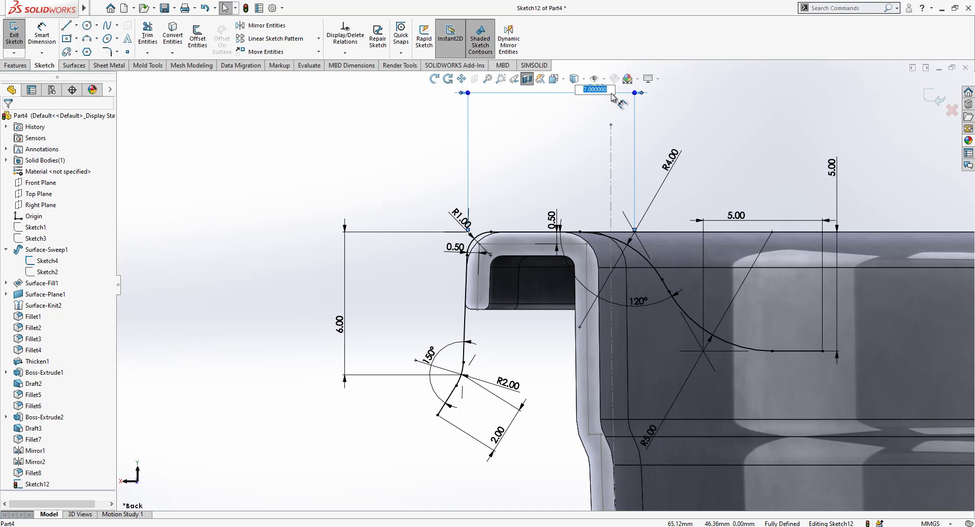
pyautogui.write('6')
pyautogui.press('Return')
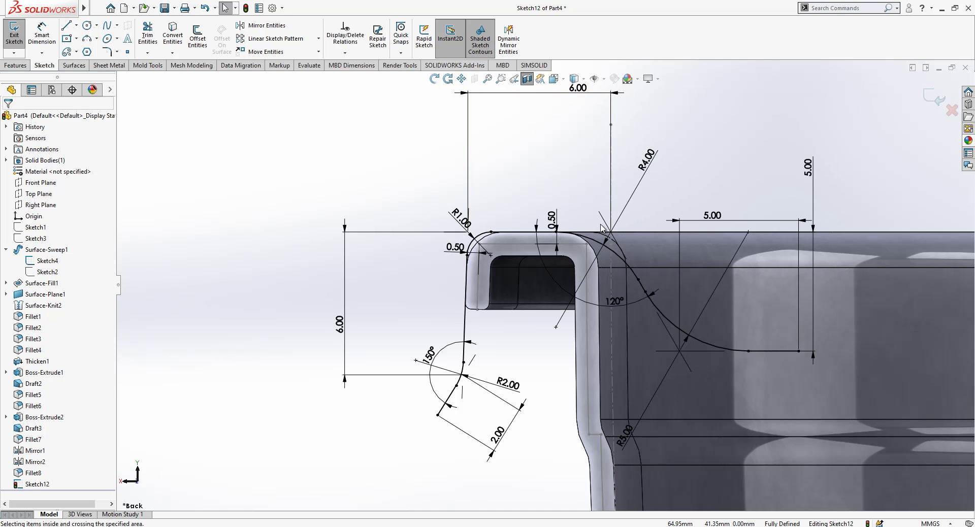
pyautogui.scroll(2, 494, 284)
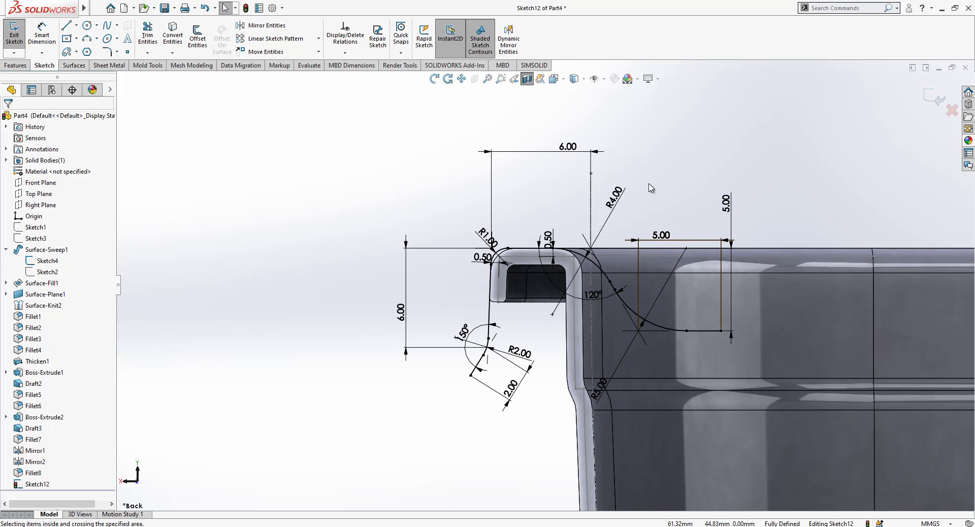
pyautogui.scroll(-2, 635, 292)
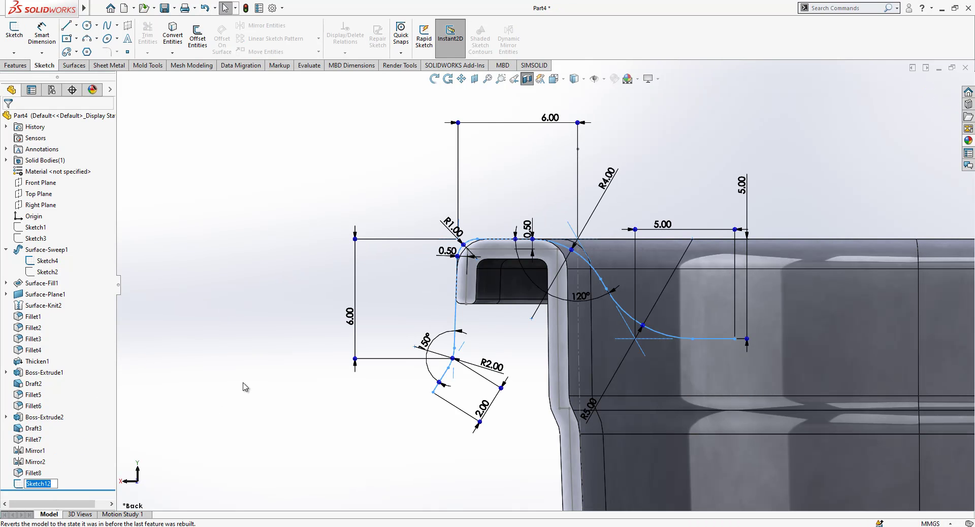
# Step: Turn off the section view so the whole tray rim is displayed
pyautogui.click(256, 328)
pyautogui.scroll(2, 549, 274)
pyautogui.moveTo(561, 277)
pyautogui.mouseDown(button='middle')
pyautogui.moveTo(598, 298)
pyautogui.moveTo(586, 340)
pyautogui.moveTo(562, 339)
pyautogui.mouseUp(button='middle')
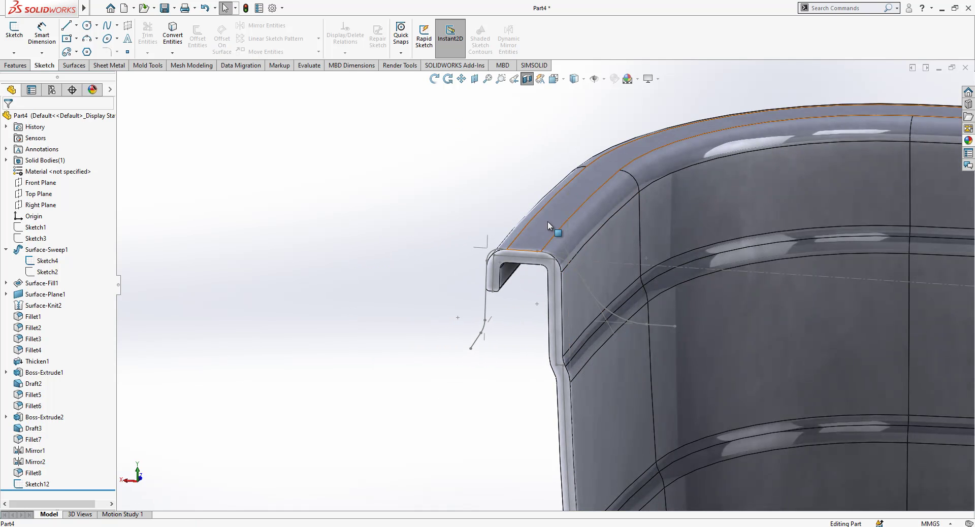
pyautogui.click(547, 222)
pyautogui.hotkey('ctrl', '8')
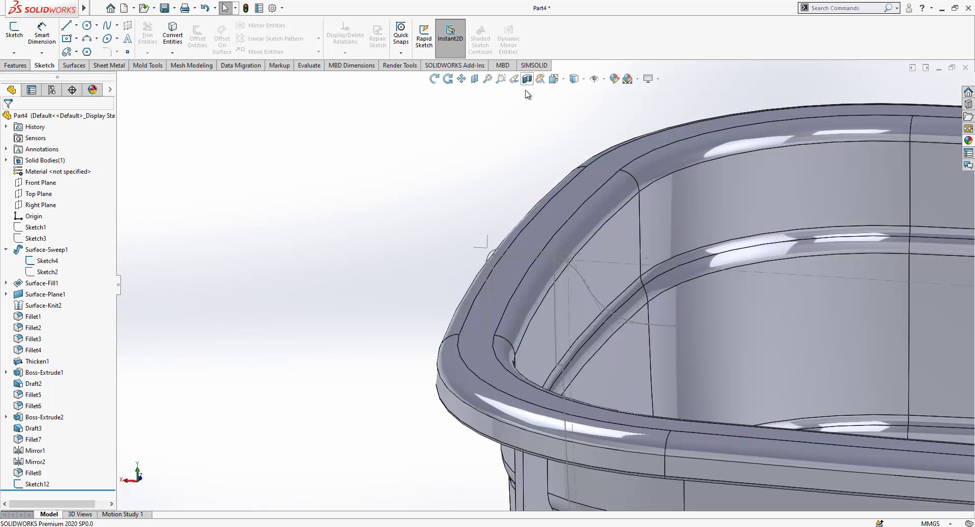
# Step: Sketch the outer boundary of the rim's flat top face on that face as converted edges, and finish the sketch
pyautogui.click(534, 224)
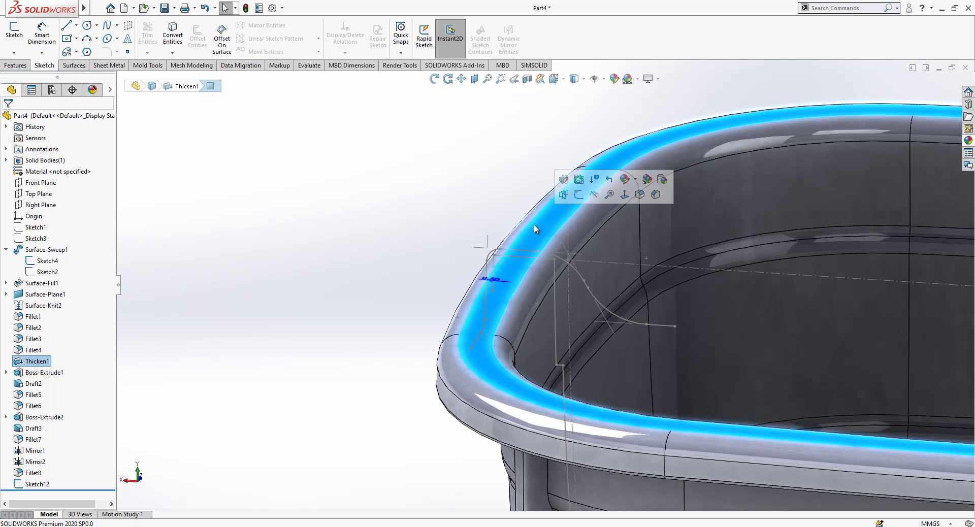
pyautogui.click(581, 196)
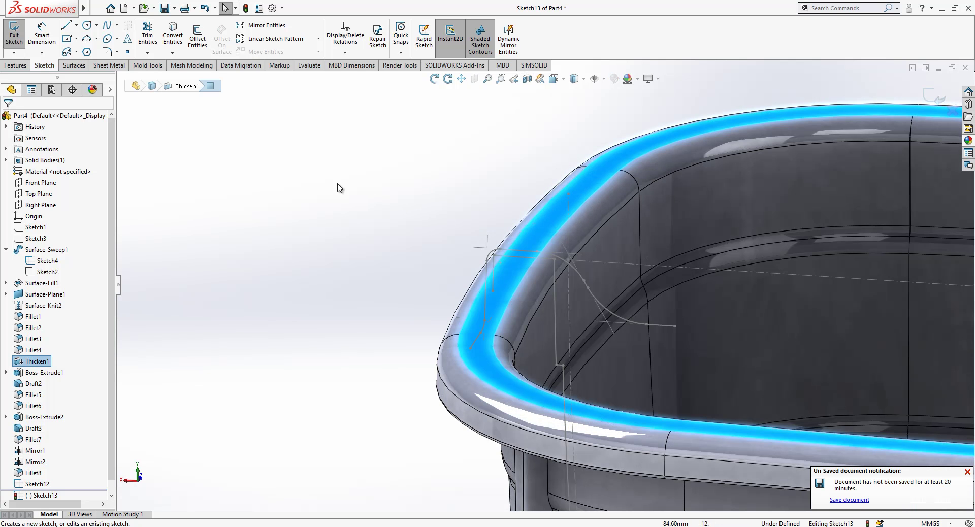
pyautogui.click(279, 150)
pyautogui.moveTo(279, 150); pyautogui.dragTo(418, 257, button='middle')
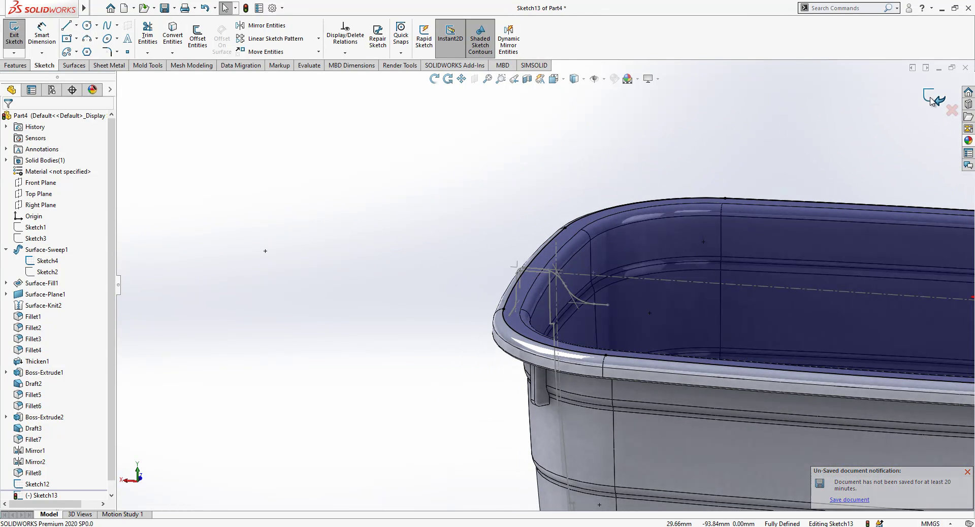
pyautogui.click(934, 99)
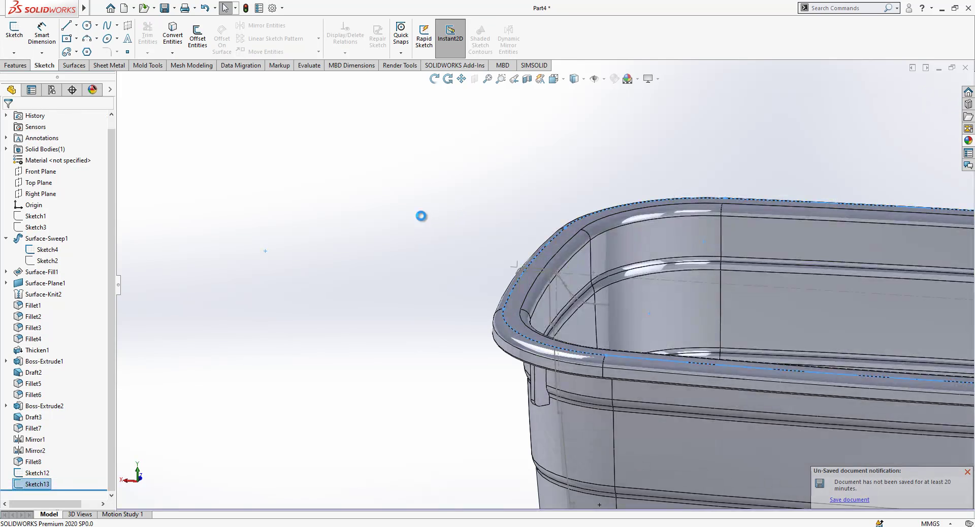
# Step: Create a swept surface using the filleted rim profile as the profile and the rim boundary sketch as the path
pyautogui.click(74, 65)
pyautogui.click(72, 36)
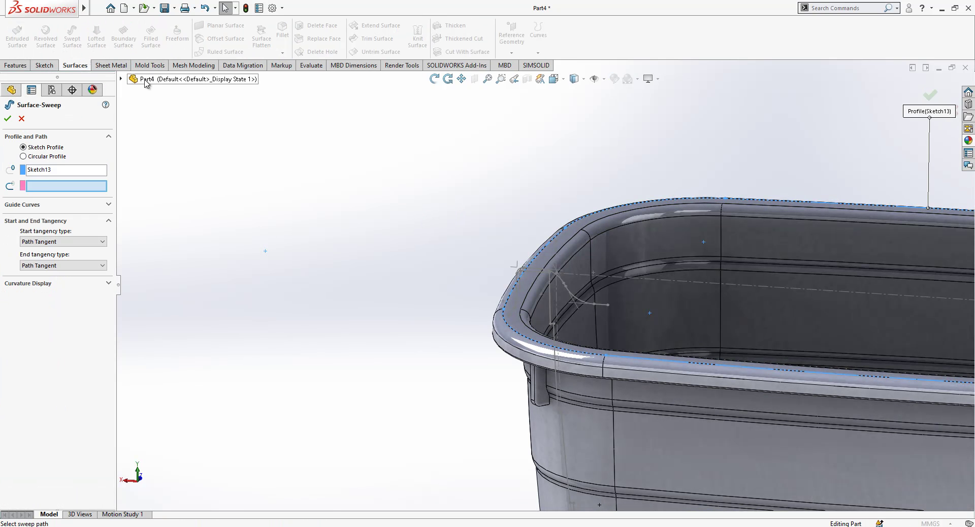
pyautogui.click(62, 170)
pyautogui.press('Delete')
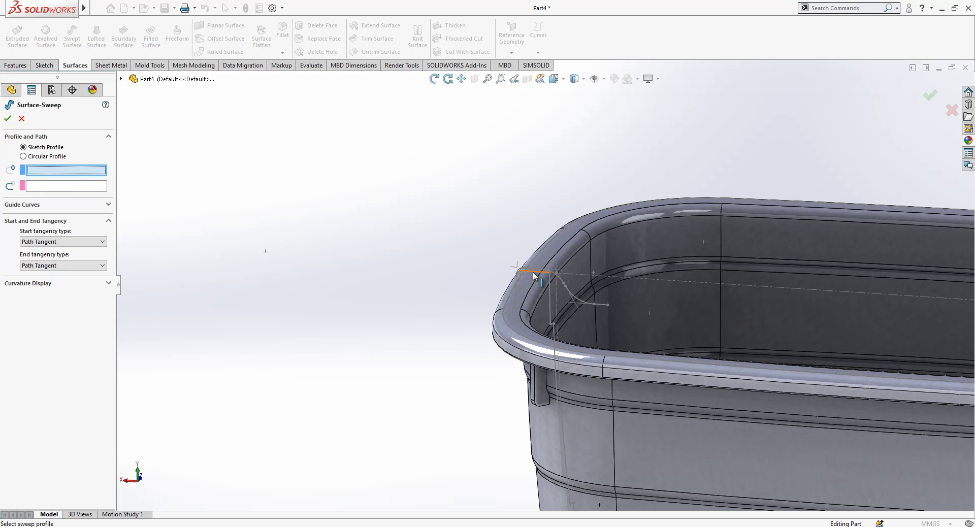
pyautogui.click(533, 270)
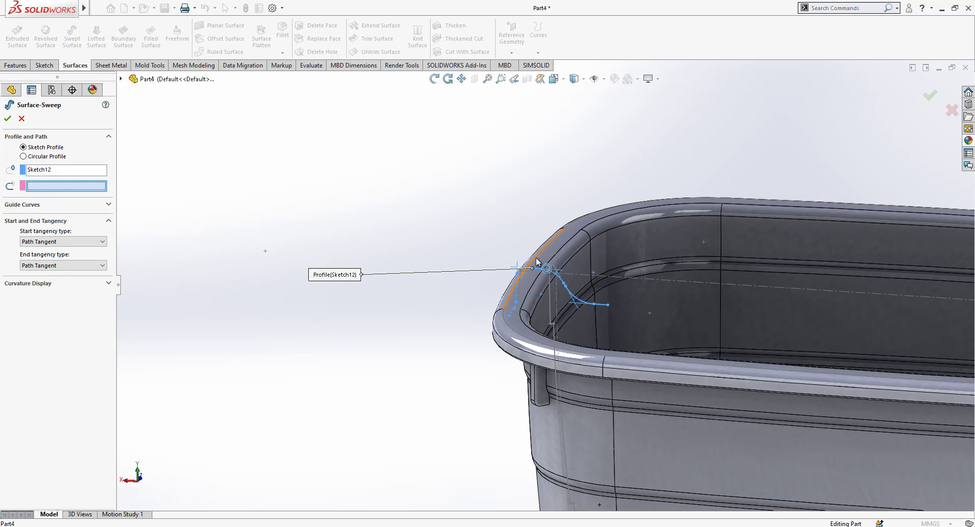
pyautogui.click(535, 257)
pyautogui.press('Return')
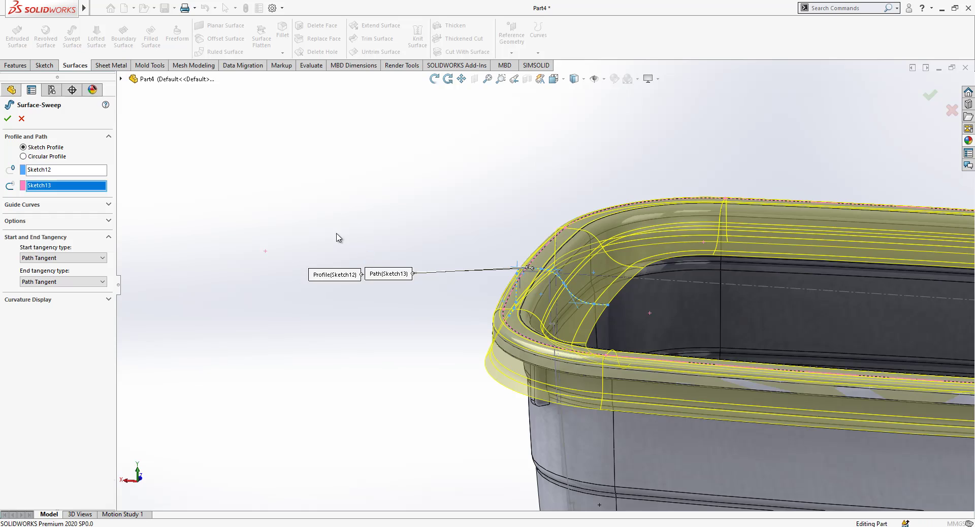
# Step: Hide the leftover construction sketch of the tray's original surface sweep
pyautogui.moveTo(406, 265); pyautogui.dragTo(533, 299, button='middle')
pyautogui.click(521, 271)
pyautogui.click(566, 239)
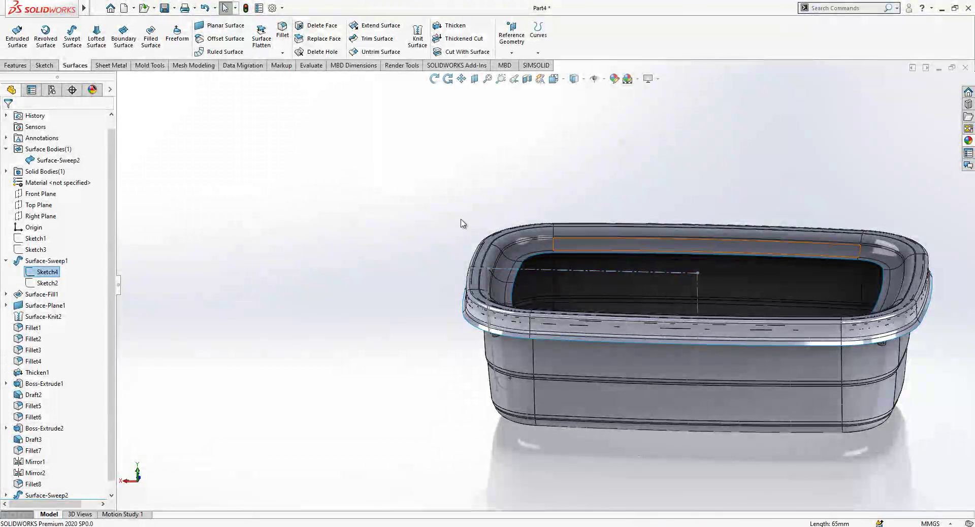
# Step: Start a sketch on the swept surface's recessed inner flat face, viewed normal to it
pyautogui.moveTo(586, 306); pyautogui.dragTo(809, 282, button='middle')
pyautogui.scroll(-5, 798, 279)
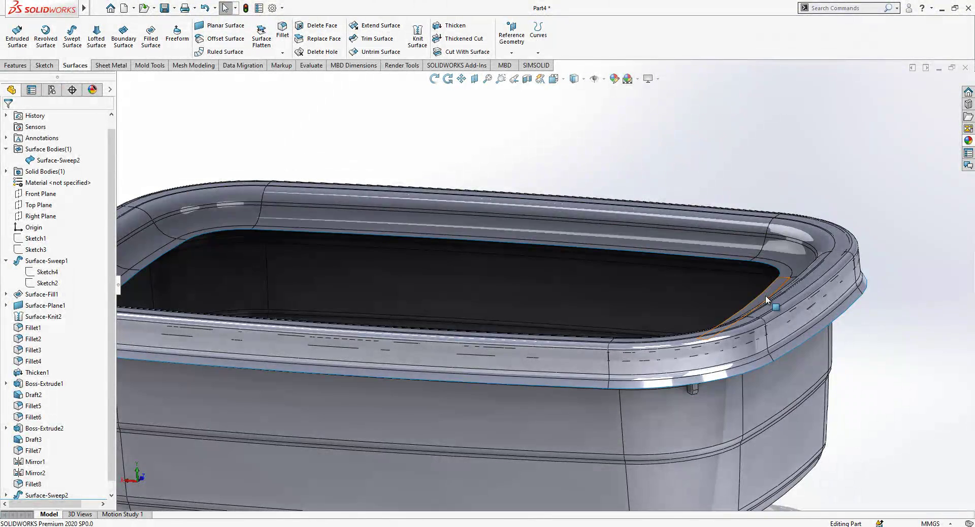
pyautogui.click(766, 294)
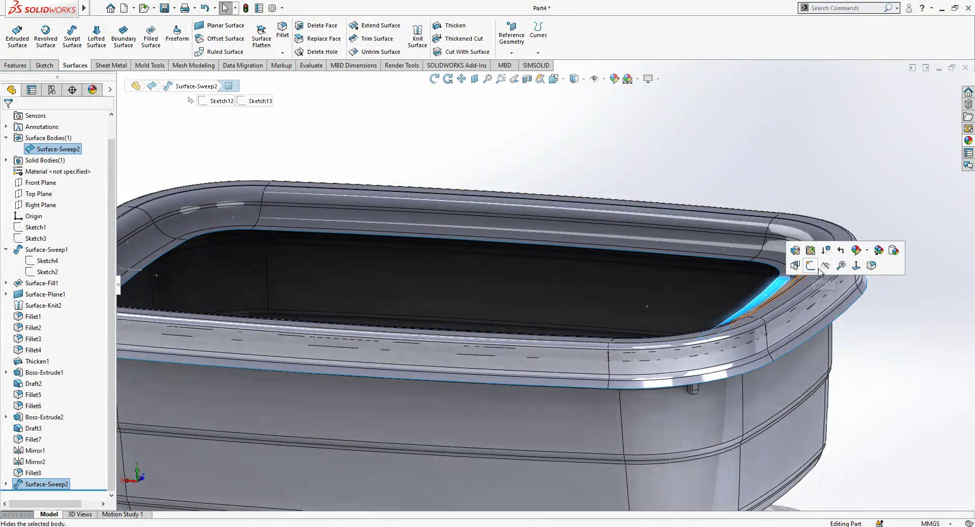
pyautogui.click(854, 271)
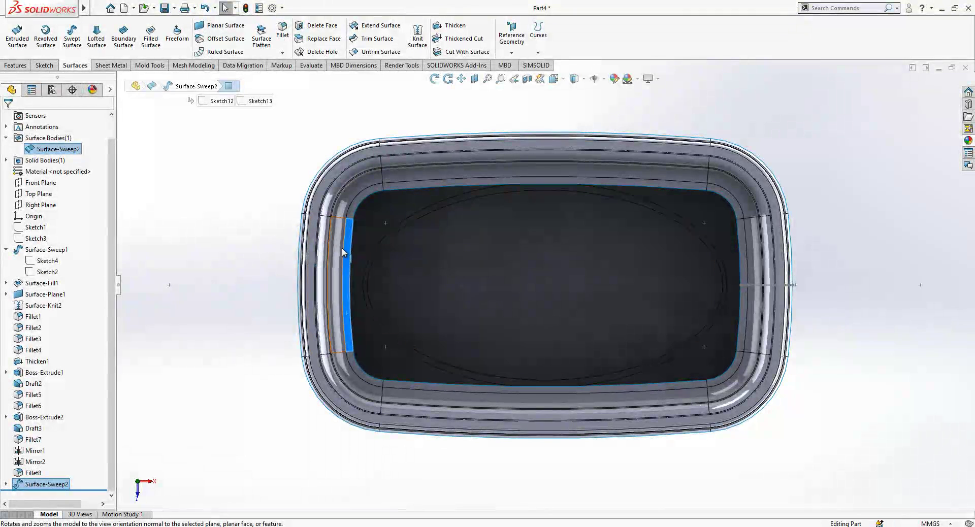
pyautogui.click(345, 249)
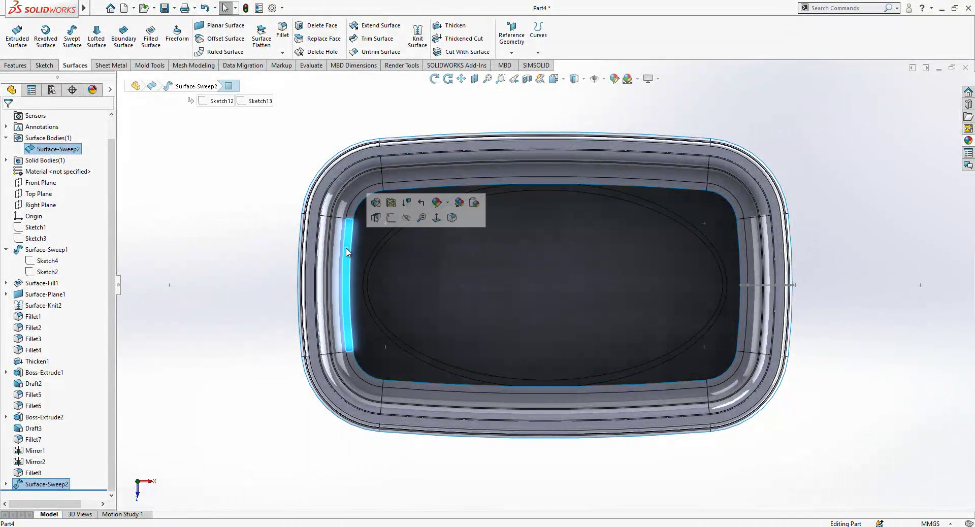
pyautogui.click(387, 220)
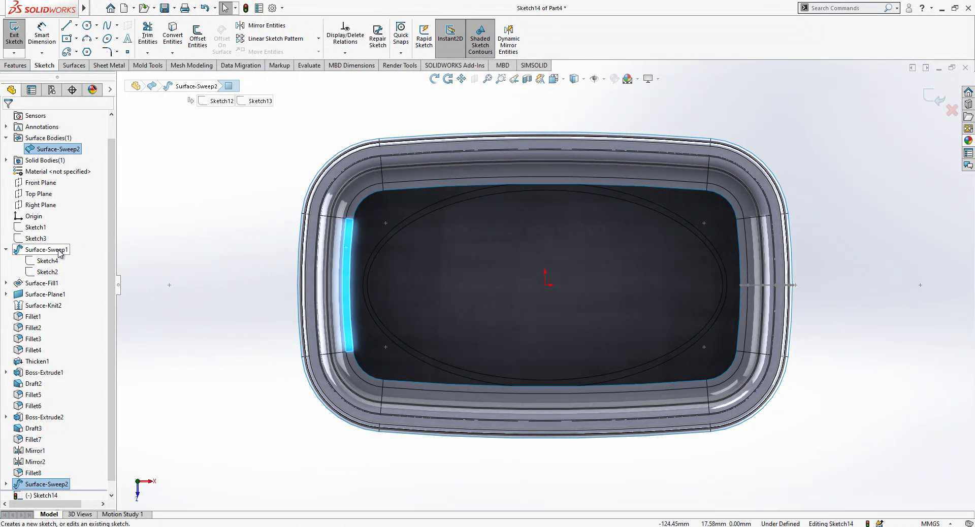
# Step: Offset the elliptical sketch of the tray's filled floor surface inward, and finish the sketch
pyautogui.click(6, 283)
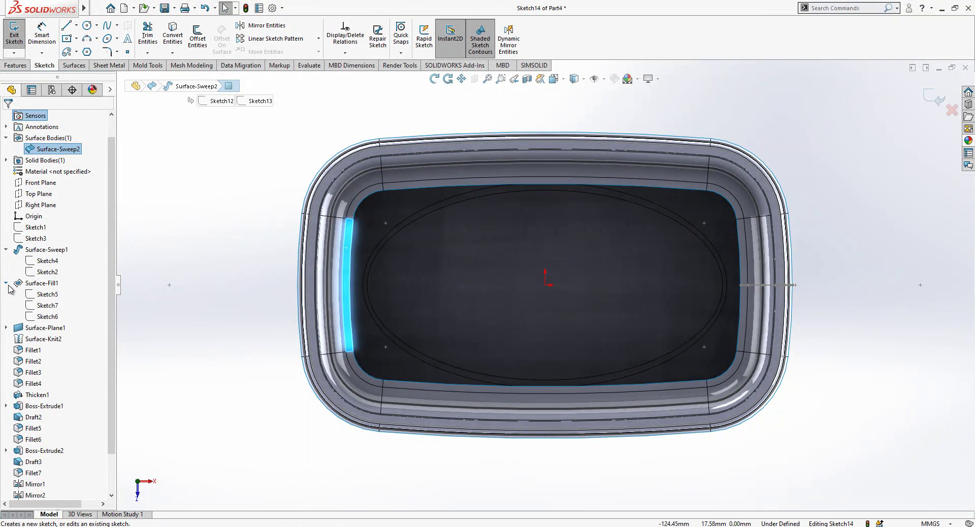
pyautogui.click(36, 295)
pyautogui.click(198, 36)
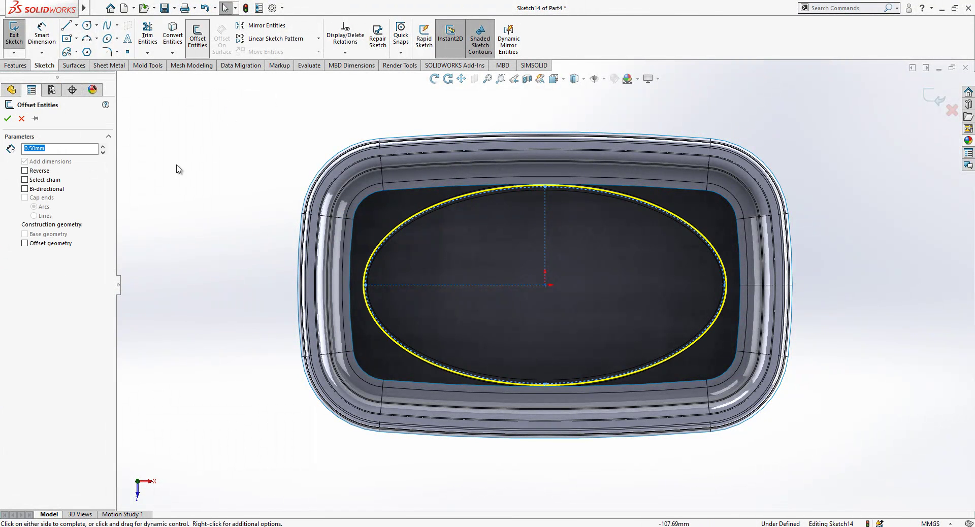
pyautogui.click(46, 171)
pyautogui.press('Return')
pyautogui.press('Return')
pyautogui.moveTo(612, 211); pyautogui.dragTo(680, 114, button='middle')
pyautogui.click(929, 96)
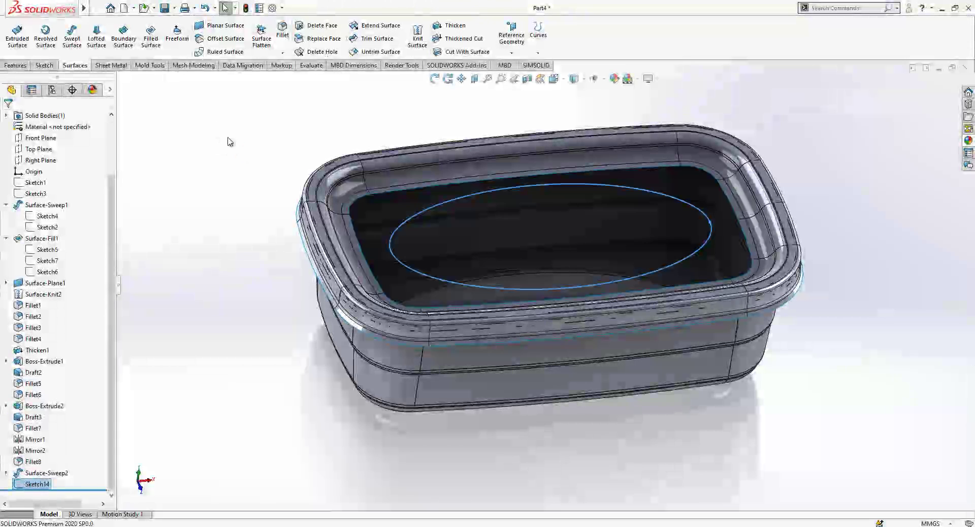
# Step: Extrude the offset ellipse sketch as a surface 1.5 mm in the reversed direction, with a 60° outward draft and a capped end
pyautogui.click(17, 34)
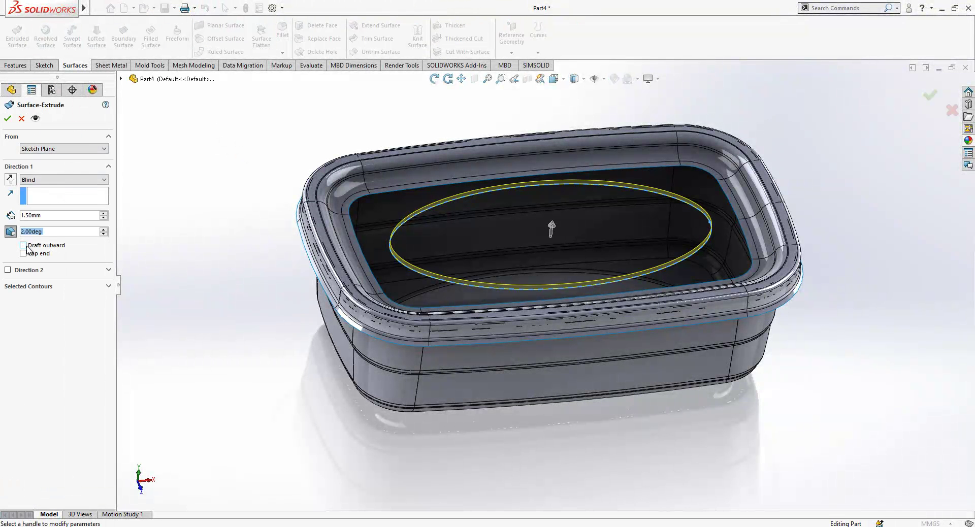
pyautogui.click(29, 246)
pyautogui.moveTo(57, 231); pyautogui.dragTo(4, 235)
pyautogui.write('60')
pyautogui.scroll(-2, 503, 241)
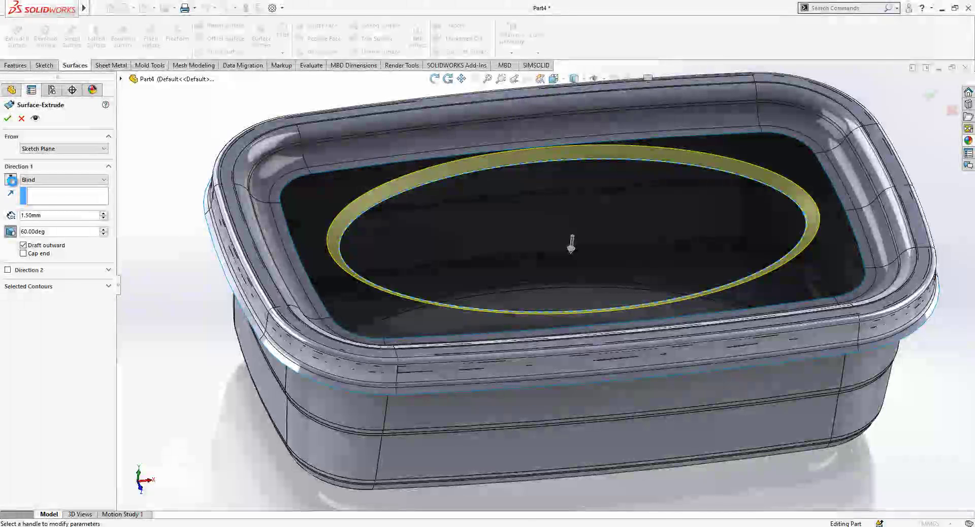
pyautogui.click(11, 180)
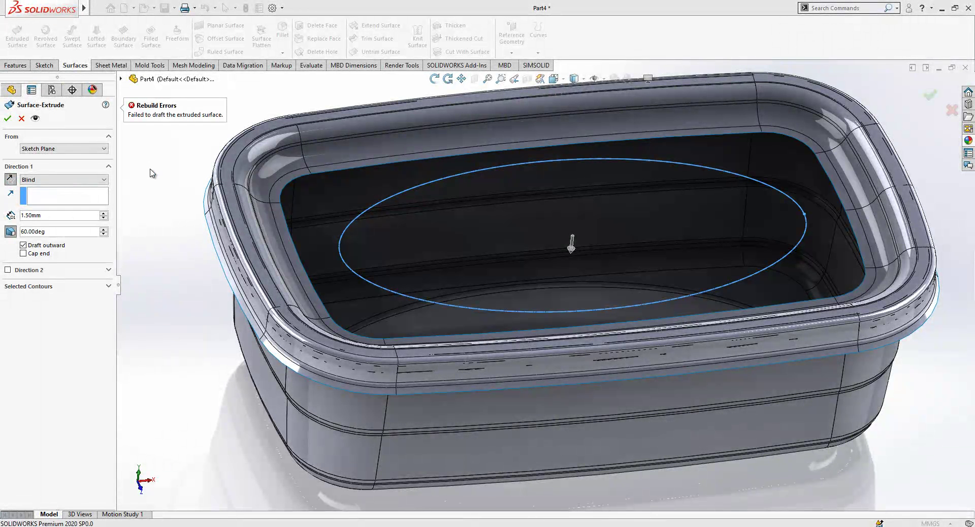
pyautogui.click(45, 253)
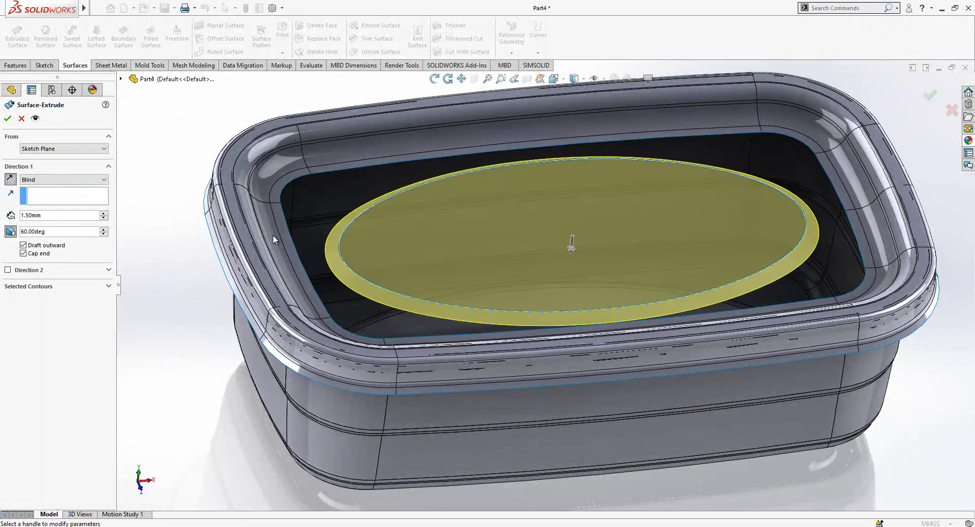
pyautogui.click(8, 118)
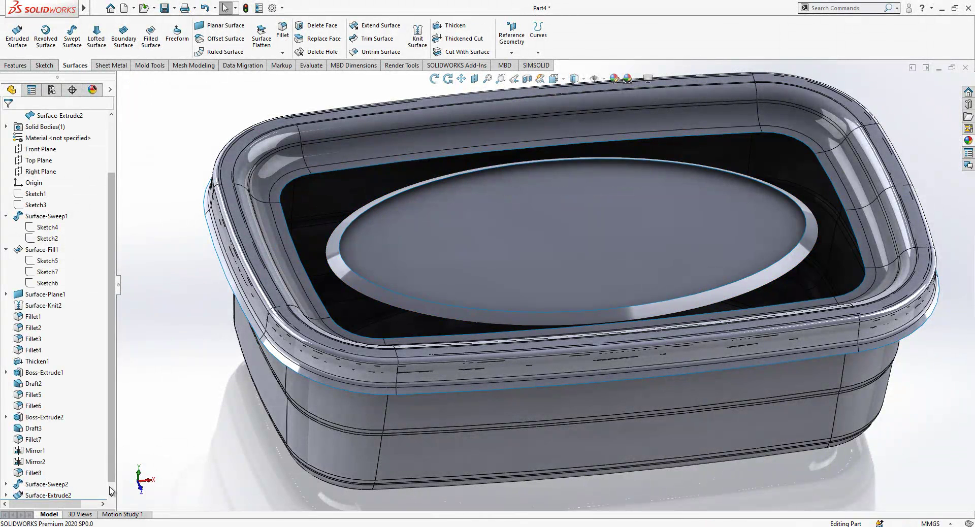
# Step: Reopen the elliptical surface extrusion's definition to check its draft and cap settings
pyautogui.click(111, 493)
pyautogui.click(49, 484)
pyautogui.click(76, 448)
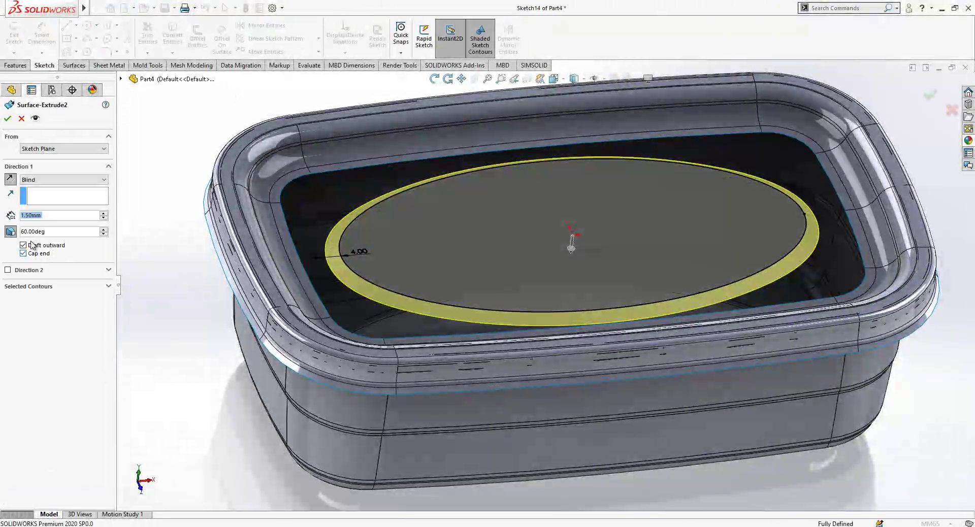
pyautogui.click(7, 119)
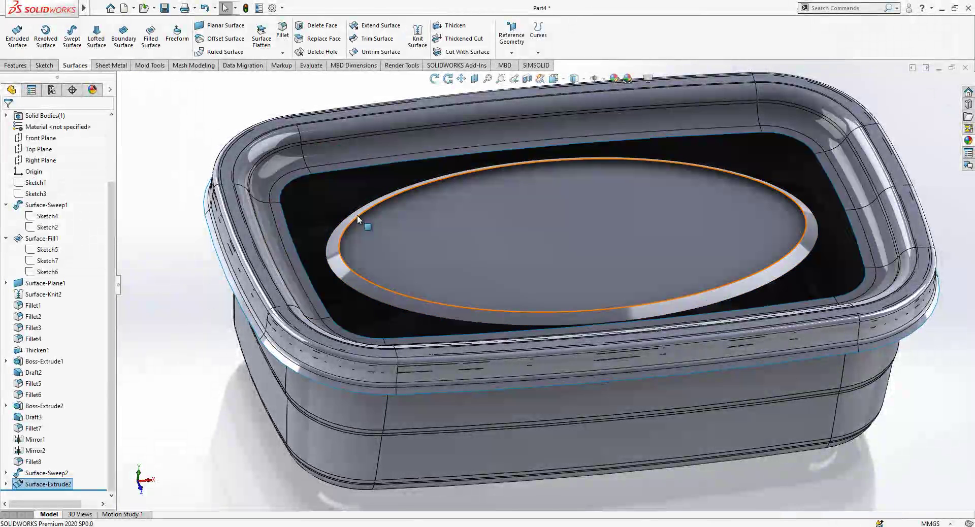
# Step: Start a filled surface bounded by the extruded surface's inner elliptical edge, and remove the ellipse sketch from the patch boundary
pyautogui.click(366, 210)
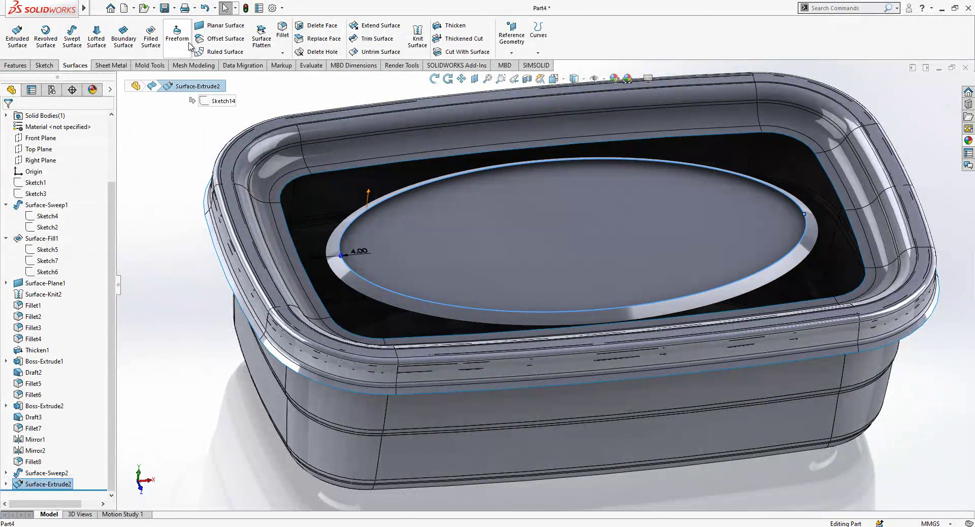
pyautogui.click(352, 222)
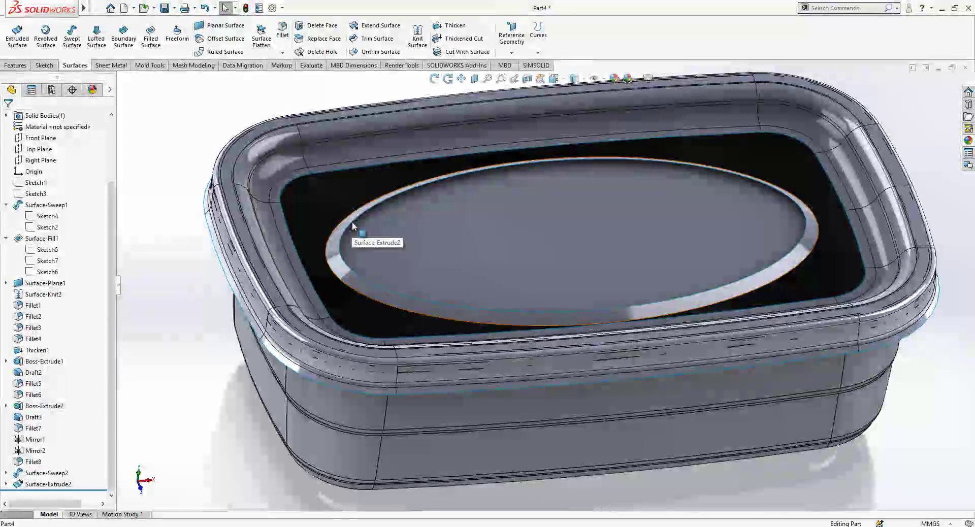
pyautogui.press('Escape')
pyautogui.click(151, 38)
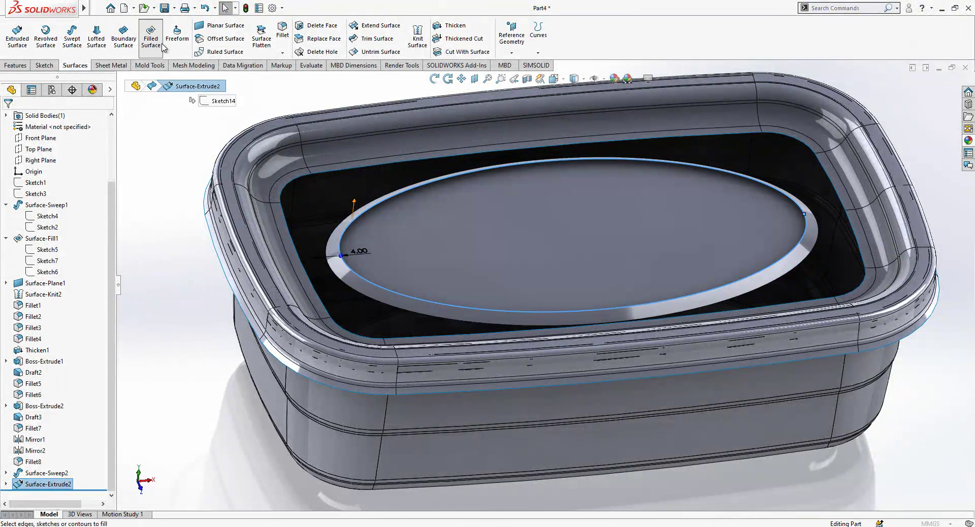
pyautogui.click(344, 228)
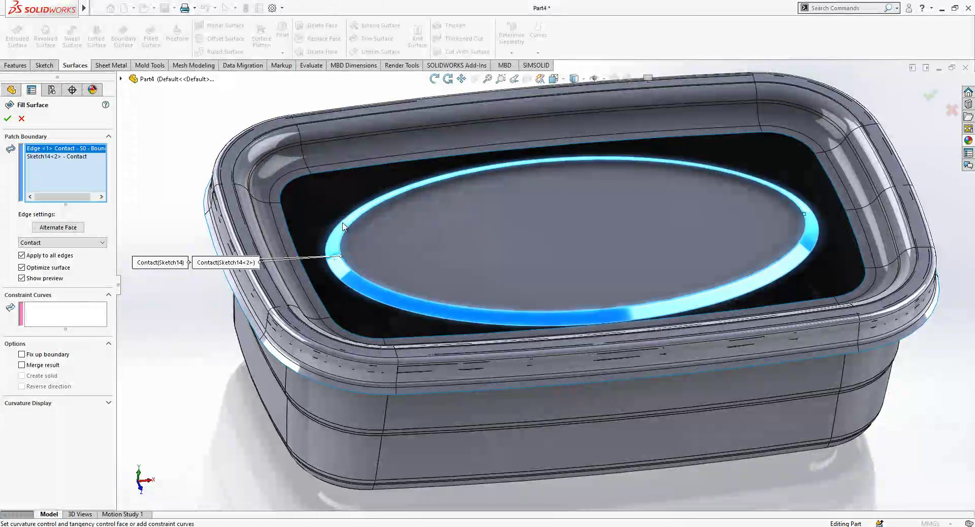
pyautogui.click(66, 316)
pyautogui.click(65, 149)
pyautogui.rightClick(67, 155)
pyautogui.click(82, 160)
# Step: Set the boundary edge's continuity to Tangent and create the filled surface
pyautogui.click(55, 243)
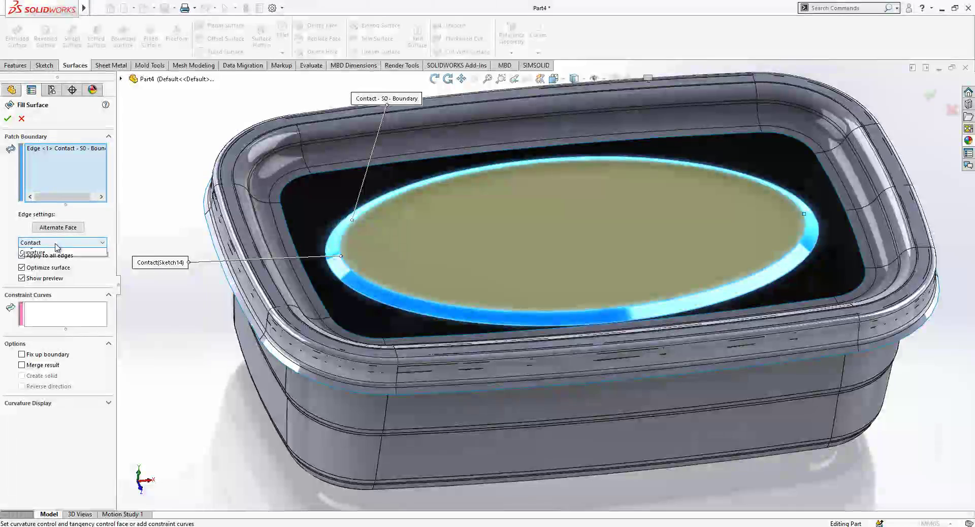
pyautogui.click(51, 260)
pyautogui.moveTo(365, 277); pyautogui.dragTo(523, 196, button='middle')
pyautogui.press('Return')
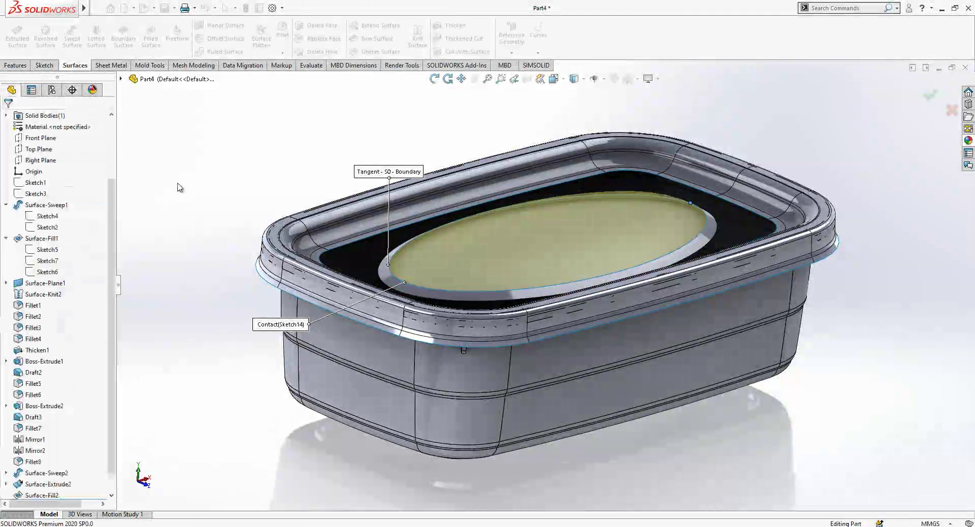
# Step: Hide the drafted elliptical extruded surface and show the model in section view
pyautogui.click(424, 291)
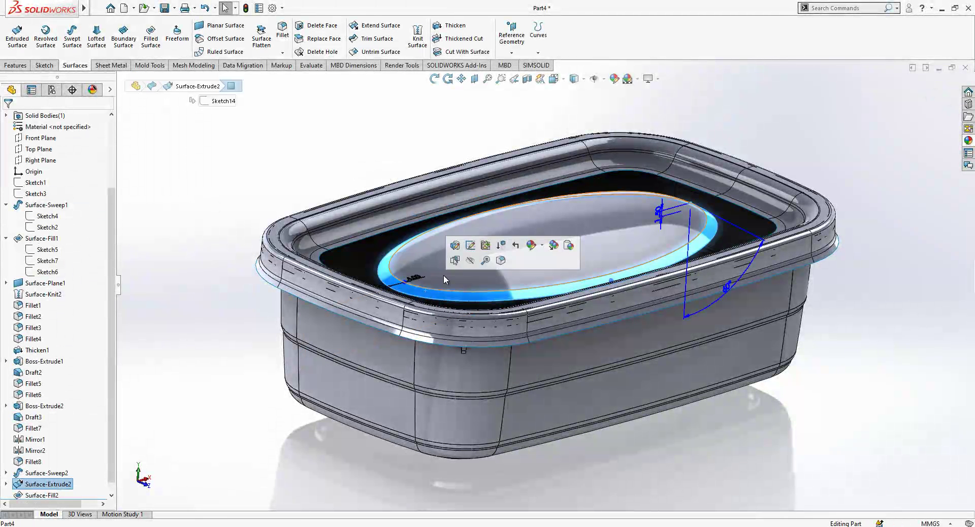
pyautogui.click(192, 189)
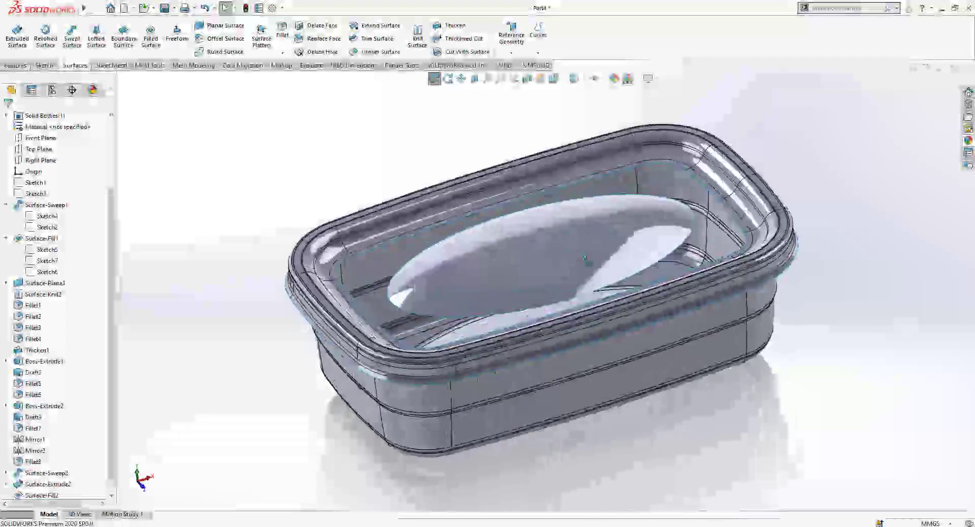
pyautogui.click(528, 78)
pyautogui.moveTo(522, 305); pyautogui.dragTo(418, 368, button='middle')
pyautogui.press('Escape')
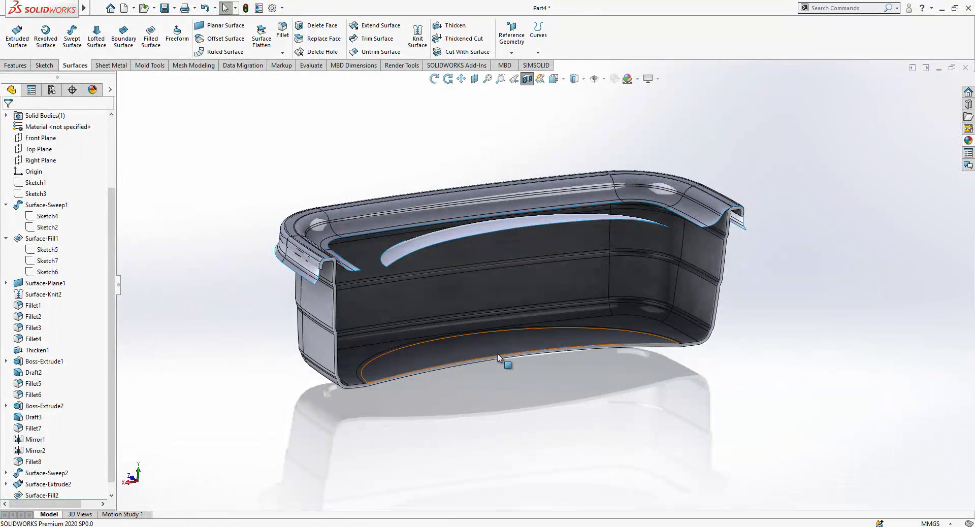
pyautogui.moveTo(552, 236); pyautogui.dragTo(740, 262, button='middle')
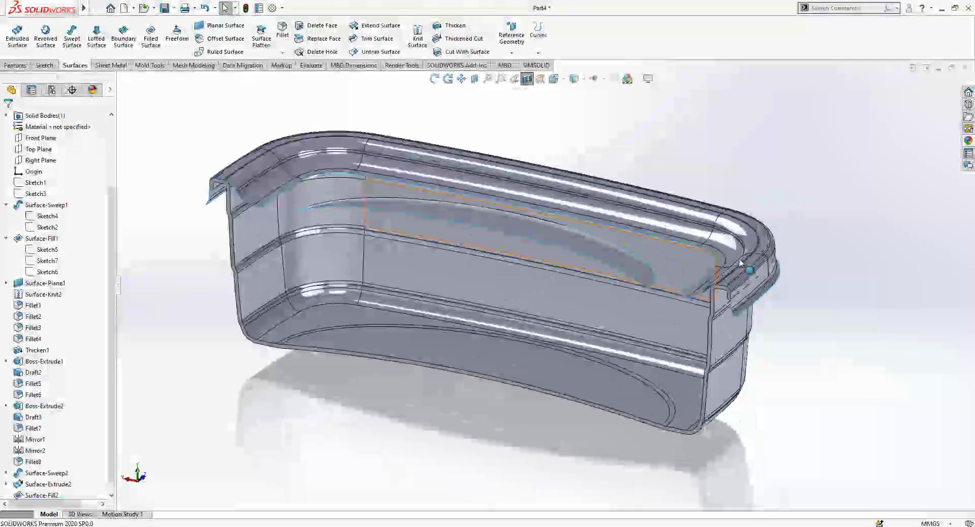
# Step: Start a sketch on the swept surface's inner flat face and convert the filled dome's elliptical edge into it
pyautogui.click(737, 269)
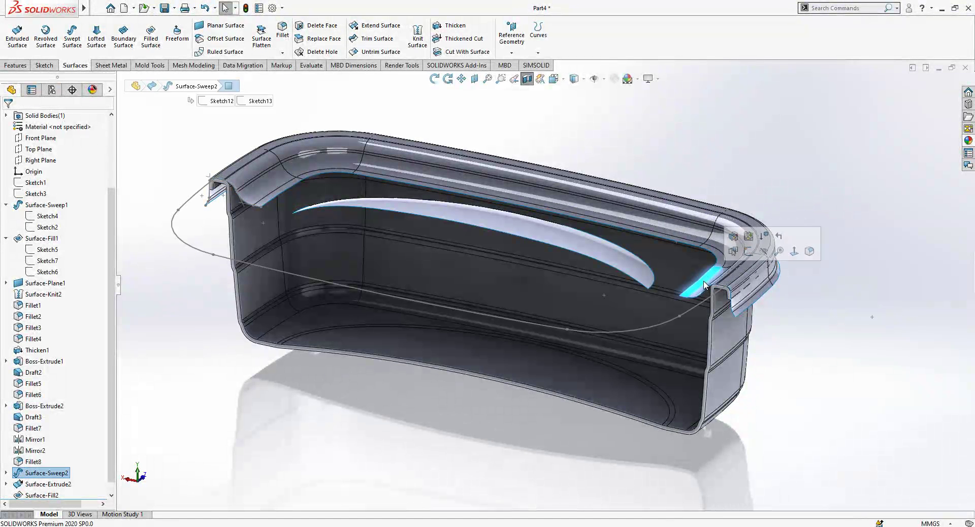
pyautogui.click(749, 251)
pyautogui.click(569, 148)
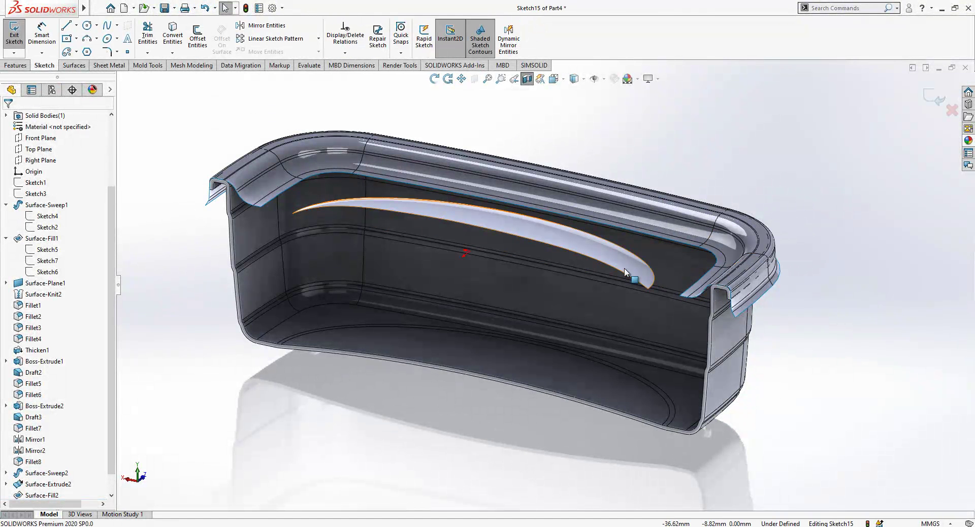
pyautogui.click(652, 279)
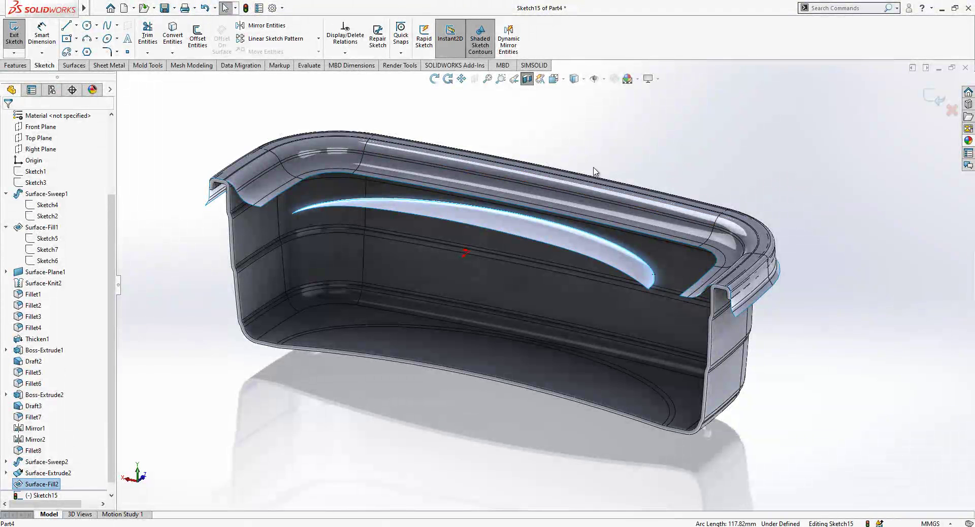
pyautogui.click(185, 45)
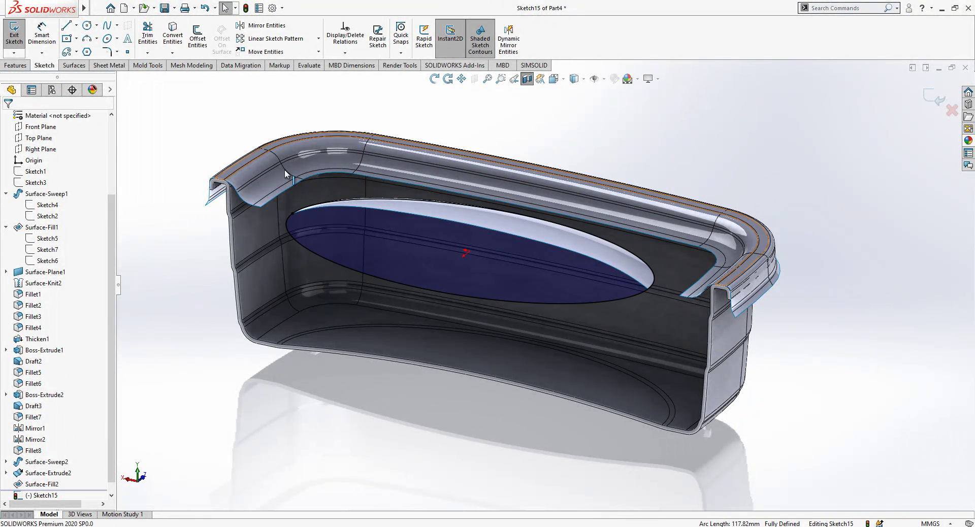
# Step: Convert the swept surface's tangent chain of inner rim edges into the sketch, and finish the sketch
pyautogui.rightClick(285, 188)
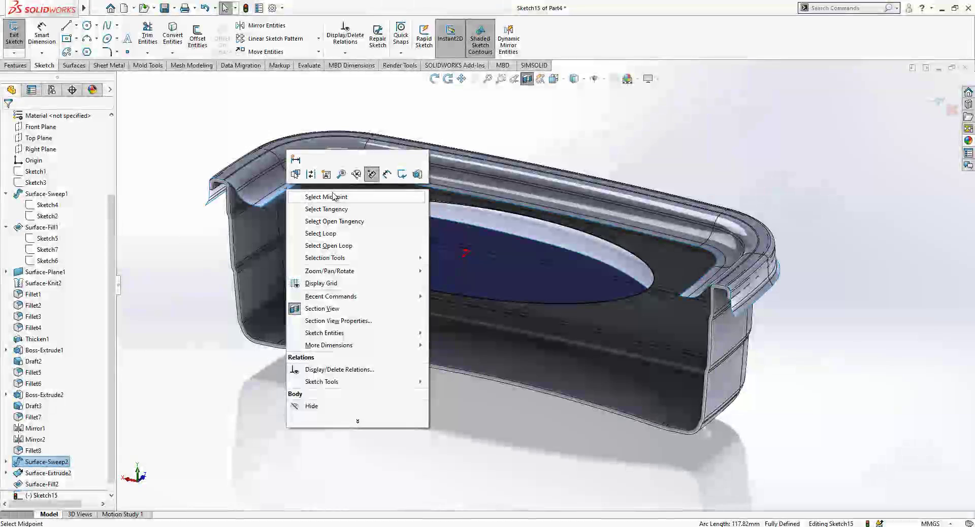
pyautogui.click(340, 205)
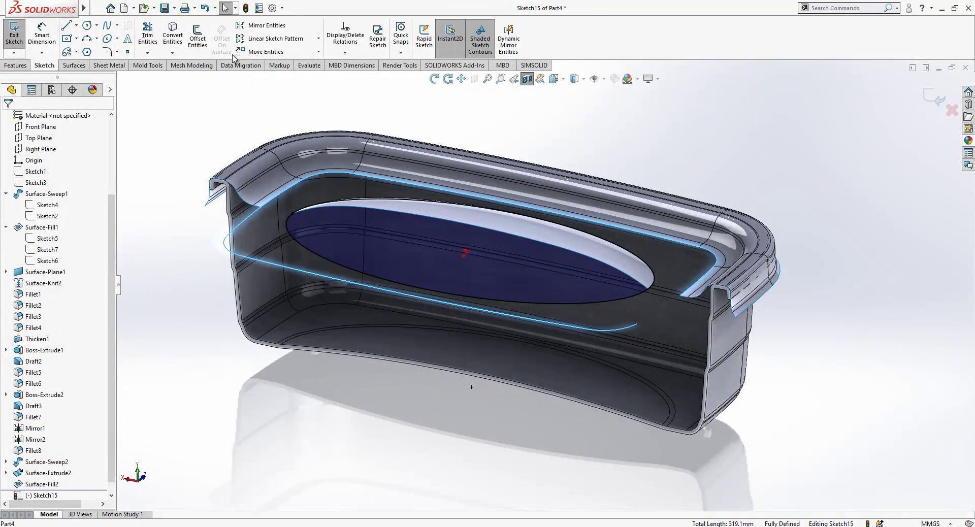
pyautogui.moveTo(615, 241)
pyautogui.mouseDown(button='middle')
pyautogui.moveTo(620, 285)
pyautogui.moveTo(725, 206)
pyautogui.mouseUp(button='middle')
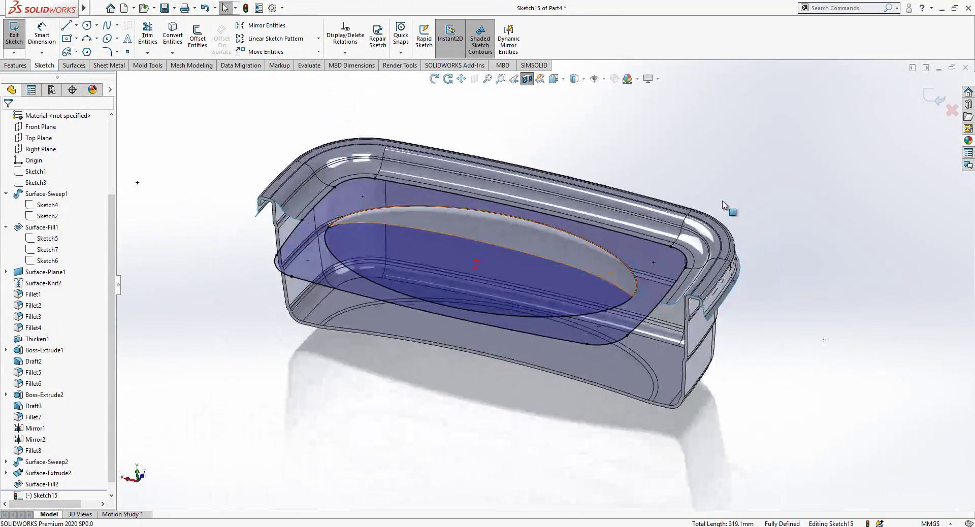
pyautogui.click(930, 95)
# Step: Create a planar surface from the sketch to close the area between the rim and the elliptical dome
pyautogui.click(75, 65)
pyautogui.click(222, 25)
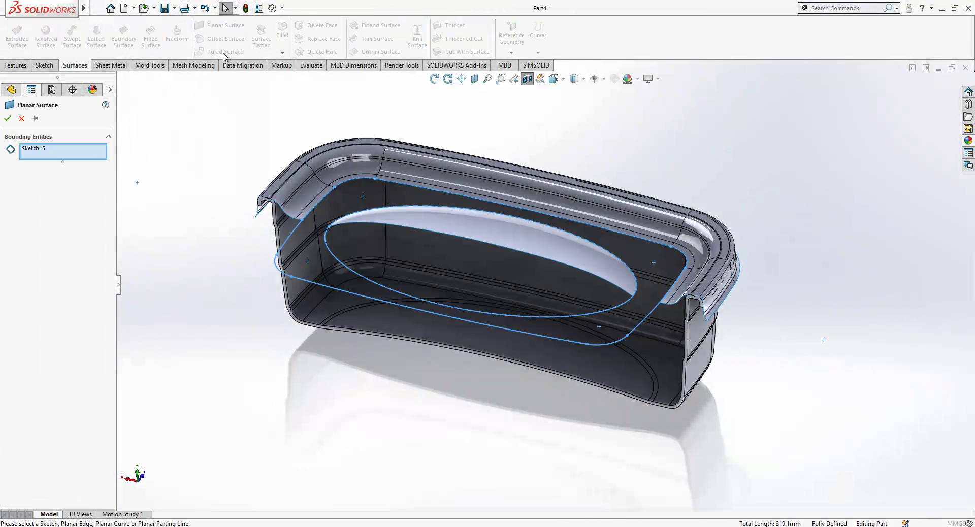
pyautogui.press('Return')
pyautogui.moveTo(203, 170); pyautogui.dragTo(499, 276, button='middle')
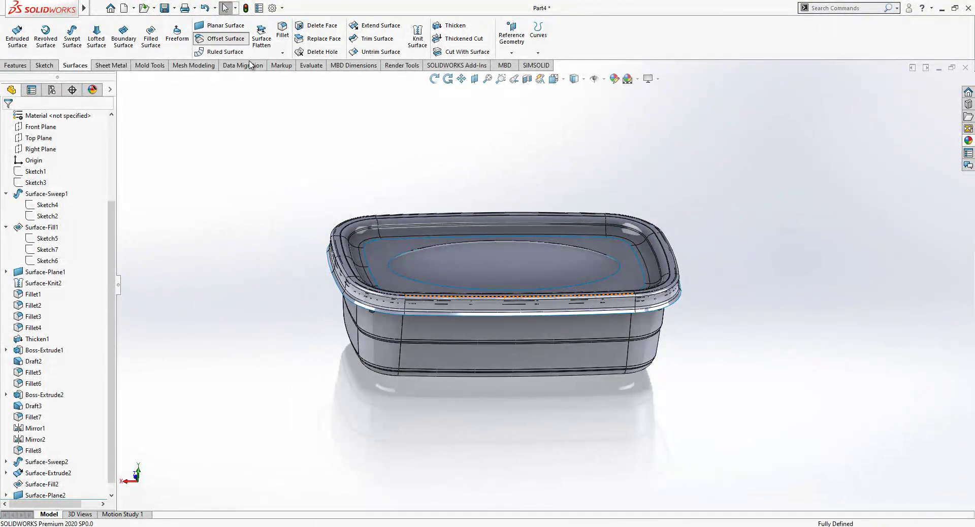
# Step: Create an offset surface of the elliptical dome face at a distance of 1 mm
pyautogui.click(221, 39)
pyautogui.click(460, 255)
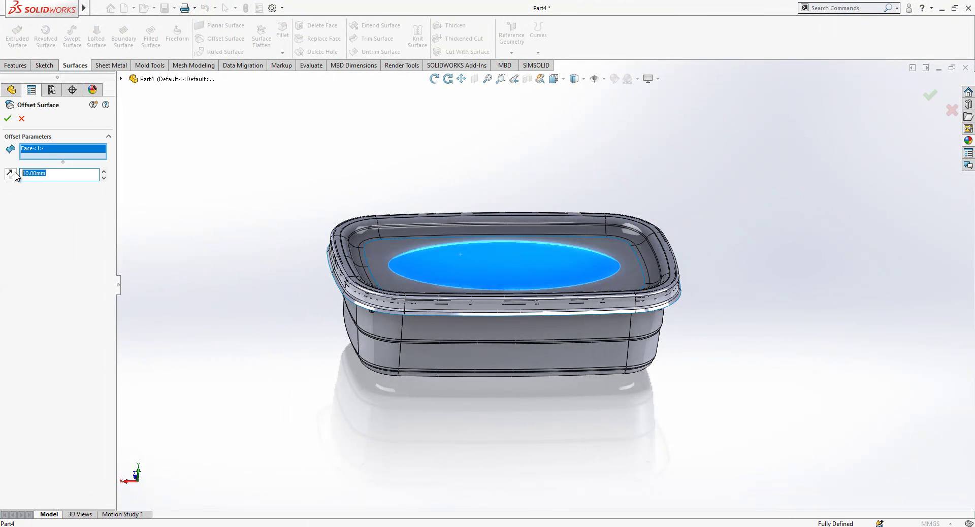
pyautogui.press('Home')
pyautogui.press('Right')
pyautogui.press('Delete')
pyautogui.press('Return')
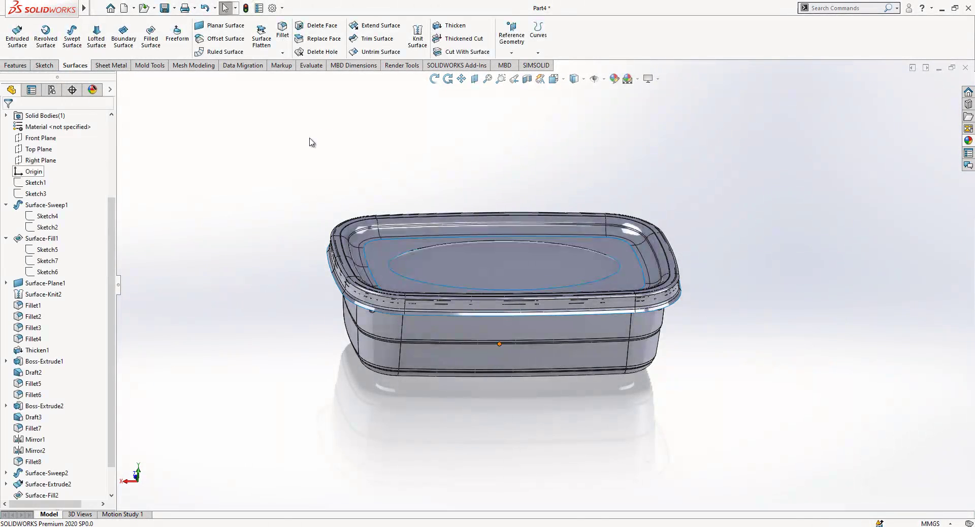
# Step: Section the model at the Front Plane and view it straight on from the back
pyautogui.click(527, 79)
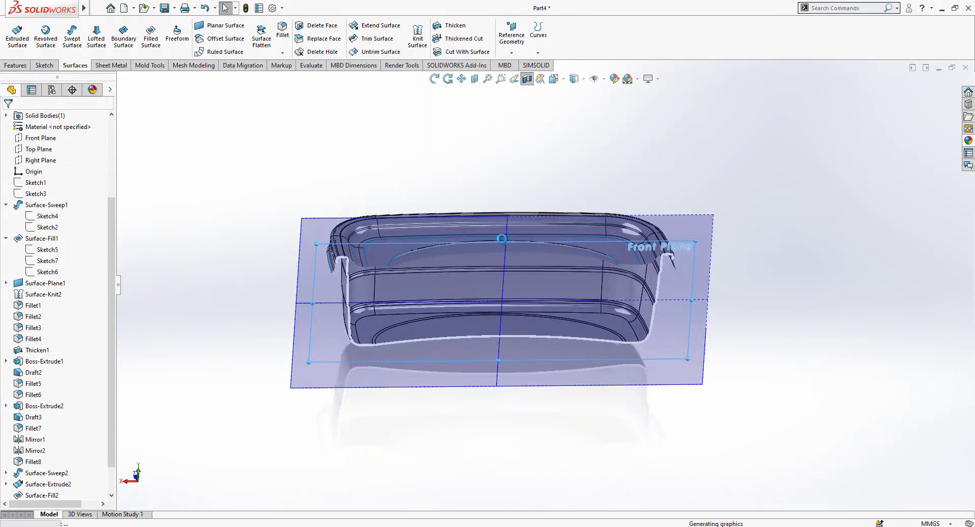
pyautogui.press('Return')
pyautogui.scroll(-5, 379, 259)
pyautogui.moveTo(375, 239); pyautogui.dragTo(401, 260, button='middle')
pyautogui.scroll(4, 401, 261)
pyautogui.click(562, 79)
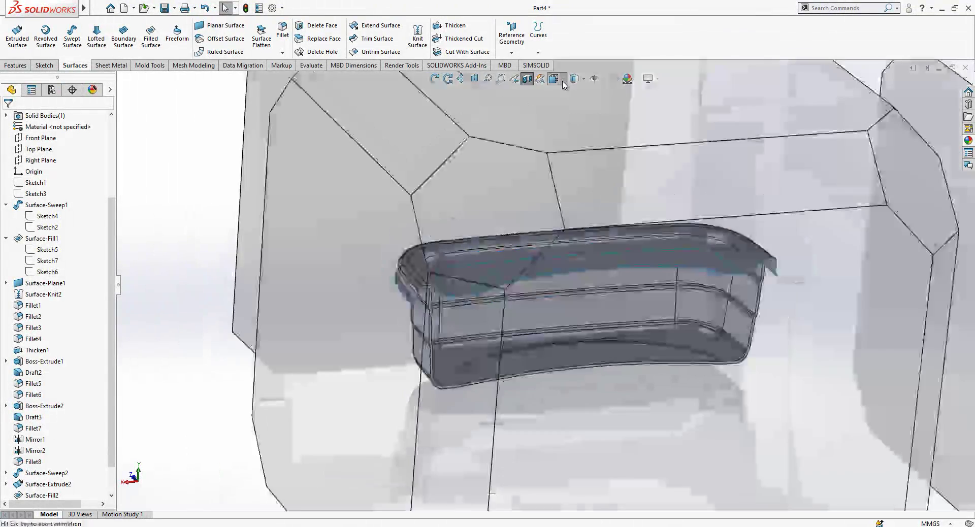
pyautogui.click(477, 395)
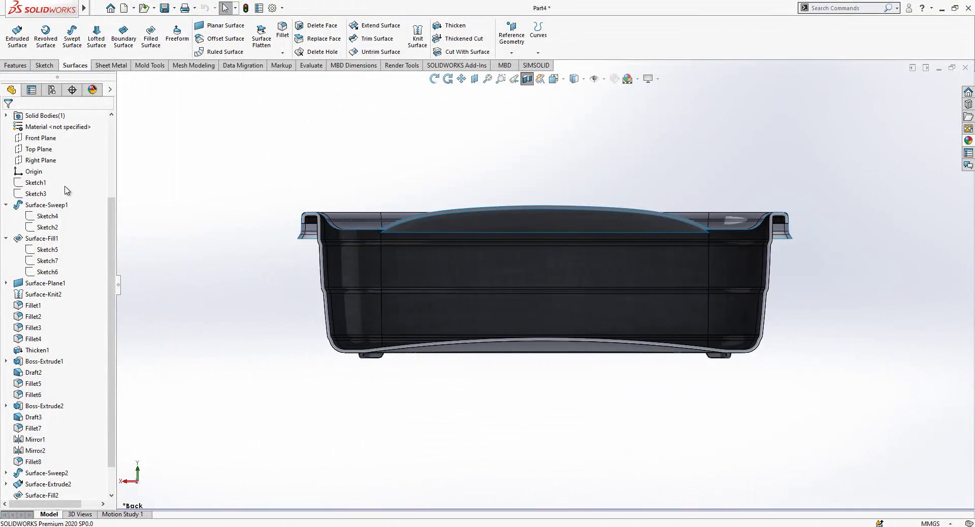
# Step: Start a sketch on the Front Plane and draw a horizontal line across the full width of the elliptical dome
pyautogui.click(38, 138)
pyautogui.click(44, 125)
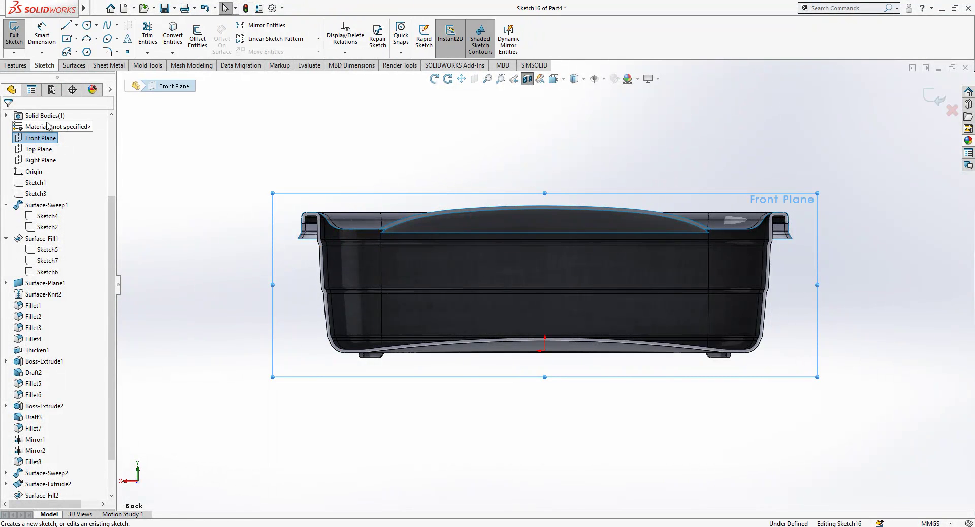
pyautogui.press('l')
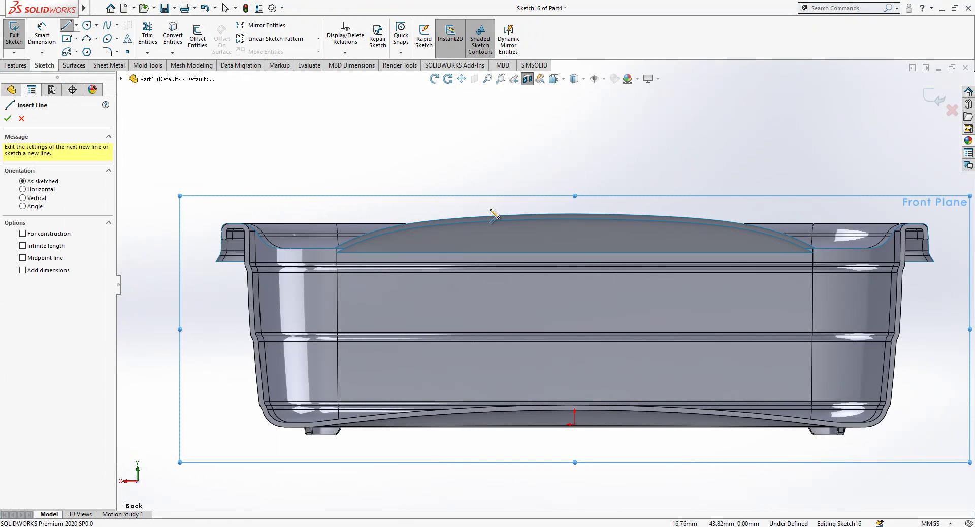
pyautogui.scroll(-2, 325, 237)
pyautogui.click(312, 245)
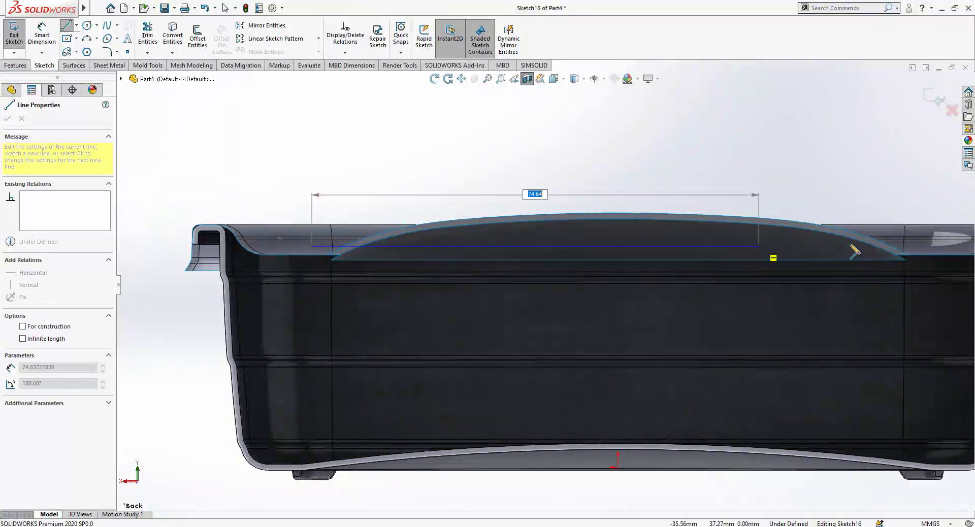
pyautogui.click(926, 247)
# Step: Dimension the line 2.5 mm above the planar lid face and finish the sketch
pyautogui.press('d')
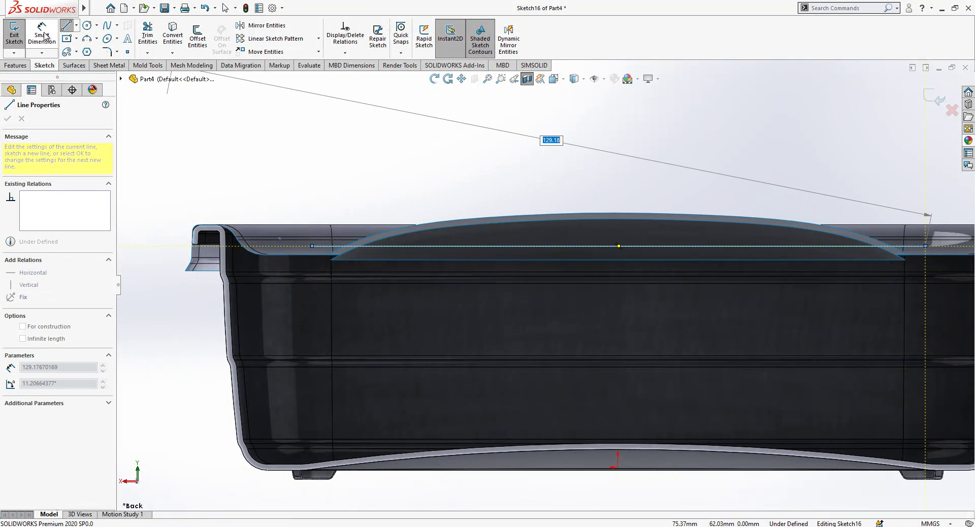
pyautogui.click(319, 254)
pyautogui.click(315, 247)
pyautogui.click(312, 180)
pyautogui.press('Return')
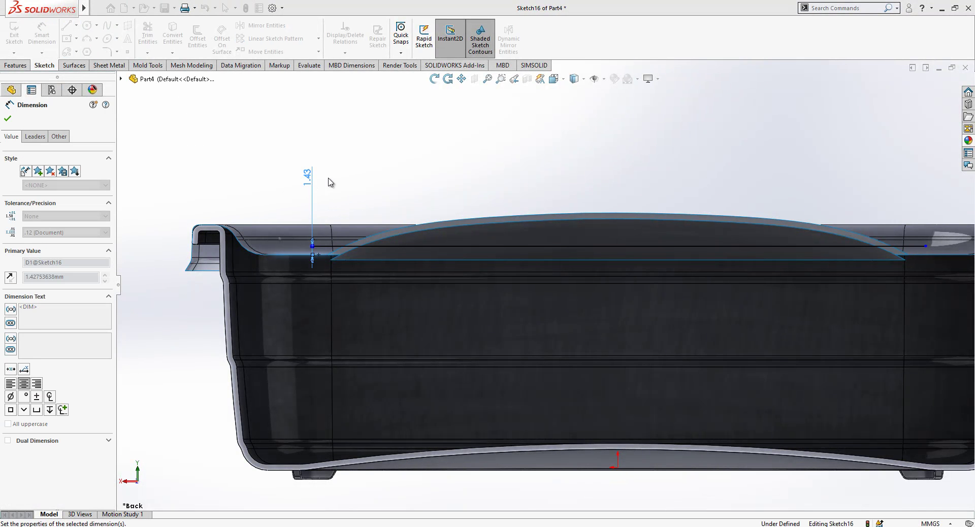
pyautogui.click(508, 170)
# Step: Trim the offset dome surface with the line sketch in Standard mode, removing its lower part below the line
pyautogui.moveTo(529, 178); pyautogui.dragTo(558, 211, button='middle')
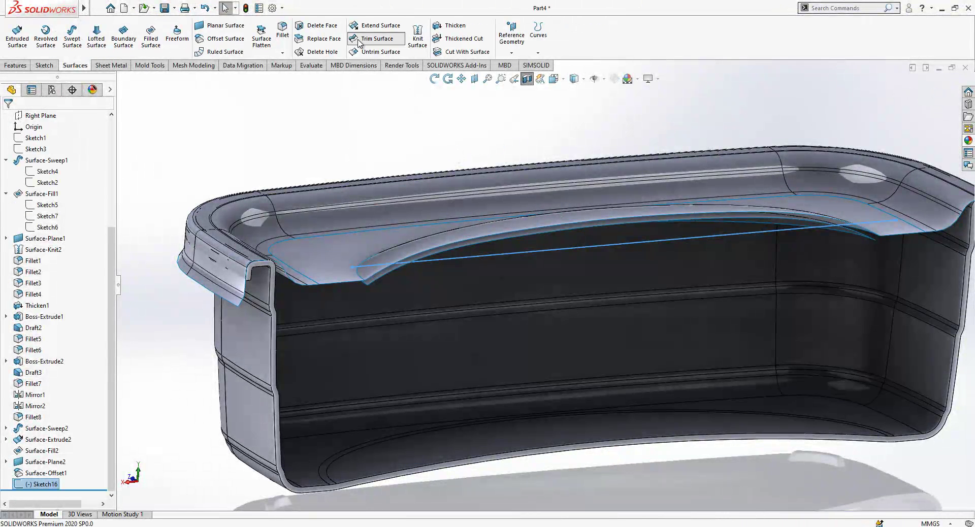
pyautogui.click(359, 43)
pyautogui.click(37, 147)
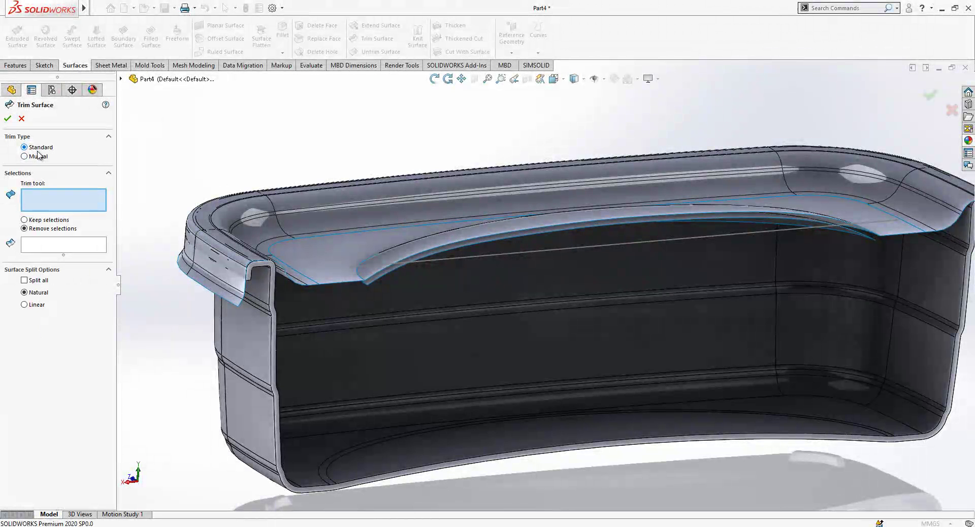
pyautogui.click(432, 261)
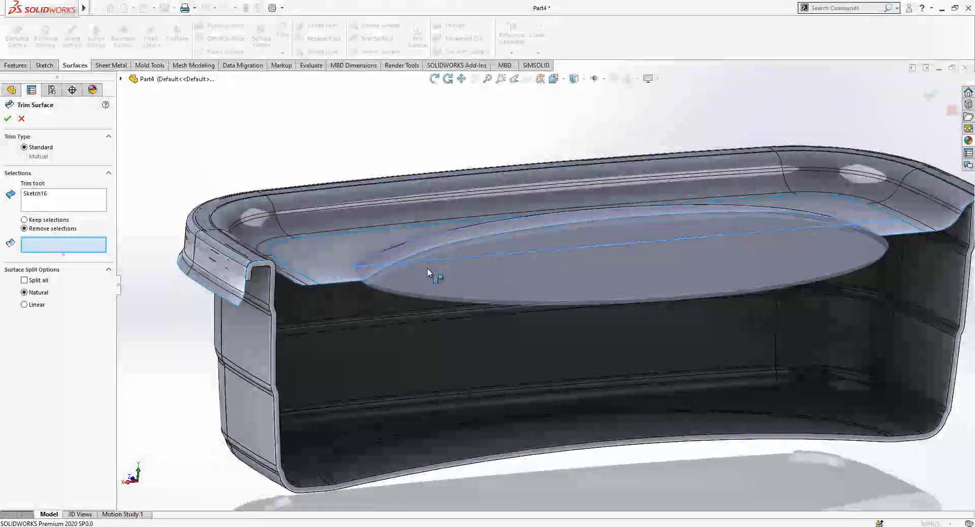
pyautogui.moveTo(451, 281); pyautogui.dragTo(424, 163, button='middle')
pyautogui.click(425, 184)
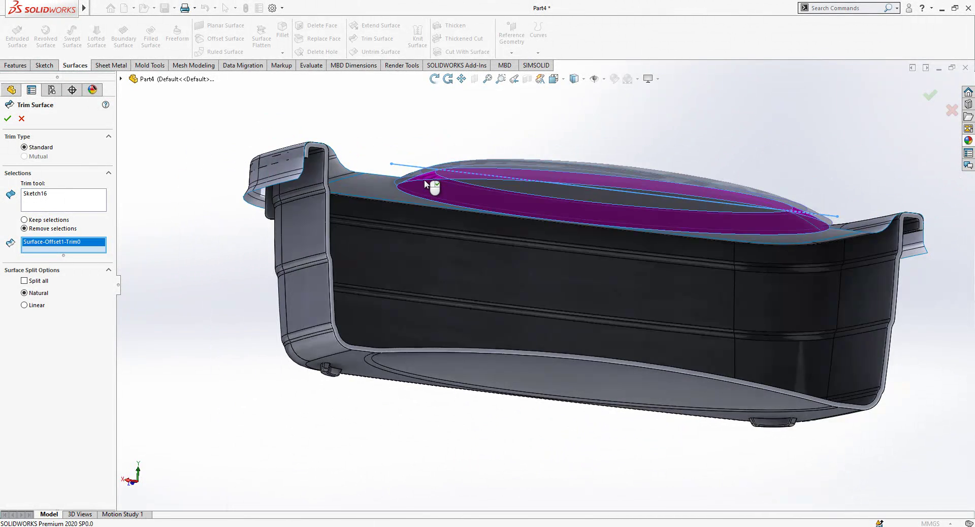
pyautogui.moveTo(482, 188); pyautogui.dragTo(807, 162, button='middle')
pyautogui.press('Return')
# Step: Reuse the same line sketch to trim the original elliptical dome, removing its upper part above the line
pyautogui.scroll(-3, 647, 211)
pyautogui.moveTo(568, 209); pyautogui.dragTo(113, 354, button='middle')
pyautogui.click(6, 484)
pyautogui.click(41, 484)
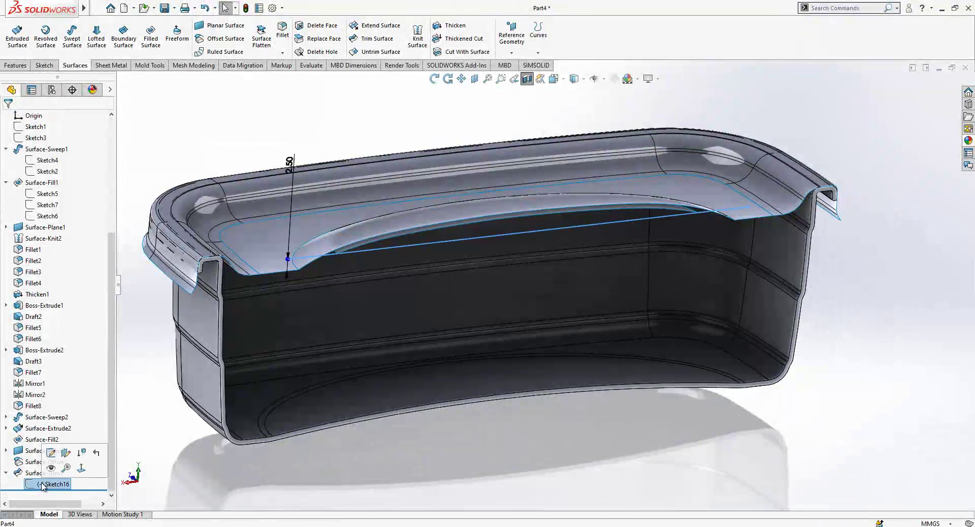
pyautogui.click(384, 40)
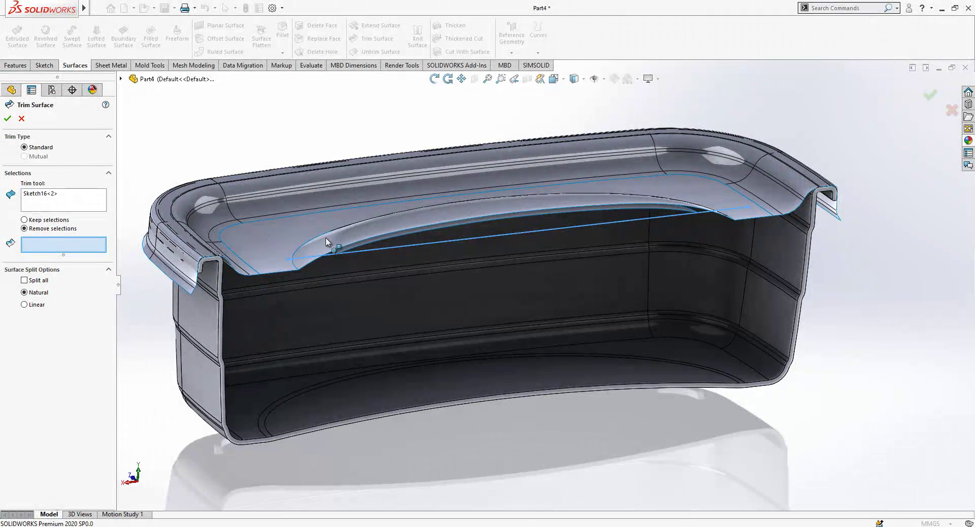
pyautogui.click(345, 238)
pyautogui.press('Return')
# Step: Step the rollback position through the two surface trims to review how each one changes the dome
pyautogui.moveTo(345, 238); pyautogui.dragTo(256, 165, button='middle')
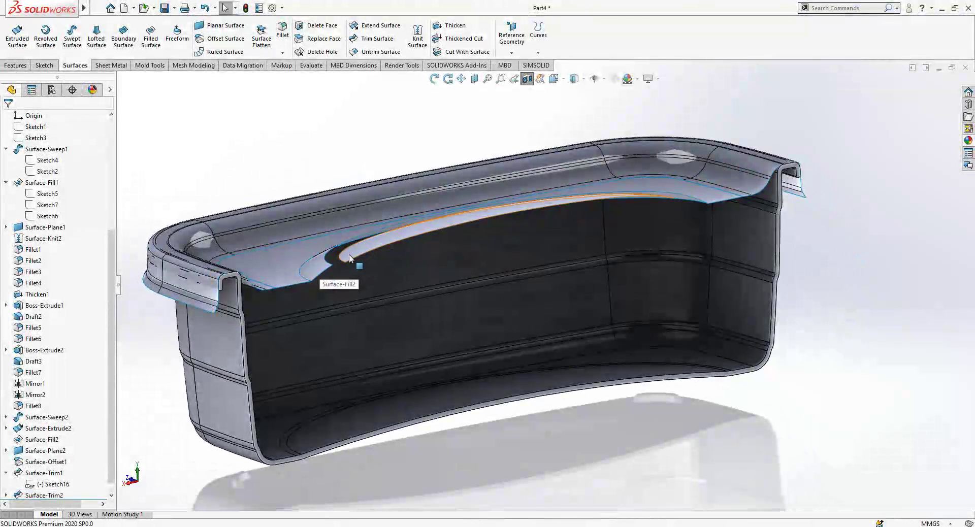
pyautogui.scroll(-2, 104, 485)
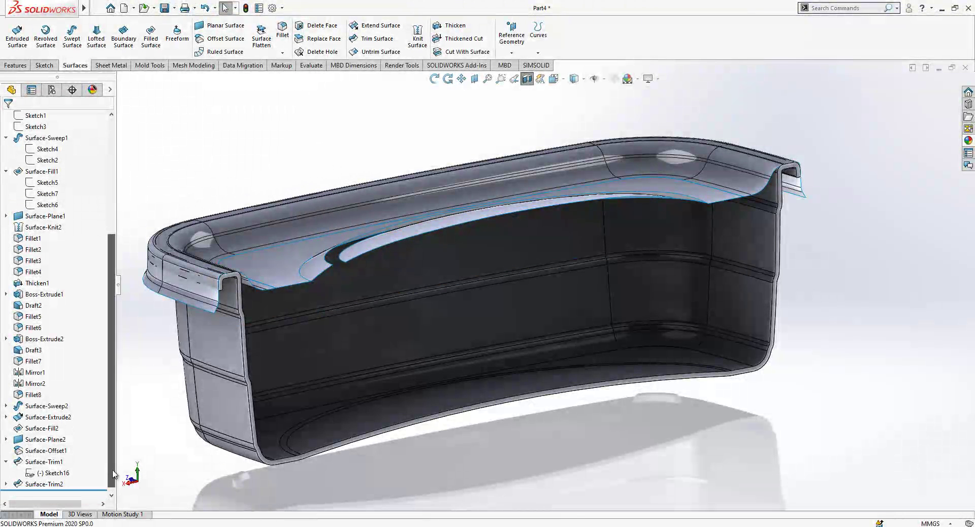
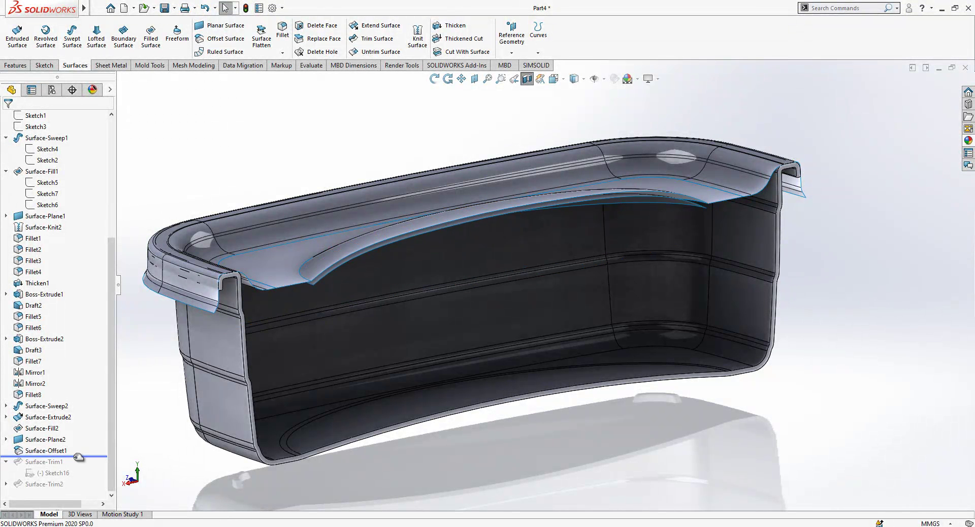
pyautogui.moveTo(78, 457); pyautogui.dragTo(80, 471)
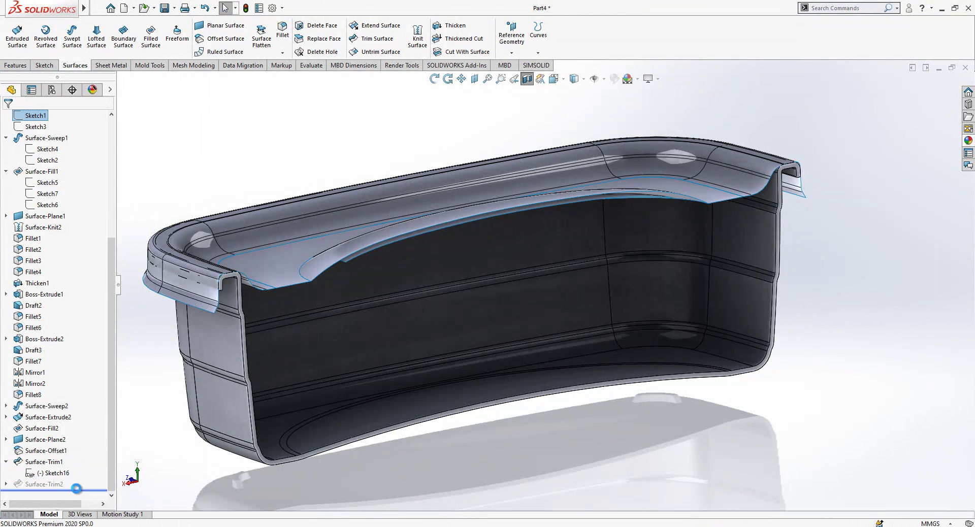
# Step: Turn off the section view and create a planar surface between the trimmed elliptical edges of the two domes
pyautogui.moveTo(387, 250); pyautogui.dragTo(481, 271, button='middle')
pyautogui.scroll(1, 481, 268)
pyautogui.click(528, 81)
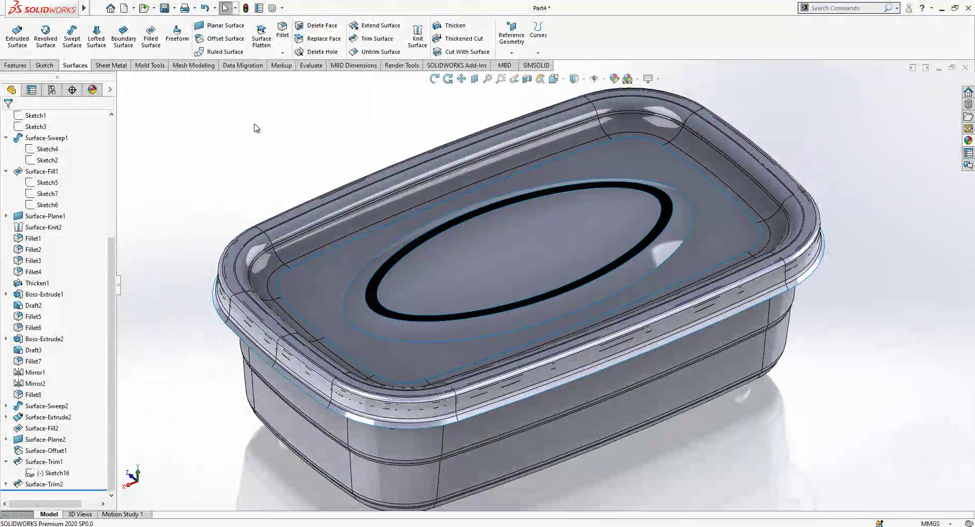
pyautogui.click(226, 26)
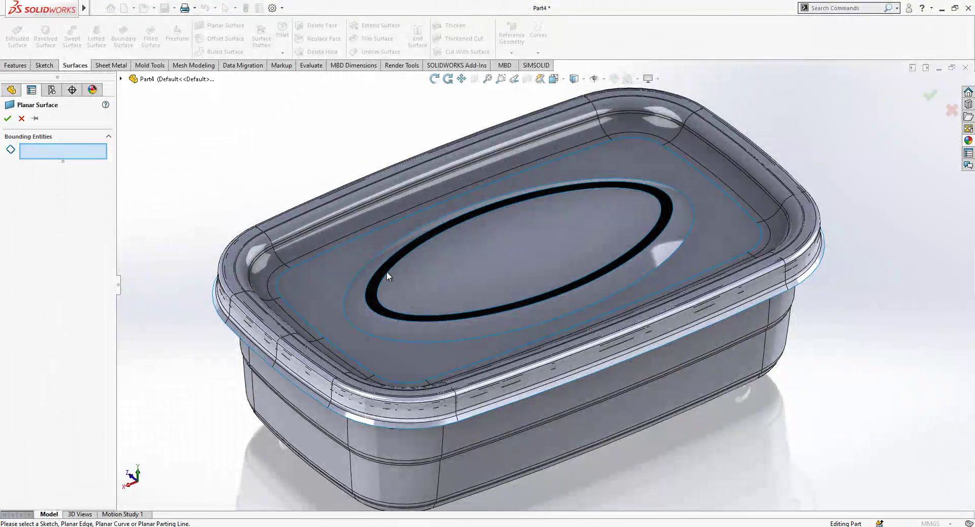
pyautogui.click(388, 274)
pyautogui.click(386, 262)
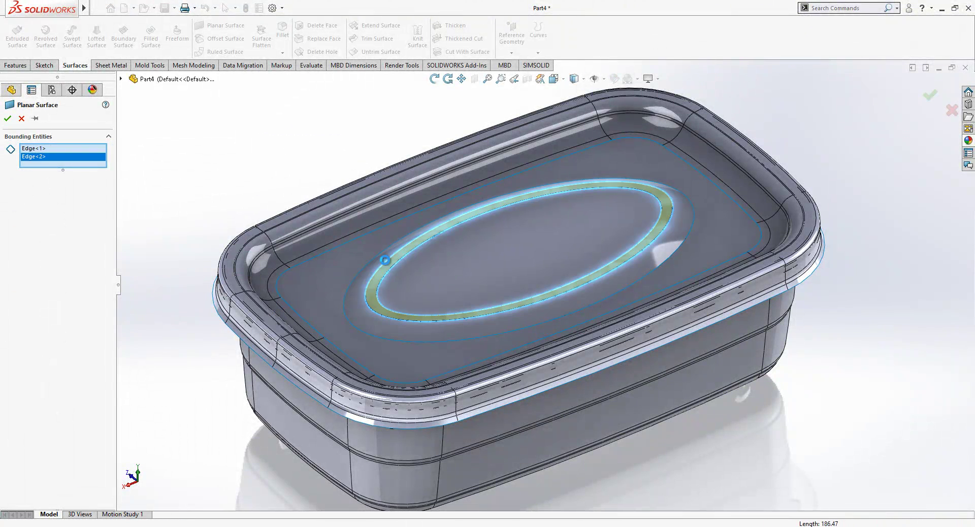
pyautogui.press('Return')
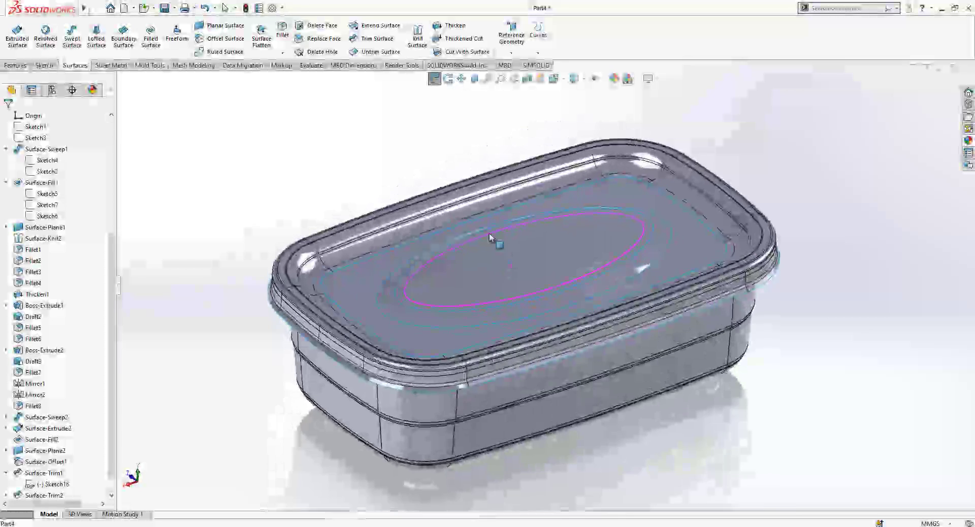
# Step: Knit the inner dome, planar ring, outer dome, planar lid face and swept rim into one surface
pyautogui.click(449, 285)
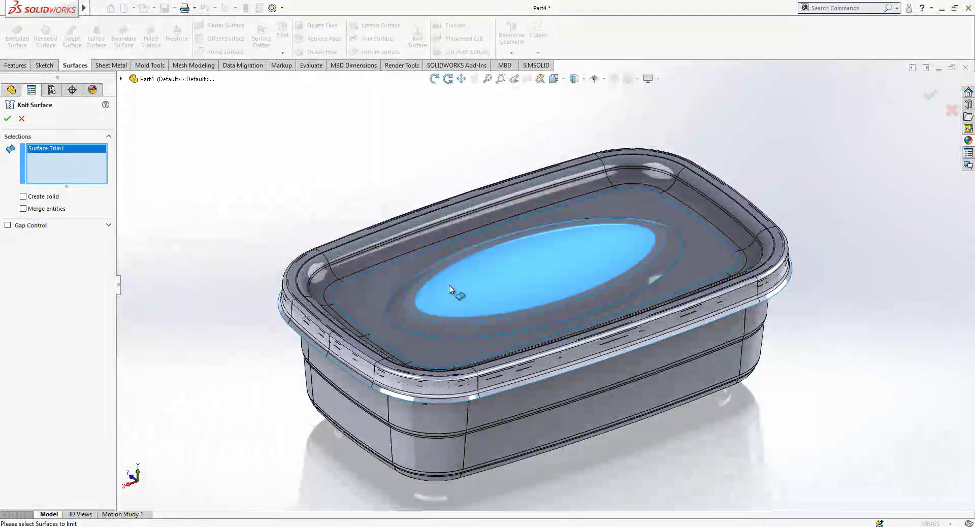
pyautogui.click(414, 291)
pyautogui.click(385, 298)
pyautogui.click(350, 280)
pyautogui.click(330, 284)
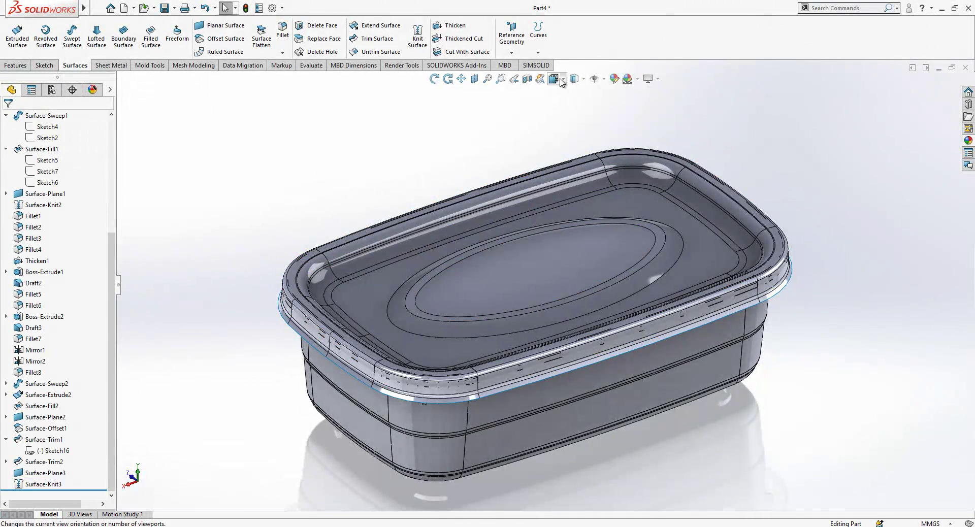
# Step: Section the model to check the knitted lid profile, and restore the full view
pyautogui.click(527, 79)
pyautogui.press('Return')
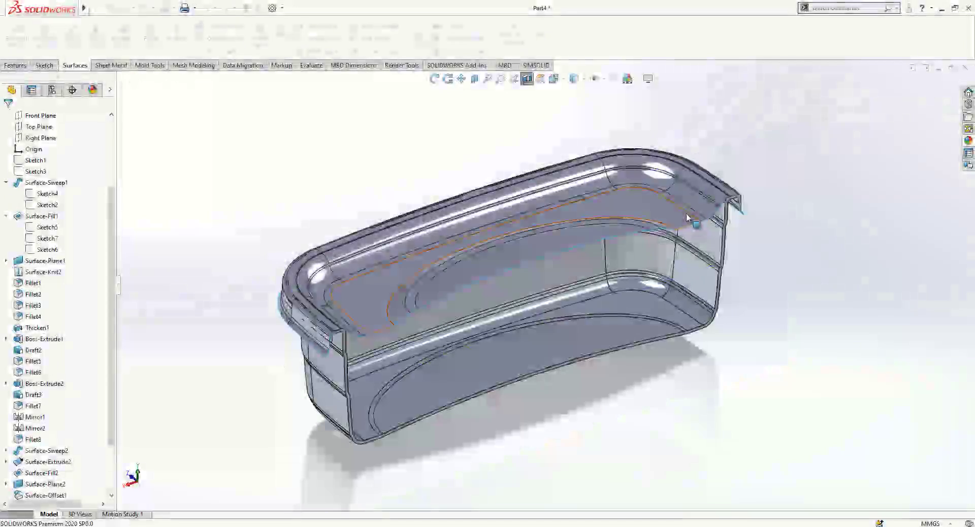
pyautogui.moveTo(618, 131); pyautogui.dragTo(535, 124, button='middle')
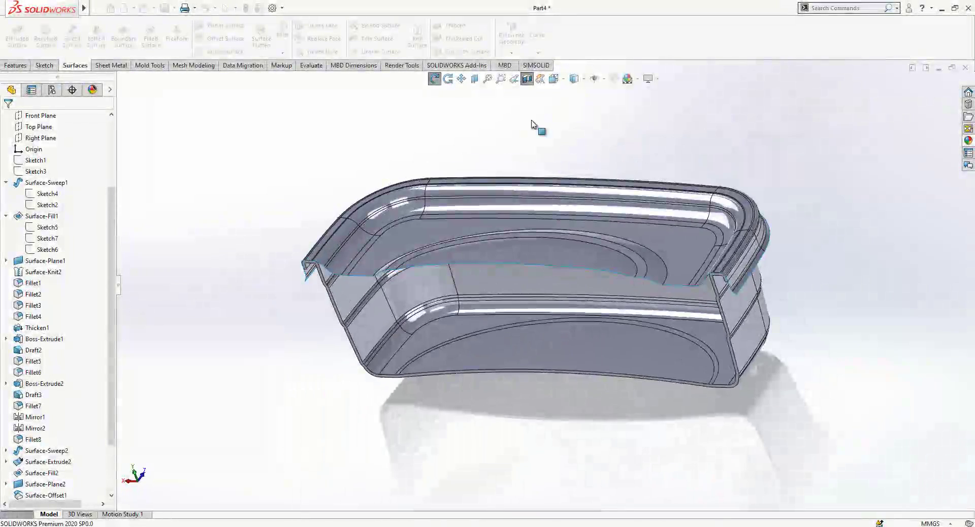
pyautogui.click(527, 79)
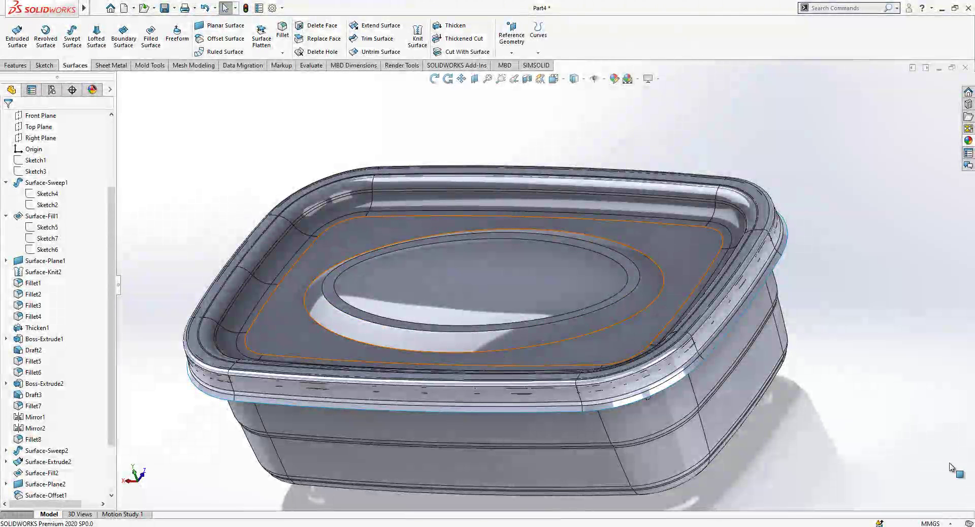
# Step: Fillet the outer dome edge and both edges of the planar ring with a 6 mm radius
pyautogui.moveTo(489, 291); pyautogui.dragTo(531, 256, button='middle')
pyautogui.click(282, 29)
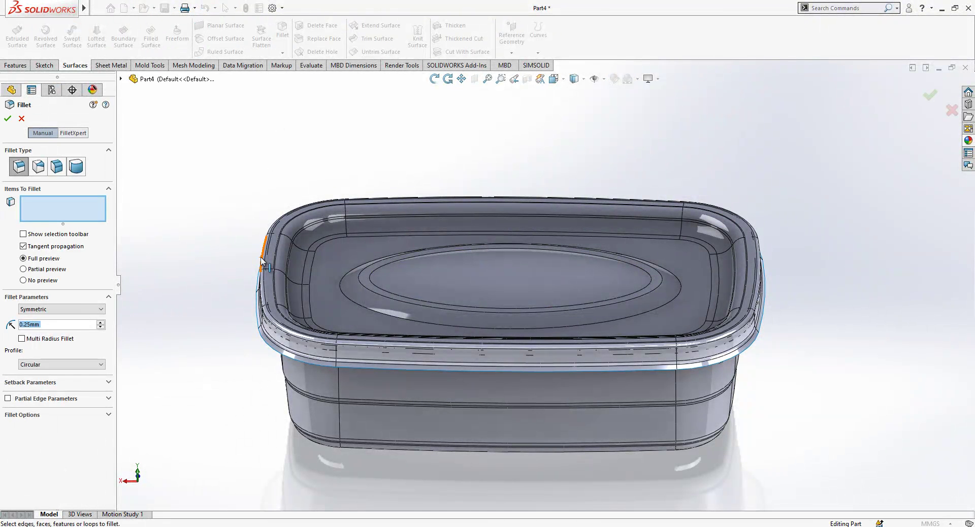
pyautogui.write('5')
pyautogui.press('Return')
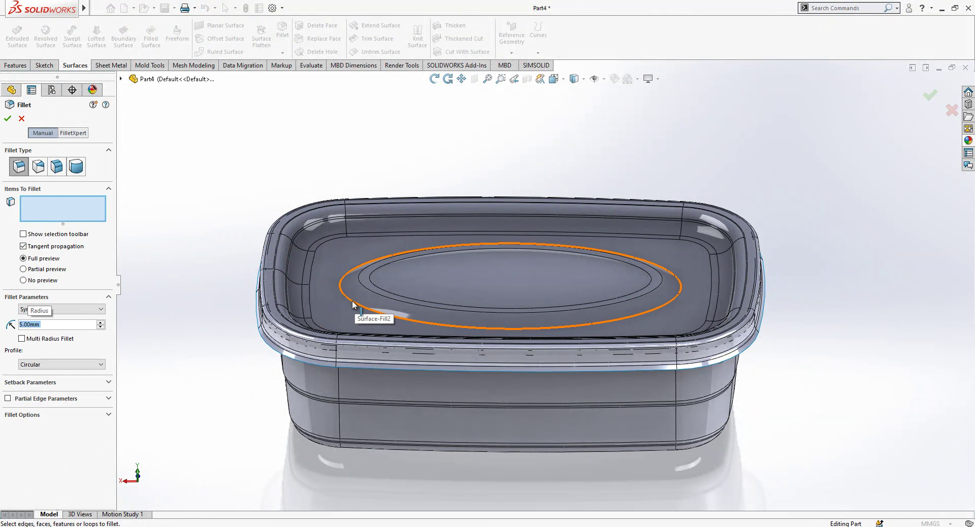
pyautogui.click(367, 296)
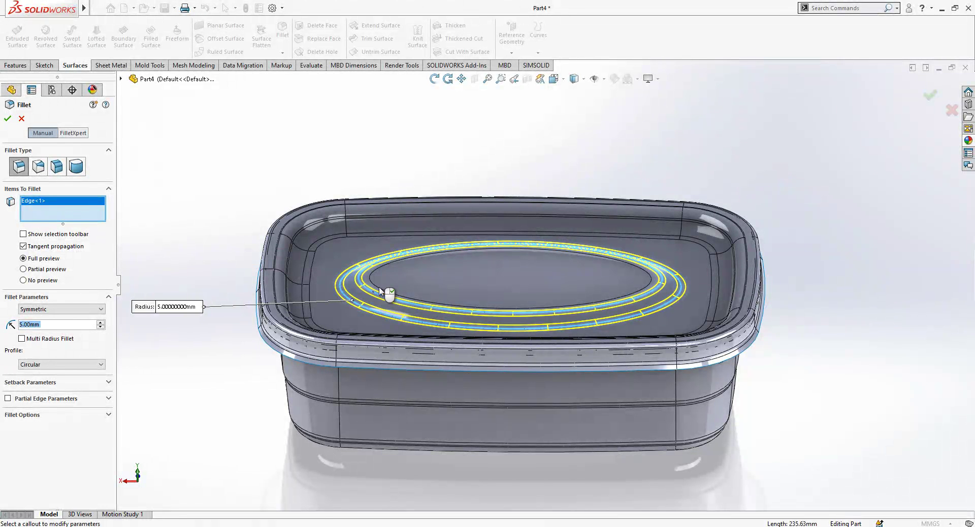
pyautogui.click(376, 292)
pyautogui.click(380, 291)
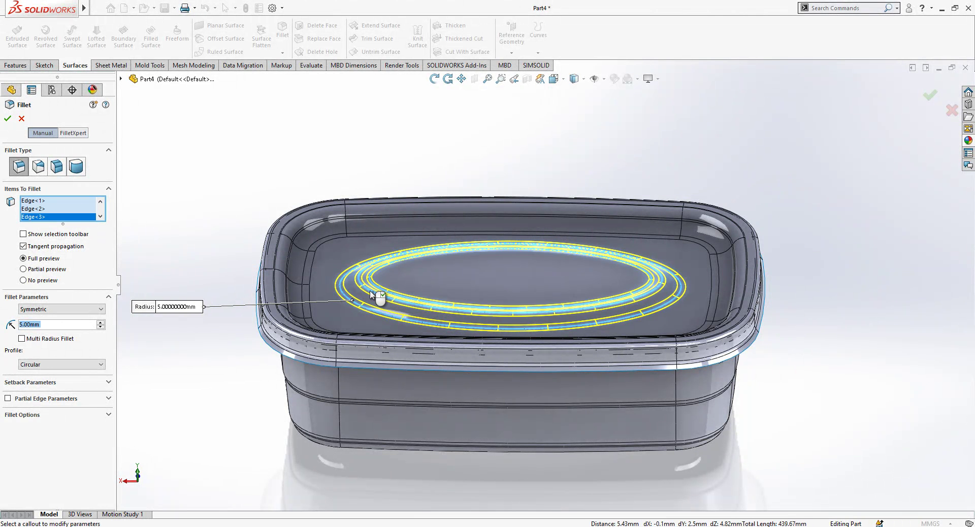
pyautogui.press('Return')
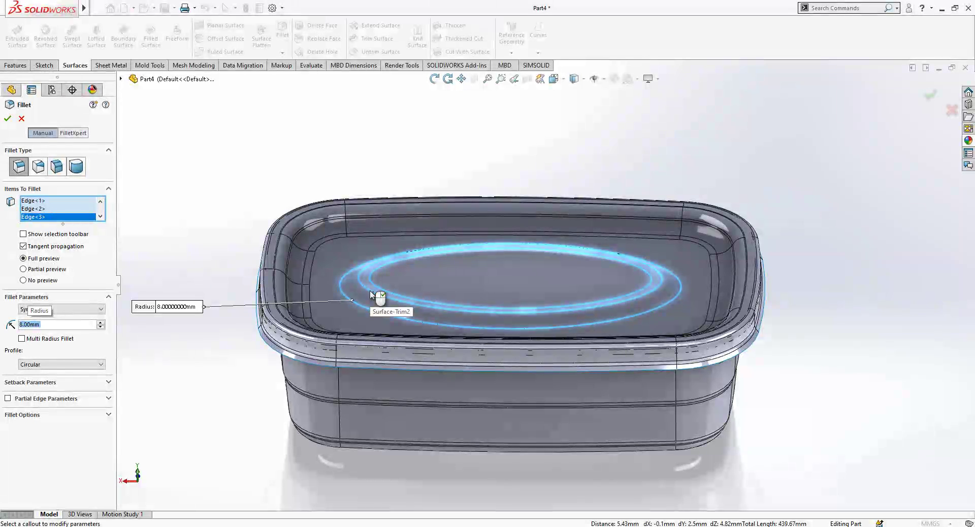
pyautogui.write('6')
pyautogui.press('Return')
pyautogui.press('Return')
# Step: Section the model and examine the filleted lid profile from the side
pyautogui.moveTo(553, 228); pyautogui.dragTo(447, 223, button='middle')
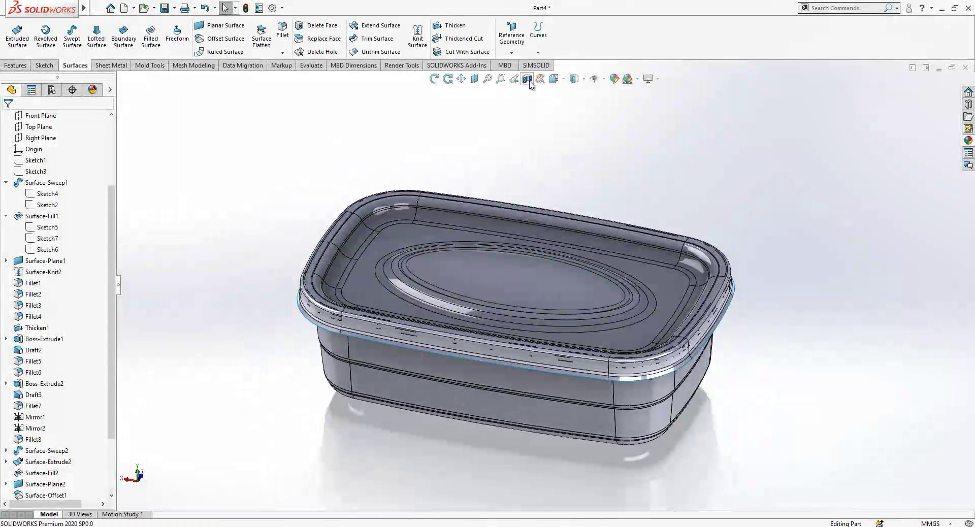
pyautogui.click(527, 79)
pyautogui.press('Return')
pyautogui.moveTo(478, 235); pyautogui.dragTo(435, 267, button='middle')
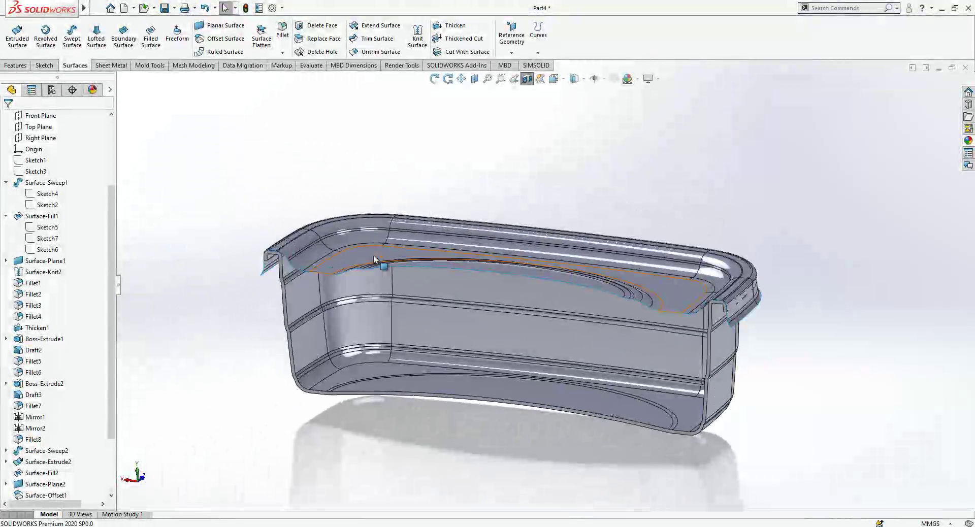
pyautogui.click(406, 254)
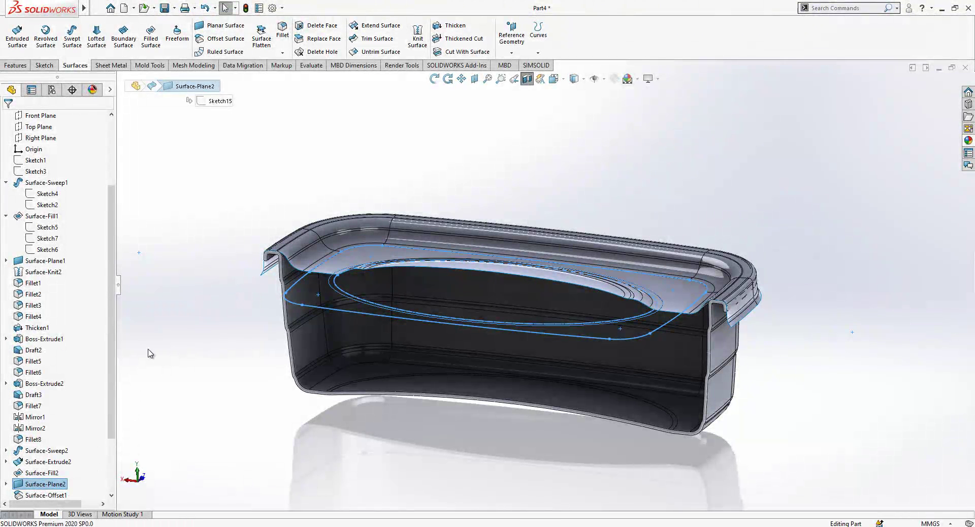
pyautogui.click(148, 350)
# Step: Thicken the filleted lid surface outward by 0.75 mm on its second side, without merging it into the tray
pyautogui.moveTo(110, 370); pyautogui.dragTo(113, 248)
pyautogui.click(44, 174)
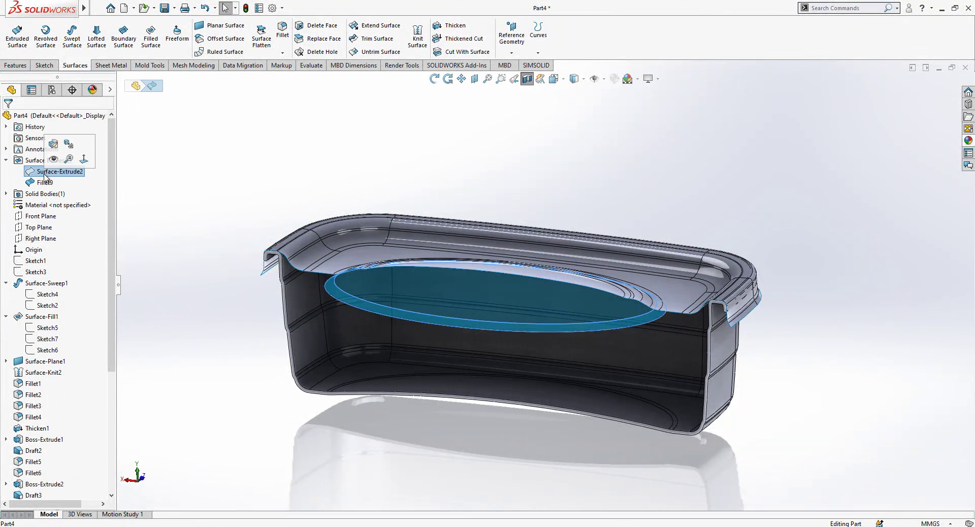
pyautogui.click(47, 183)
pyautogui.click(450, 26)
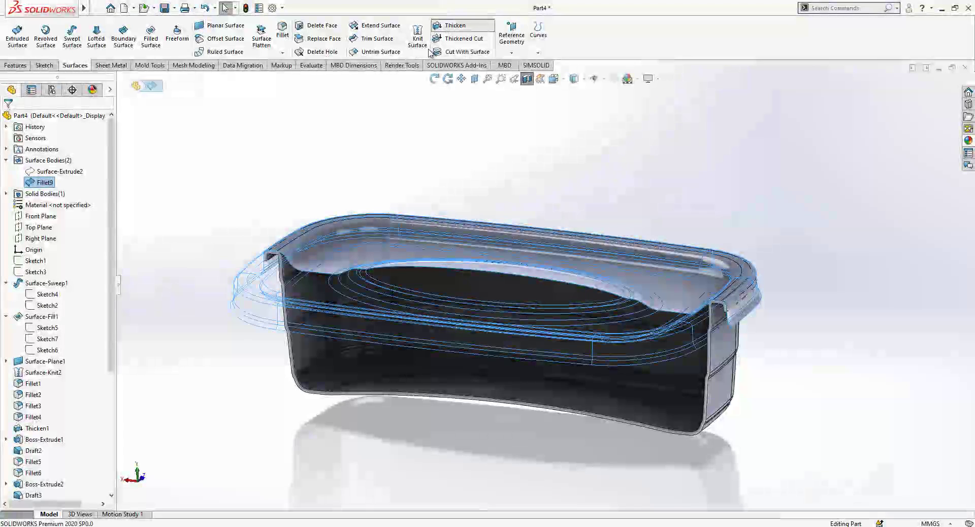
pyautogui.click(43, 230)
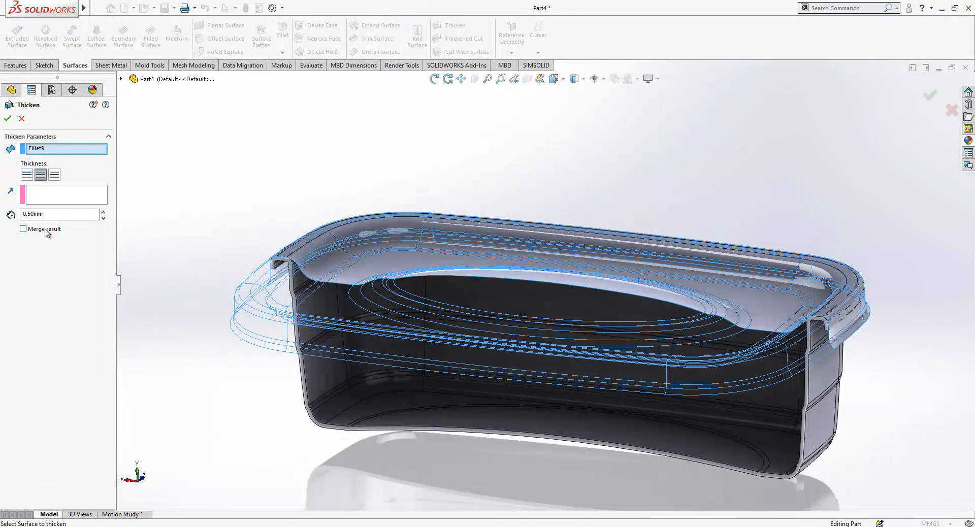
pyautogui.click(27, 175)
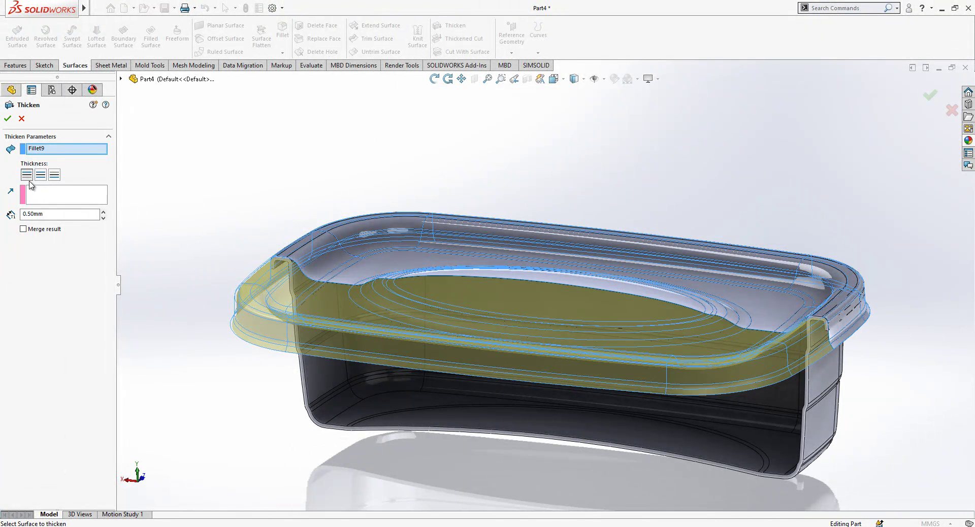
pyautogui.scroll(-5, 268, 311)
pyautogui.moveTo(300, 303); pyautogui.dragTo(310, 267, button='middle')
pyautogui.click(55, 176)
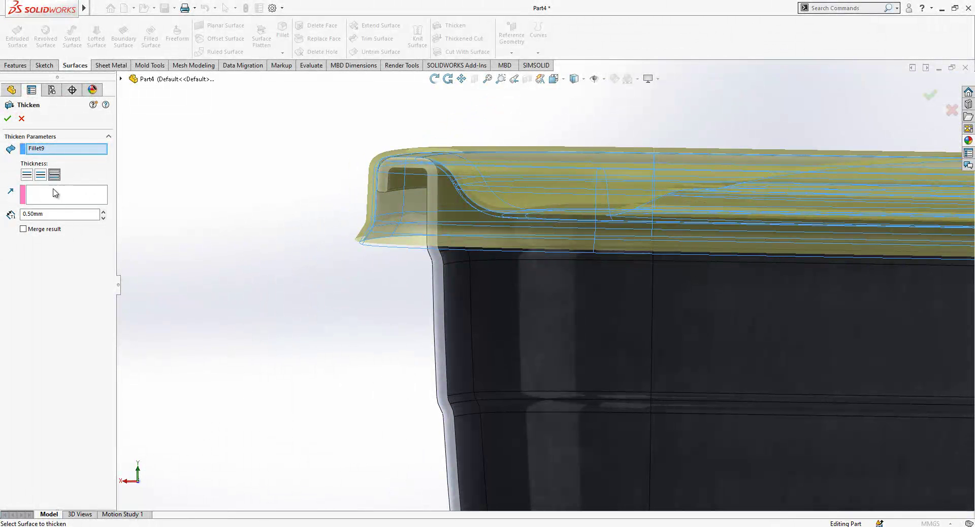
pyautogui.write('0.')
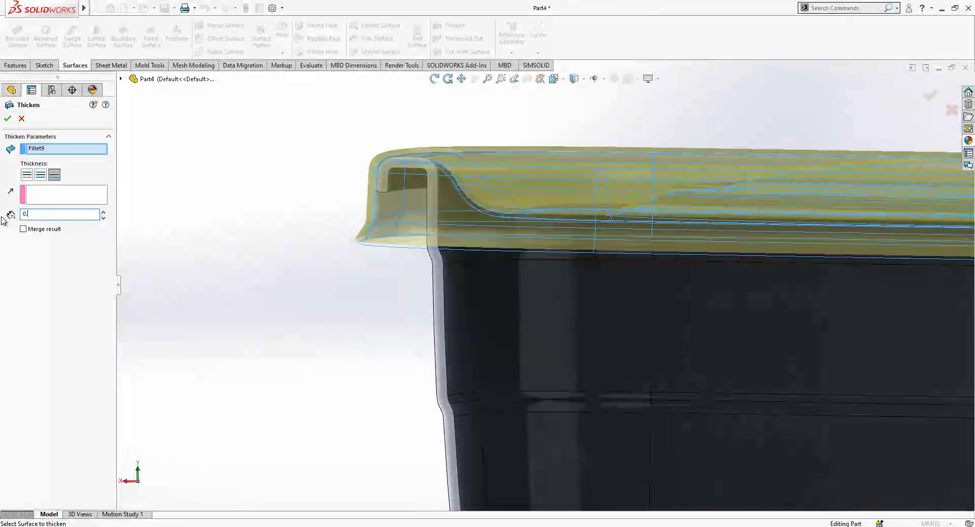
pyautogui.press('Return')
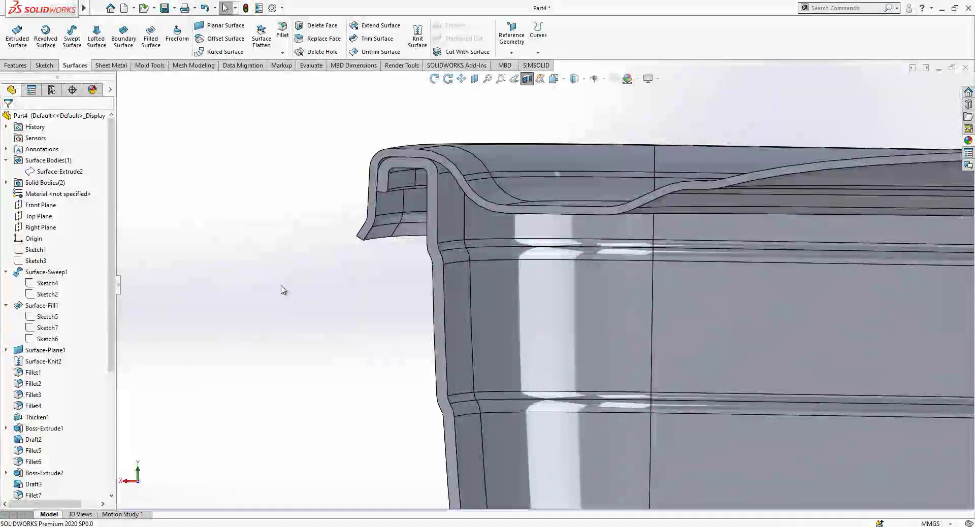
# Step: Examine the thickened lid's fit over the tray rim in section, and restore the full view
pyautogui.moveTo(281, 288); pyautogui.dragTo(467, 230, button='middle')
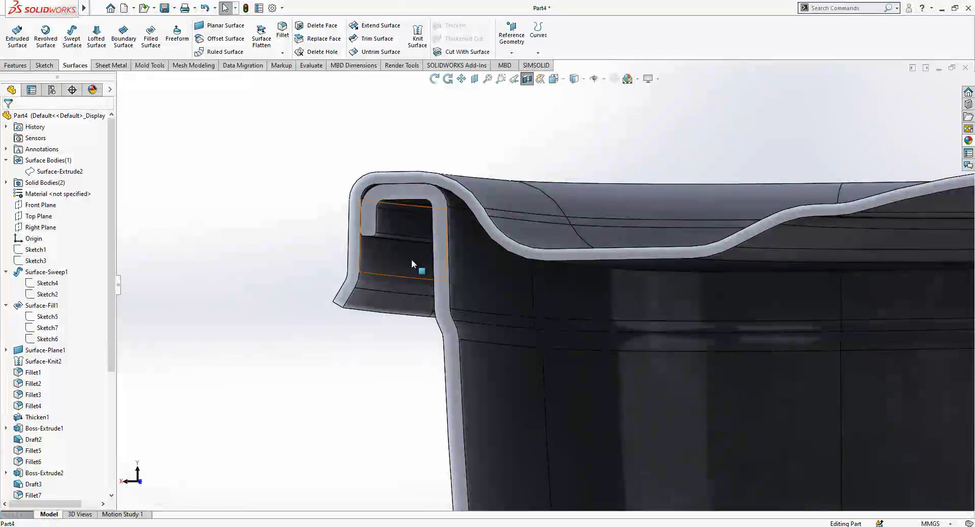
pyautogui.scroll(5, 413, 264)
pyautogui.moveTo(437, 275)
pyautogui.mouseDown(button='middle')
pyautogui.moveTo(480, 319)
pyautogui.moveTo(633, 373)
pyautogui.moveTo(866, 286)
pyautogui.mouseUp(button='middle')
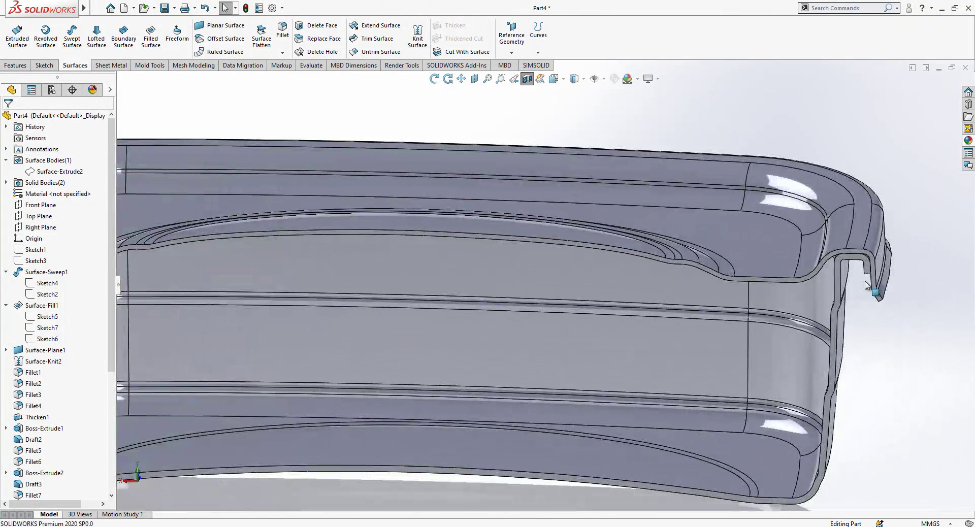
pyautogui.hotkey('ctrl', '1')
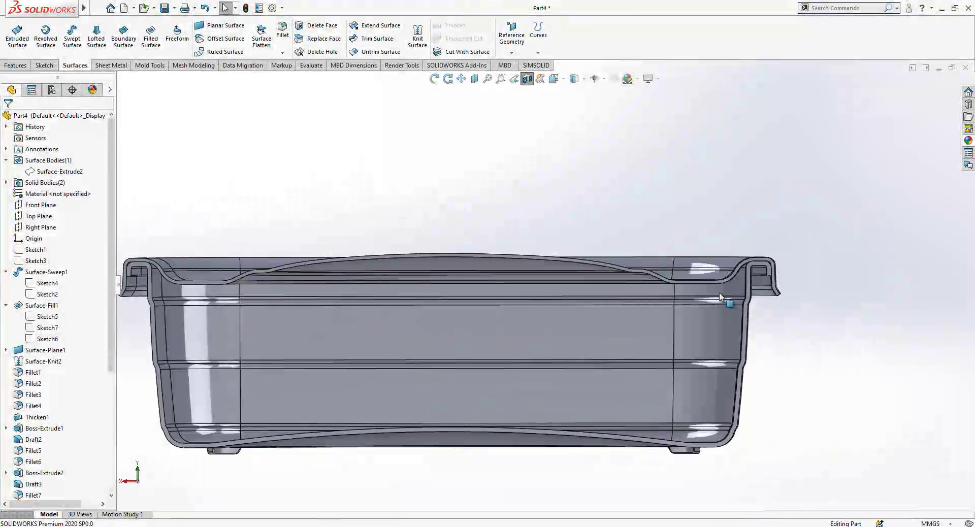
pyautogui.moveTo(720, 298); pyautogui.dragTo(588, 250, button='middle')
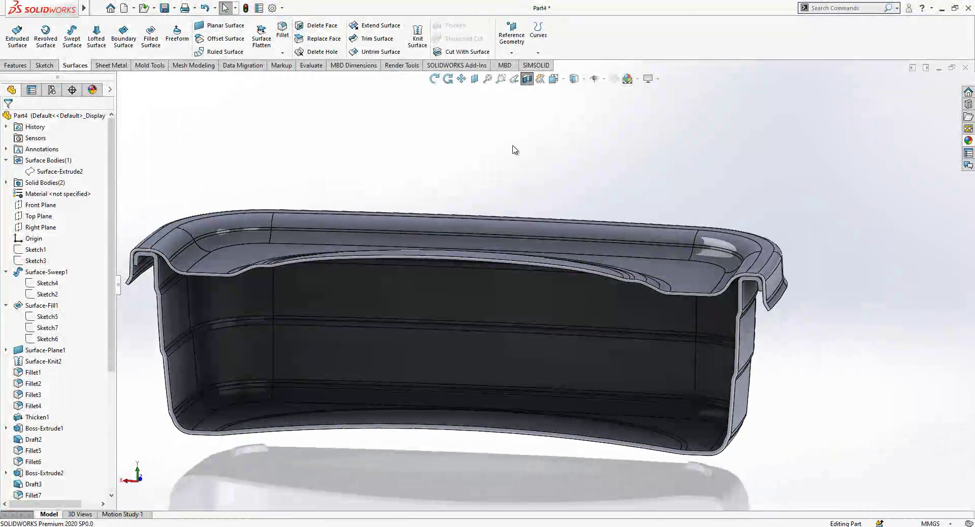
pyautogui.scroll(1, 480, 183)
pyautogui.moveTo(452, 214); pyautogui.dragTo(413, 240, button='middle')
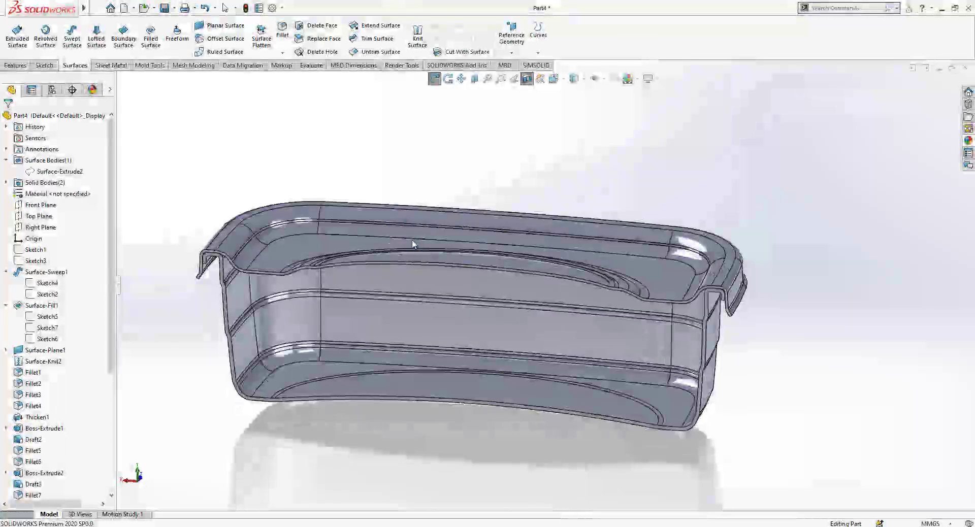
pyautogui.scroll(1, 412, 239)
pyautogui.click(529, 80)
# Step: Create an offset surface below the narrow bottom face of the lid rim at one rounded corner
pyautogui.moveTo(458, 294); pyautogui.dragTo(308, 245, button='middle')
pyautogui.scroll(-5, 365, 211)
pyautogui.click(309, 245)
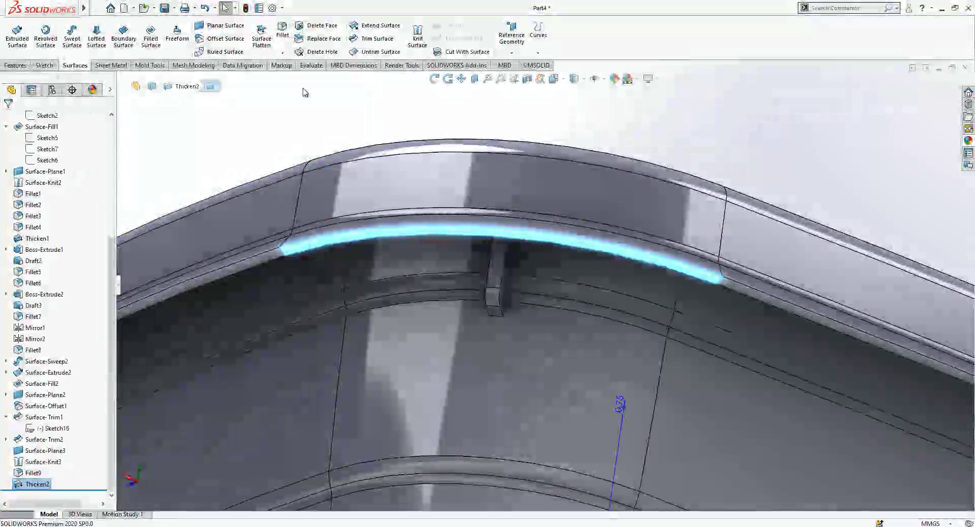
pyautogui.click(225, 40)
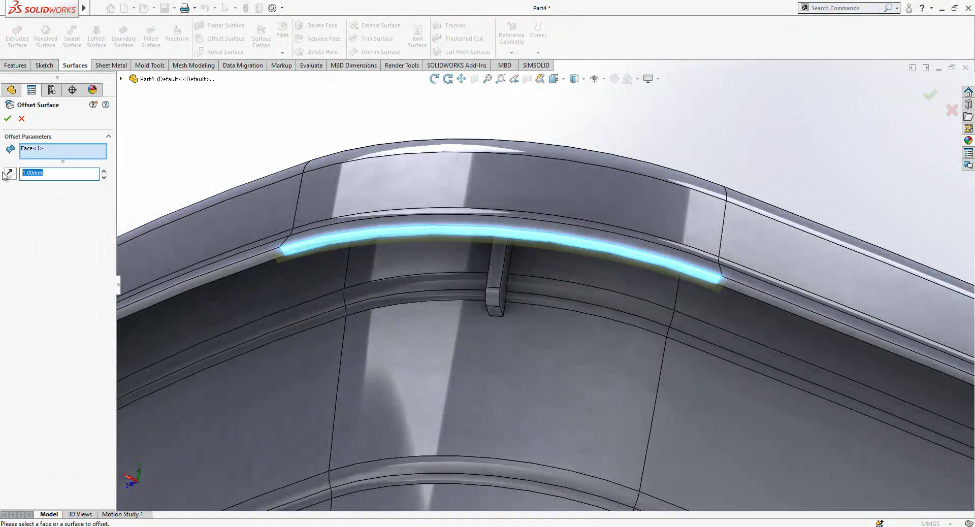
pyautogui.press('Return')
# Step: Select the narrow bottom face of the lid rim at the same rounded corner
pyautogui.moveTo(365, 249); pyautogui.dragTo(333, 234, button='middle')
pyautogui.click(306, 244)
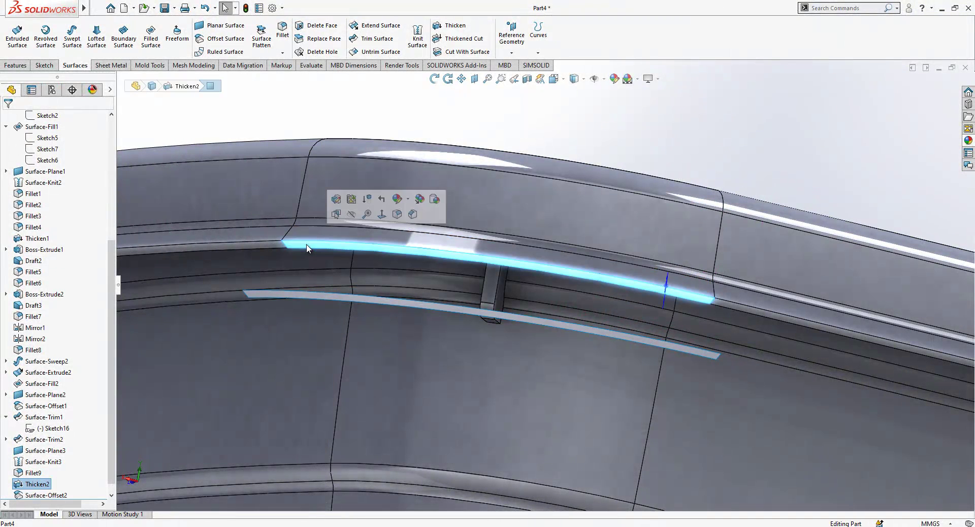
# Step: Loft a pull tab from the narrow face under the lid's corner rim to the offset surface, merging only with the lid body Thicken2
pyautogui.click(16, 67)
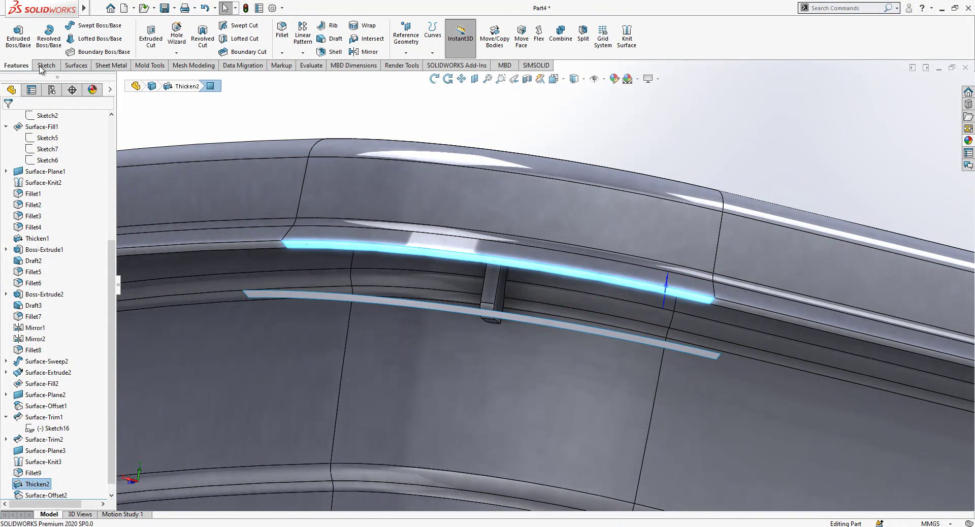
pyautogui.moveTo(307, 232); pyautogui.dragTo(482, 351, button='middle')
pyautogui.click(292, 321)
pyautogui.scroll(5, 475, 298)
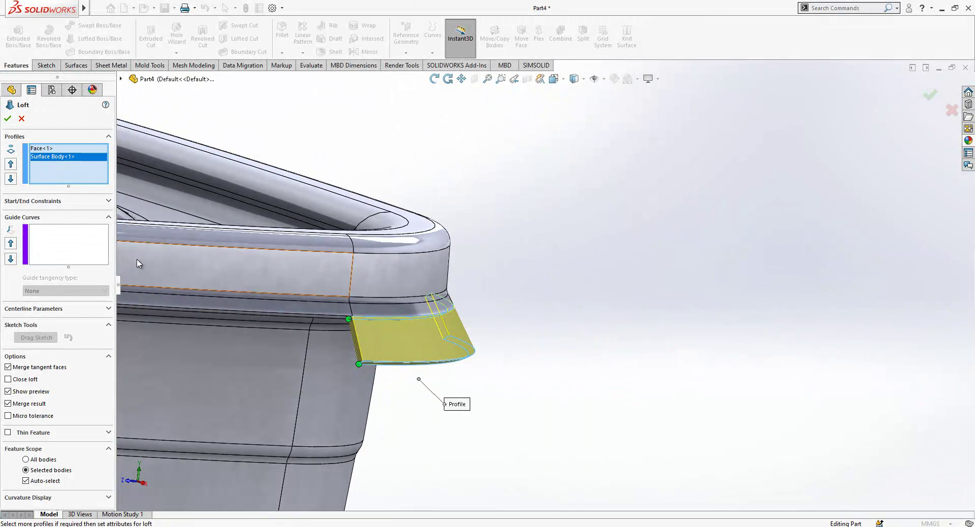
pyautogui.click(40, 483)
pyautogui.click(362, 266)
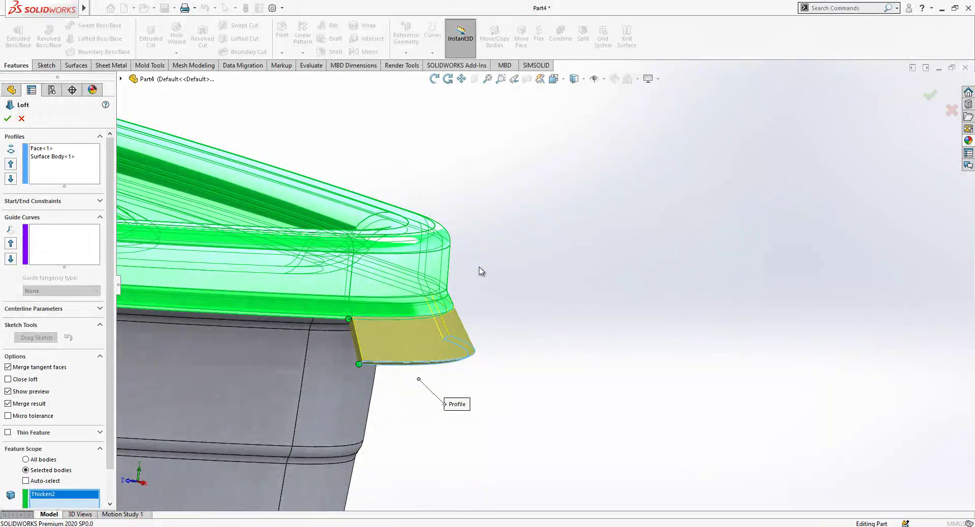
pyautogui.press('Return')
# Step: Delete the surface bodies Surface-Extrude2 and Surface-Offset2
pyautogui.moveTo(490, 298); pyautogui.dragTo(474, 350, button='middle')
pyautogui.moveTo(114, 253); pyautogui.dragTo(111, 116)
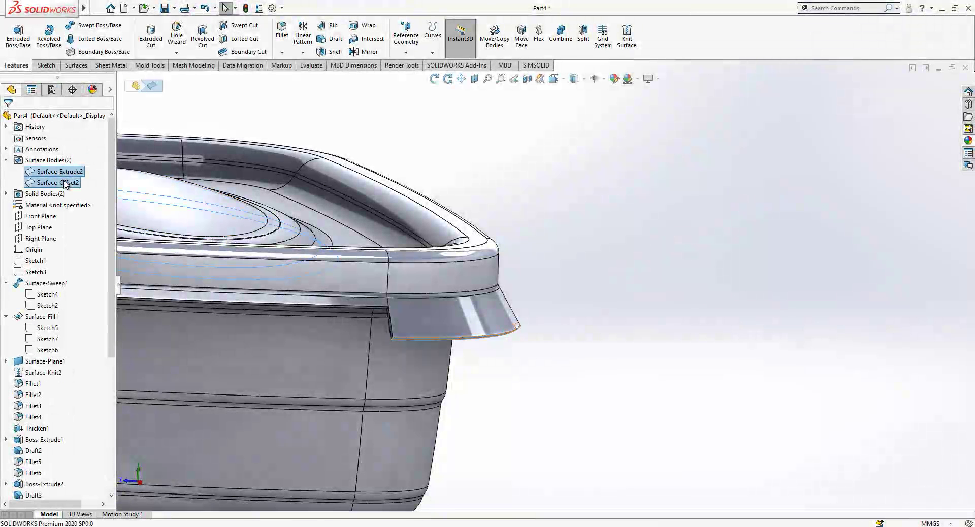
pyautogui.rightClick(65, 184)
pyautogui.click(112, 234)
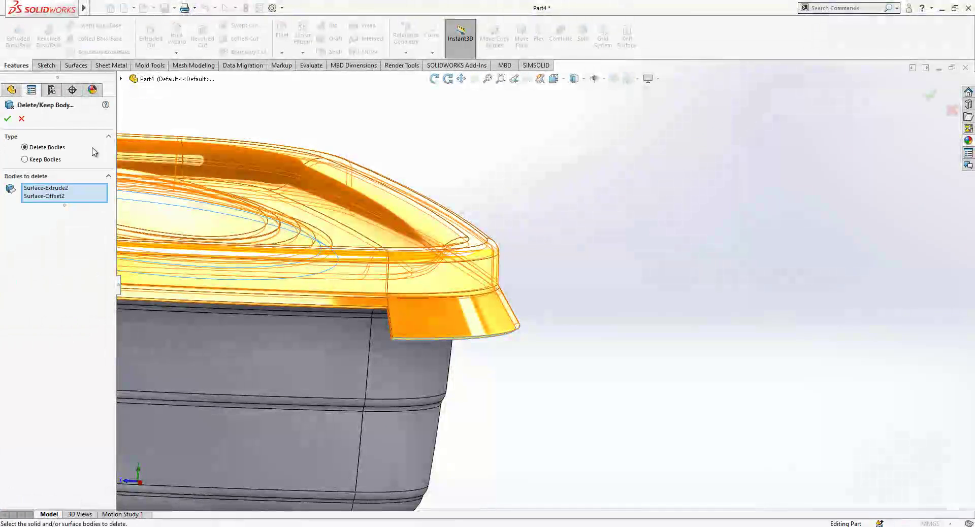
pyautogui.press('Return')
pyautogui.hotkey('ctrl', '7')
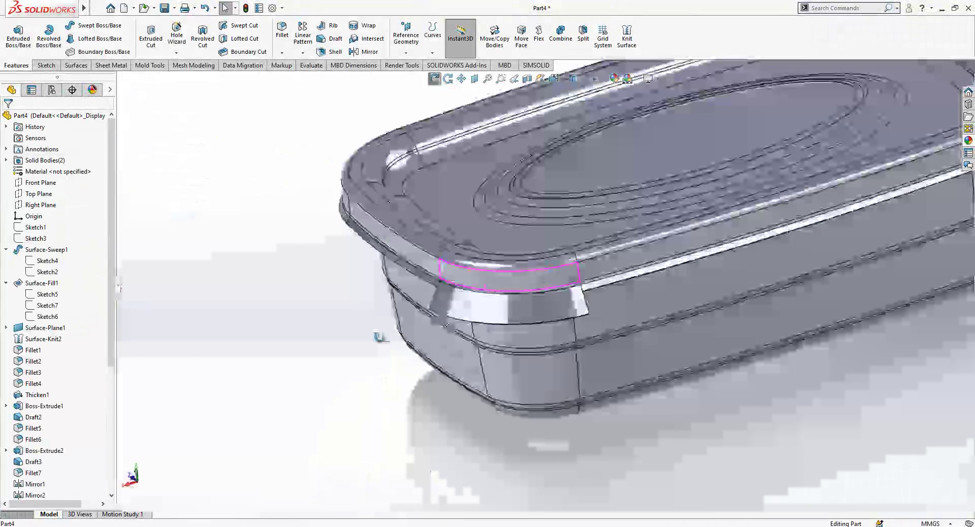
pyautogui.click(435, 78)
pyautogui.moveTo(576, 174)
pyautogui.mouseDown()
pyautogui.moveTo(630, 232)
pyautogui.moveTo(576, 167)
pyautogui.mouseUp()
pyautogui.press('Escape')
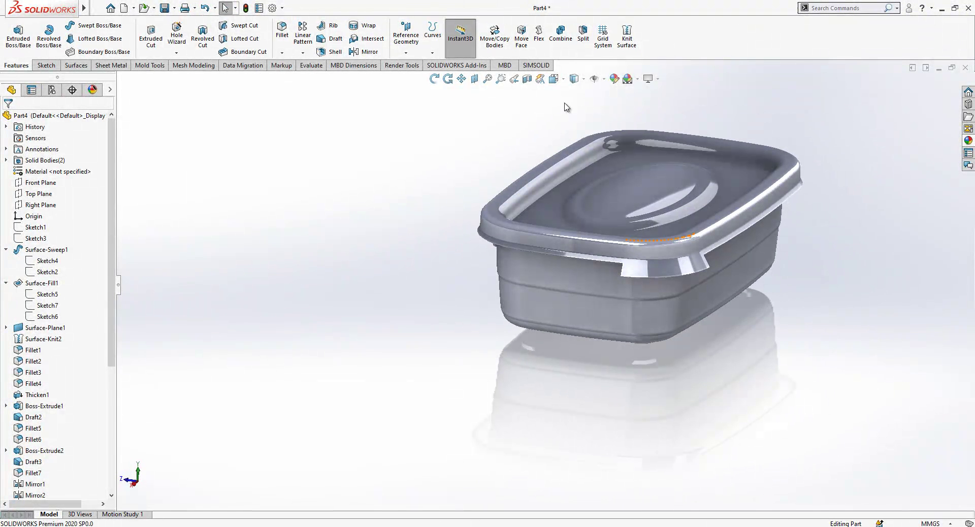
pyautogui.click(575, 92)
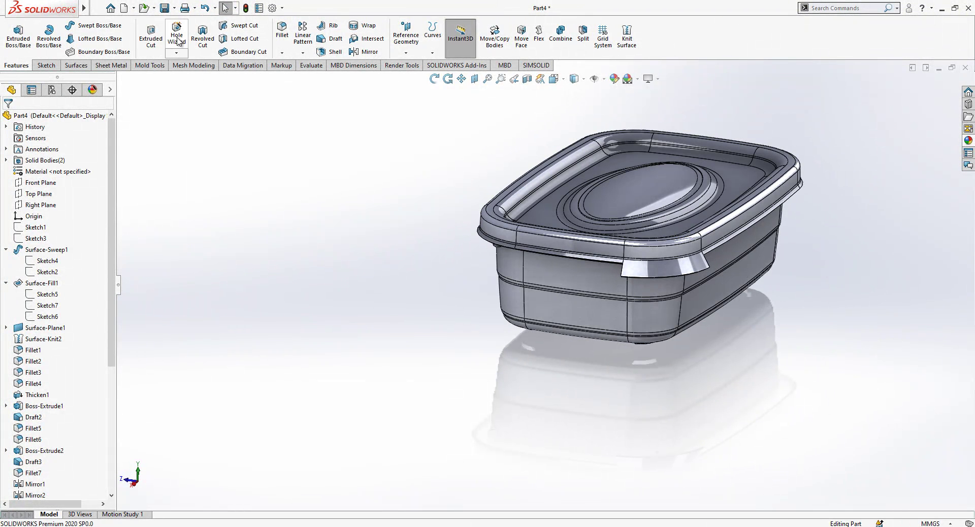
# Step: Fillet the two outer corner edges of the lid's pull tab with a 20 mm radius
pyautogui.click(281, 34)
pyautogui.scroll(-3, 722, 274)
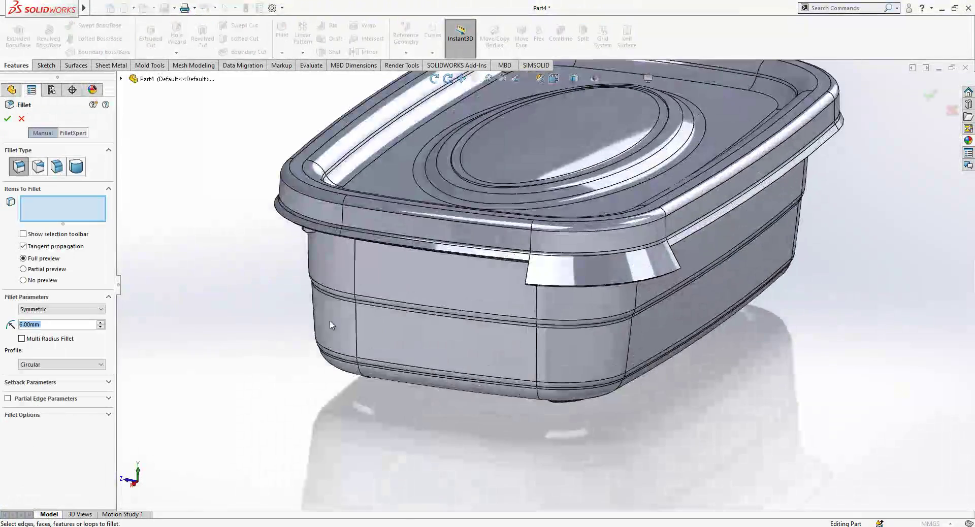
pyautogui.moveTo(467, 337); pyautogui.dragTo(701, 222, button='middle')
pyautogui.scroll(-5, 538, 240)
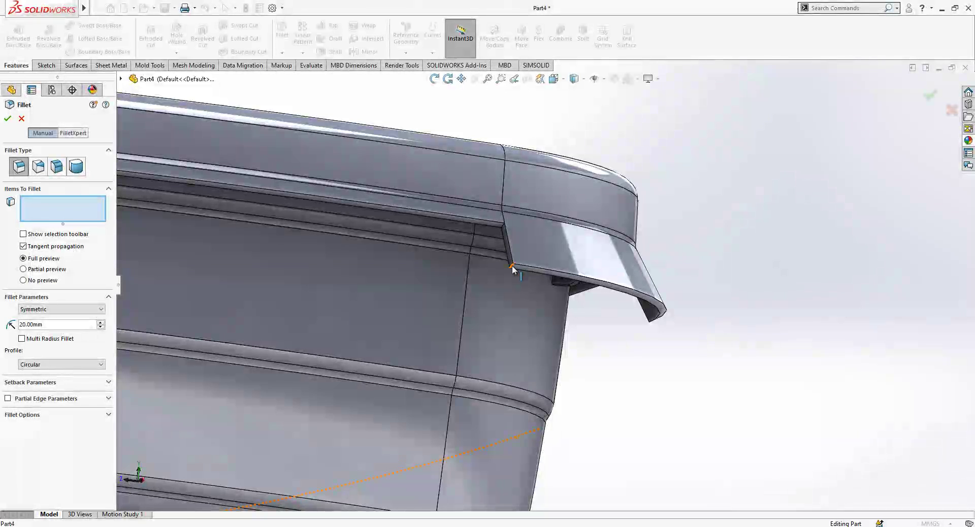
pyautogui.moveTo(513, 269); pyautogui.dragTo(522, 296, button='middle')
pyautogui.click(651, 277)
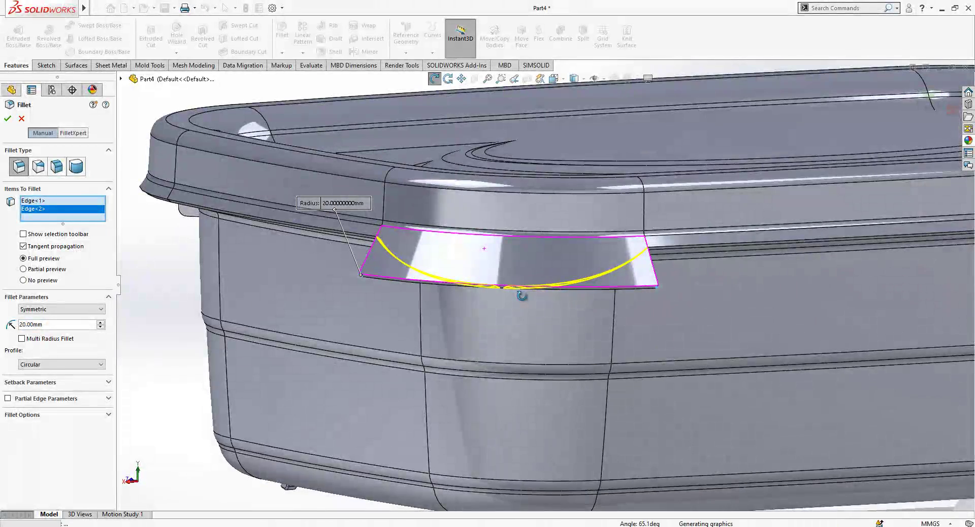
pyautogui.press('Return')
# Step: Fillet the two edges where the pull tab's ends meet the lid rim with a 10 mm radius
pyautogui.moveTo(504, 263); pyautogui.dragTo(593, 202, button='middle')
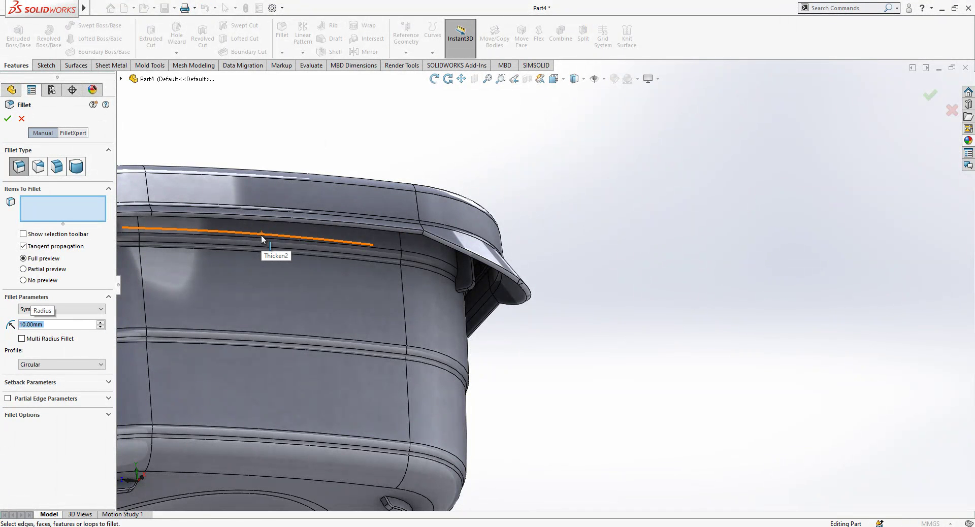
pyautogui.scroll(-3, 349, 234)
pyautogui.click(466, 238)
pyautogui.moveTo(465, 237); pyautogui.dragTo(586, 277, button='middle')
pyautogui.click(562, 248)
pyautogui.rightClick(341, 198)
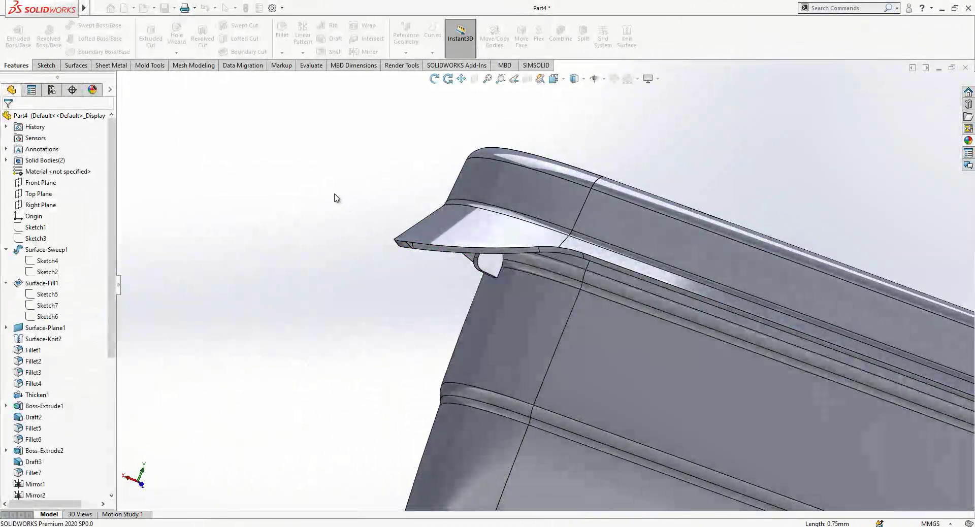
pyautogui.moveTo(418, 211); pyautogui.dragTo(853, 130, button='middle')
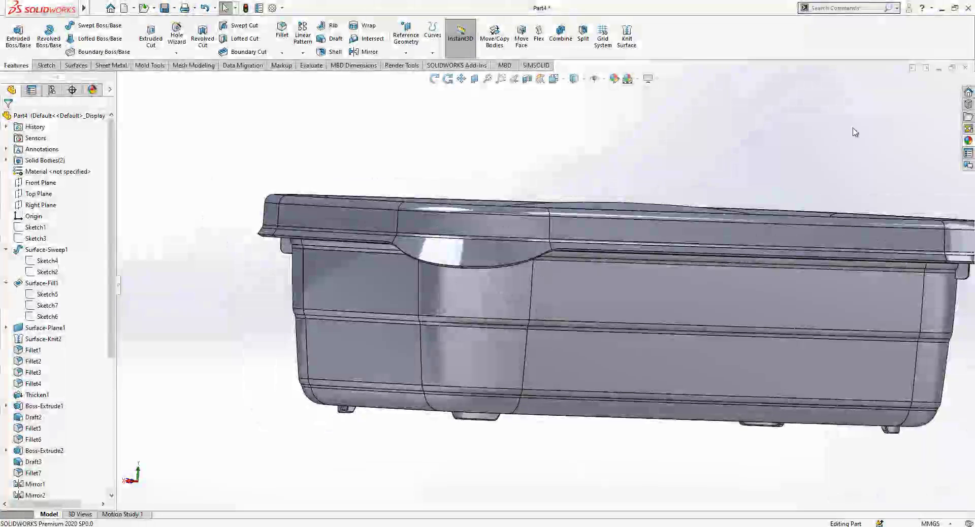
# Step: Colour the container's Thicken1 feature light green, RGB 128, 255, 128
pyautogui.click(596, 306)
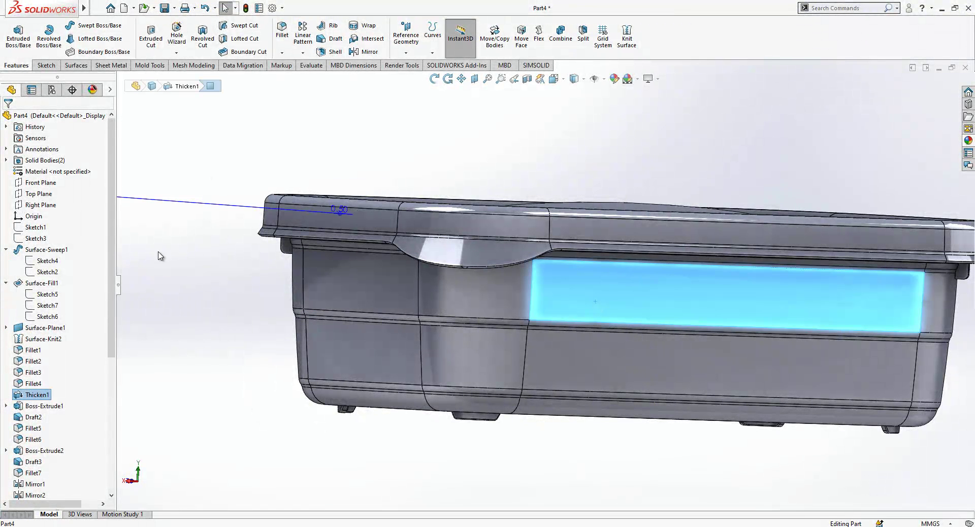
pyautogui.click(29, 395)
pyautogui.click(95, 380)
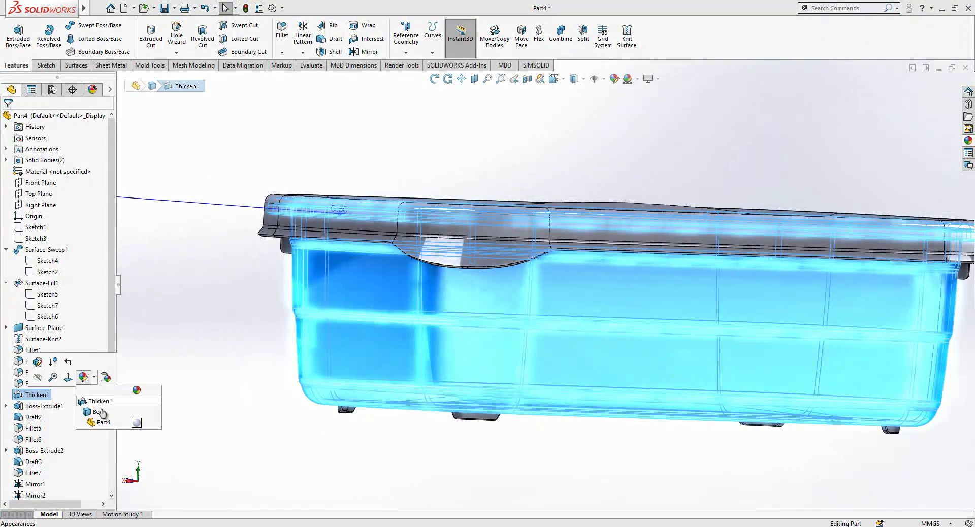
pyautogui.click(104, 413)
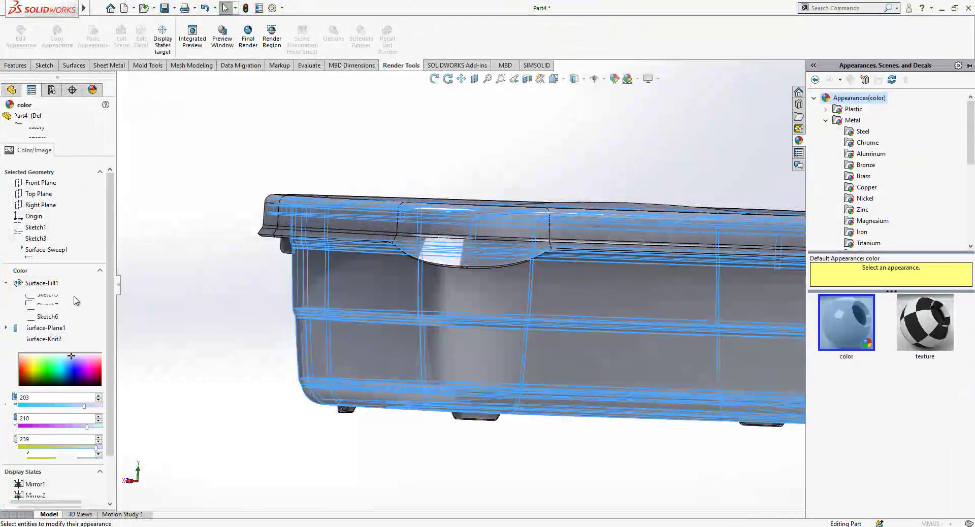
pyautogui.click(54, 321)
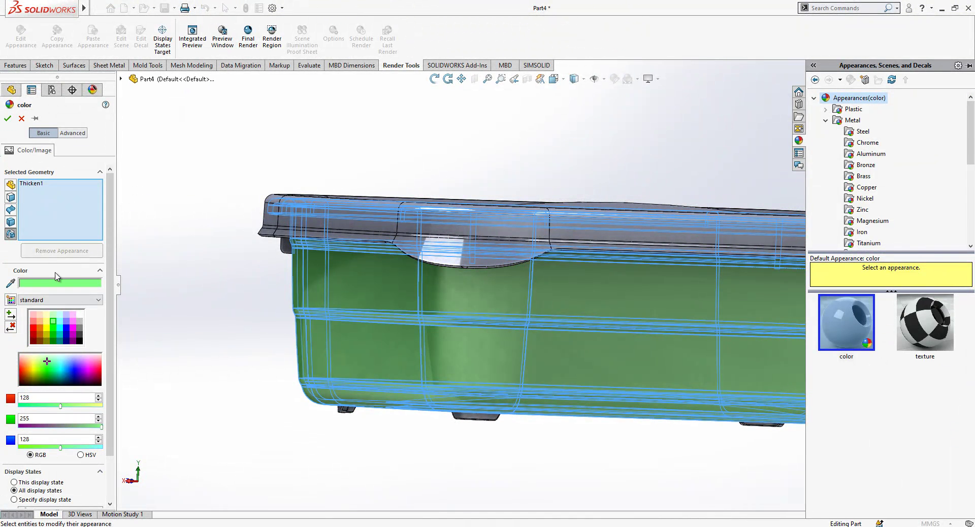
pyautogui.click(4, 118)
# Step: Colour the whole lid body pink, RGB 255, 128, 255
pyautogui.click(306, 220)
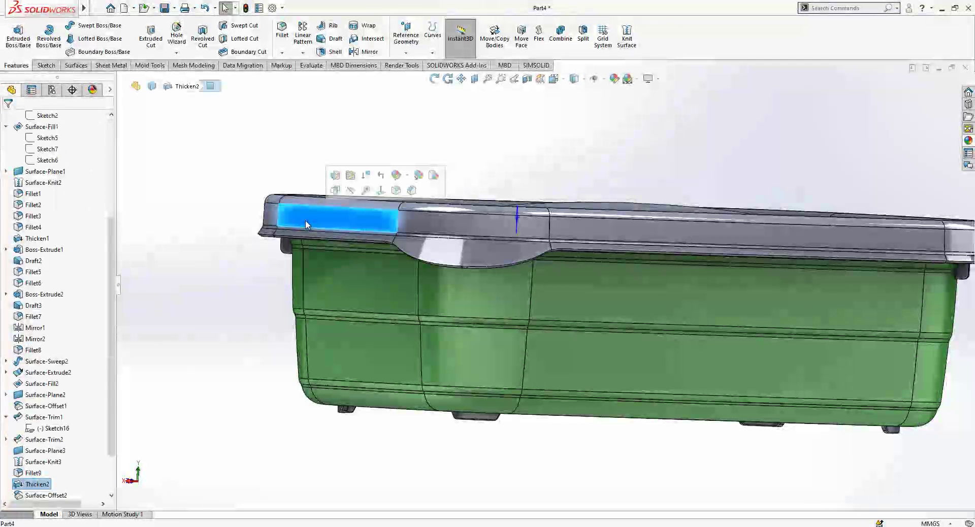
pyautogui.click(396, 175)
pyautogui.click(415, 222)
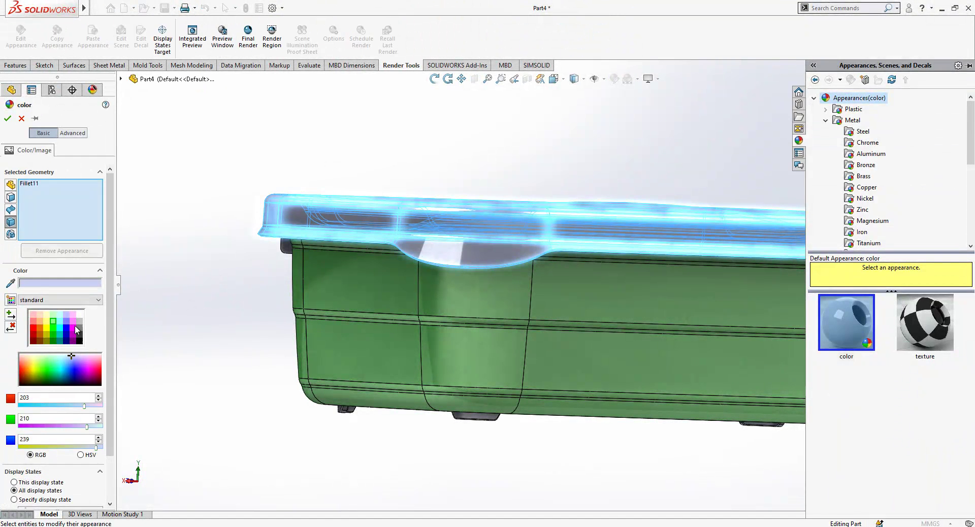
pyautogui.click(74, 323)
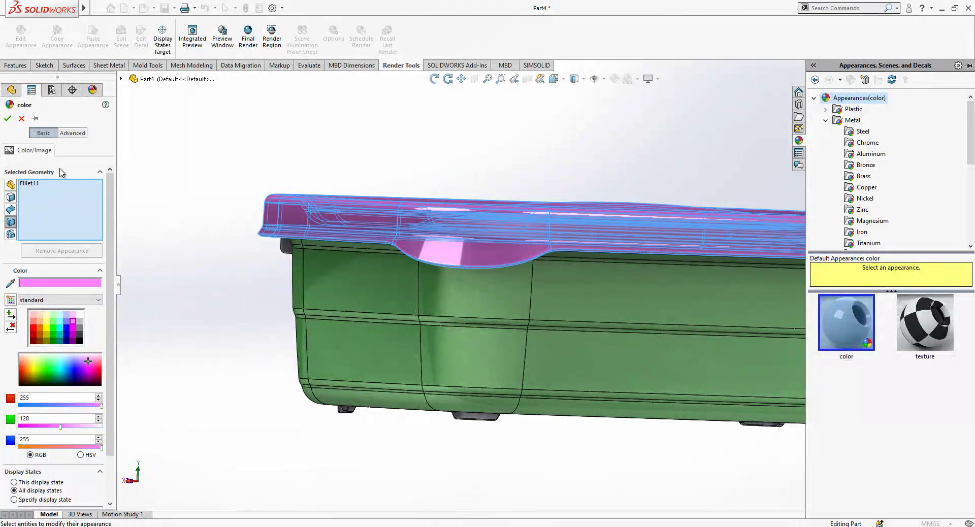
pyautogui.click(7, 119)
# Step: Examine the coloured container and lid from above and underneath, including the feet on the base
pyautogui.scroll(3, 428, 264)
pyautogui.moveTo(428, 264); pyautogui.dragTo(642, 142, button='middle')
pyautogui.scroll(-3, 557, 188)
pyautogui.middleClick(475, 288)
pyautogui.moveTo(474, 288); pyautogui.dragTo(302, 316, button='middle')
pyautogui.moveTo(114, 371); pyautogui.dragTo(108, 181)
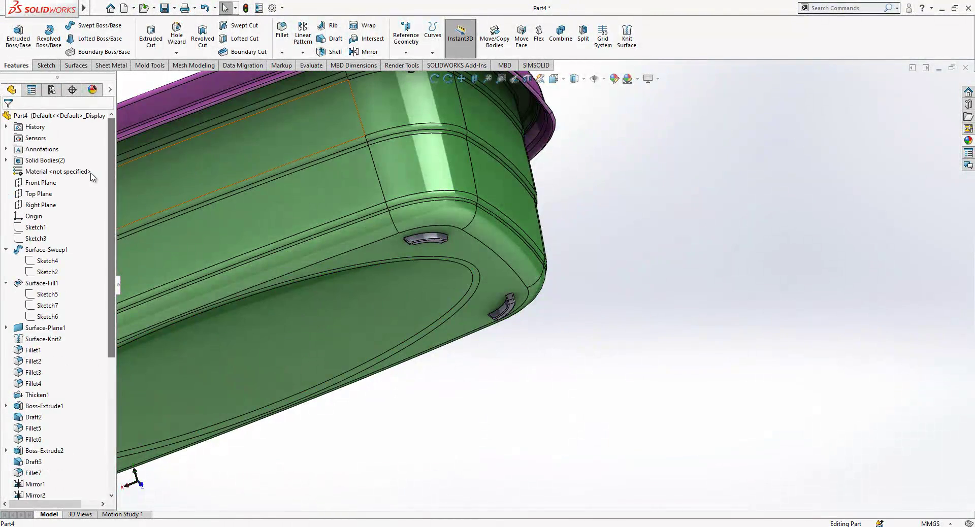
pyautogui.scroll(5, 696, 275)
pyautogui.moveTo(696, 274); pyautogui.dragTo(675, 407, button='middle')
pyautogui.scroll(-3, 436, 218)
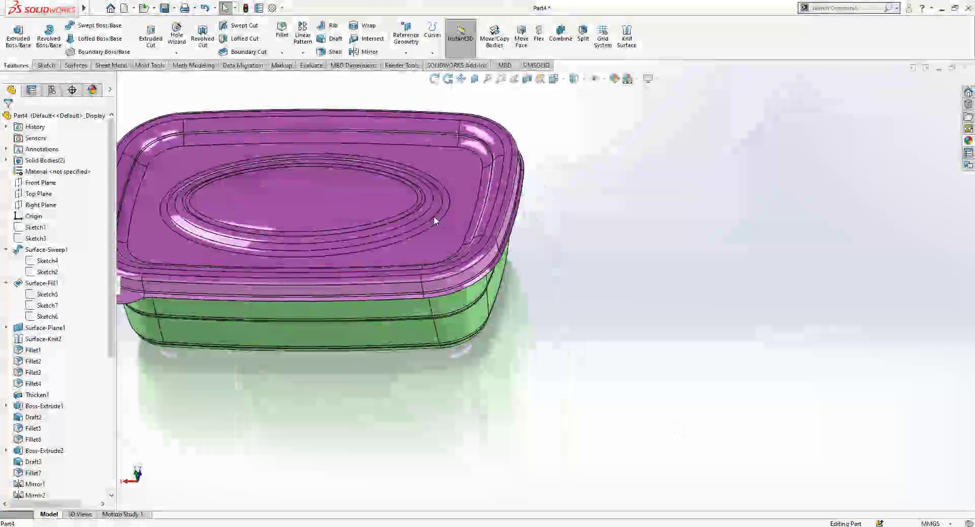
# Step: Start a sketch on the flat top face of the lid's rim, viewed normal to it
pyautogui.click(466, 174)
pyautogui.click(568, 227)
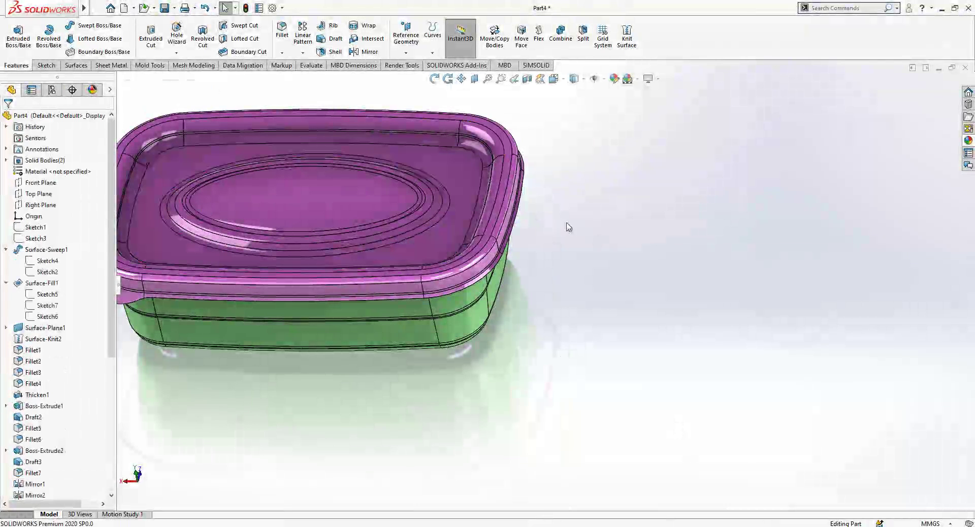
pyautogui.click(509, 168)
pyautogui.click(594, 133)
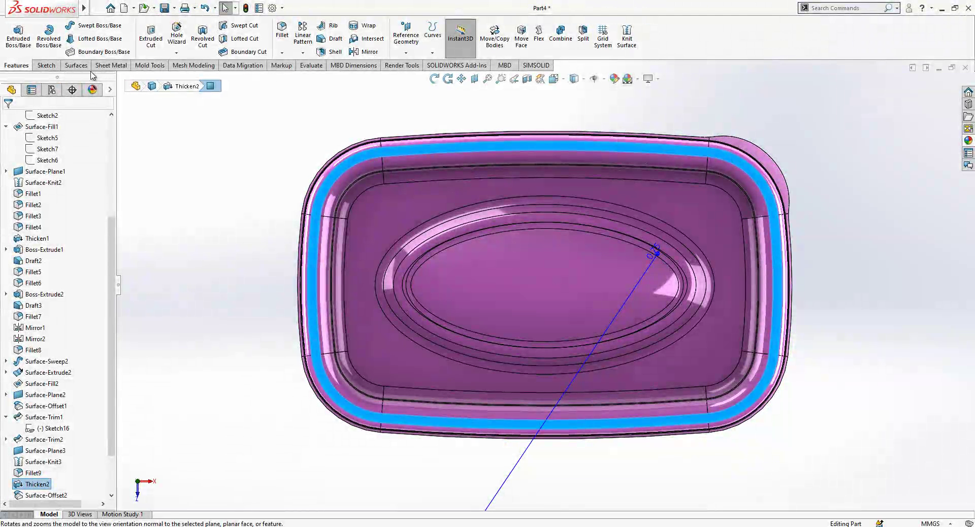
pyautogui.click(58, 65)
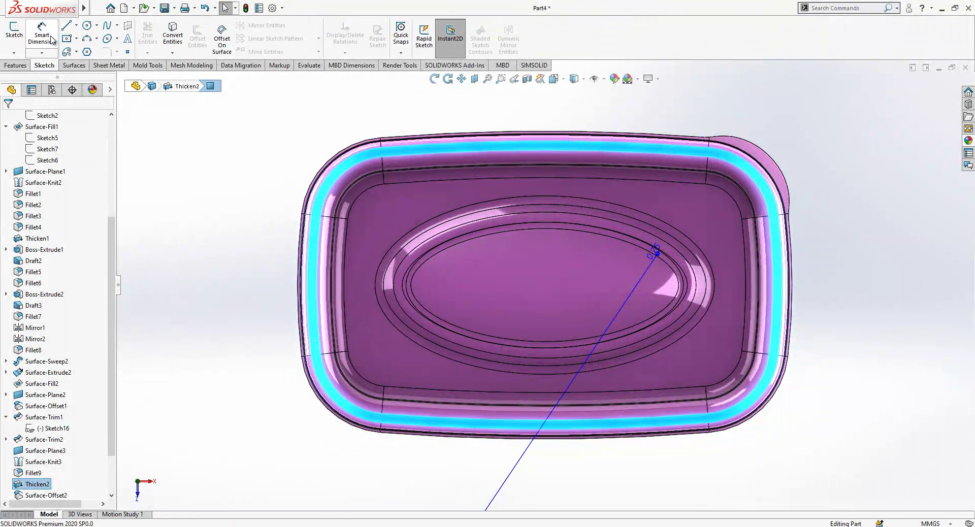
pyautogui.click(14, 30)
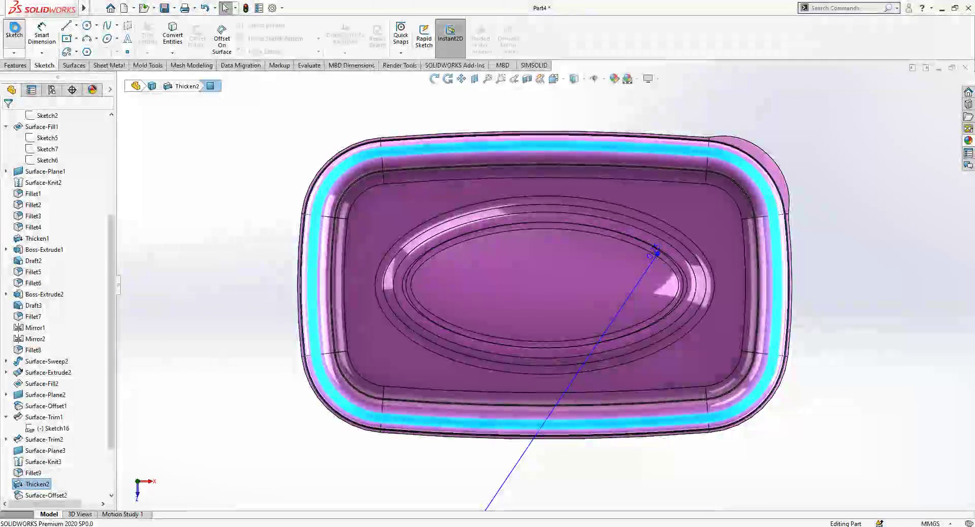
# Step: Select the lid's complete outer tangent edge loop and set up a 0.5 mm sketch offset with Reverse enabled
pyautogui.scroll(-3, 426, 151)
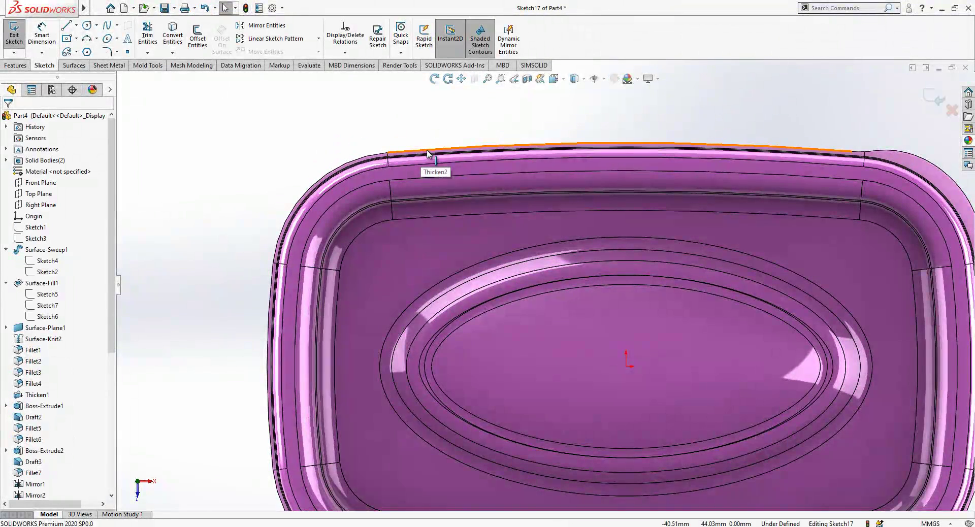
pyautogui.rightClick(428, 153)
pyautogui.click(480, 170)
pyautogui.scroll(5, 568, 258)
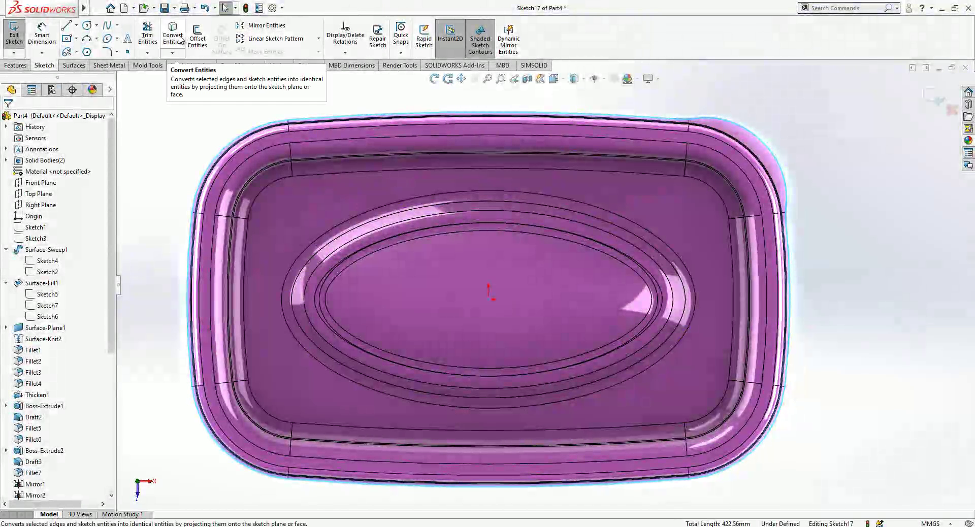
pyautogui.click(196, 39)
pyautogui.click(44, 171)
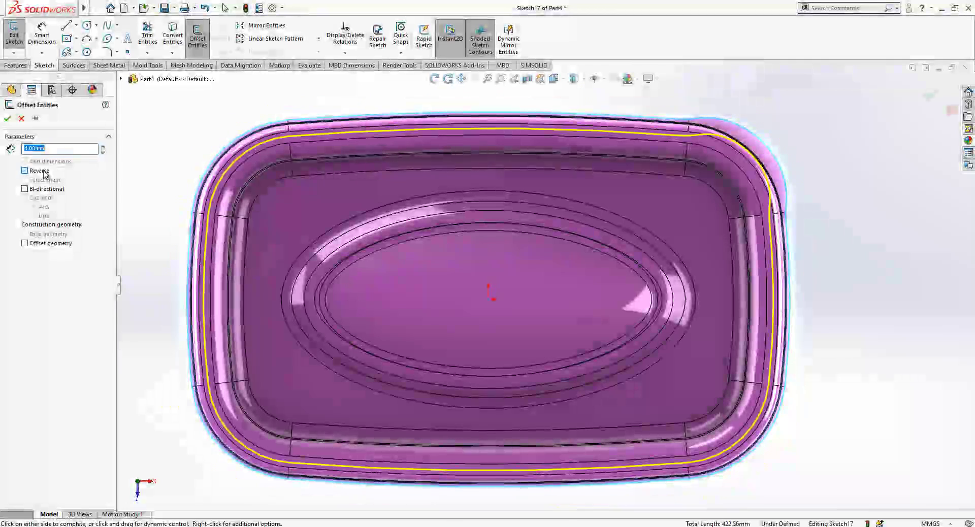
pyautogui.write('0.5')
pyautogui.press('Return')
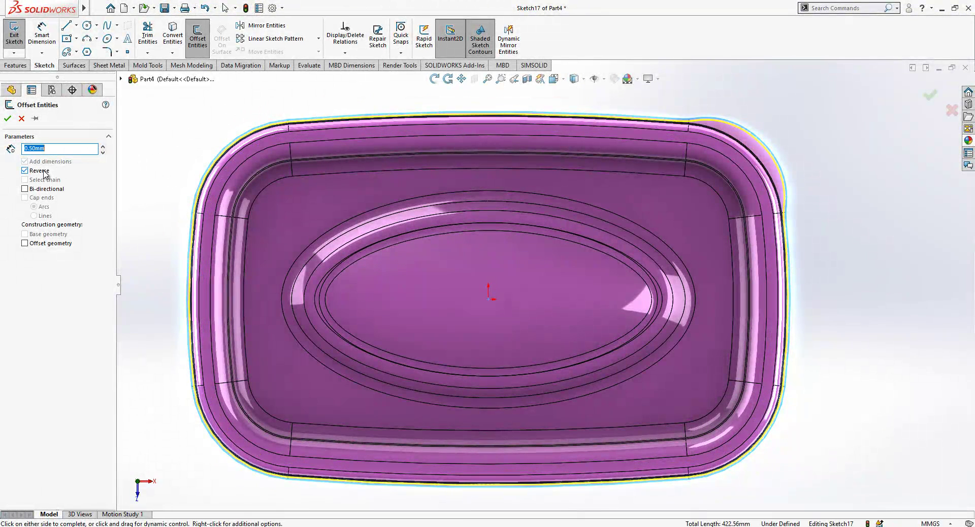
# Step: Set the edge loop's offset distance to 0.35 mm, accept the offset and exit the sketch
pyautogui.scroll(-8, 752, 221)
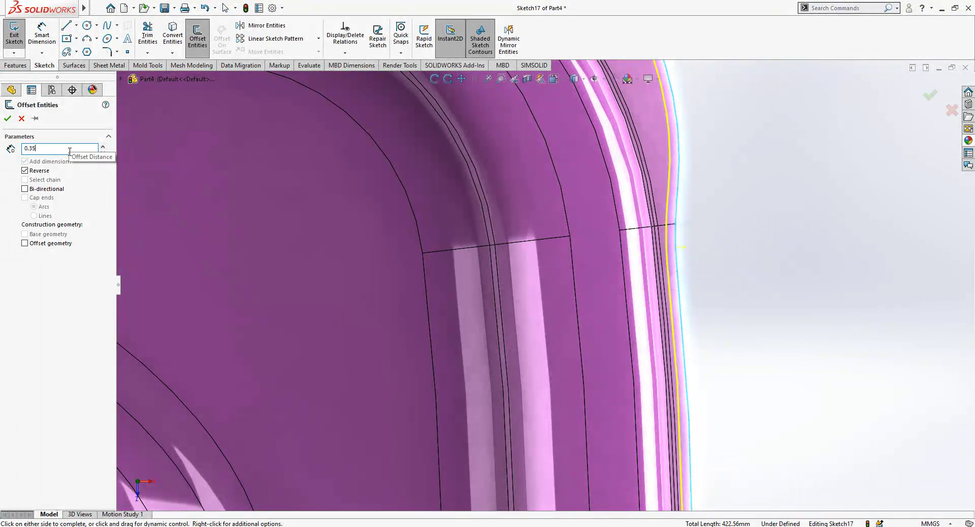
pyautogui.press('Return')
pyautogui.scroll(8, 593, 241)
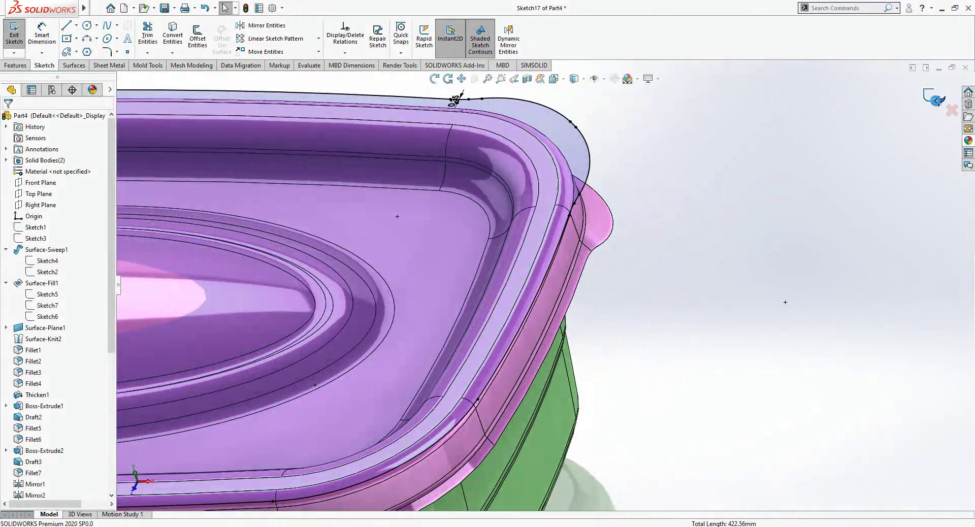
pyautogui.click(936, 100)
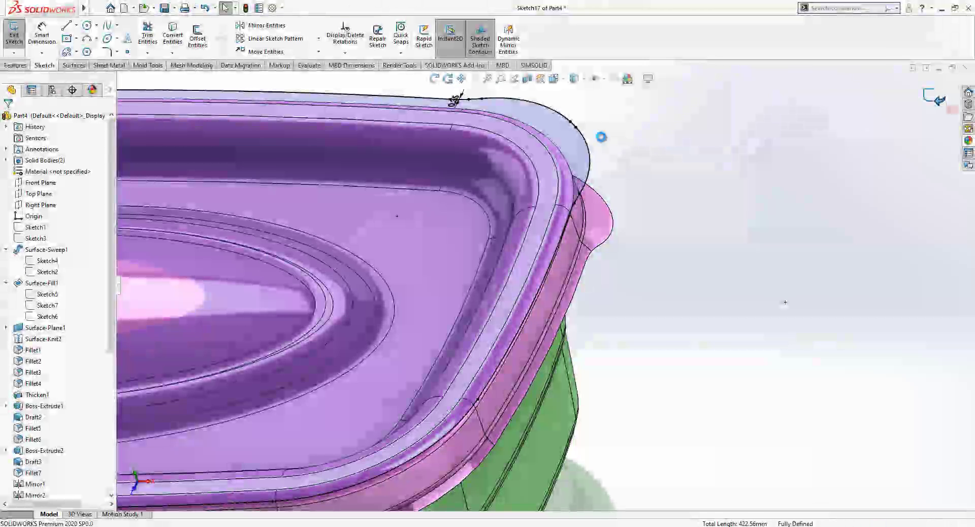
# Step: Start a projection split line with the lid's offset loop sketch and select the first four outer flange faces, including the pull tab's
pyautogui.click(12, 65)
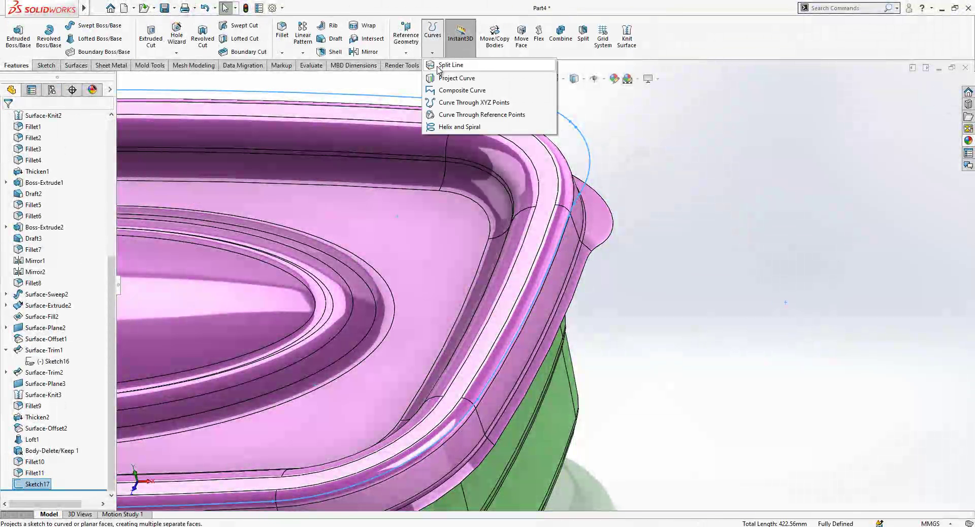
pyautogui.click(450, 65)
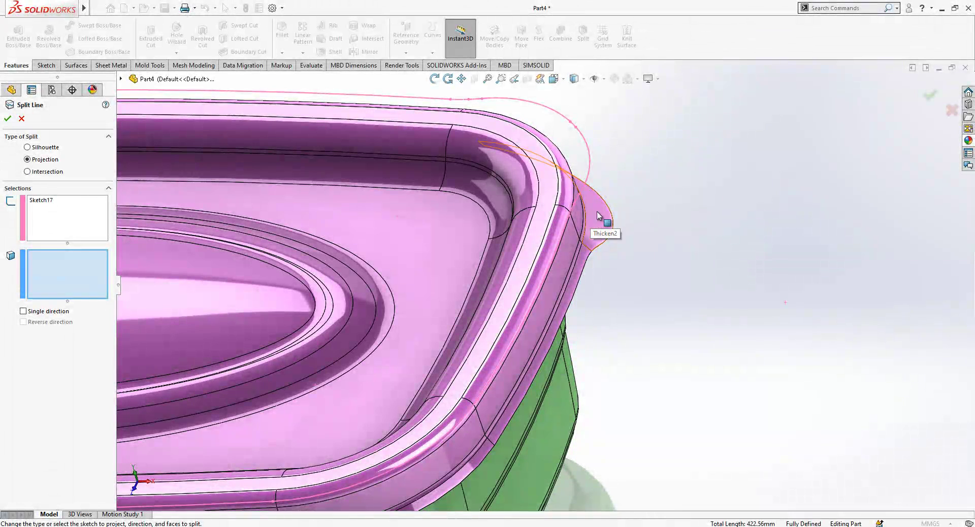
pyautogui.scroll(2, 584, 255)
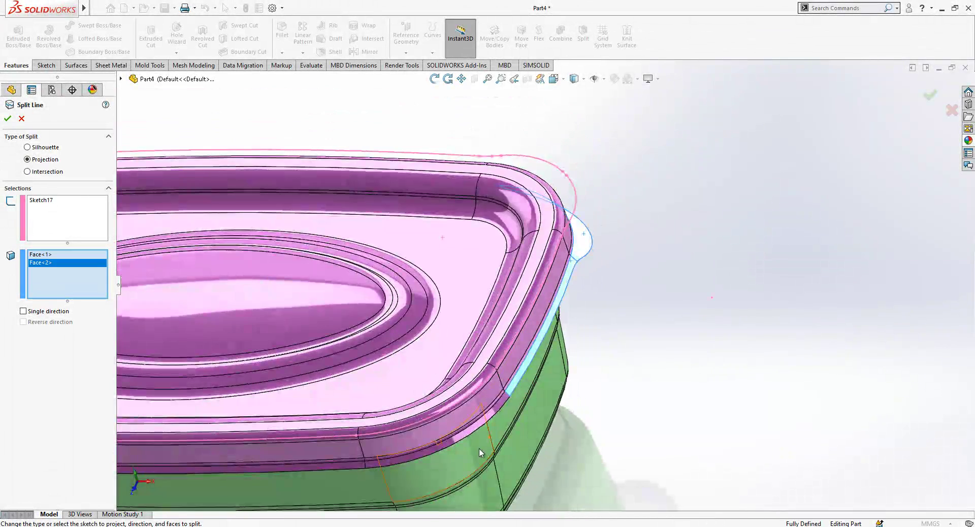
pyautogui.scroll(-3, 479, 450)
pyautogui.click(503, 370)
pyautogui.click(287, 447)
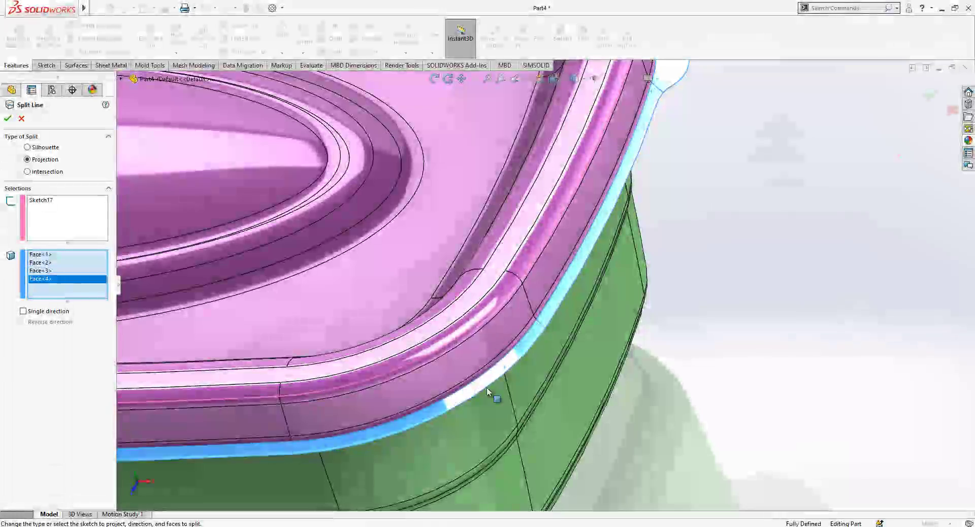
# Step: Add three more outer flange faces to the faces to split, continuing around the lid's corners and side
pyautogui.scroll(4, 492, 394)
pyautogui.moveTo(553, 359); pyautogui.dragTo(634, 364, button='middle')
pyautogui.scroll(-3, 380, 351)
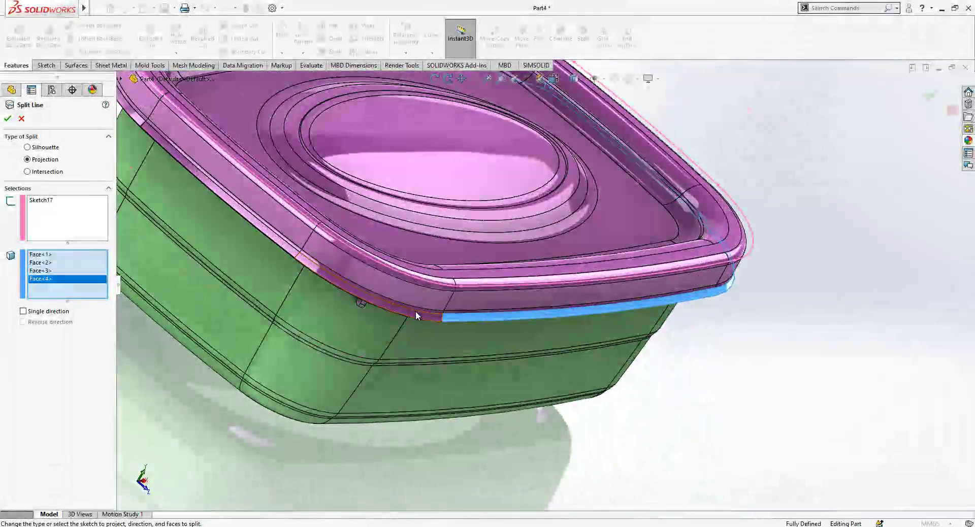
pyautogui.click(416, 311)
pyautogui.click(283, 248)
pyautogui.scroll(1, 309, 253)
pyautogui.moveTo(310, 256); pyautogui.dragTo(529, 374, button='middle')
pyautogui.scroll(-5, 534, 284)
pyautogui.click(533, 284)
# Step: Add the last remaining corner face of the lid's flange to the selection and accept the split line
pyautogui.scroll(5, 536, 279)
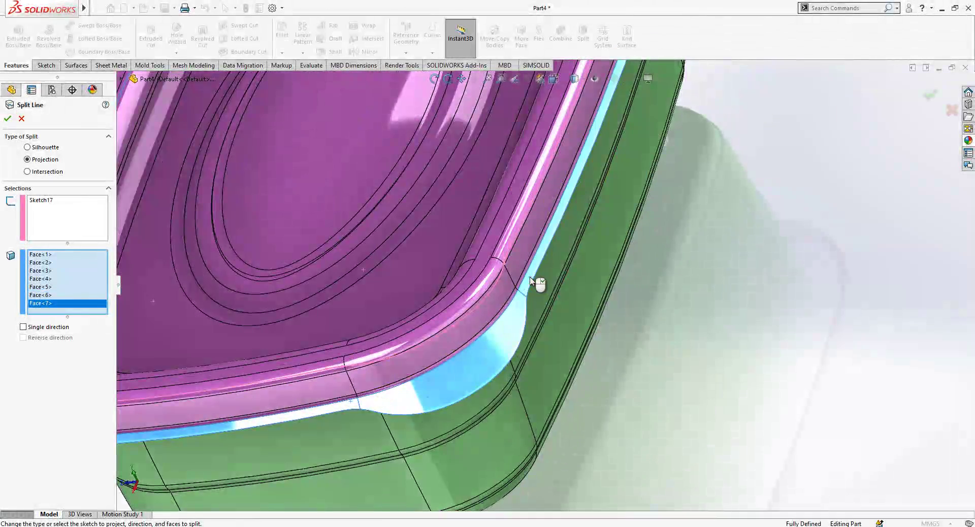
pyautogui.moveTo(537, 270); pyautogui.dragTo(385, 317, button='middle')
pyautogui.scroll(-5, 694, 340)
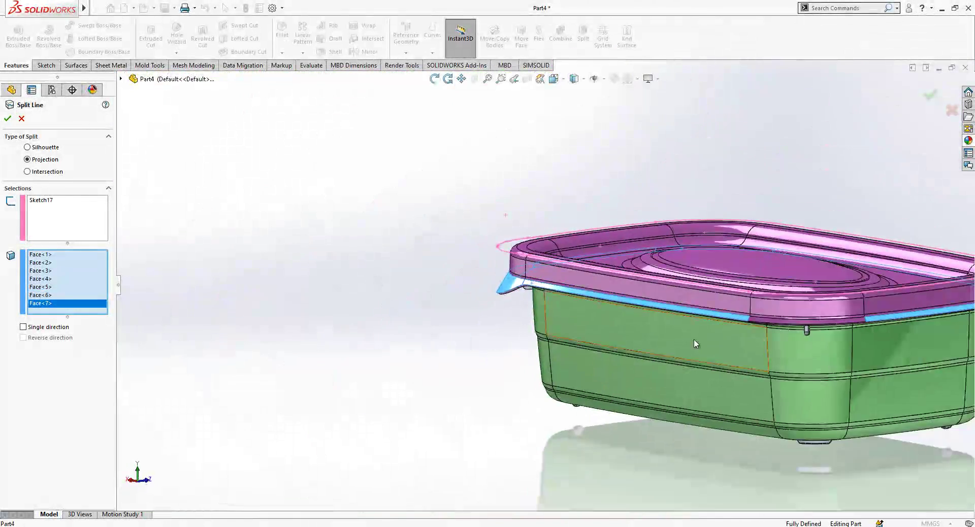
pyautogui.click(824, 300)
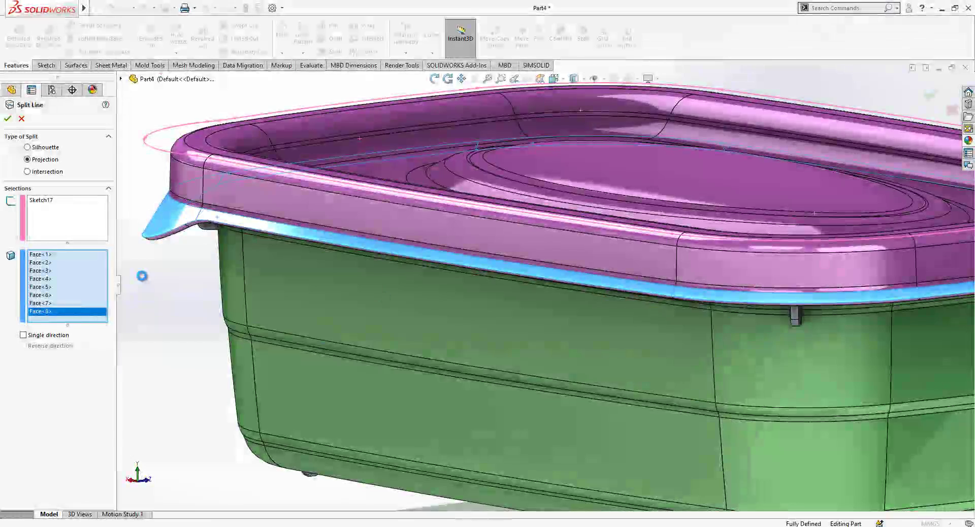
pyautogui.press('Return')
pyautogui.scroll(5, 288, 256)
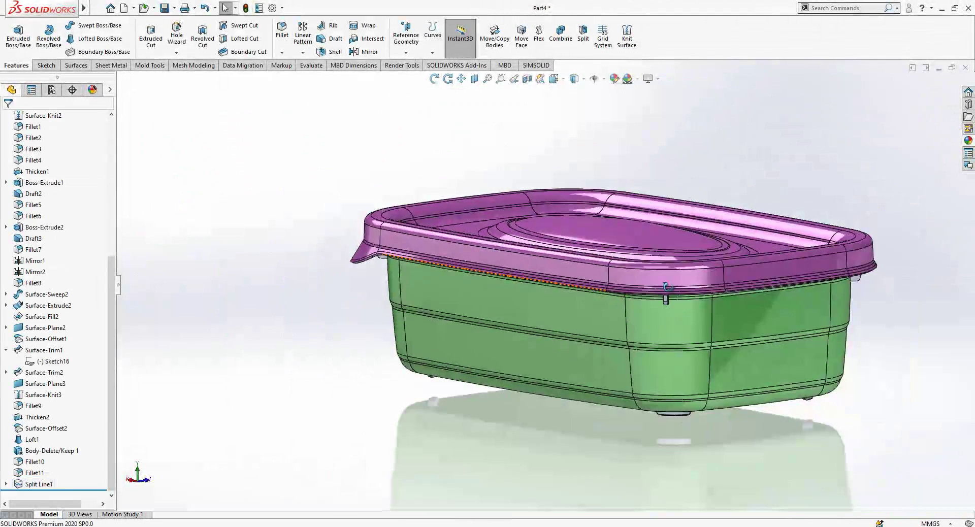
# Step: Start a 0.20 mm surface offset and select the split strip faces on the pull tab and the adjoining long side
pyautogui.moveTo(666, 290); pyautogui.dragTo(723, 333, button='middle')
pyautogui.scroll(-3, 524, 300)
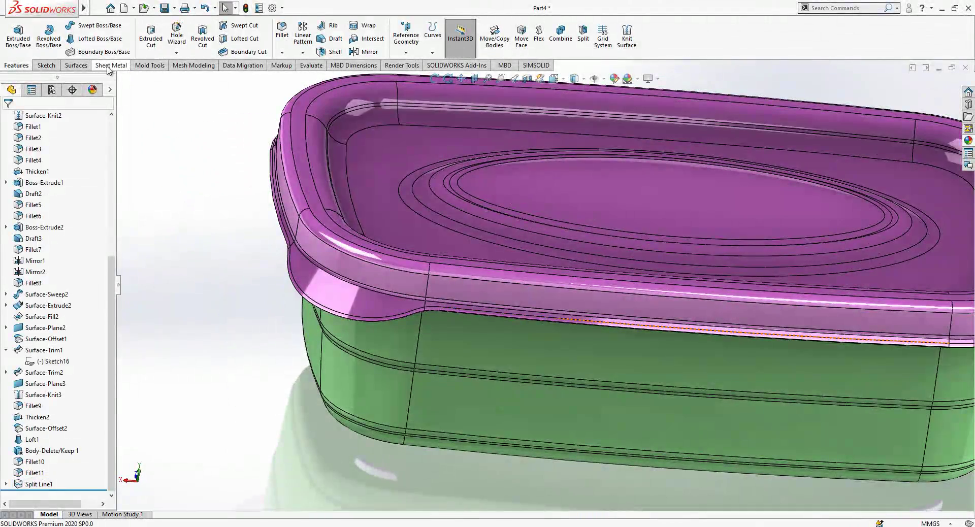
pyautogui.click(92, 65)
pyautogui.click(226, 39)
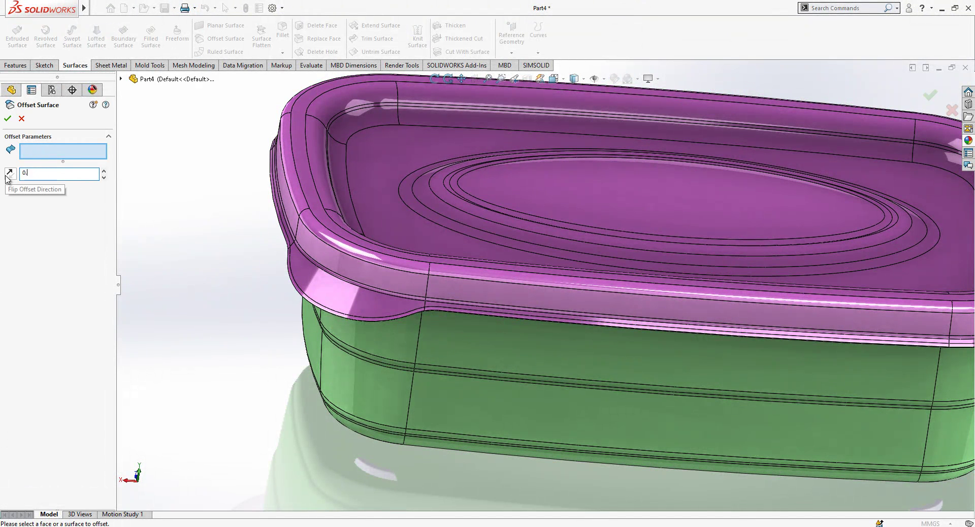
pyautogui.scroll(-4, 463, 309)
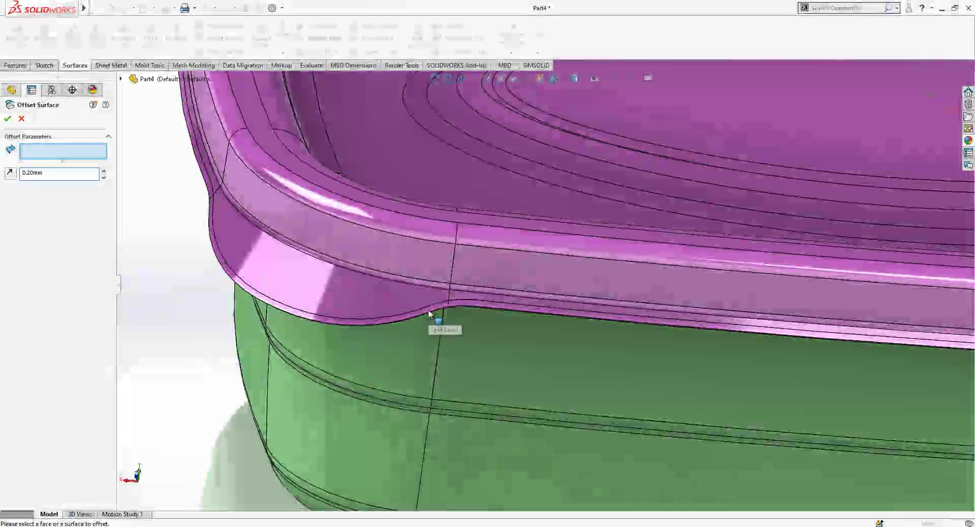
pyautogui.click(429, 314)
pyautogui.click(463, 309)
# Step: Add the next corner's strip face and the adjacent side's strip face along the lid edge to the surface offset
pyautogui.moveTo(464, 309); pyautogui.dragTo(394, 232, button='middle')
pyautogui.scroll(2, 381, 279)
pyautogui.scroll(-7, 871, 242)
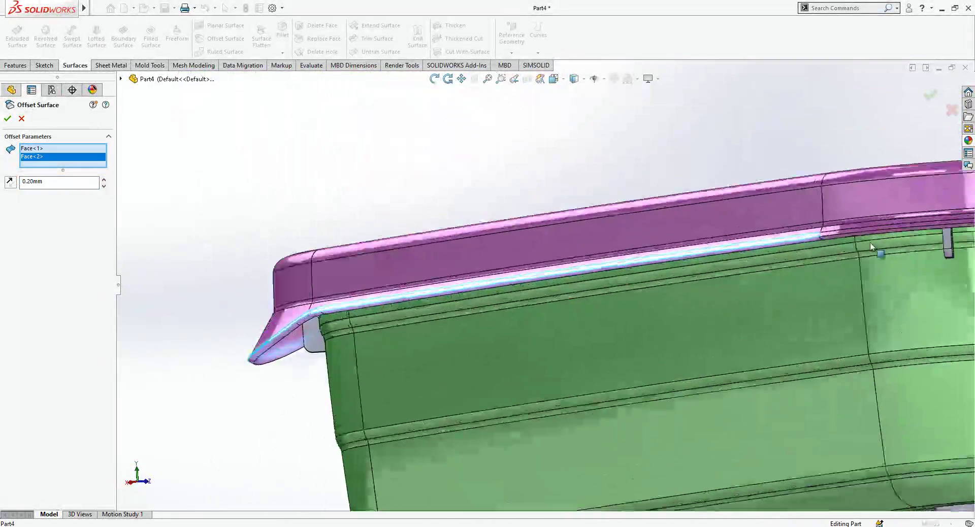
pyautogui.click(770, 245)
pyautogui.scroll(4, 714, 268)
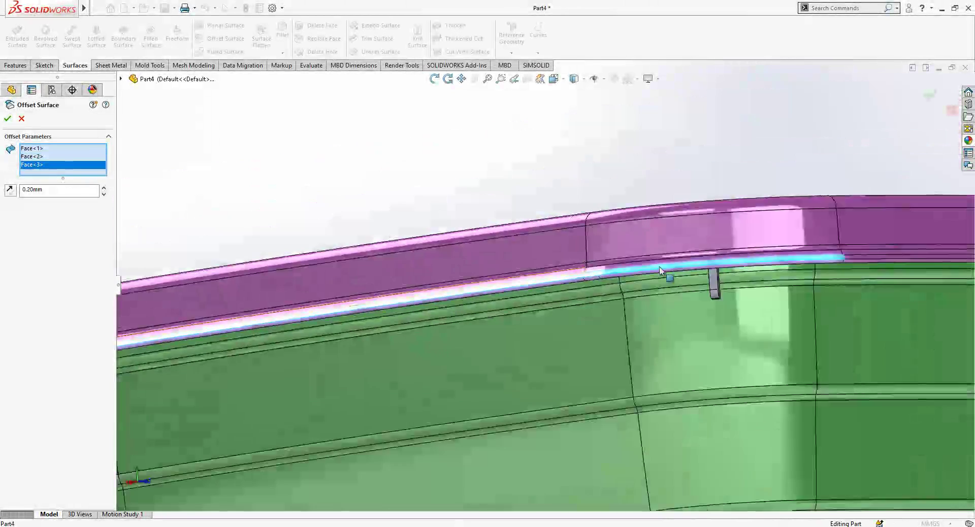
pyautogui.scroll(-6, 805, 274)
pyautogui.click(809, 275)
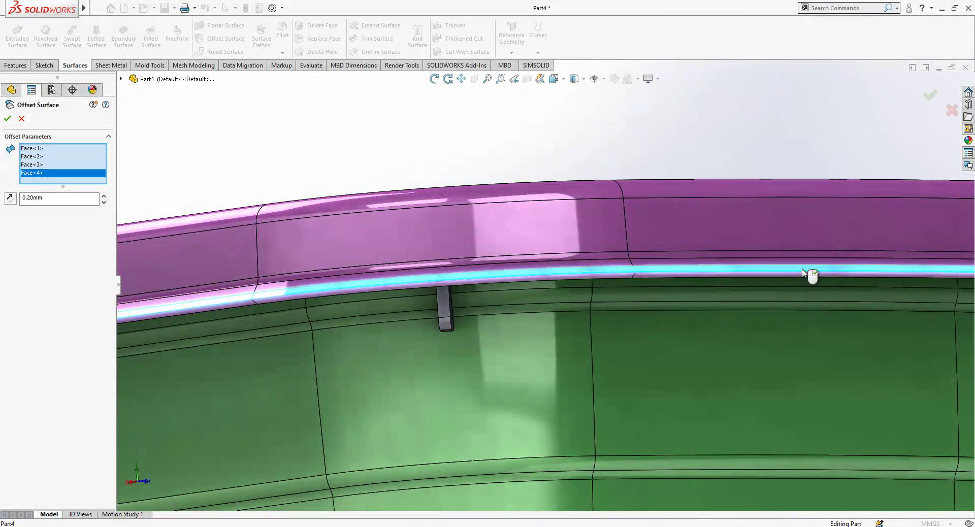
# Step: Extend the offset selection with the strip faces around the following lid corner and along the opposite side
pyautogui.scroll(4, 807, 277)
pyautogui.scroll(-5, 751, 283)
pyautogui.scroll(-2, 711, 297)
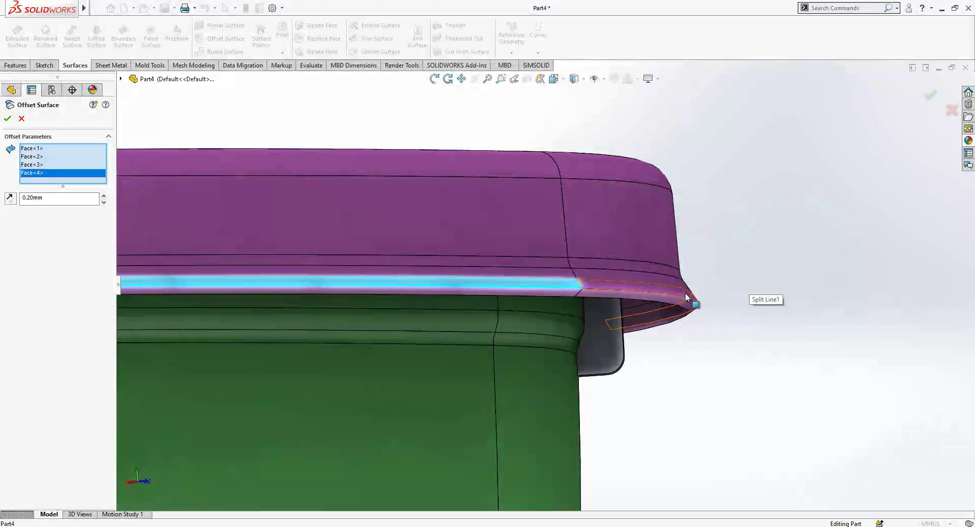
pyautogui.click(690, 299)
pyautogui.moveTo(690, 300); pyautogui.dragTo(551, 314, button='middle')
pyautogui.scroll(4, 551, 314)
pyautogui.scroll(-4, 786, 328)
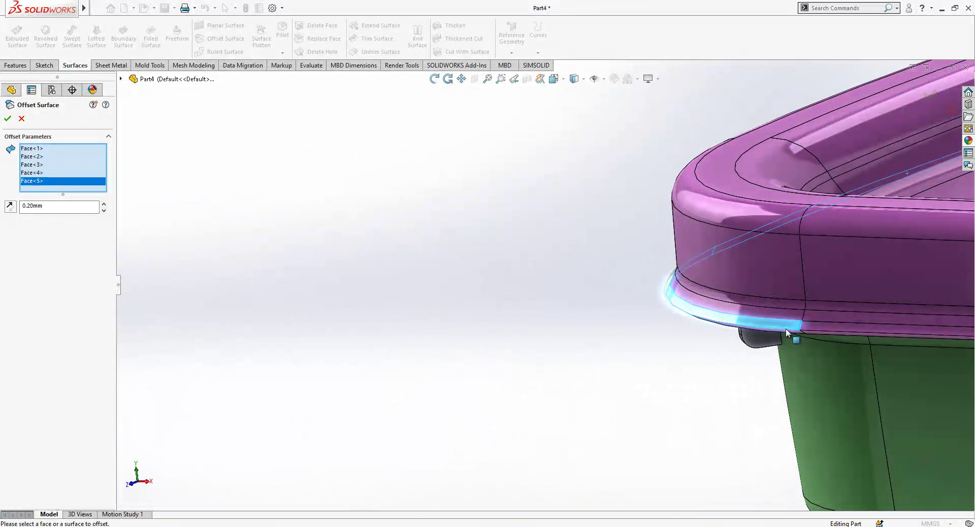
pyautogui.click(809, 331)
# Step: Select the final corner and side strip faces to complete the loop up to the pull tab, and accept the surface offset
pyautogui.scroll(4, 612, 325)
pyautogui.scroll(-6, 616, 325)
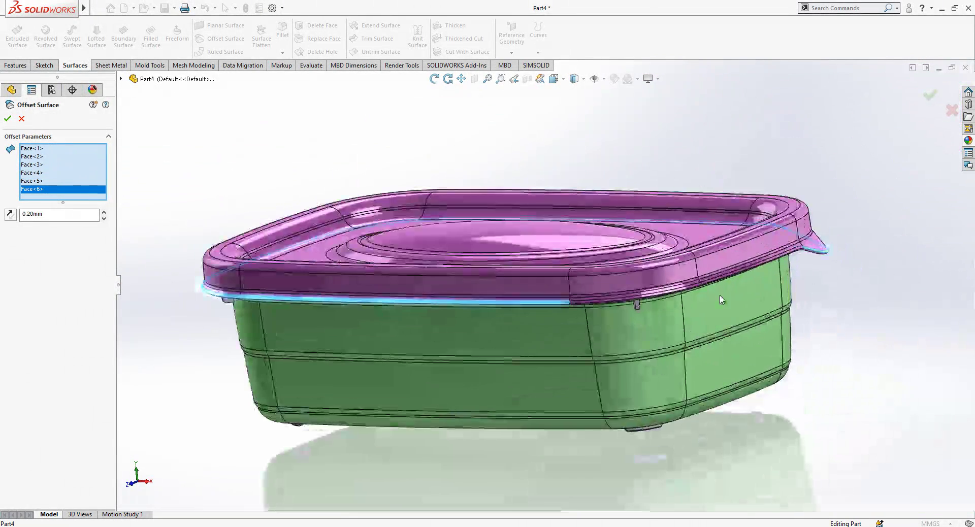
pyautogui.scroll(1, 612, 271)
pyautogui.click(632, 270)
pyautogui.click(653, 265)
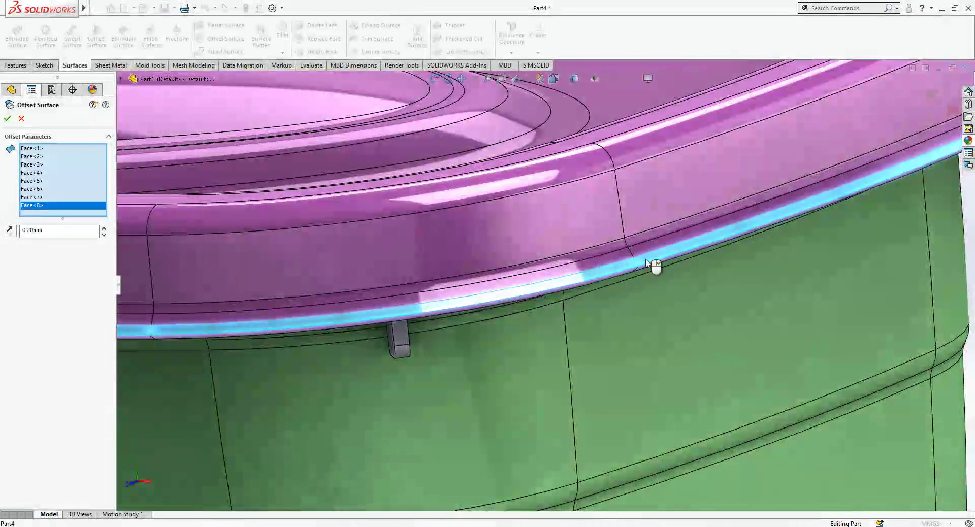
pyautogui.scroll(2, 737, 215)
pyautogui.scroll(1, 738, 216)
pyautogui.moveTo(738, 215); pyautogui.dragTo(711, 254, button='middle')
pyautogui.press('Return')
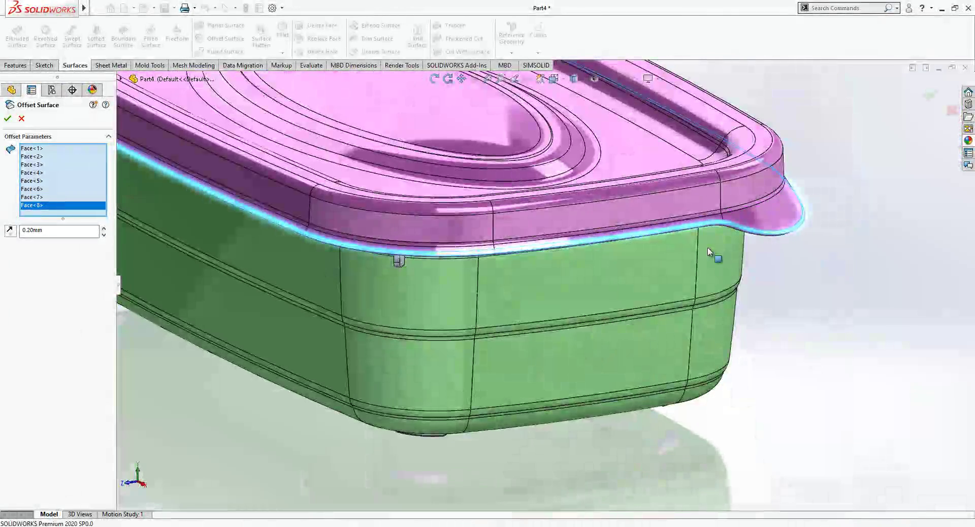
pyautogui.scroll(1, 450, 269)
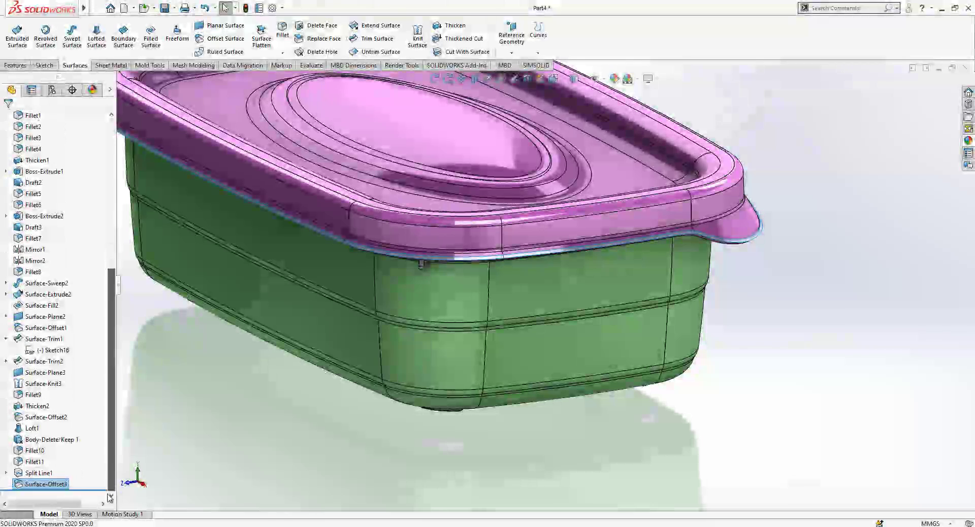
# Step: Thicken the offset strip surface by 0.22 mm with Auto-select off, merging the result only with the lid body
pyautogui.click(444, 26)
pyautogui.scroll(-6, 638, 229)
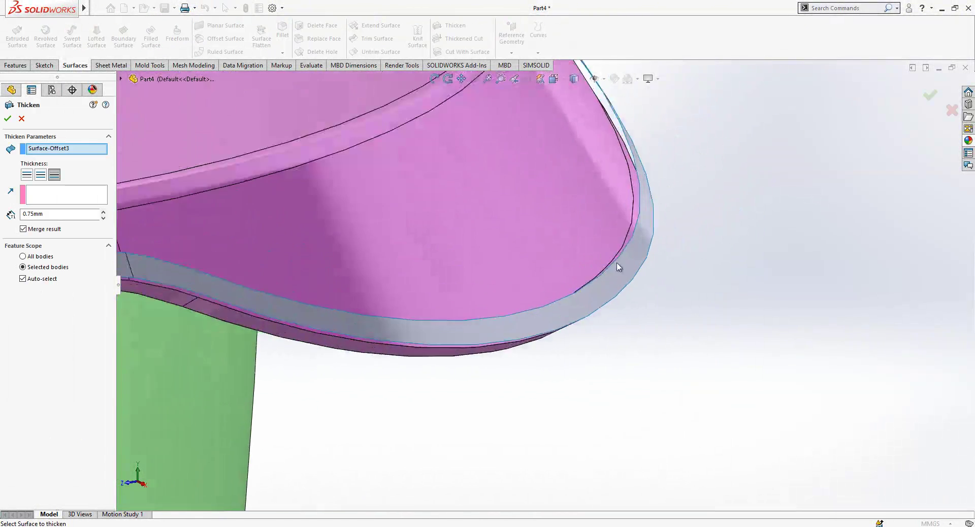
pyautogui.moveTo(620, 282)
pyautogui.mouseDown(button='middle')
pyautogui.moveTo(618, 203)
pyautogui.moveTo(616, 272)
pyautogui.mouseUp(button='middle')
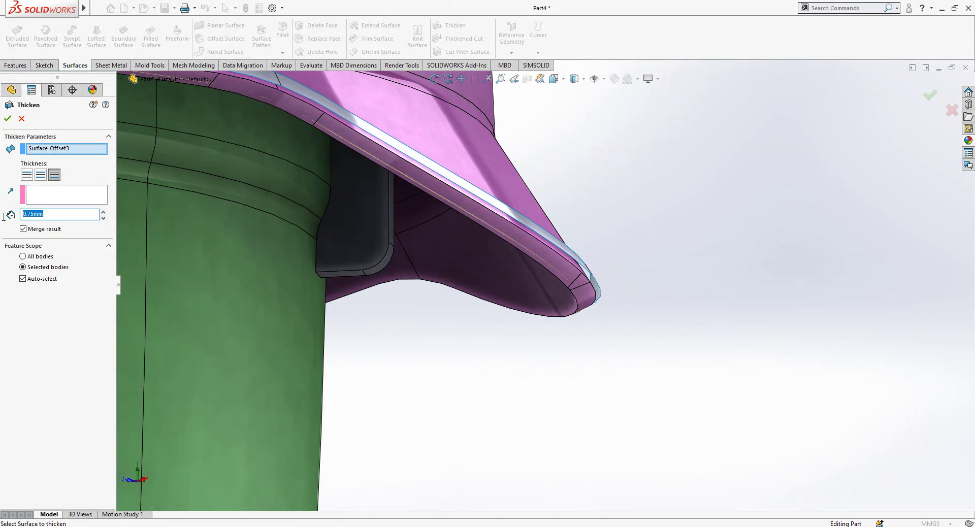
pyautogui.write('5')
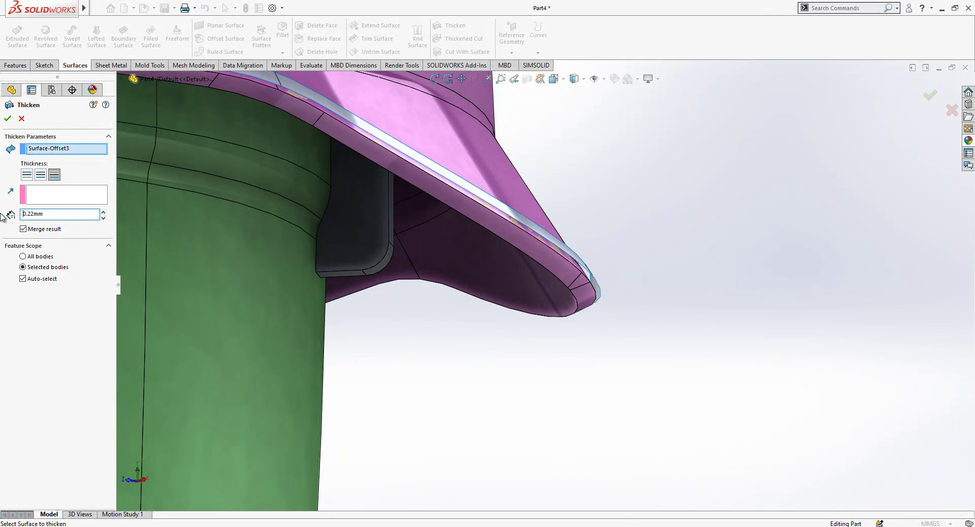
pyautogui.click(22, 278)
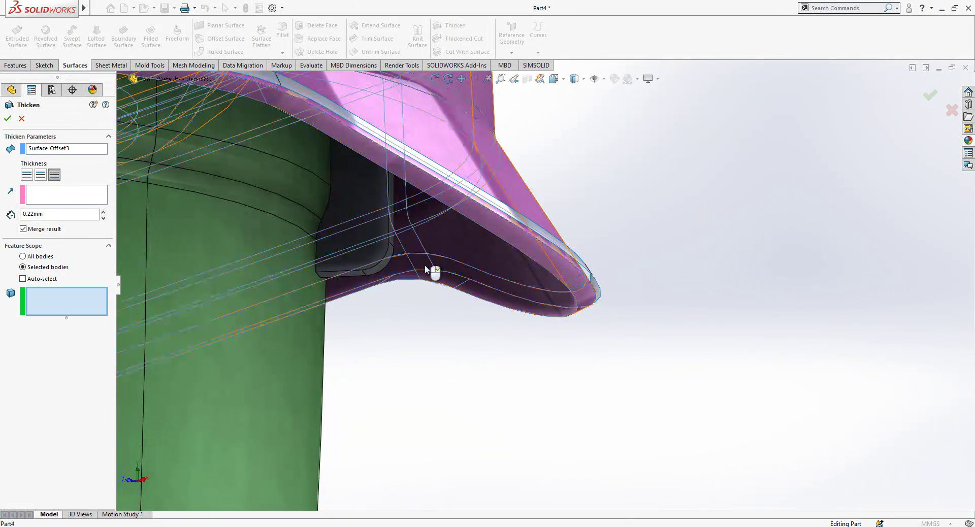
pyautogui.click(436, 273)
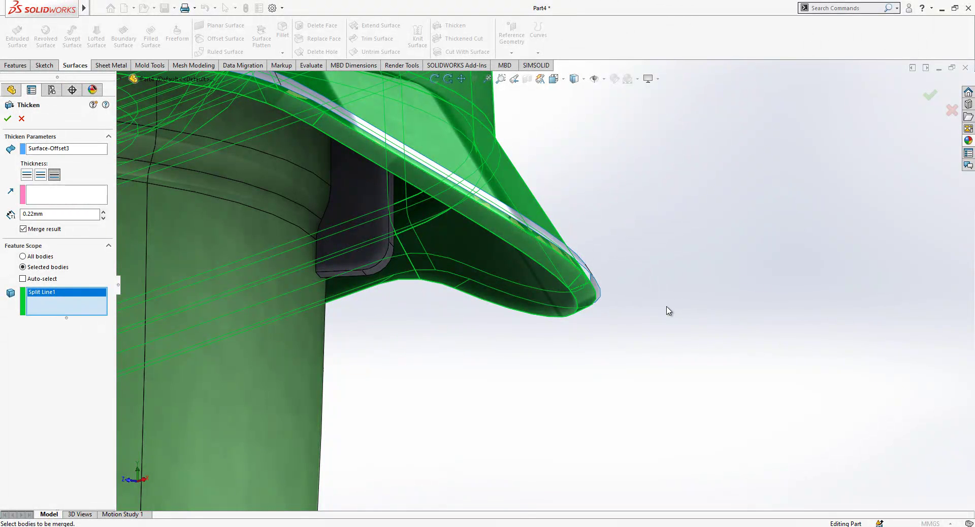
pyautogui.moveTo(661, 327); pyautogui.dragTo(584, 325, button='middle')
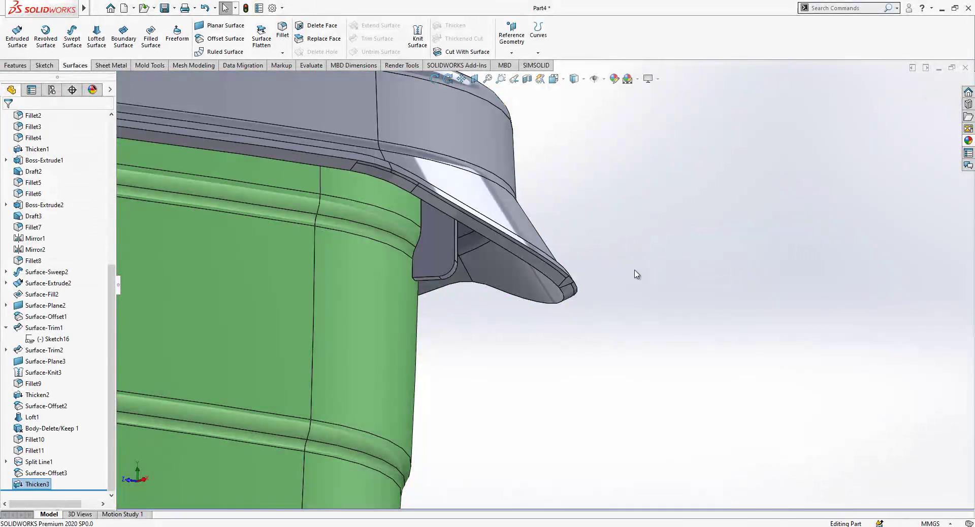
# Step: Fillet the edges of the thickened rim bead with a 0.25 mm radius, removing the unwanted third edge from the selection
pyautogui.moveTo(633, 272); pyautogui.dragTo(553, 289, button='middle')
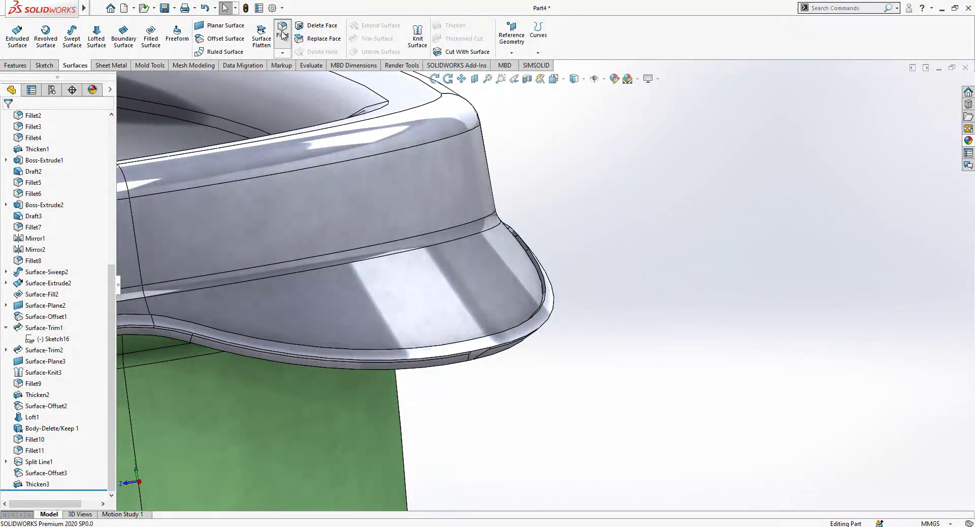
pyautogui.write('0.')
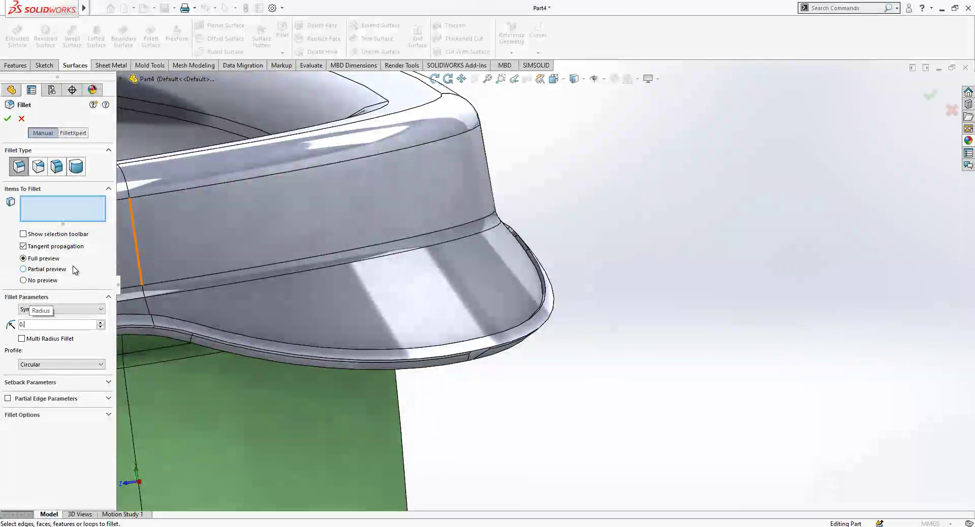
pyautogui.write('25')
pyautogui.press('Return')
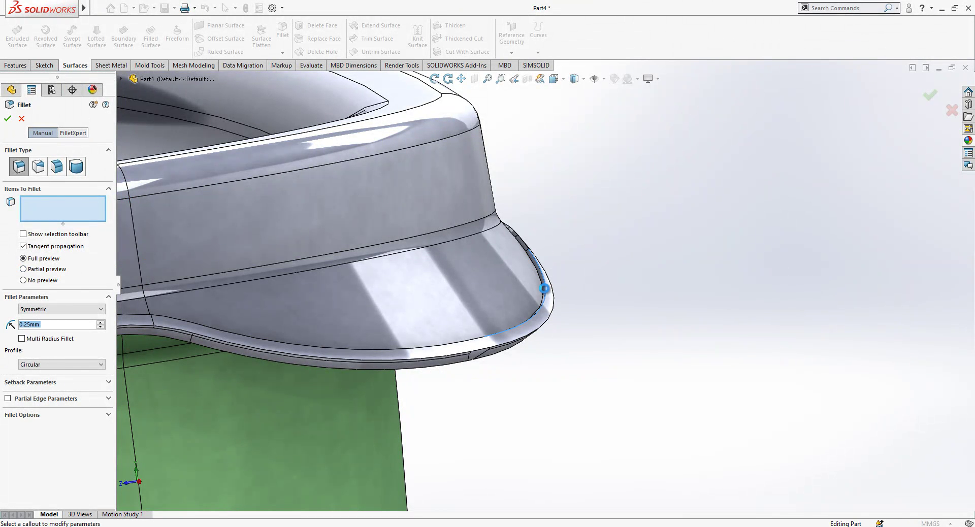
pyautogui.click(543, 288)
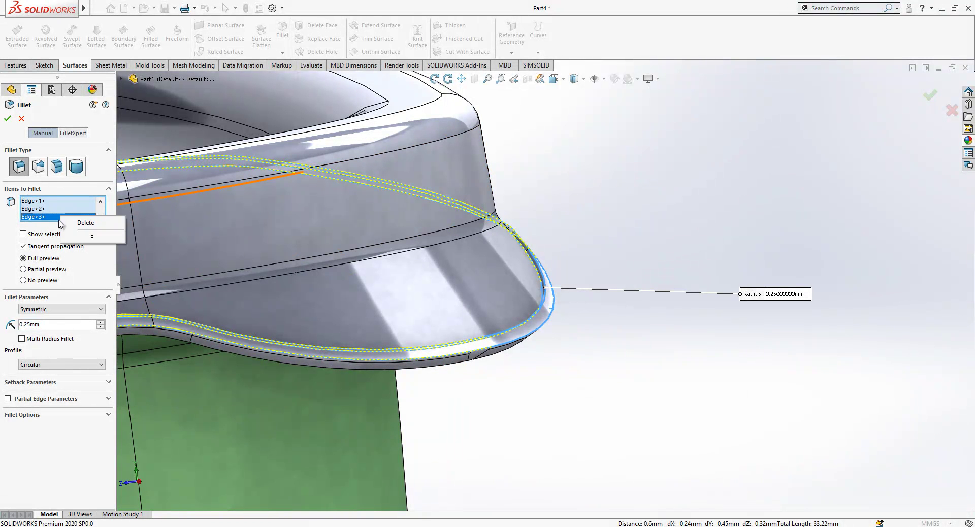
pyautogui.click(69, 224)
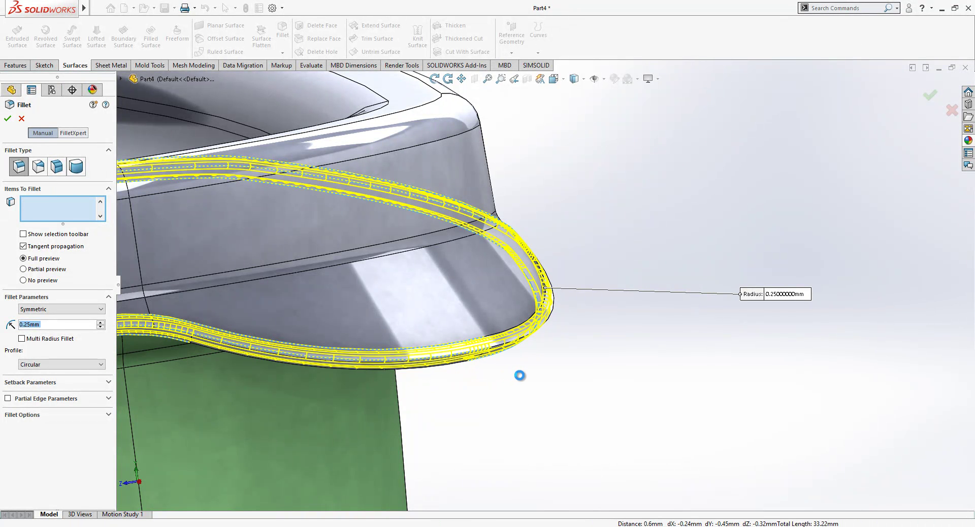
pyautogui.press('Escape')
# Step: Fillet the inner edge where the raised rim bead meets the pull tab surface with a 0.25 mm radius
pyautogui.scroll(-5, 531, 320)
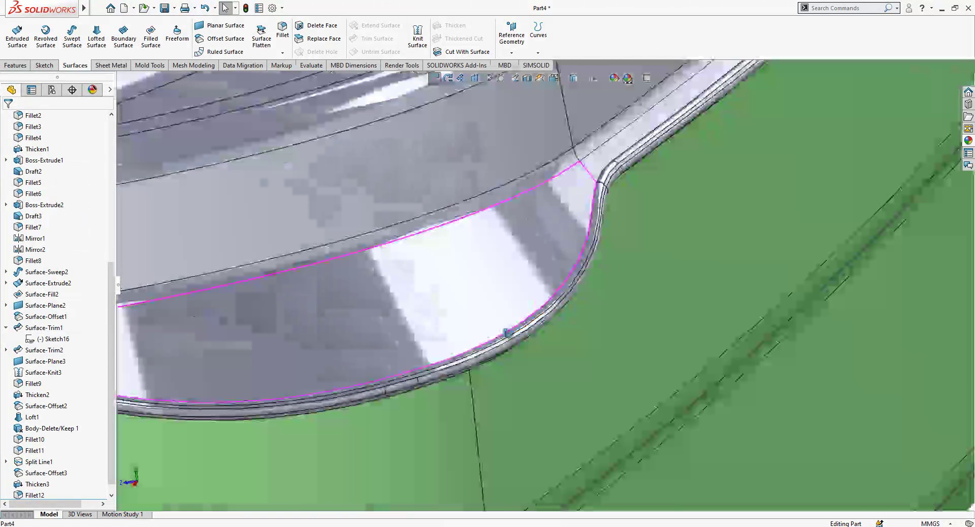
pyautogui.scroll(5, 507, 333)
pyautogui.scroll(-2, 540, 292)
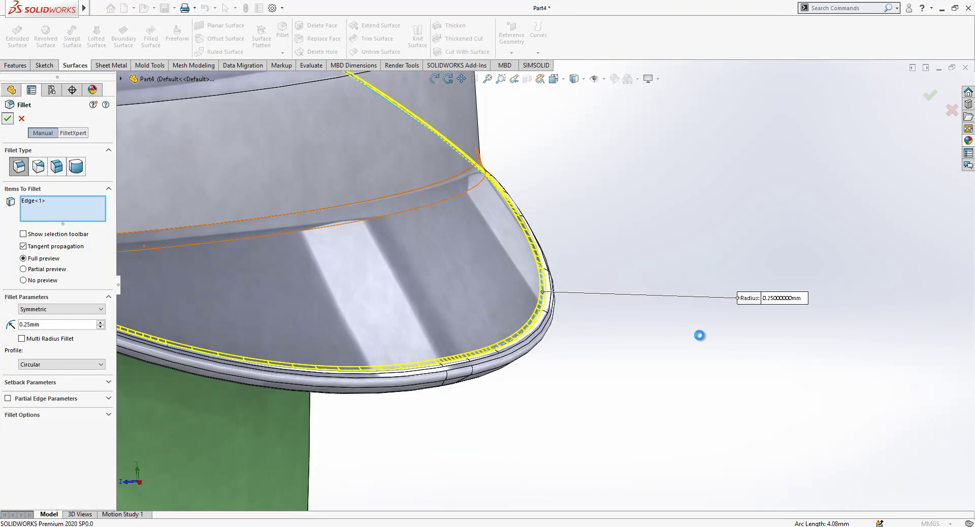
pyautogui.rightClick(658, 373)
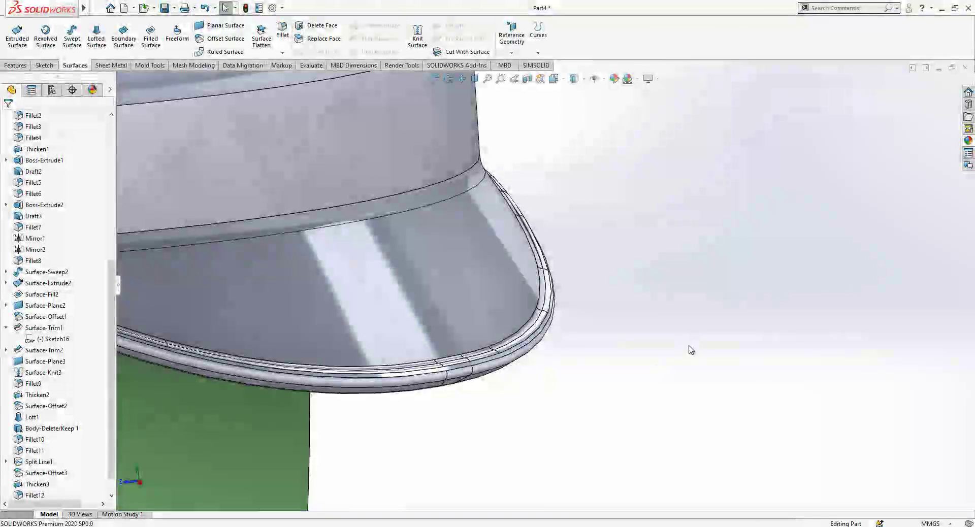
# Step: Turn on a section view of the container and examine how the lid rim sits over the container's lip
pyautogui.scroll(5, 702, 347)
pyautogui.scroll(7, 702, 346)
pyautogui.scroll(-4, 158, 266)
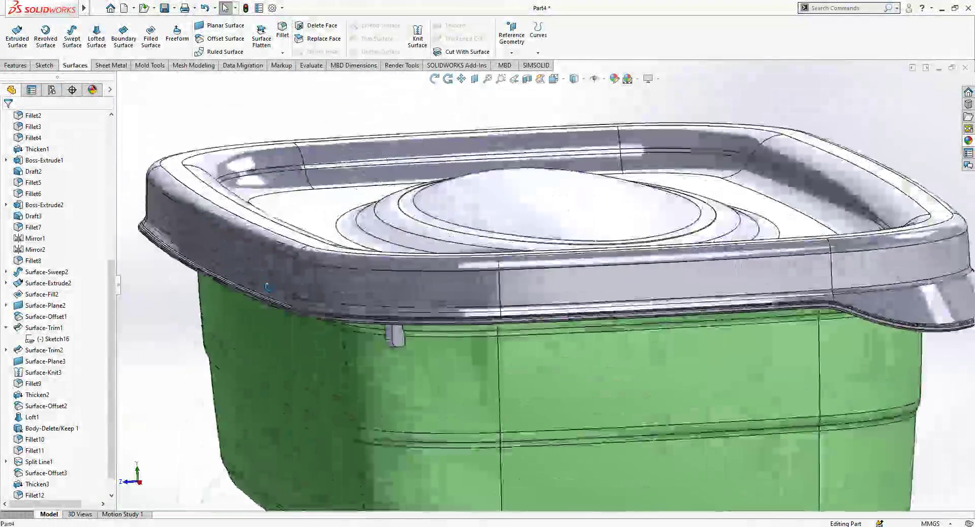
pyautogui.moveTo(214, 272); pyautogui.dragTo(368, 249, button='middle')
pyautogui.scroll(5, 368, 249)
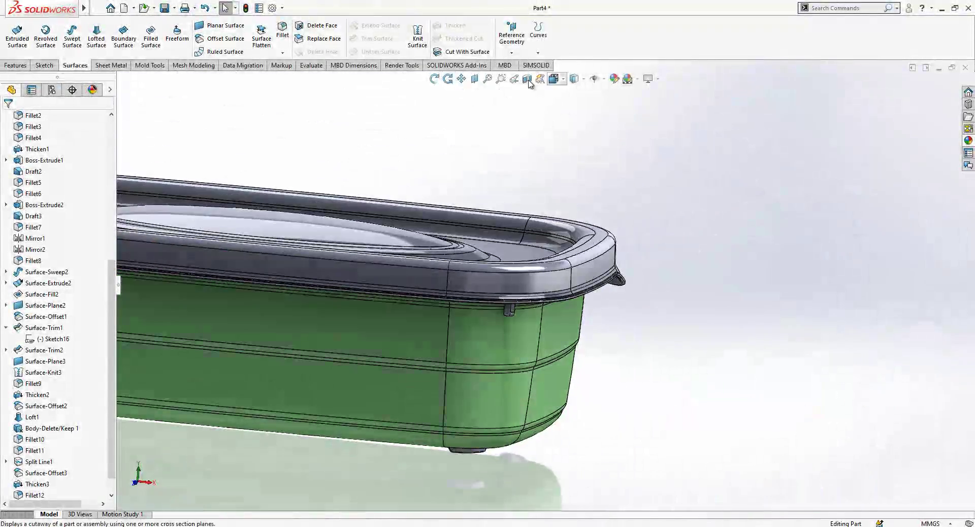
pyautogui.click(527, 78)
pyautogui.press('Return')
pyautogui.moveTo(457, 264); pyautogui.dragTo(366, 276, button='middle')
pyautogui.scroll(-10, 540, 296)
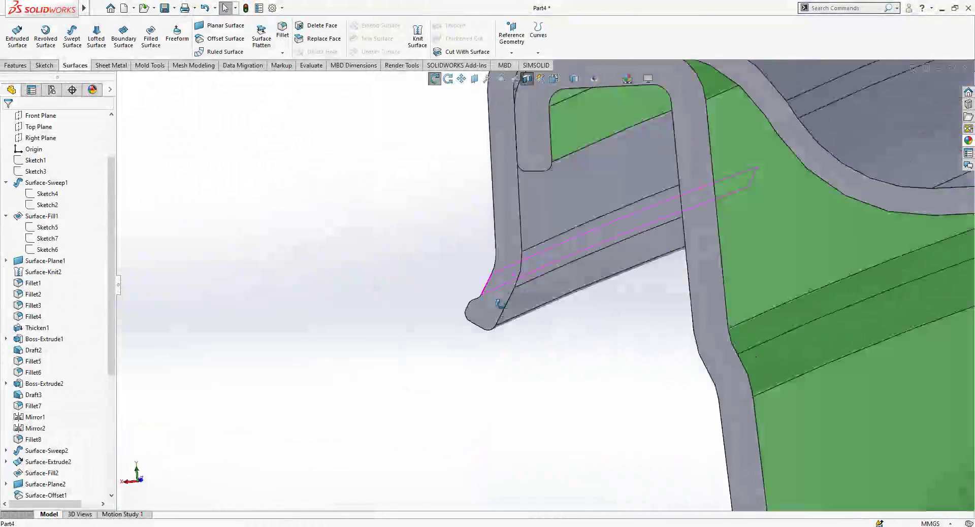
pyautogui.scroll(3, 506, 305)
pyautogui.moveTo(507, 294); pyautogui.dragTo(577, 198, button='middle')
# Step: Create a reference plane parallel to the lid rim's flat top face, passing through the lower corner point of the container's lip
pyautogui.click(577, 198)
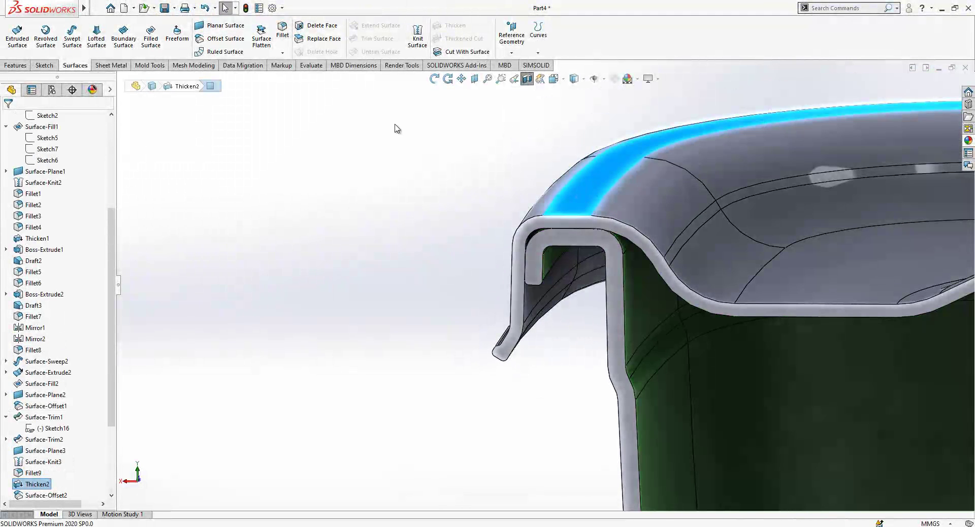
pyautogui.click(460, 269)
pyautogui.moveTo(461, 269); pyautogui.dragTo(449, 178, button='middle')
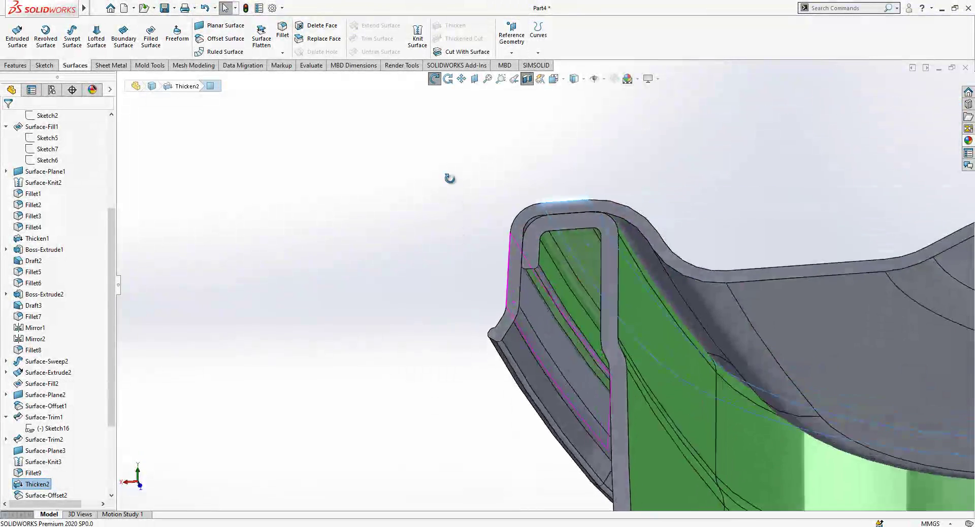
pyautogui.click(512, 38)
pyautogui.click(528, 65)
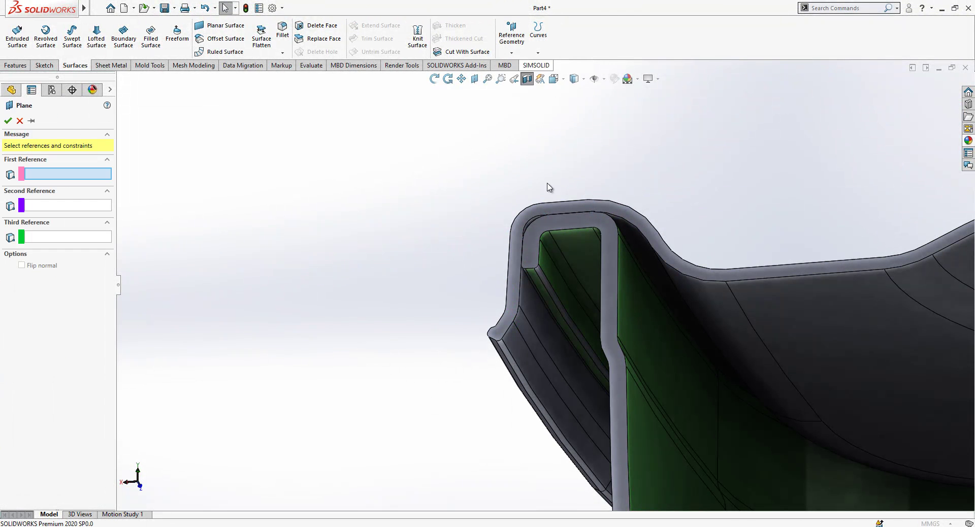
pyautogui.moveTo(555, 216); pyautogui.dragTo(529, 283, button='middle')
pyautogui.click(577, 188)
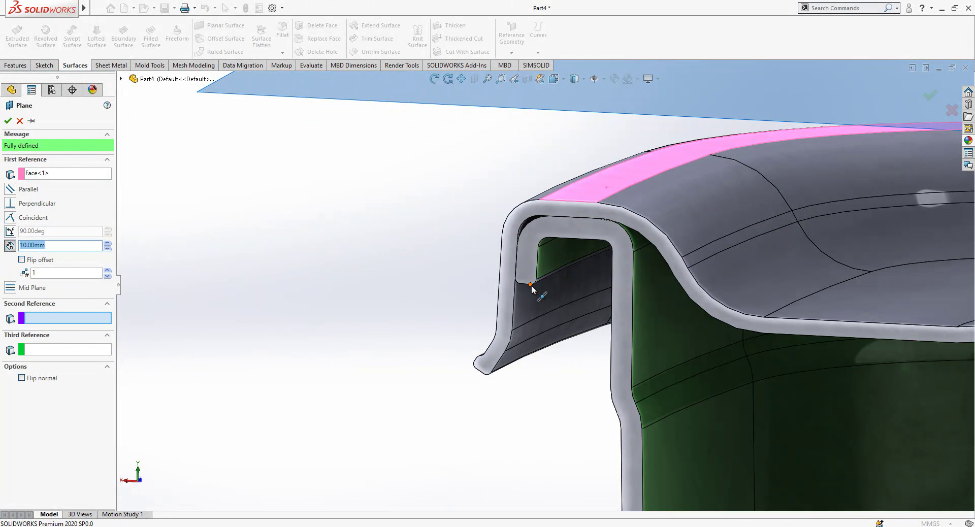
pyautogui.click(531, 285)
pyautogui.click(7, 121)
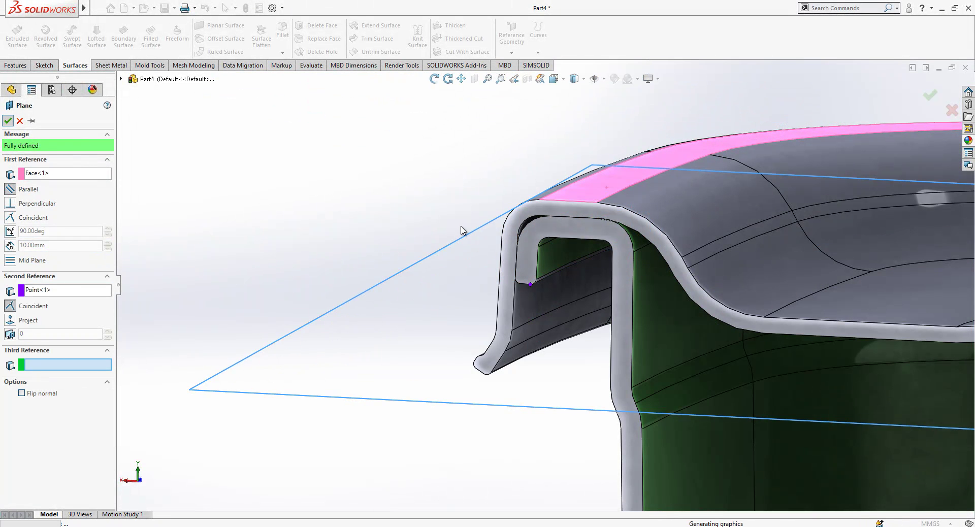
# Step: Hide the container body and turn off the section view to expose the lid's underside
pyautogui.click(635, 302)
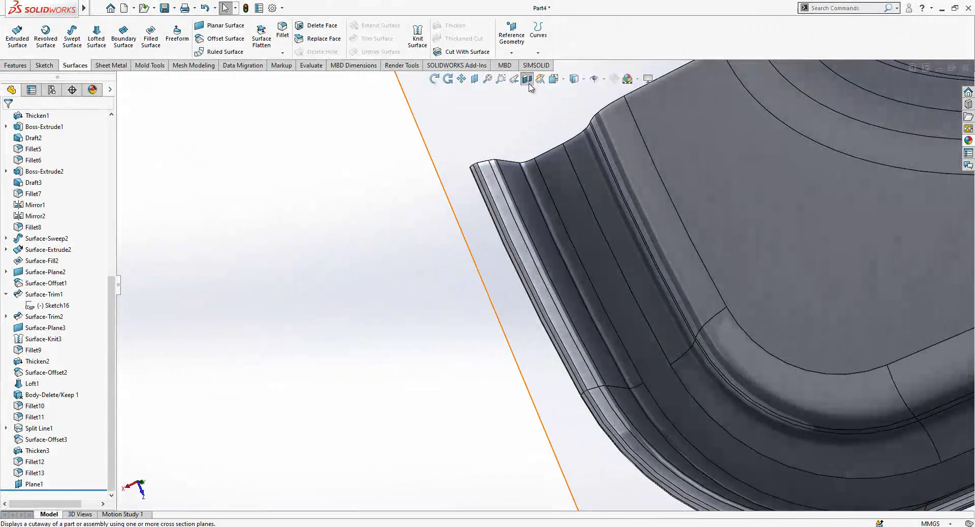
pyautogui.scroll(5, 561, 283)
pyautogui.moveTo(594, 309); pyautogui.dragTo(649, 156, button='middle')
pyautogui.scroll(-2, 650, 157)
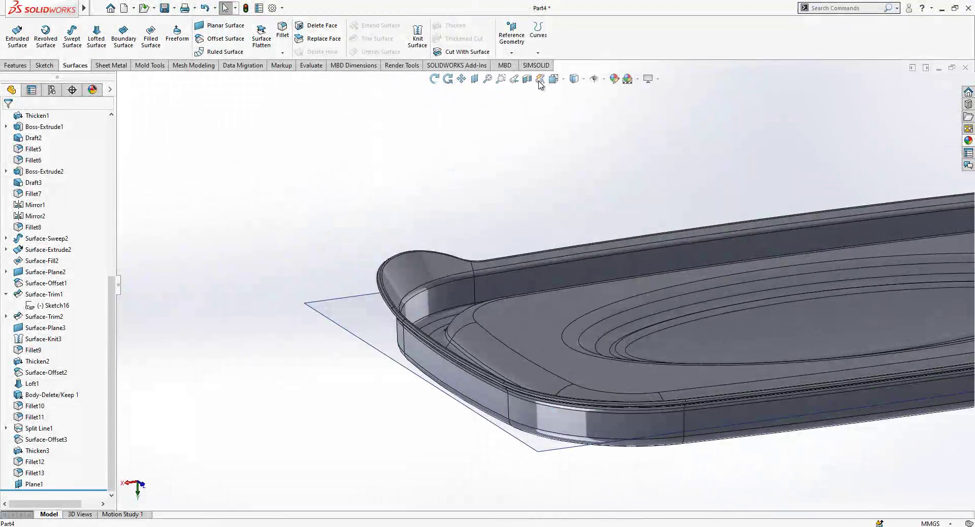
# Step: Start an Intersection split line with the new reference plane as the splitting tool
pyautogui.click(531, 43)
pyautogui.click(551, 63)
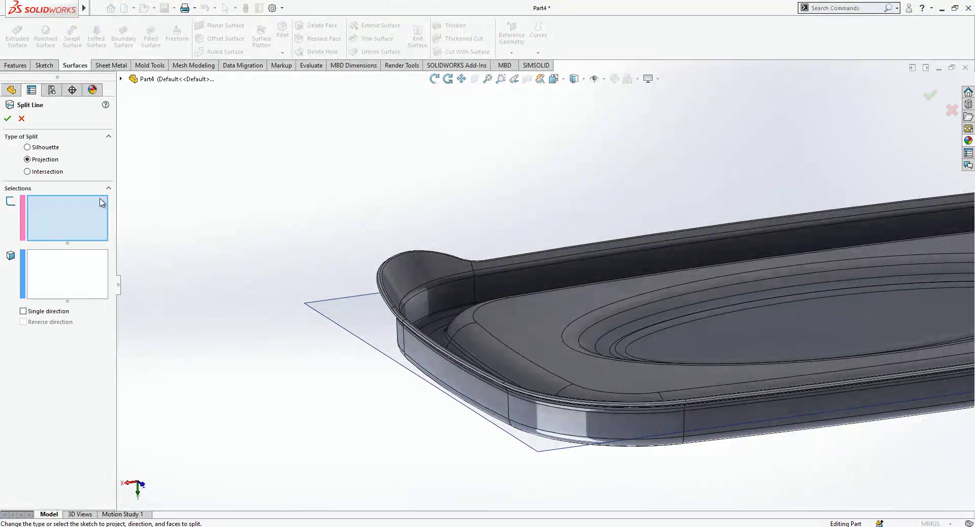
pyautogui.click(62, 173)
pyautogui.click(353, 312)
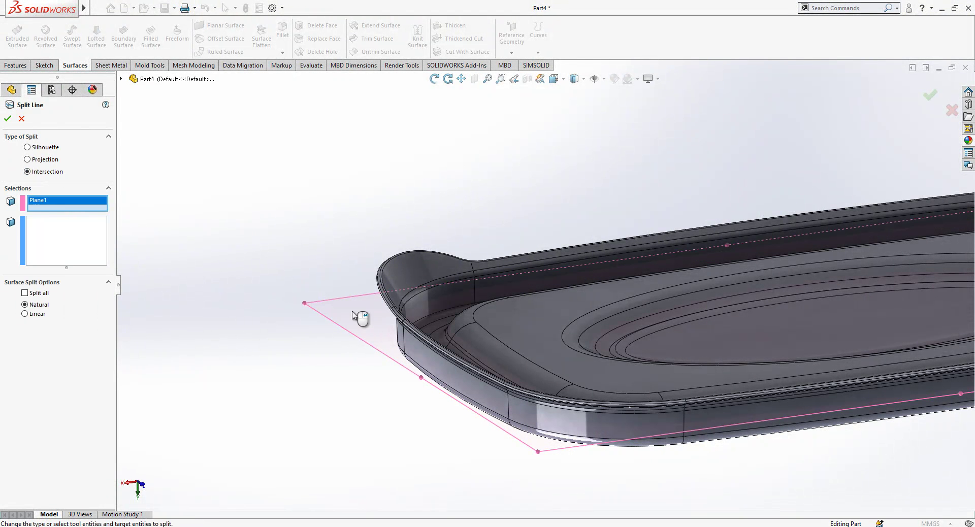
pyautogui.click(84, 247)
# Step: Add the lid's inner side-wall faces along the first long side and around the end corners to the faces being split
pyautogui.click(439, 298)
pyautogui.click(491, 288)
pyautogui.scroll(3, 627, 277)
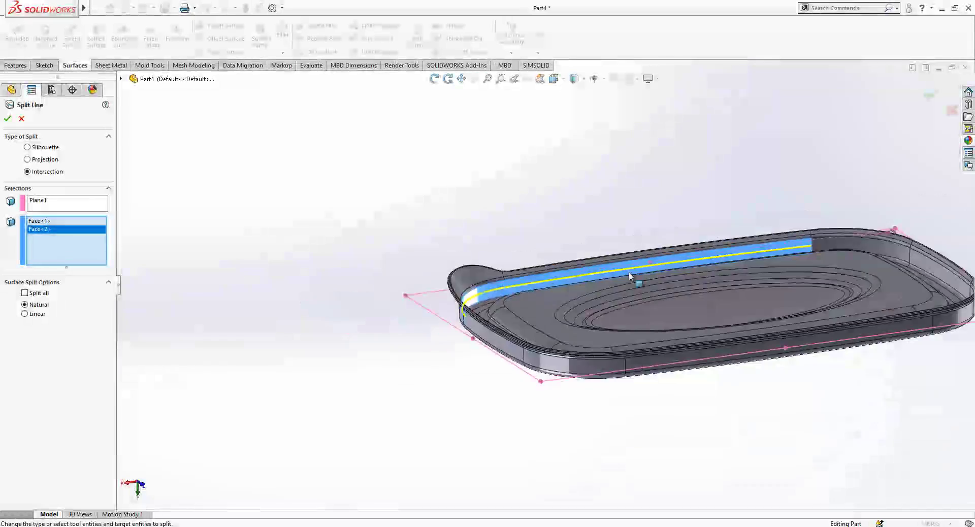
pyautogui.scroll(-3, 932, 246)
pyautogui.click(888, 272)
pyautogui.click(881, 279)
pyautogui.moveTo(882, 279); pyautogui.dragTo(700, 327, button='middle')
pyautogui.scroll(-2, 497, 241)
pyautogui.click(425, 276)
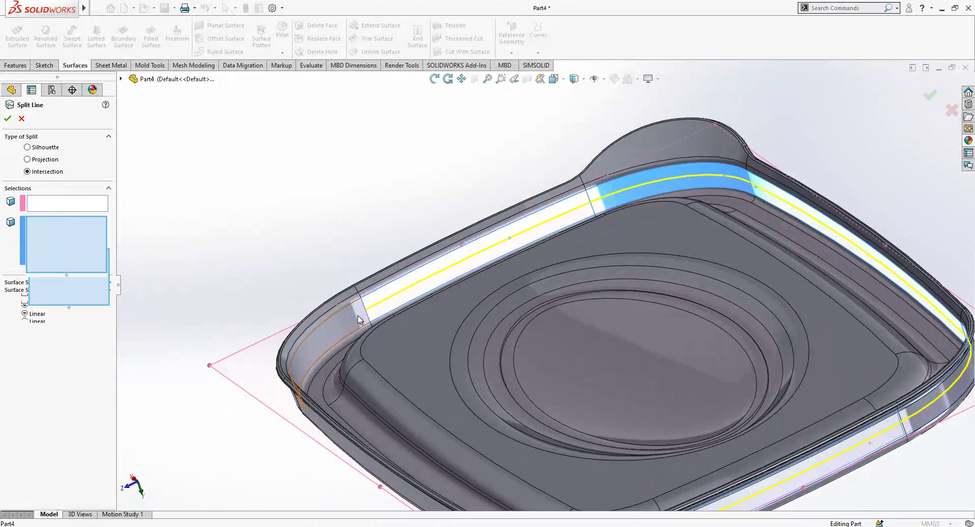
# Step: Add the remaining inner corner and long-side wall faces to close the loop around the lid, and accept the split line
pyautogui.scroll(3, 383, 315)
pyautogui.click(383, 315)
pyautogui.moveTo(283, 366); pyautogui.dragTo(277, 438, button='middle')
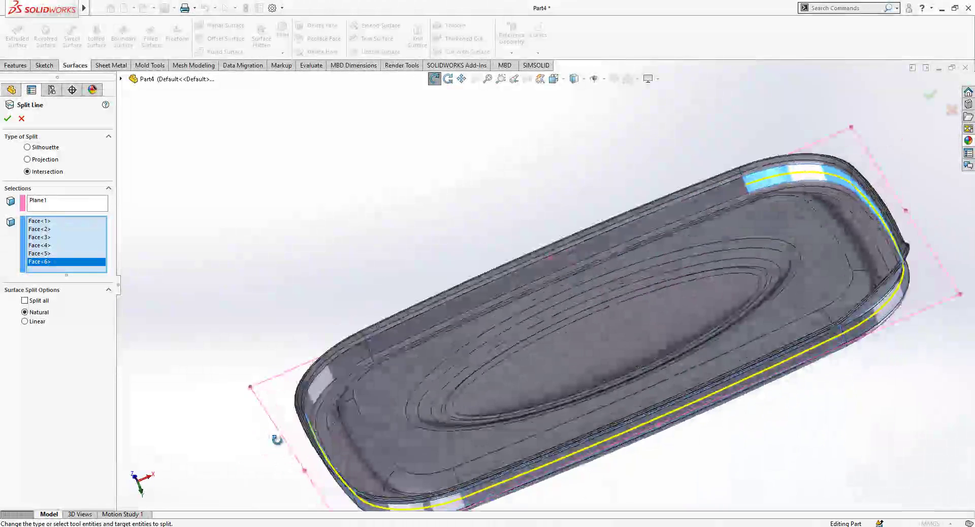
pyautogui.click(351, 366)
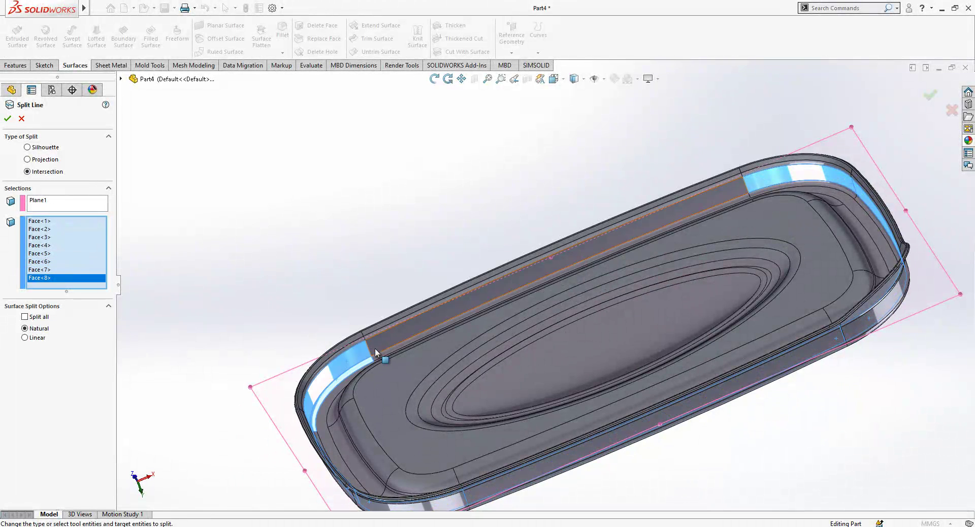
pyautogui.click(373, 367)
pyautogui.scroll(2, 450, 335)
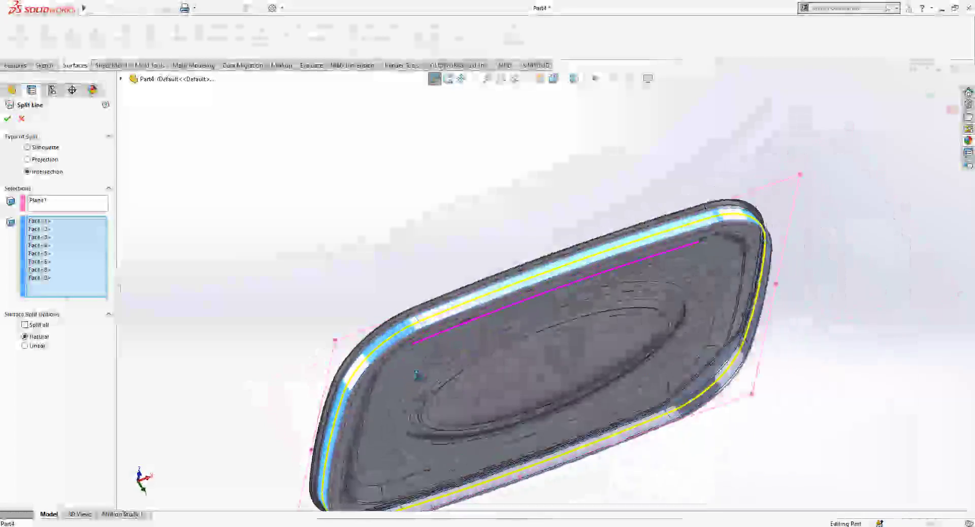
pyautogui.moveTo(450, 335); pyautogui.dragTo(444, 301, button='middle')
pyautogui.rightClick(433, 234)
pyautogui.moveTo(433, 233); pyautogui.dragTo(520, 132, button='middle')
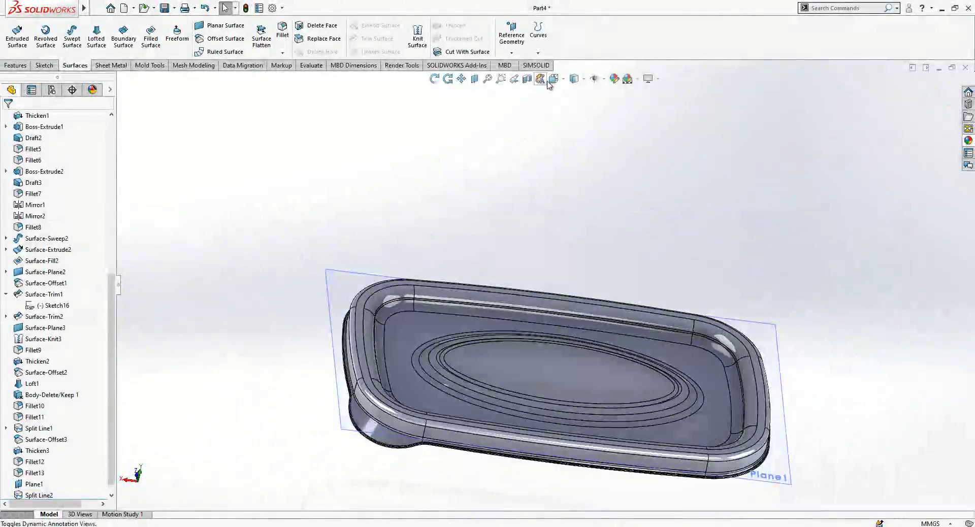
# Step: View the lid from the Back, shaded without edges, and section it to show the rim profile
pyautogui.click(554, 78)
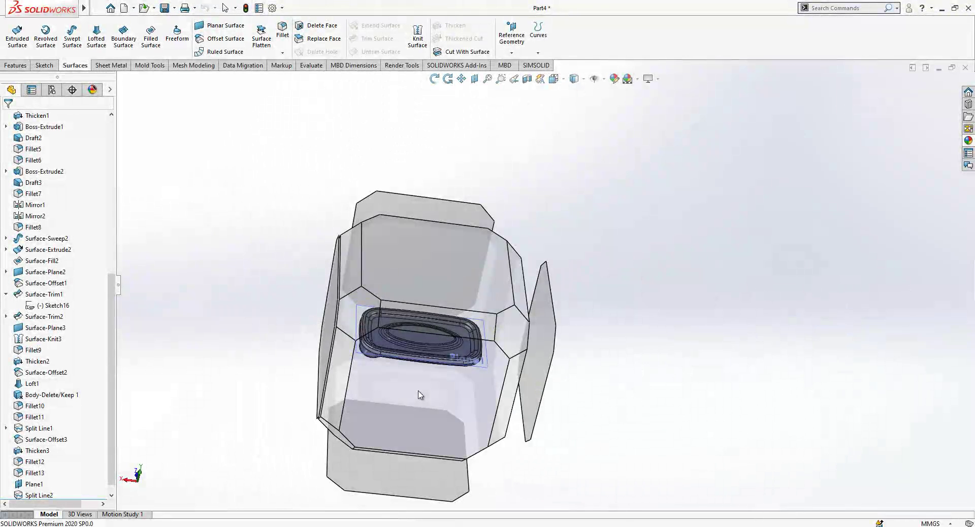
pyautogui.click(575, 78)
pyautogui.click(577, 90)
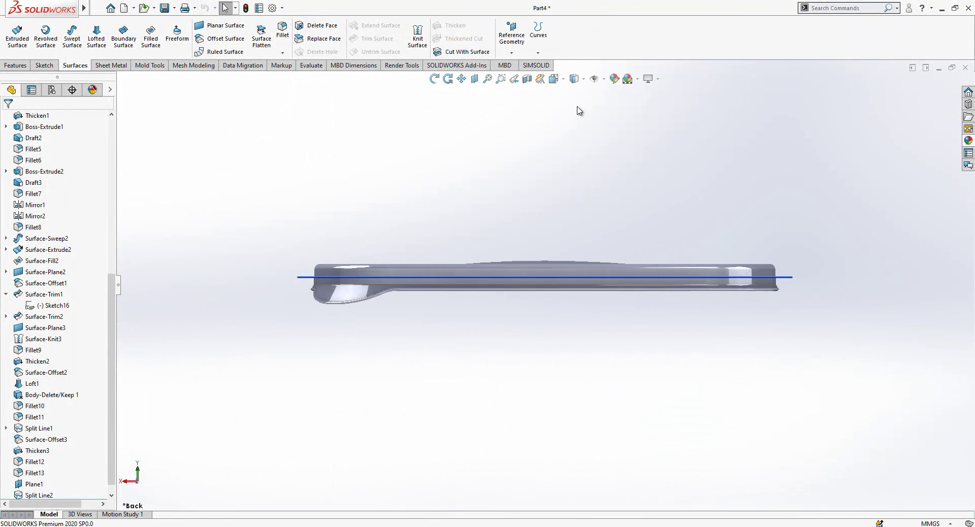
pyautogui.click(528, 79)
pyautogui.press('Return')
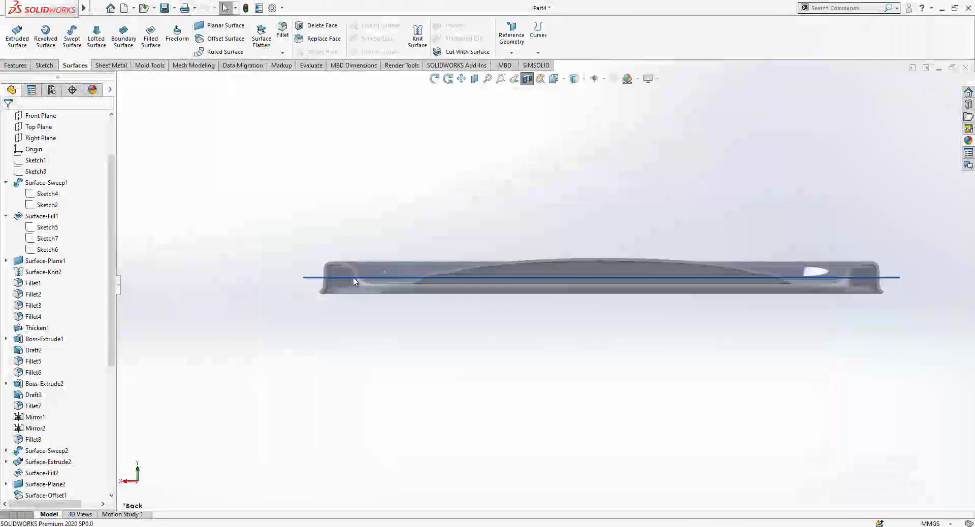
pyautogui.scroll(3, 365, 276)
pyautogui.scroll(2, 106, 245)
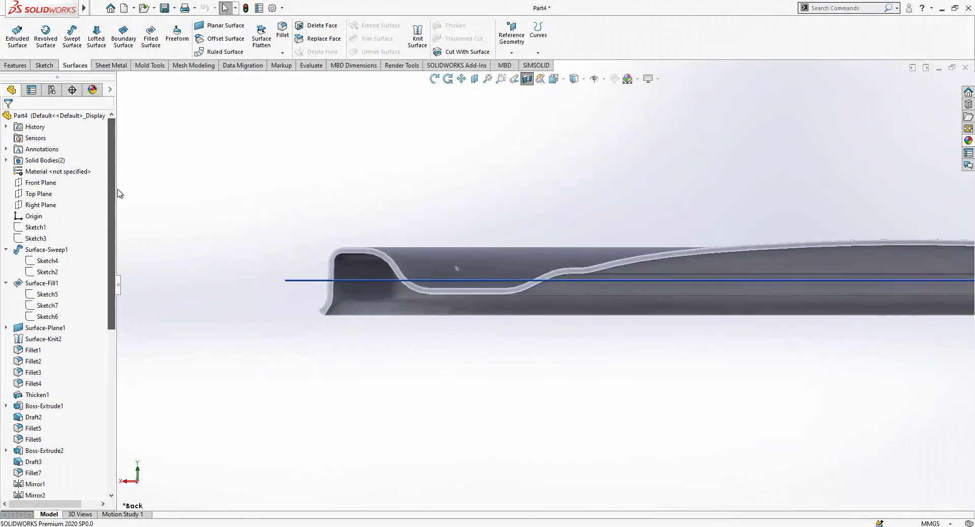
# Step: Show the hidden container body again beneath the lid
pyautogui.click(61, 158)
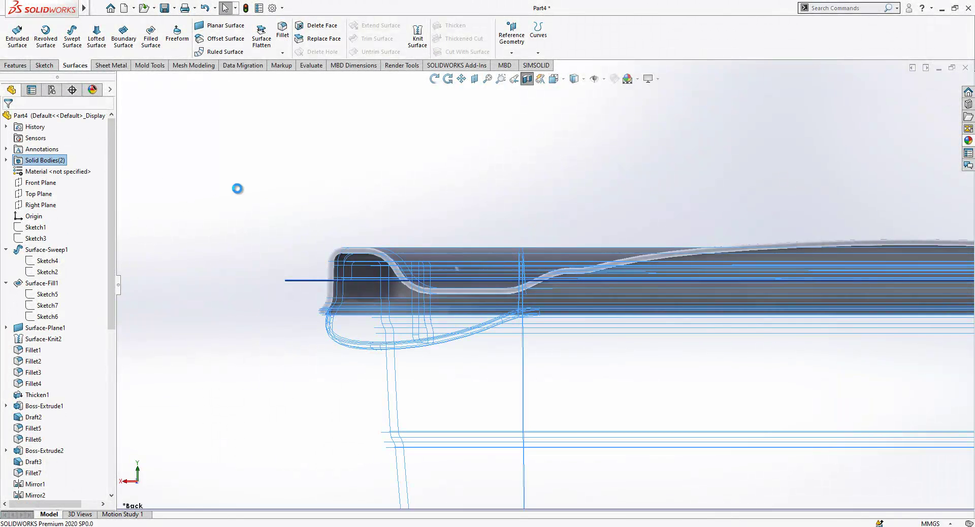
pyautogui.click(250, 205)
pyautogui.click(70, 159)
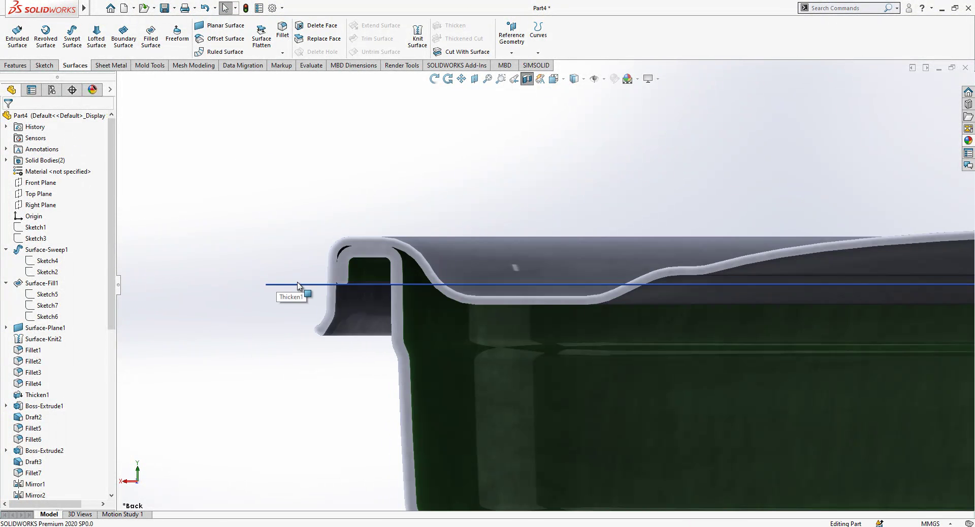
# Step: Hide the reference plane and set the display style to shaded with edges
pyautogui.click(307, 285)
pyautogui.click(361, 256)
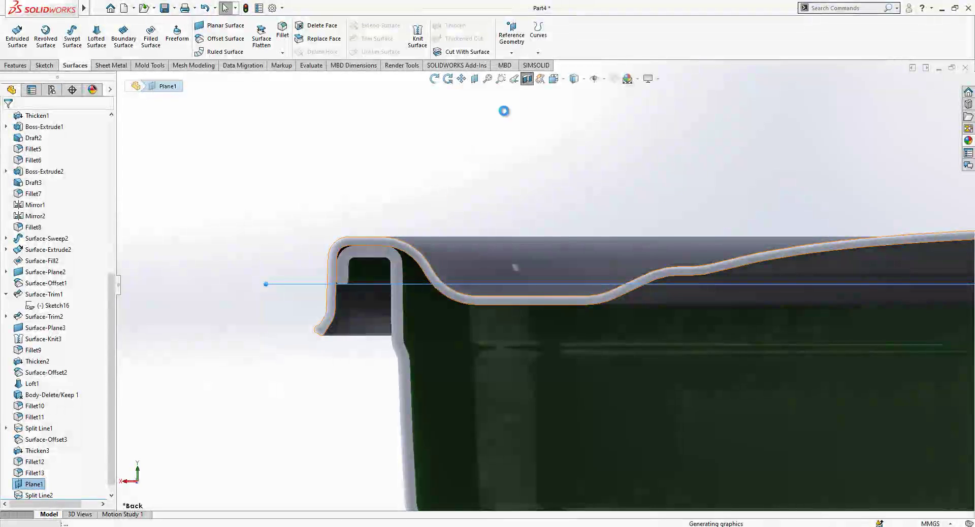
pyautogui.click(577, 78)
pyautogui.click(575, 94)
pyautogui.scroll(-3, 370, 284)
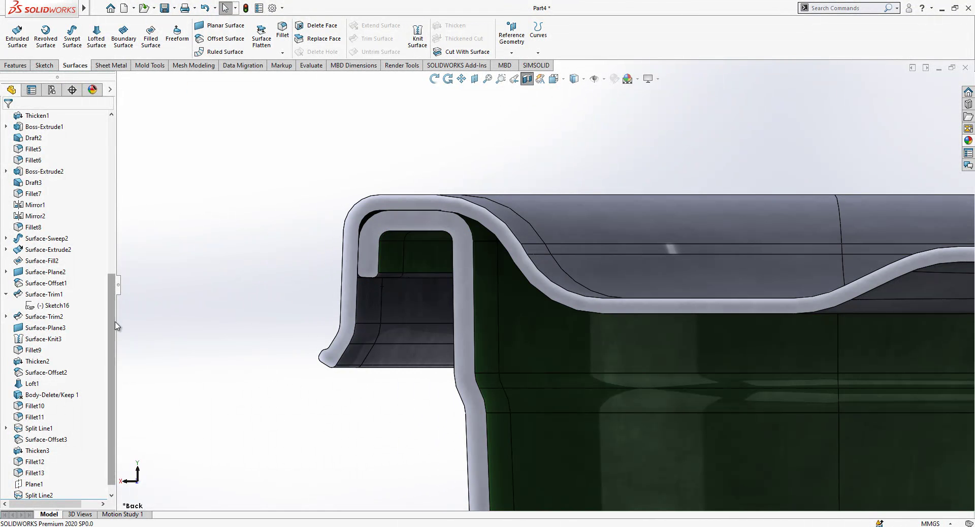
# Step: Try sketching a three-point arc of about 1.02 mm radius on the Front Plane, against the lid's inner wall just below the container's lip
pyautogui.scroll(8, 102, 238)
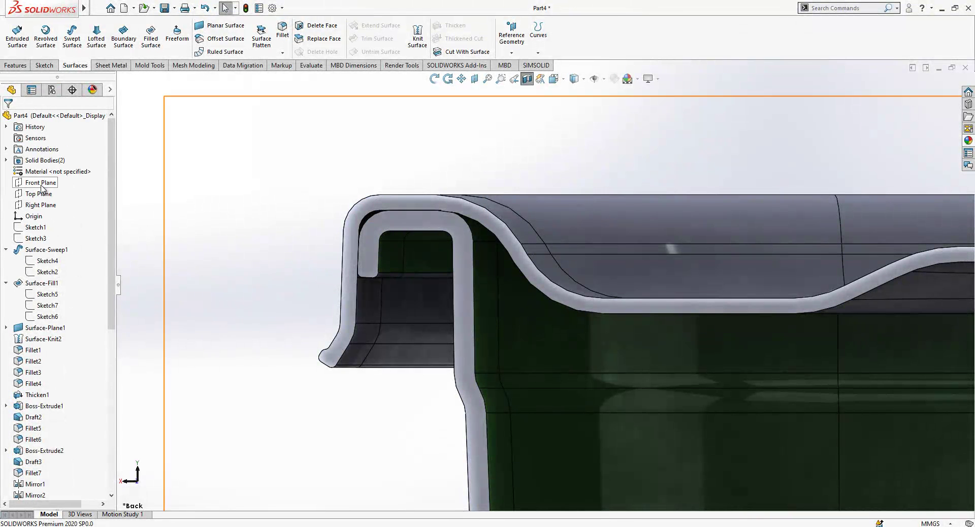
pyautogui.click(42, 183)
pyautogui.click(65, 170)
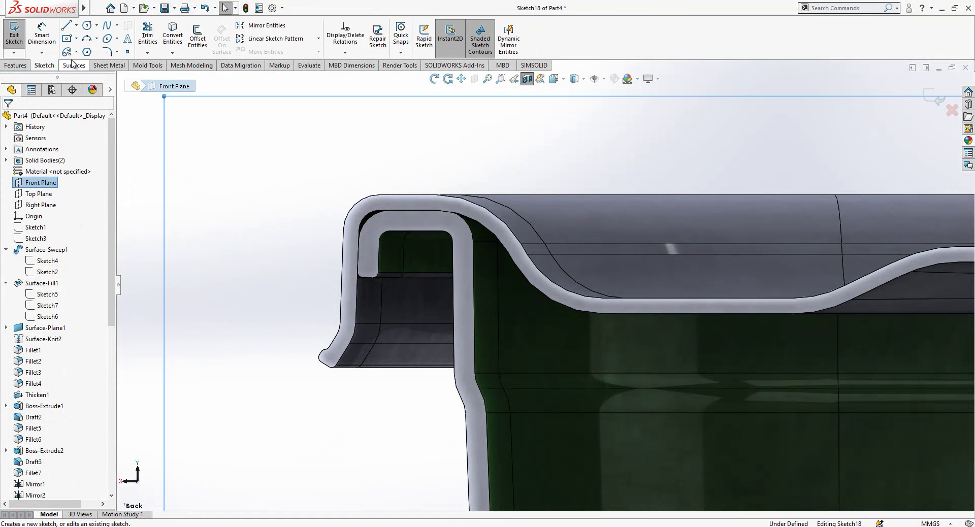
pyautogui.click(86, 39)
pyautogui.scroll(-2, 386, 279)
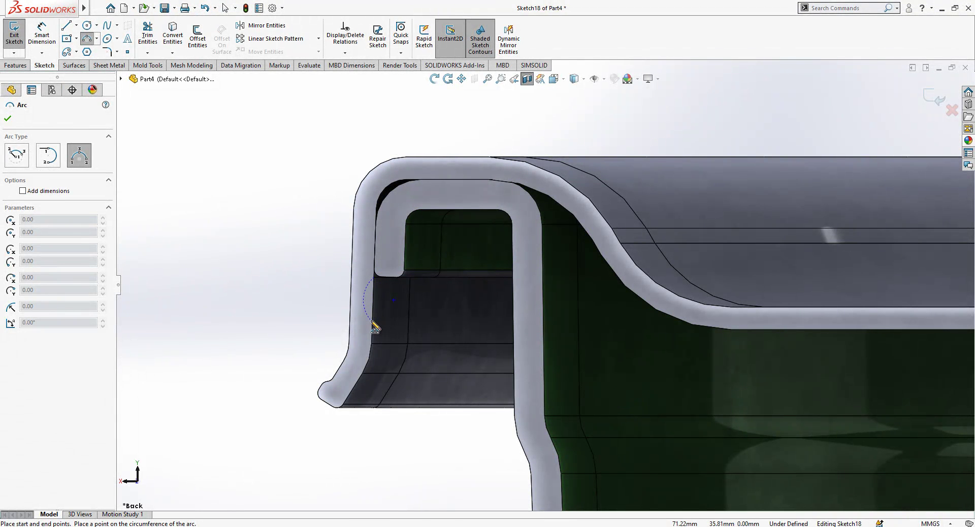
pyautogui.click(385, 315)
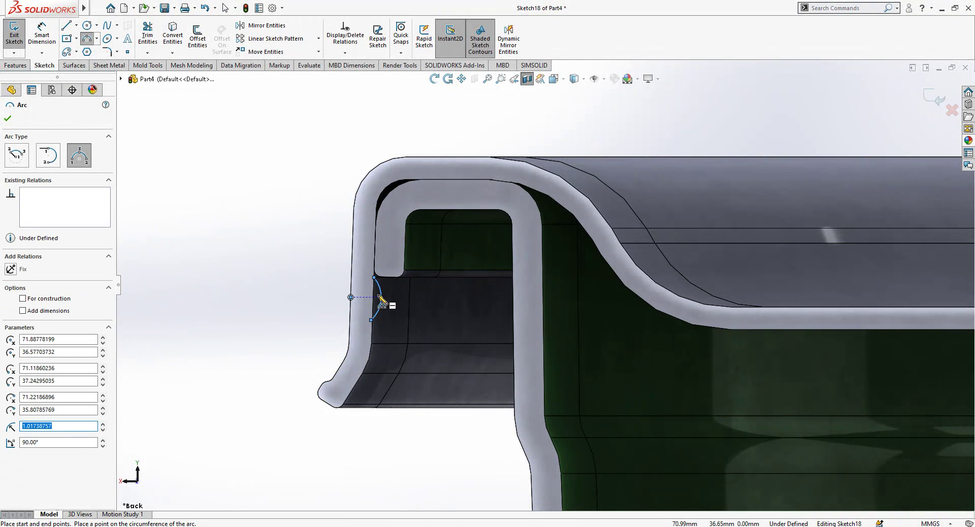
pyautogui.press('Escape')
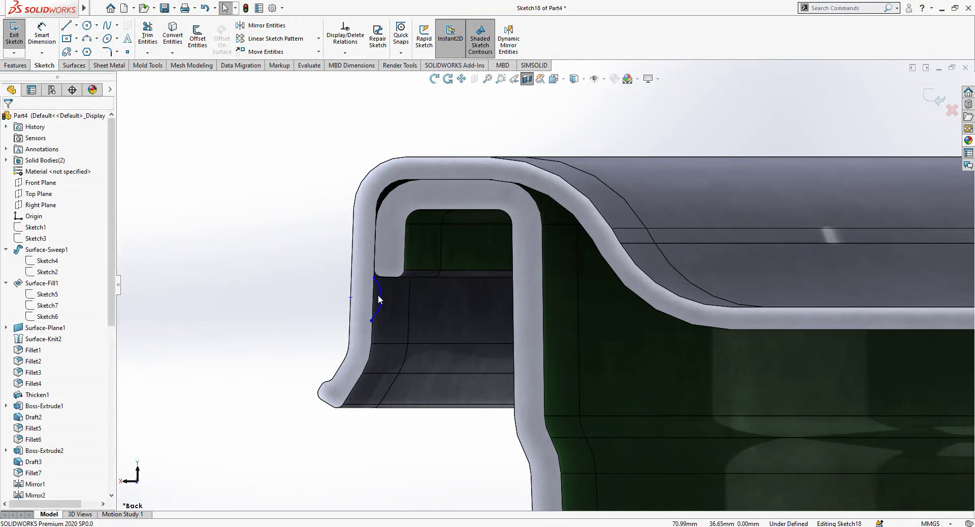
# Step: Reposition the arc's lower endpoint near the lid's inner wall, delete the arc, and leave the sketch
pyautogui.click(369, 321)
pyautogui.moveTo(371, 320)
pyautogui.mouseDown()
pyautogui.moveTo(398, 325)
pyautogui.moveTo(366, 327)
pyautogui.moveTo(374, 324)
pyautogui.mouseUp()
pyautogui.press('Escape')
pyautogui.scroll(-1, 375, 294)
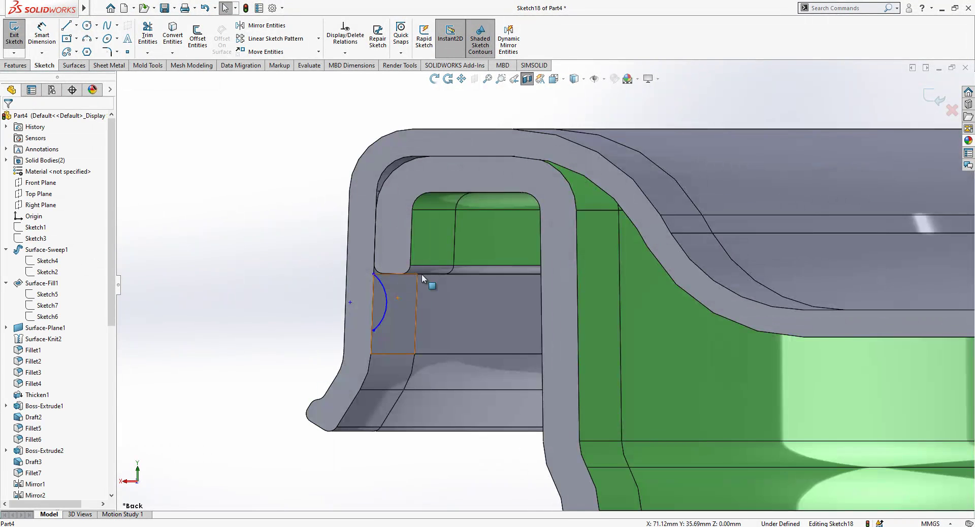
pyautogui.press('l')
pyautogui.click(386, 308)
pyautogui.press('Delete')
pyautogui.scroll(2, 387, 307)
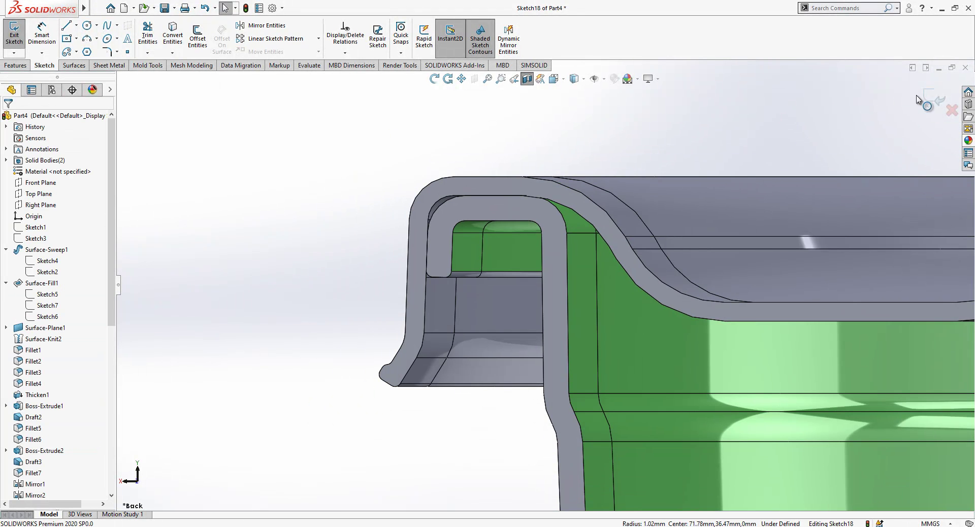
pyautogui.hotkey('ctrl', 'b')
pyautogui.moveTo(474, 276); pyautogui.dragTo(463, 254, button='middle')
pyautogui.click(515, 51)
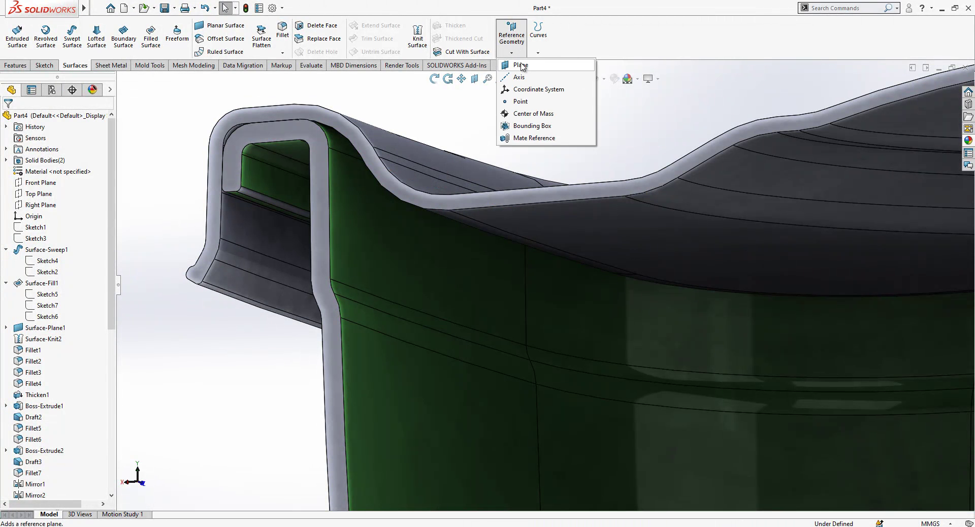
pyautogui.click(39, 194)
pyautogui.scroll(8, 572, 296)
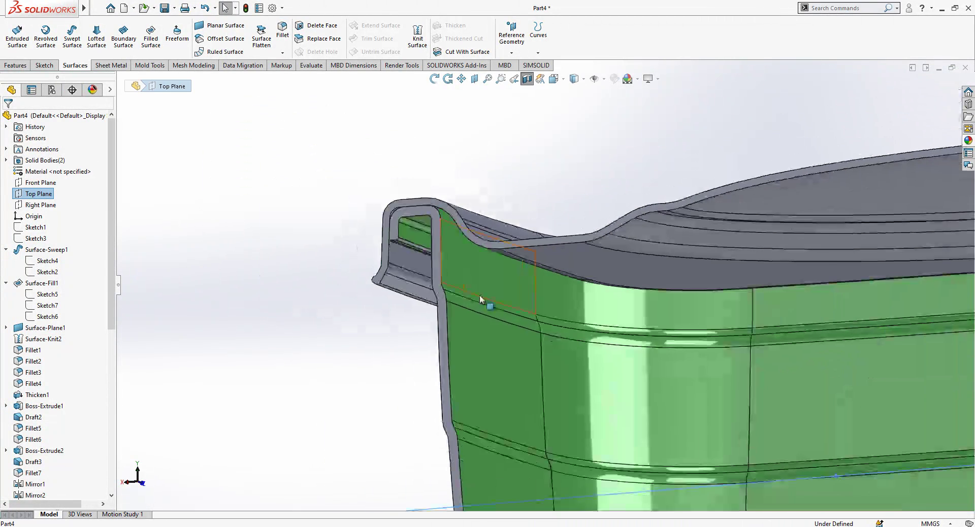
pyautogui.scroll(2, 573, 296)
pyautogui.moveTo(572, 296); pyautogui.dragTo(568, 284, button='middle')
pyautogui.scroll(1, 569, 284)
pyautogui.click(44, 207)
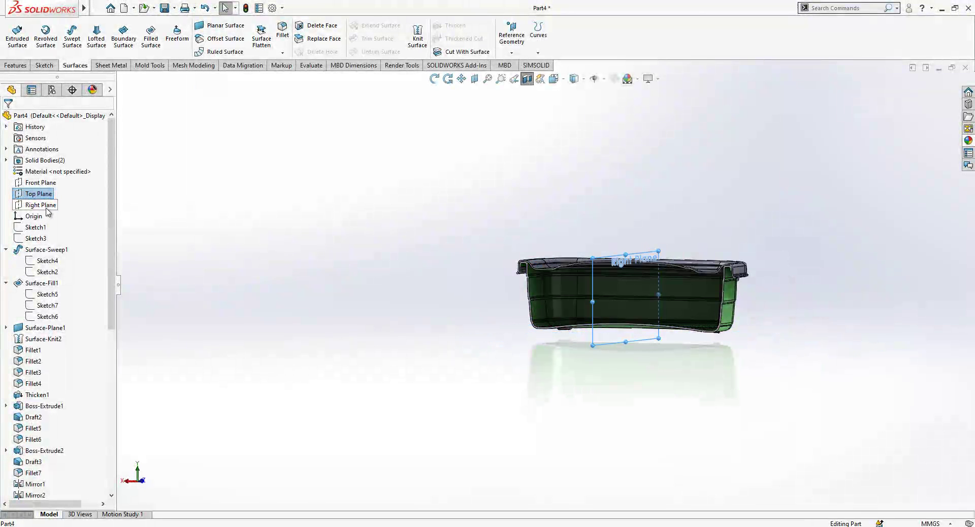
# Step: Split the lid's inner side-wall face below the container's lip with an intersection split line using the Front Plane
pyautogui.click(40, 183)
pyautogui.click(538, 52)
pyautogui.click(549, 65)
pyautogui.scroll(-6, 520, 288)
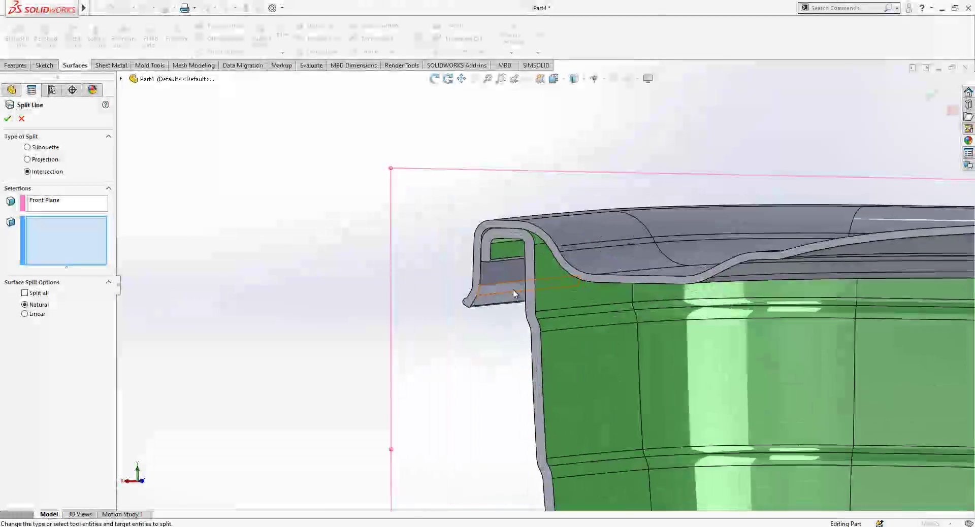
pyautogui.rightClick(485, 267)
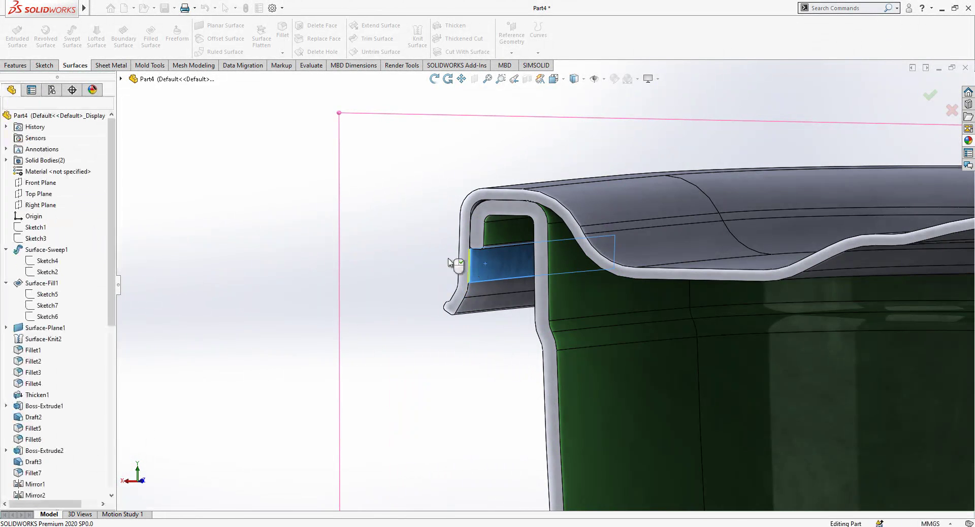
# Step: Turn off the section view, temporarily hide the container body to examine the lid's inside wall, and show it again
pyautogui.scroll(-6, 532, 112)
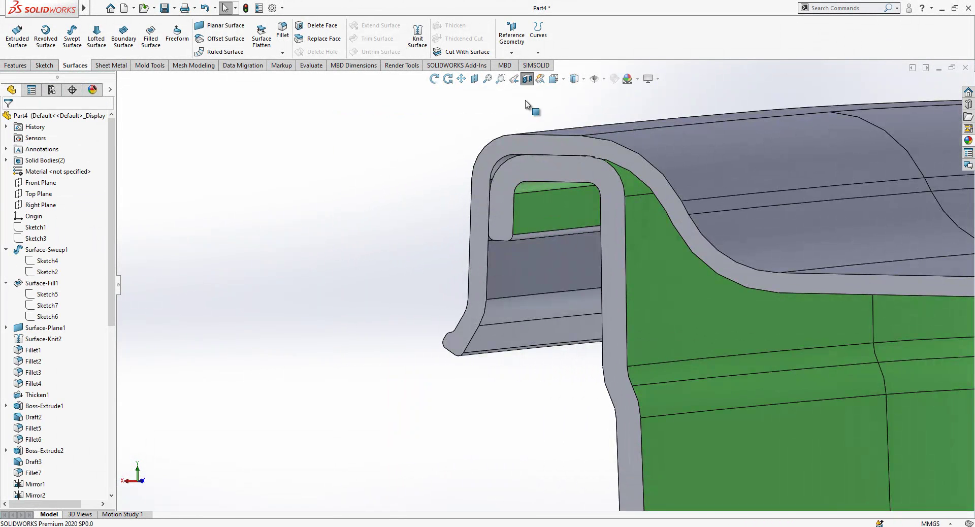
pyautogui.click(630, 439)
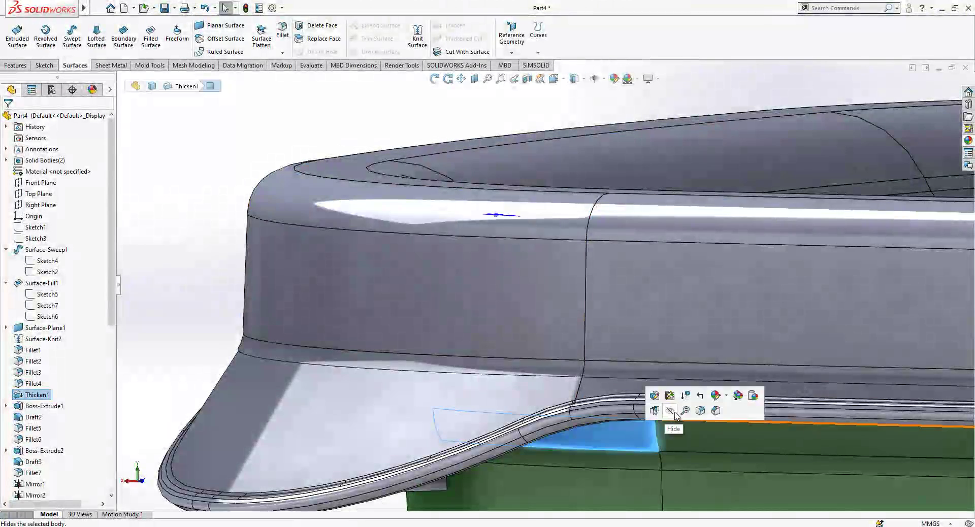
pyautogui.scroll(5, 584, 386)
pyautogui.moveTo(578, 375); pyautogui.dragTo(407, 316, button='middle')
pyautogui.scroll(-4, 432, 322)
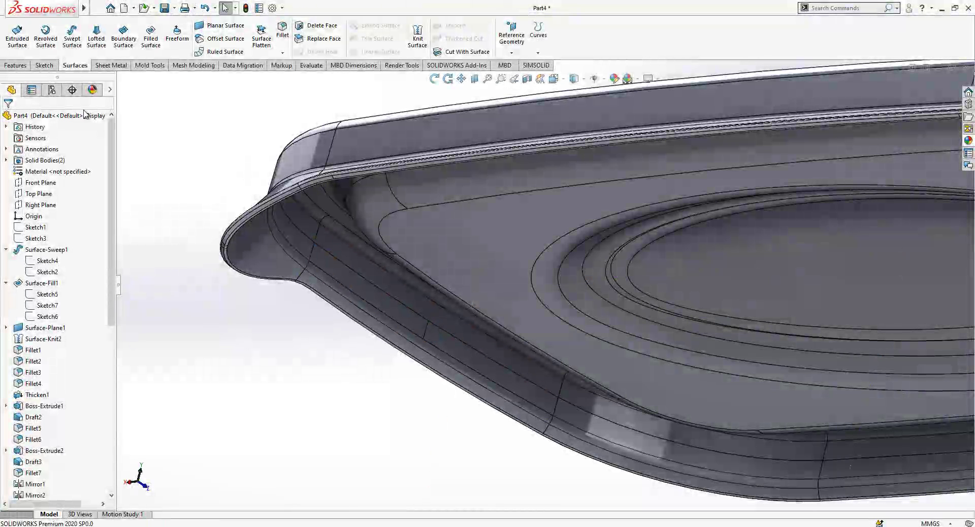
pyautogui.click(44, 162)
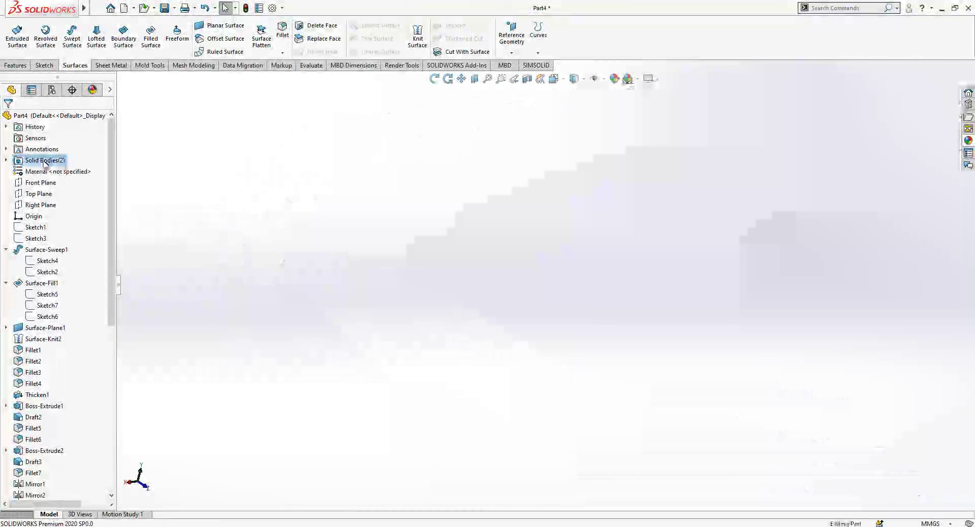
pyautogui.click(183, 161)
pyautogui.scroll(1, 233, 192)
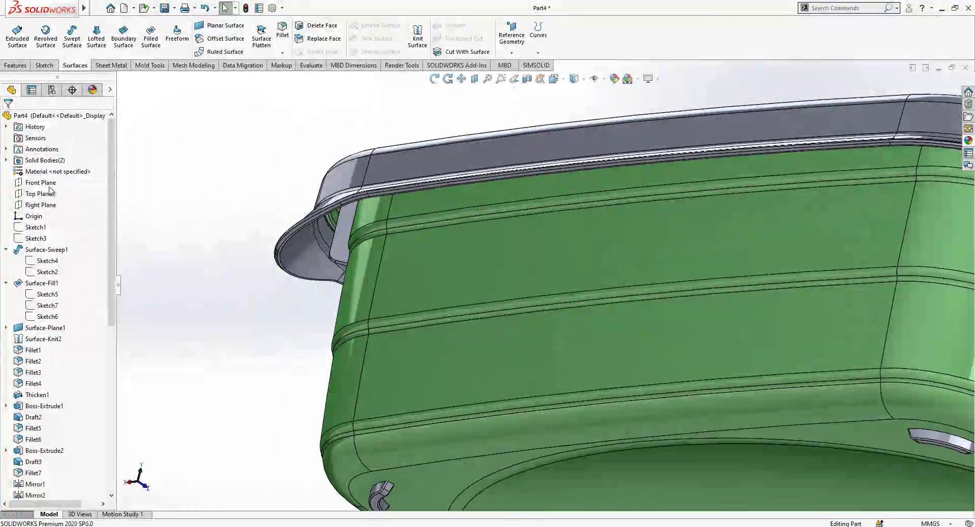
# Step: Start a sketch on the Front Plane, cut the model with a section view at that plane, and set the Back view
pyautogui.click(43, 184)
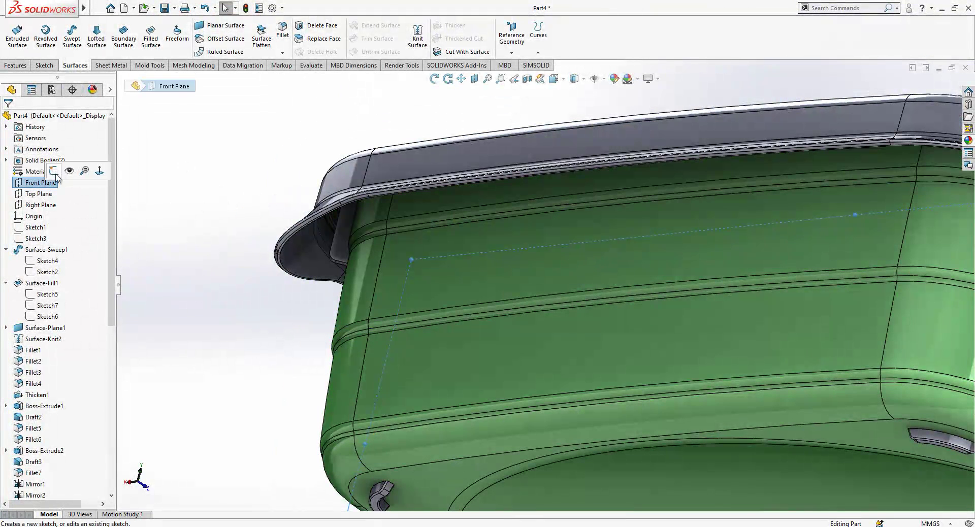
pyautogui.click(527, 79)
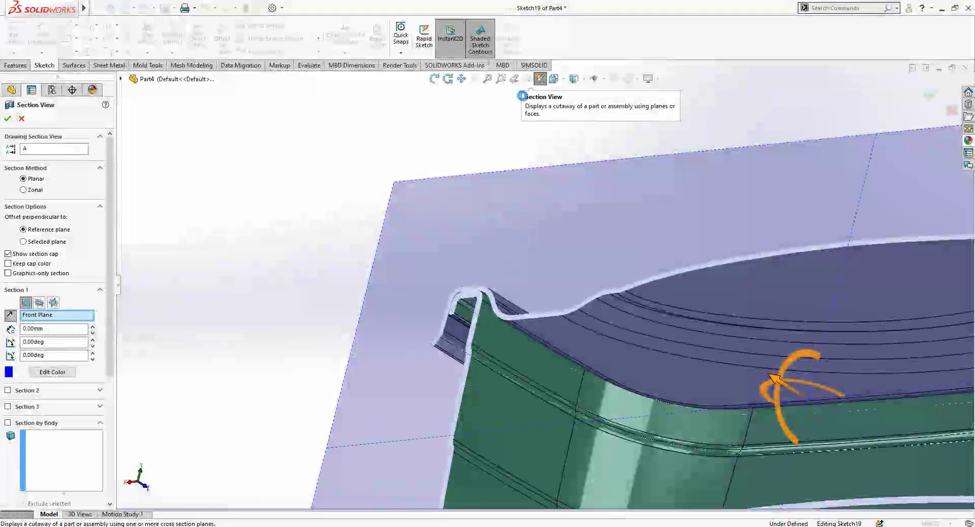
pyautogui.press('Return')
pyautogui.scroll(2, 485, 146)
pyautogui.click(555, 79)
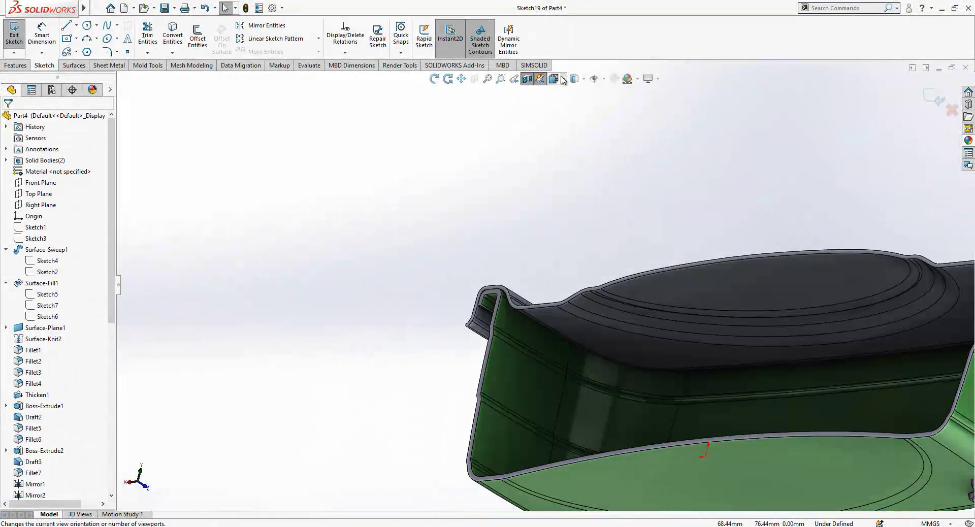
pyautogui.click(368, 263)
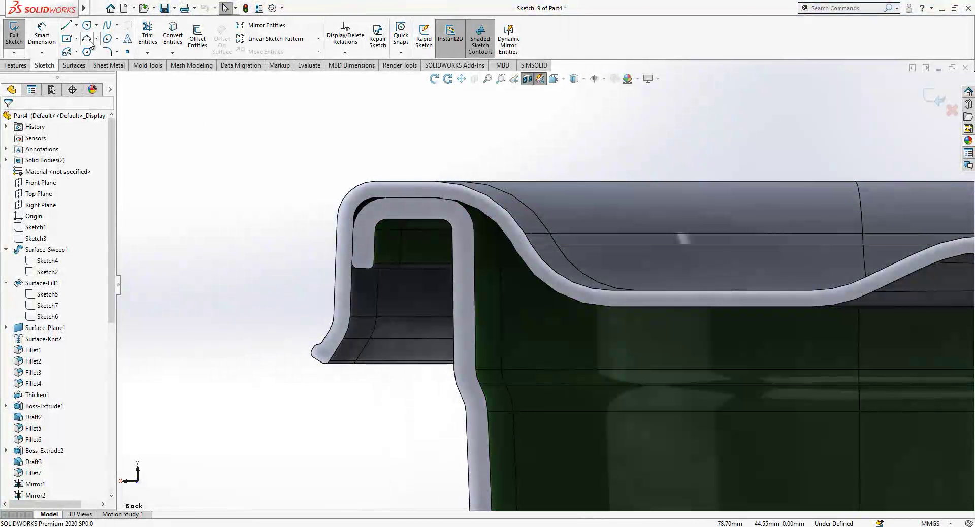
# Step: Sketch a three-point arc bulging inward from the lid's inner wall, starting just below the container's lip
pyautogui.click(87, 39)
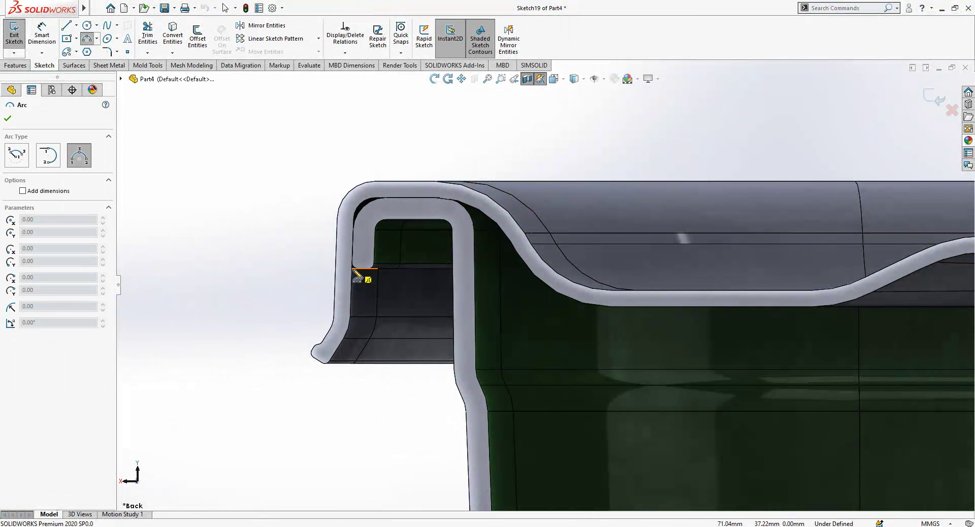
pyautogui.scroll(-2, 356, 275)
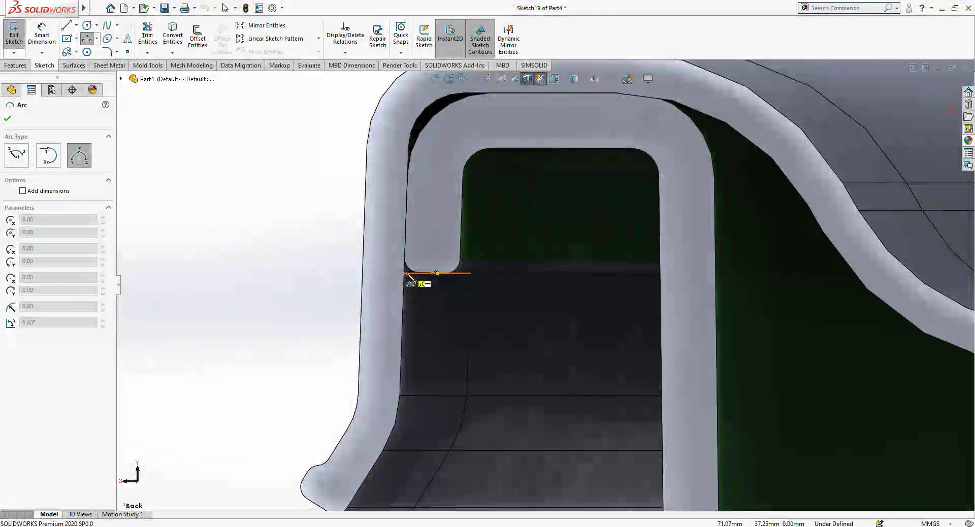
pyautogui.click(412, 333)
pyautogui.press('Escape')
pyautogui.click(402, 350)
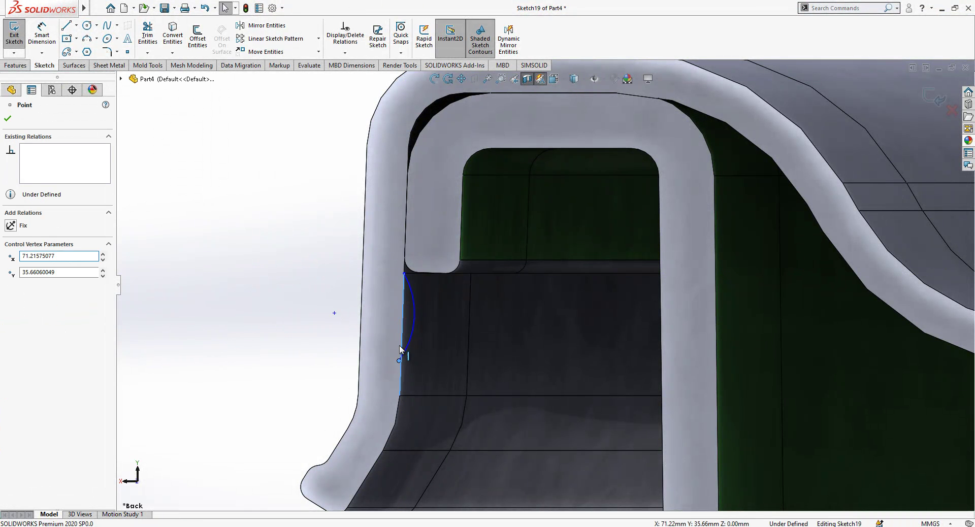
pyautogui.click(401, 350)
pyautogui.press('Escape')
# Step: Turn off the section view and make both arc endpoints coincident with the split edge on the lid's inner wall
pyautogui.scroll(2, 463, 269)
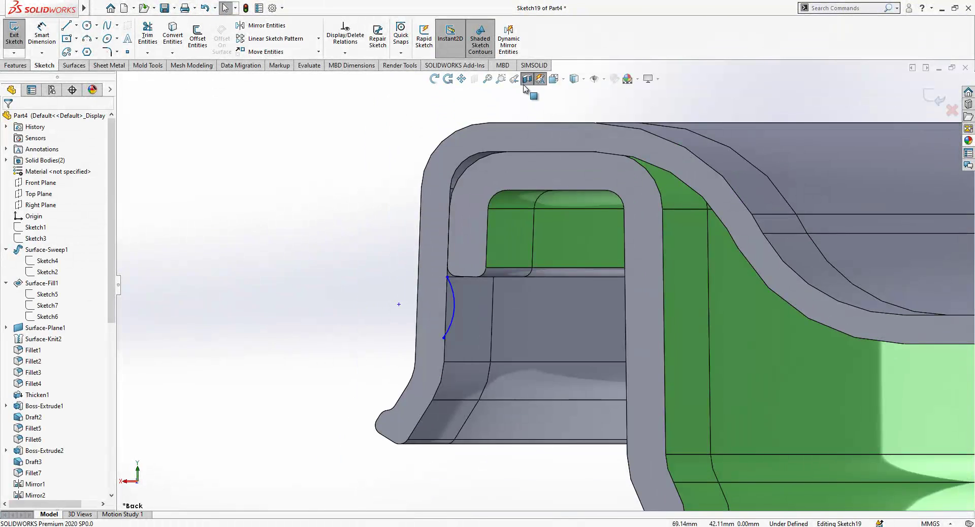
pyautogui.click(527, 82)
pyautogui.moveTo(511, 148); pyautogui.dragTo(532, 377, button='middle')
pyautogui.click(530, 365)
pyautogui.scroll(-3, 532, 364)
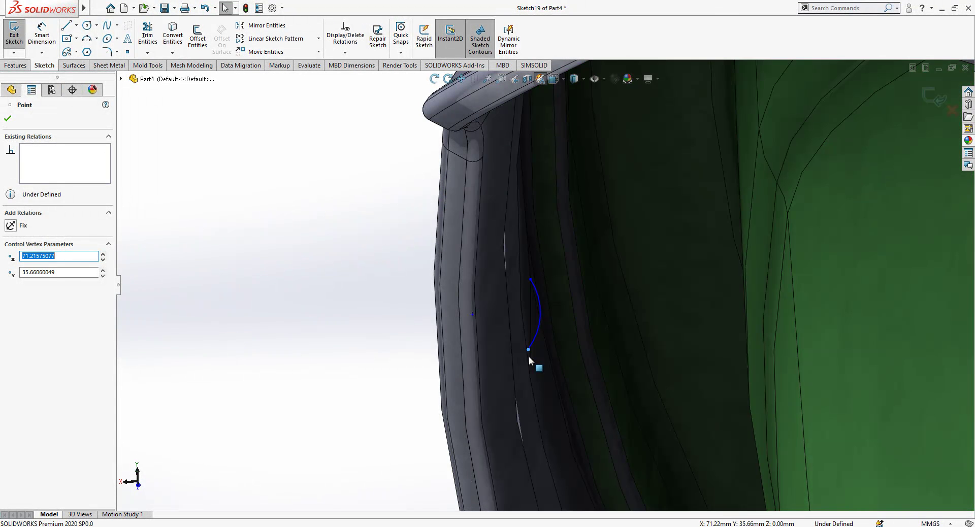
pyautogui.keyDown('ctrl'); pyautogui.click(530, 359); pyautogui.keyUp('ctrl')
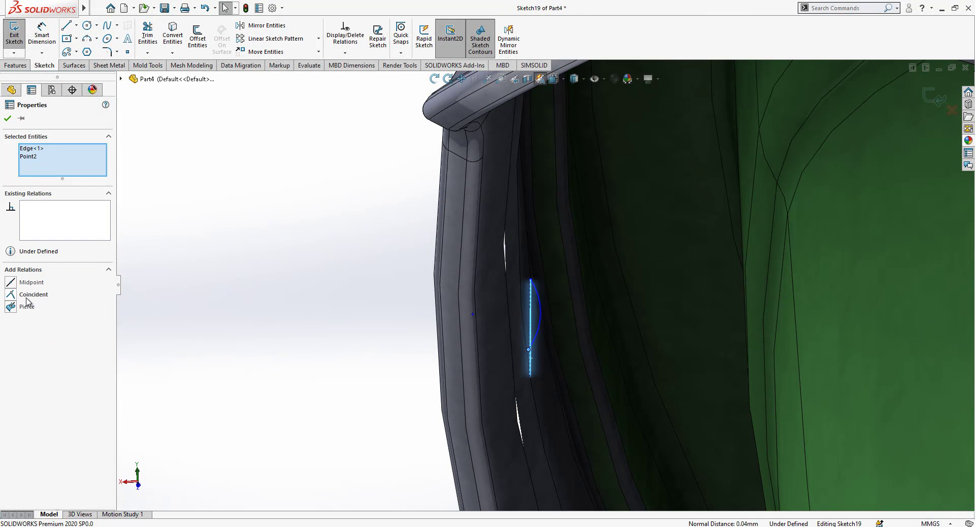
pyautogui.click(279, 293)
pyautogui.click(531, 280)
pyautogui.keyDown('ctrl'); pyautogui.click(531, 295); pyautogui.keyUp('ctrl')
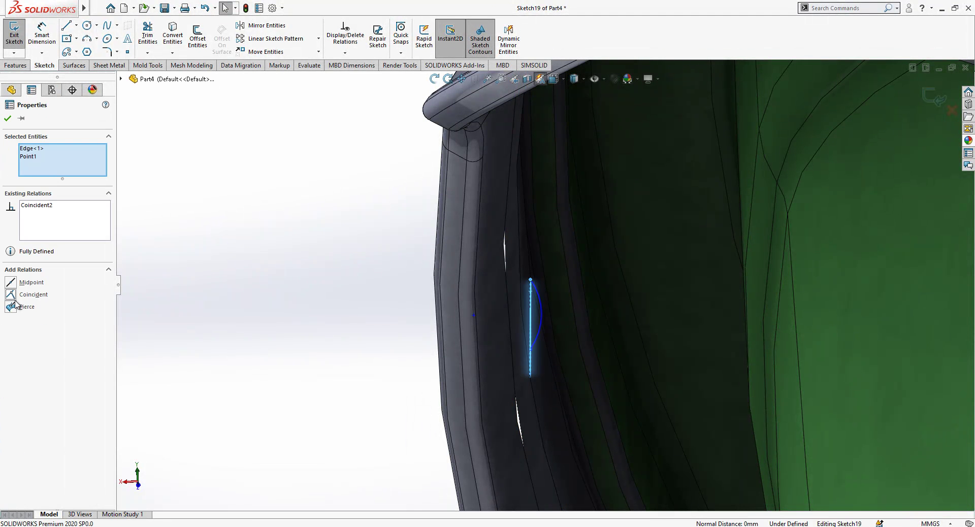
pyautogui.click(236, 284)
# Step: Restore the Front Plane section view and view the arc sketch from the back
pyautogui.moveTo(236, 284); pyautogui.dragTo(575, 78, button='middle')
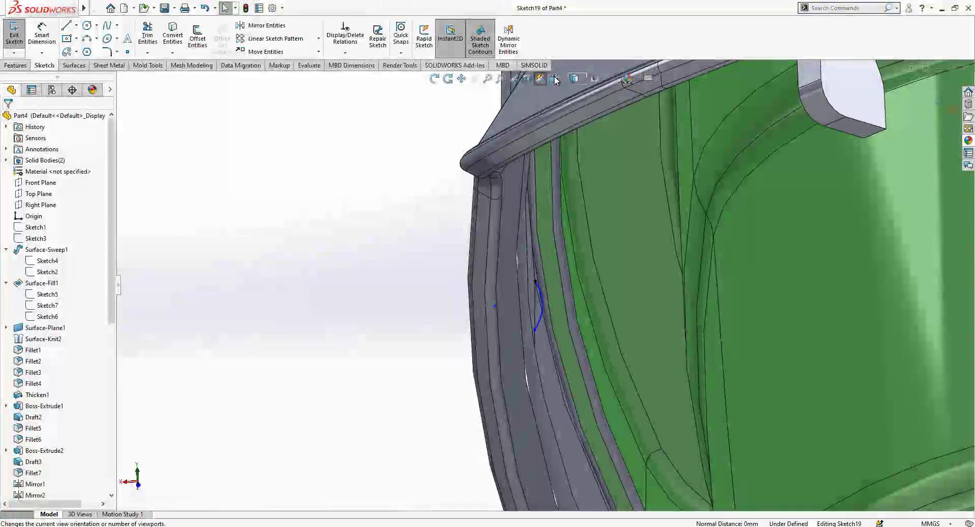
pyautogui.click(527, 79)
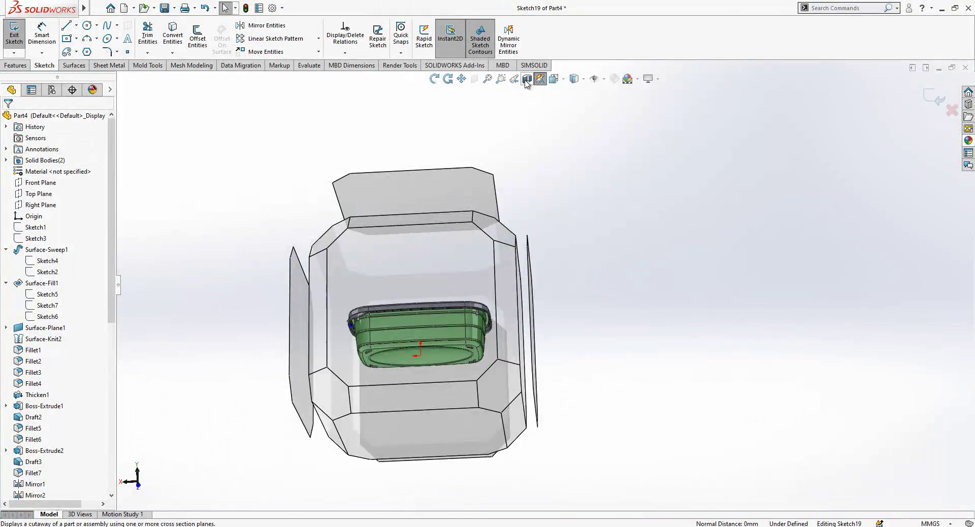
pyautogui.press('Return')
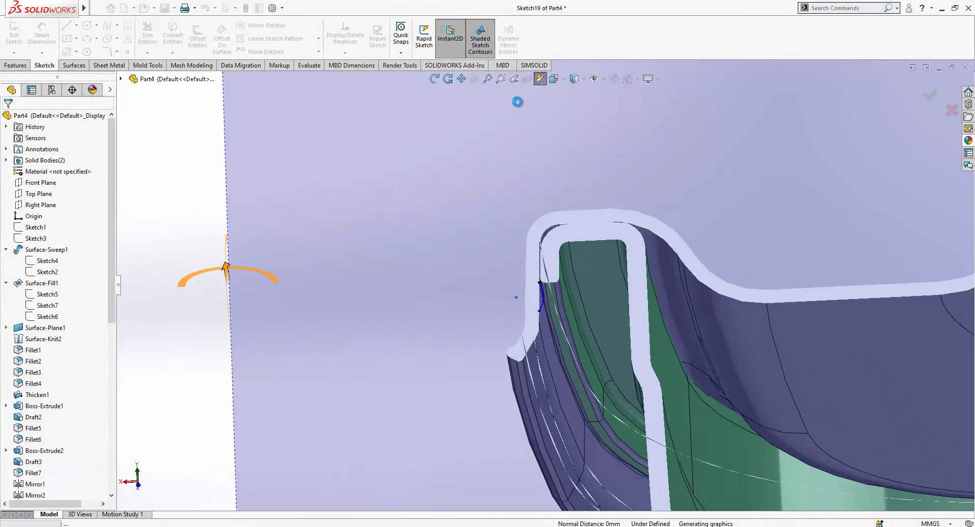
pyautogui.click(560, 83)
pyautogui.click(401, 241)
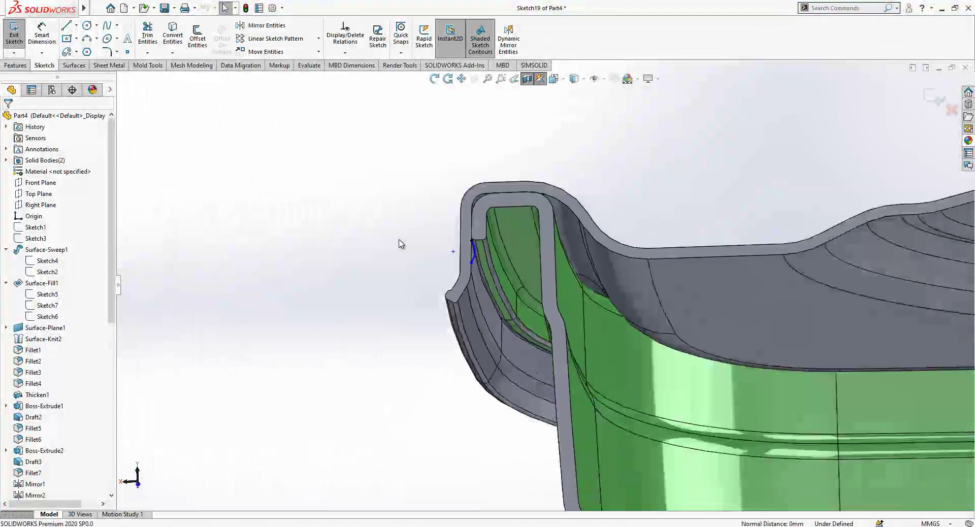
pyautogui.scroll(-10, 366, 242)
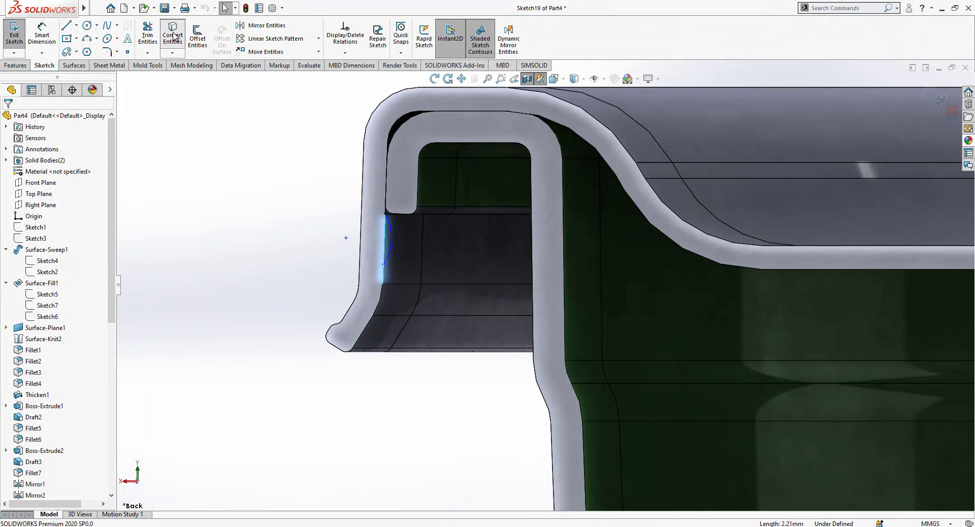
# Step: Try to convert the lid's inner-wall edge beside the arc into a sketch entity
pyautogui.click(173, 36)
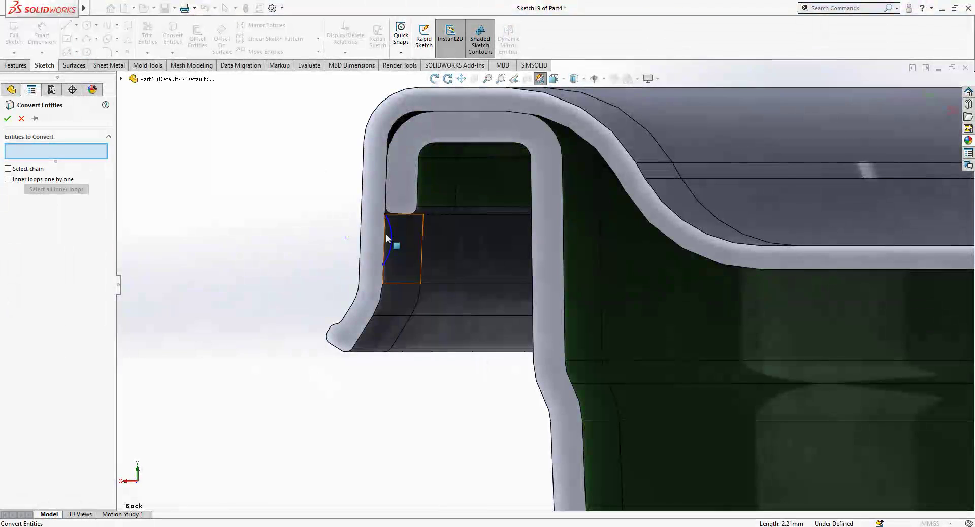
pyautogui.click(174, 32)
pyautogui.moveTo(394, 242); pyautogui.dragTo(501, 104, button='middle')
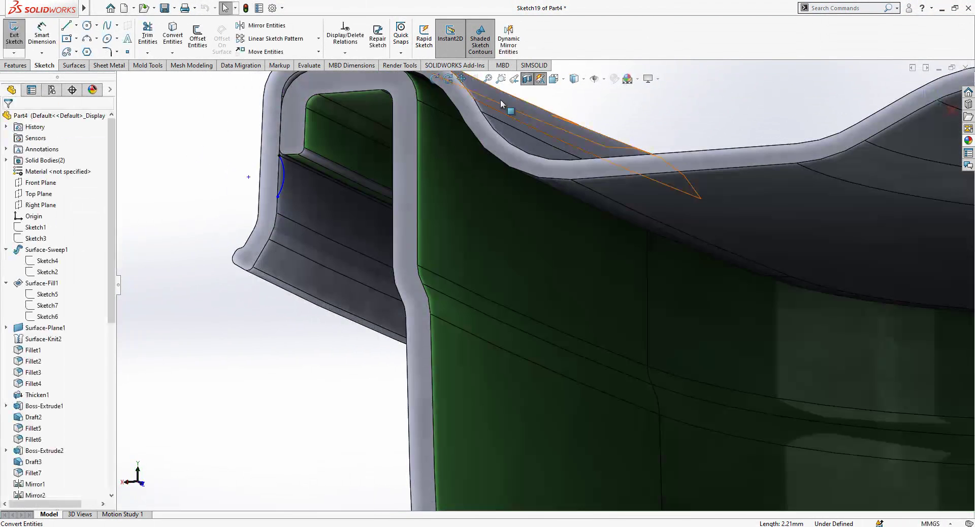
# Step: Turn off the section view and convert the split edge on the lid's inner wall into a sketch line
pyautogui.click(520, 82)
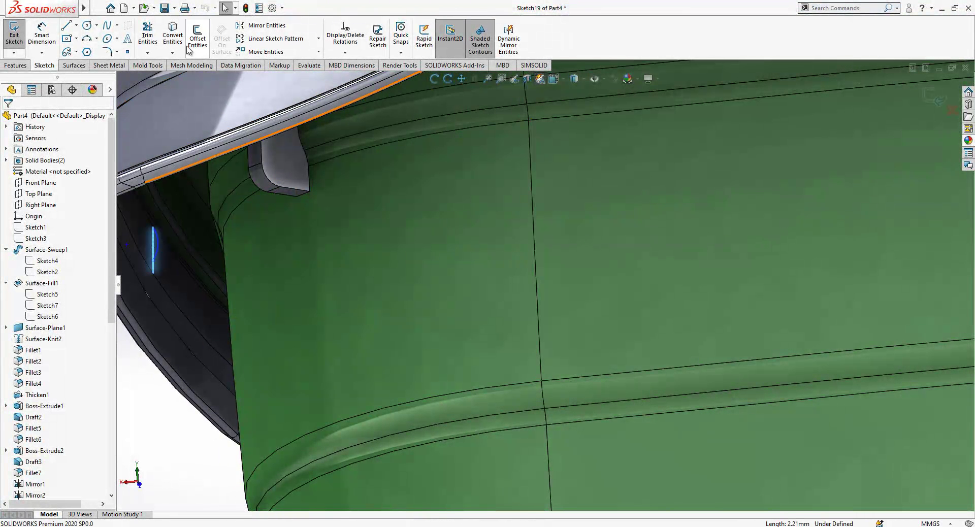
pyautogui.click(155, 245)
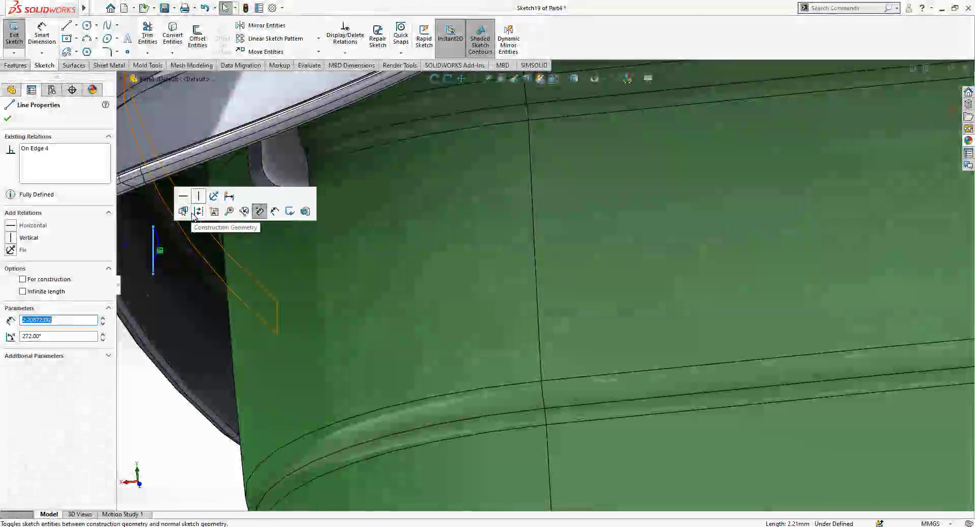
pyautogui.press('Escape')
# Step: Section the model at the Front Plane again and return to the Back view
pyautogui.click(527, 80)
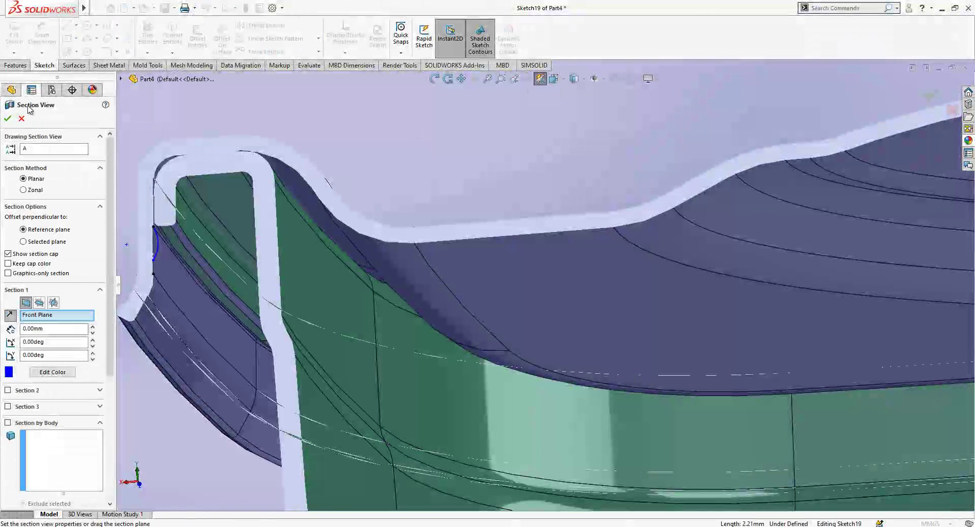
pyautogui.click(9, 119)
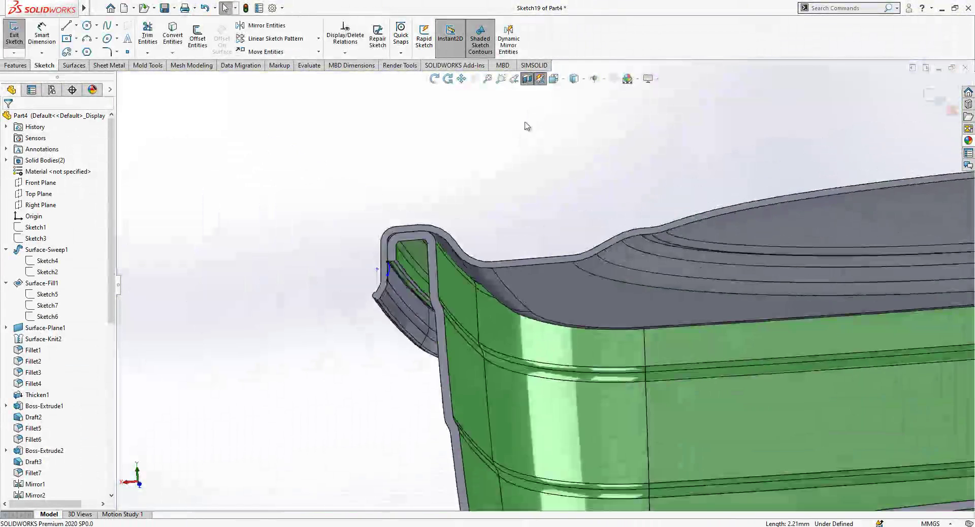
pyautogui.scroll(5, 406, 231)
pyautogui.scroll(-5, 407, 231)
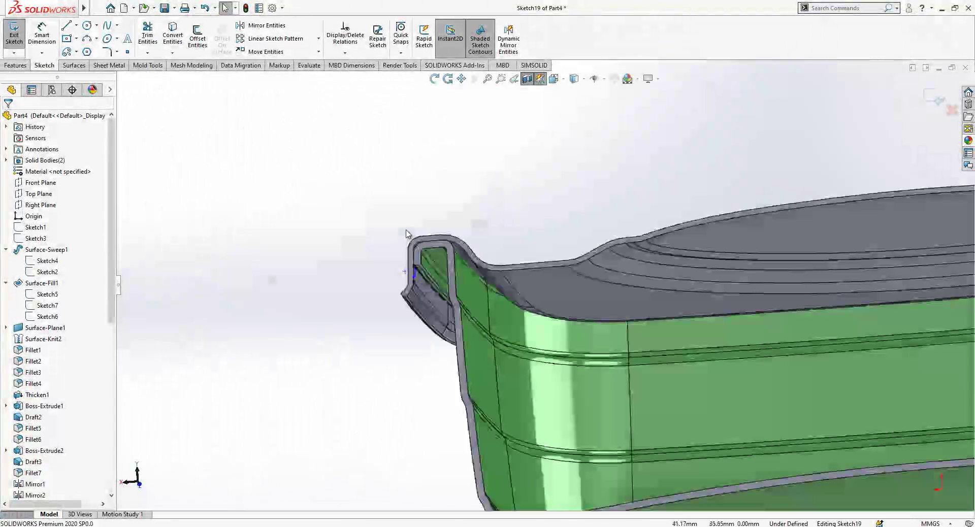
pyautogui.hotkey('ctrl', '2')
# Step: Dimension the arc's bulge from the converted line on the lid's inner wall and set it to 0.35 mm
pyautogui.scroll(-6, 370, 245)
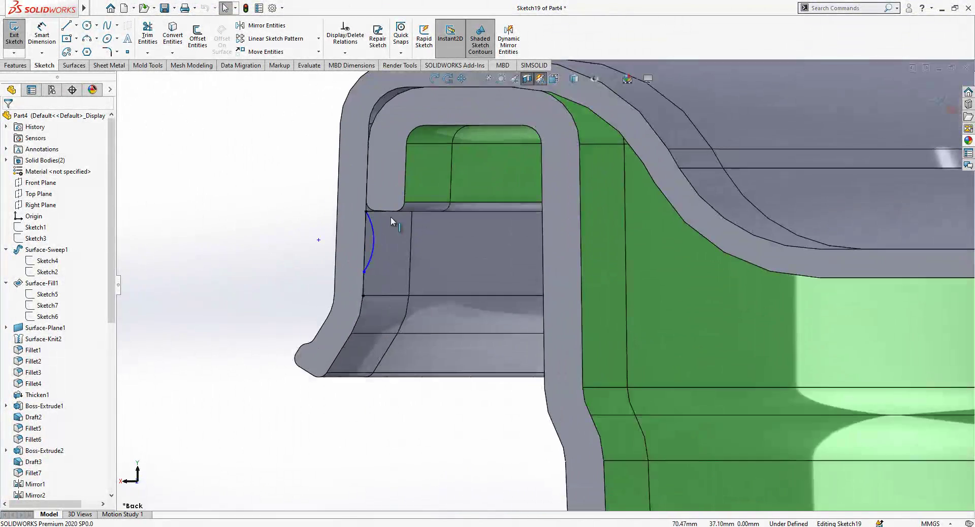
pyautogui.scroll(-2, 391, 217)
pyautogui.click(42, 36)
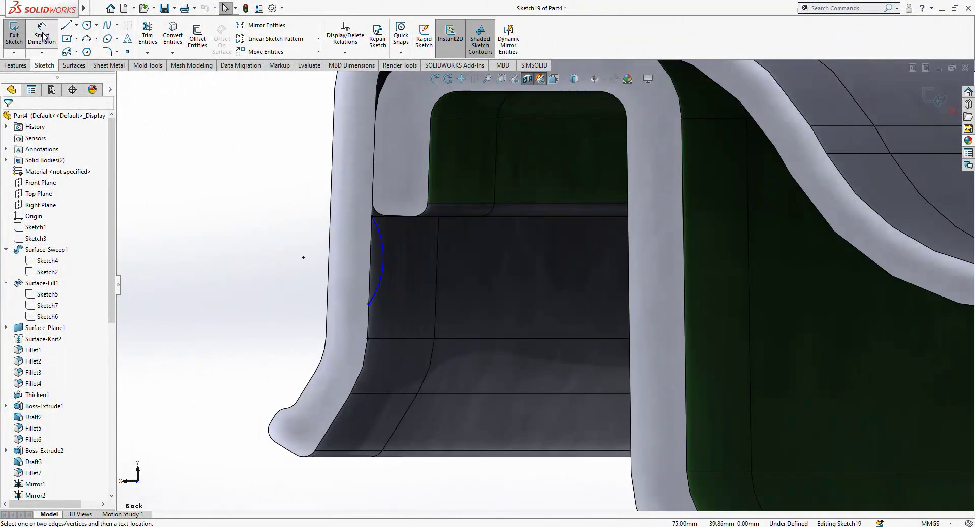
pyautogui.click(383, 275)
pyautogui.click(370, 273)
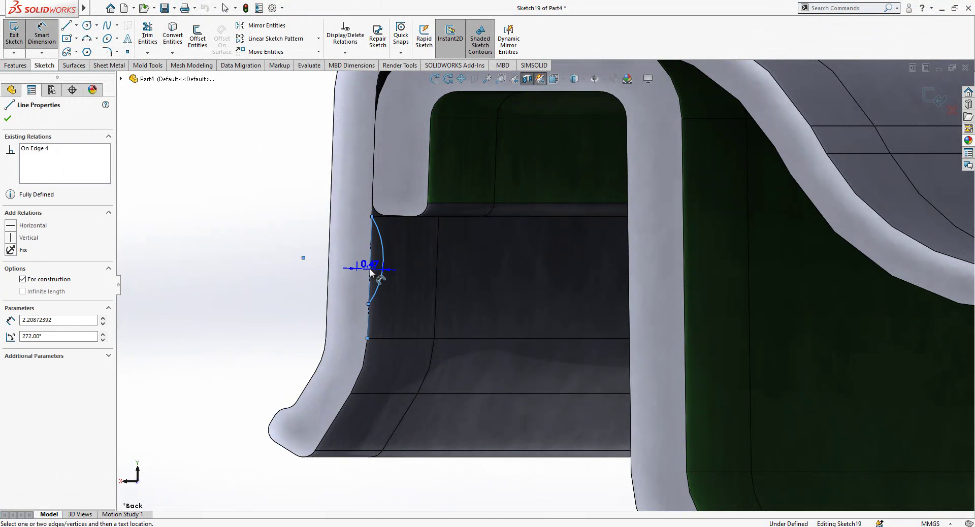
pyautogui.click(397, 289)
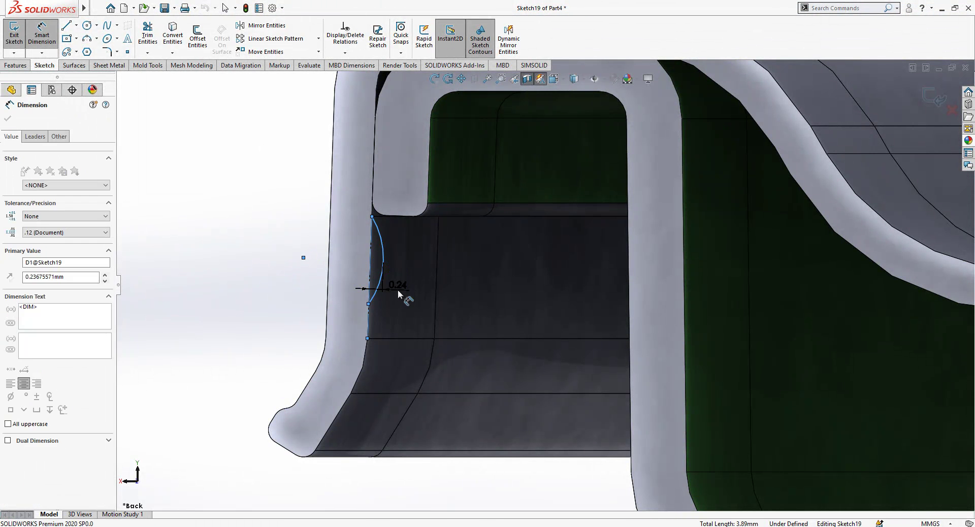
pyautogui.write('0.35')
pyautogui.press('Escape')
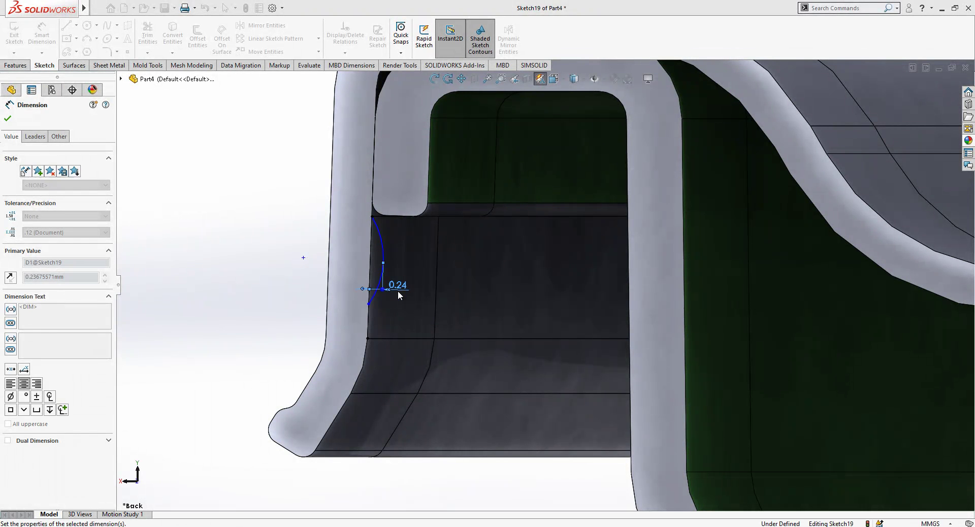
pyautogui.click(264, 239)
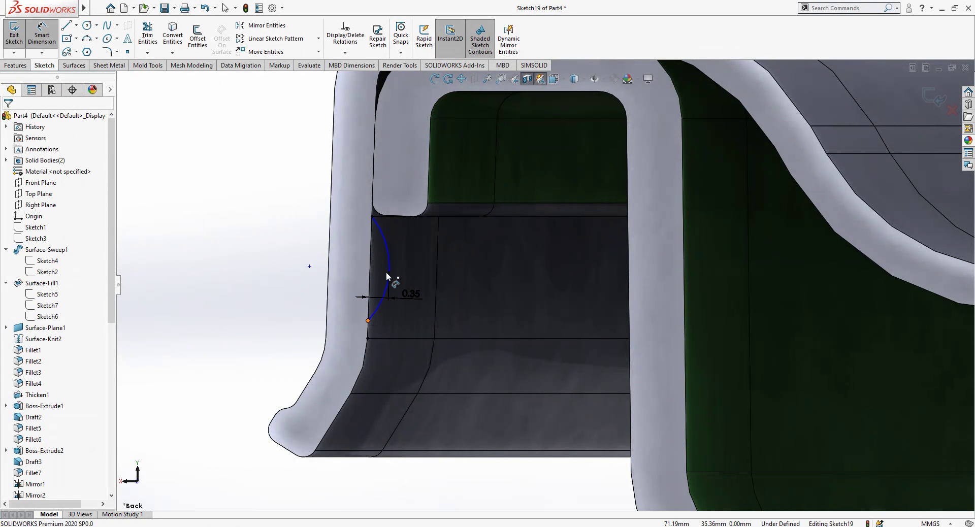
# Step: Dimension the distance between the arc's two endpoints at 1.00 mm and reduce the bulge dimension to 0.25 mm
pyautogui.click(372, 218)
pyautogui.click(369, 224)
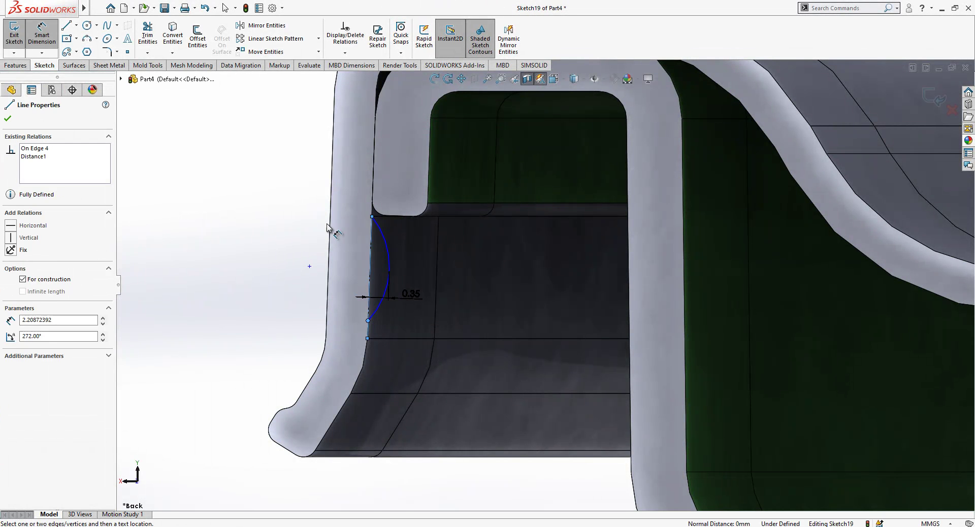
pyautogui.click(368, 321)
pyautogui.click(311, 153)
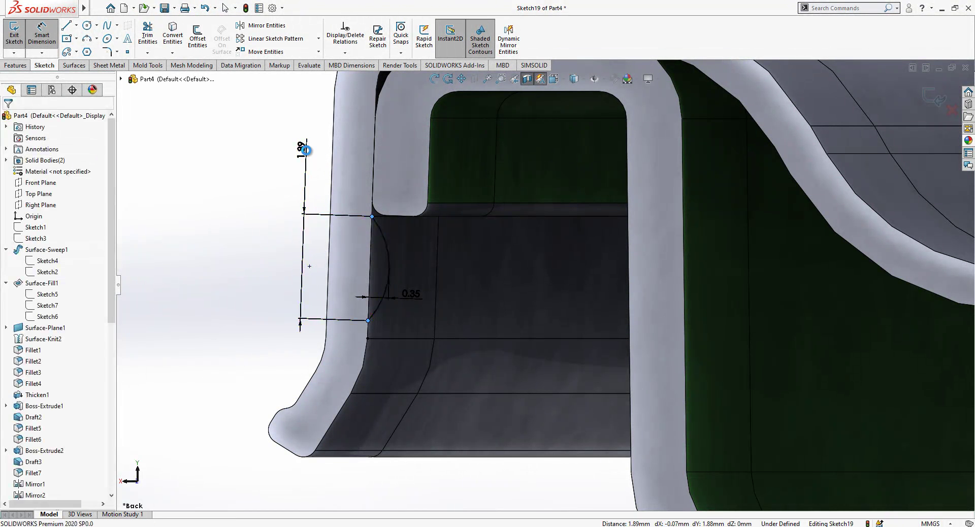
pyautogui.write('0.75')
pyautogui.press('Return')
pyautogui.press('Escape')
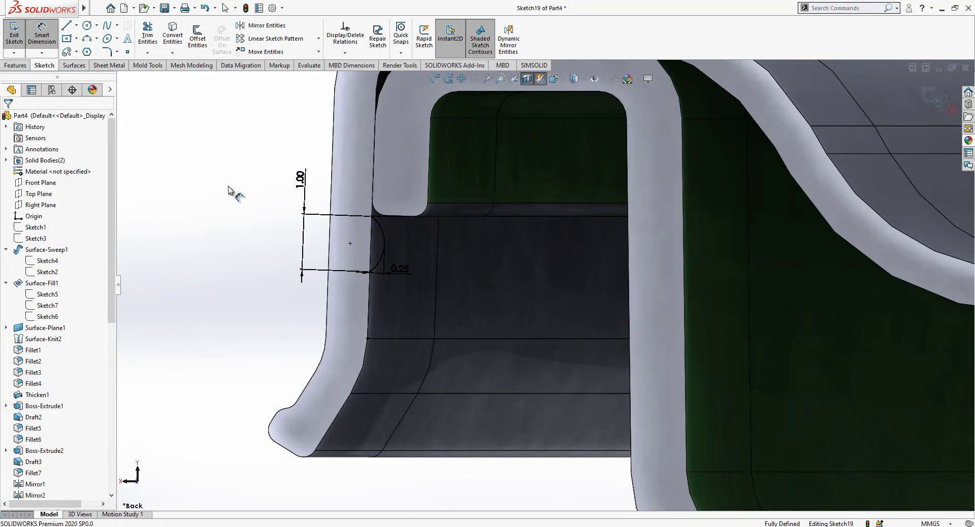
# Step: Close the arc profile with a line between its endpoints and finish the sketch with the section view turned off
pyautogui.scroll(2, 443, 199)
pyautogui.scroll(-5, 456, 258)
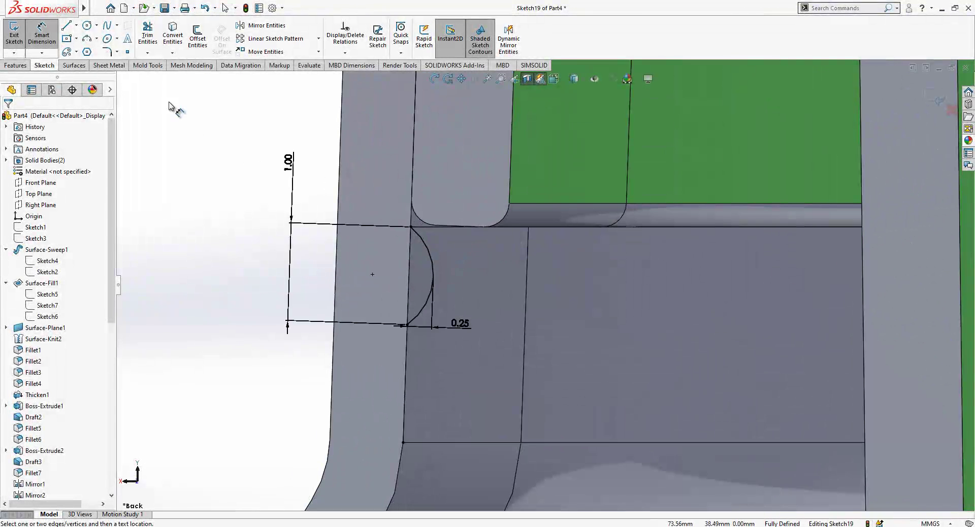
pyautogui.press('l')
pyautogui.click(412, 228)
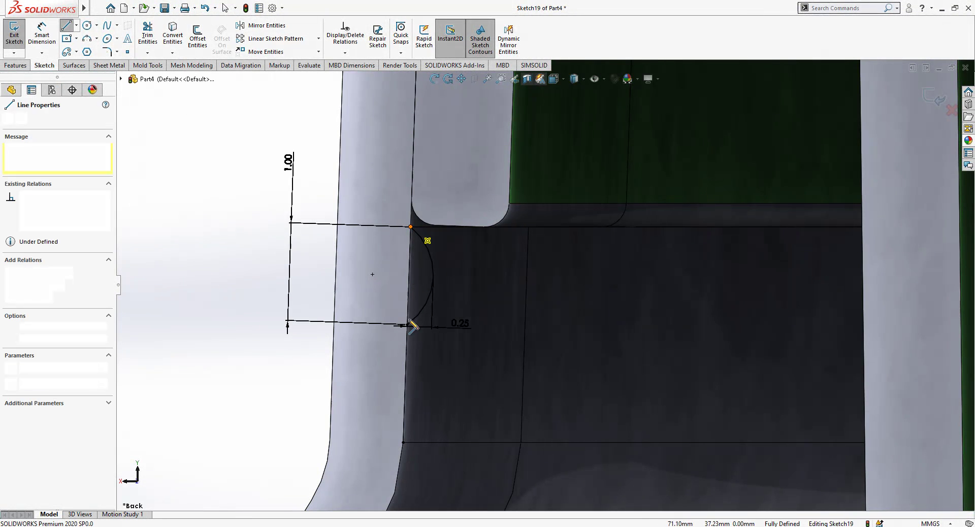
pyautogui.click(407, 325)
pyautogui.press('Escape')
pyautogui.scroll(2, 445, 281)
pyautogui.scroll(3, 444, 281)
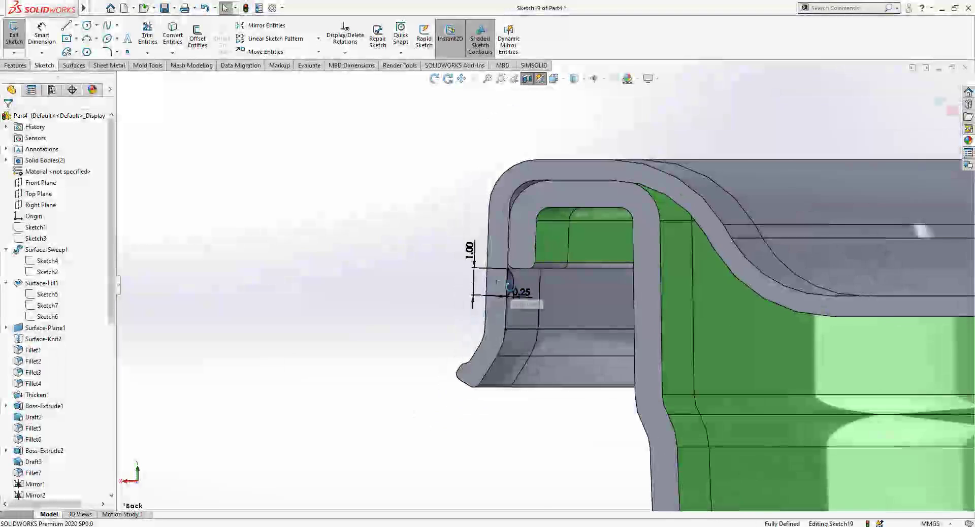
pyautogui.click(528, 83)
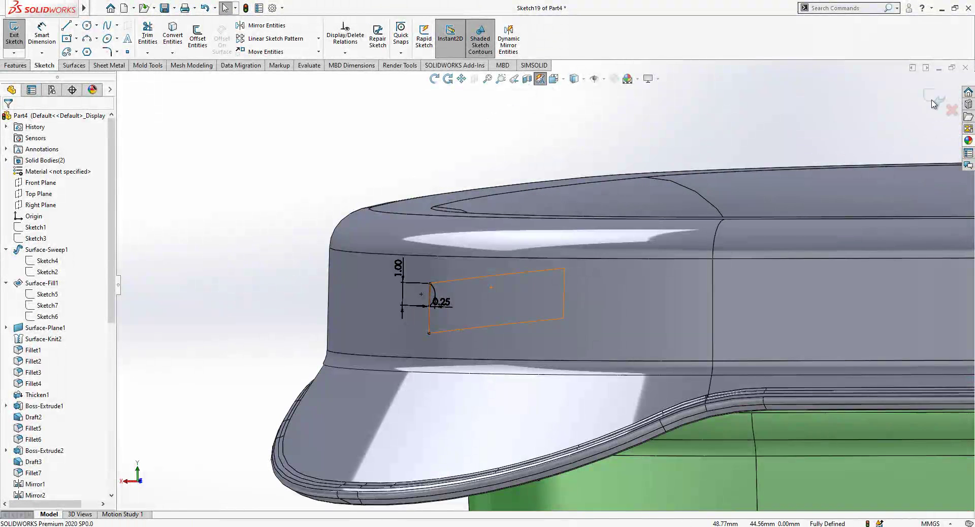
pyautogui.click(934, 98)
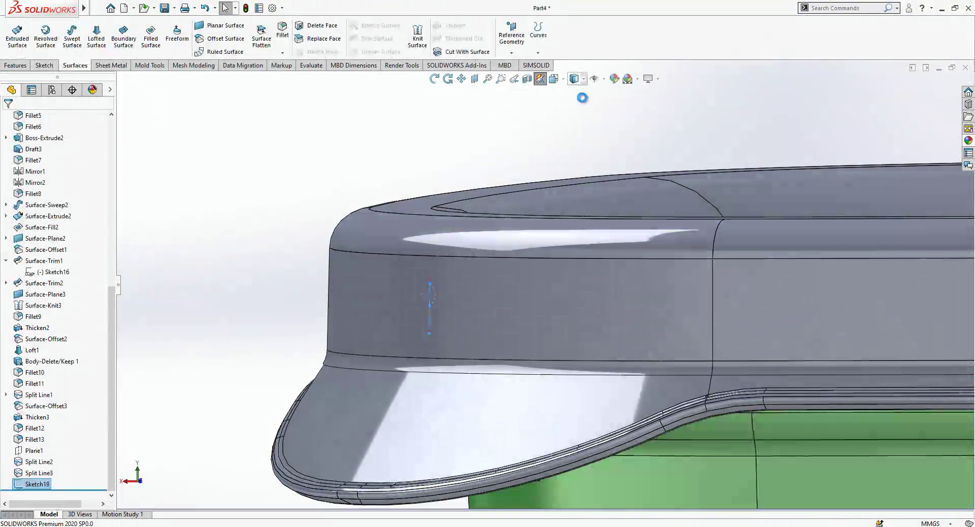
# Step: Hide the green container body and turn the lid to expose its underside
pyautogui.click(669, 411)
pyautogui.moveTo(709, 390); pyautogui.dragTo(484, 330, button='middle')
pyautogui.scroll(5, 486, 401)
# Step: Start a swept boss from the bead sketch and collect the inner-wall edges from the profile along the lid's first long side as its path
pyautogui.click(38, 484)
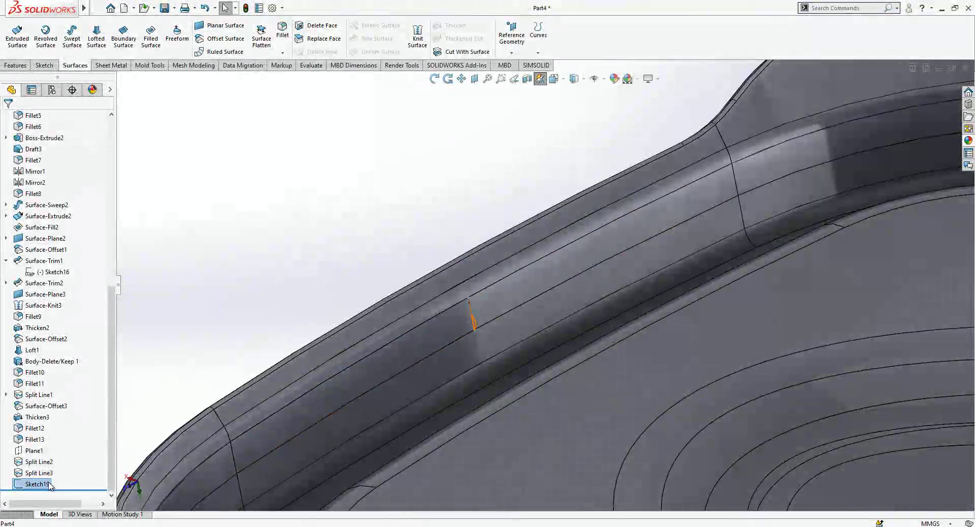
pyautogui.click(26, 66)
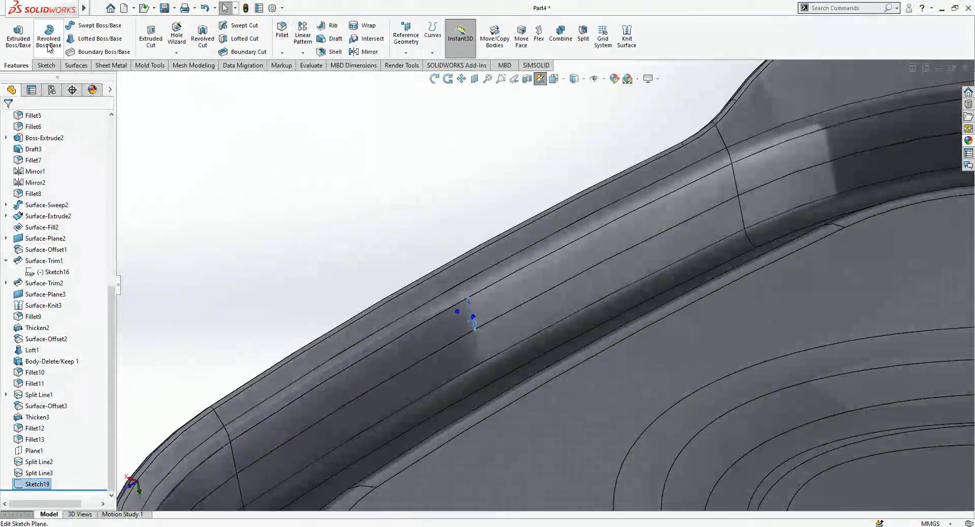
pyautogui.click(81, 26)
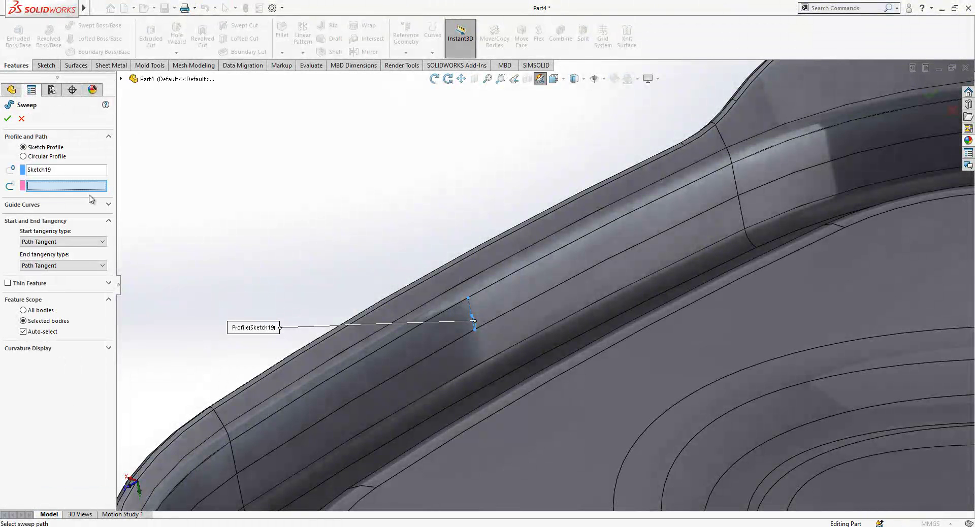
pyautogui.click(81, 195)
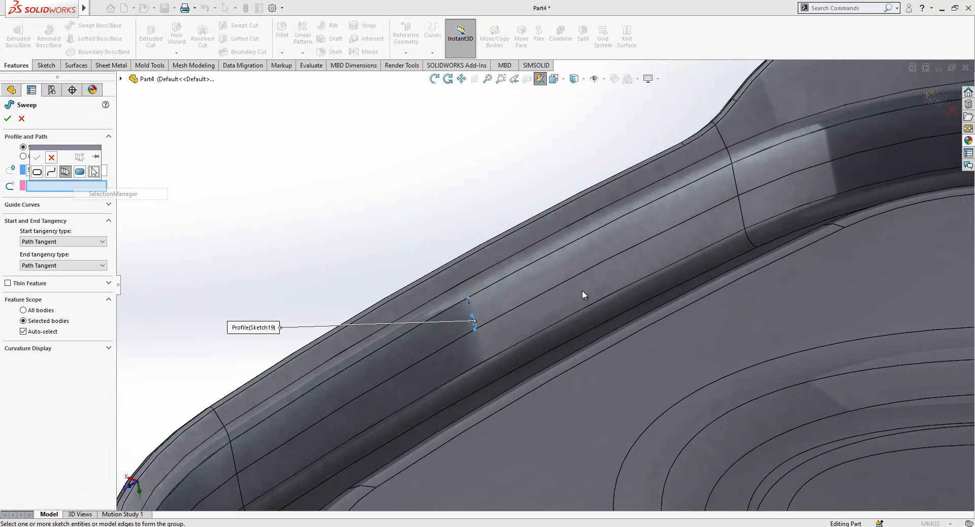
pyautogui.click(523, 303)
pyautogui.click(778, 184)
pyautogui.scroll(5, 778, 182)
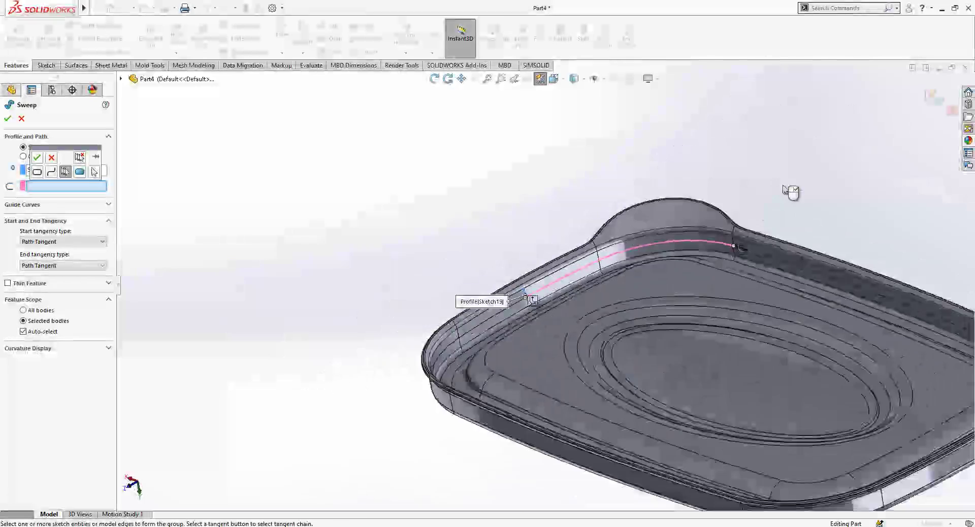
pyautogui.scroll(-3, 789, 192)
pyautogui.click(696, 262)
pyautogui.scroll(5, 703, 265)
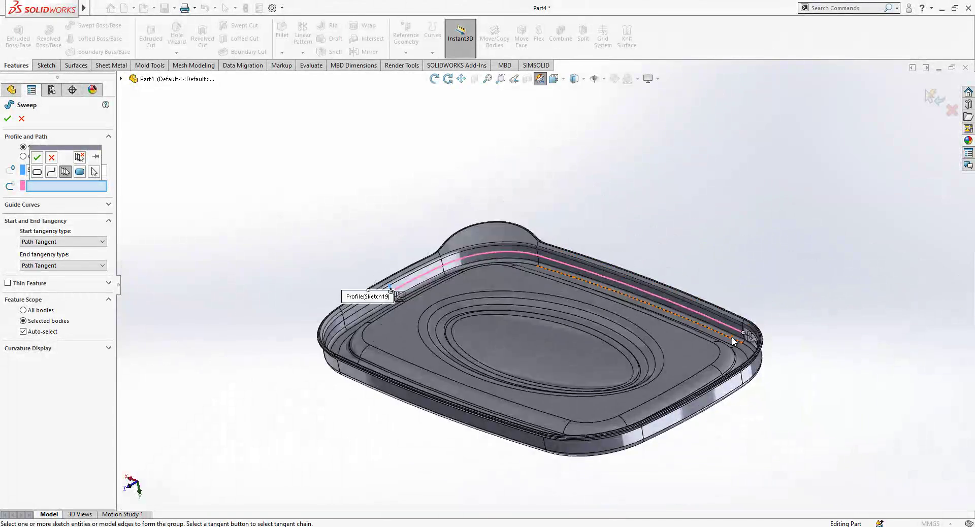
# Step: Add the remaining inner-wall edges around the lid to the path group and create the bead sweep
pyautogui.scroll(-3, 733, 340)
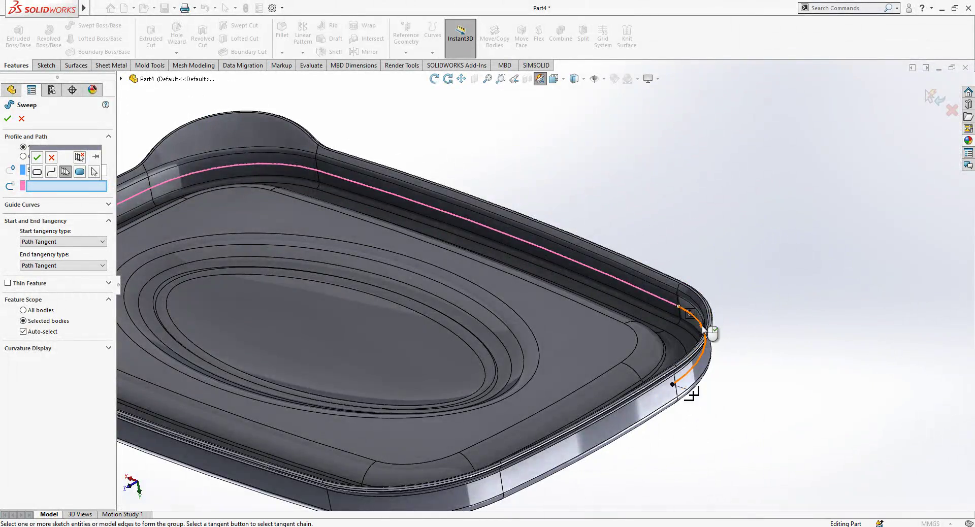
pyautogui.scroll(5, 703, 329)
pyautogui.moveTo(592, 331); pyautogui.dragTo(657, 366, button='middle')
pyautogui.scroll(-5, 627, 340)
pyautogui.click(624, 345)
pyautogui.scroll(5, 626, 347)
pyautogui.scroll(-5, 583, 427)
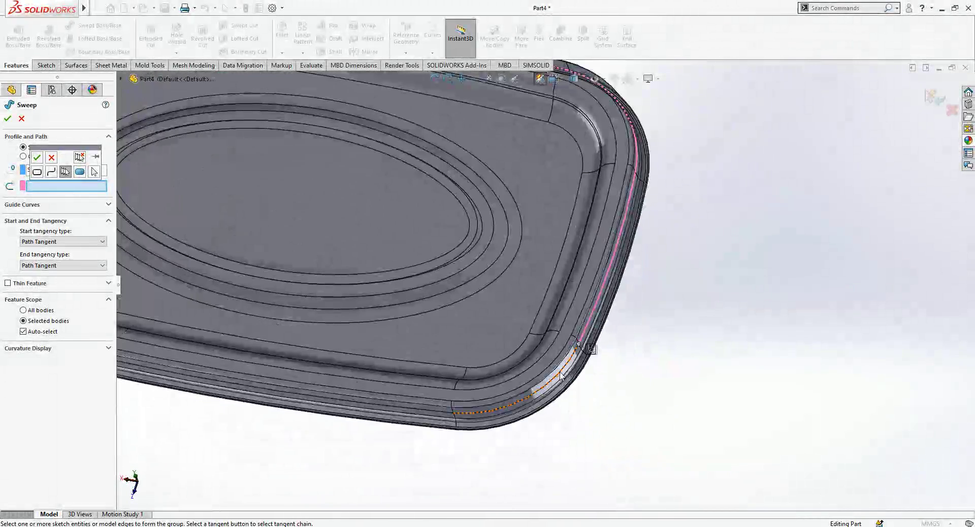
pyautogui.scroll(5, 444, 416)
pyautogui.moveTo(418, 427); pyautogui.dragTo(316, 335, button='middle')
pyautogui.scroll(-5, 229, 264)
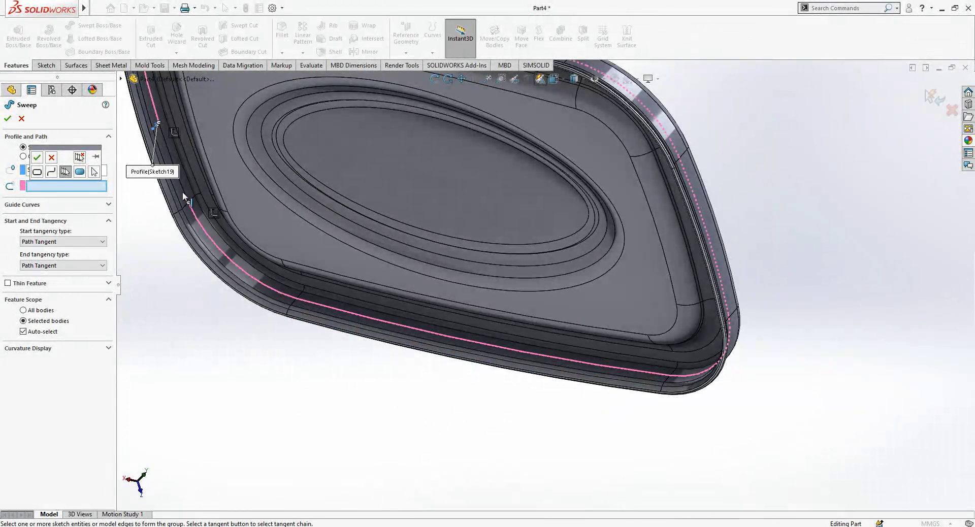
pyautogui.click(21, 120)
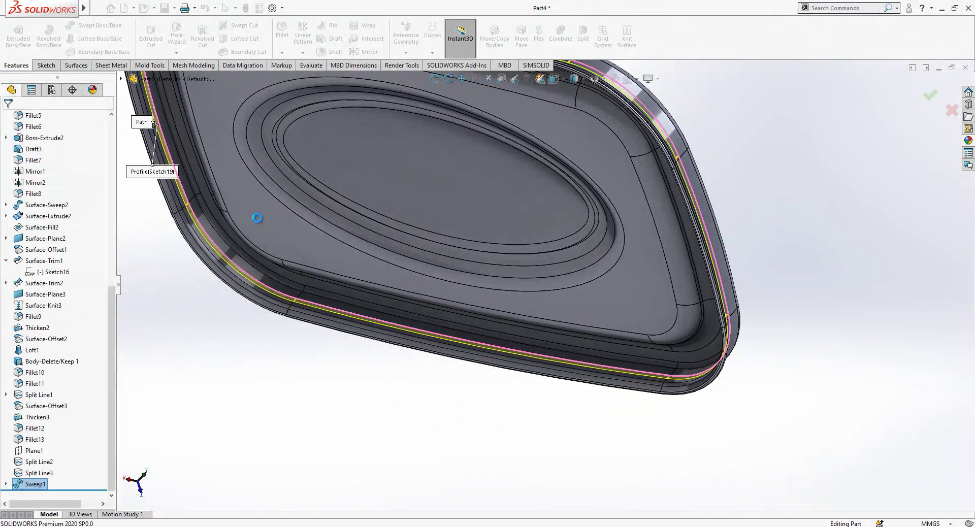
# Step: Section the lid at the Front Plane and examine the swept bead on its inner wall
pyautogui.scroll(3, 170, 164)
pyautogui.scroll(-3, 221, 238)
pyautogui.scroll(3, 221, 239)
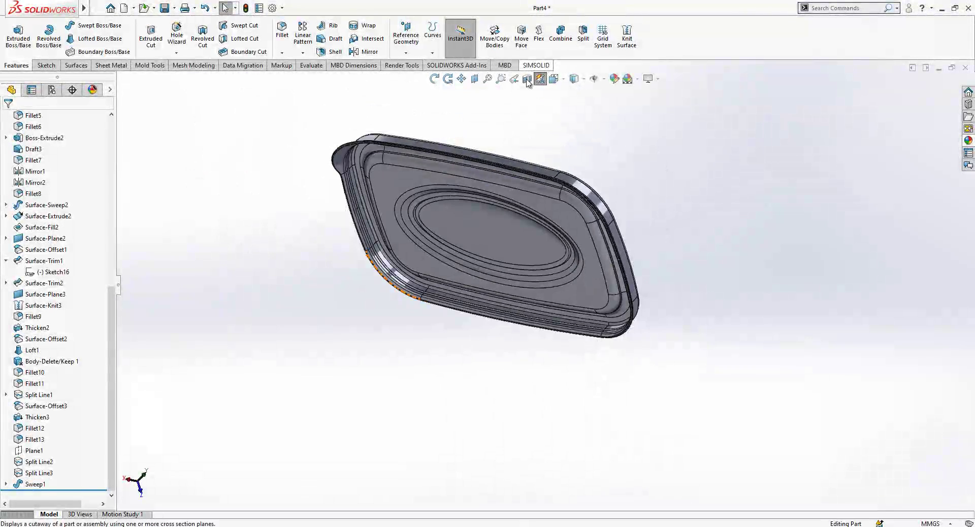
pyautogui.click(540, 78)
pyautogui.moveTo(344, 207); pyautogui.dragTo(363, 298, button='middle')
pyautogui.press('Return')
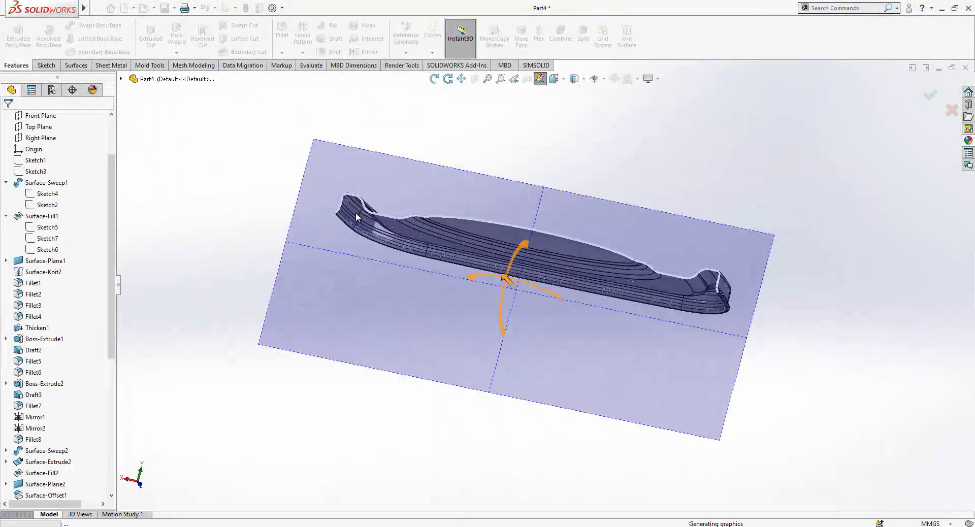
pyautogui.scroll(-5, 431, 234)
pyautogui.moveTo(430, 234)
pyautogui.mouseDown(button='middle')
pyautogui.moveTo(442, 244)
pyautogui.moveTo(434, 281)
pyautogui.moveTo(429, 249)
pyautogui.mouseUp(button='middle')
pyautogui.scroll(2, 43, 179)
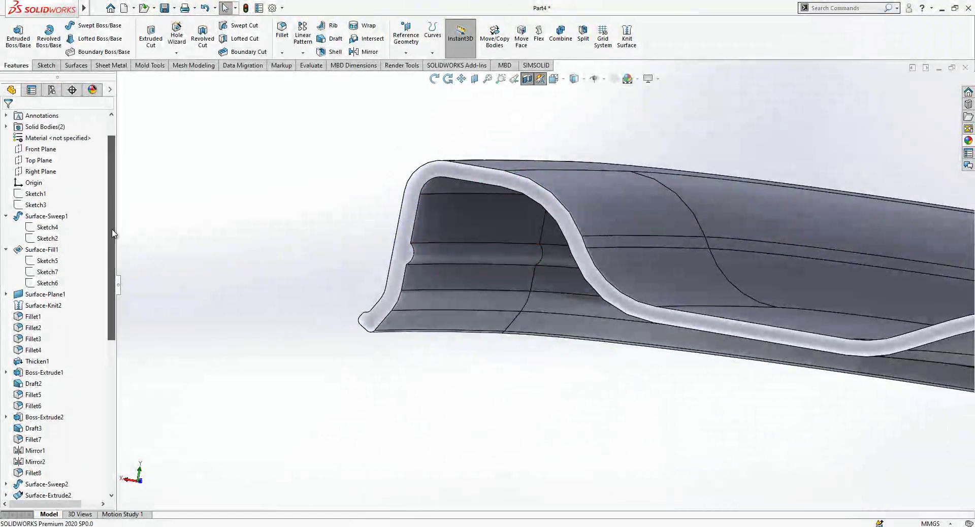
# Step: Show the container body again and examine how its lip sits against the sectioned lid
pyautogui.click(6, 161)
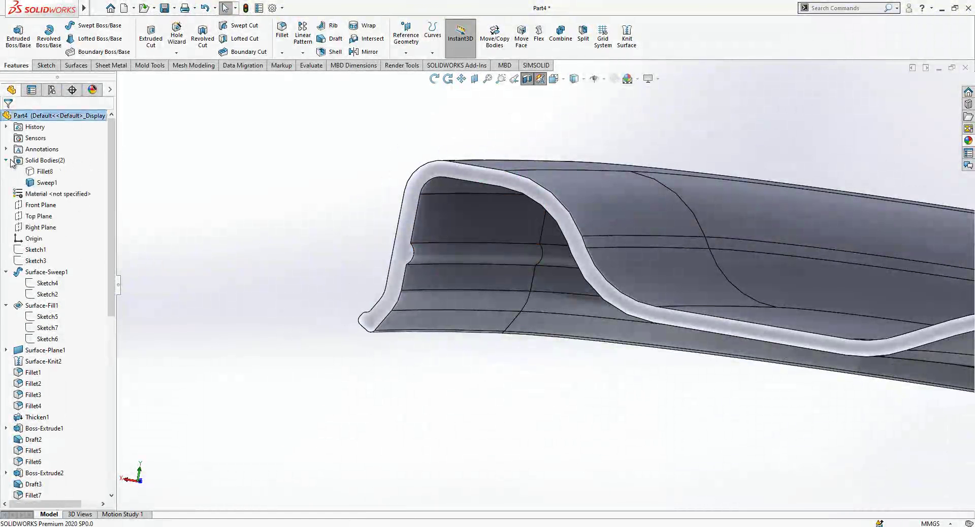
pyautogui.click(45, 171)
pyautogui.click(51, 153)
pyautogui.moveTo(407, 247); pyautogui.dragTo(544, 118, button='middle')
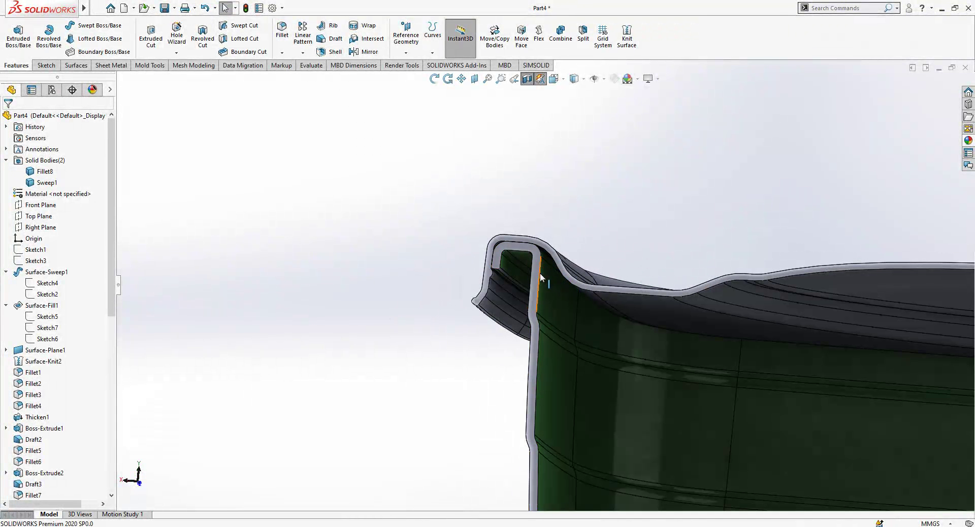
pyautogui.moveTo(413, 216); pyautogui.dragTo(418, 235, button='middle')
# Step: Turn off the section view and hide the lid body to expose the container's open rim
pyautogui.click(527, 79)
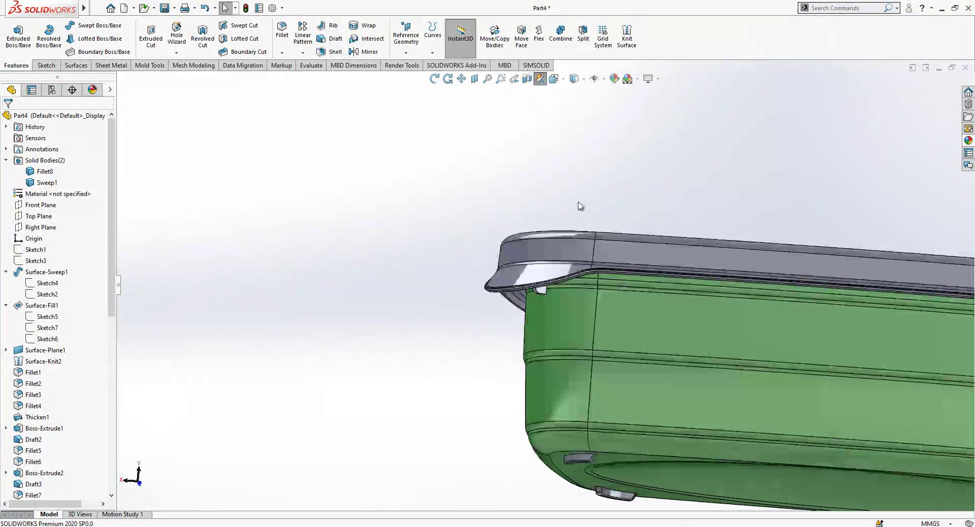
pyautogui.click(667, 251)
pyautogui.click(686, 224)
pyautogui.moveTo(626, 228); pyautogui.dragTo(590, 298, button='middle')
# Step: Split the container's inner wall face and adjoining rim fillet face at one short end with a Front Plane intersection split line
pyautogui.moveTo(112, 263); pyautogui.dragTo(112, 149)
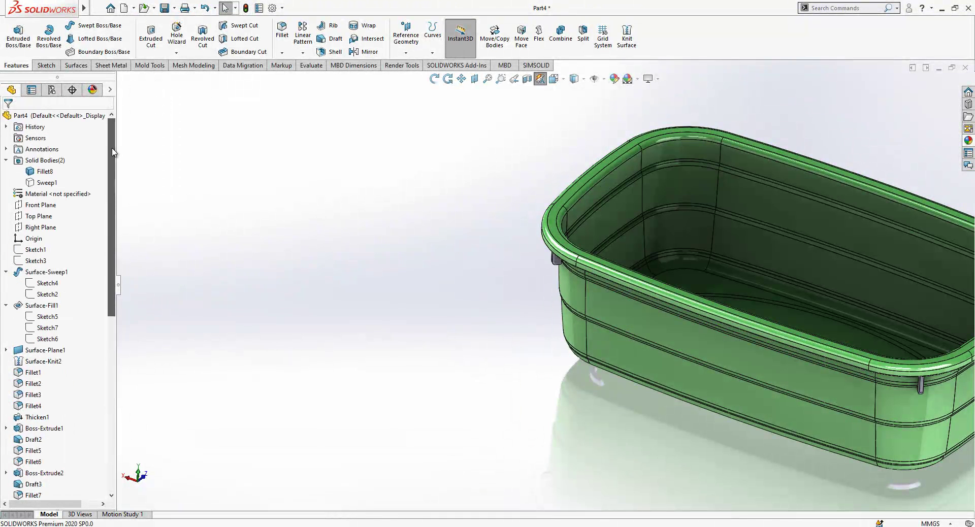
pyautogui.click(46, 208)
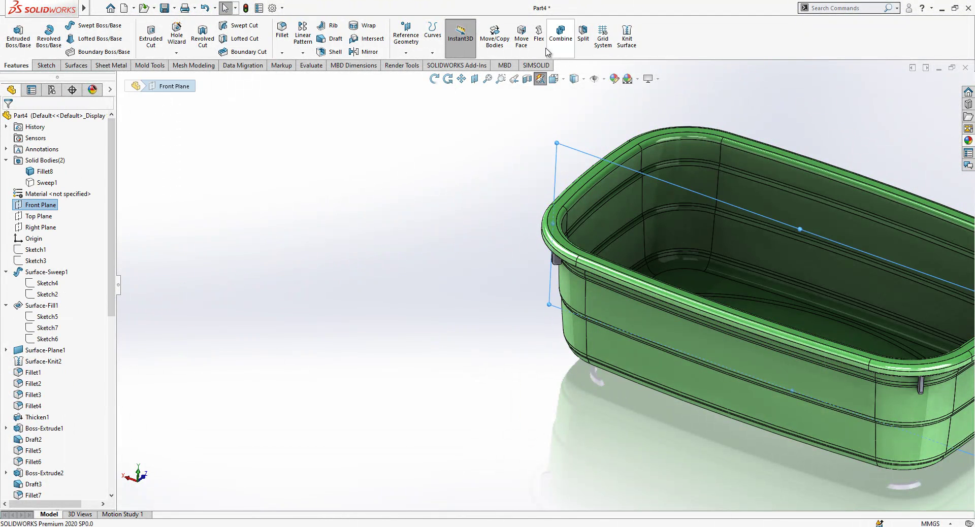
pyautogui.click(434, 36)
pyautogui.click(447, 61)
pyautogui.scroll(3, 611, 176)
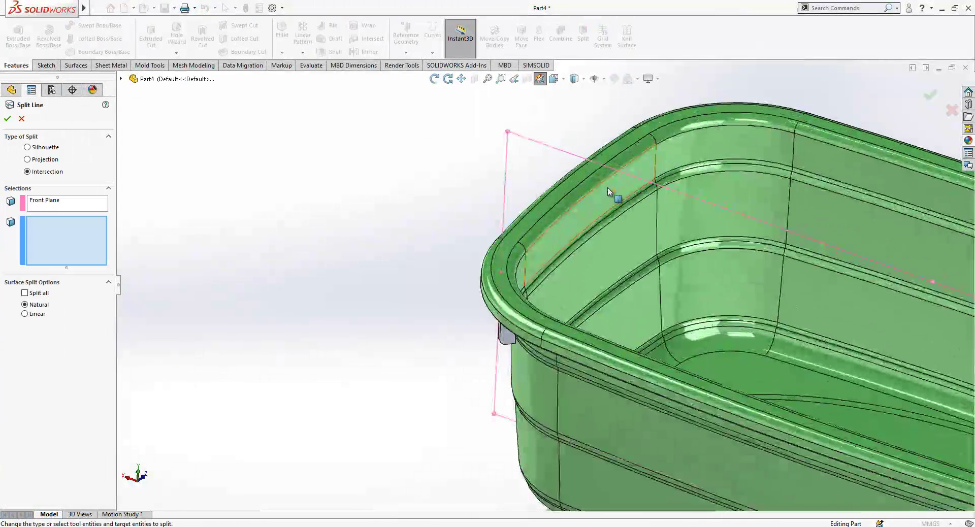
pyautogui.click(611, 192)
pyautogui.click(590, 192)
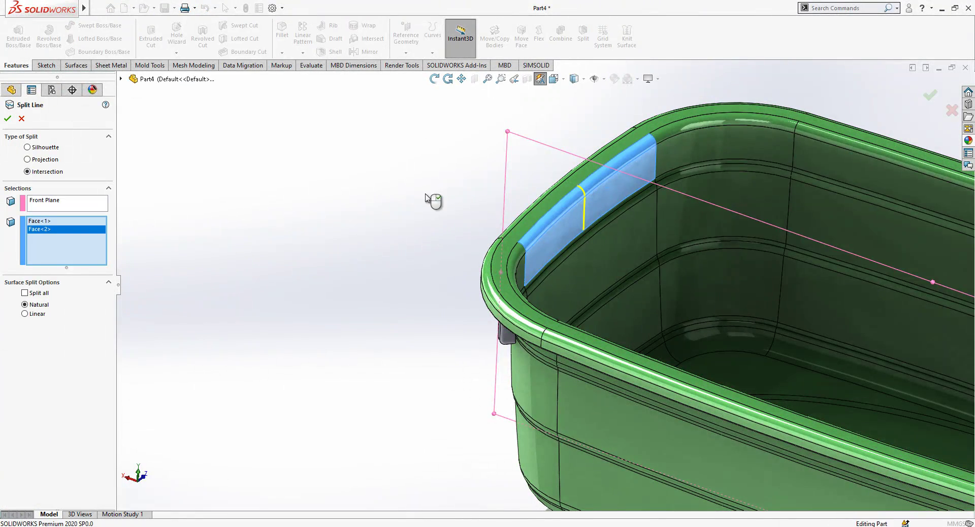
pyautogui.rightClick(414, 200)
pyautogui.scroll(-2, 409, 202)
pyautogui.scroll(2, 666, 229)
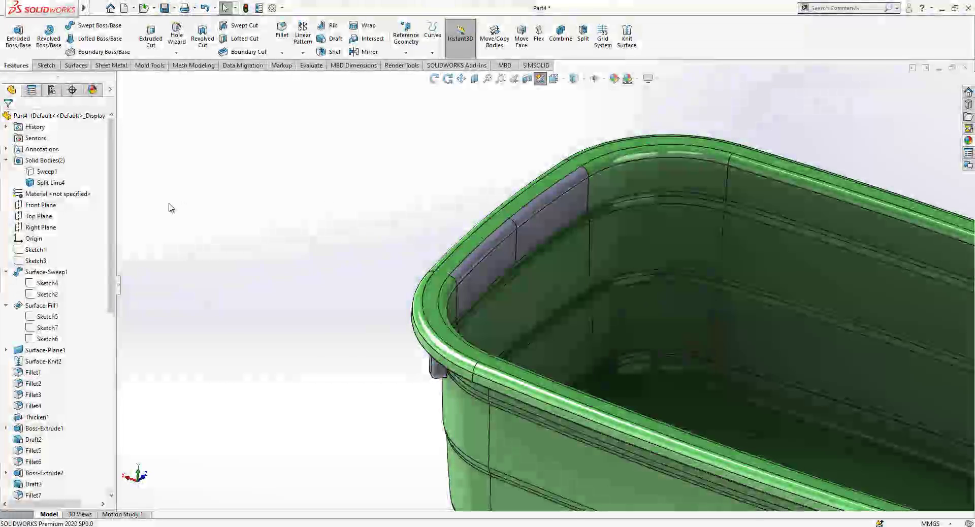
# Step: Start a sketch on the Front Plane and convert the split edges of the inner wall and rim fillet into sketch entities
pyautogui.click(41, 204)
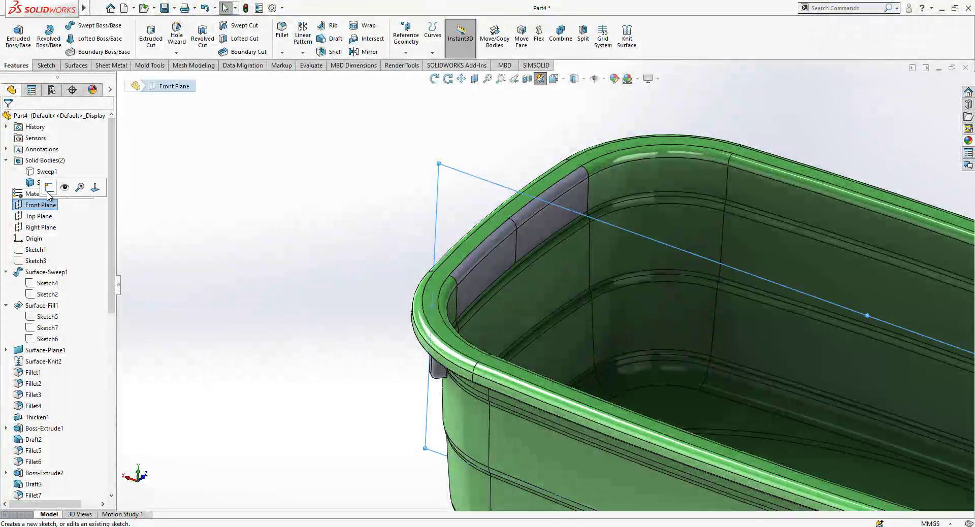
pyautogui.click(77, 187)
pyautogui.click(516, 245)
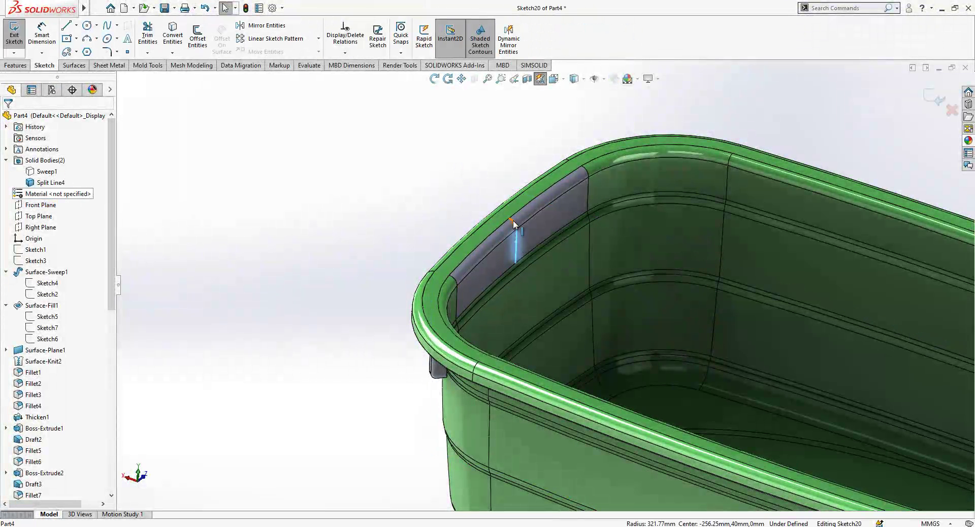
pyautogui.click(172, 33)
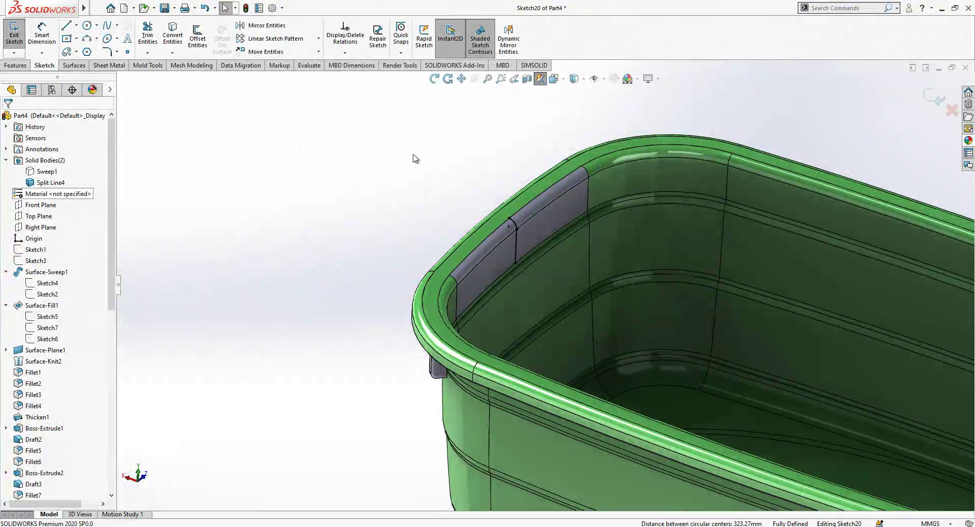
# Step: Show the lid and container bodies and section the model at the Front Plane, viewed from the back at the rim
pyautogui.scroll(2, 414, 155)
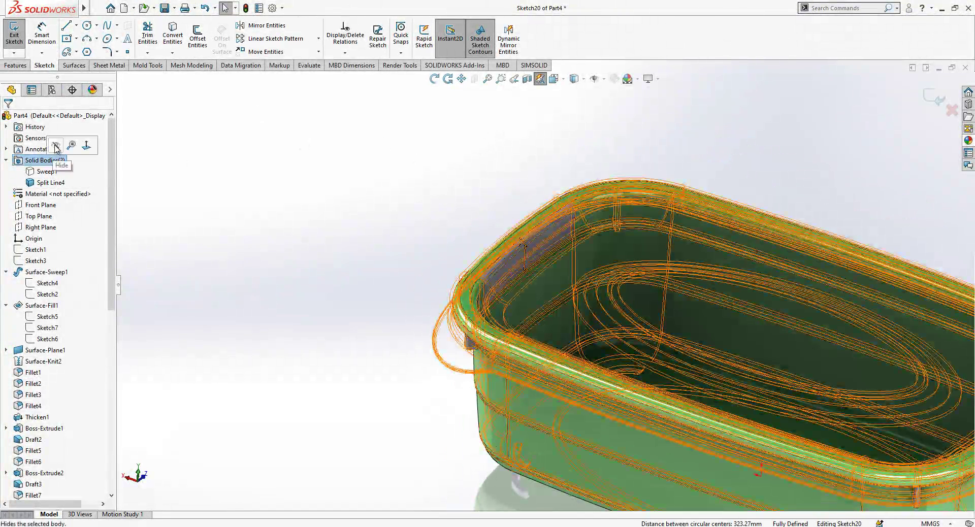
pyautogui.click(50, 161)
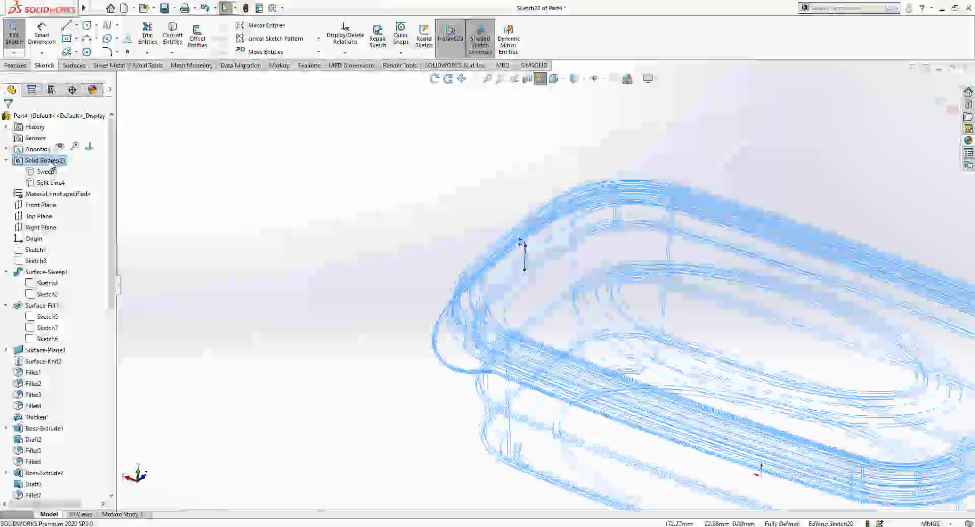
pyautogui.click(59, 146)
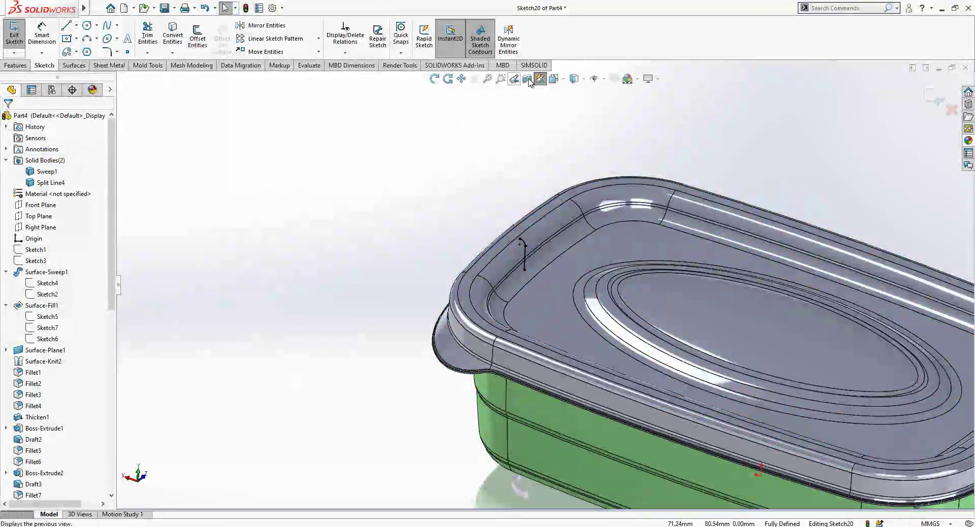
pyautogui.click(526, 79)
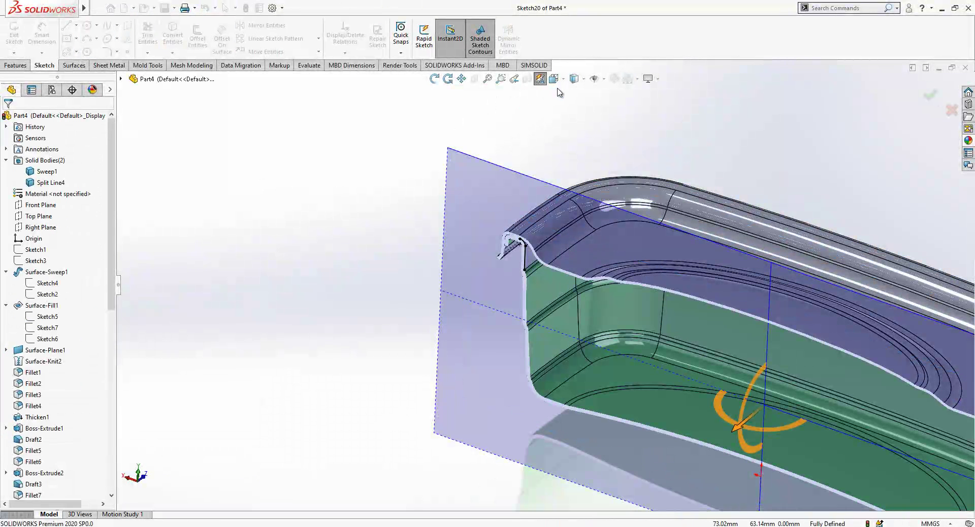
pyautogui.click(539, 79)
pyautogui.press('space')
pyautogui.click(346, 342)
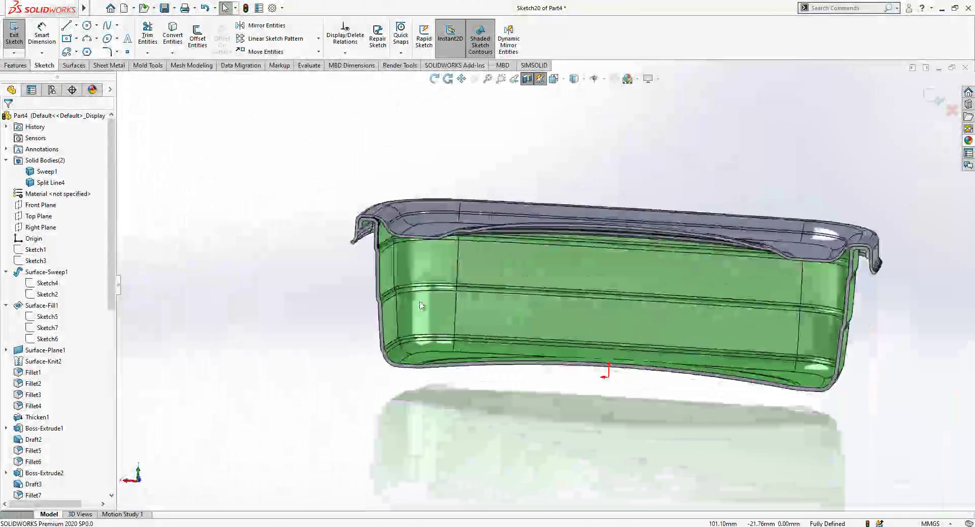
pyautogui.scroll(-10, 420, 305)
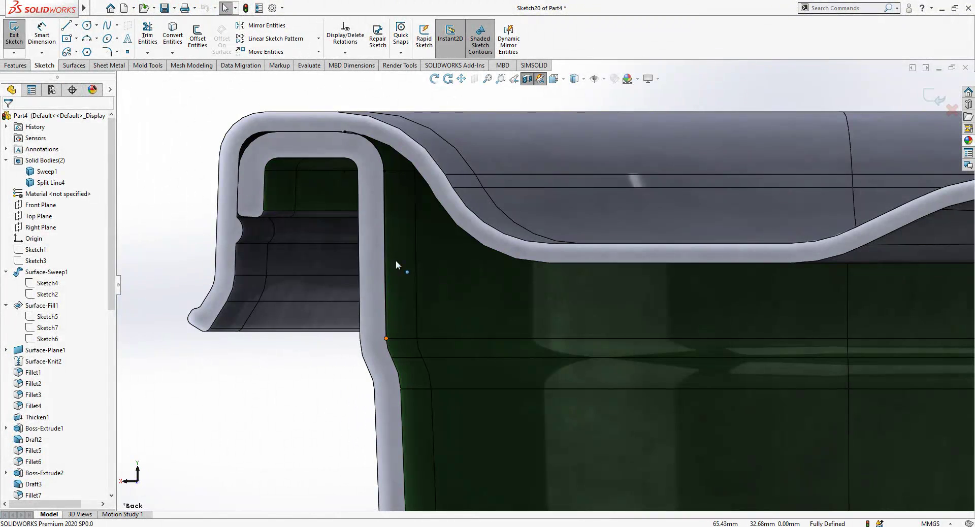
# Step: Shorten the converted wall line and sketch a short horizontal line inward from its end, followed by a vertical line up to the lid
pyautogui.moveTo(396, 261)
pyautogui.mouseDown()
pyautogui.moveTo(395, 233)
pyautogui.moveTo(395, 244)
pyautogui.mouseUp()
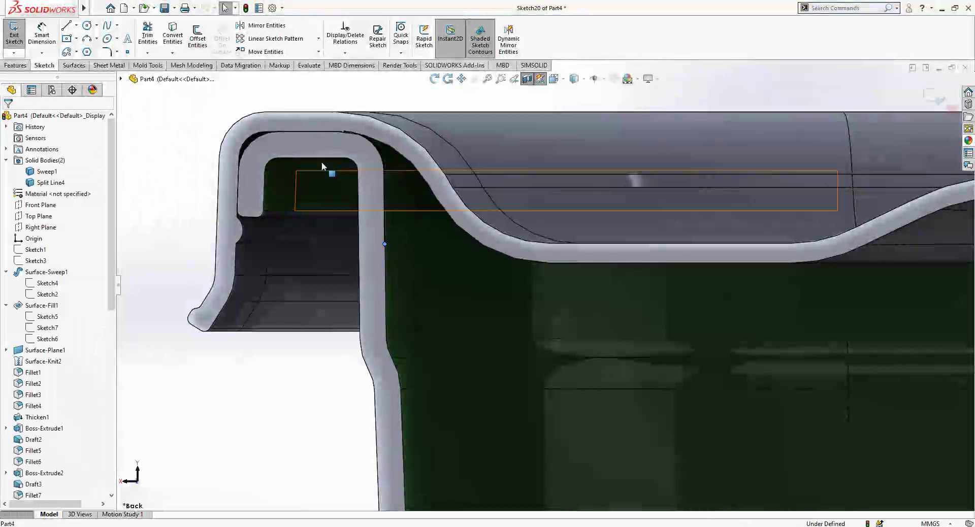
pyautogui.click(66, 26)
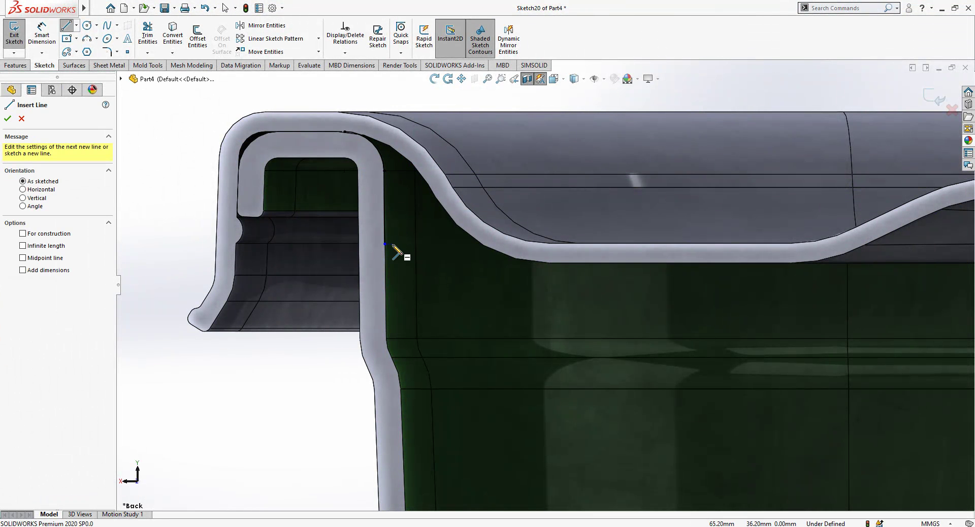
pyautogui.click(385, 244)
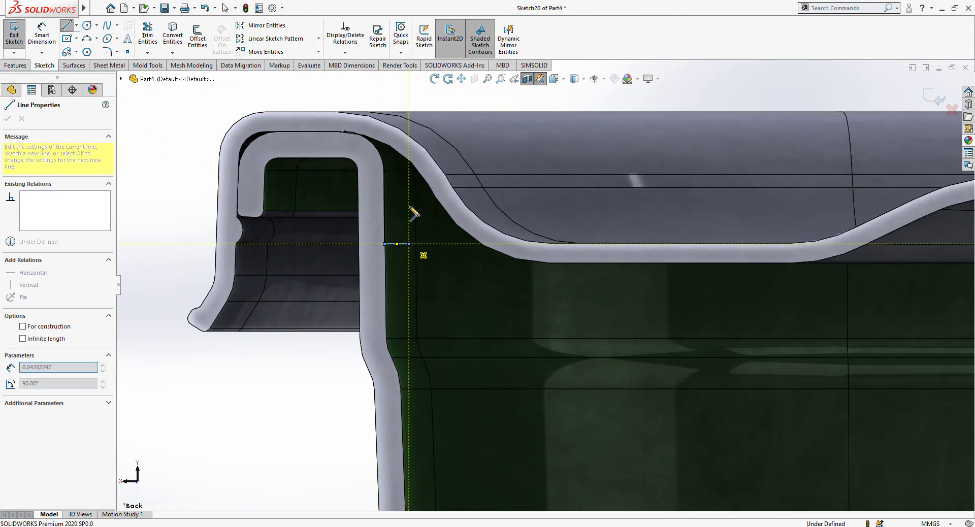
pyautogui.click(409, 142)
pyautogui.press('Escape')
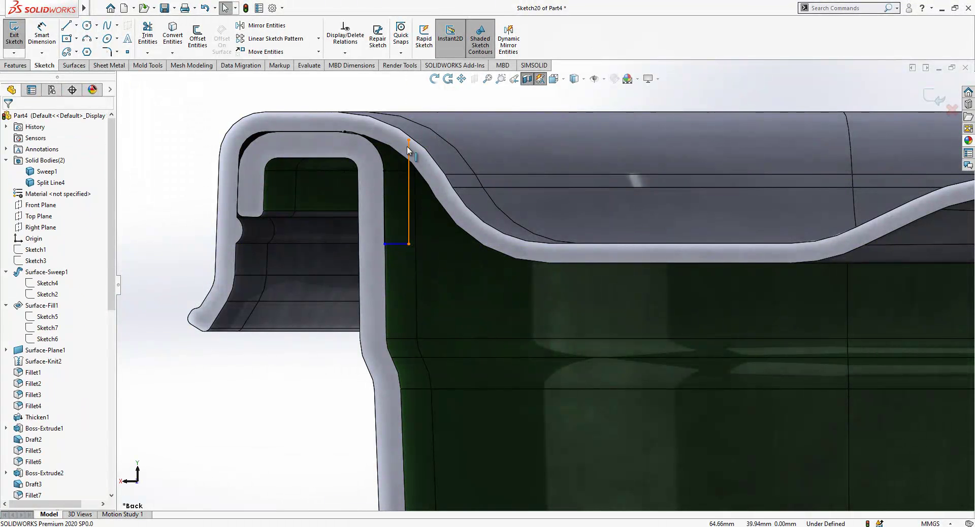
# Step: Remove the vertical relation from the profile's long line and shift its upper end to give it a slight slant
pyautogui.moveTo(409, 140); pyautogui.dragTo(398, 167)
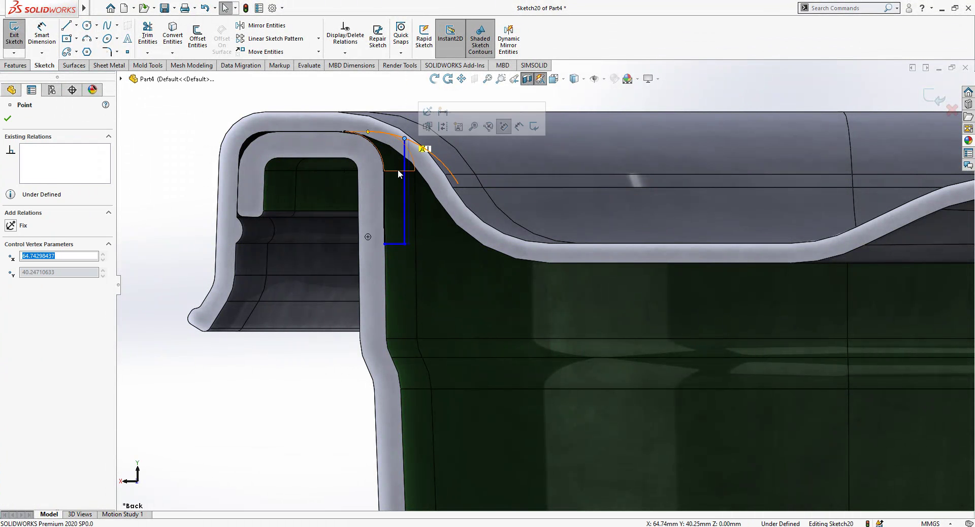
pyautogui.click(405, 179)
pyautogui.click(411, 192)
pyautogui.press('Delete')
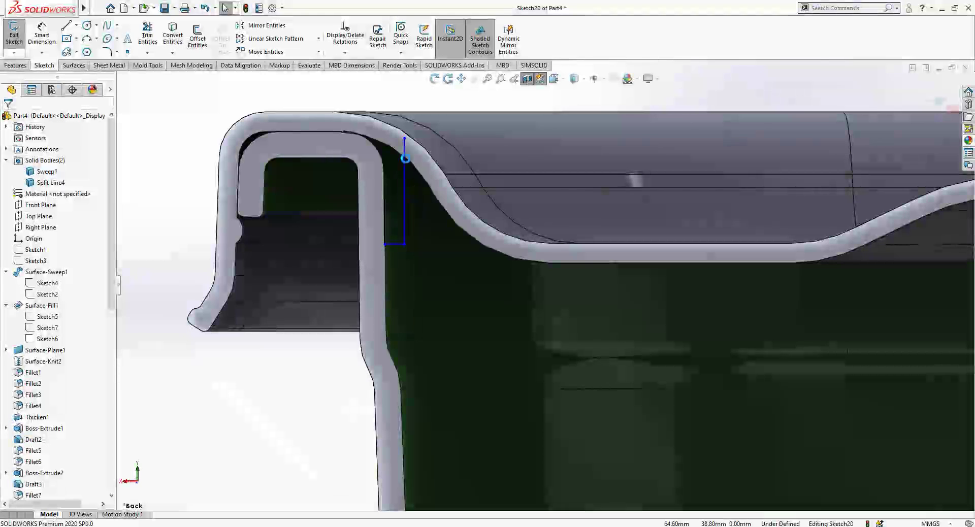
pyautogui.moveTo(412, 151)
pyautogui.mouseDown()
pyautogui.moveTo(421, 167)
pyautogui.moveTo(400, 157)
pyautogui.mouseUp()
pyautogui.press('Escape')
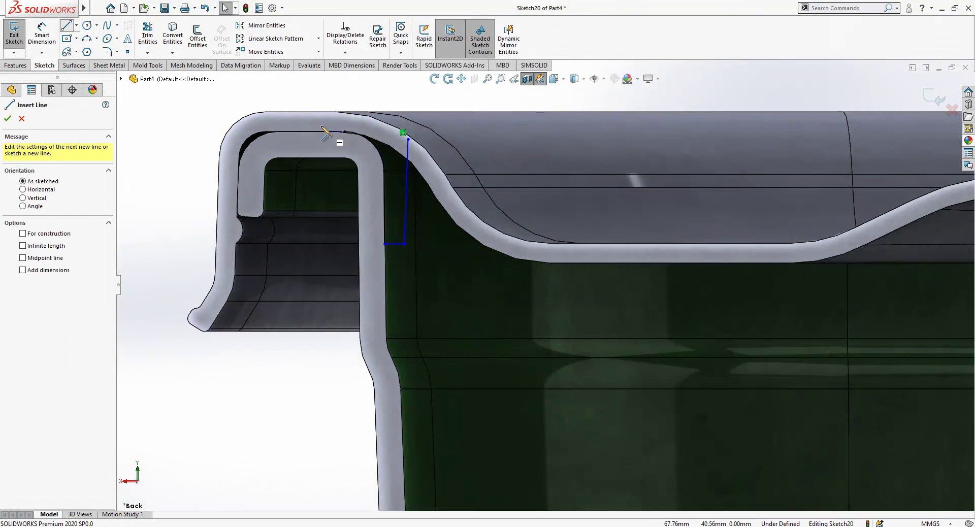
# Step: Sketch a short vertical construction line upward from the lid's flat top edge as an angle reference
pyautogui.click(297, 112)
pyautogui.click(297, 75)
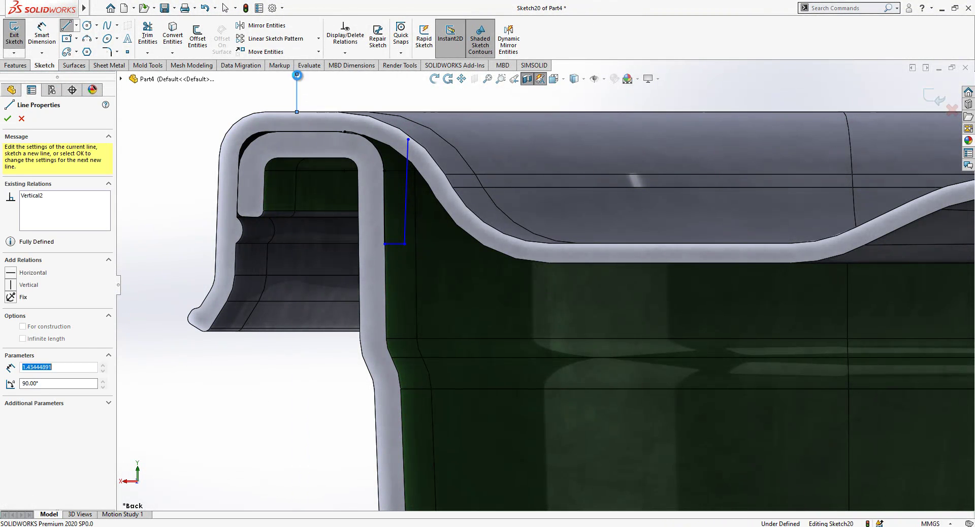
pyautogui.press('Escape')
pyautogui.click(298, 94)
pyautogui.click(343, 60)
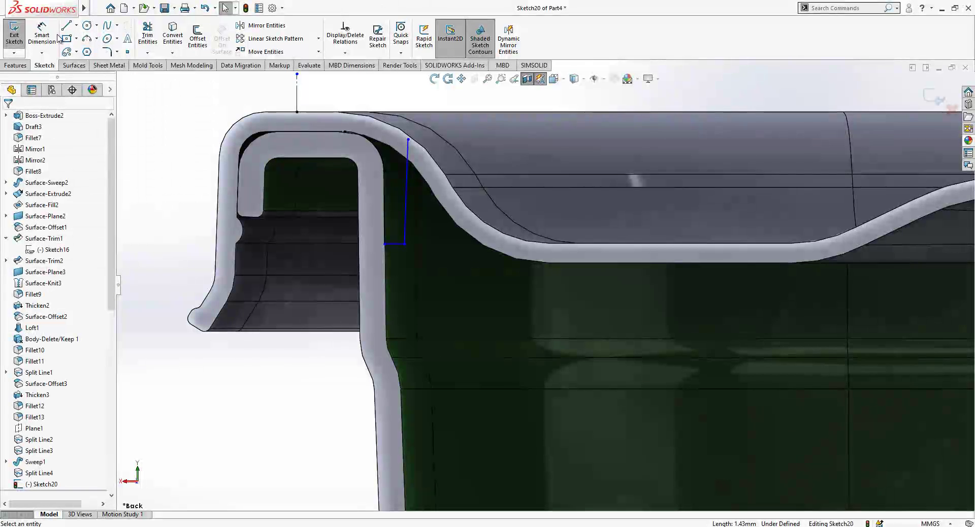
# Step: Dimension the slanted line at 2 degrees to the vertical construction line
pyautogui.keyDown('ctrl'); pyautogui.moveTo(334, 145); pyautogui.dragTo(392, 197, button='middle'); pyautogui.keyUp('ctrl')
pyautogui.click(464, 244)
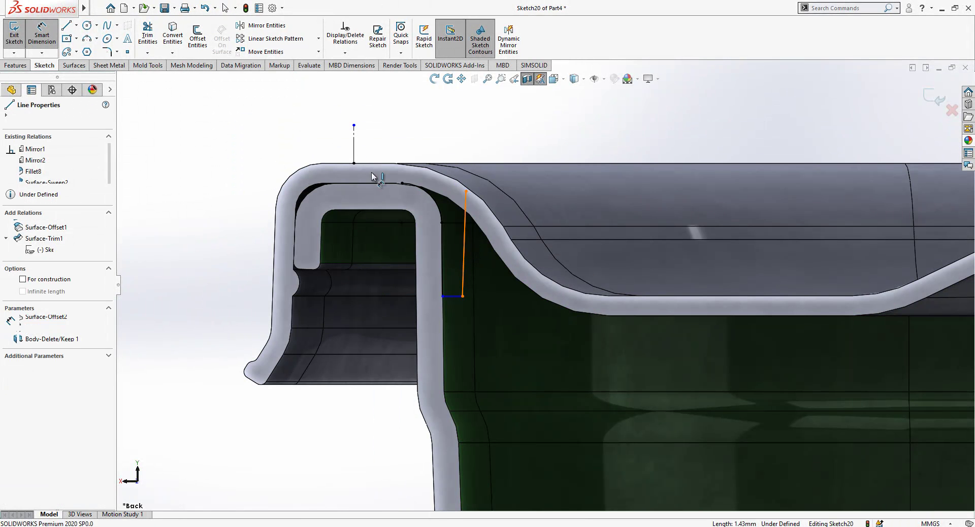
pyautogui.click(389, 145)
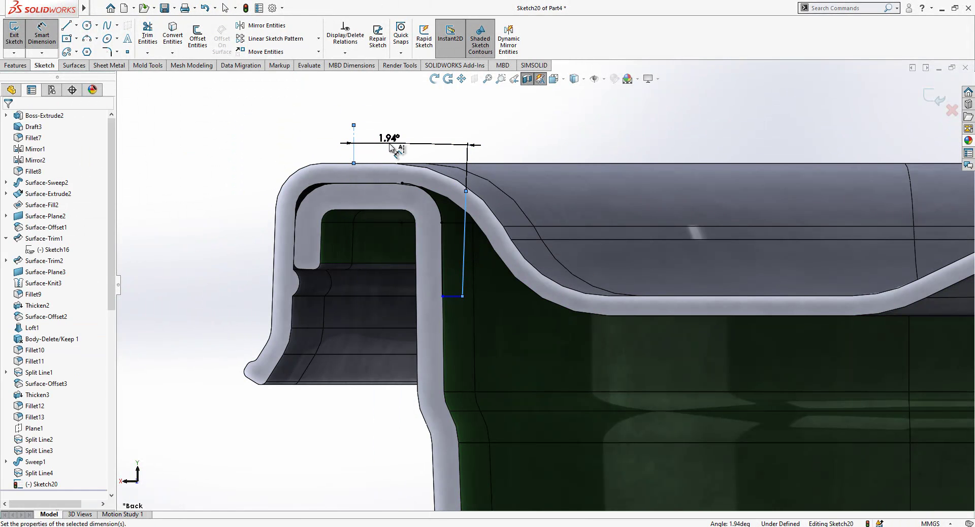
pyautogui.write('2')
pyautogui.press('Return')
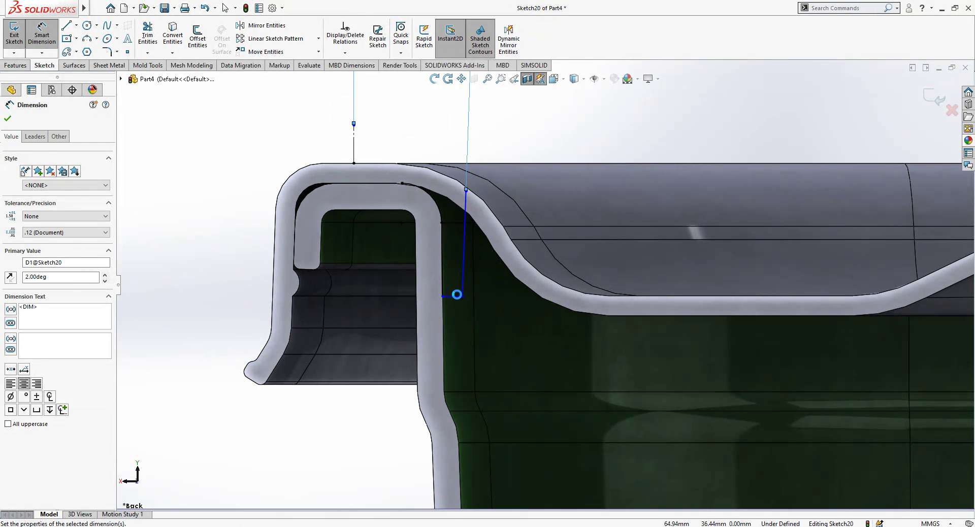
# Step: Dimension the height between the short horizontal line and the upper end of the rim arc as 4 mm
pyautogui.click(454, 296)
pyautogui.click(402, 184)
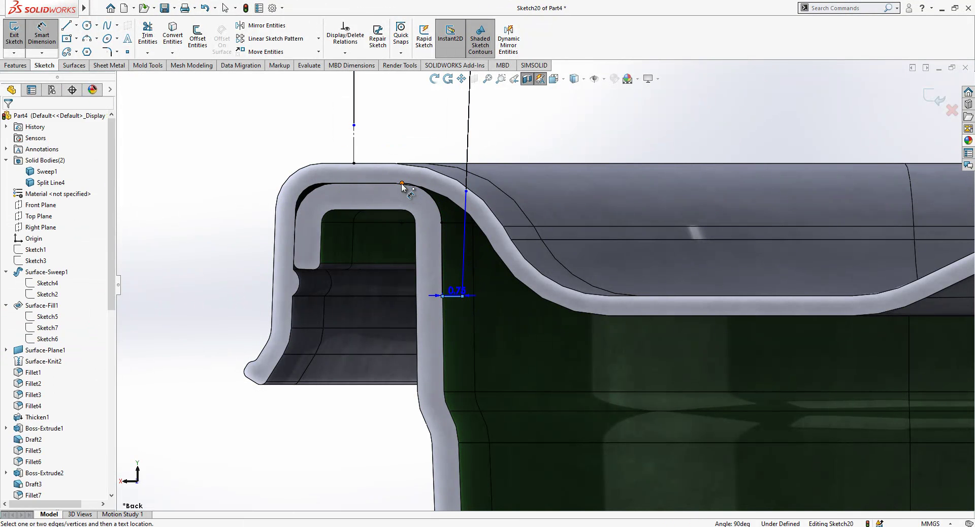
pyautogui.doubleClick(564, 147)
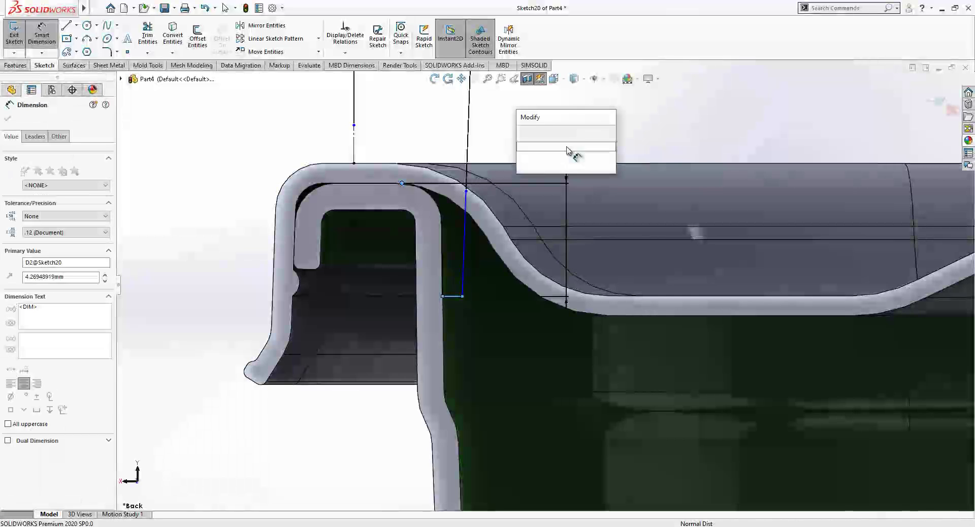
pyautogui.write('4')
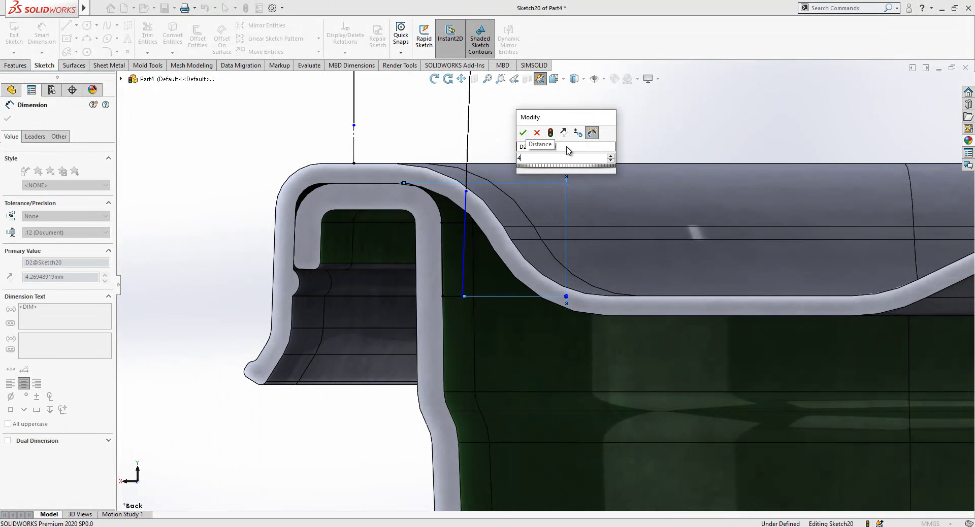
pyautogui.press('Return')
pyautogui.press('Escape')
pyautogui.press('Escape')
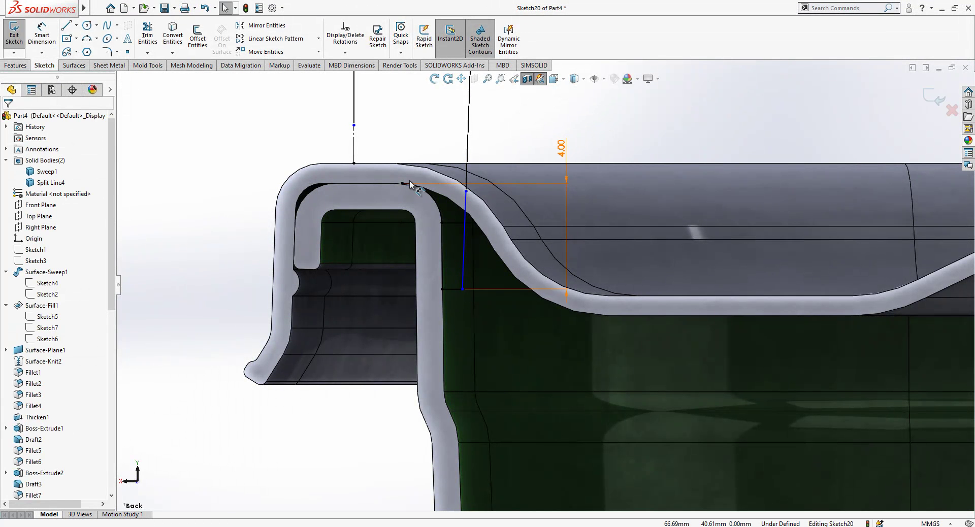
# Step: Close the profile with a line from the rim arc's upper end to the upper end of the slanted line
pyautogui.click(66, 25)
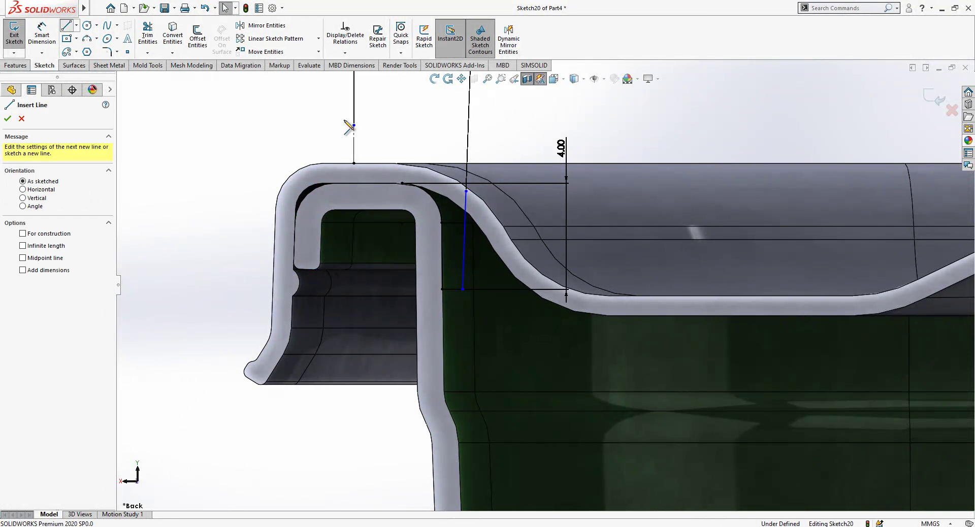
pyautogui.moveTo(402, 184)
pyautogui.mouseDown()
pyautogui.moveTo(467, 191)
pyautogui.moveTo(461, 211)
pyautogui.mouseUp()
pyautogui.scroll(-2, 452, 169)
pyautogui.press('Escape')
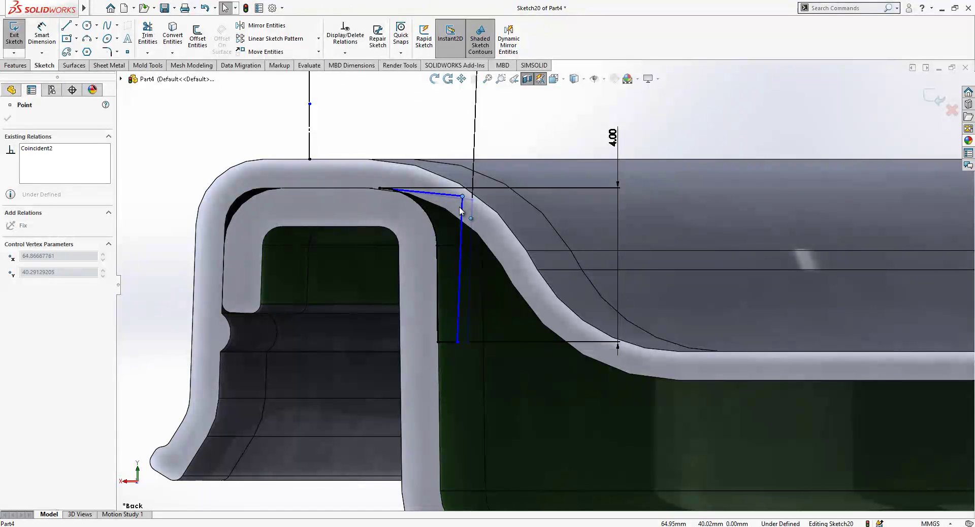
# Step: Dimension the profile's short horizontal side between the container's inner wall and the slanted line as 0.65 mm
pyautogui.click(134, 90)
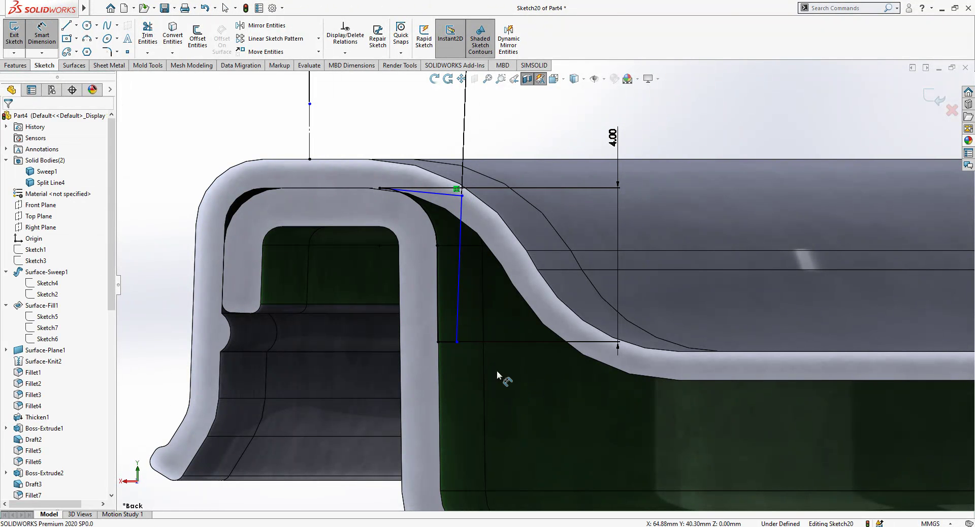
pyautogui.click(457, 342)
pyautogui.click(439, 342)
pyautogui.click(456, 367)
pyautogui.write('0.65')
pyautogui.press('Return')
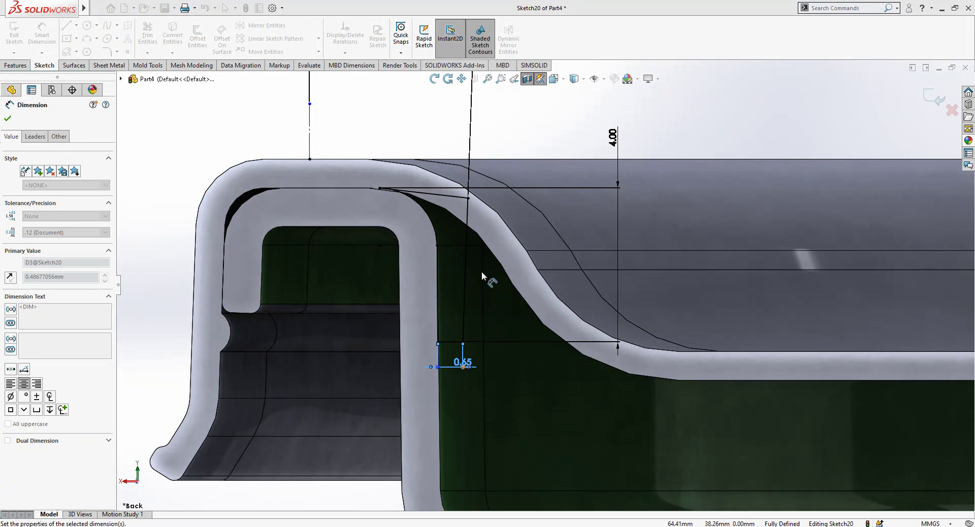
pyautogui.scroll(3, 482, 271)
pyautogui.press('Escape')
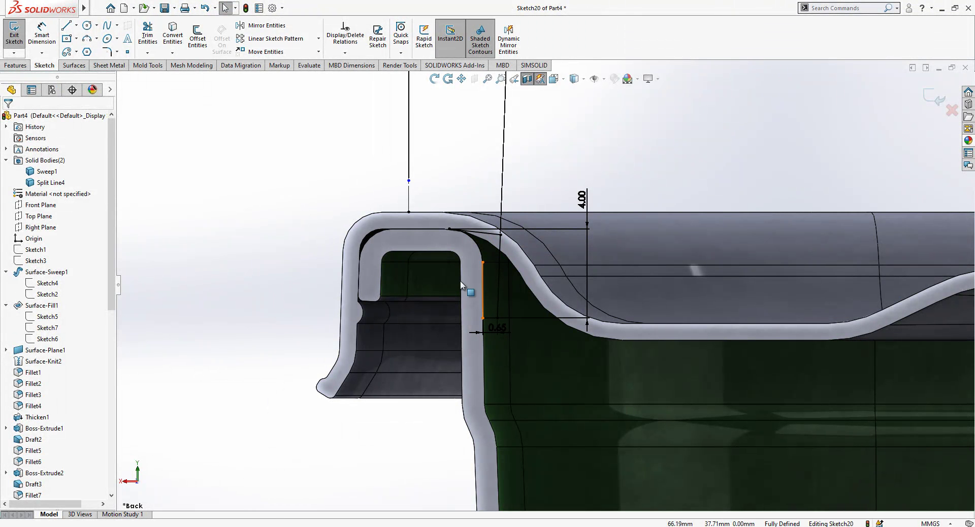
pyautogui.click(108, 52)
pyautogui.write('0.50mm')
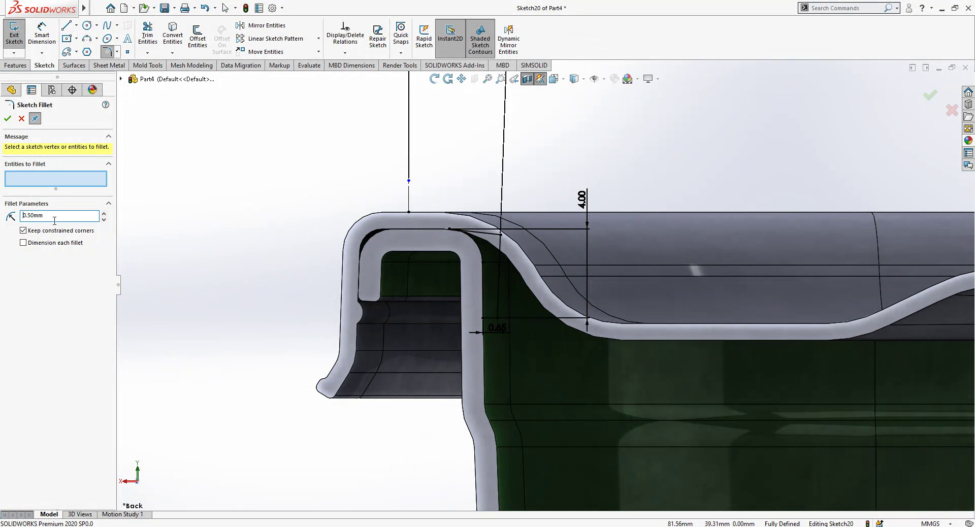
pyautogui.click(937, 98)
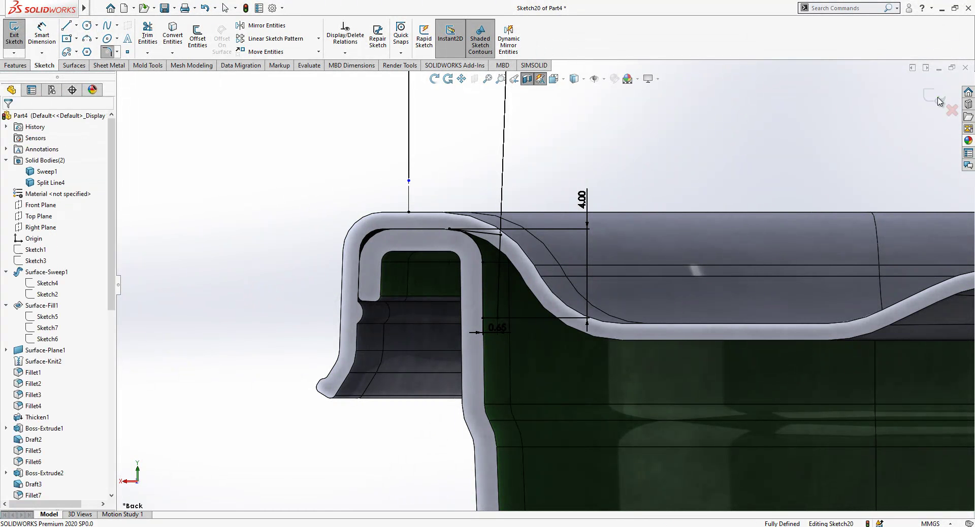
# Step: Finish the closed profile sketch and hide the lid body
pyautogui.click(925, 95)
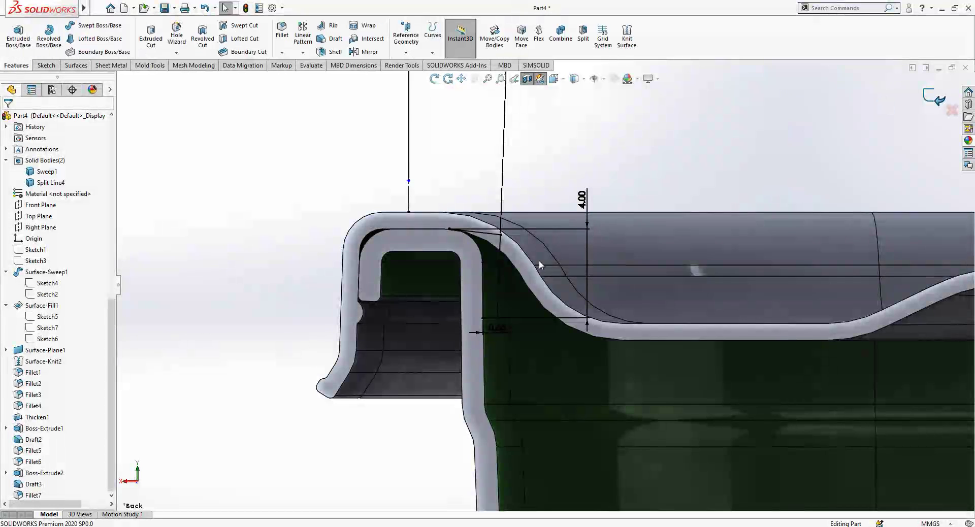
pyautogui.scroll(-2, 511, 270)
pyautogui.moveTo(521, 177); pyautogui.dragTo(459, 269, button='middle')
pyautogui.click(472, 249)
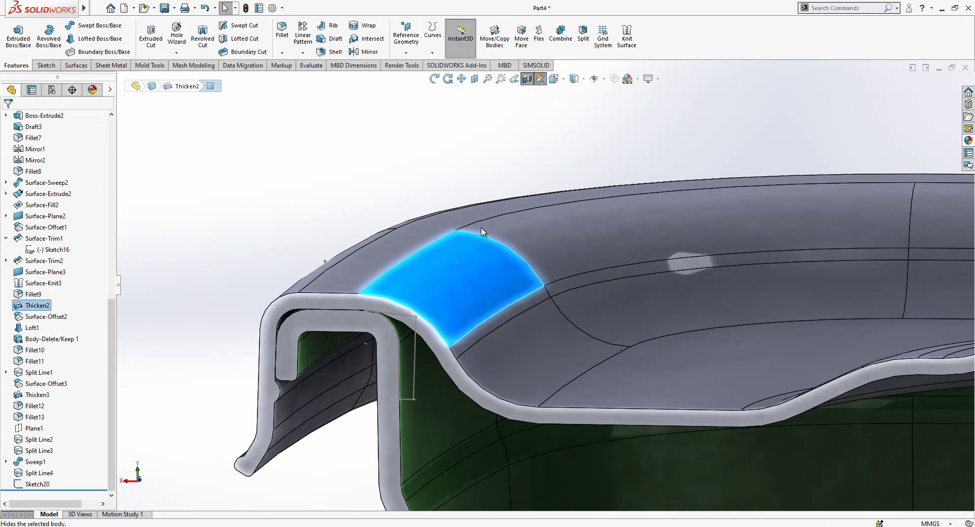
# Step: Create a sketch on the container rim's top face with the tangent chain of its inner edge converted as a closed path, and finish it
pyautogui.click(401, 277)
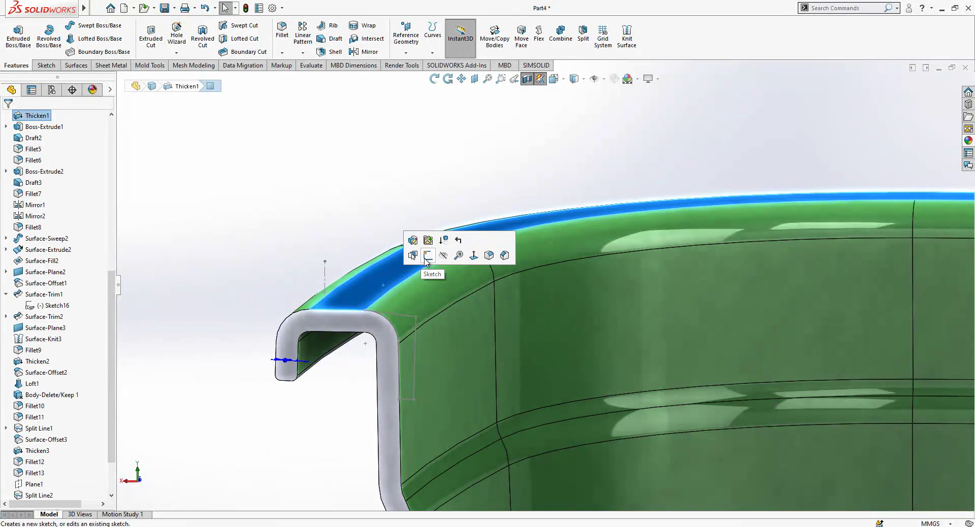
pyautogui.click(420, 256)
pyautogui.rightClick(417, 272)
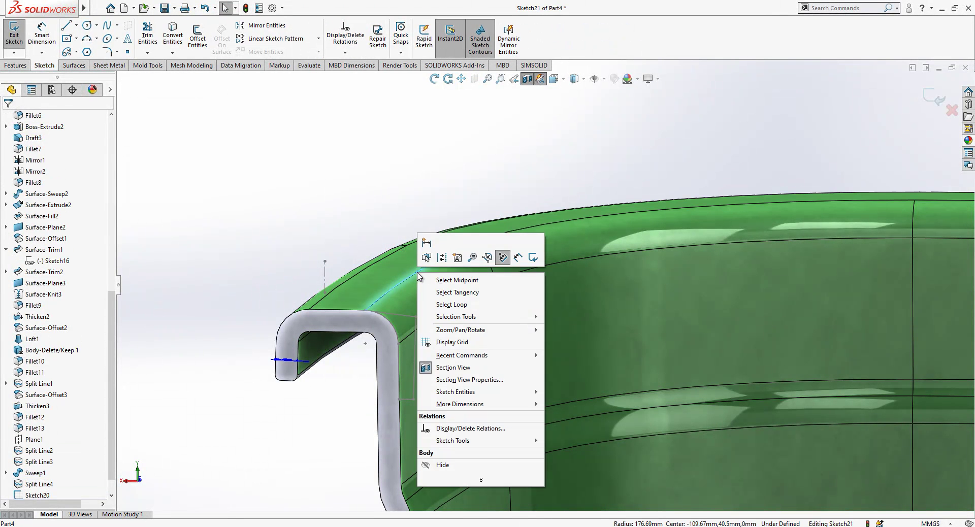
pyautogui.click(458, 292)
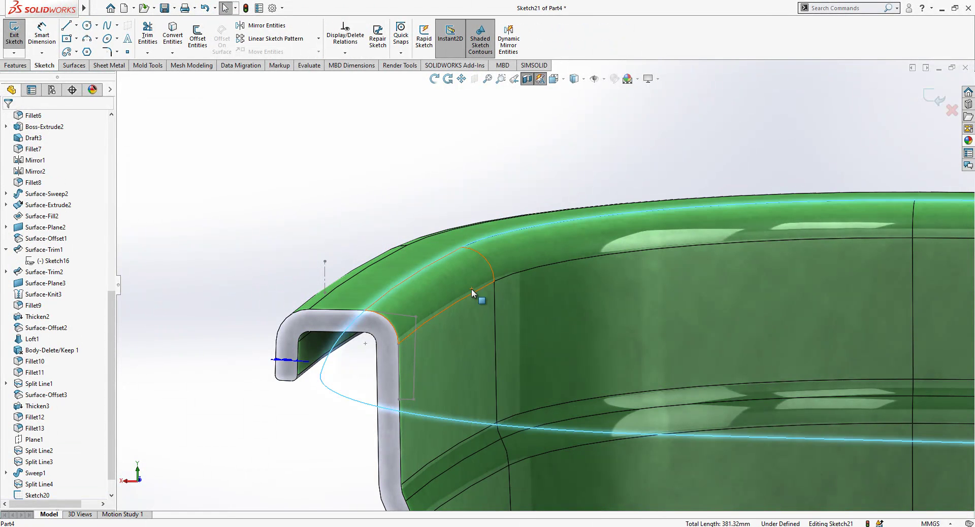
pyautogui.click(172, 36)
pyautogui.scroll(-2, 439, 316)
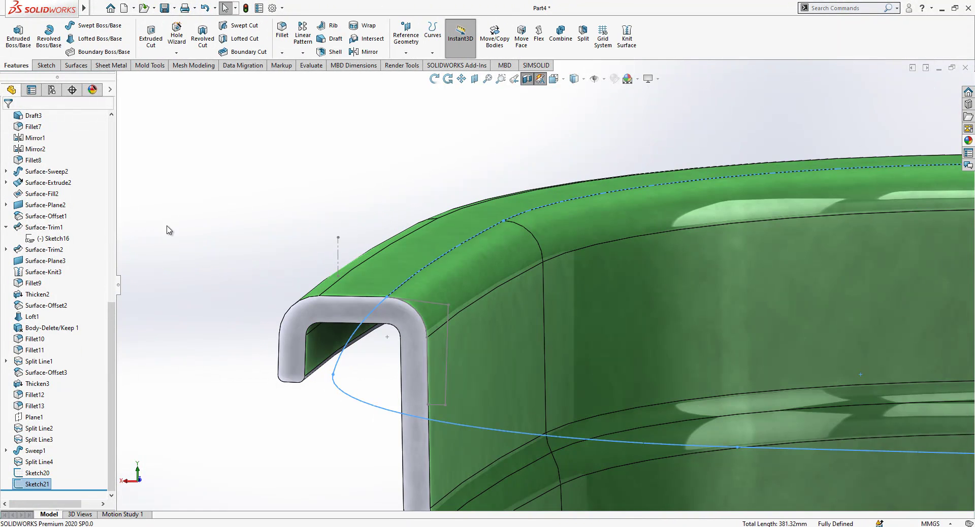
# Step: Show the lid body and hide the container body
pyautogui.scroll(10, 61, 305)
pyautogui.click(6, 149)
pyautogui.click(47, 160)
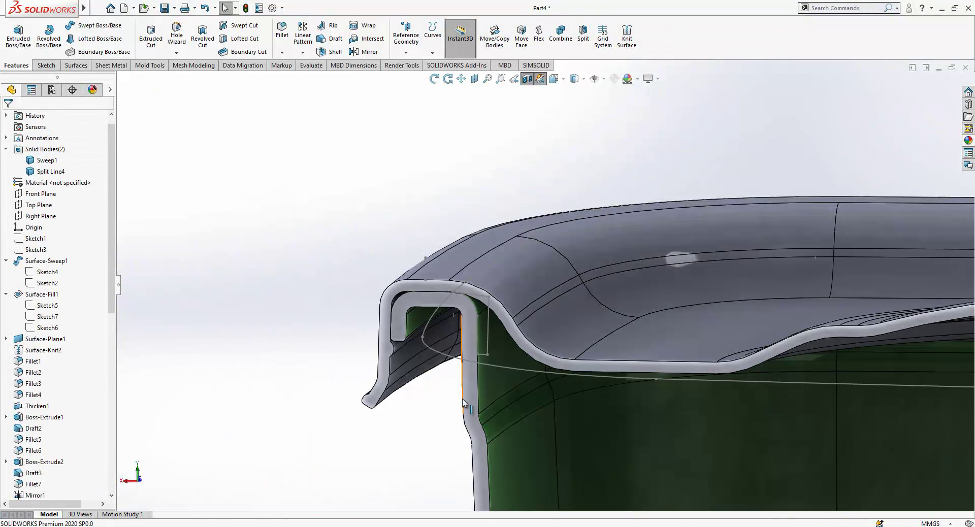
pyautogui.click(496, 399)
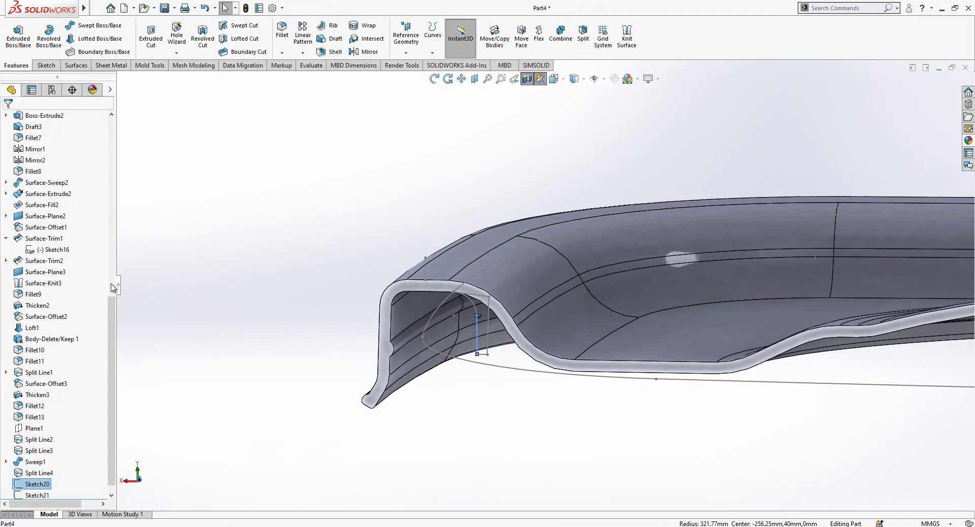
# Step: Try to create a swept boss with Sketch20 as the profile and the rim loop Sketch21 as the path
pyautogui.click(37, 495)
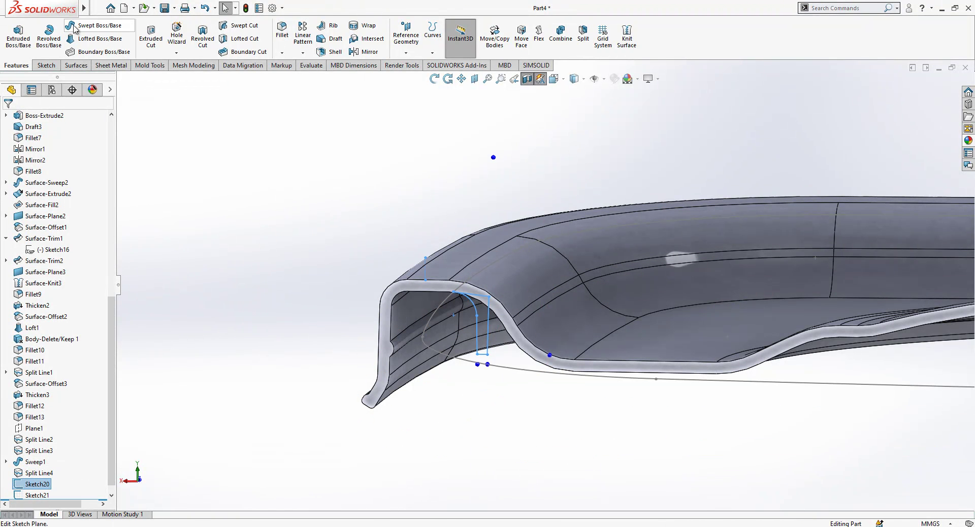
pyautogui.click(440, 311)
pyautogui.click(7, 120)
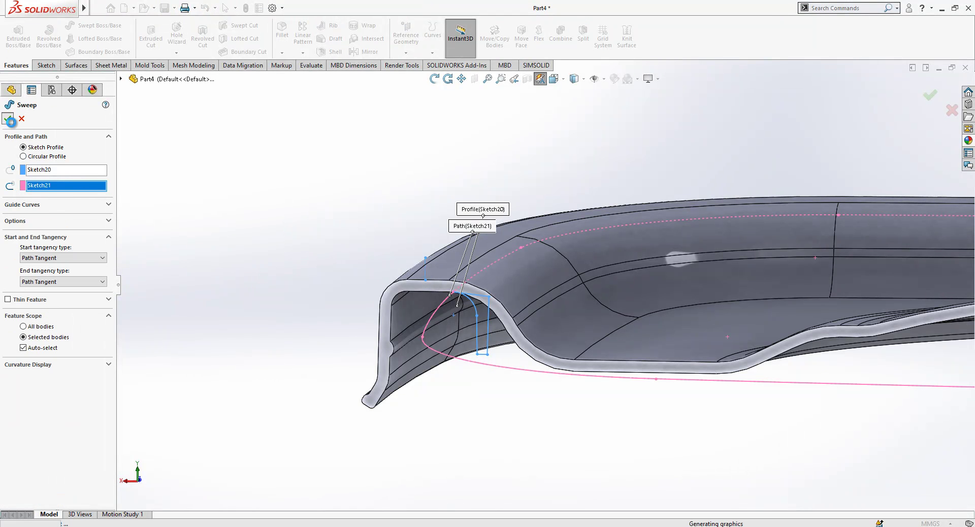
pyautogui.scroll(-2, 500, 311)
pyautogui.moveTo(500, 311); pyautogui.dragTo(466, 252, button='middle')
pyautogui.press('Escape')
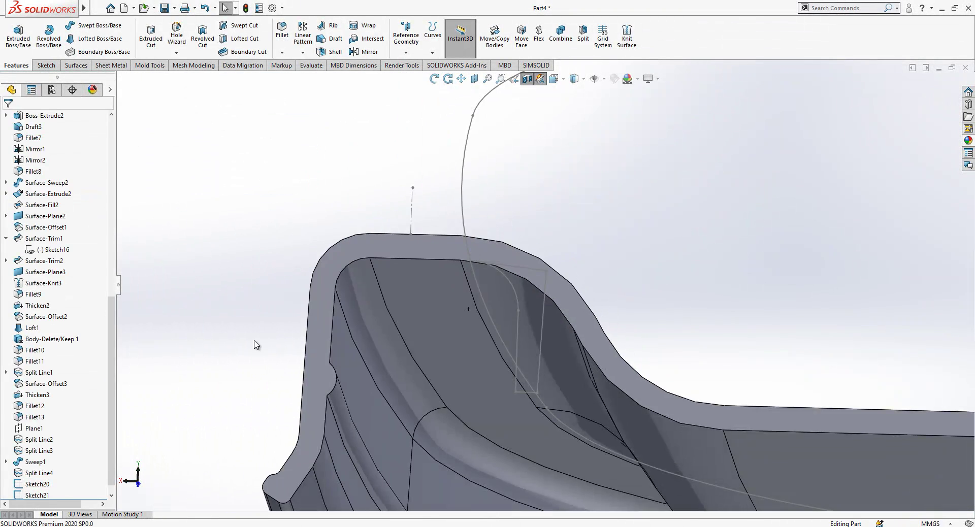
# Step: Reopen the closed locking profile sketch, Sketch20, for editing
pyautogui.click(46, 495)
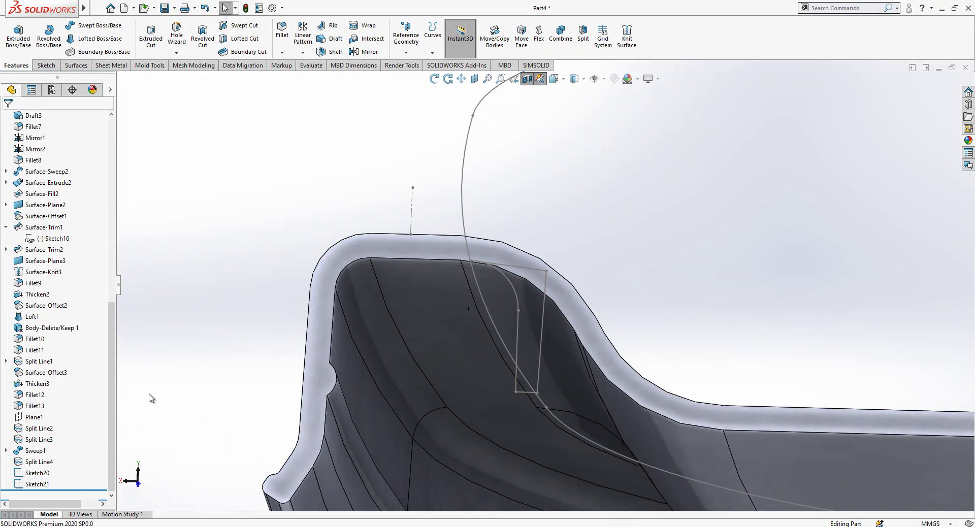
pyautogui.click(43, 485)
pyautogui.moveTo(436, 229); pyautogui.dragTo(436, 84, button='middle')
pyautogui.moveTo(535, 239)
pyautogui.mouseDown(button='middle')
pyautogui.moveTo(537, 124)
pyautogui.moveTo(556, 321)
pyautogui.moveTo(784, 252)
pyautogui.moveTo(798, 296)
pyautogui.moveTo(595, 371)
pyautogui.moveTo(603, 378)
pyautogui.mouseUp(button='middle')
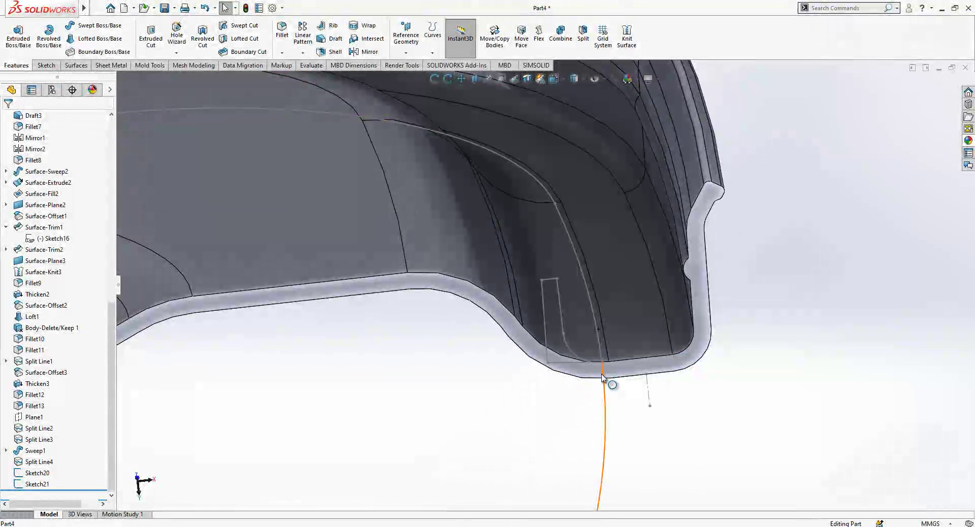
pyautogui.click(562, 327)
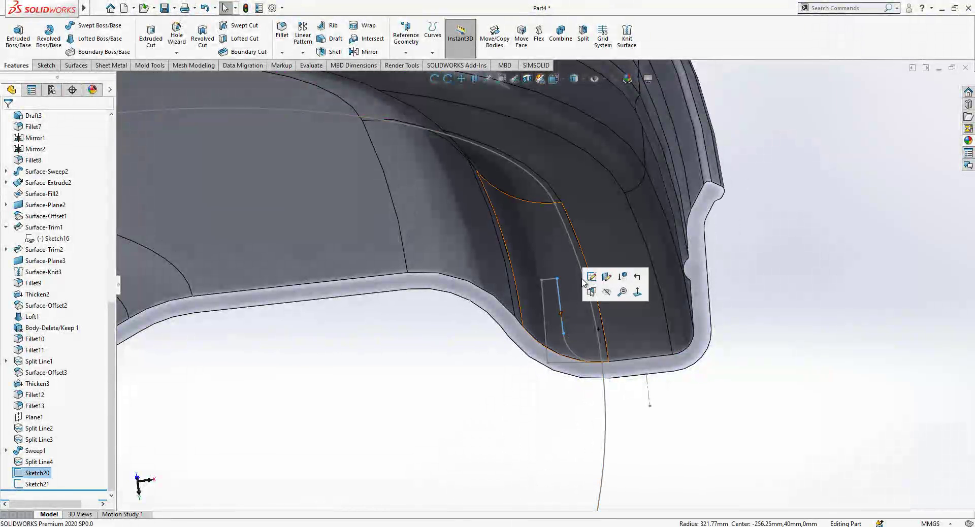
pyautogui.click(610, 339)
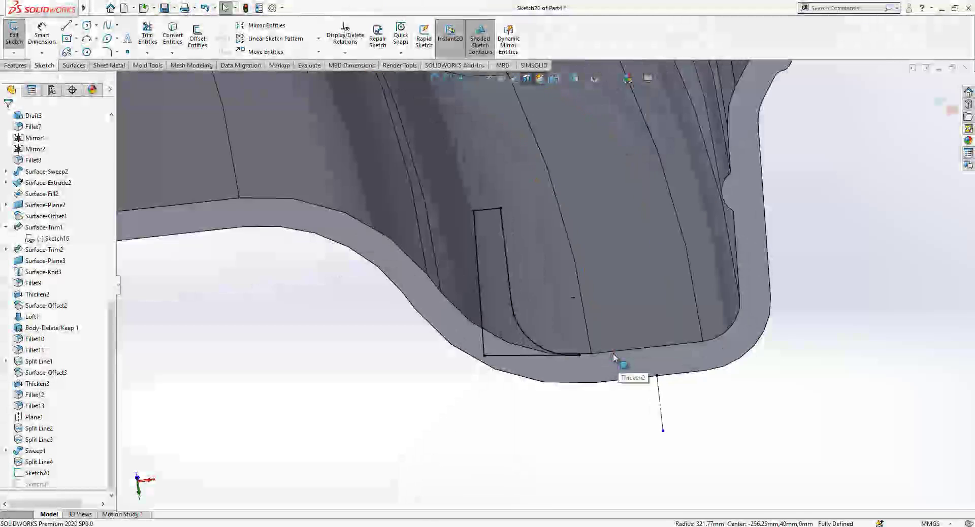
# Step: Show the container body and check the relations of the profile's upper arc endpoint against the rim
pyautogui.scroll(9, 103, 179)
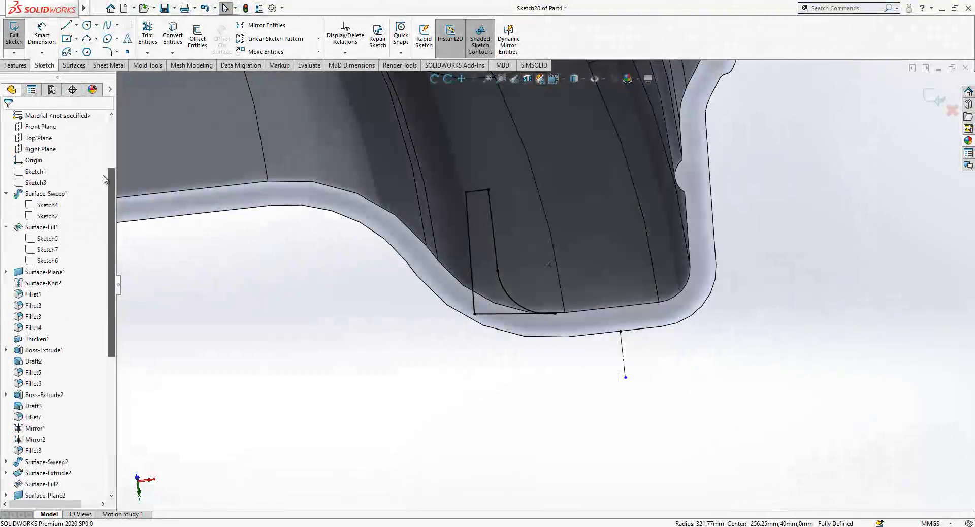
pyautogui.scroll(3, 103, 179)
pyautogui.click(51, 182)
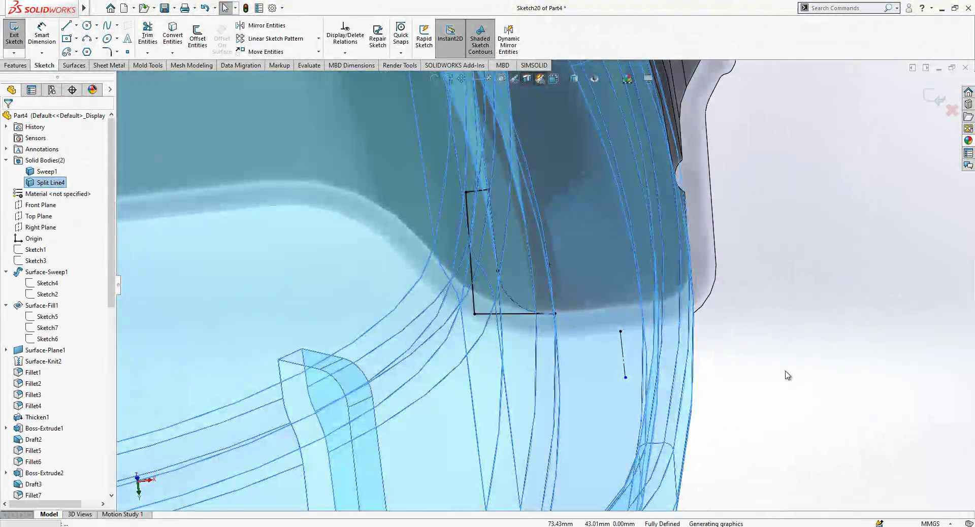
pyautogui.press('Escape')
pyautogui.scroll(-5, 558, 312)
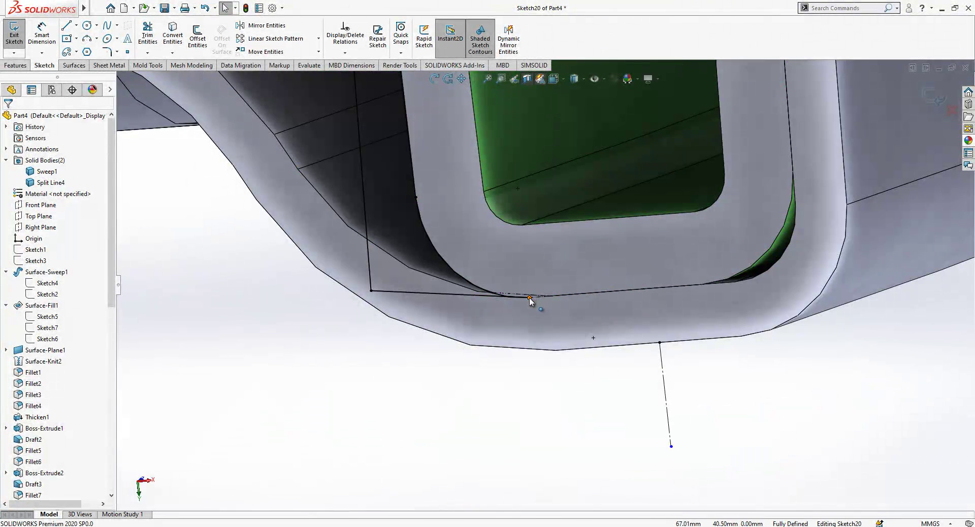
pyautogui.click(530, 298)
pyautogui.moveTo(549, 309)
pyautogui.mouseDown(button='middle')
pyautogui.moveTo(555, 318)
pyautogui.moveTo(556, 304)
pyautogui.moveTo(163, 232)
pyautogui.mouseUp(button='middle')
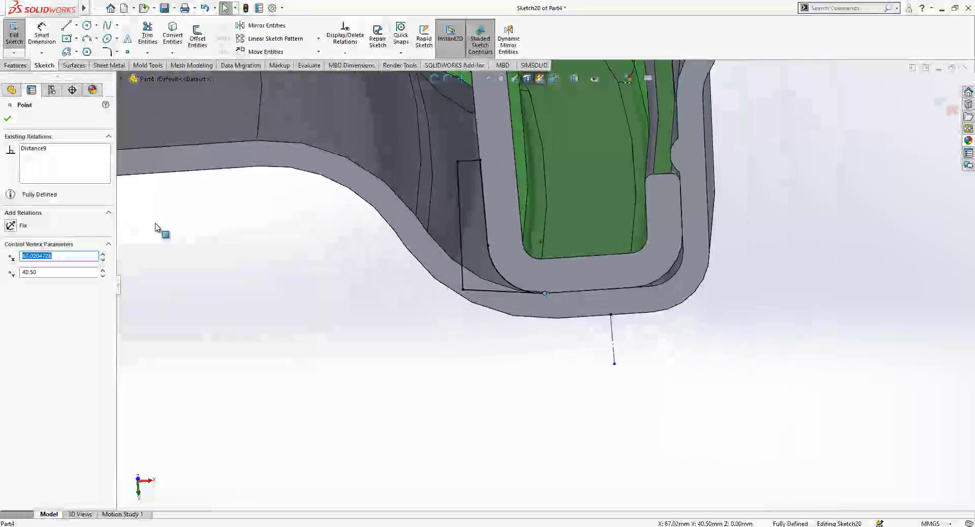
# Step: Hide the lid body Sweep1 to expose the container rim around the profile
pyautogui.click(121, 182)
pyautogui.click(52, 173)
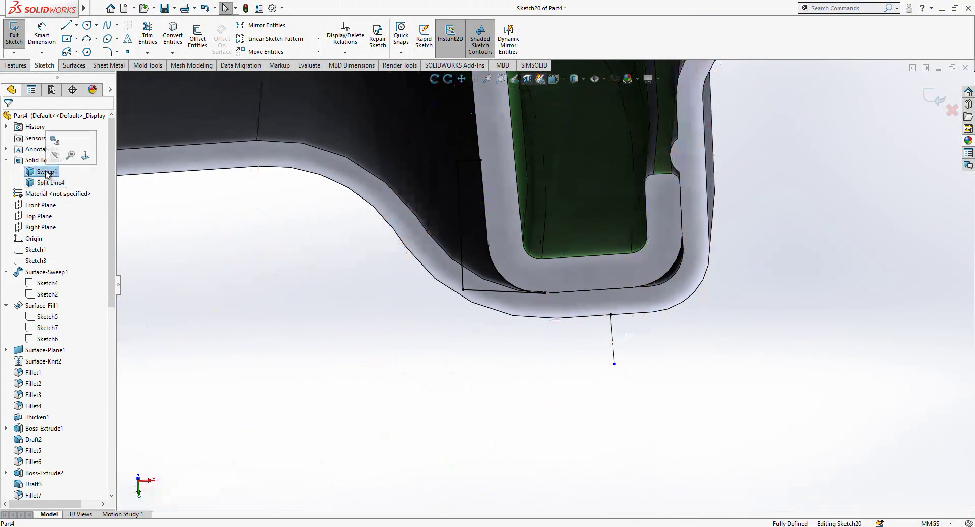
pyautogui.click(57, 159)
# Step: Pull the profile's upper arc endpoint away from the rim edge vertex to about X 66.64, Y 40.45 mm
pyautogui.moveTo(822, 348); pyautogui.dragTo(648, 327, button='middle')
pyautogui.scroll(3, 617, 227)
pyautogui.click(649, 326)
pyautogui.scroll(2, 649, 327)
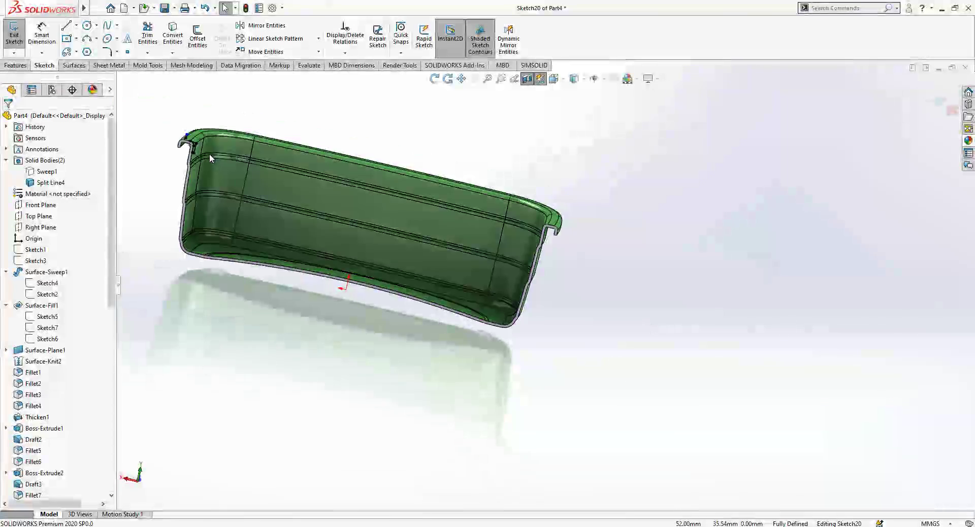
pyautogui.scroll(-5, 215, 156)
pyautogui.scroll(-3, 236, 163)
pyautogui.scroll(-5, 404, 218)
pyautogui.moveTo(406, 224)
pyautogui.mouseDown(button='middle')
pyautogui.moveTo(416, 238)
pyautogui.moveTo(425, 218)
pyautogui.mouseUp(button='middle')
pyautogui.click(435, 226)
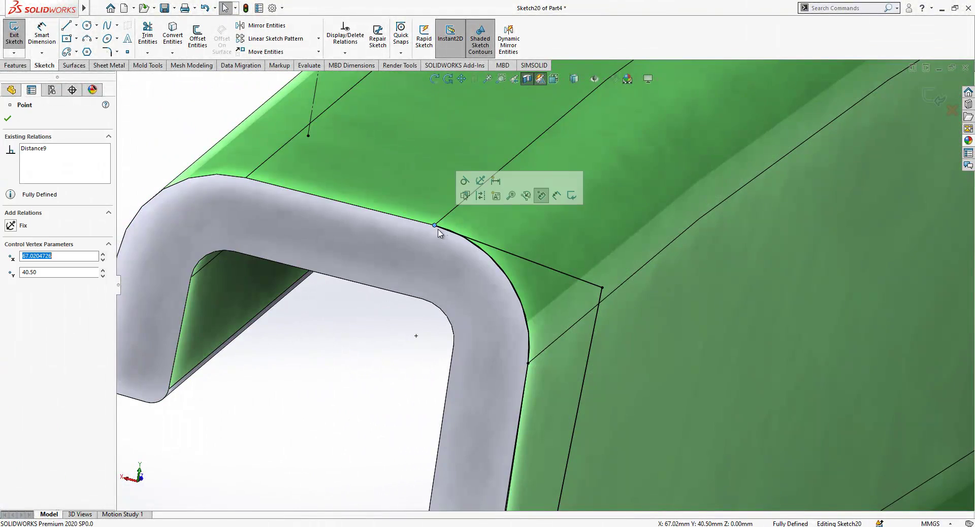
pyautogui.moveTo(435, 226)
pyautogui.mouseDown()
pyautogui.moveTo(474, 246)
pyautogui.moveTo(462, 238)
pyautogui.mouseUp()
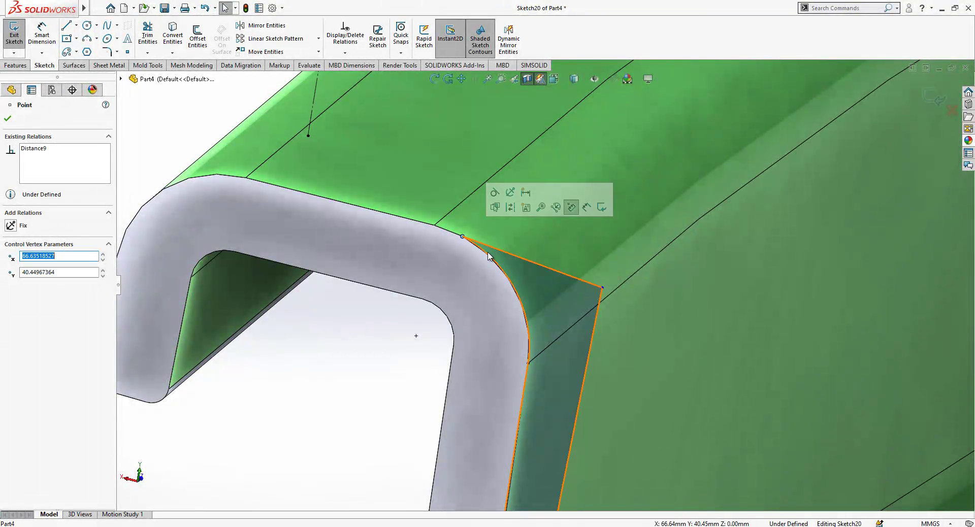
# Step: Make the profile's upper arc endpoint coincident with the vertex on the rim's inner top edge, then finish the sketch and rebuild
pyautogui.keyDown('ctrl'); pyautogui.click(435, 226); pyautogui.keyUp('ctrl')
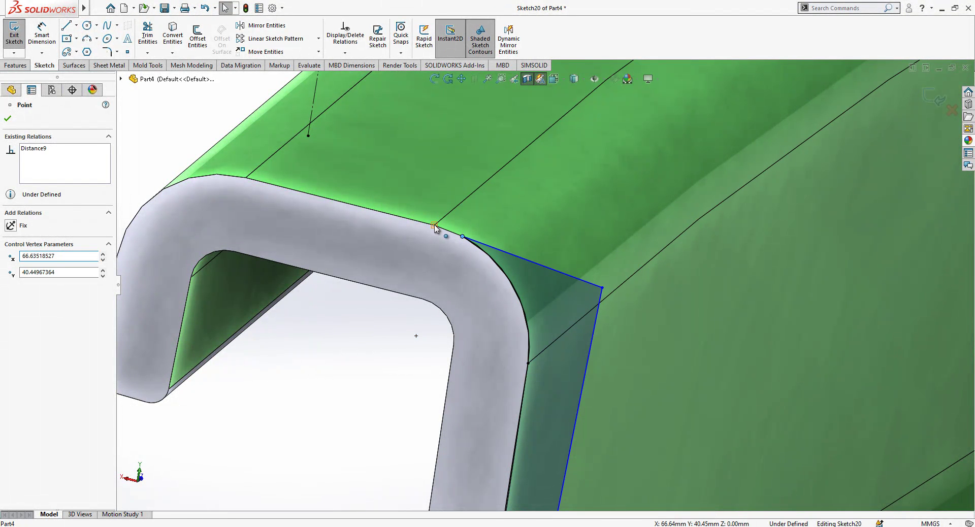
pyautogui.press('Escape')
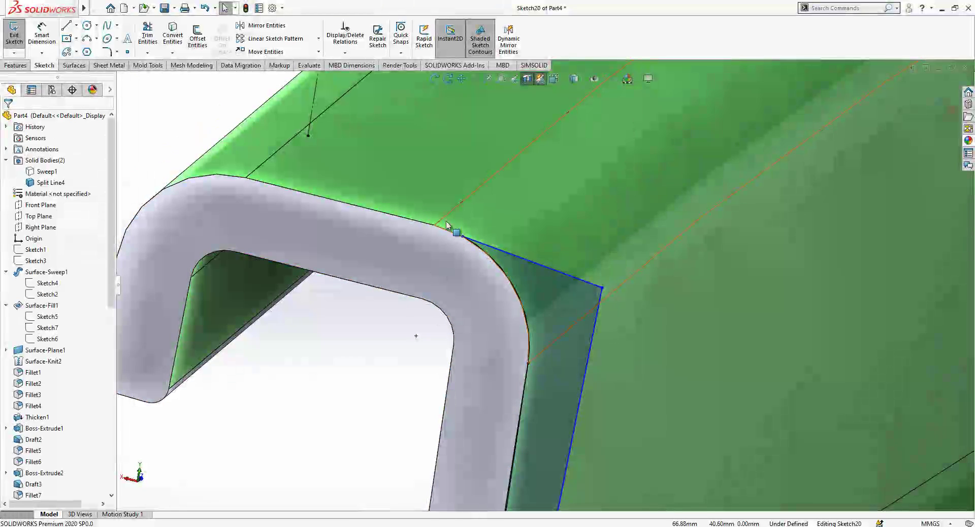
pyautogui.click(445, 222)
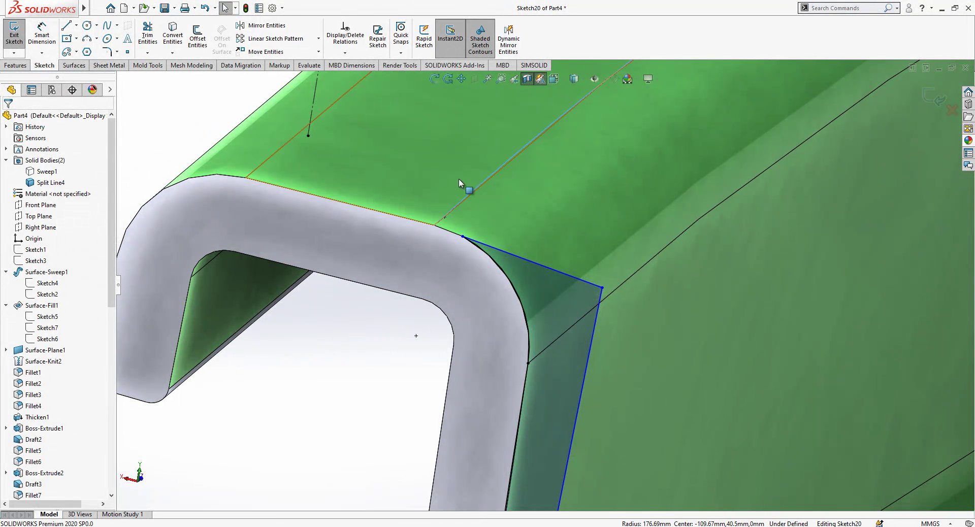
pyautogui.scroll(5, 513, 117)
pyautogui.scroll(-5, 517, 232)
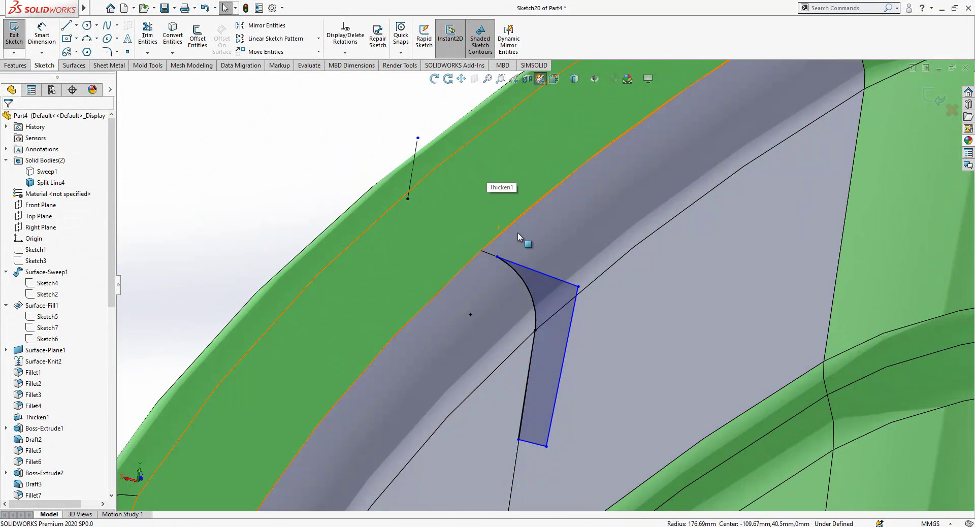
pyautogui.click(497, 257)
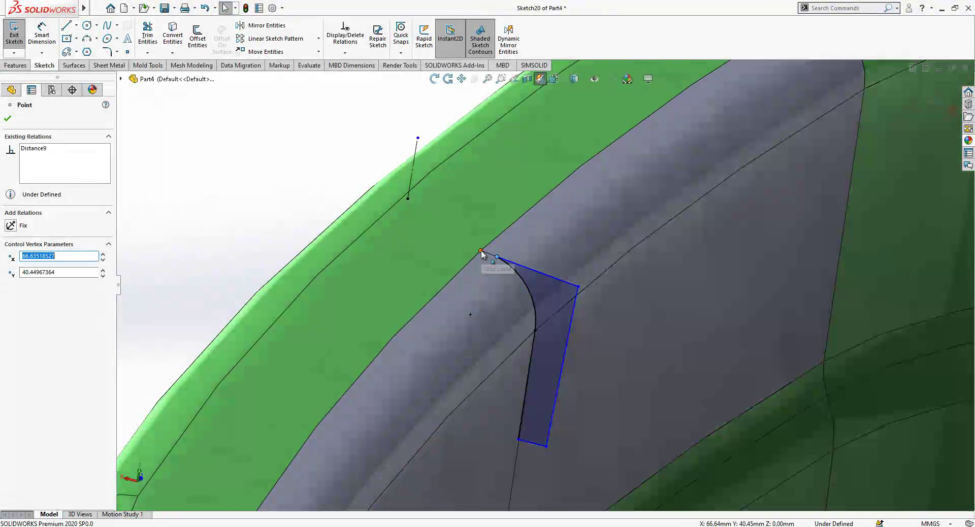
pyautogui.keyDown('ctrl'); pyautogui.click(480, 250); pyautogui.keyUp('ctrl')
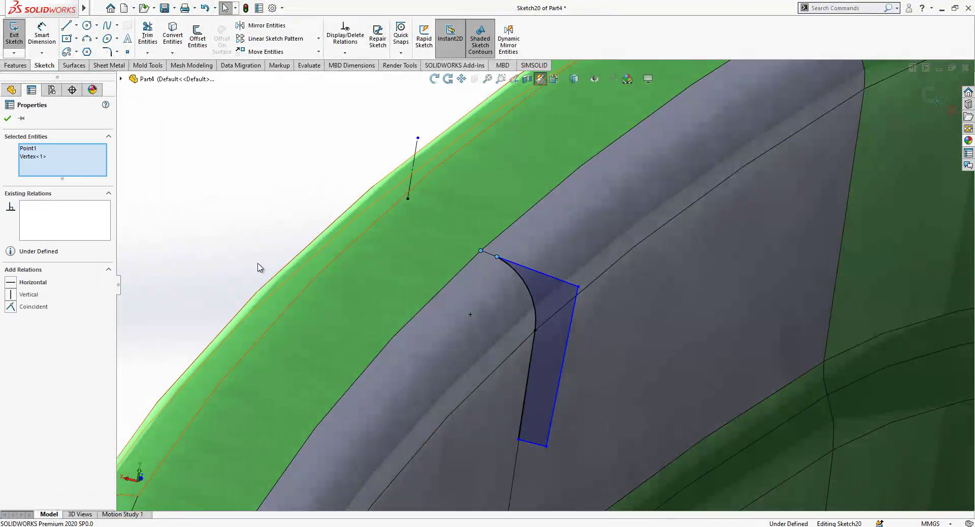
pyautogui.click(13, 308)
pyautogui.click(187, 251)
pyautogui.scroll(2, 406, 231)
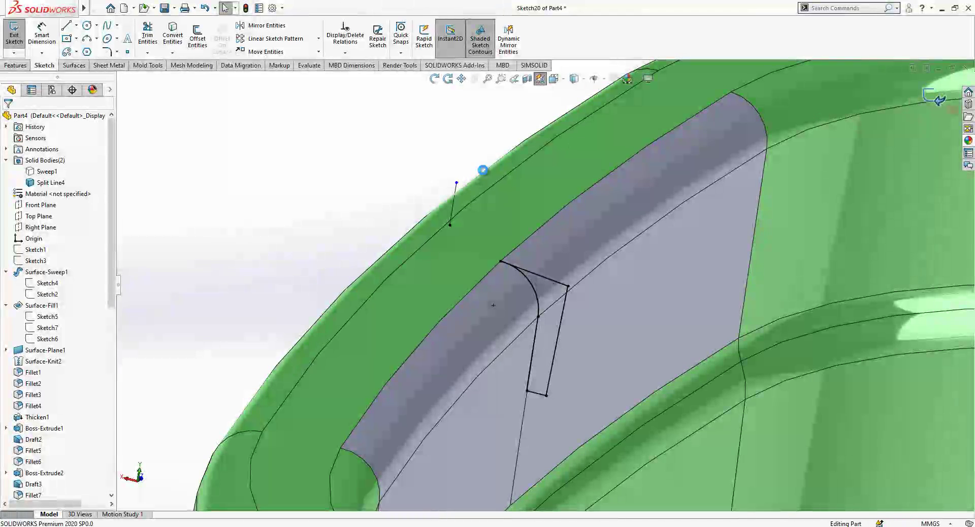
pyautogui.hotkey('ctrl', 'b')
pyautogui.moveTo(112, 305); pyautogui.dragTo(99, 483)
pyautogui.click(51, 482)
pyautogui.moveTo(112, 325)
pyautogui.mouseDown()
pyautogui.moveTo(114, 190)
pyautogui.moveTo(113, 325)
pyautogui.mouseUp()
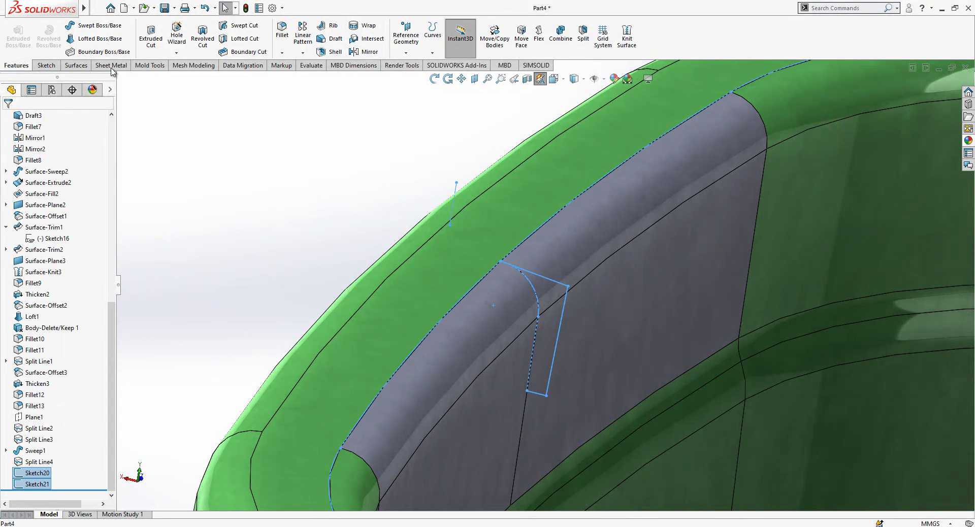
pyautogui.scroll(1, 338, 186)
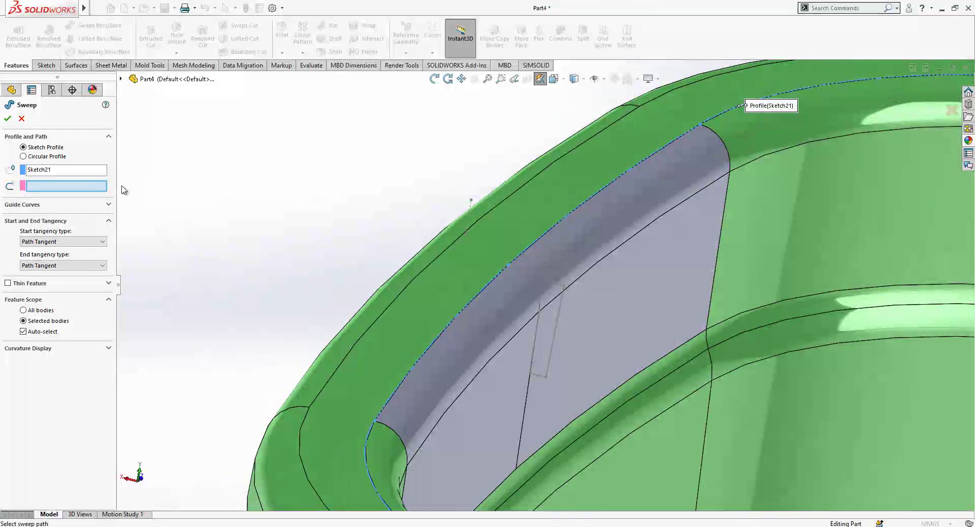
pyautogui.click(72, 168)
pyautogui.click(82, 176)
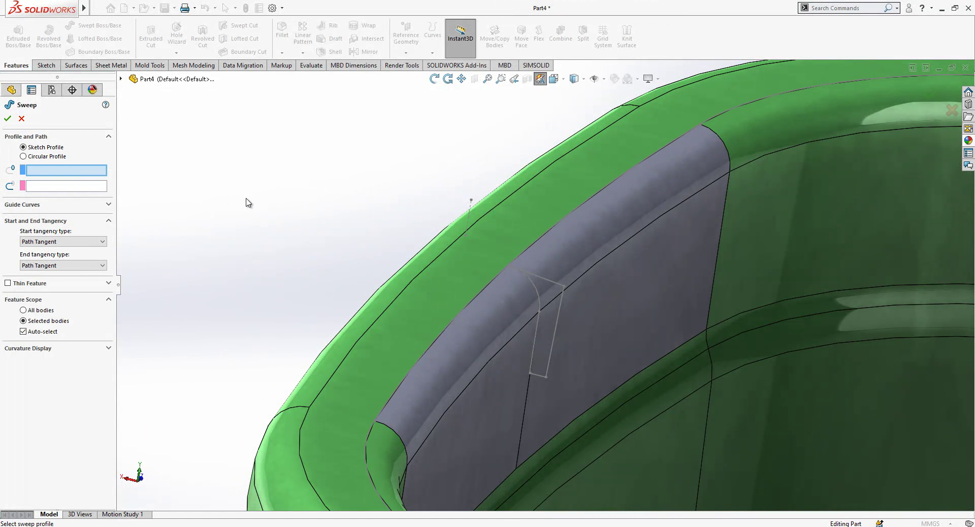
pyautogui.click(558, 320)
pyautogui.click(586, 363)
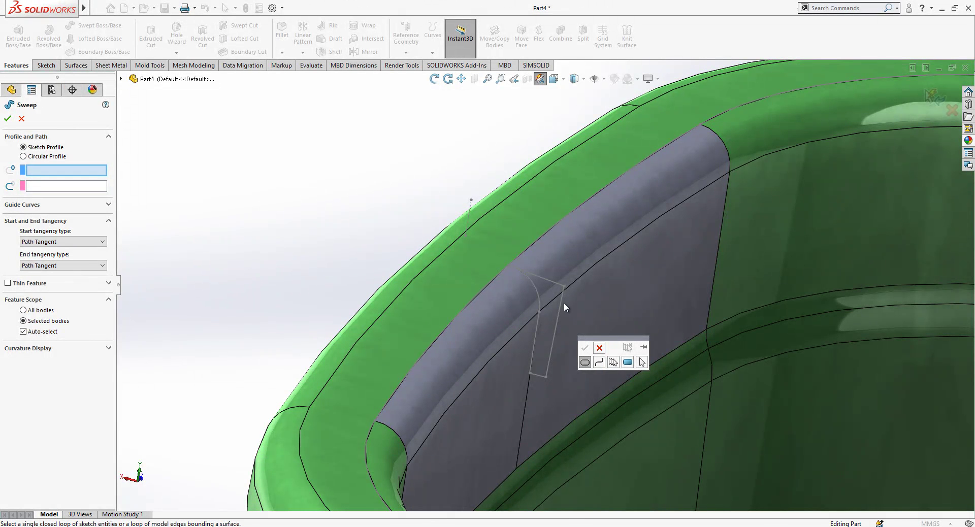
pyautogui.press('Escape')
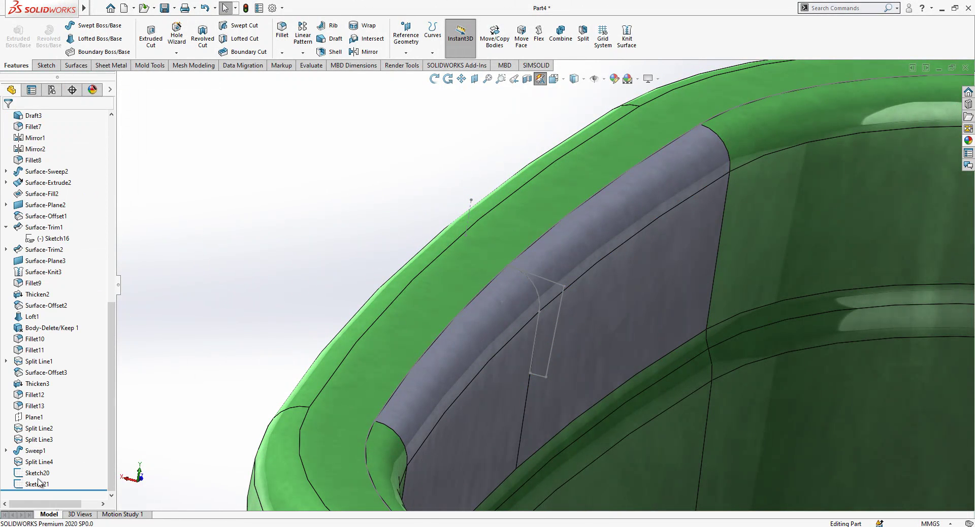
# Step: Try to sweep the closed profile Sketch20 along the rim path Sketch21
pyautogui.click(43, 484)
pyautogui.click(33, 473)
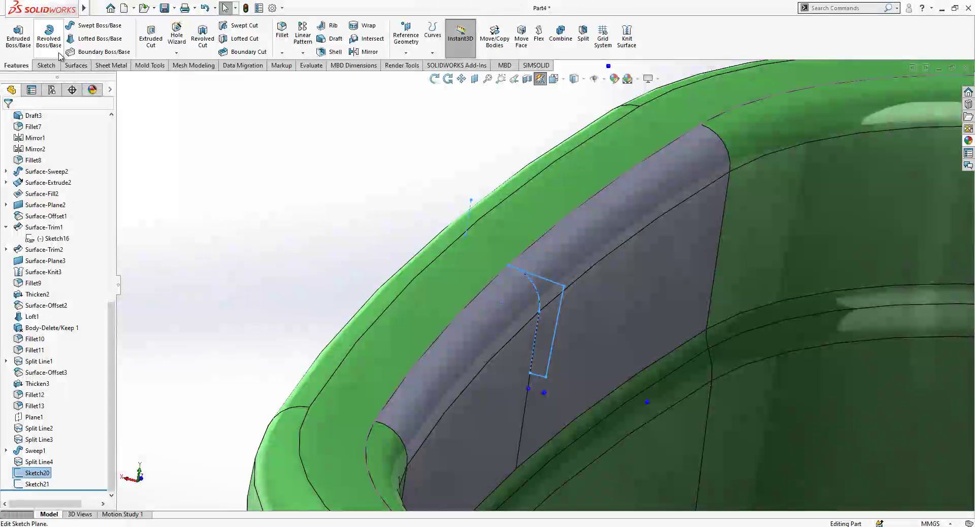
pyautogui.click(84, 28)
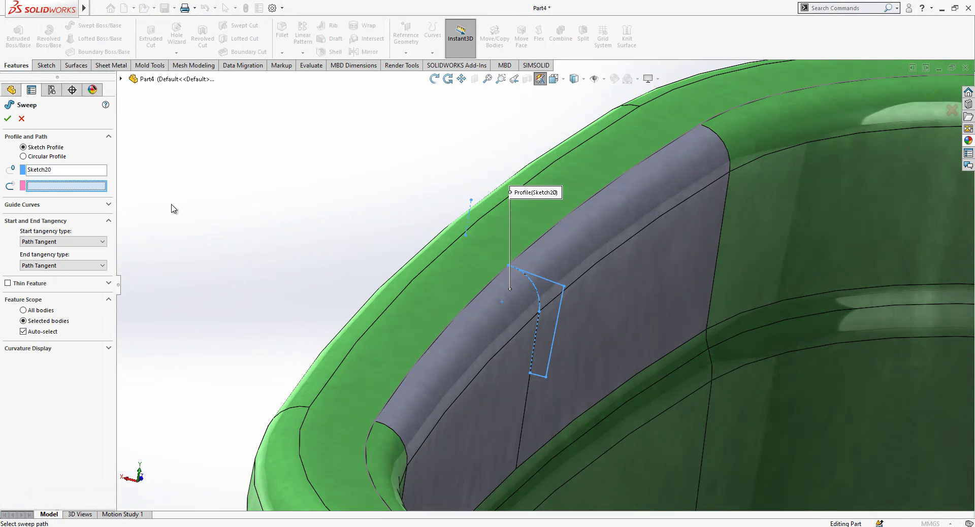
pyautogui.click(516, 258)
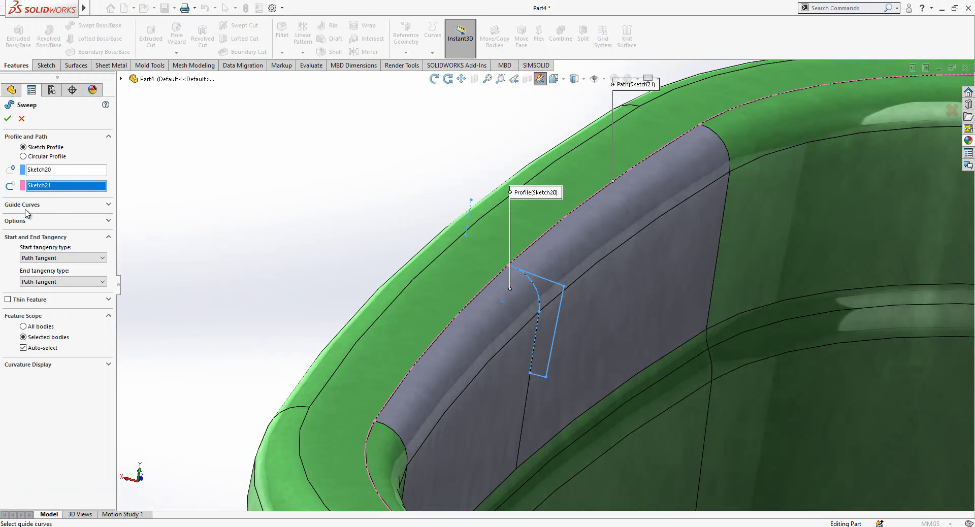
pyautogui.click(7, 120)
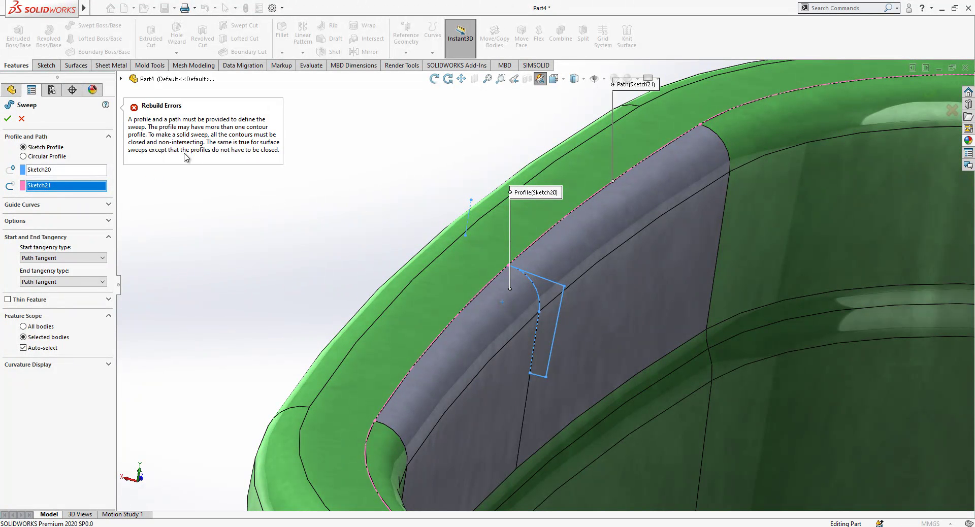
pyautogui.click(21, 119)
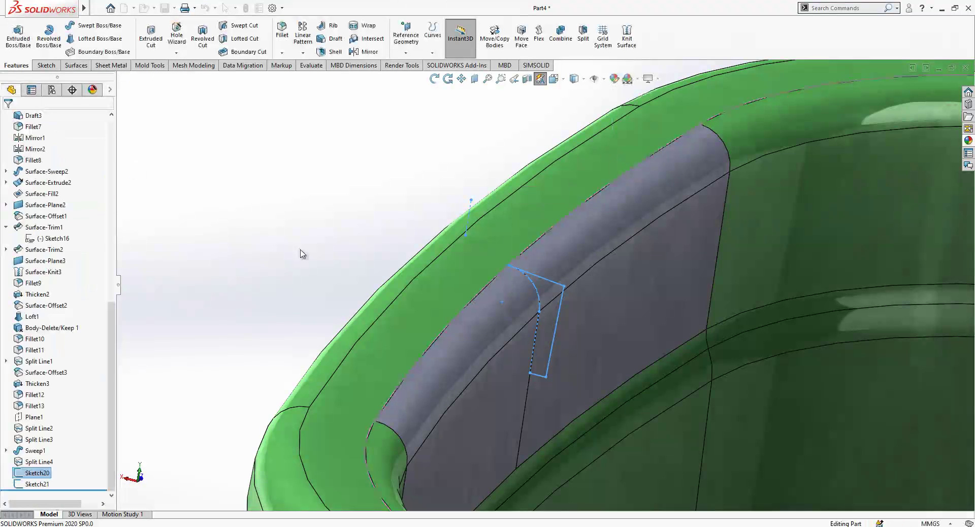
# Step: Trim the overlap between the top line and the arc near the rim vertex in Sketch20, then exit the sketch
pyautogui.click(536, 335)
pyautogui.click(46, 474)
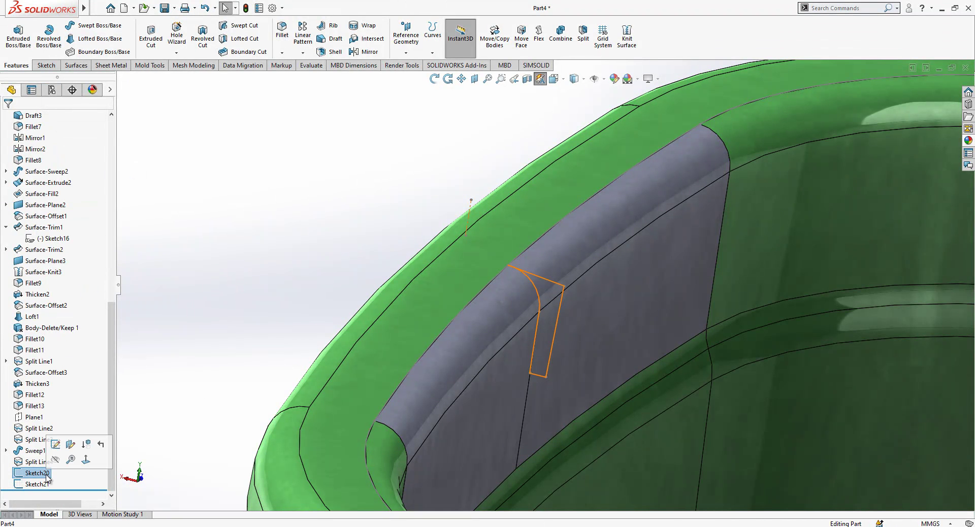
pyautogui.click(56, 444)
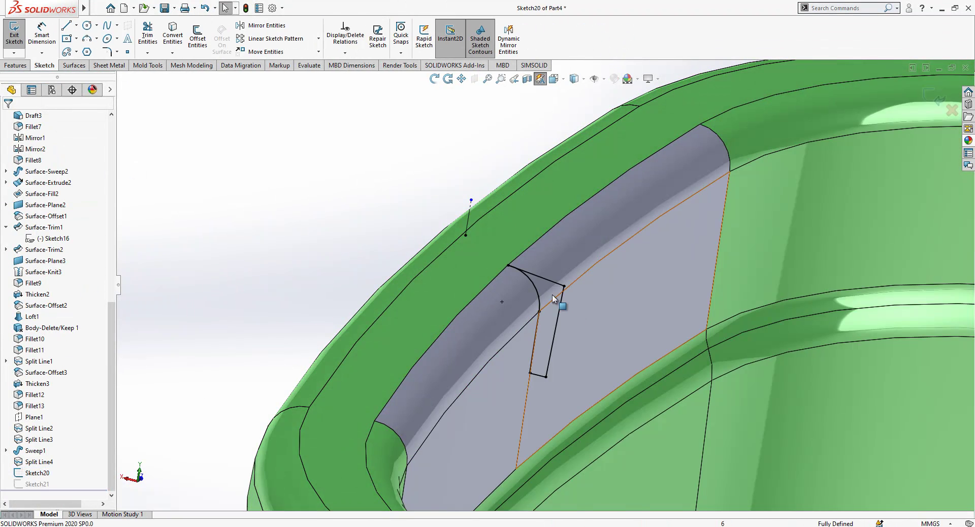
pyautogui.scroll(-10, 508, 261)
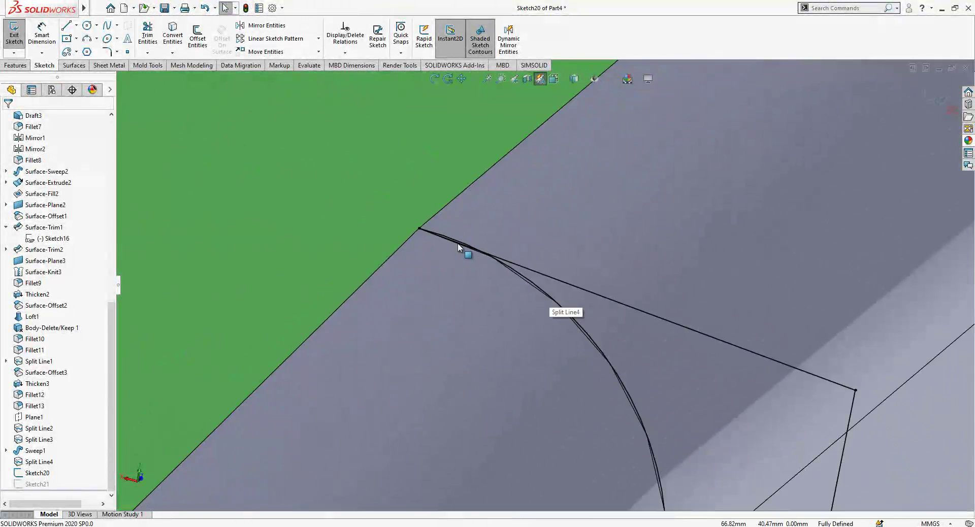
pyautogui.scroll(-1, 486, 255)
pyautogui.click(148, 36)
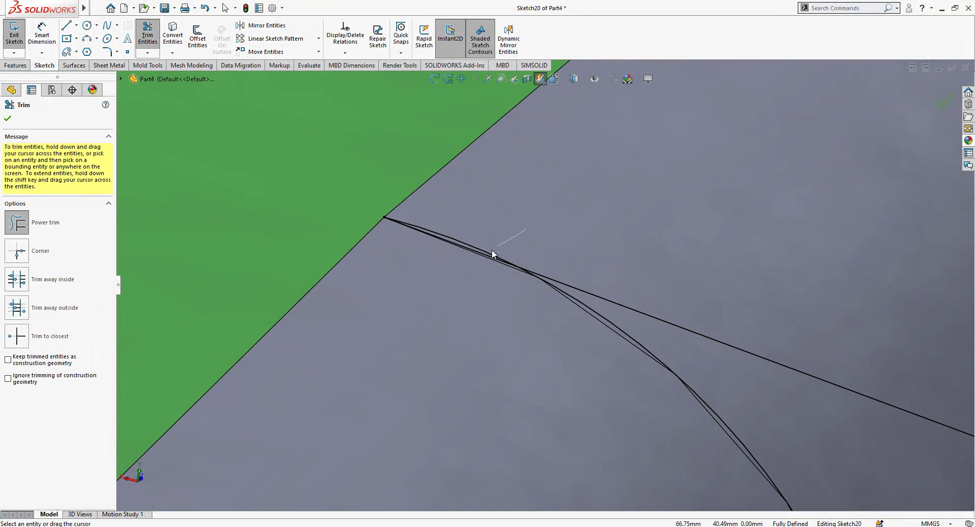
pyautogui.scroll(6, 444, 285)
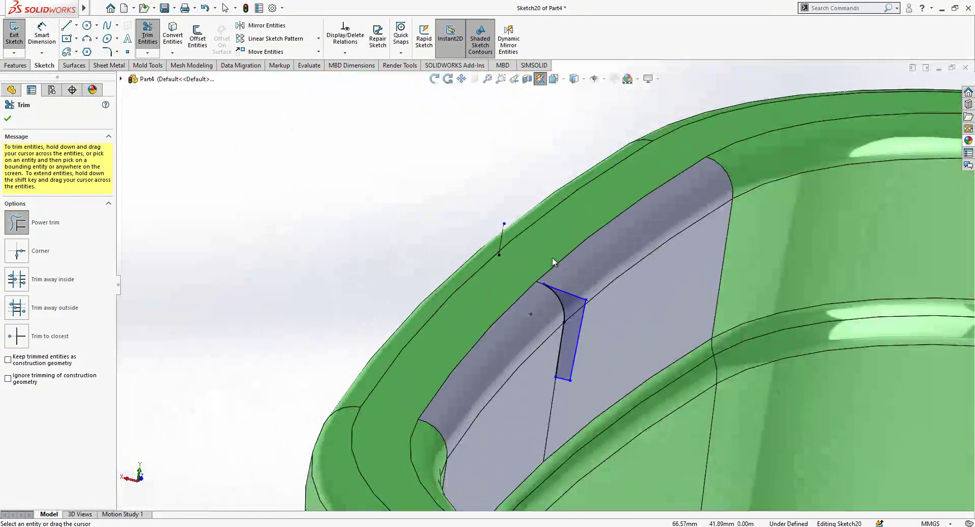
pyautogui.scroll(1, 553, 258)
pyautogui.click(936, 97)
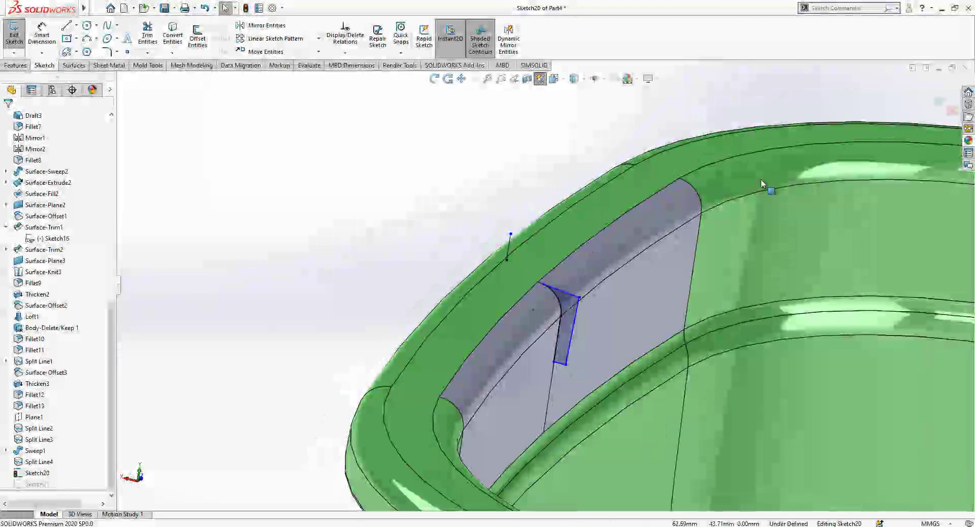
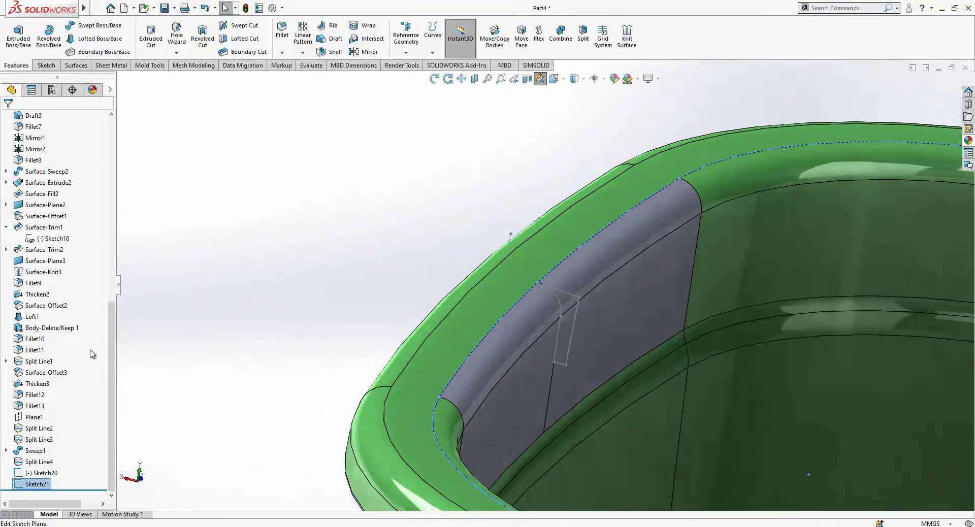
# Step: Sweep Sketch20 along Sketch21 with automatic body selection off and only the lid body in the feature scope
pyautogui.click(48, 473)
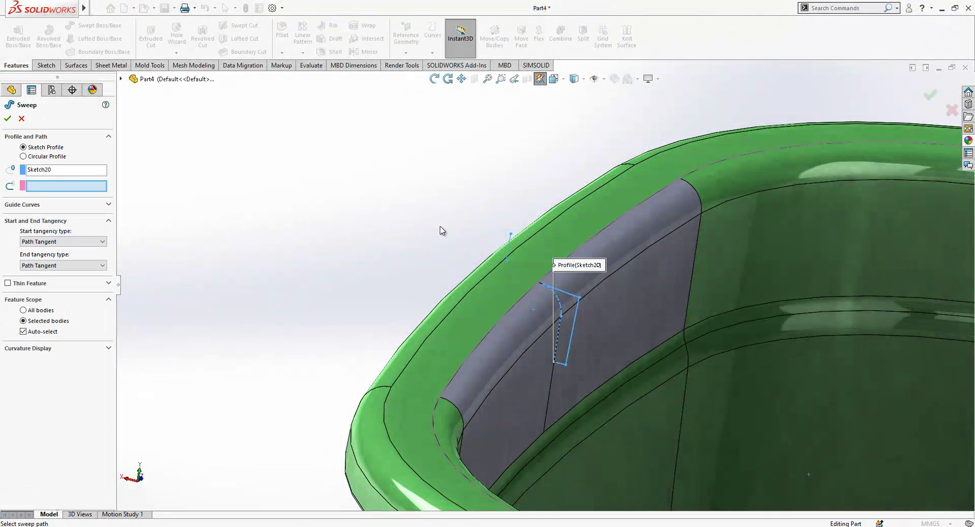
pyautogui.click(551, 273)
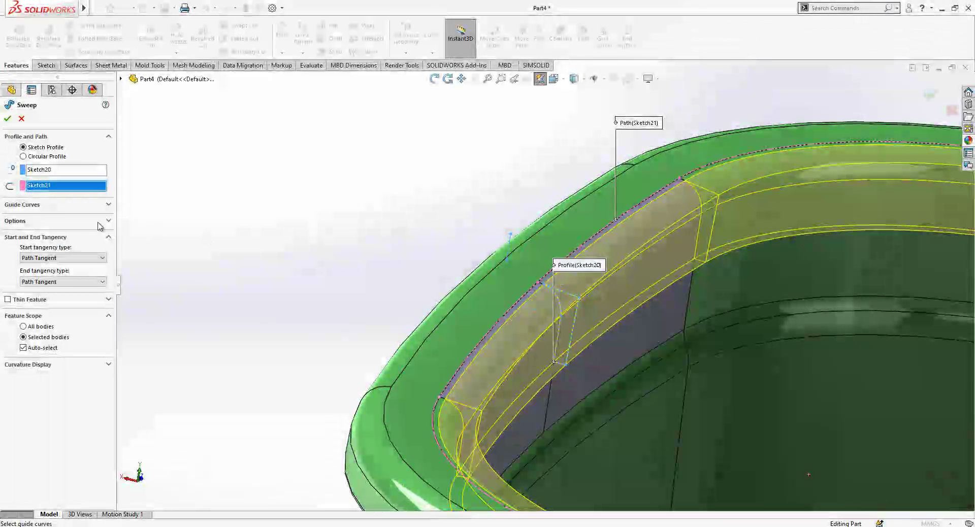
pyautogui.click(23, 348)
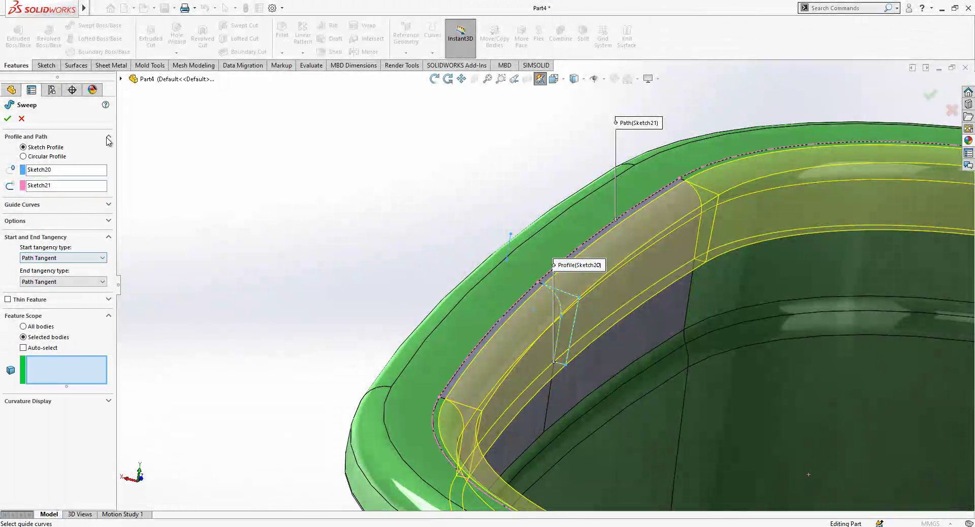
pyautogui.click(121, 80)
pyautogui.click(141, 123)
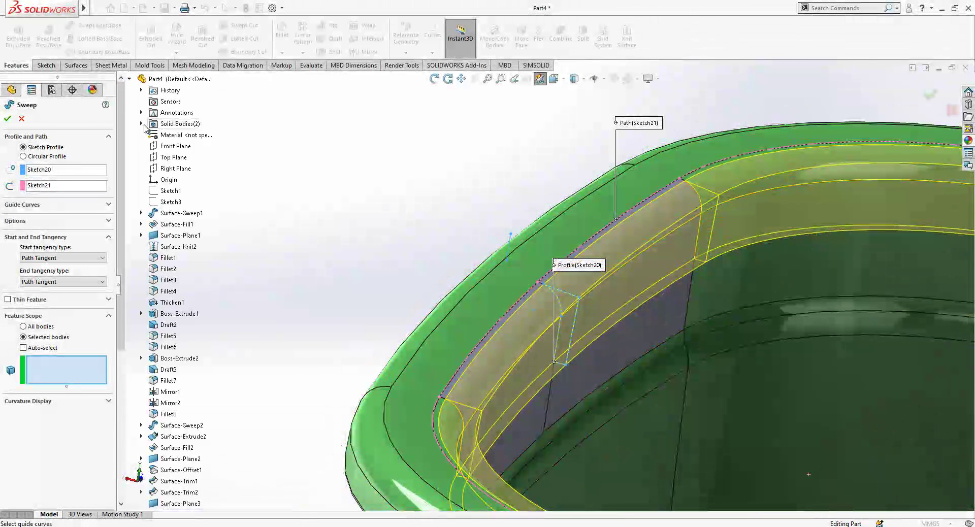
pyautogui.click(177, 135)
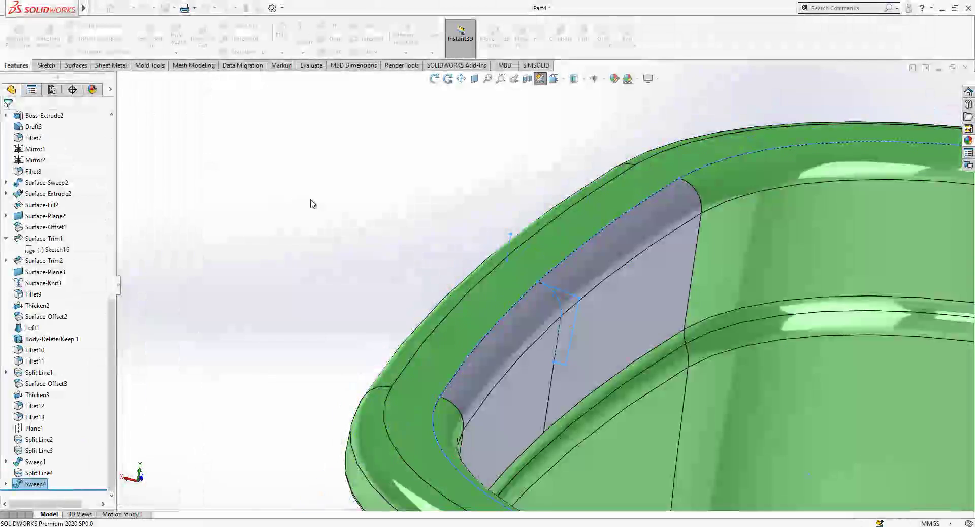
# Step: Show the lid body Sweep4 and hide the container body Split Line4, exposing the lid's underside with the new lip
pyautogui.click(426, 218)
pyautogui.scroll(4, 438, 223)
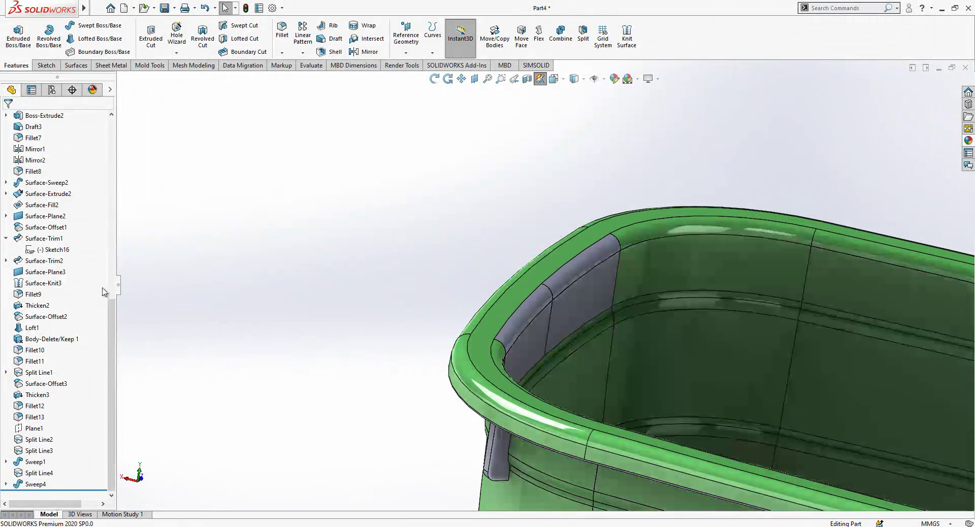
pyautogui.scroll(10, 56, 279)
pyautogui.click(46, 183)
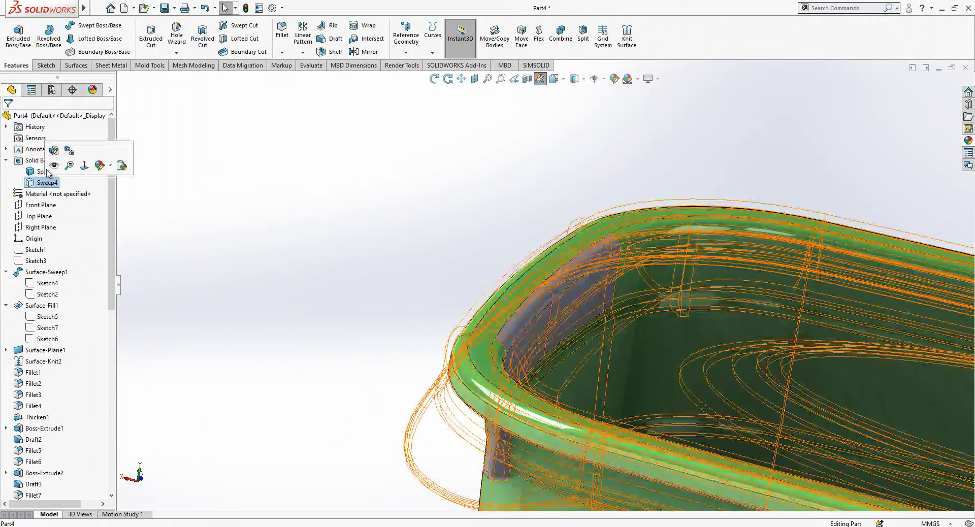
pyautogui.click(51, 171)
pyautogui.click(92, 159)
pyautogui.moveTo(544, 337); pyautogui.dragTo(572, 84, button='middle')
pyautogui.click(575, 107)
pyautogui.moveTo(510, 211)
pyautogui.mouseDown(button='middle')
pyautogui.moveTo(546, 348)
pyautogui.moveTo(573, 353)
pyautogui.moveTo(559, 333)
pyautogui.moveTo(552, 127)
pyautogui.mouseUp(button='middle')
pyautogui.click(574, 78)
pyautogui.click(576, 94)
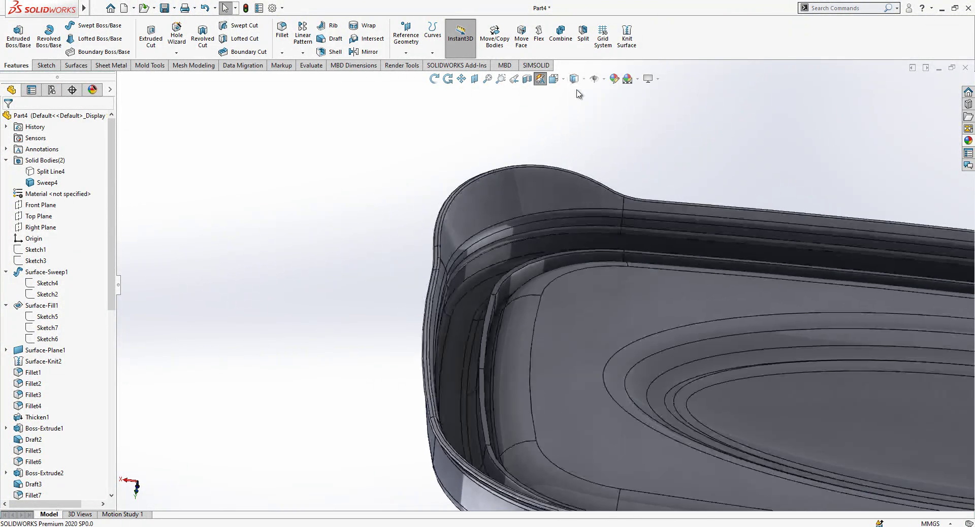
# Step: Fillet both free edges of the lid's new inner lip with a 0.25 mm radius
pyautogui.click(487, 321)
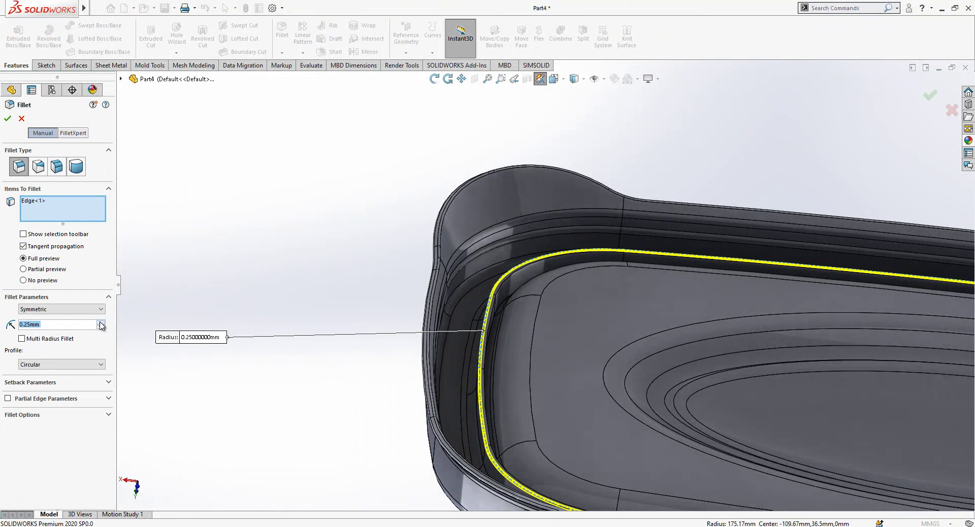
pyautogui.scroll(-3, 463, 288)
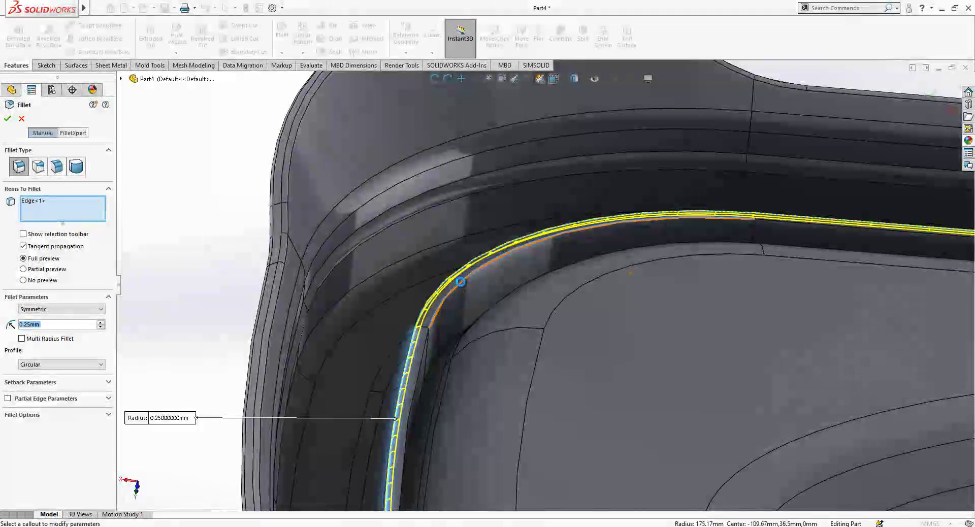
pyautogui.click(464, 286)
pyautogui.scroll(2, 468, 285)
pyautogui.rightClick(482, 316)
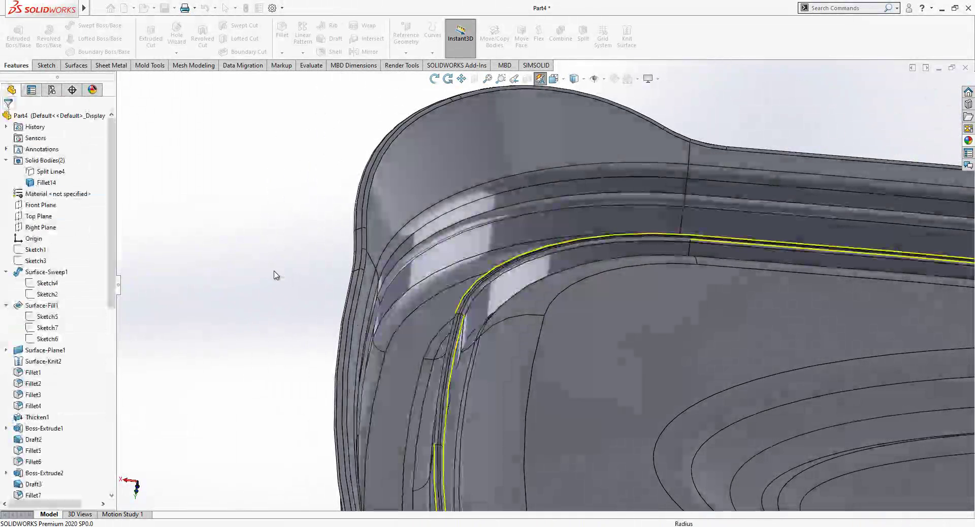
# Step: Fillet the edge where the lid's inner lip meets the lid surface with a 0.5 mm radius
pyautogui.click(459, 358)
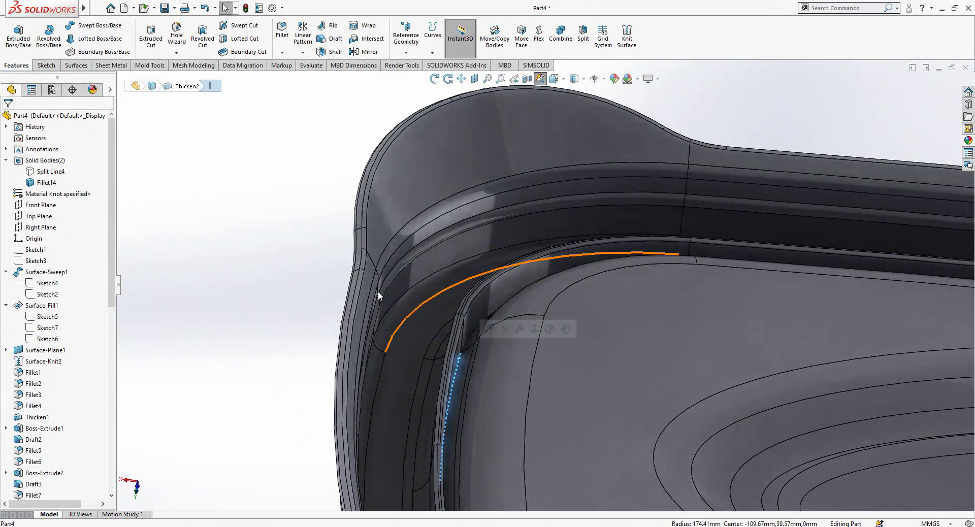
pyautogui.click(303, 36)
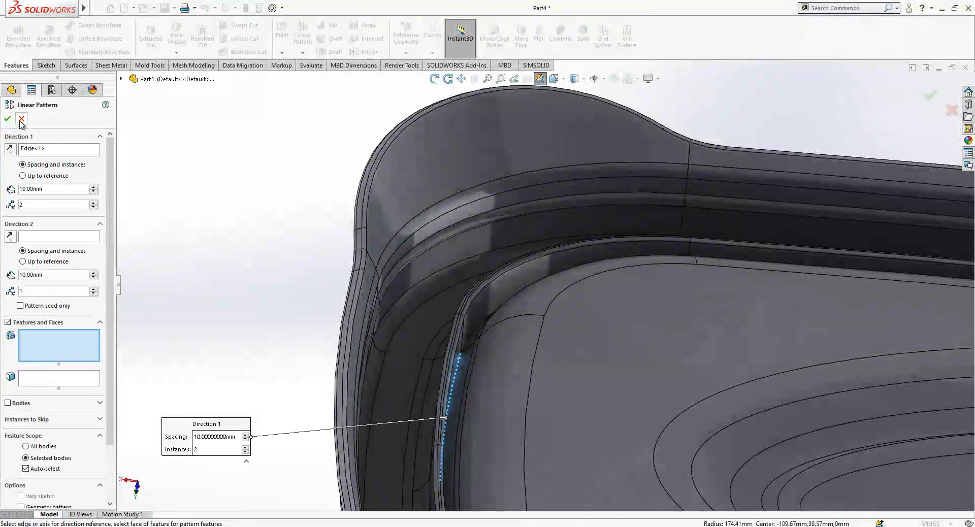
pyautogui.click(21, 119)
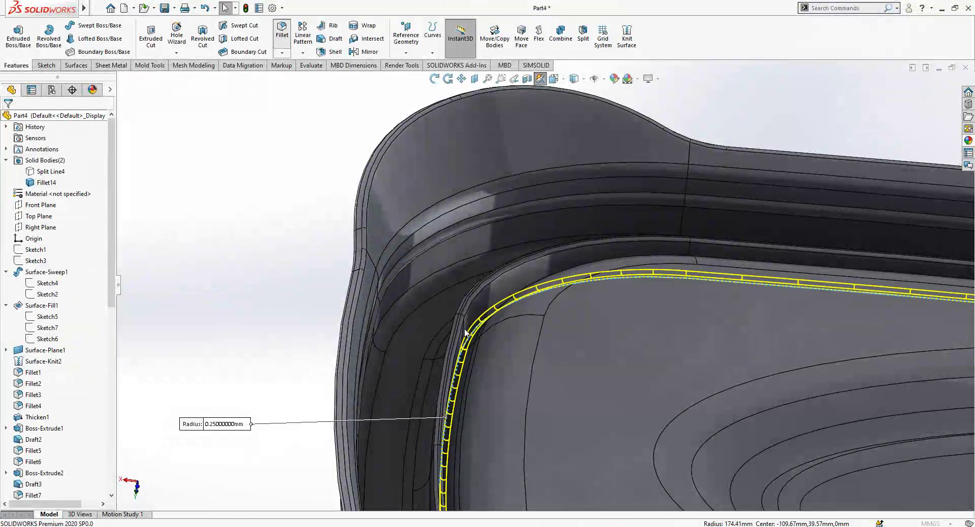
pyautogui.write('5')
pyautogui.press('Return')
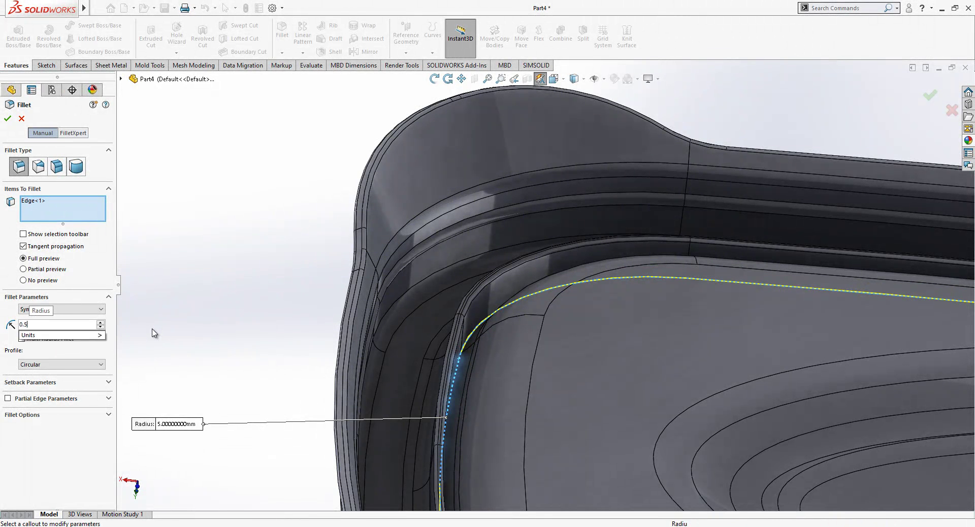
pyautogui.rightClick(153, 332)
# Step: Apply a section view through the lid and inspect the cross-section of its rim and filleted inner lip
pyautogui.scroll(1, 476, 301)
pyautogui.moveTo(511, 310); pyautogui.dragTo(566, 310, button='middle')
pyautogui.scroll(3, 567, 309)
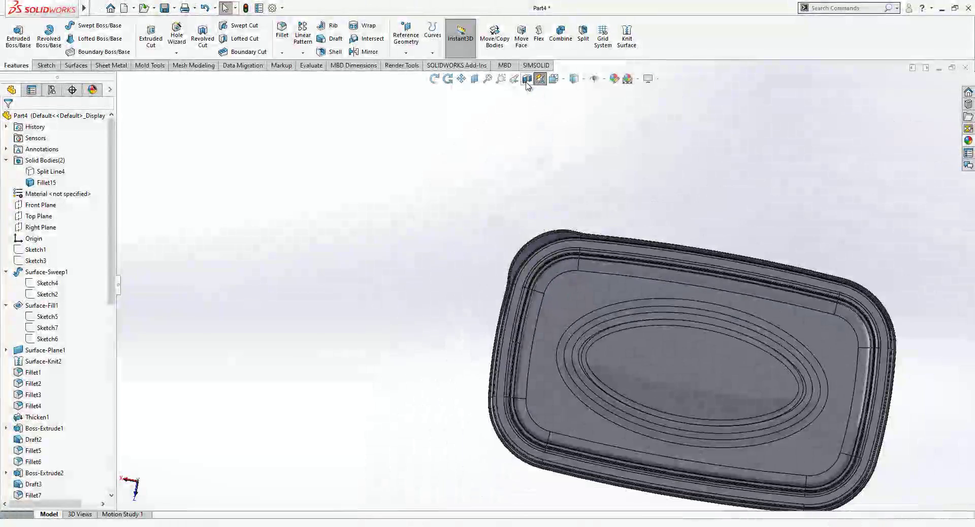
pyautogui.click(539, 78)
pyautogui.moveTo(557, 230); pyautogui.dragTo(557, 438, button='middle')
pyautogui.press('Return')
pyautogui.scroll(-6, 531, 364)
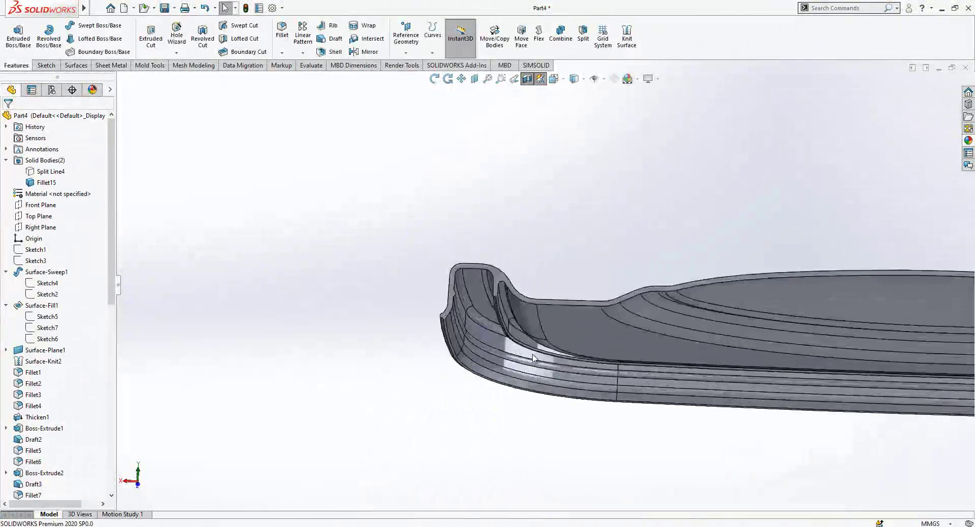
pyautogui.moveTo(508, 325); pyautogui.dragTo(344, 298, button='middle')
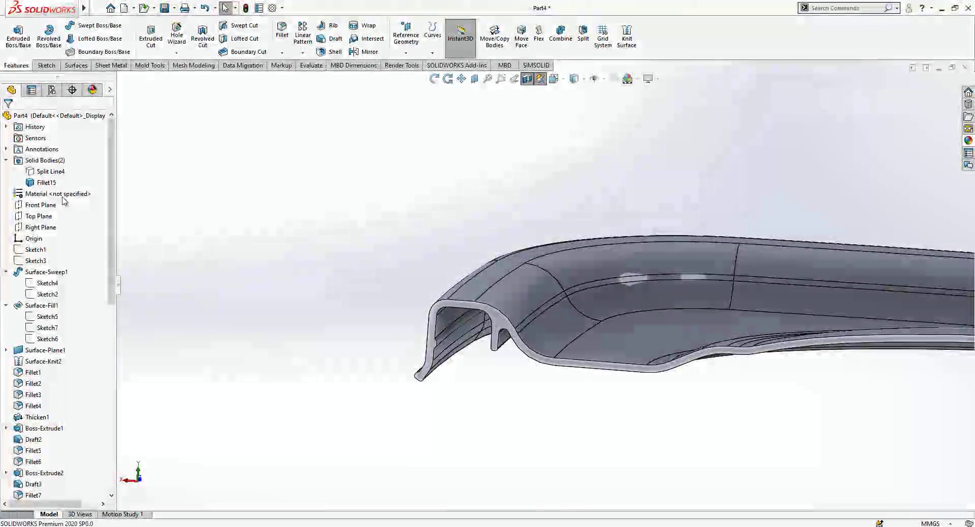
# Step: Show the container body Split Line4 and check in section how the lid's rim and lip seat on the container rim
pyautogui.click(50, 171)
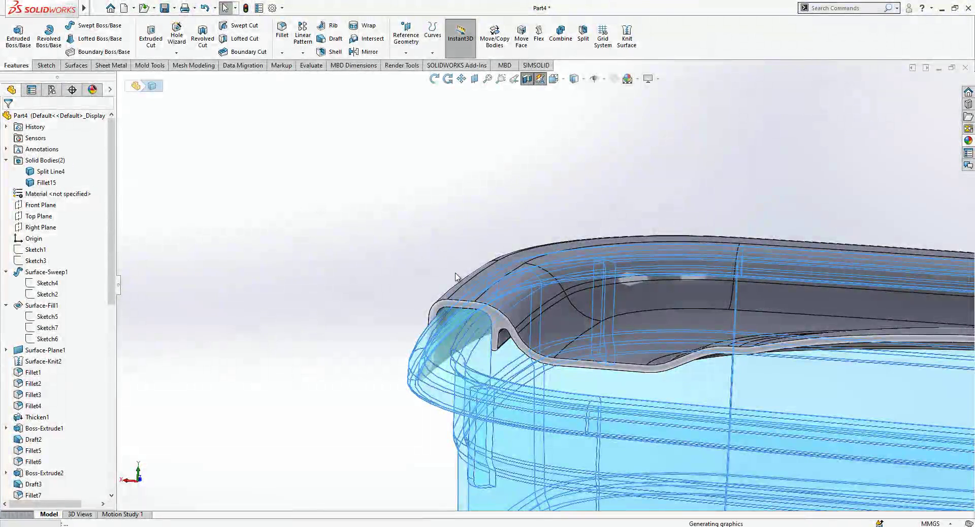
pyautogui.scroll(-5, 521, 320)
pyautogui.moveTo(501, 303)
pyautogui.mouseDown(button='middle')
pyautogui.moveTo(515, 270)
pyautogui.moveTo(497, 291)
pyautogui.mouseUp(button='middle')
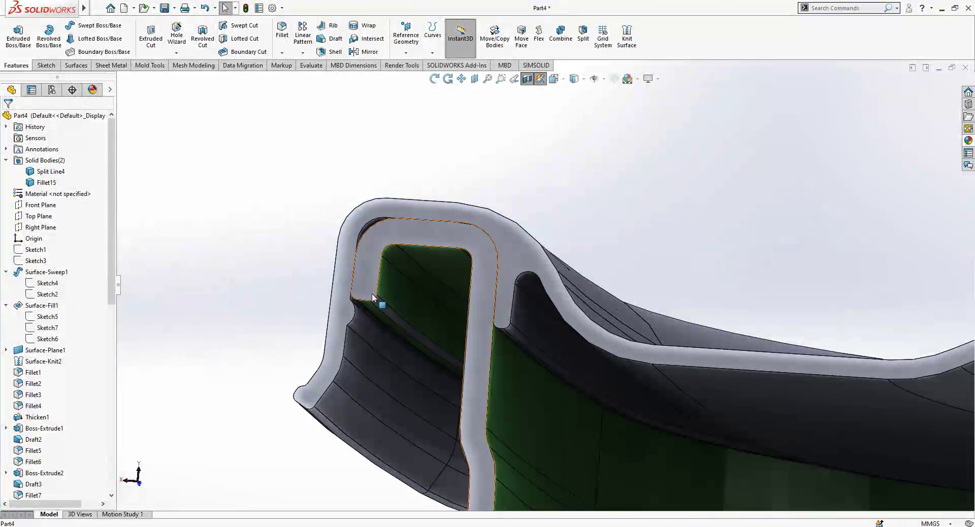
pyautogui.scroll(2, 525, 287)
pyautogui.moveTo(526, 288); pyautogui.dragTo(529, 347, button='middle')
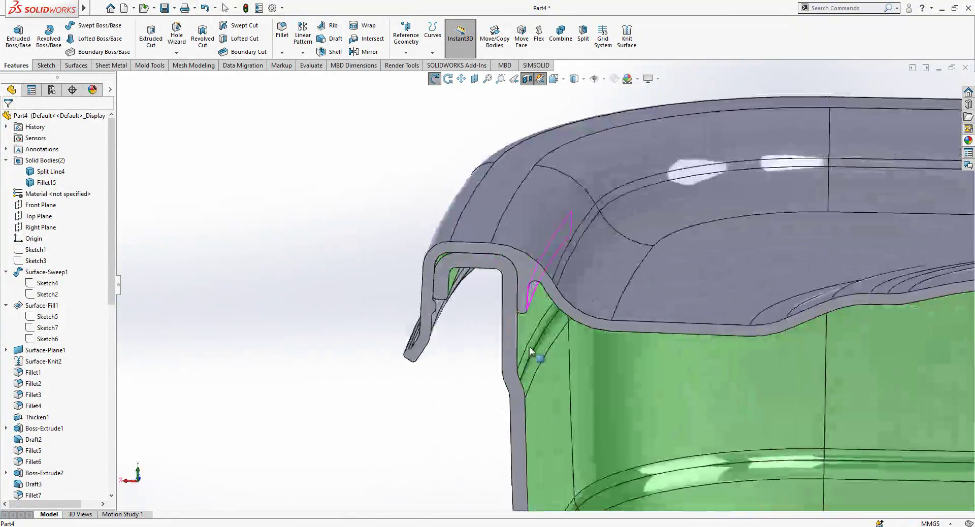
# Step: Examine the whole sectioned container with its lid, including the lid fit at both end walls
pyautogui.scroll(4, 534, 322)
pyautogui.scroll(-5, 535, 322)
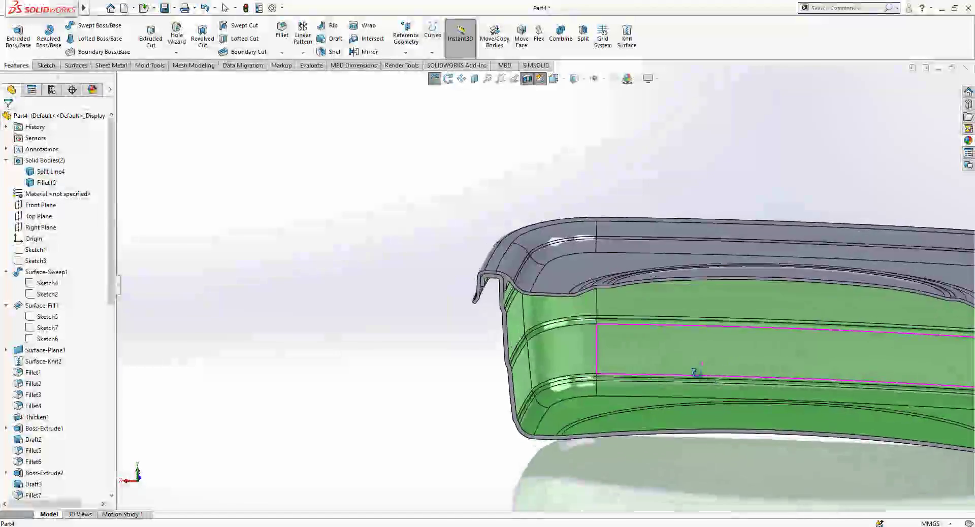
pyautogui.scroll(5, 510, 281)
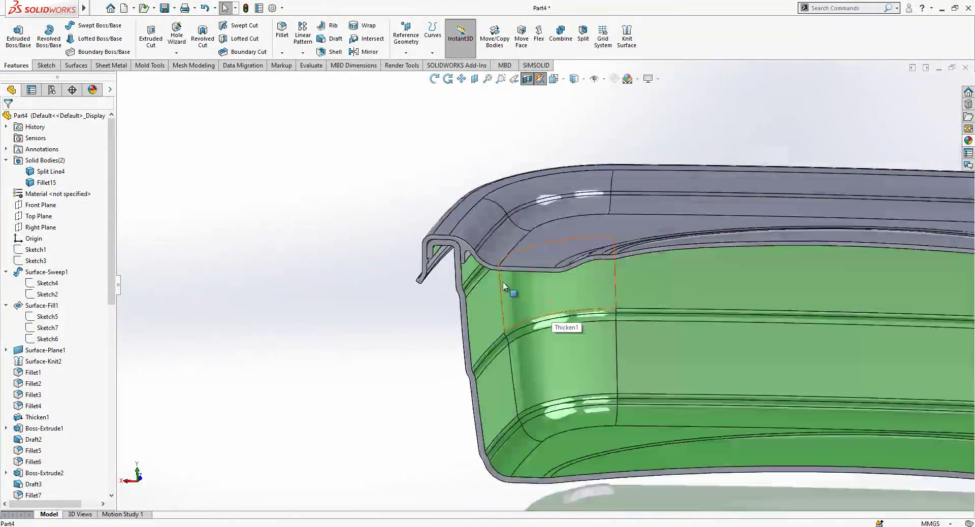
pyautogui.moveTo(771, 305)
pyautogui.mouseDown(button='middle')
pyautogui.moveTo(786, 251)
pyautogui.moveTo(771, 307)
pyautogui.mouseUp(button='middle')
pyautogui.scroll(1, 770, 310)
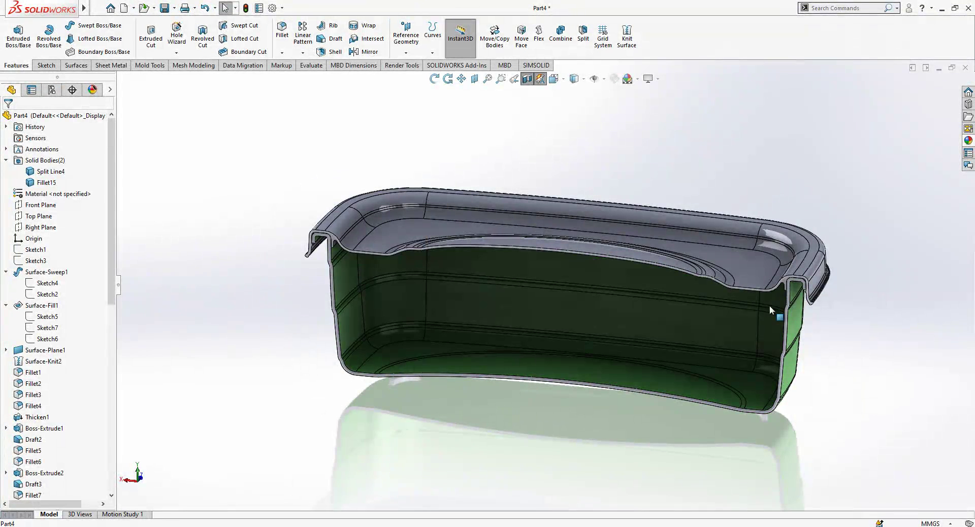
pyautogui.scroll(-2, 769, 306)
pyautogui.moveTo(769, 306); pyautogui.dragTo(754, 327, button='middle')
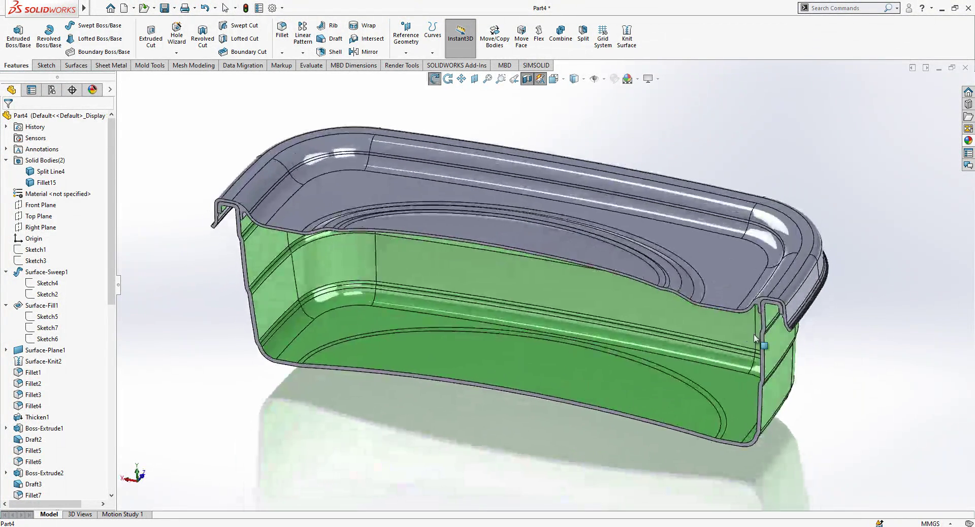